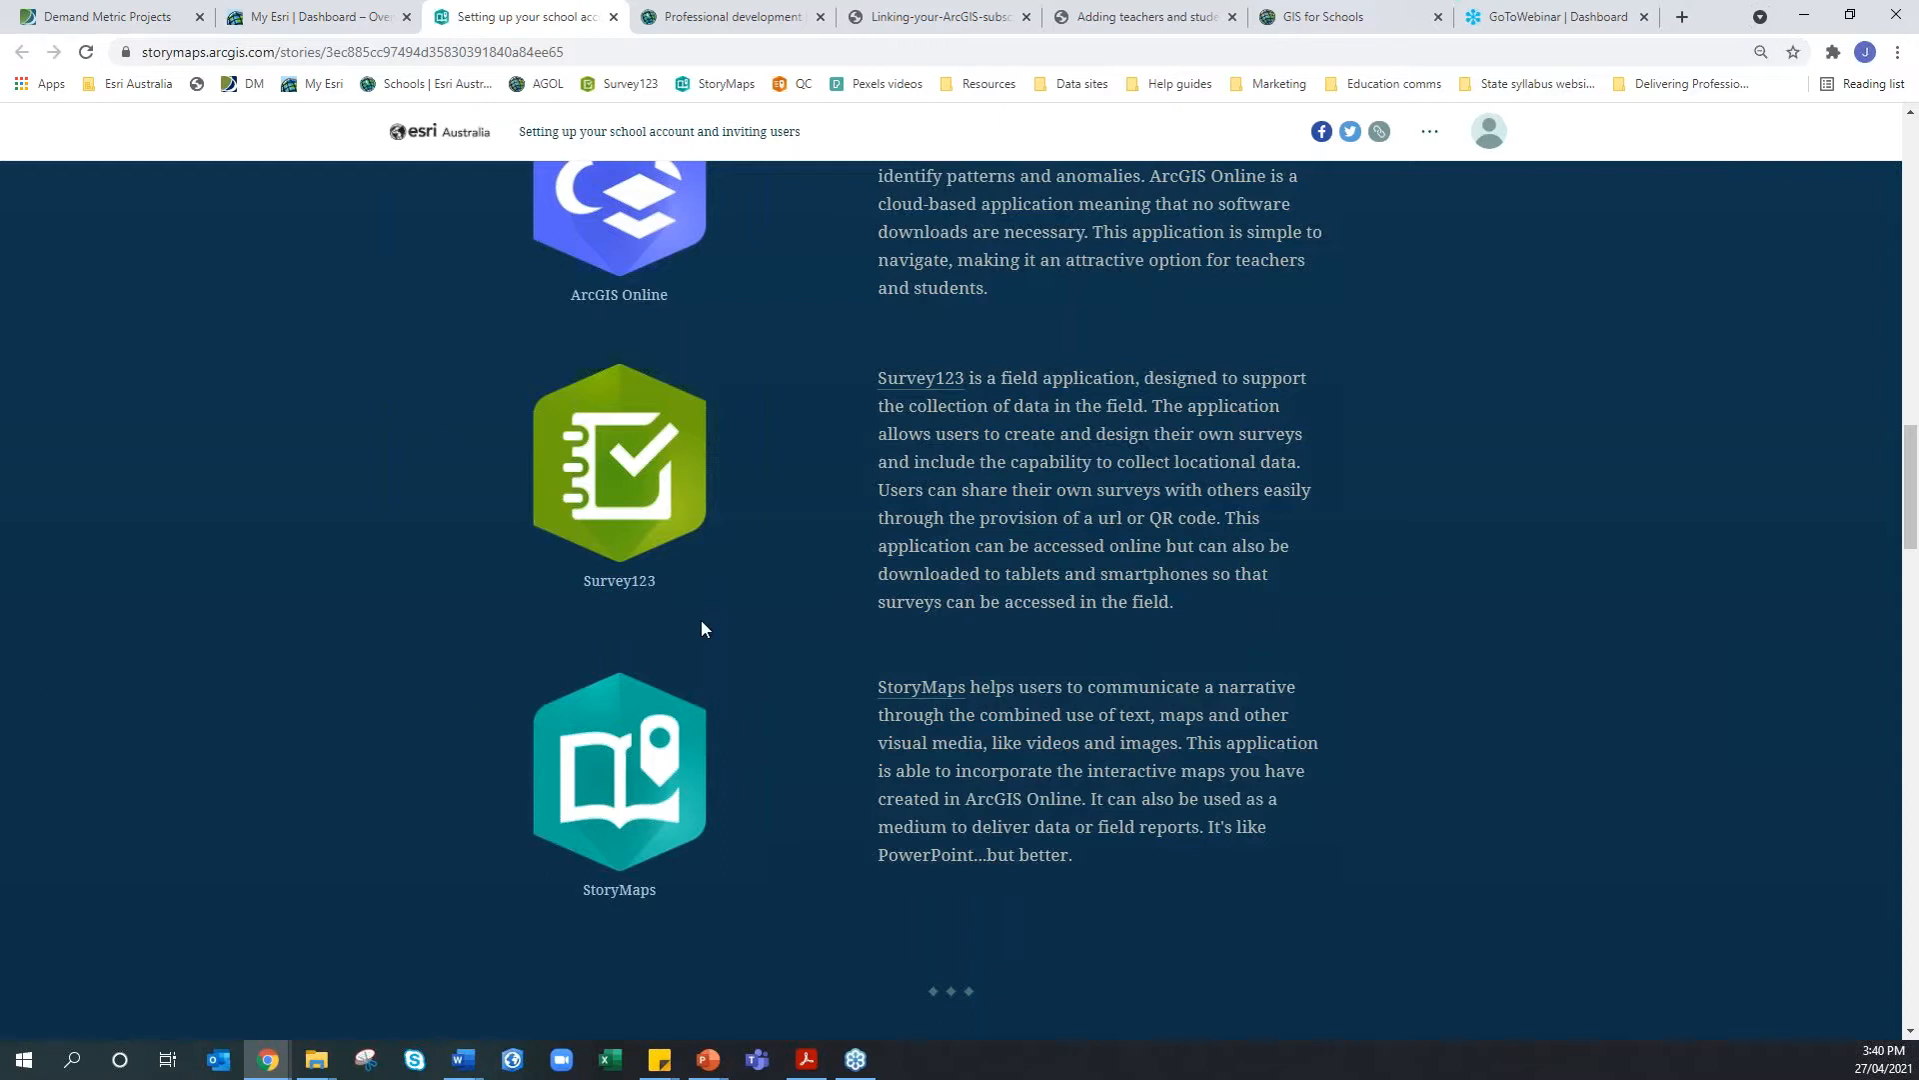
# Read the school-account story's StoryMaps-versus-PowerPoint sentence, then switch to the Professional development page
pyautogui.scroll(-1, 703, 628)
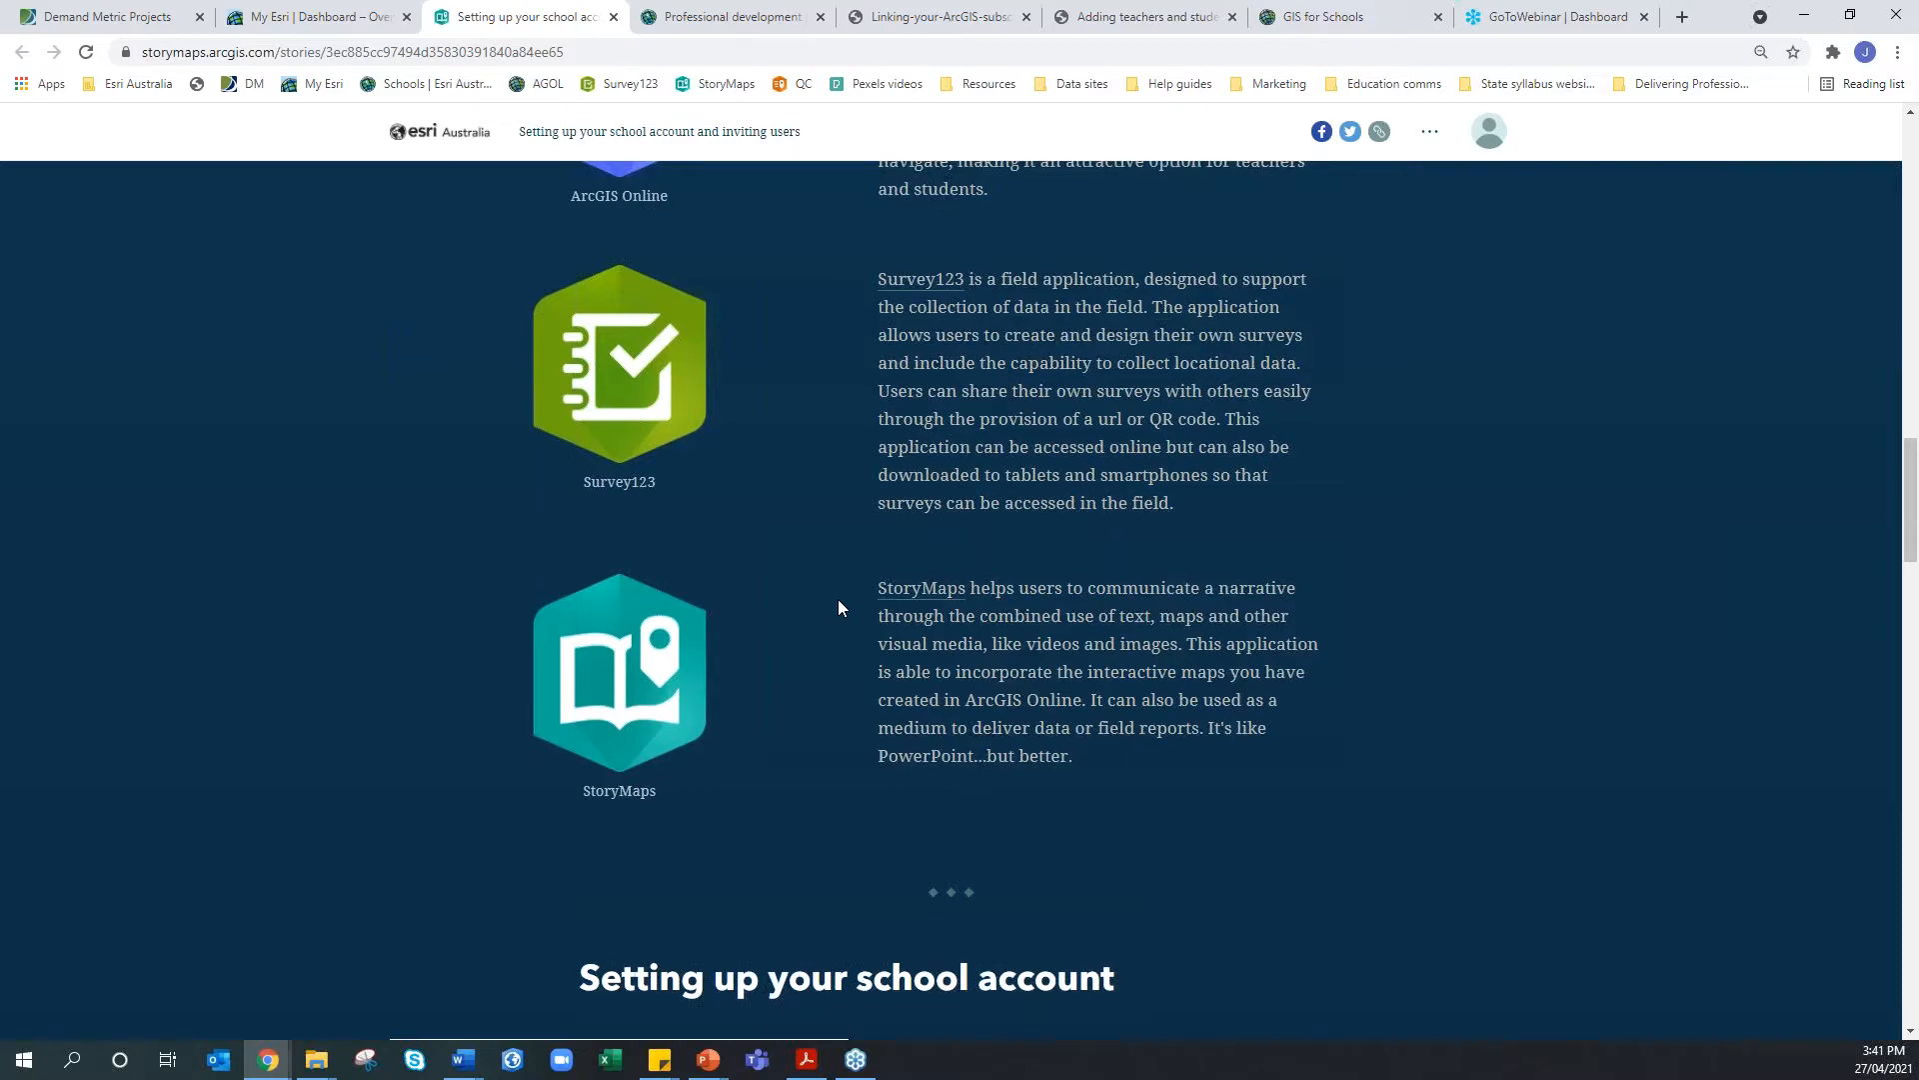
pyautogui.scroll(3, 838, 598)
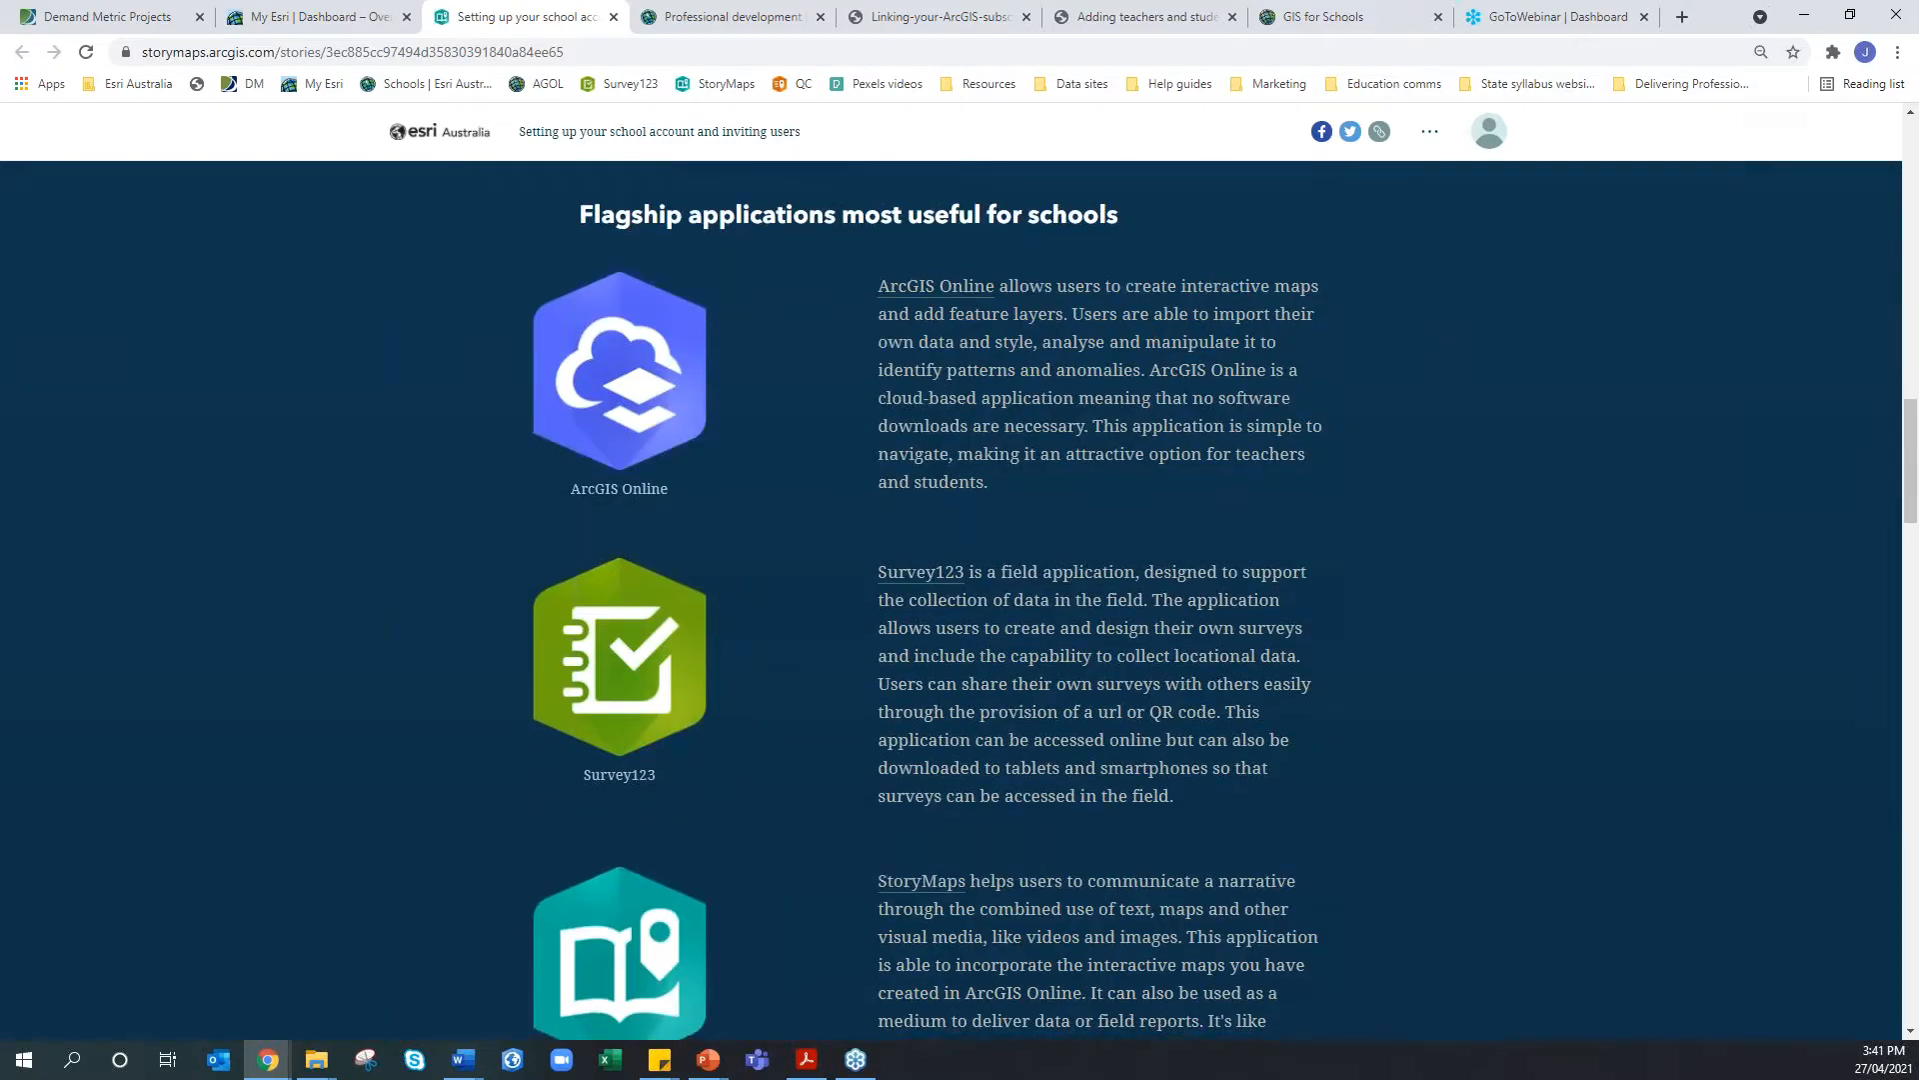
pyautogui.scroll(-1, 1158, 405)
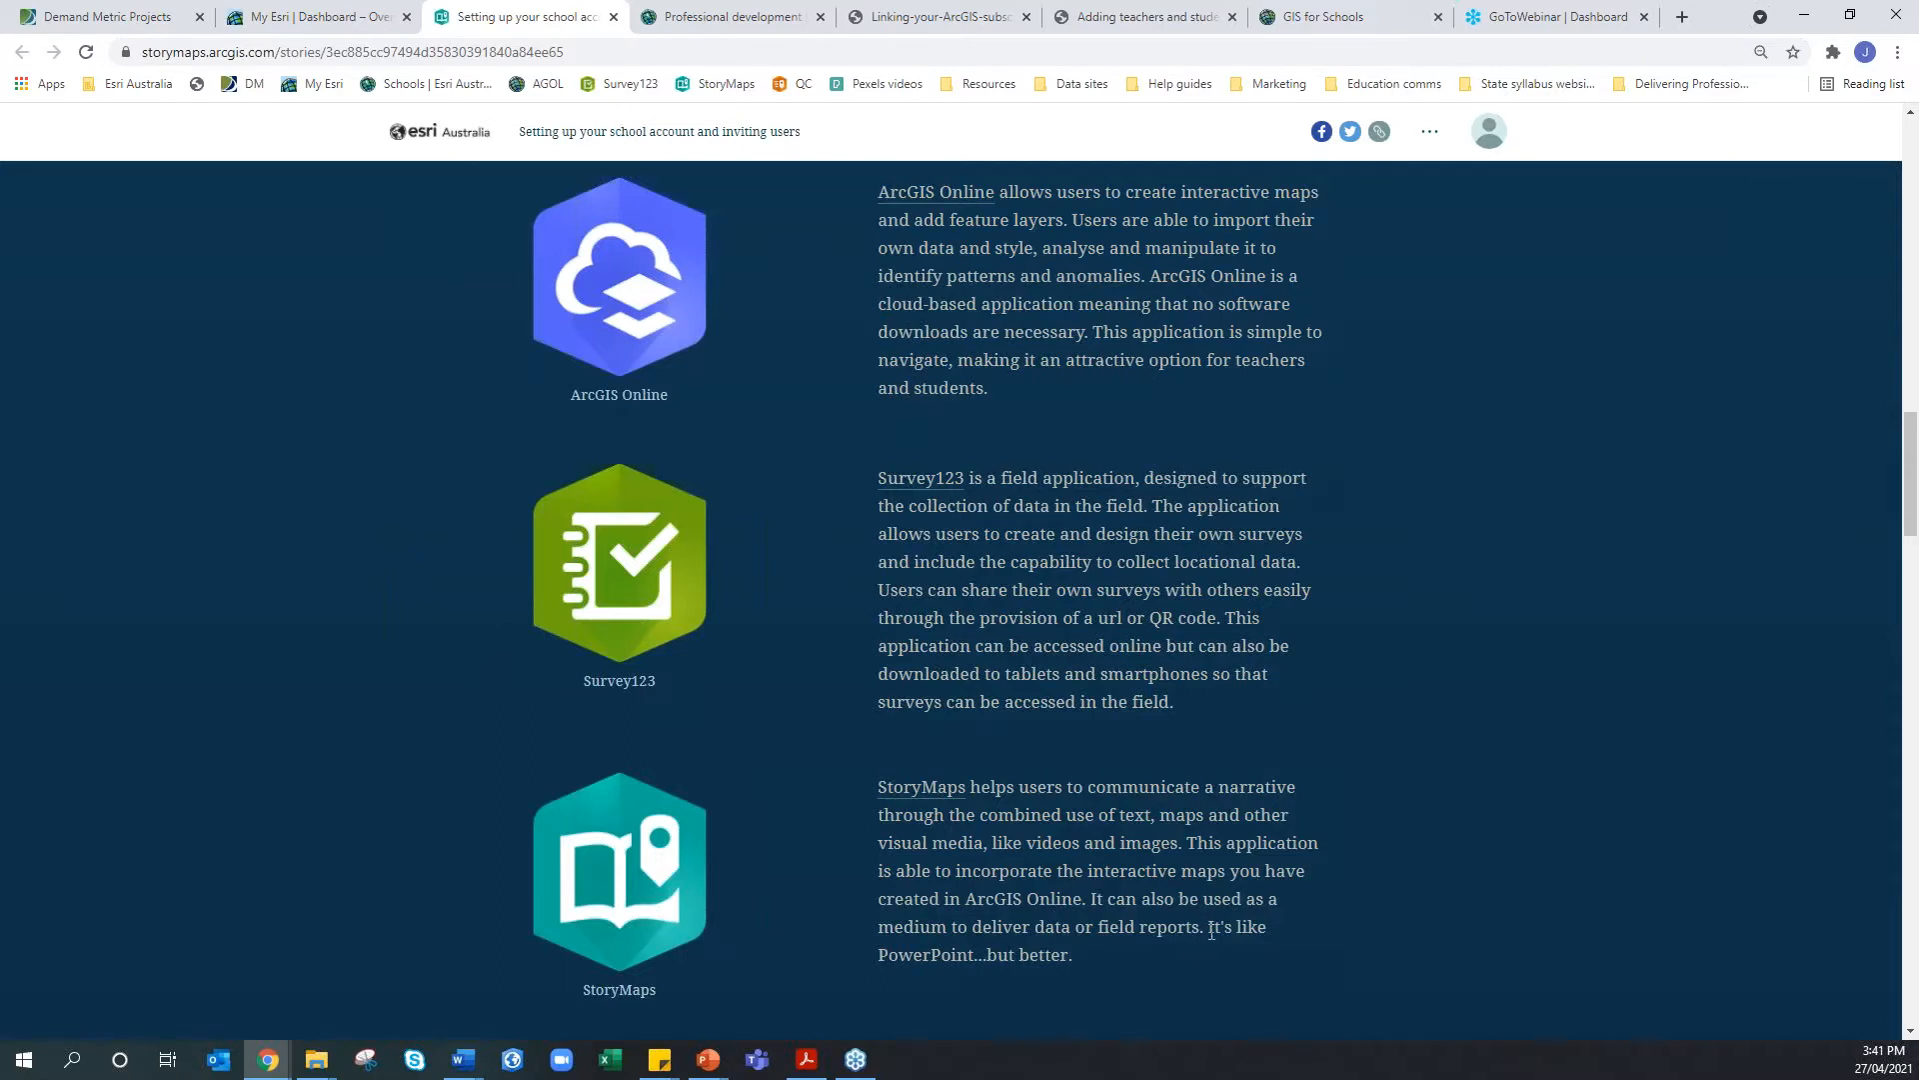
pyautogui.moveTo(1209, 927); pyautogui.dragTo(1270, 953)
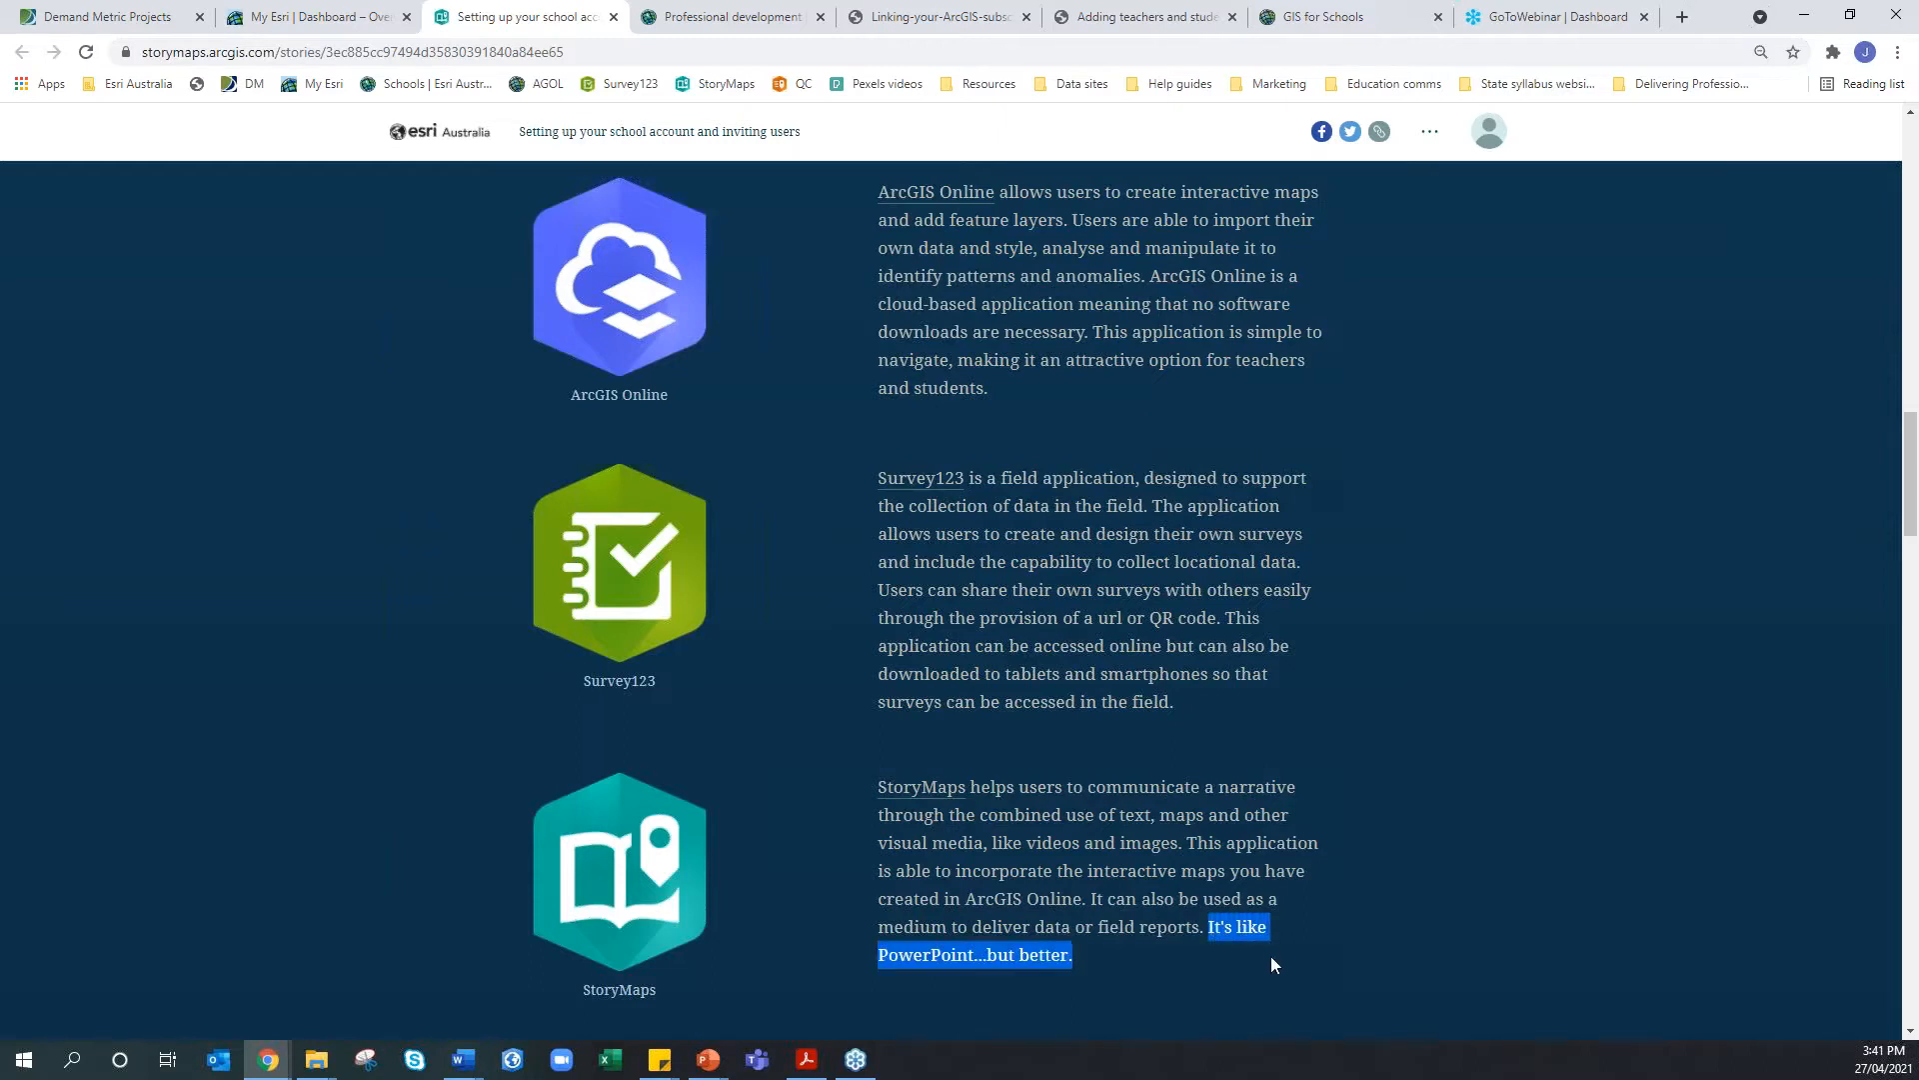
pyautogui.click(1272, 957)
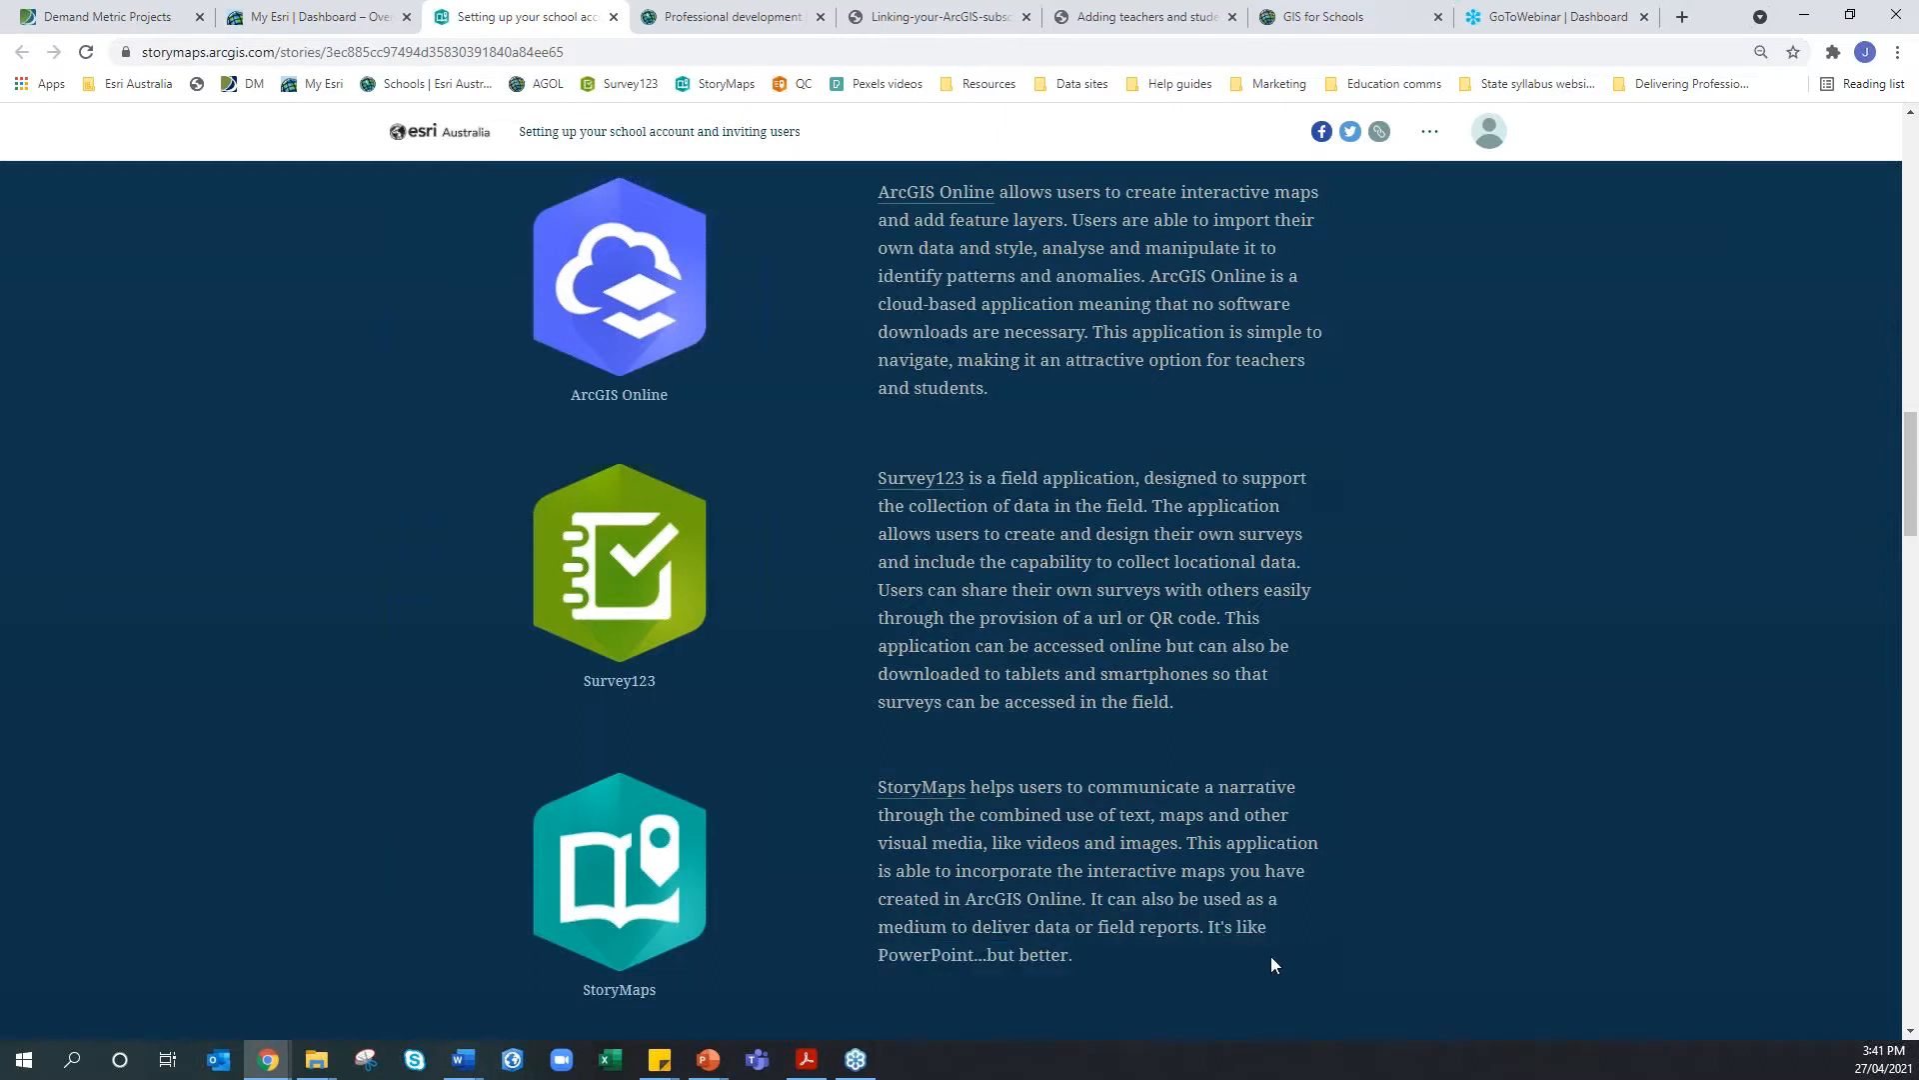
pyautogui.click(750, 16)
pyautogui.scroll(15, 778, 436)
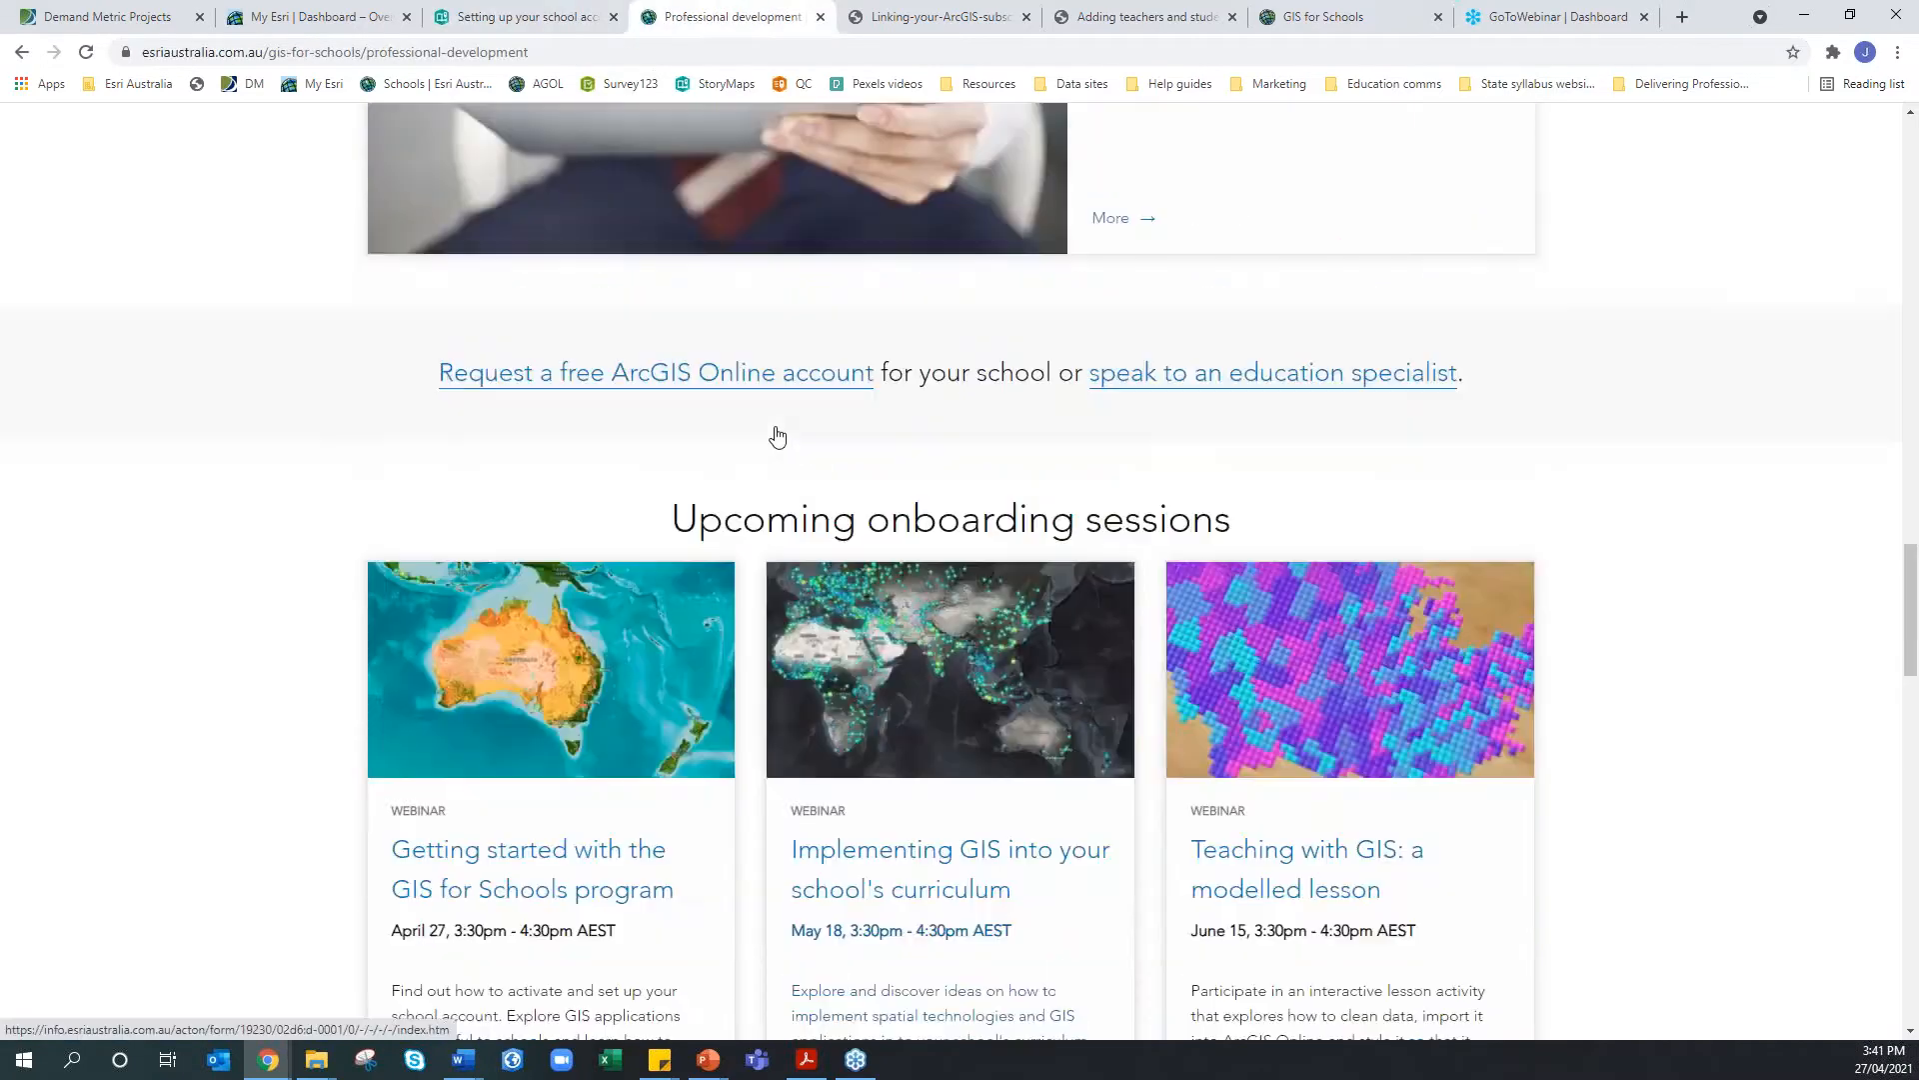
# Check the story's options and account menu, visit the ArcGIS profile, then list my stories
pyautogui.click(550, 20)
pyautogui.scroll(13, 452, 207)
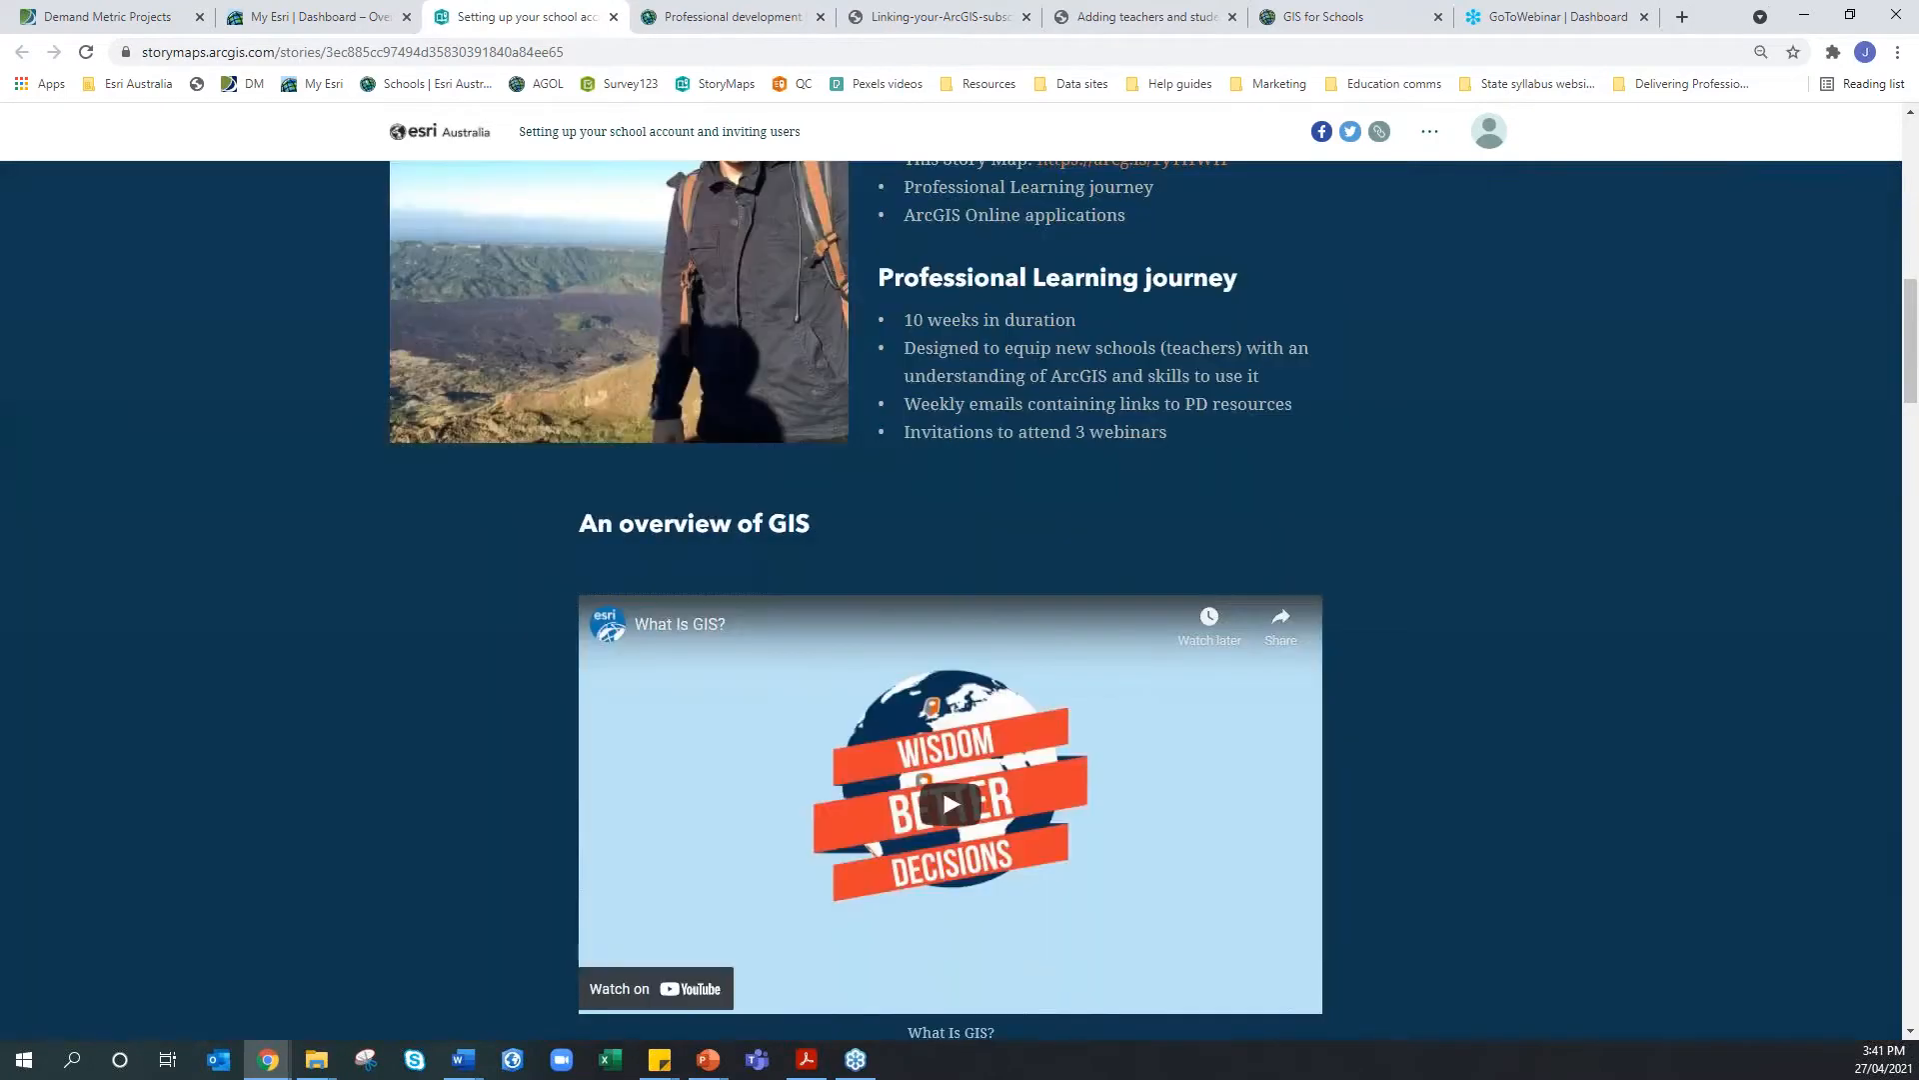
pyautogui.click(1430, 133)
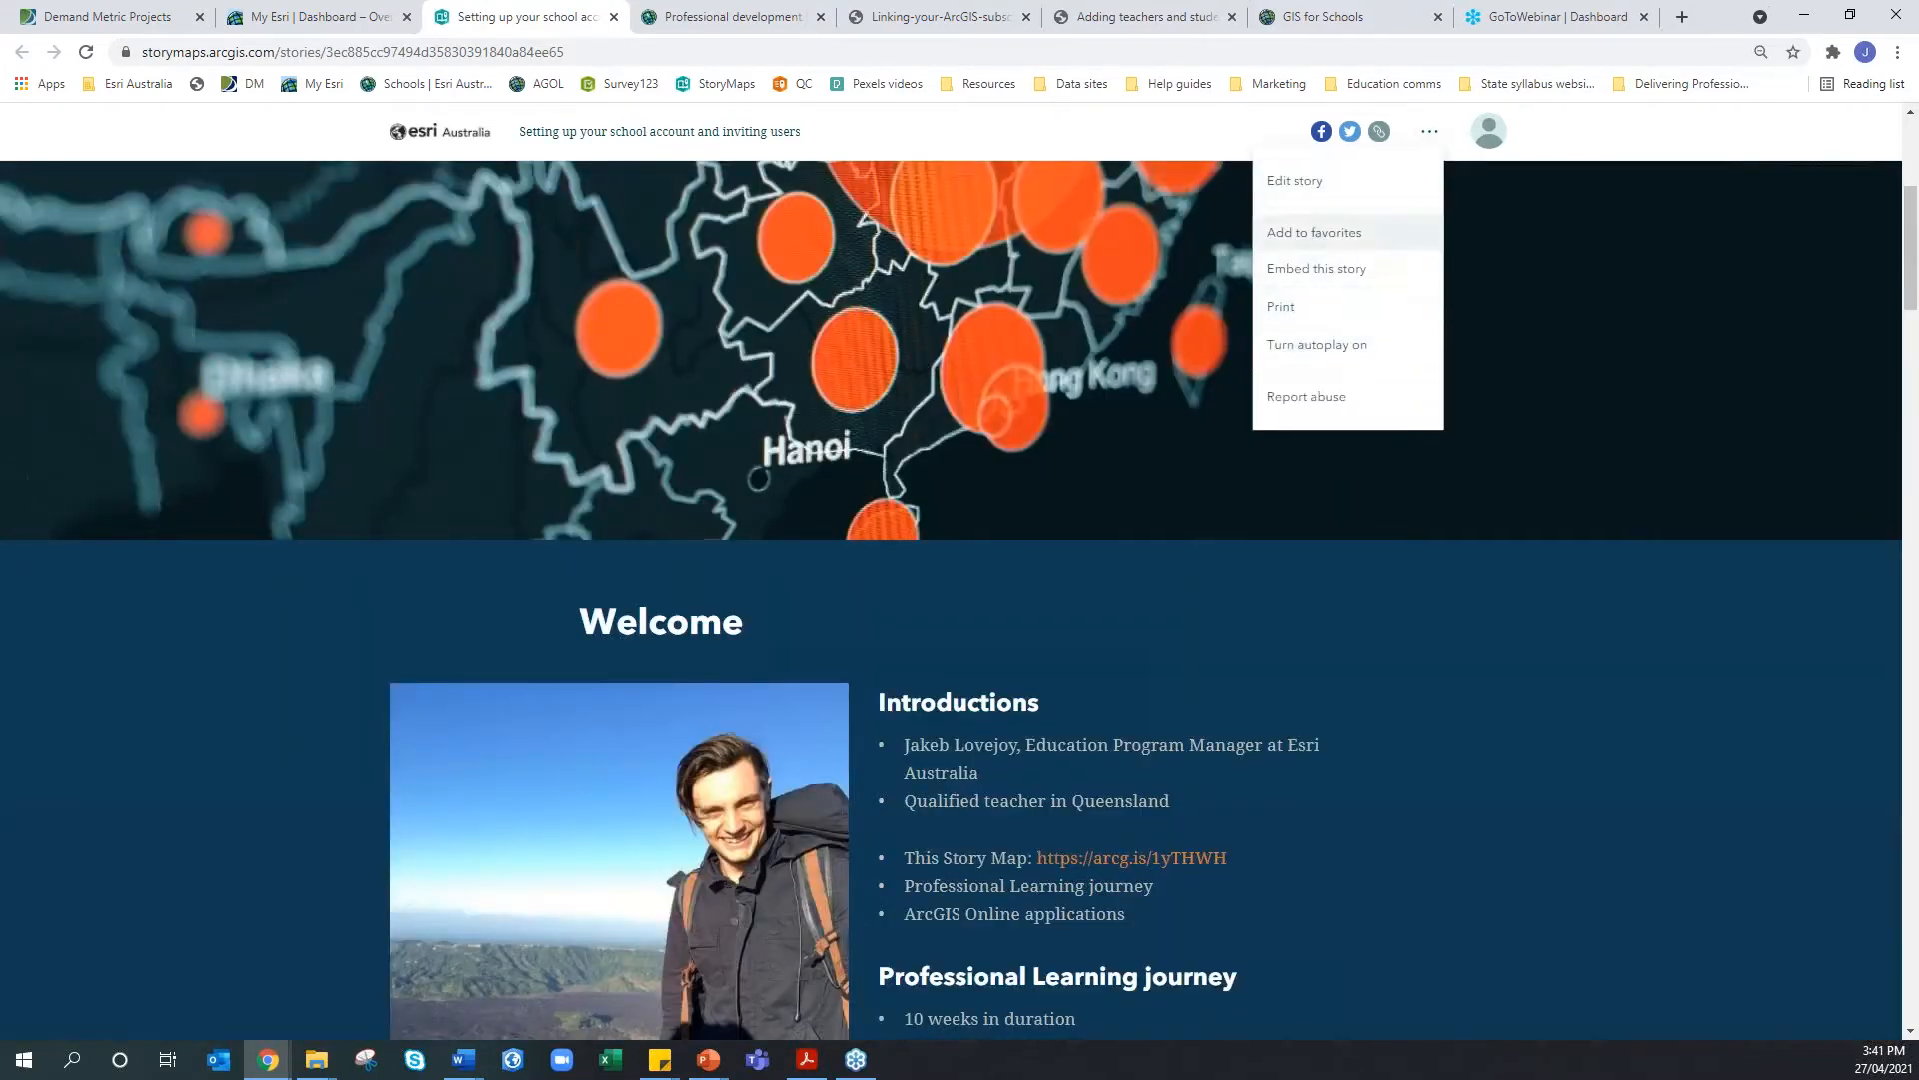
pyautogui.click(1488, 137)
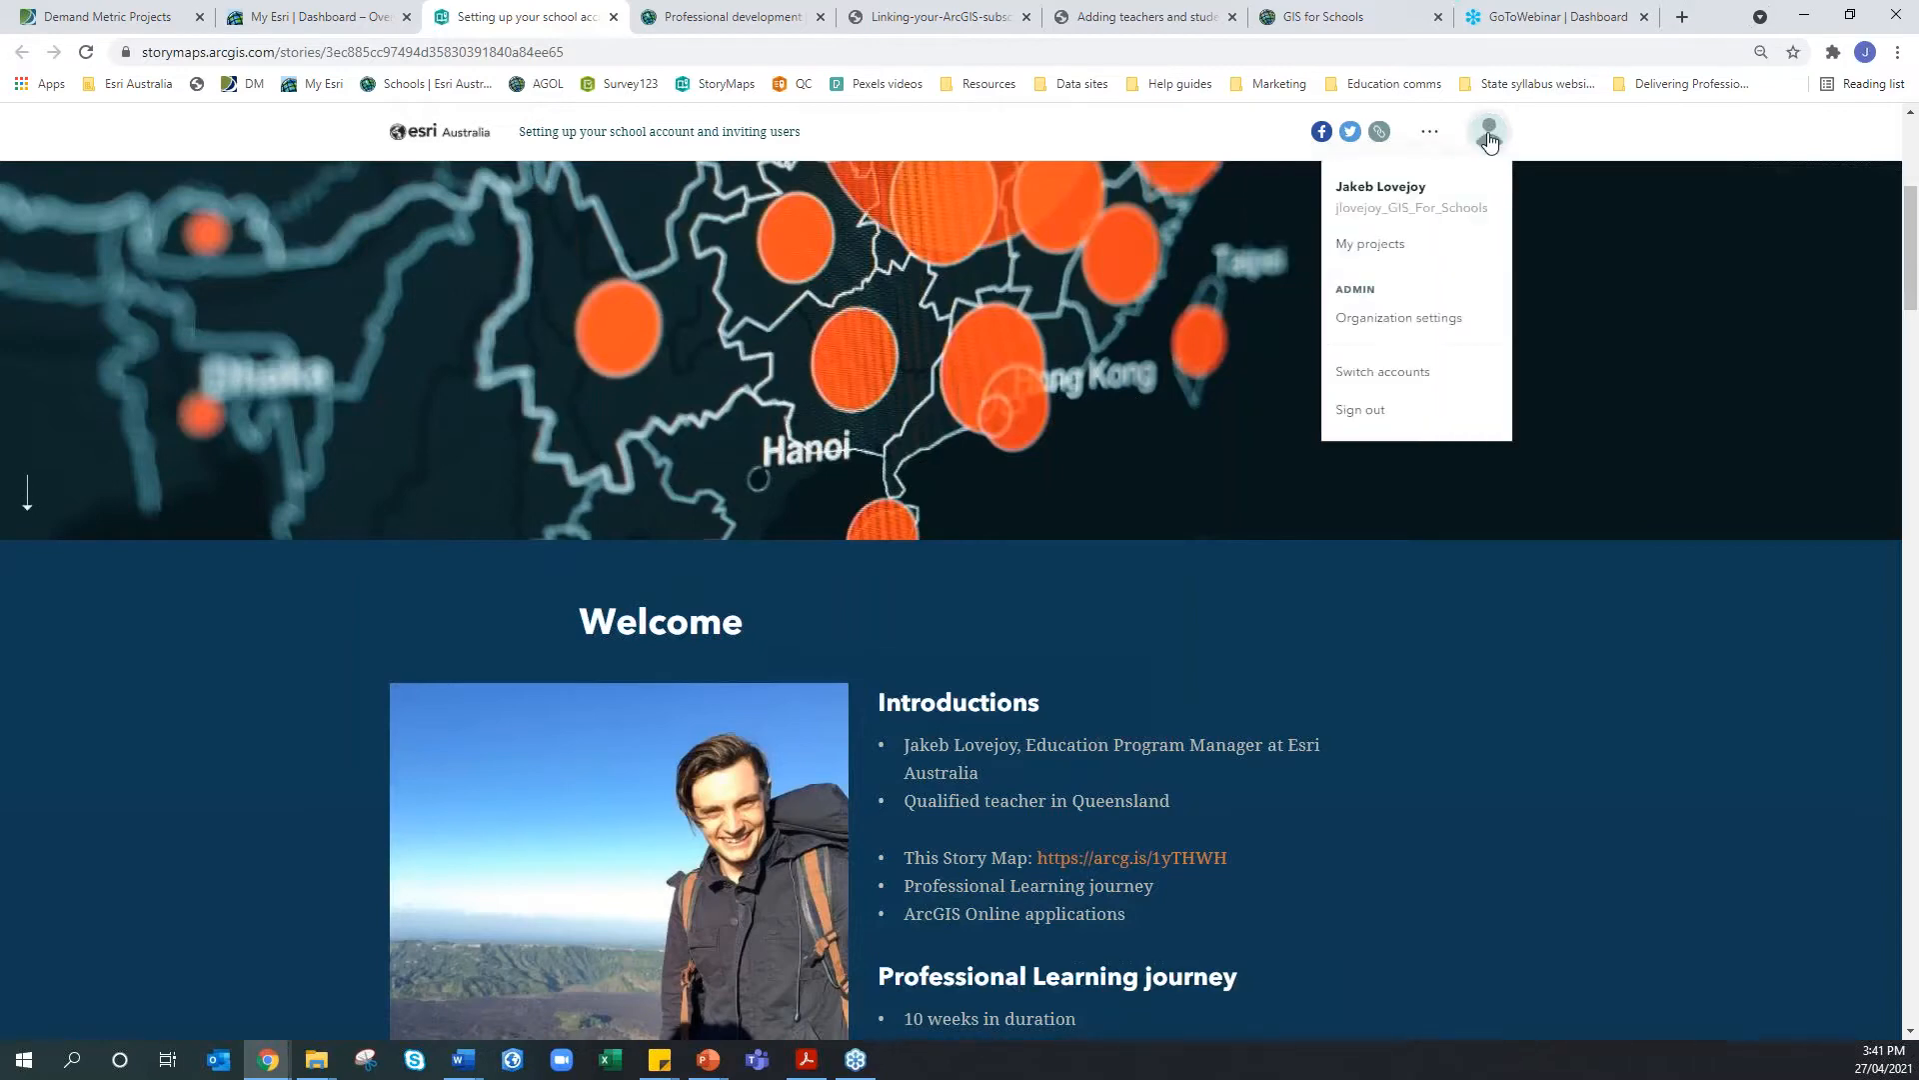
pyautogui.click(1392, 209)
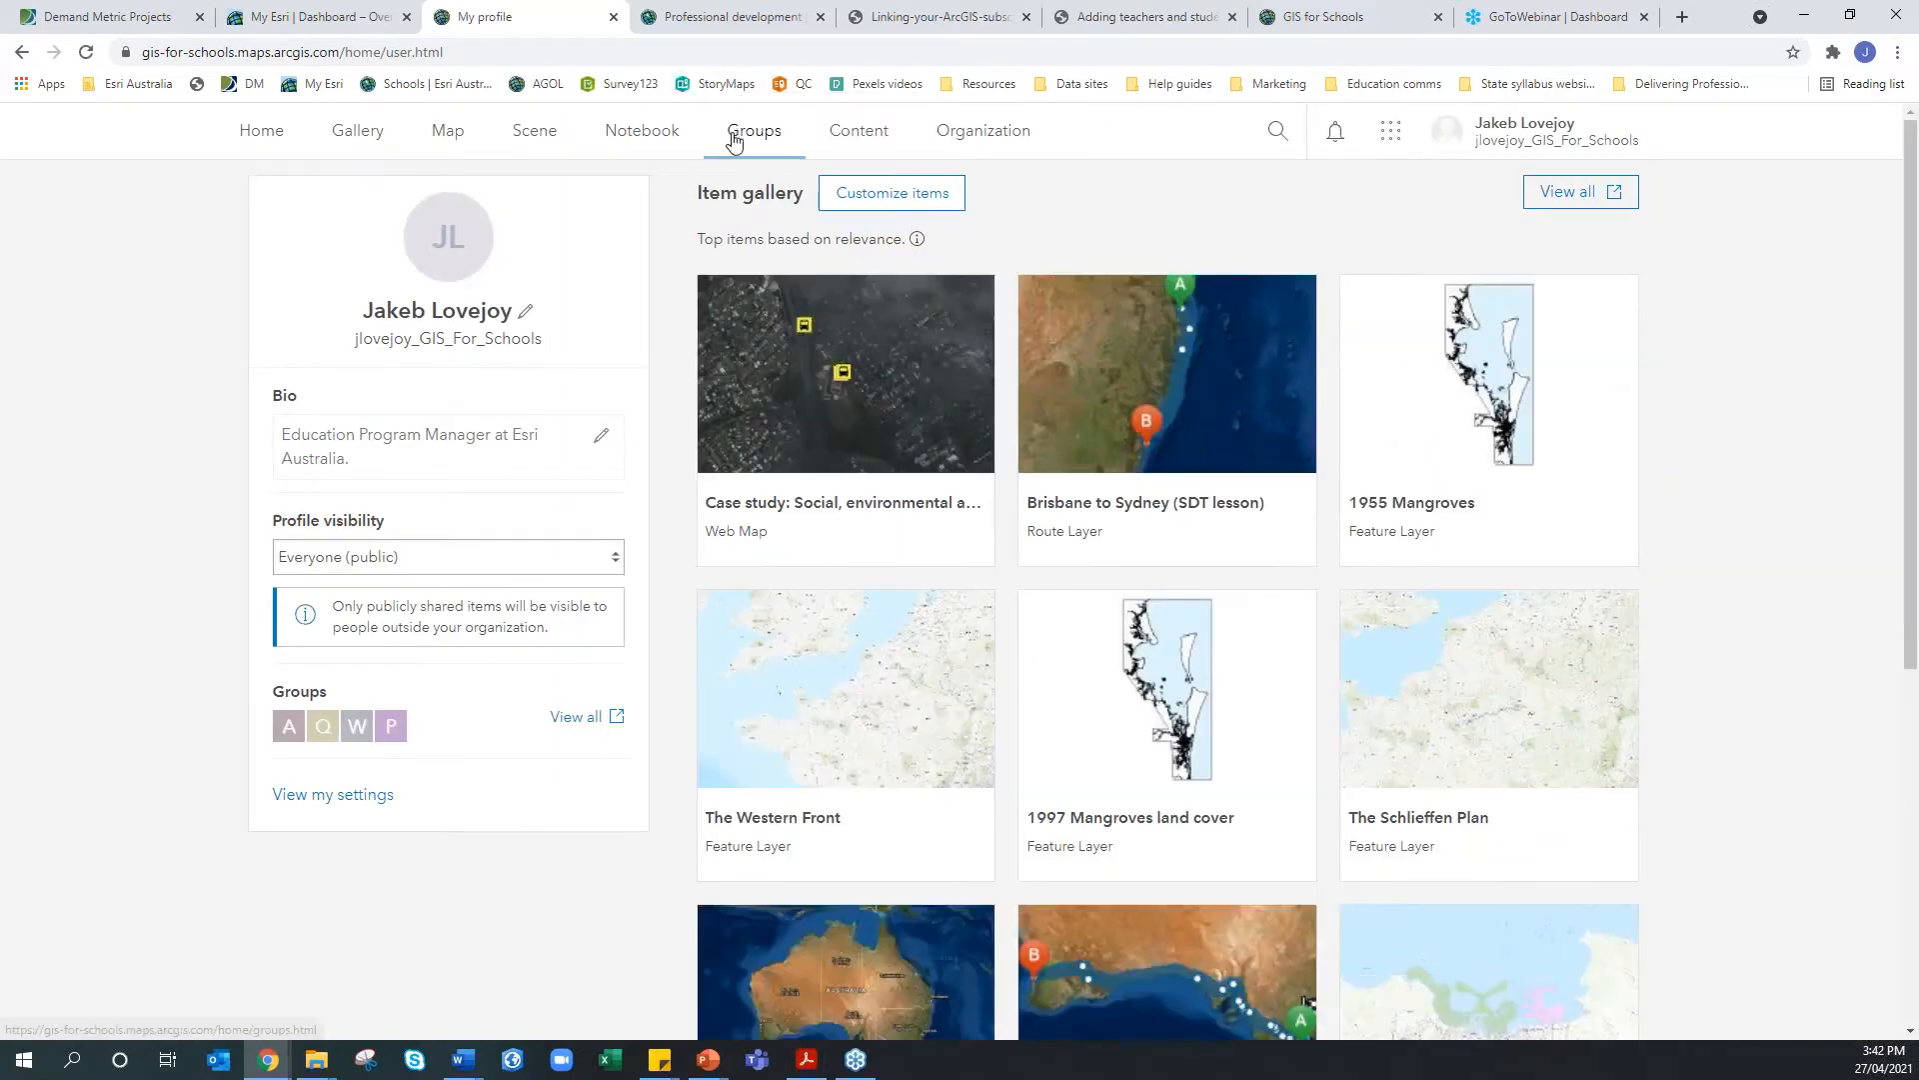
pyautogui.click(717, 84)
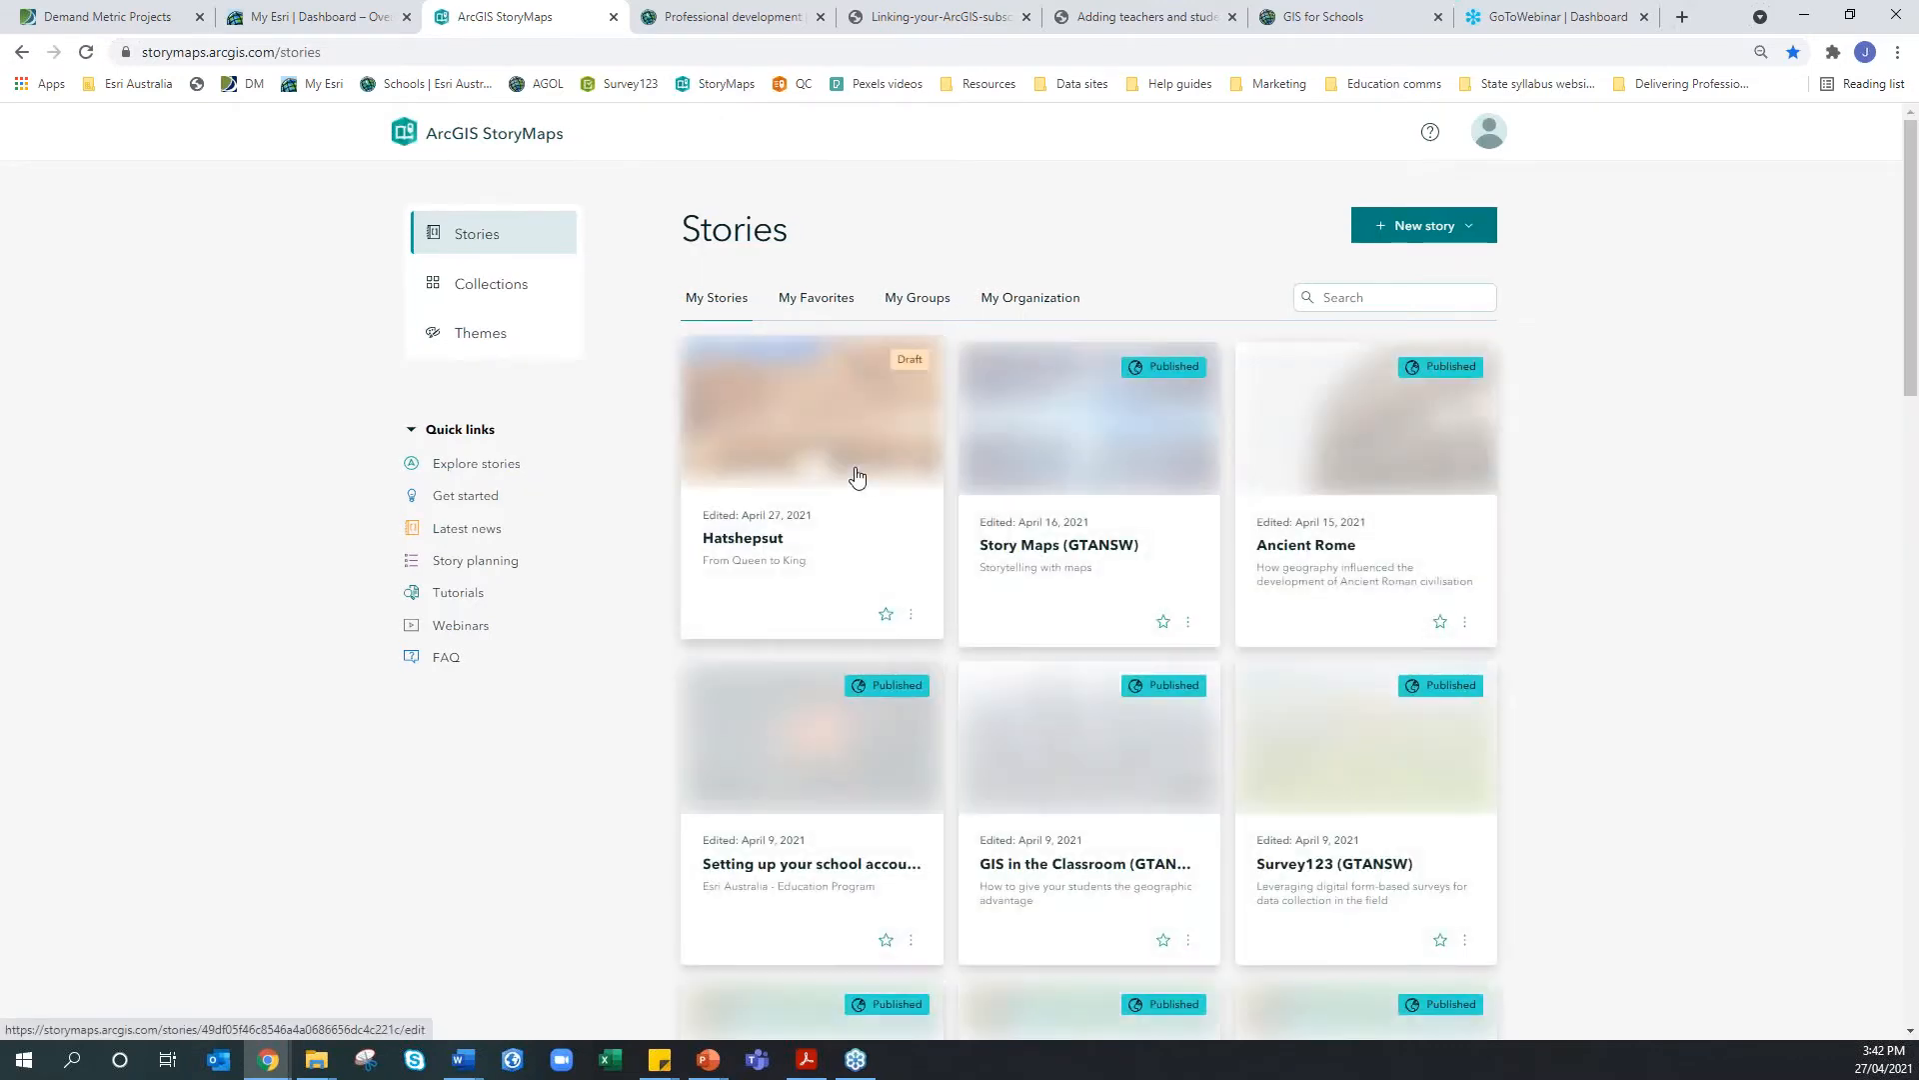
pyautogui.rightClick(865, 476)
# Open the Hatshepsut draft in a new tab at 'Hatshepsut's rise to power' and show media options
pyautogui.click(905, 485)
pyautogui.click(648, 14)
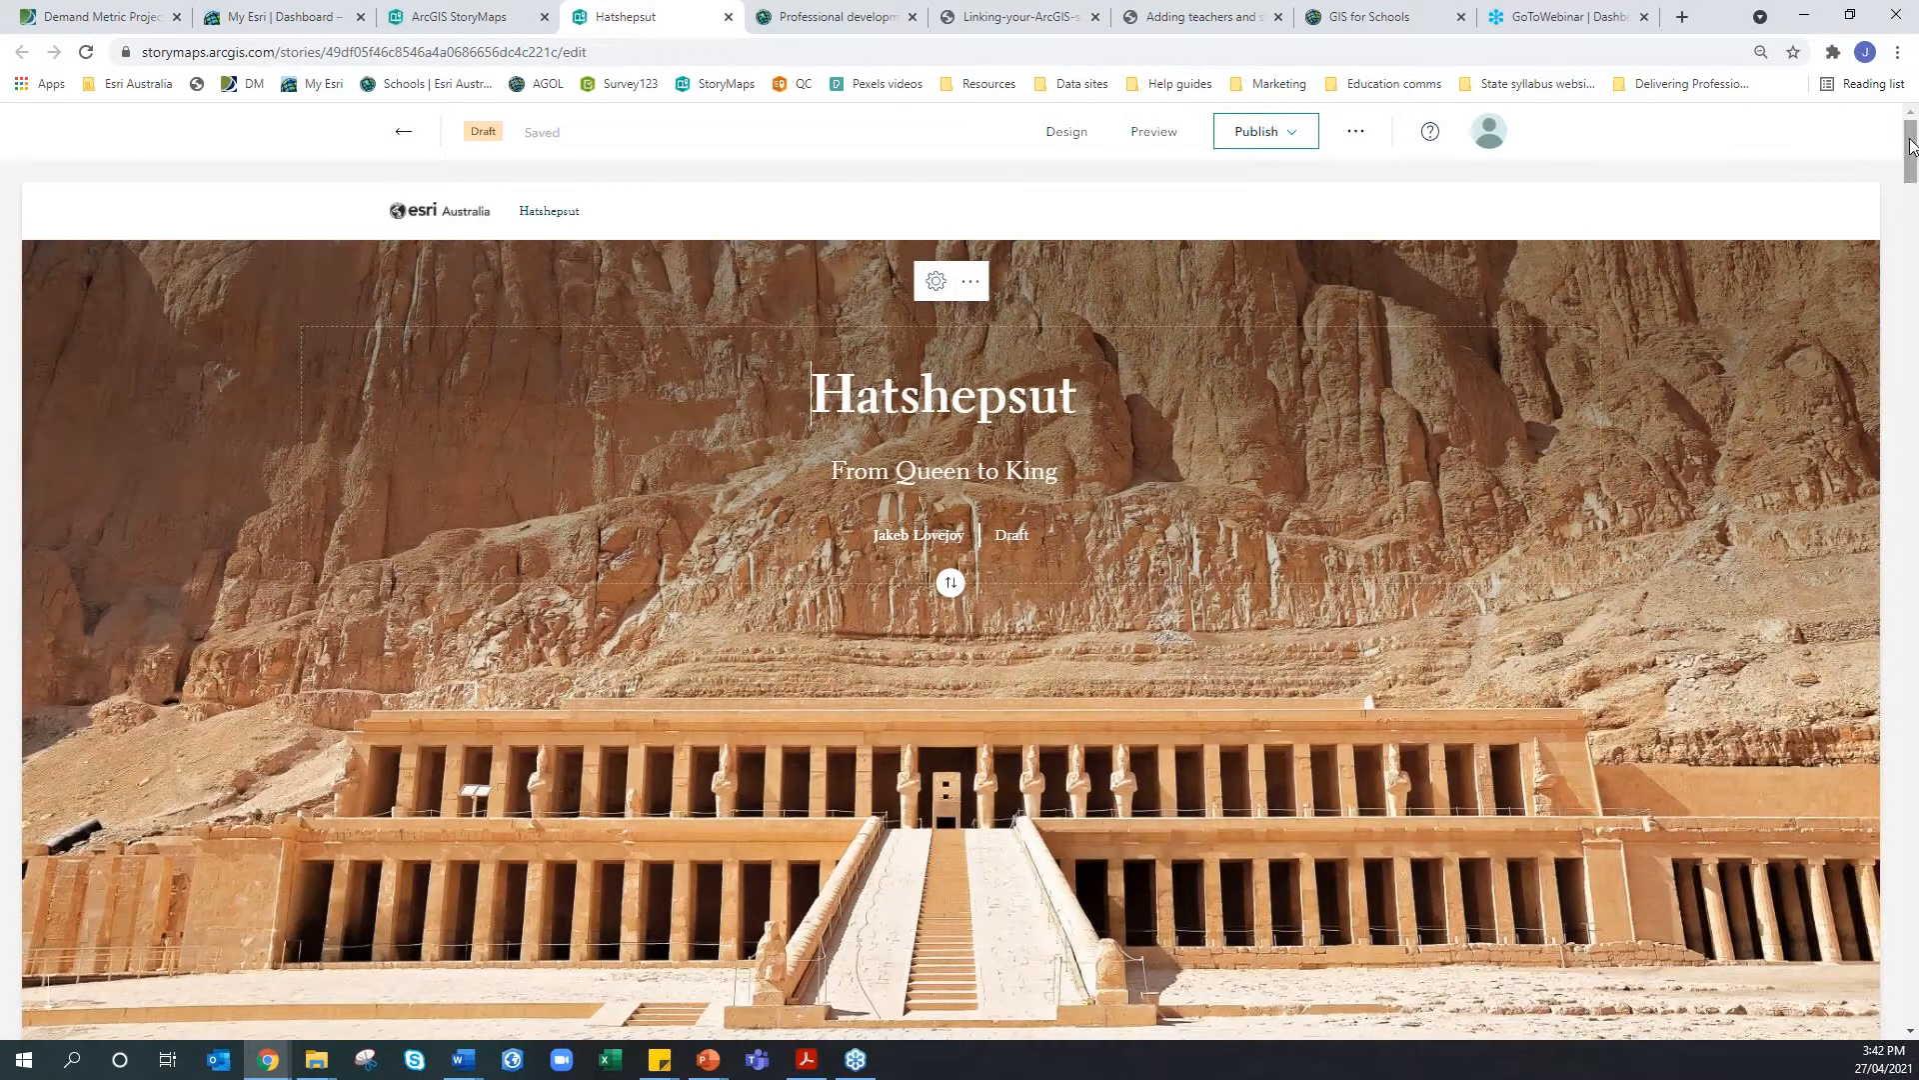
pyautogui.scroll(-7, 1581, 440)
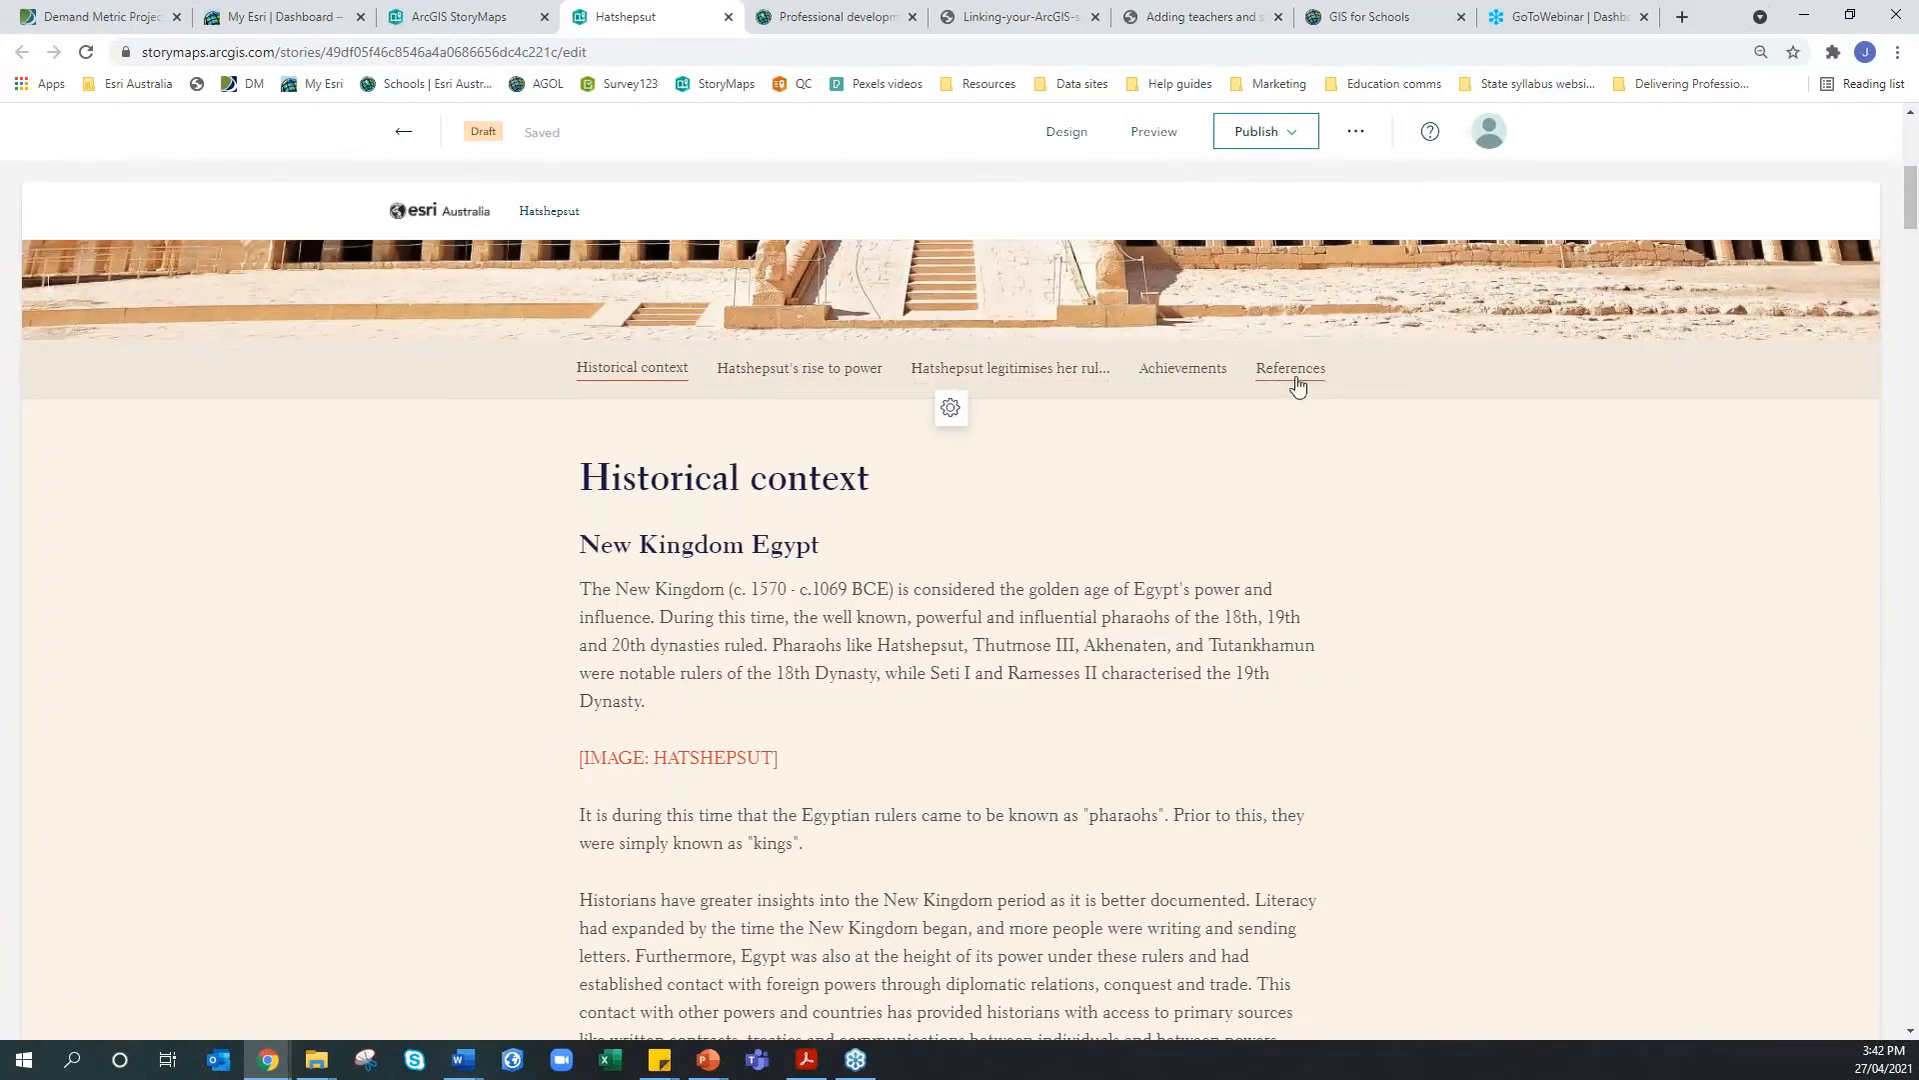
pyautogui.click(843, 376)
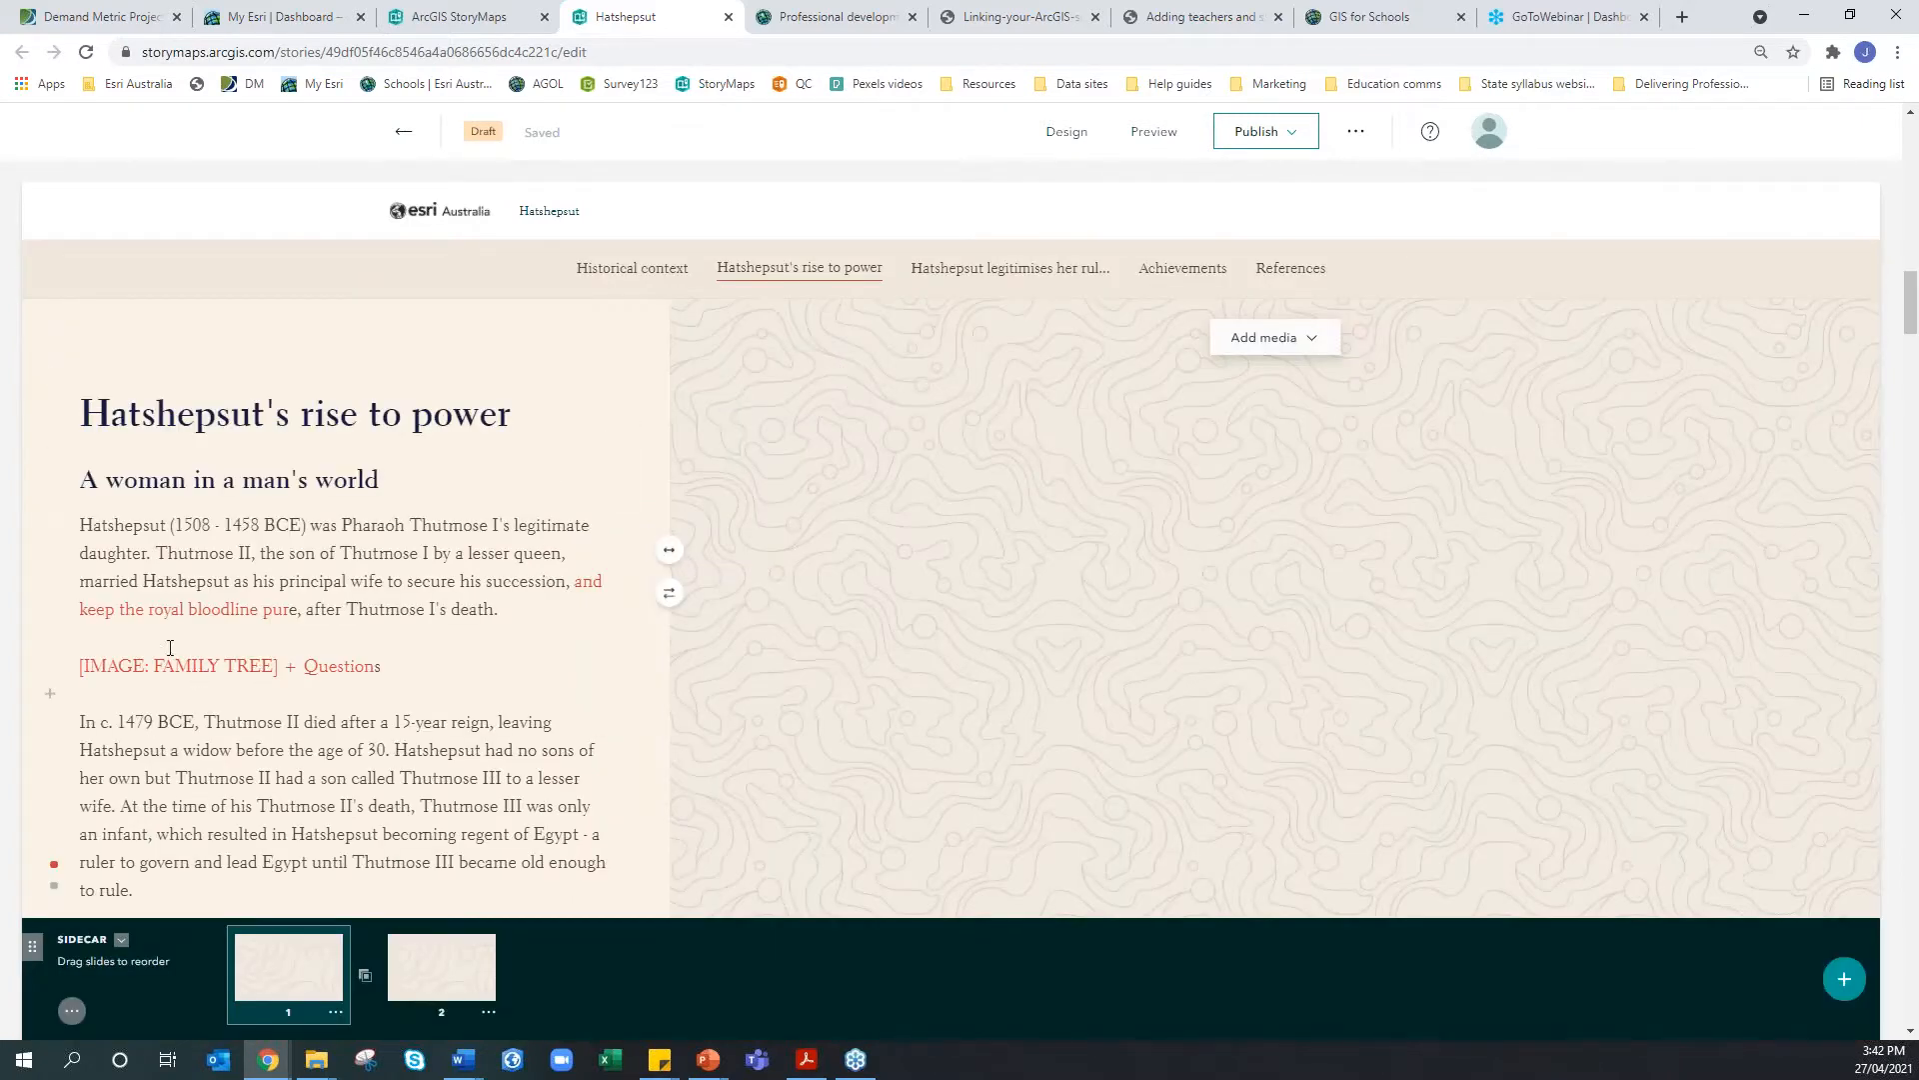
pyautogui.scroll(-2, 357, 648)
pyautogui.scroll(1, 358, 648)
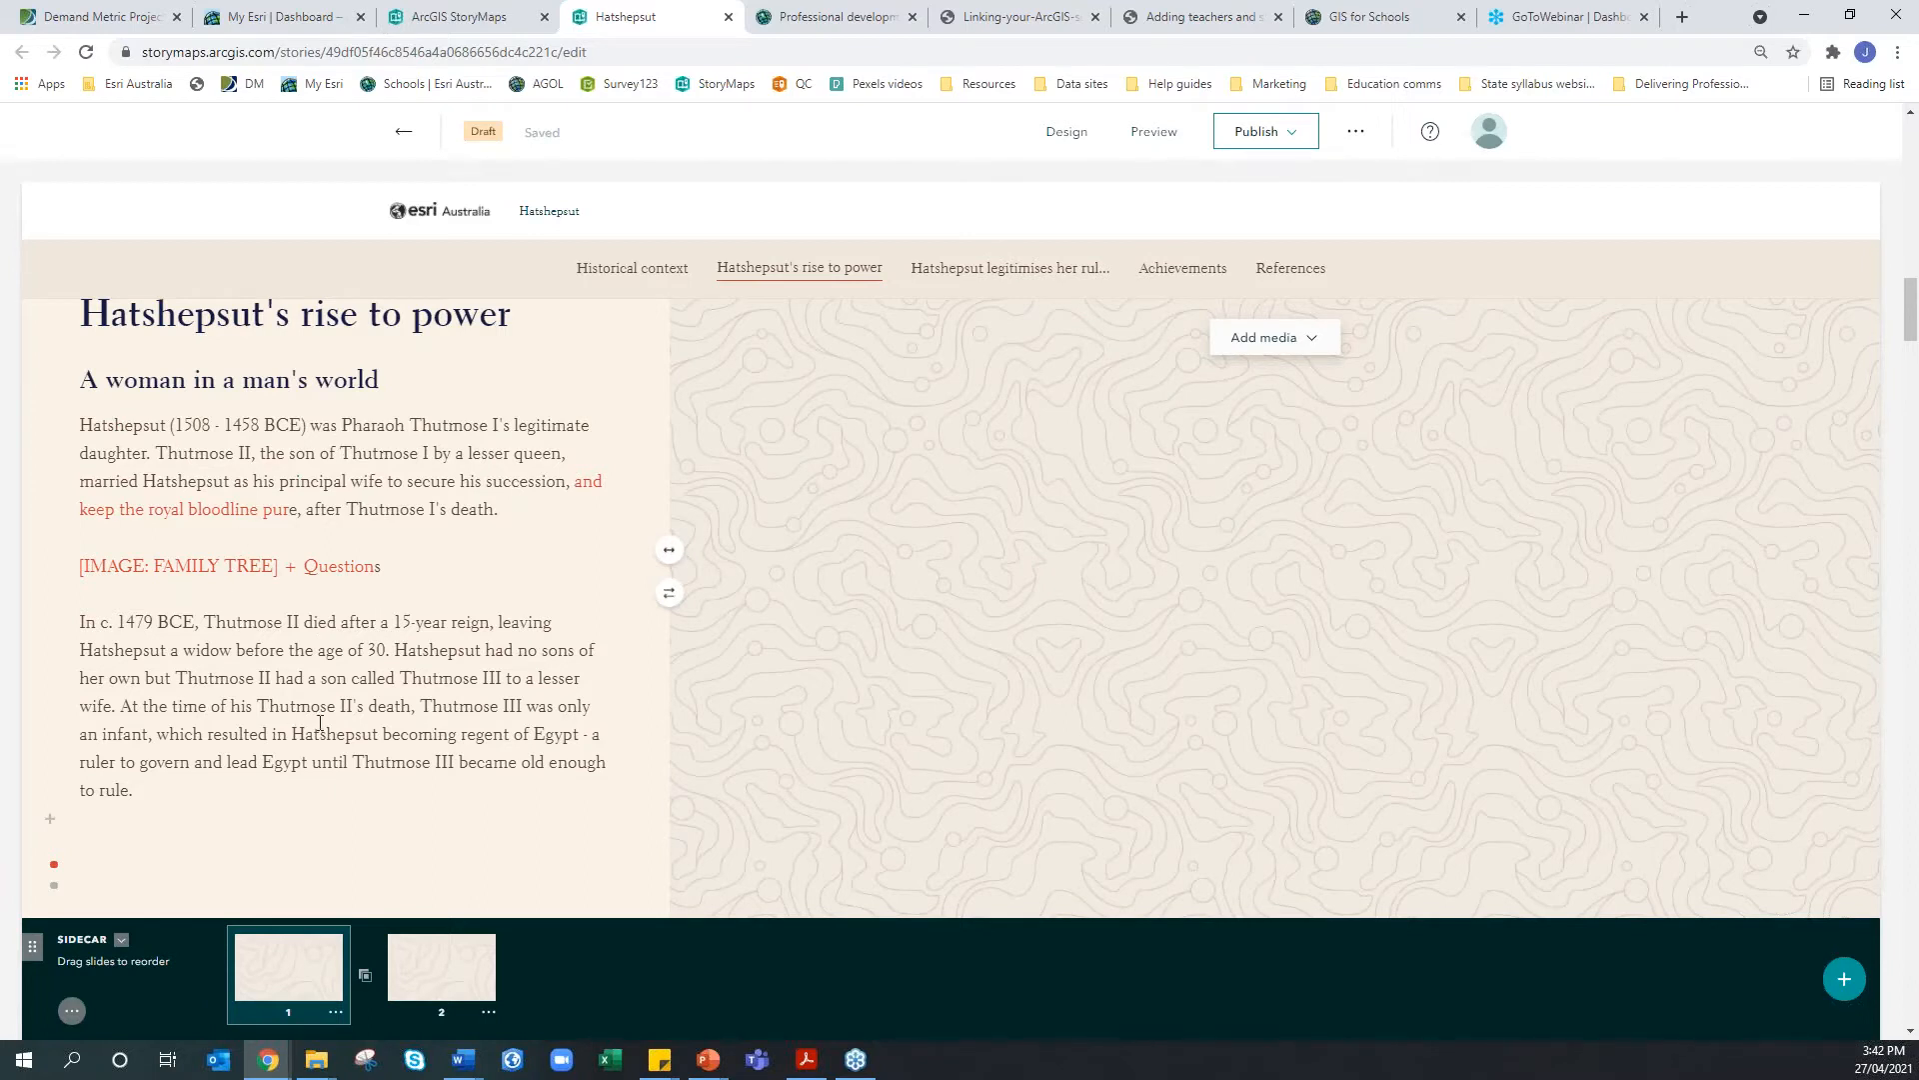
pyautogui.click(1321, 343)
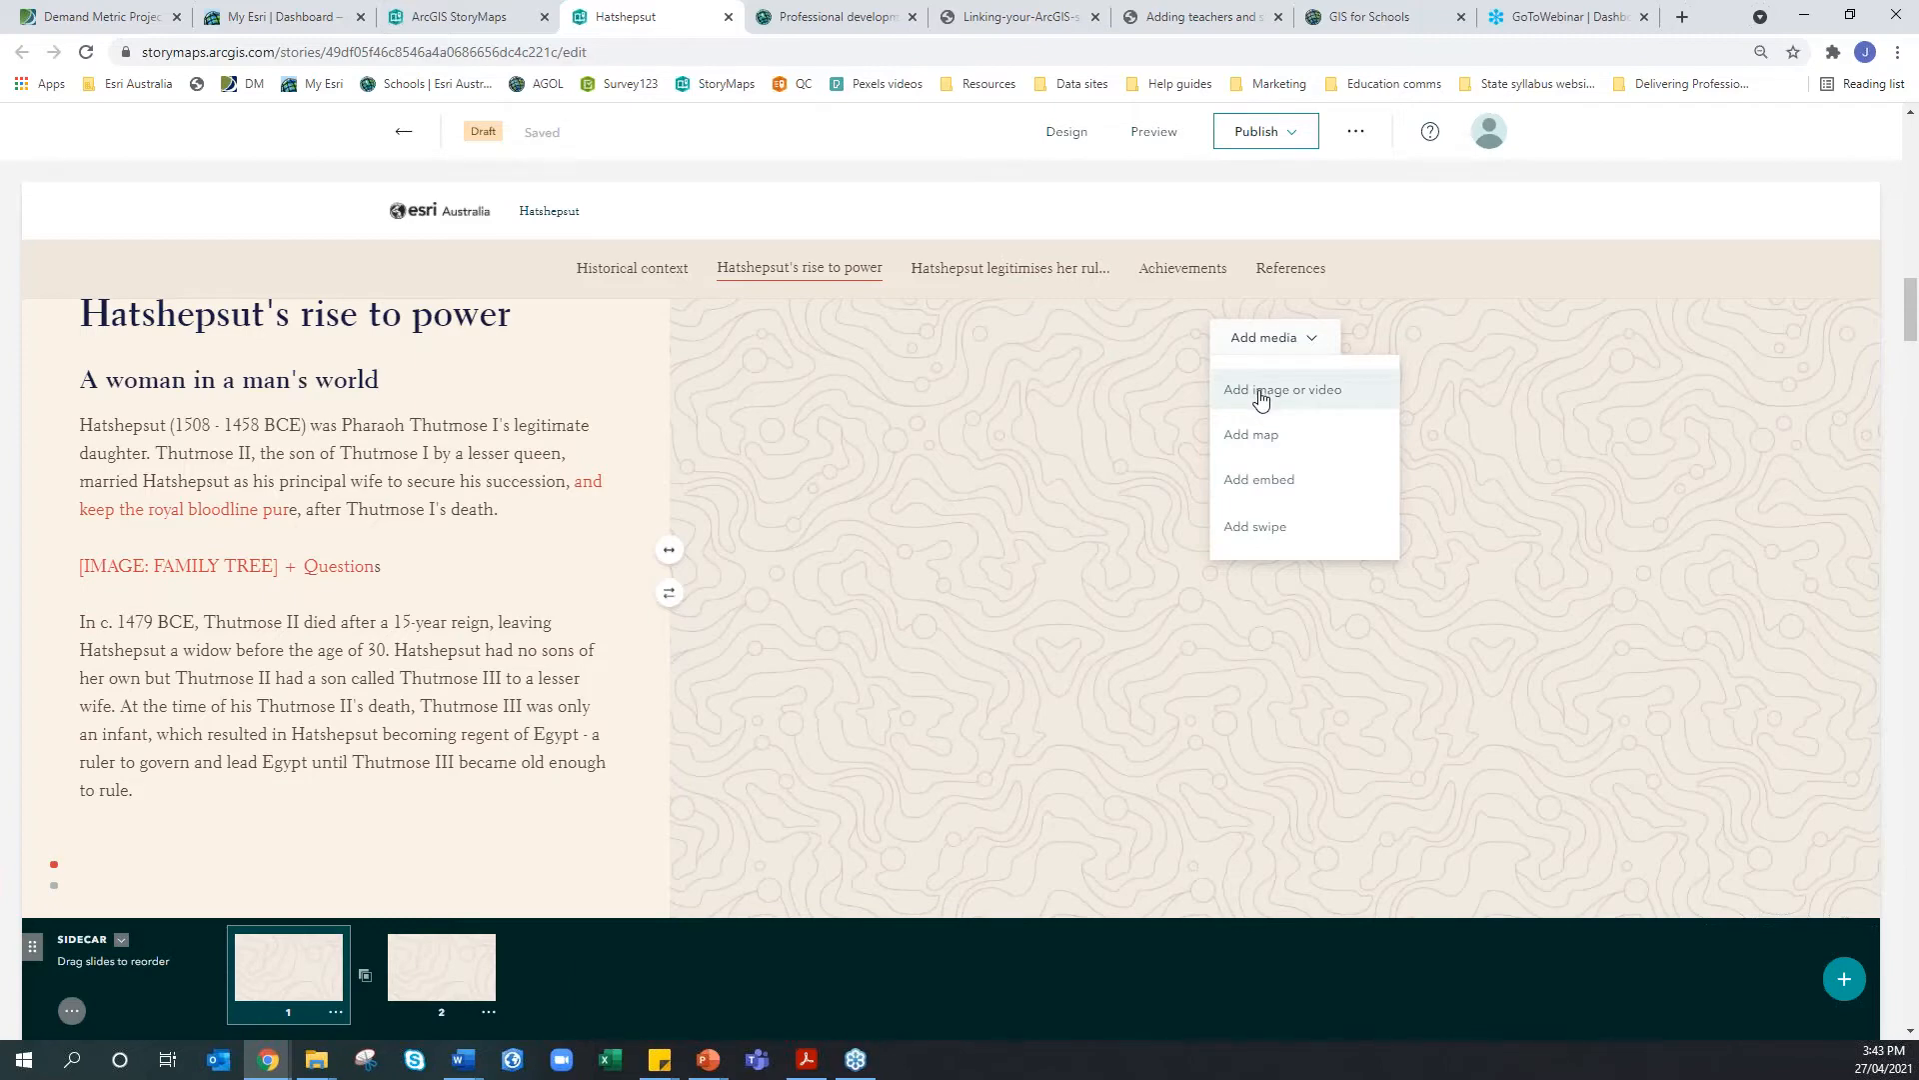
# Insert a Slideshow block on the empty line above the Achievements list
pyautogui.scroll(-3, 997, 536)
pyautogui.scroll(-8, 997, 536)
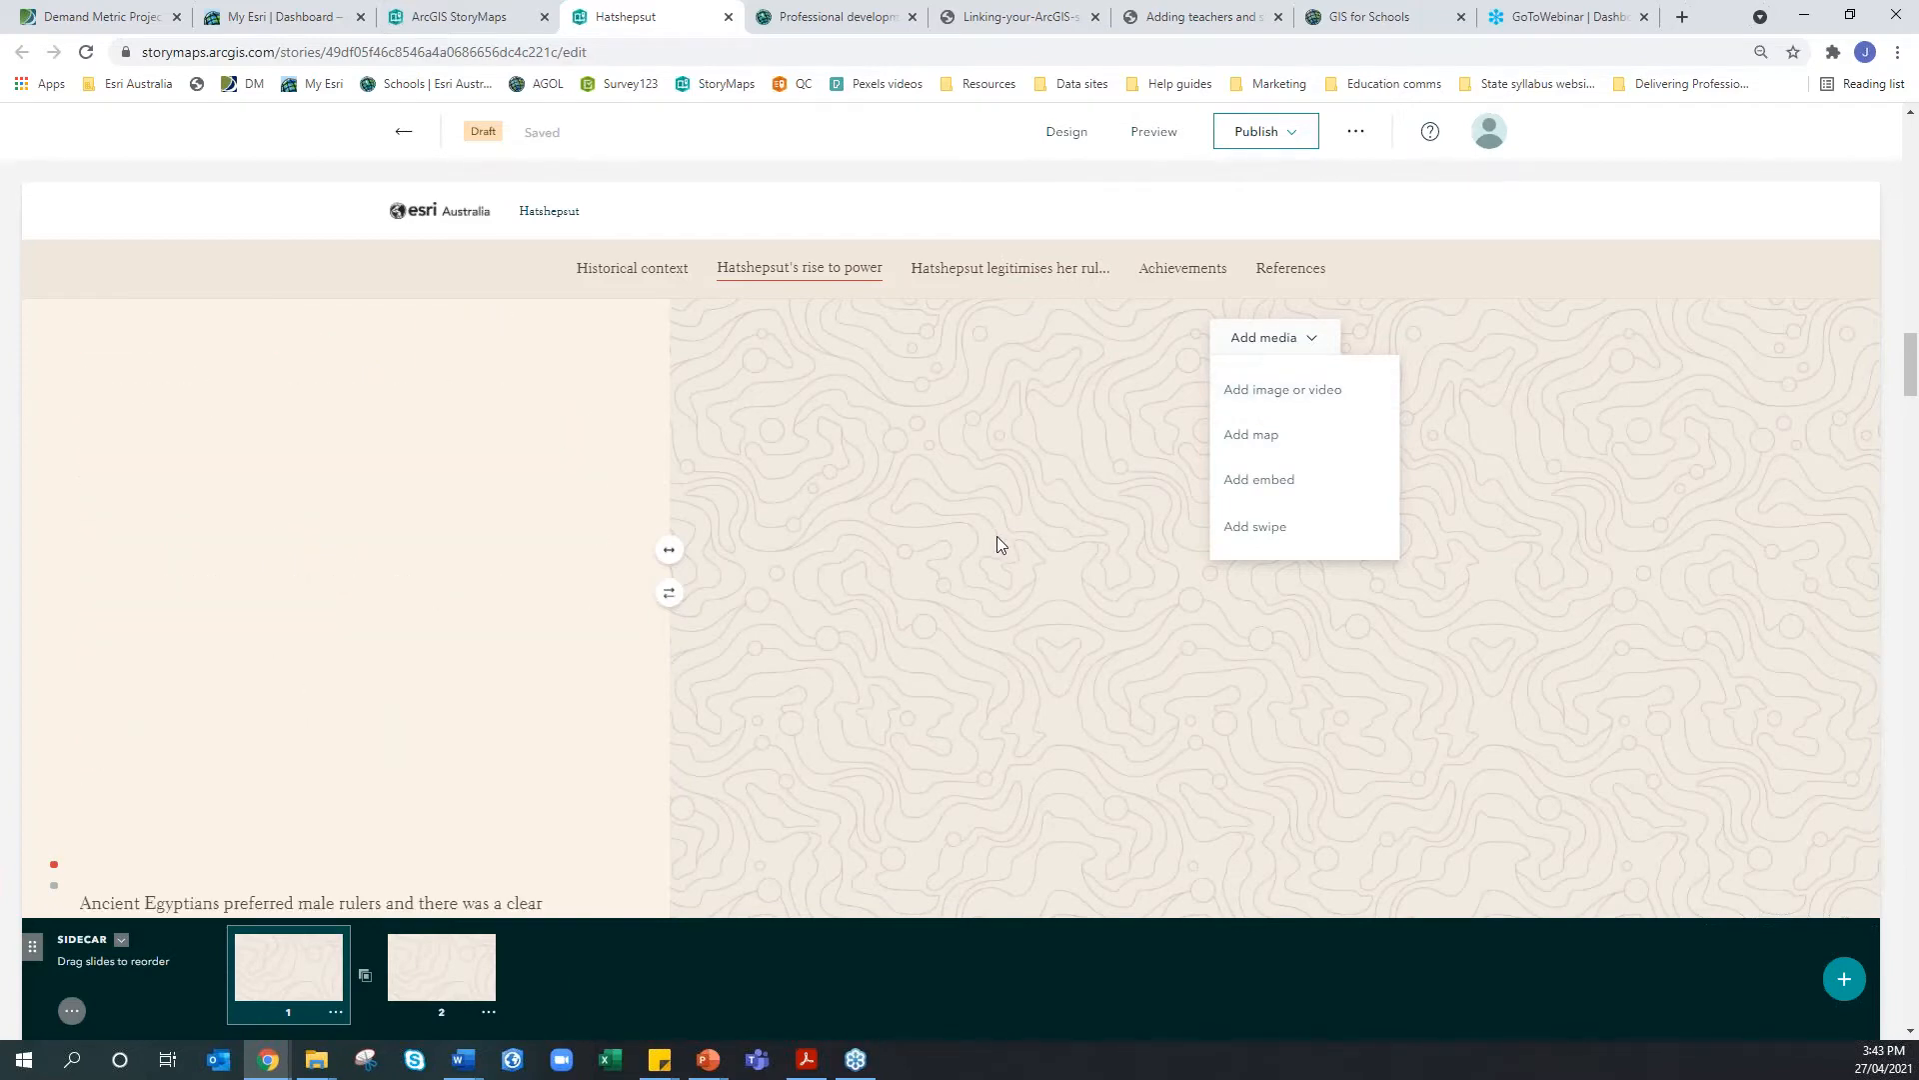
pyautogui.scroll(-5, 993, 538)
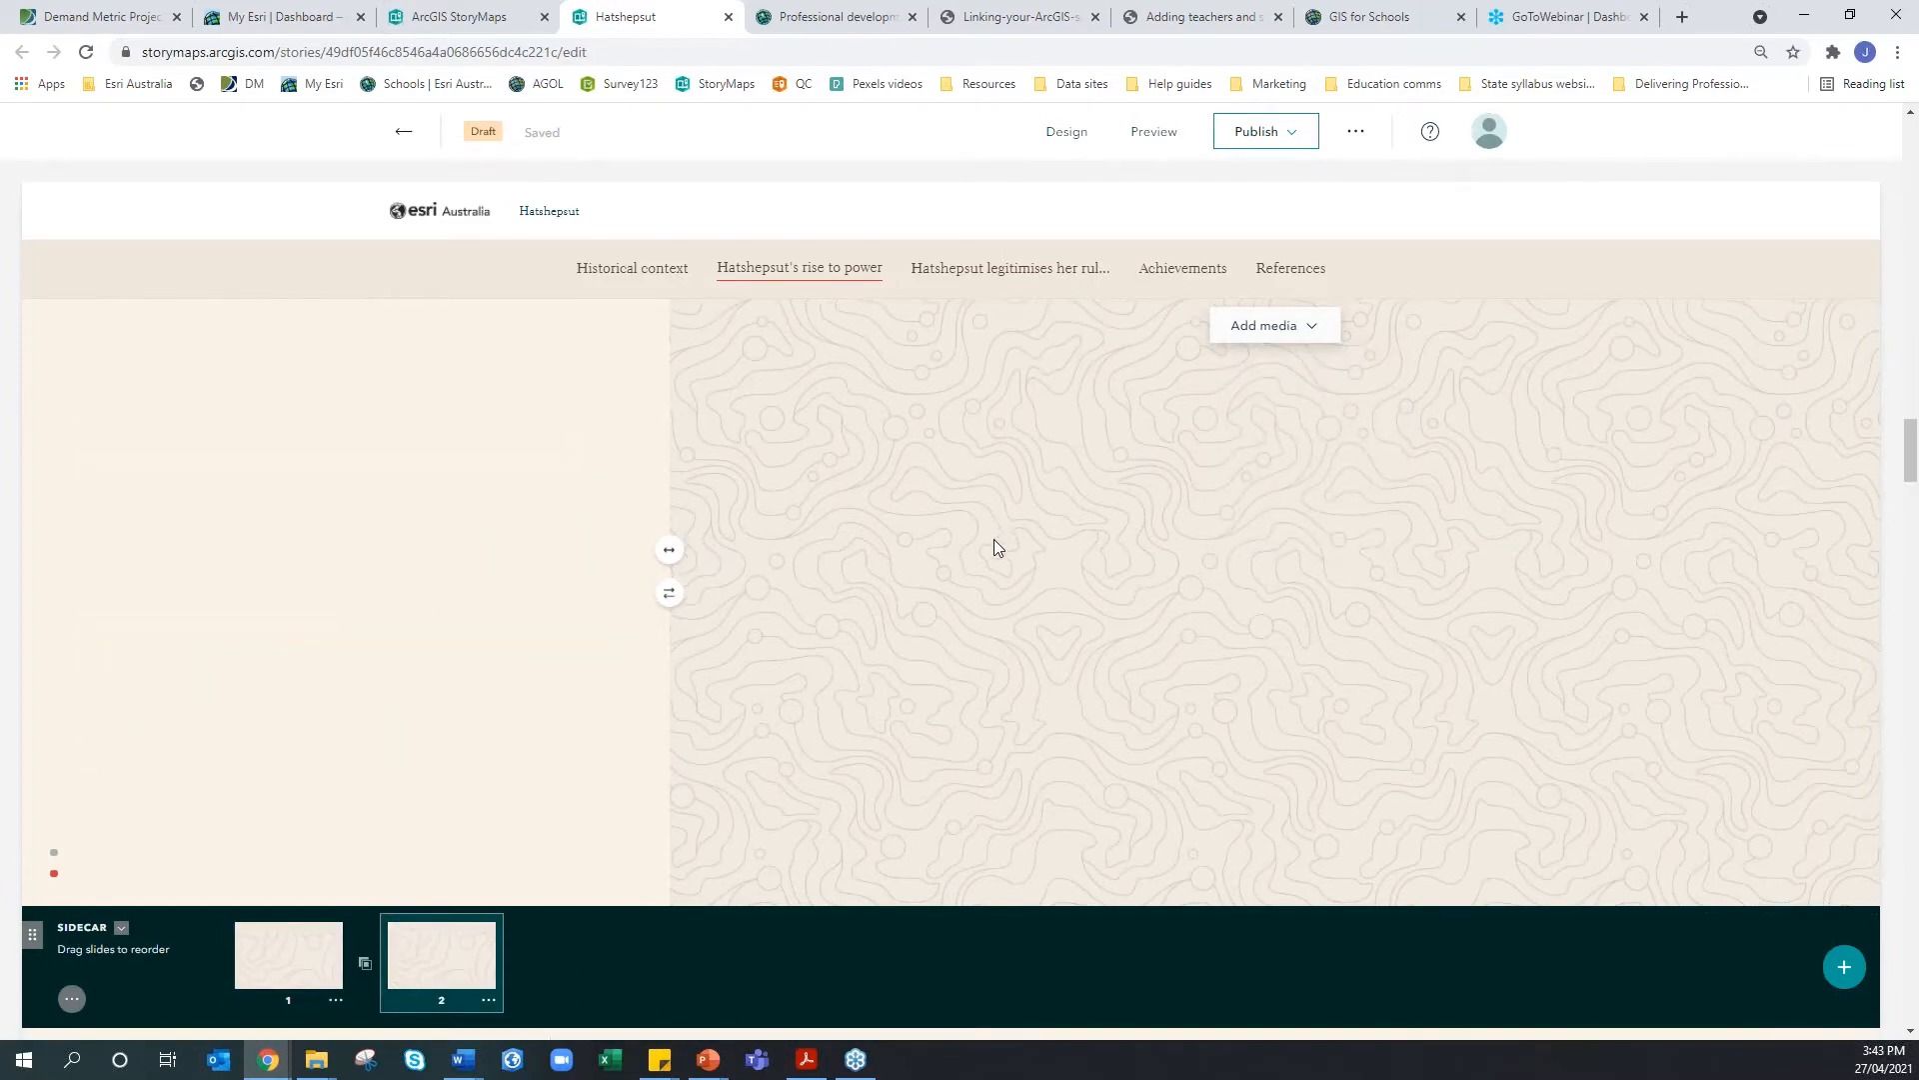
pyautogui.scroll(2, 746, 481)
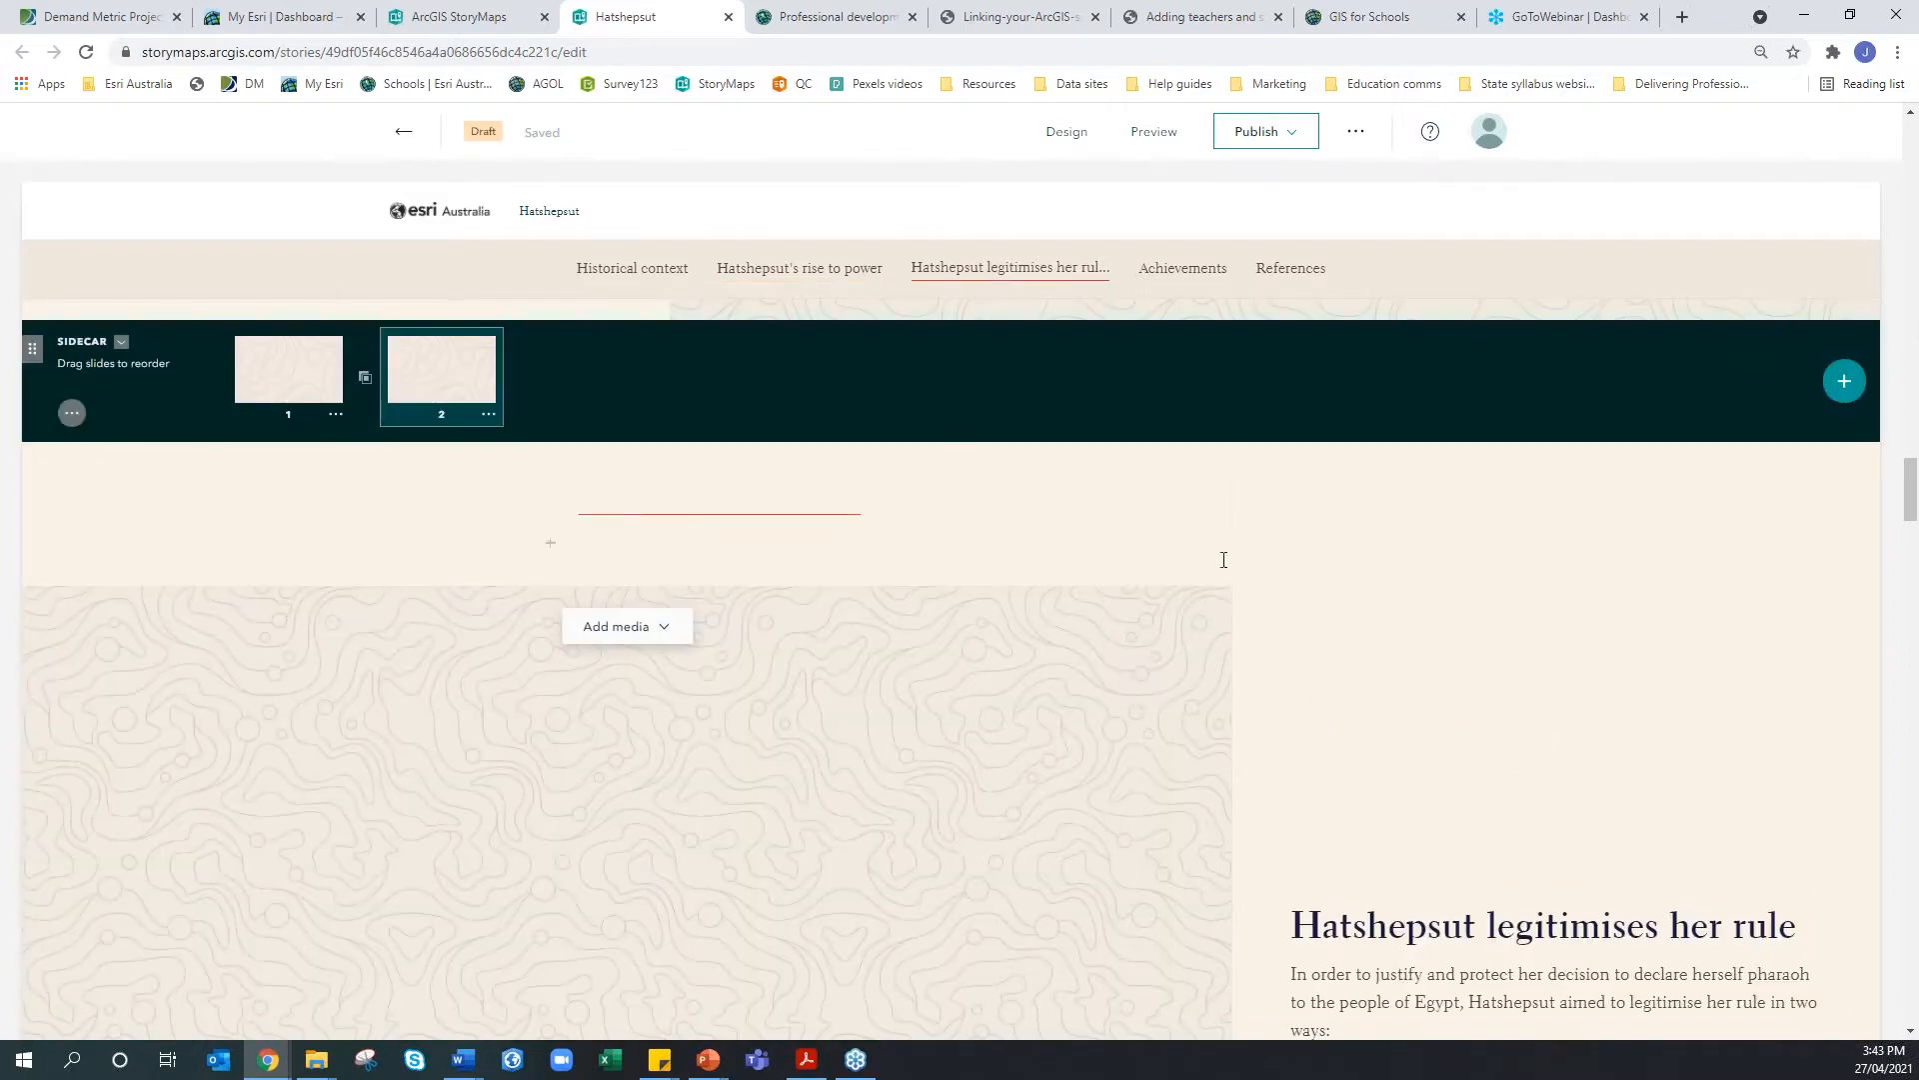
pyautogui.scroll(-1, 1188, 812)
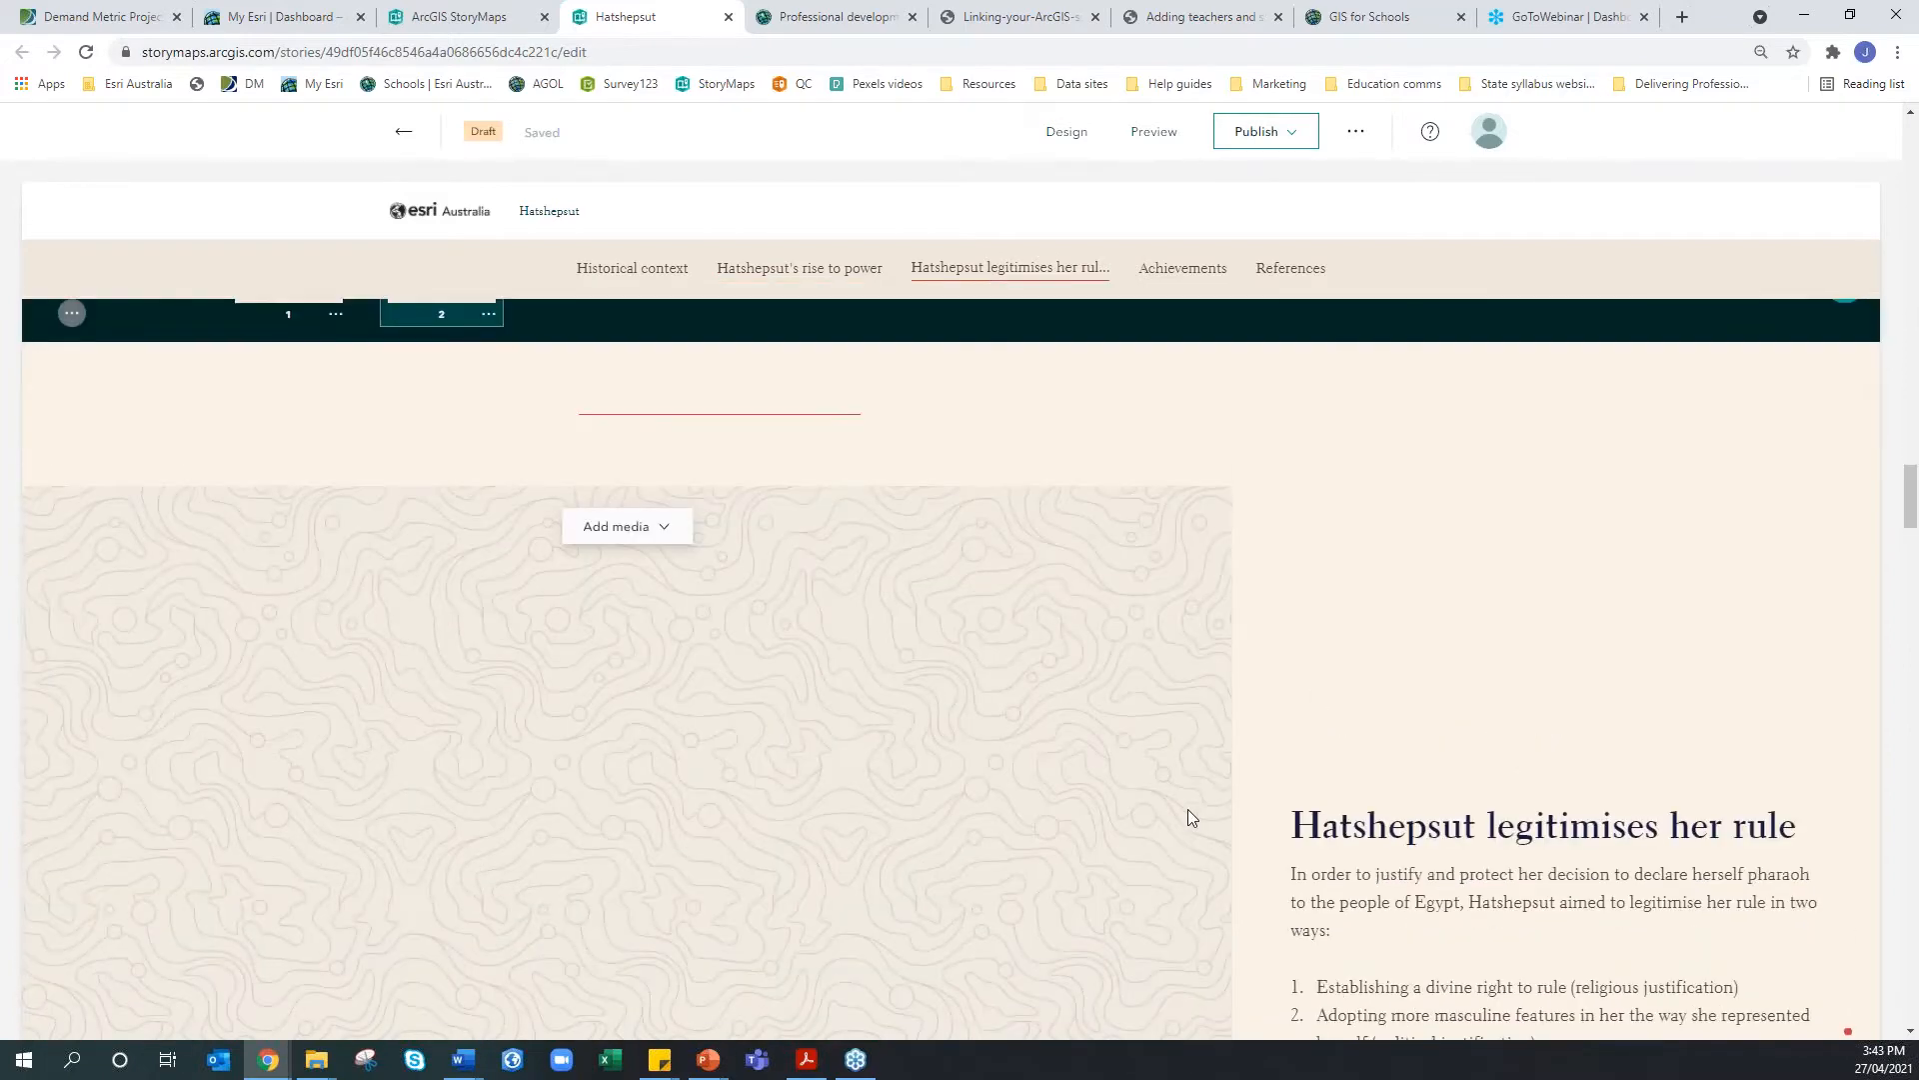
pyautogui.scroll(2, 487, 374)
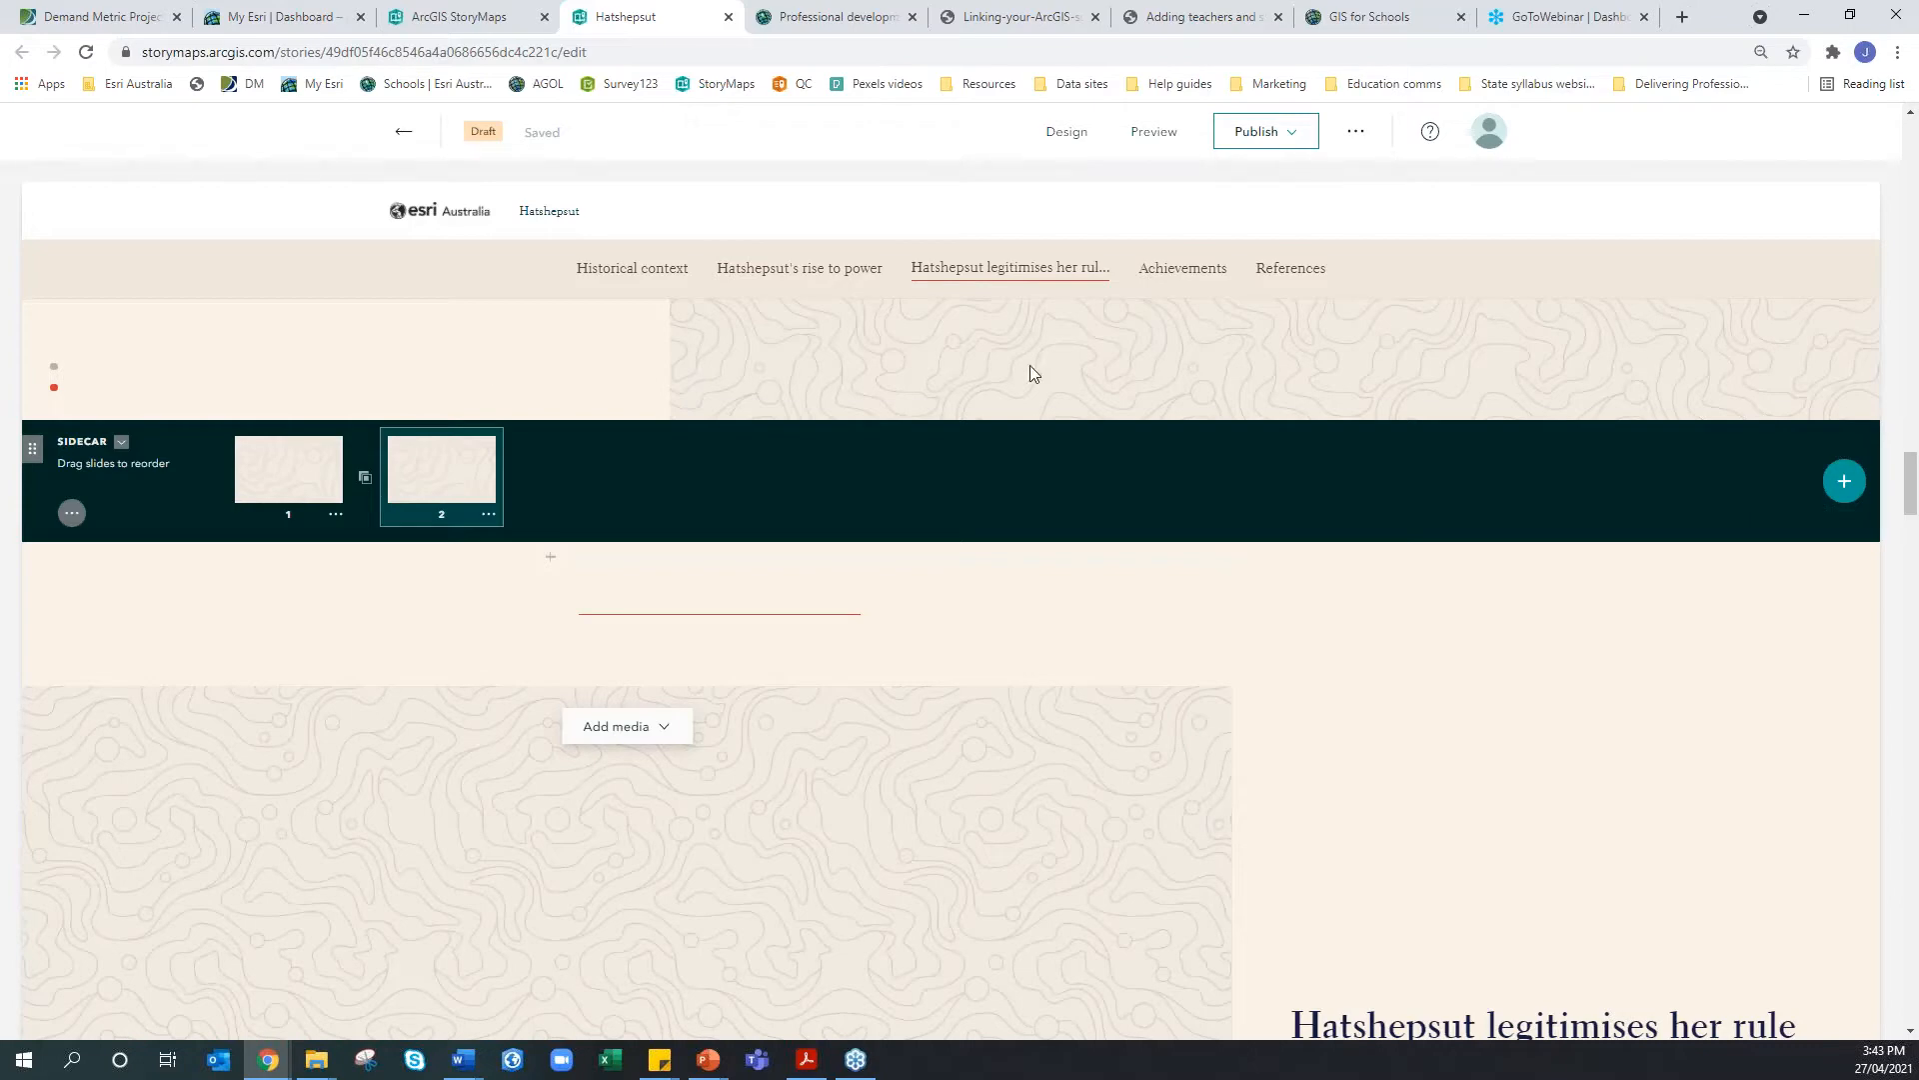
pyautogui.scroll(-4, 1036, 440)
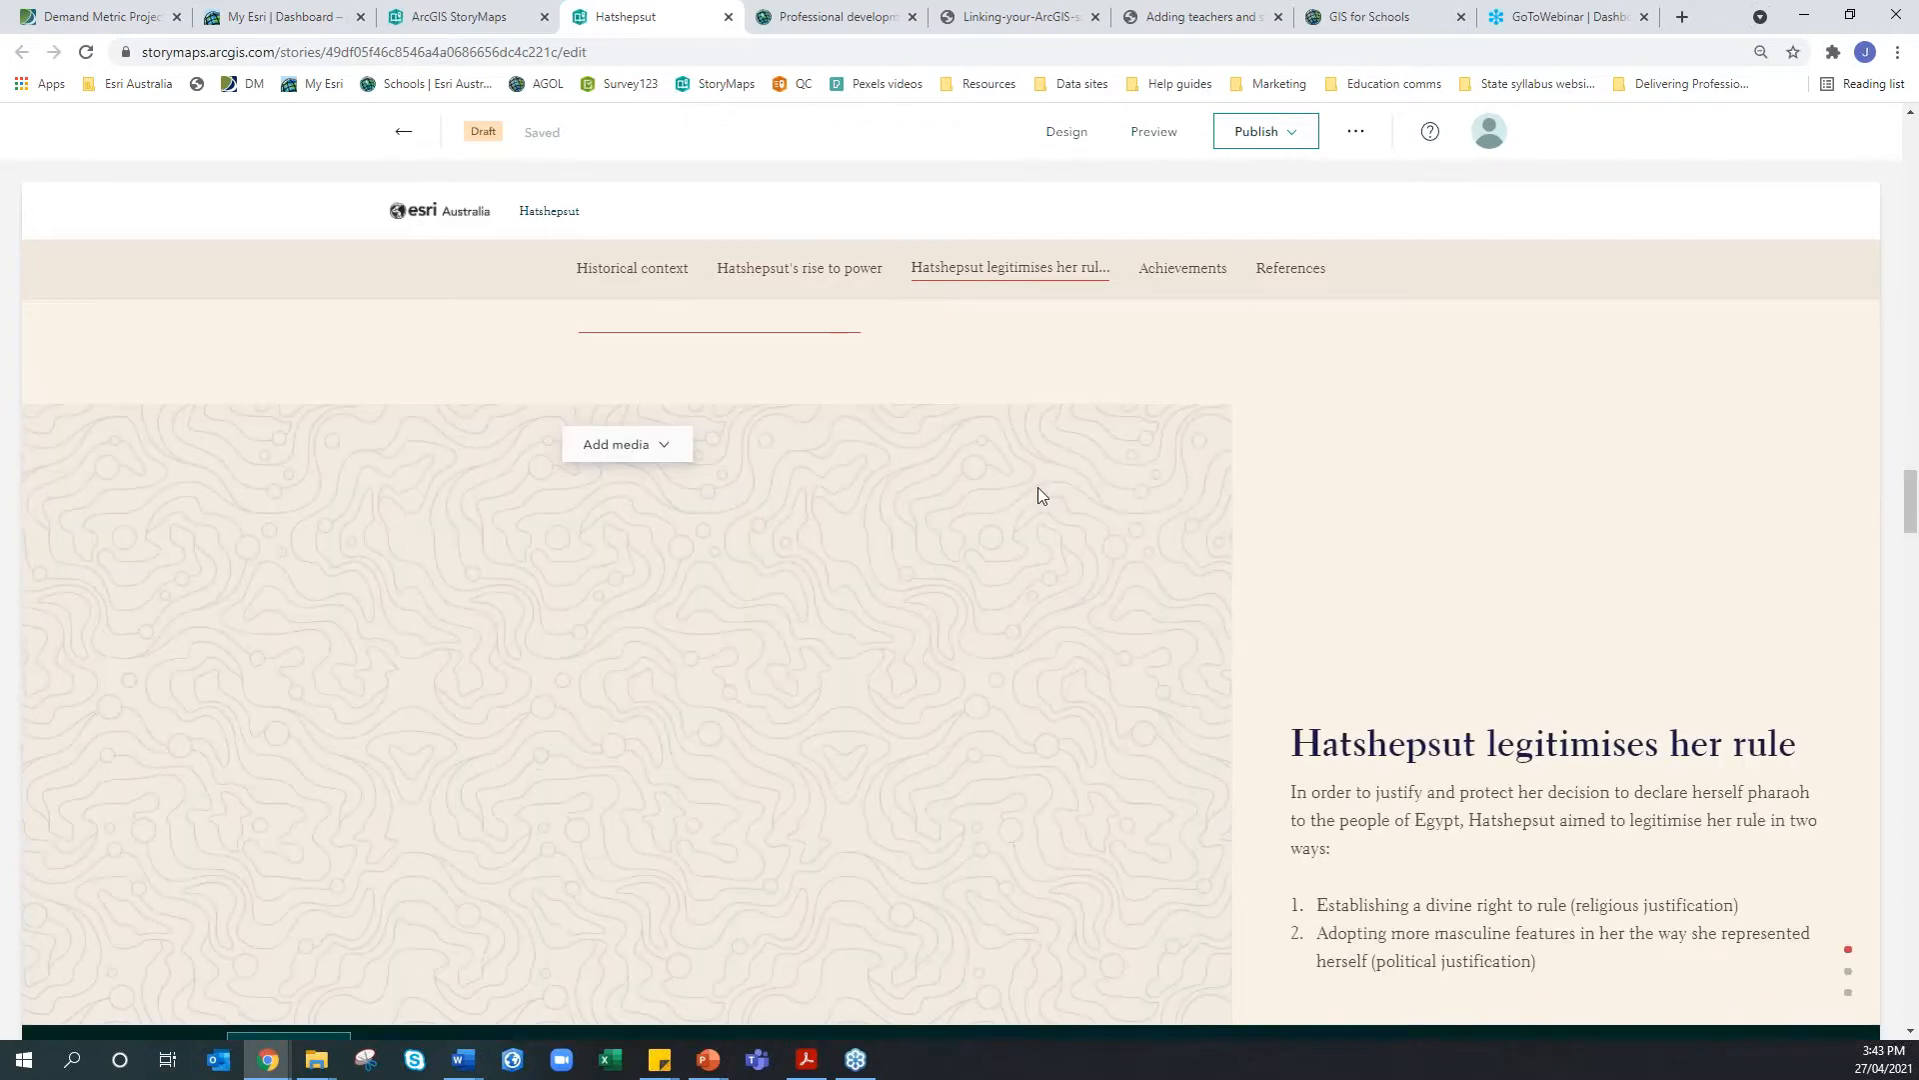
pyautogui.scroll(-4, 1023, 584)
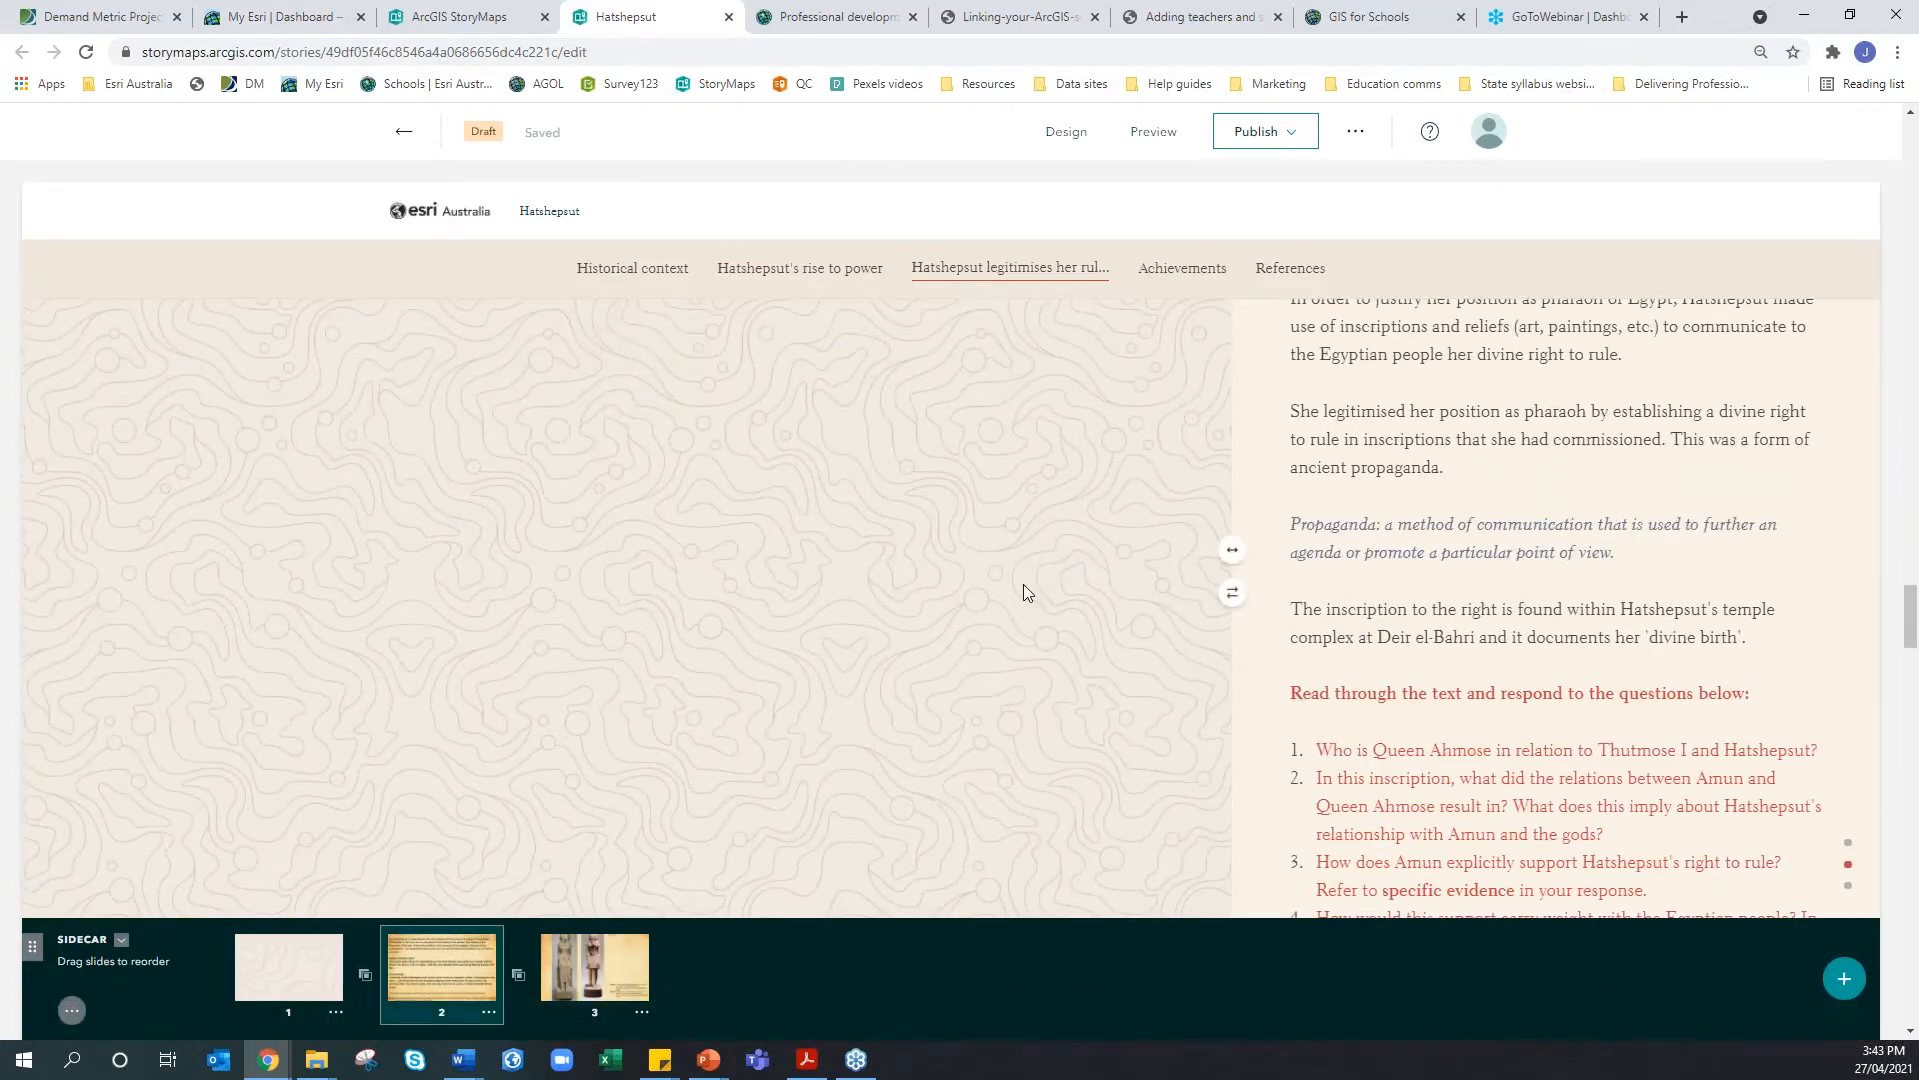
pyautogui.scroll(-3, 1024, 584)
pyautogui.scroll(-10, 1023, 584)
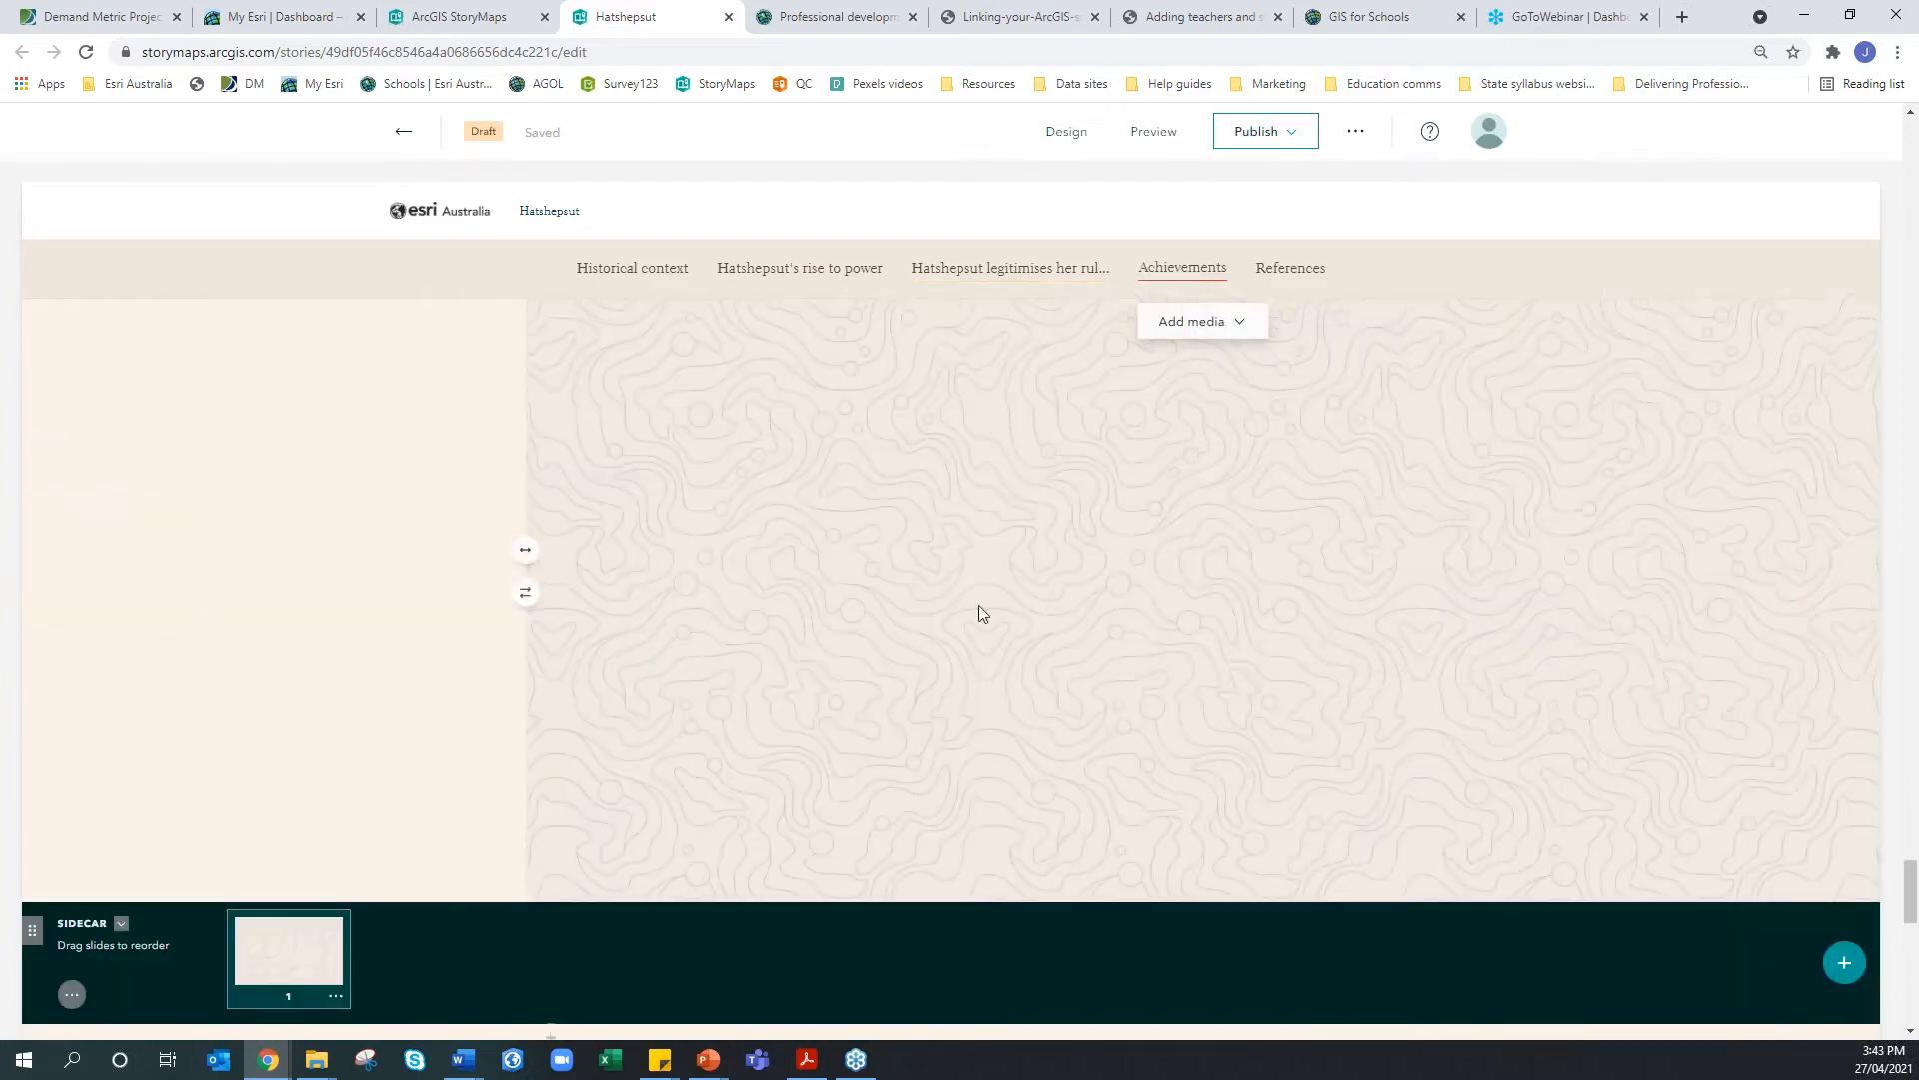
pyautogui.scroll(4, 724, 458)
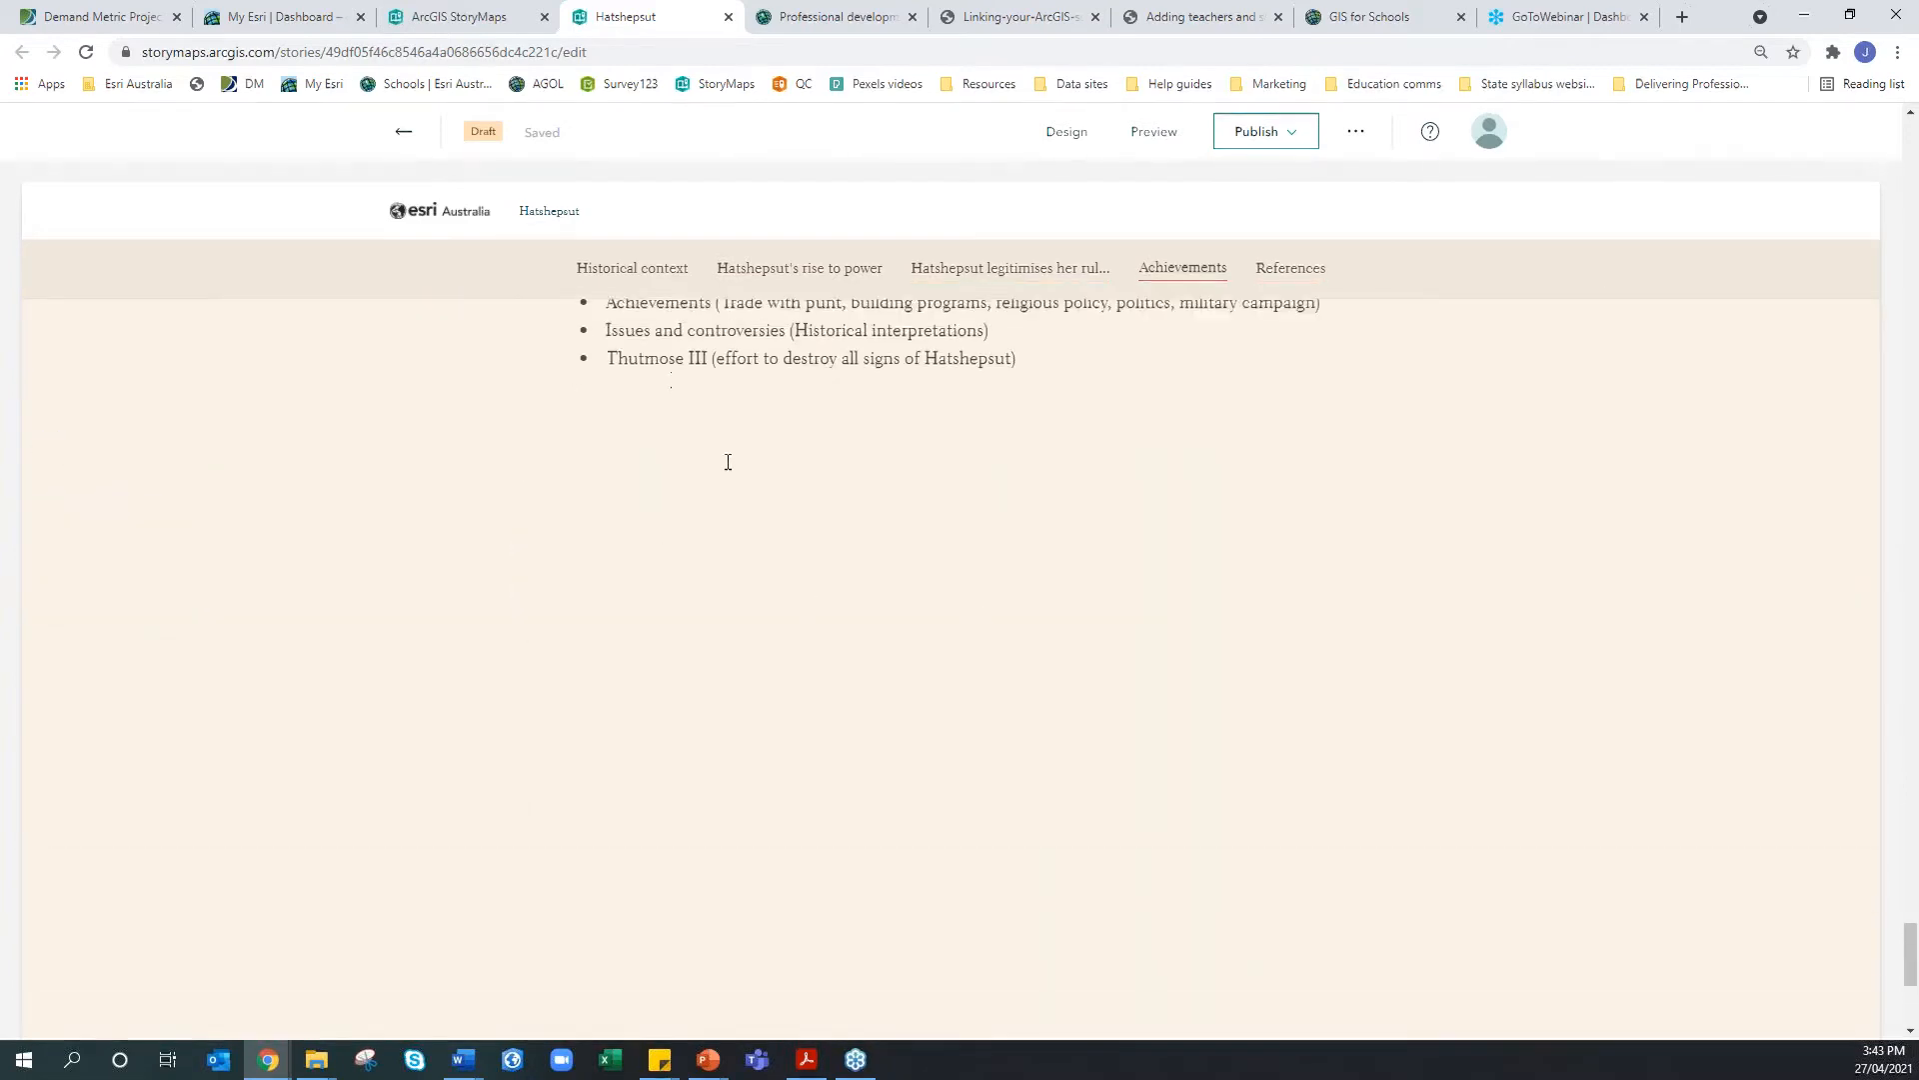
pyautogui.click(803, 505)
pyautogui.click(550, 520)
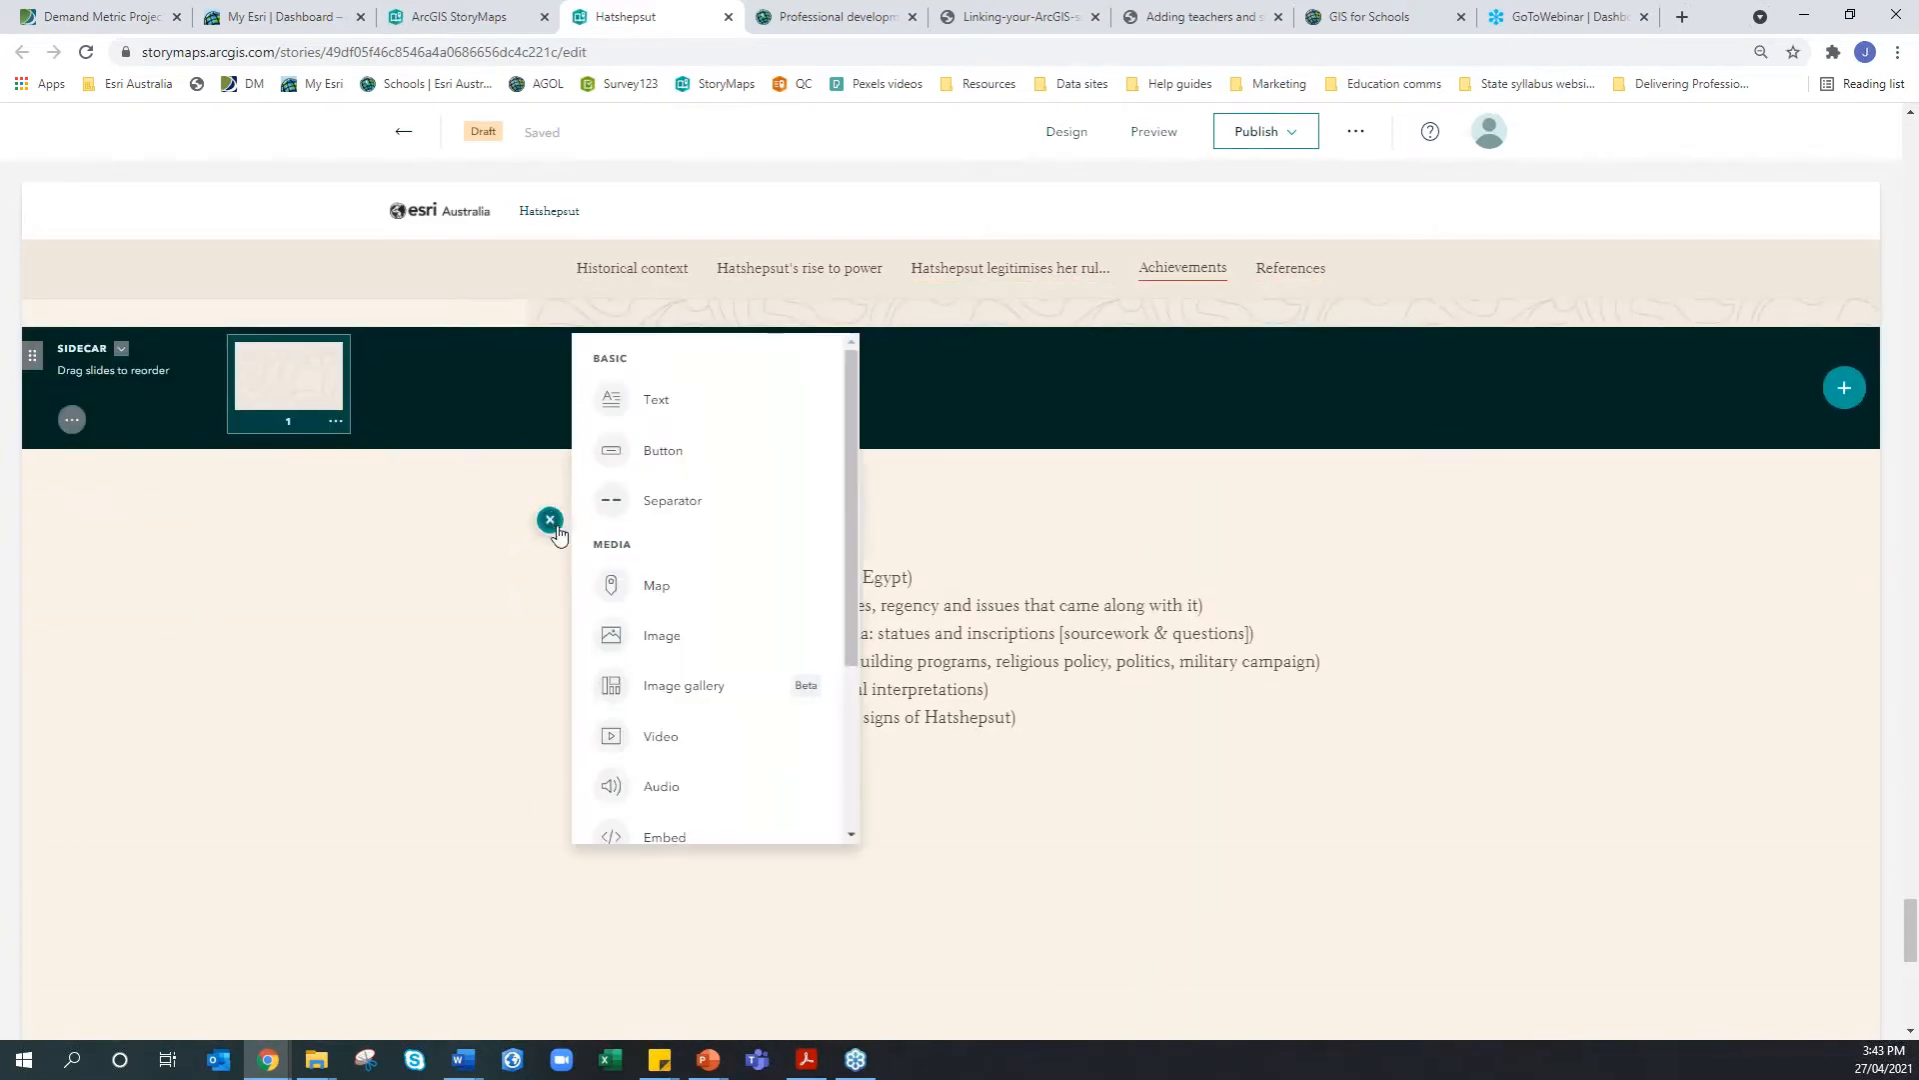
pyautogui.scroll(-3, 711, 618)
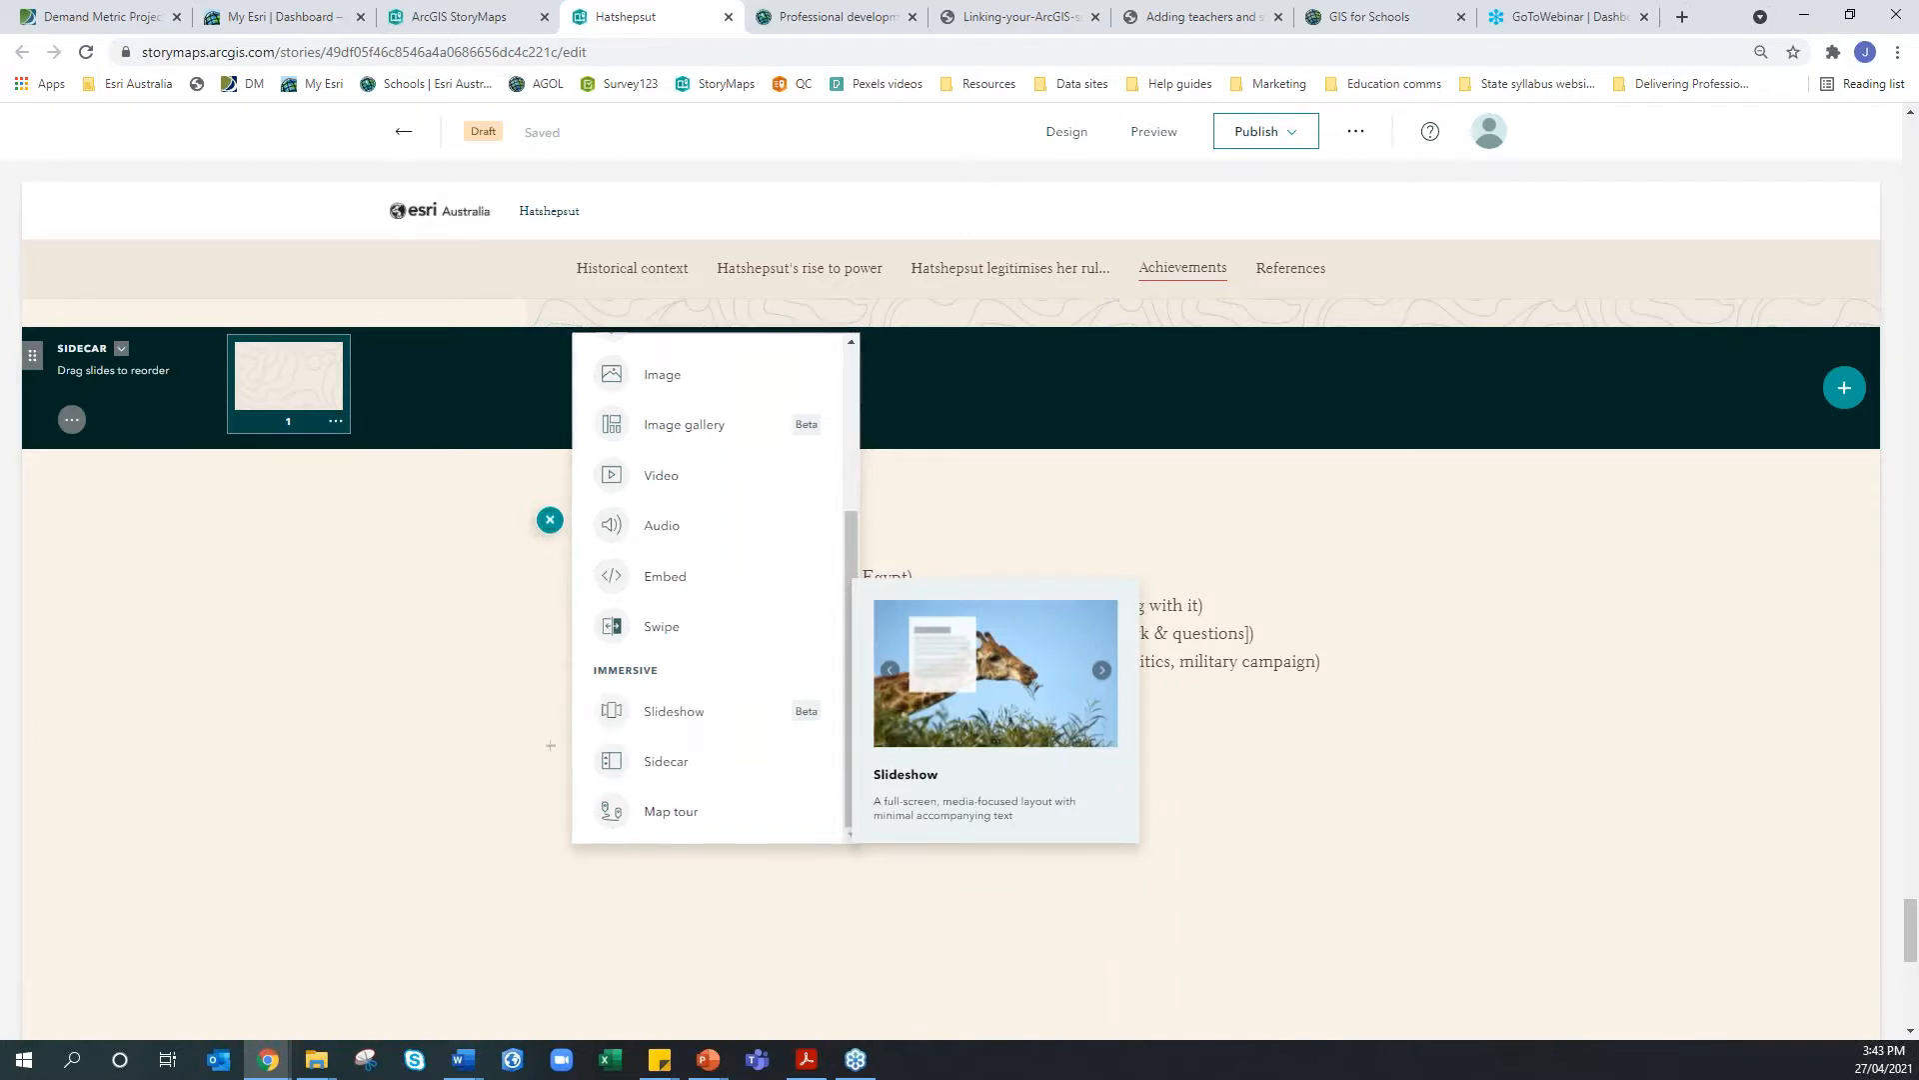
pyautogui.click(674, 713)
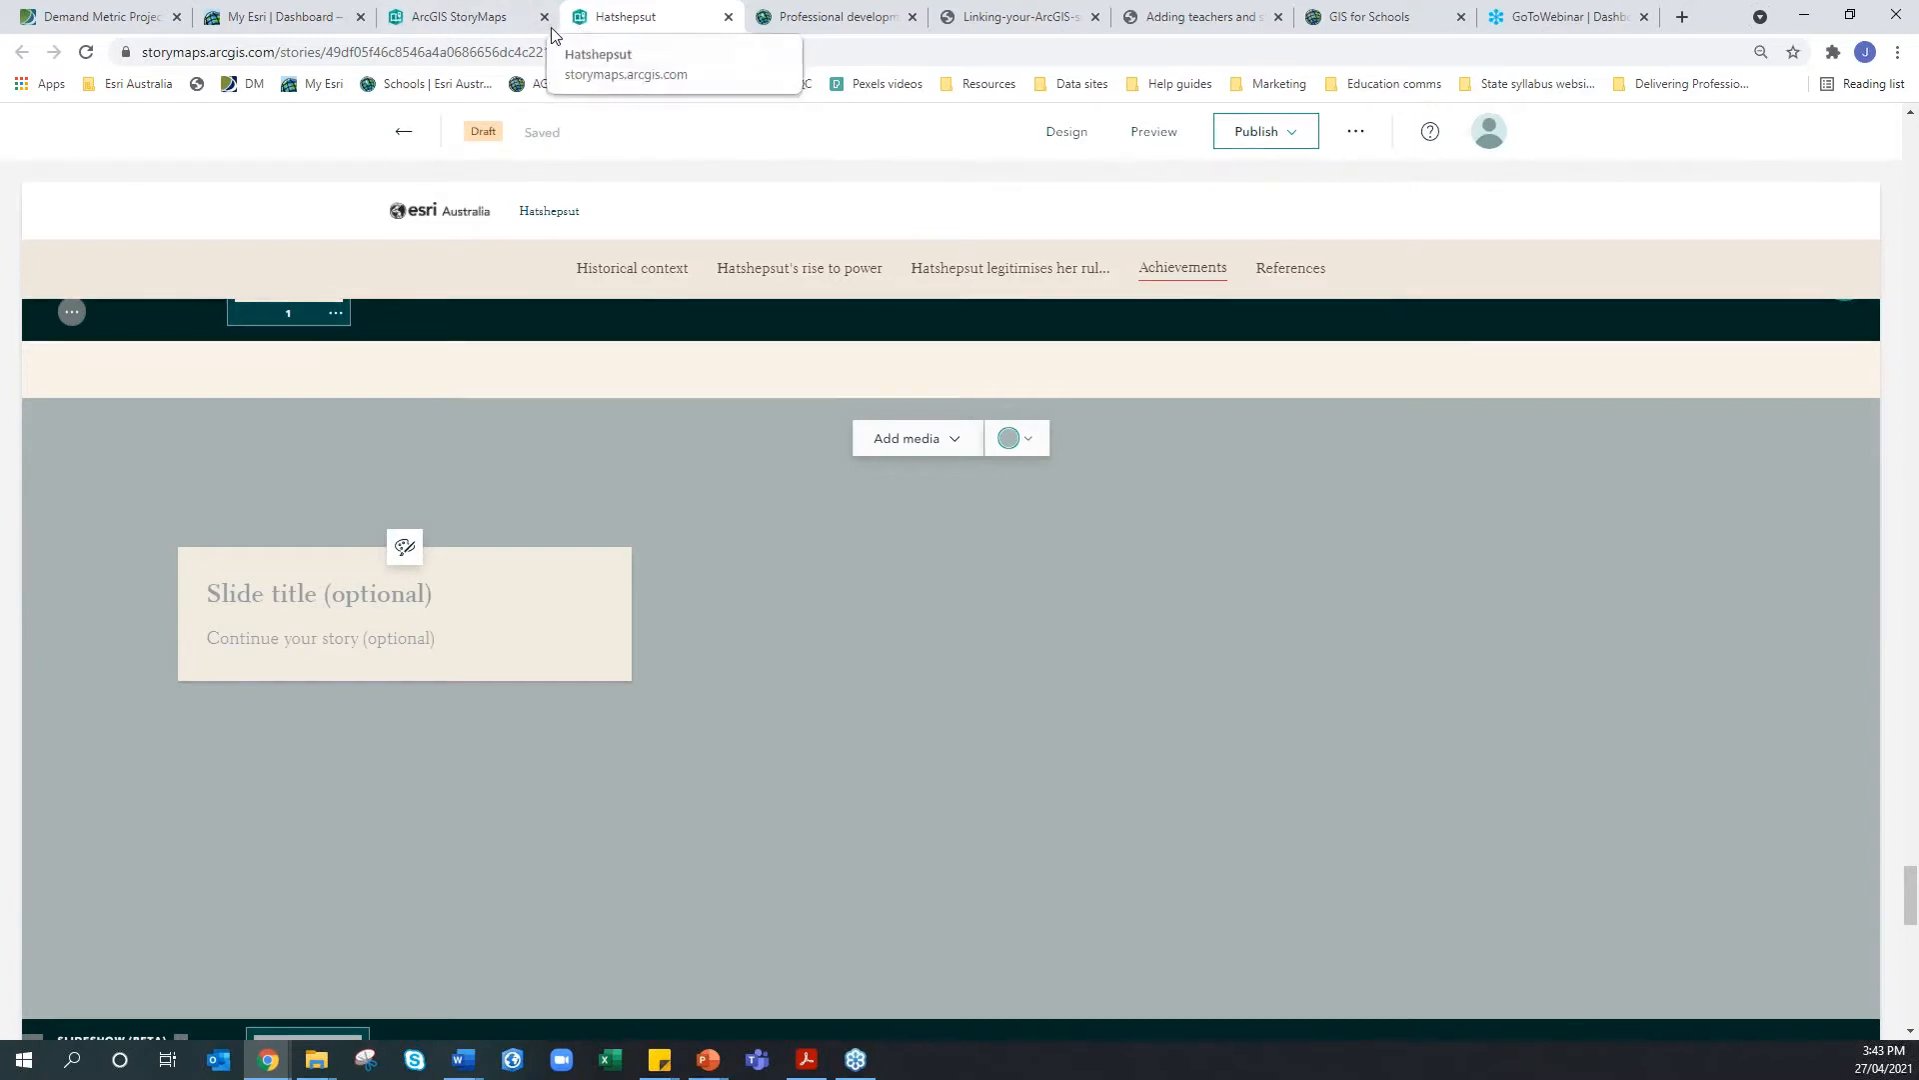
# Close the Hatshepsut tab, open the school-account setup story, and enlarge its activation email image
pyautogui.click(727, 18)
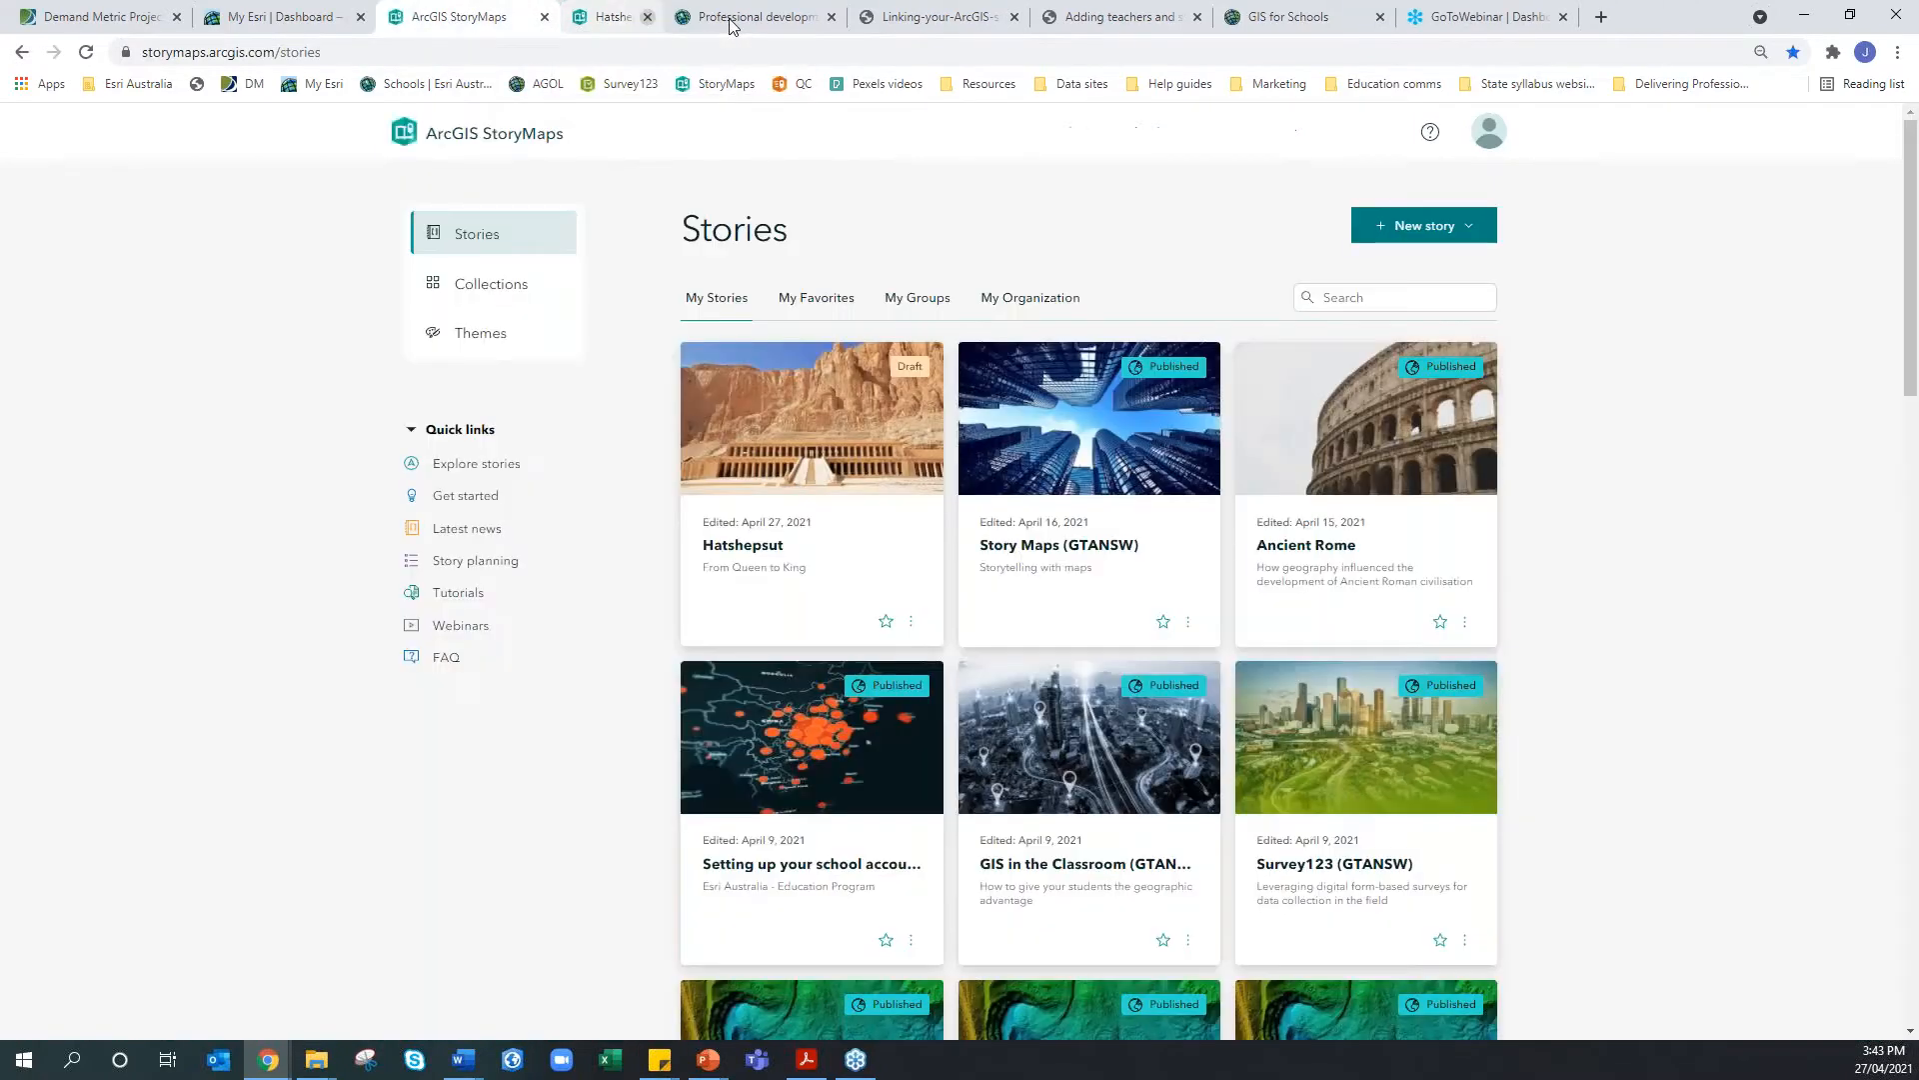
pyautogui.click(855, 765)
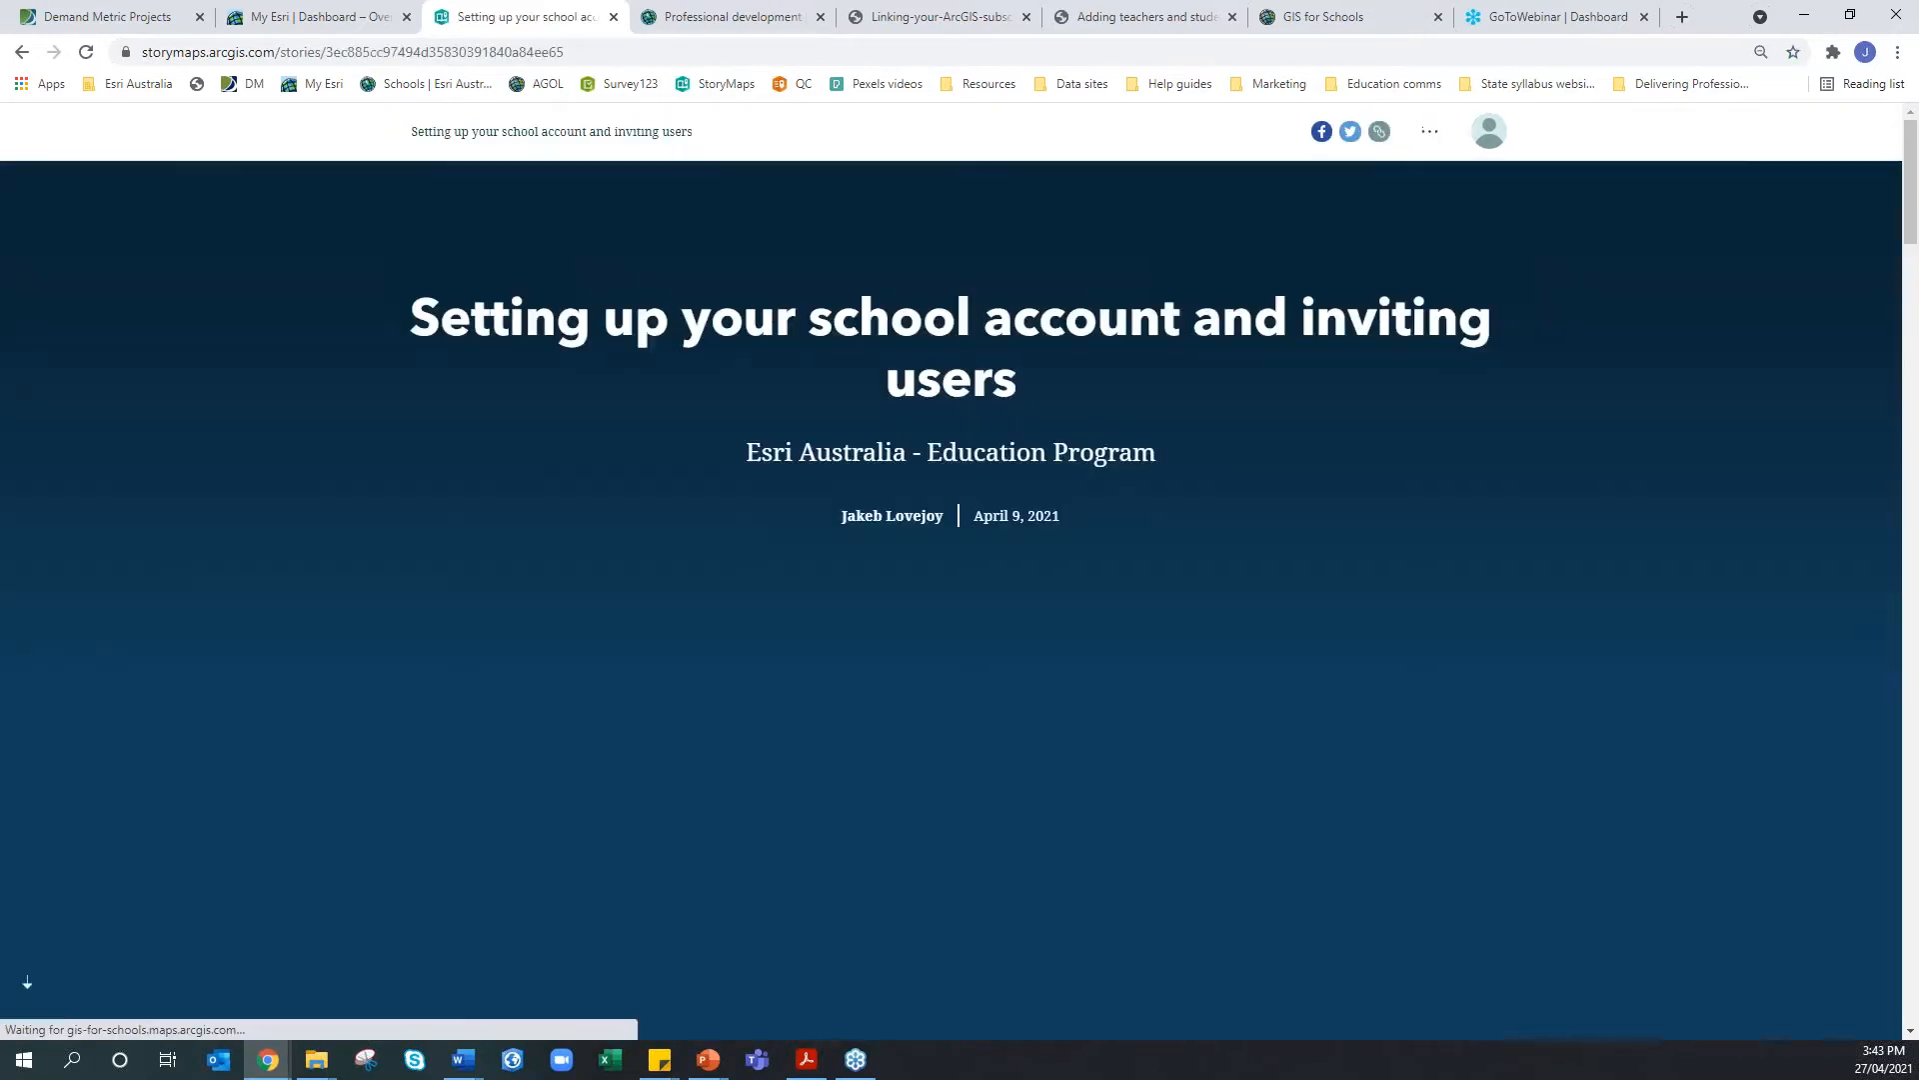
pyautogui.scroll(-15, 950, 600)
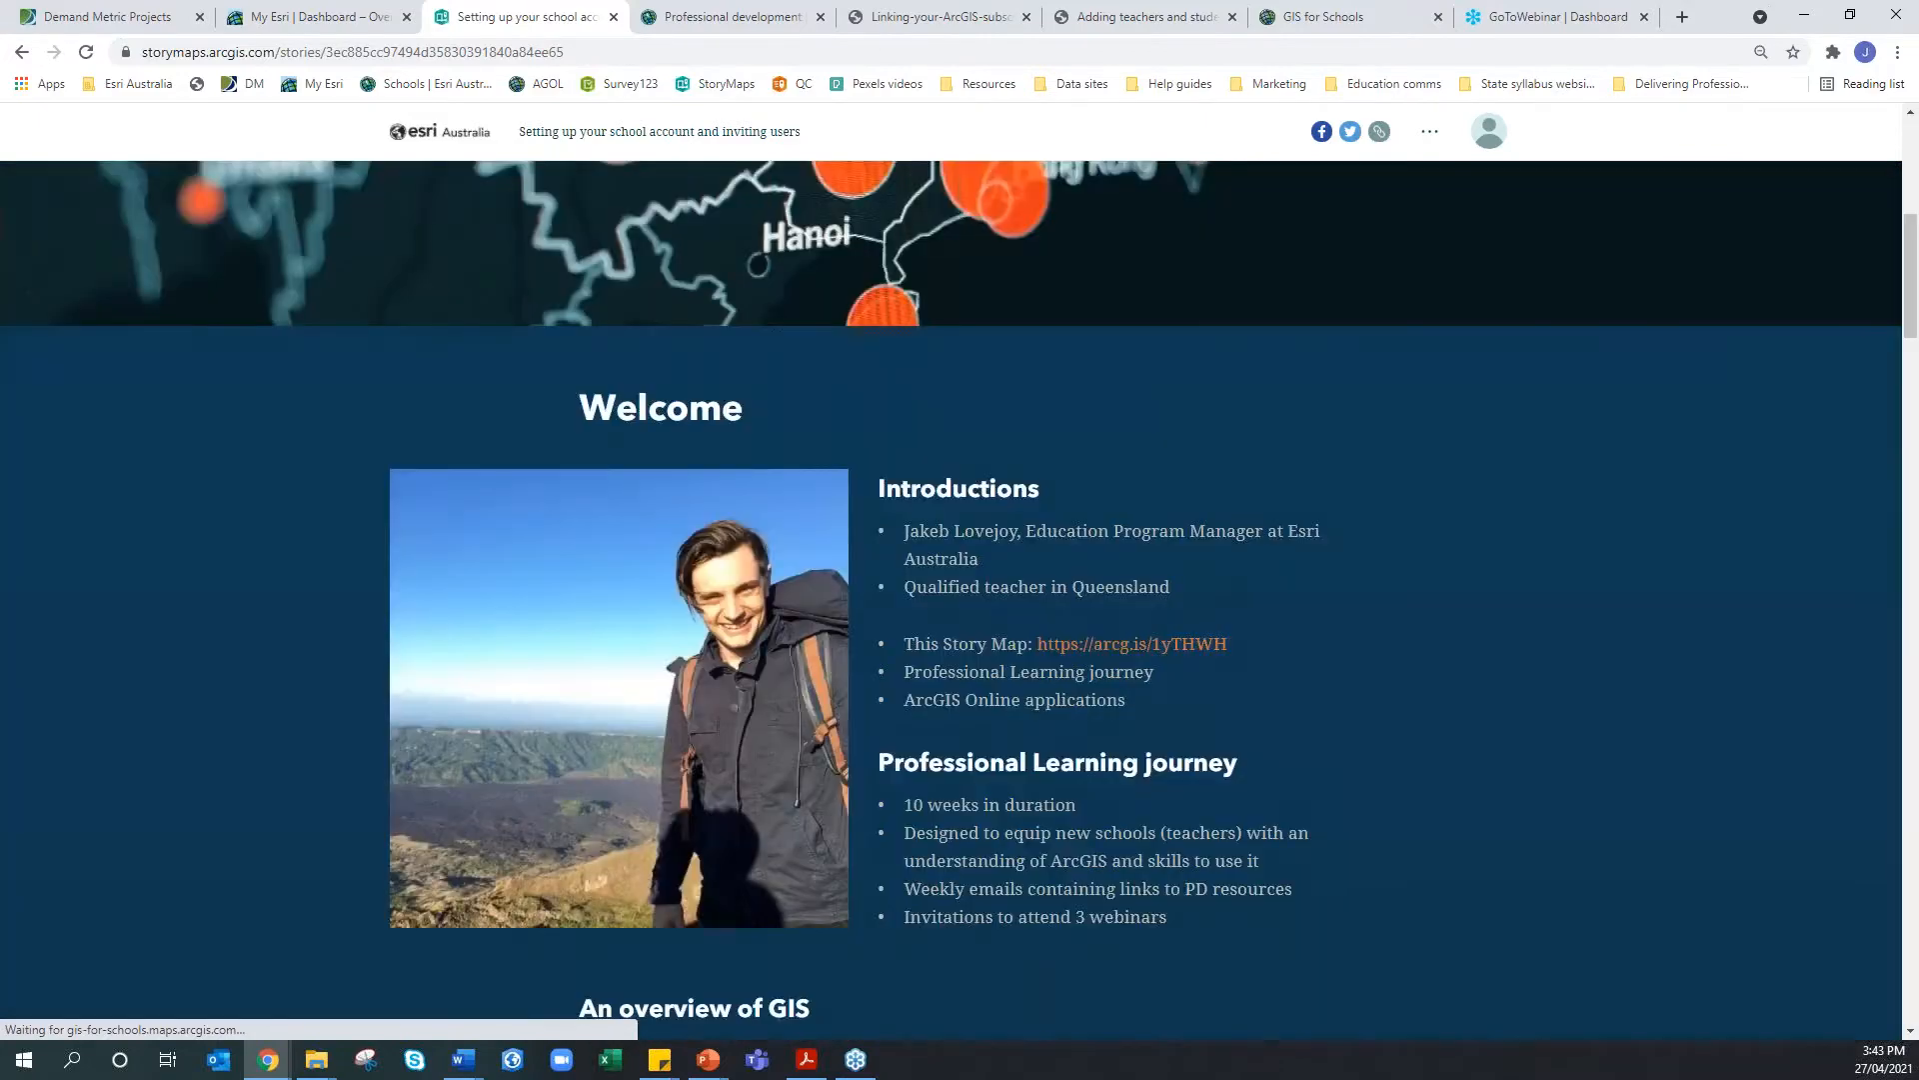
pyautogui.scroll(-7, 950, 600)
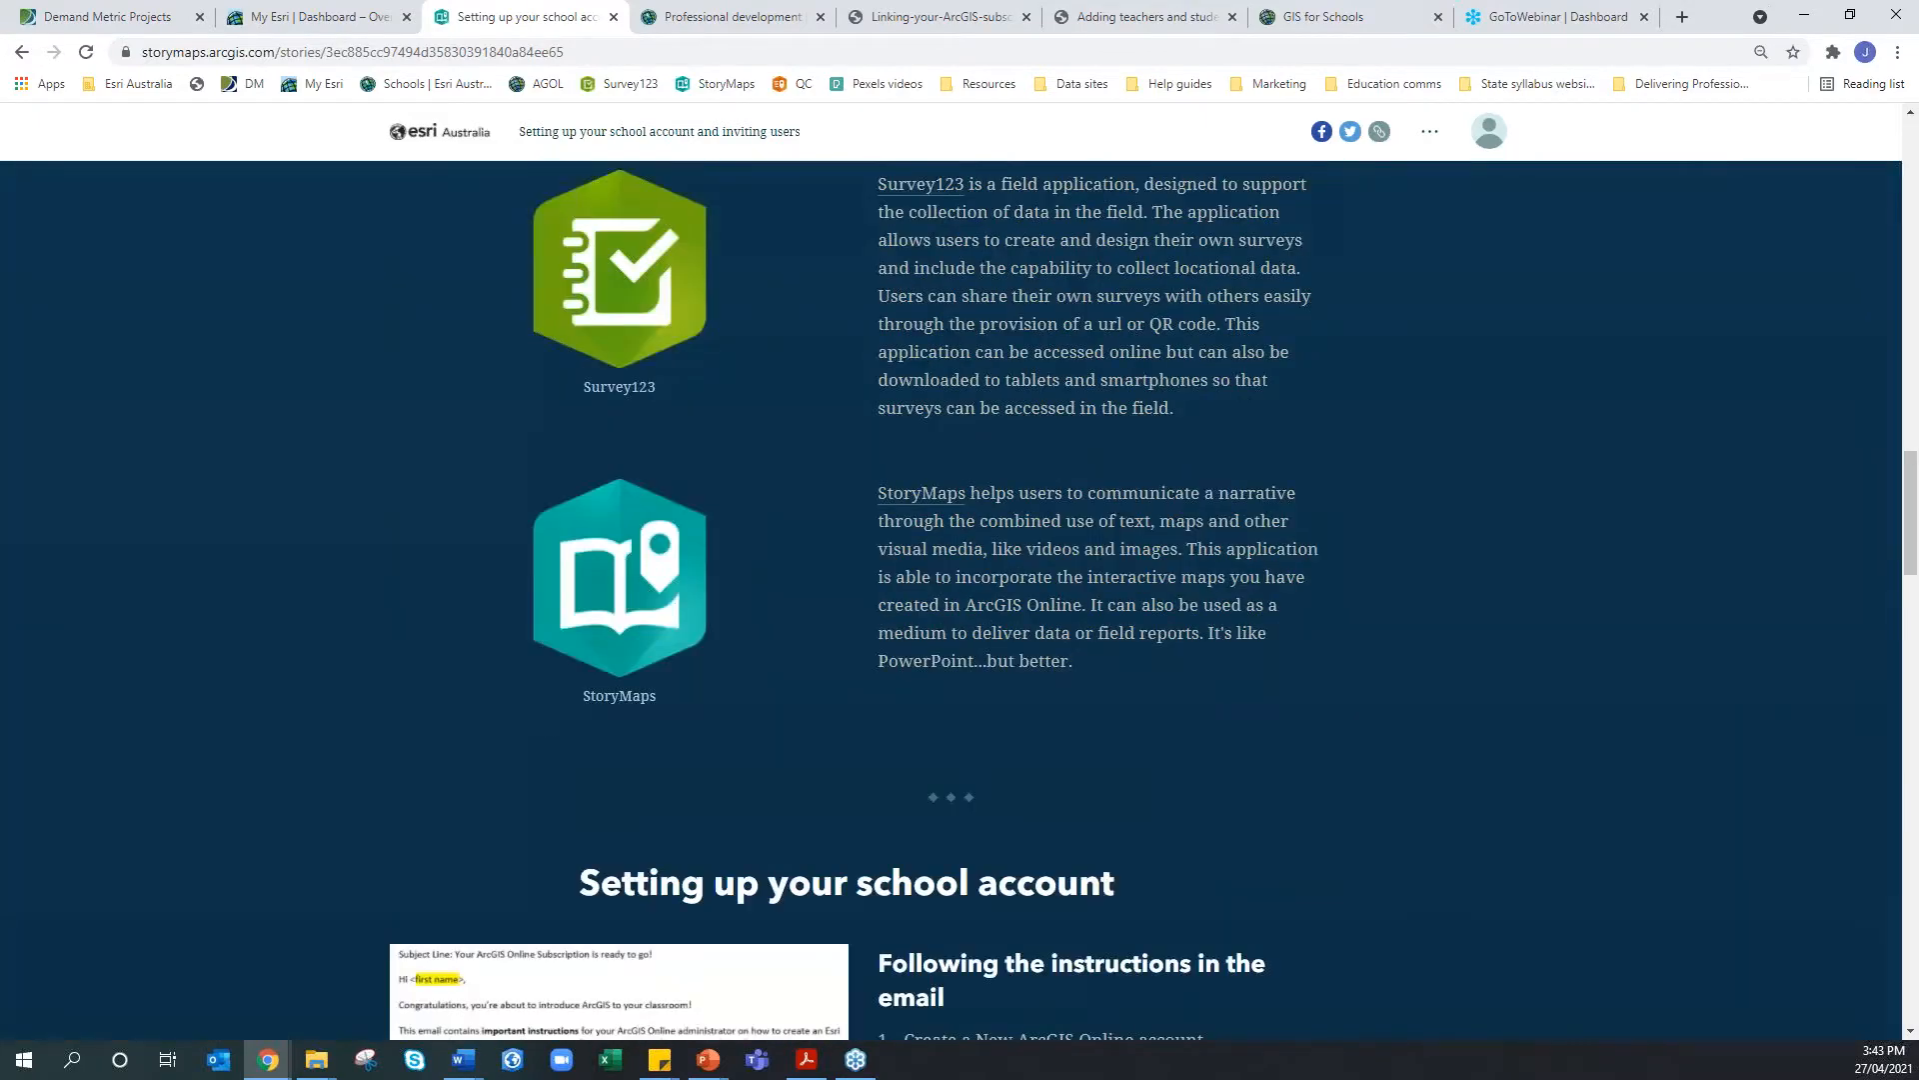
pyautogui.scroll(-4, 862, 638)
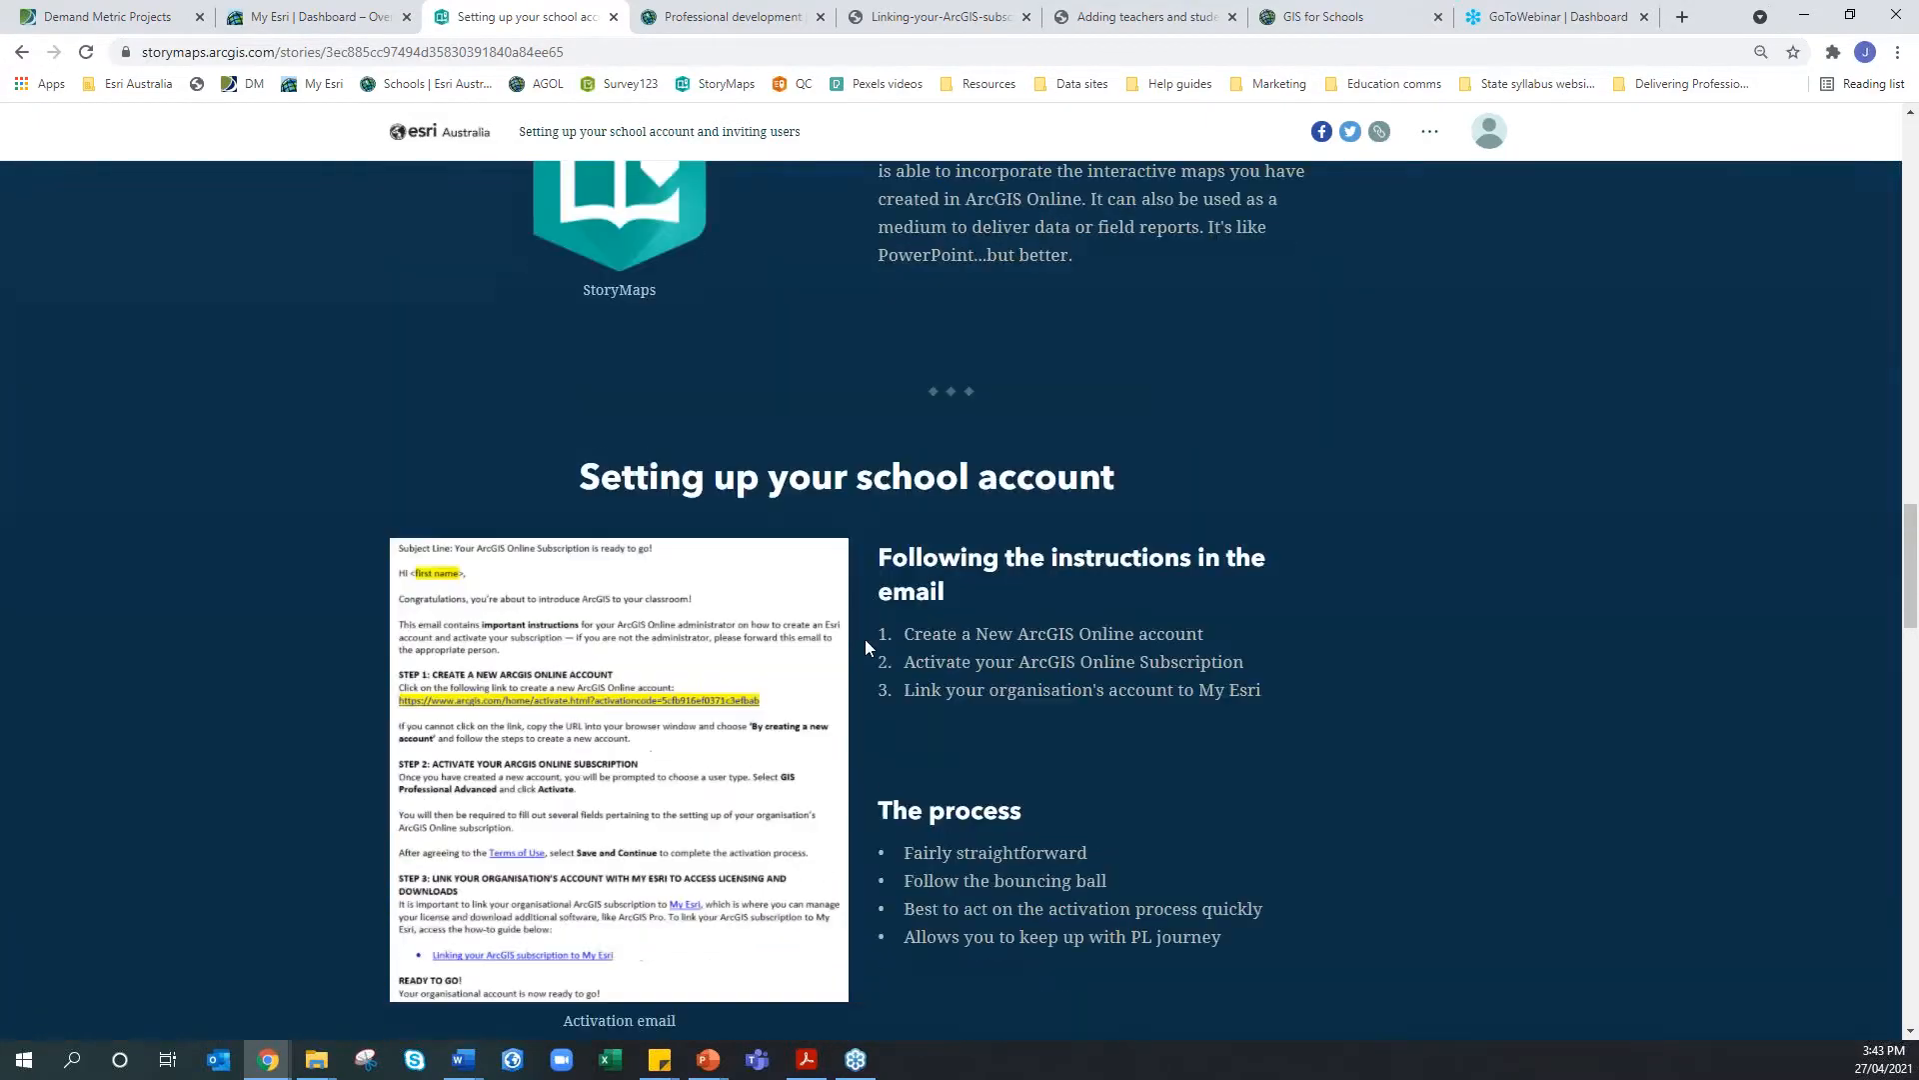
pyautogui.scroll(-1, 866, 645)
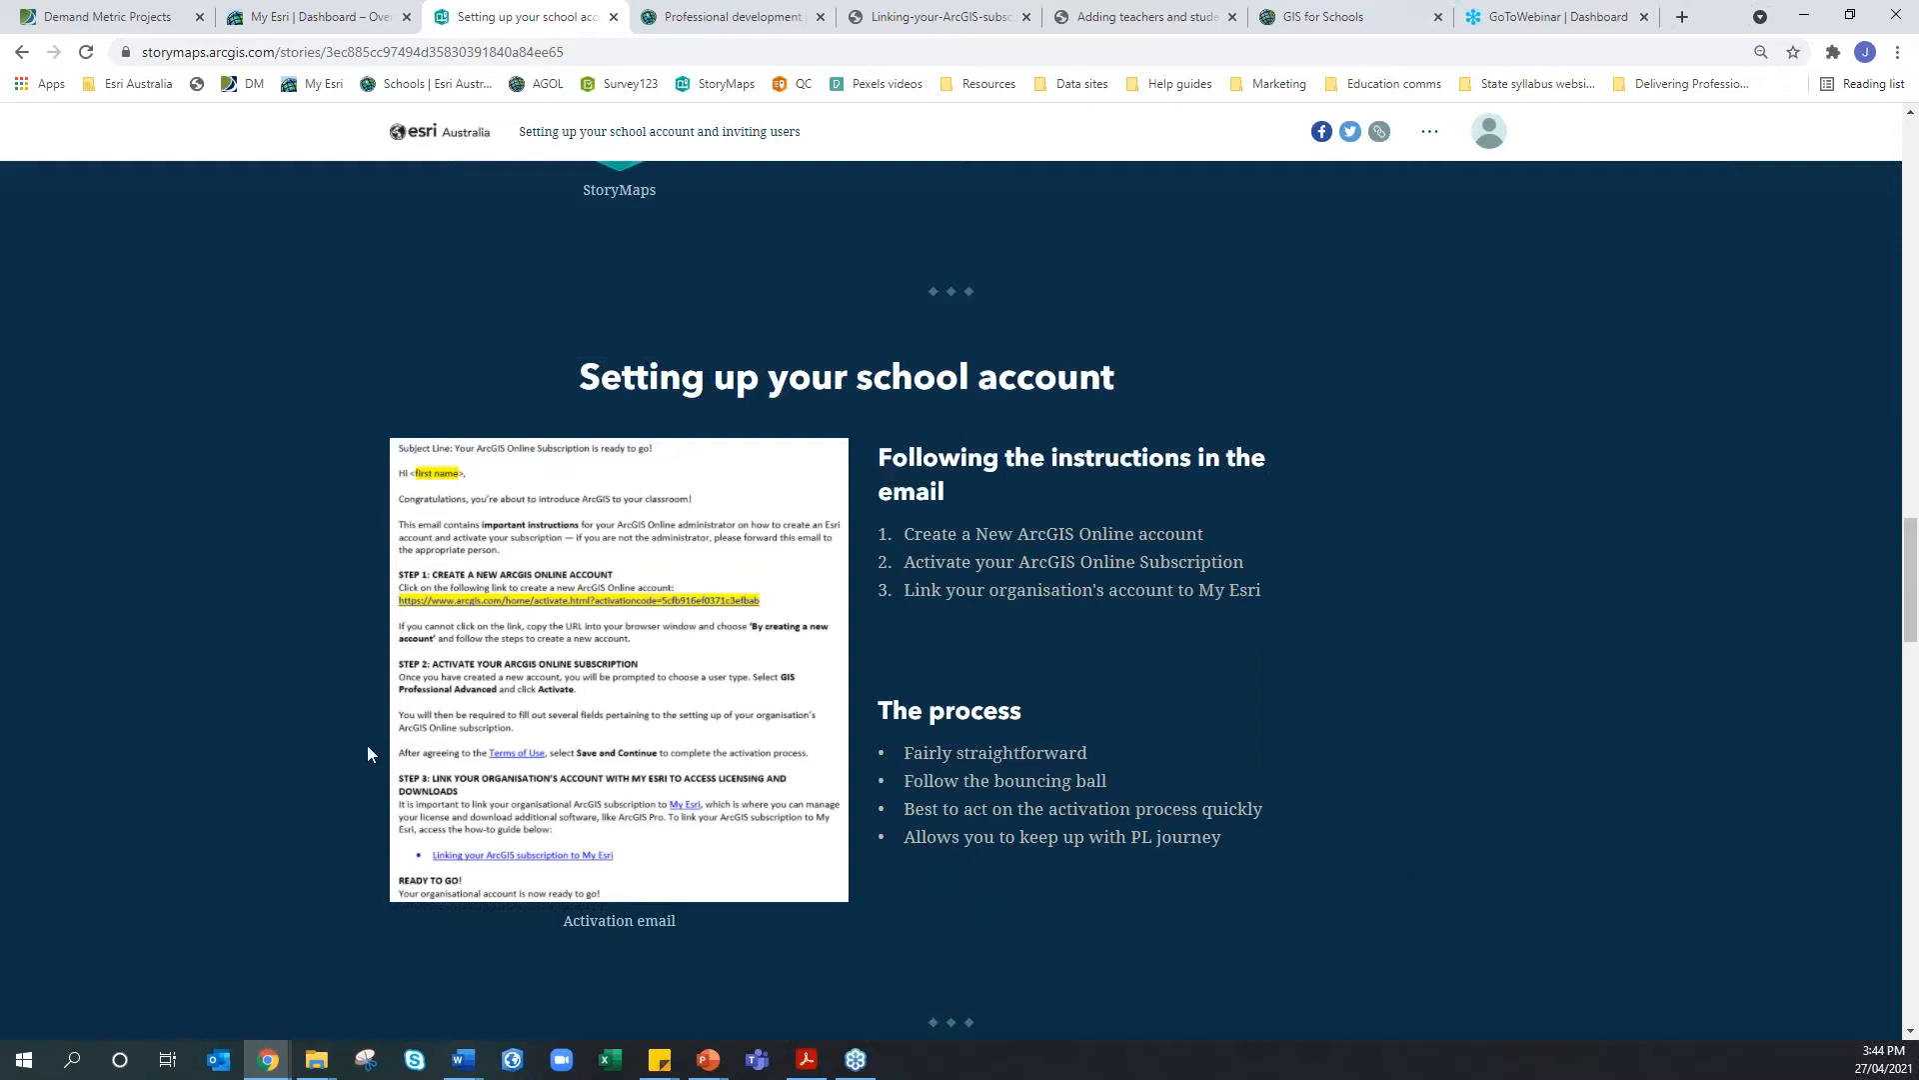
pyautogui.click(452, 591)
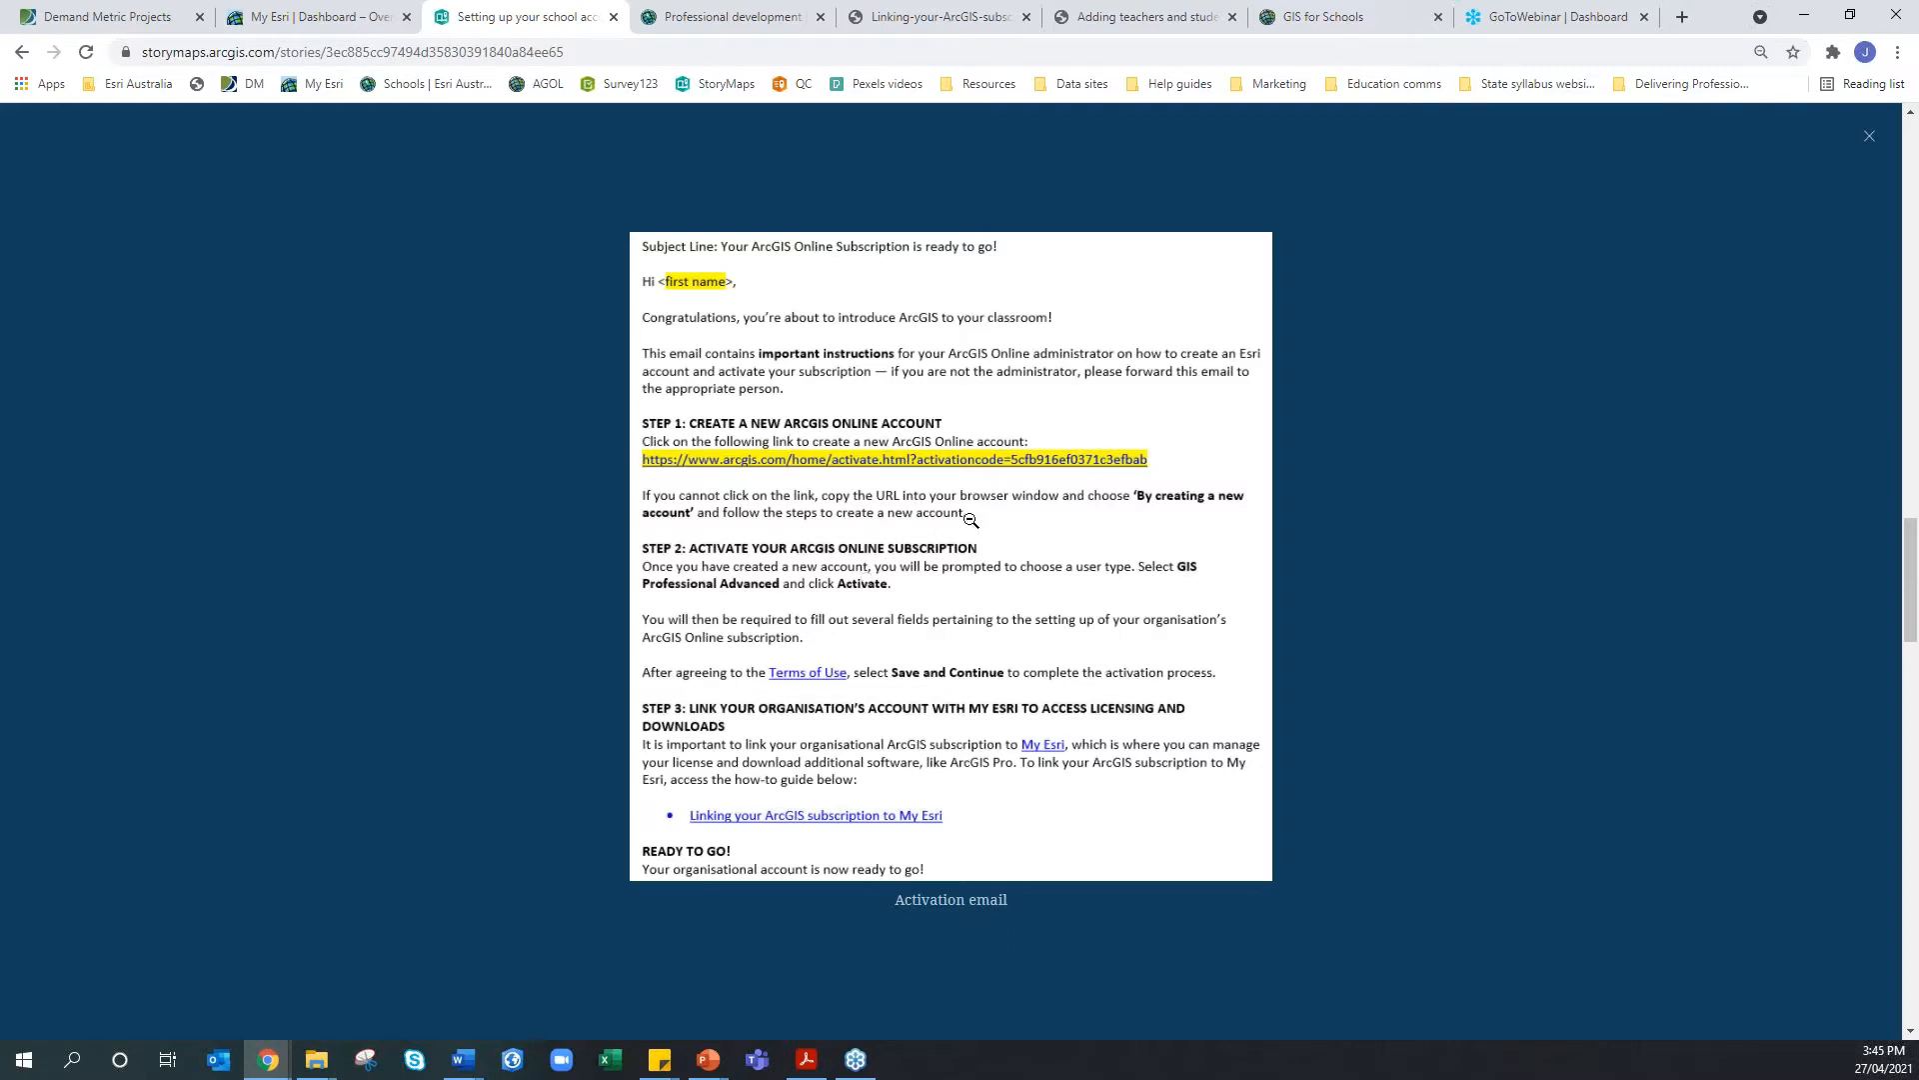
# Close the full-size activation email image to return to the story section
pyautogui.click(1871, 139)
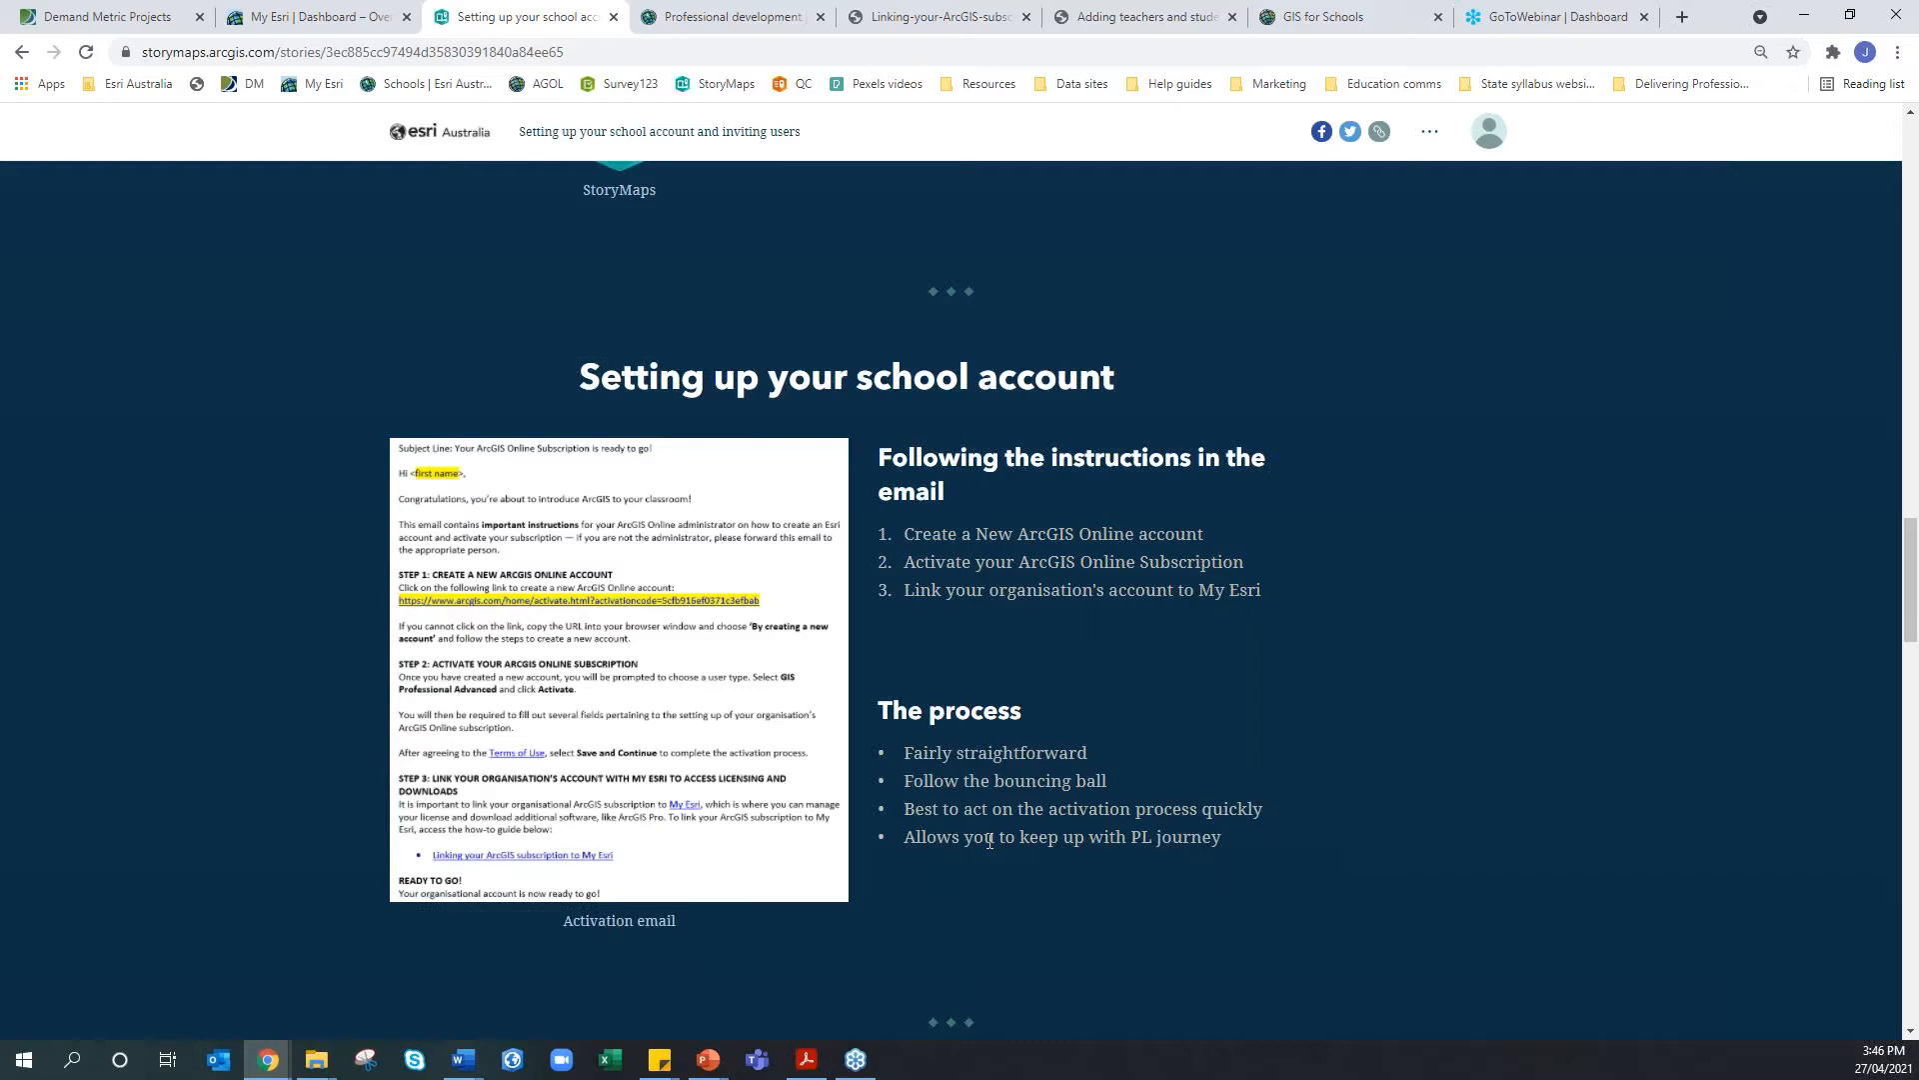
pyautogui.scroll(-3, 990, 840)
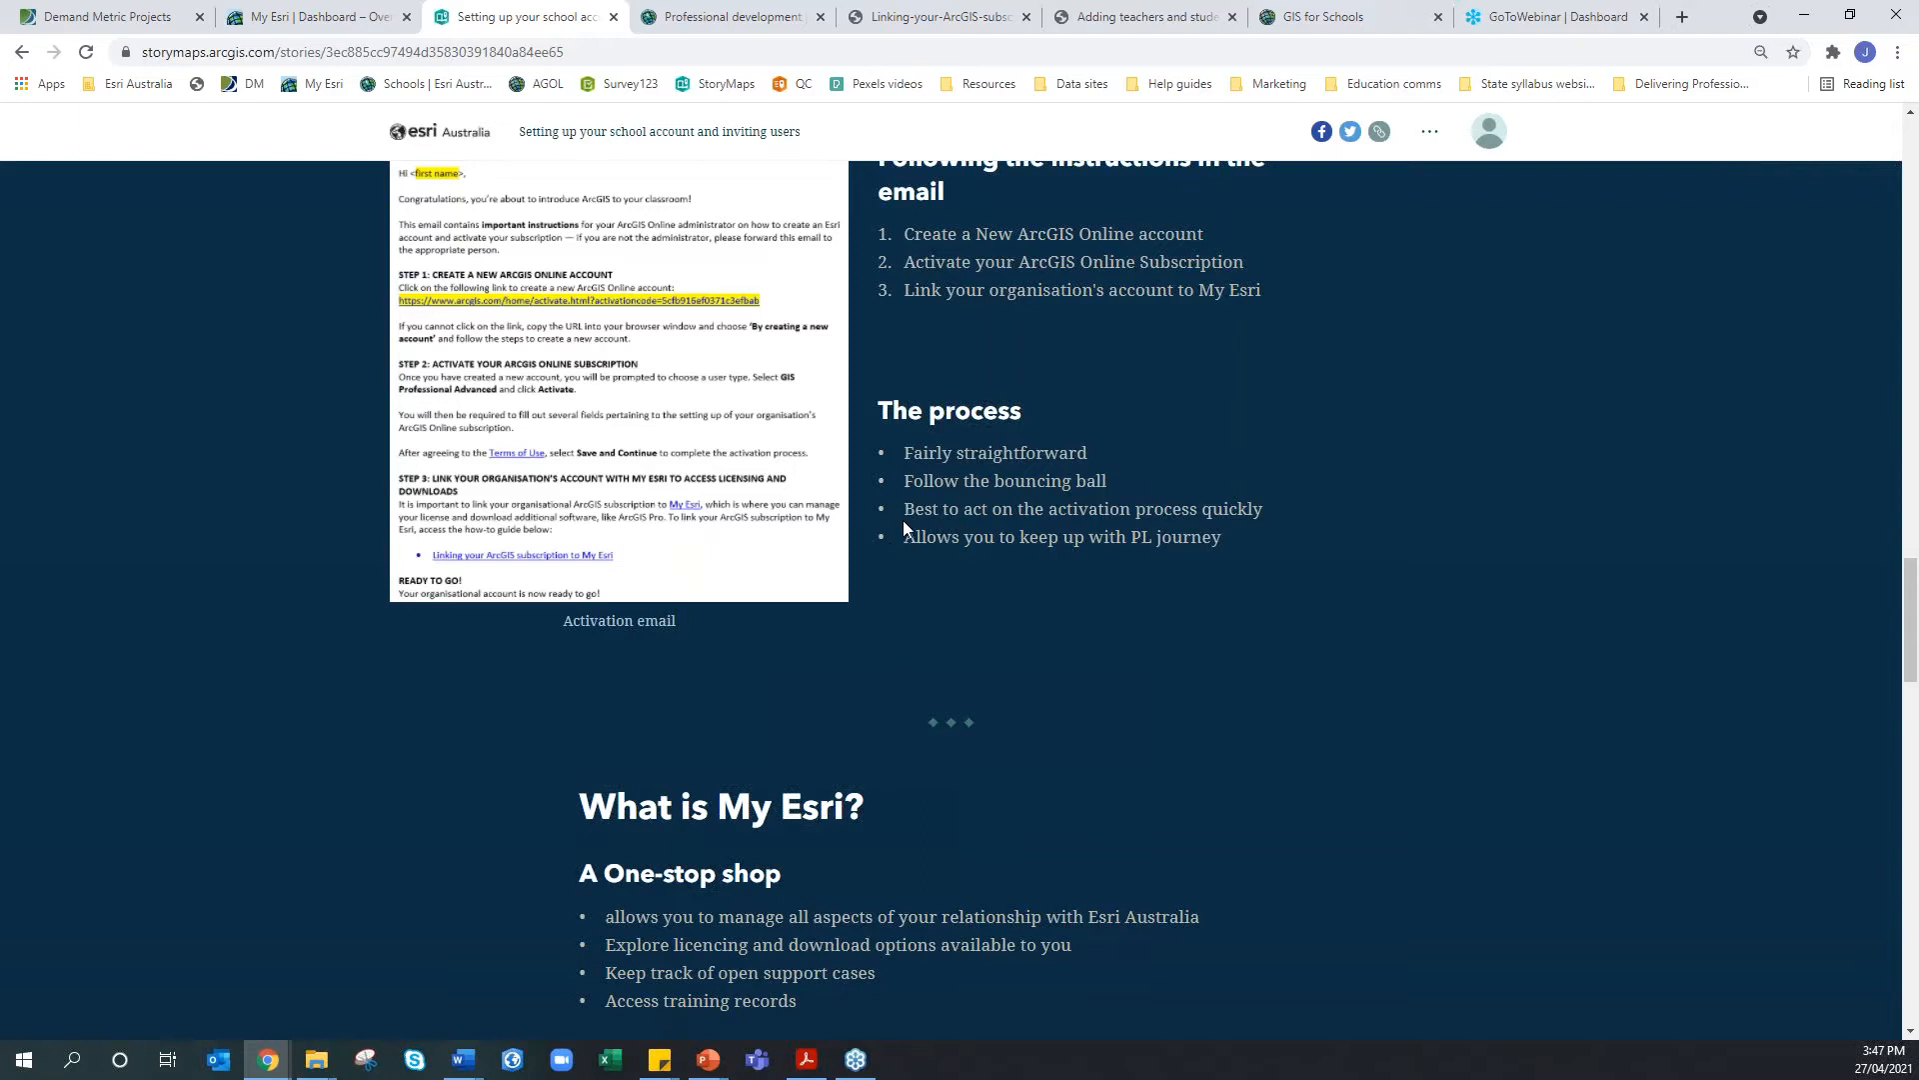
pyautogui.scroll(-2, 902, 520)
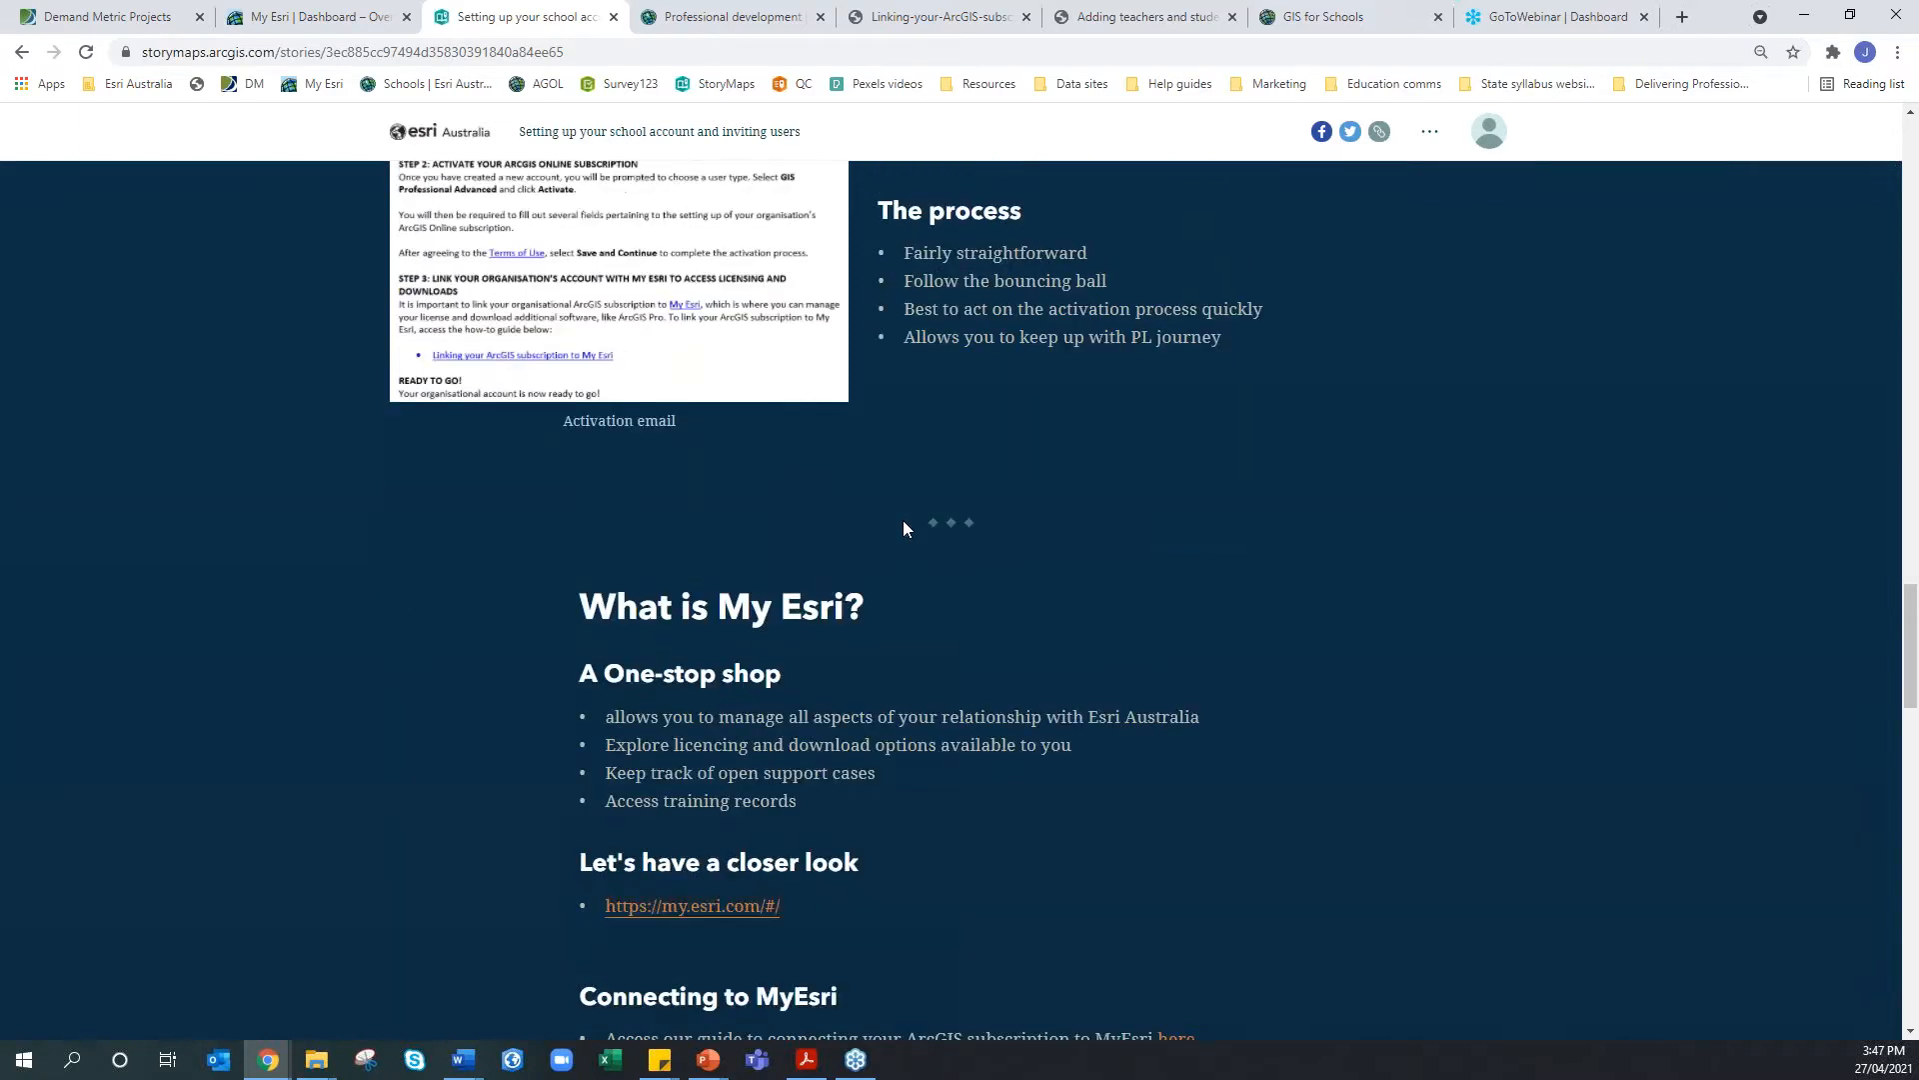
pyautogui.scroll(1, 903, 528)
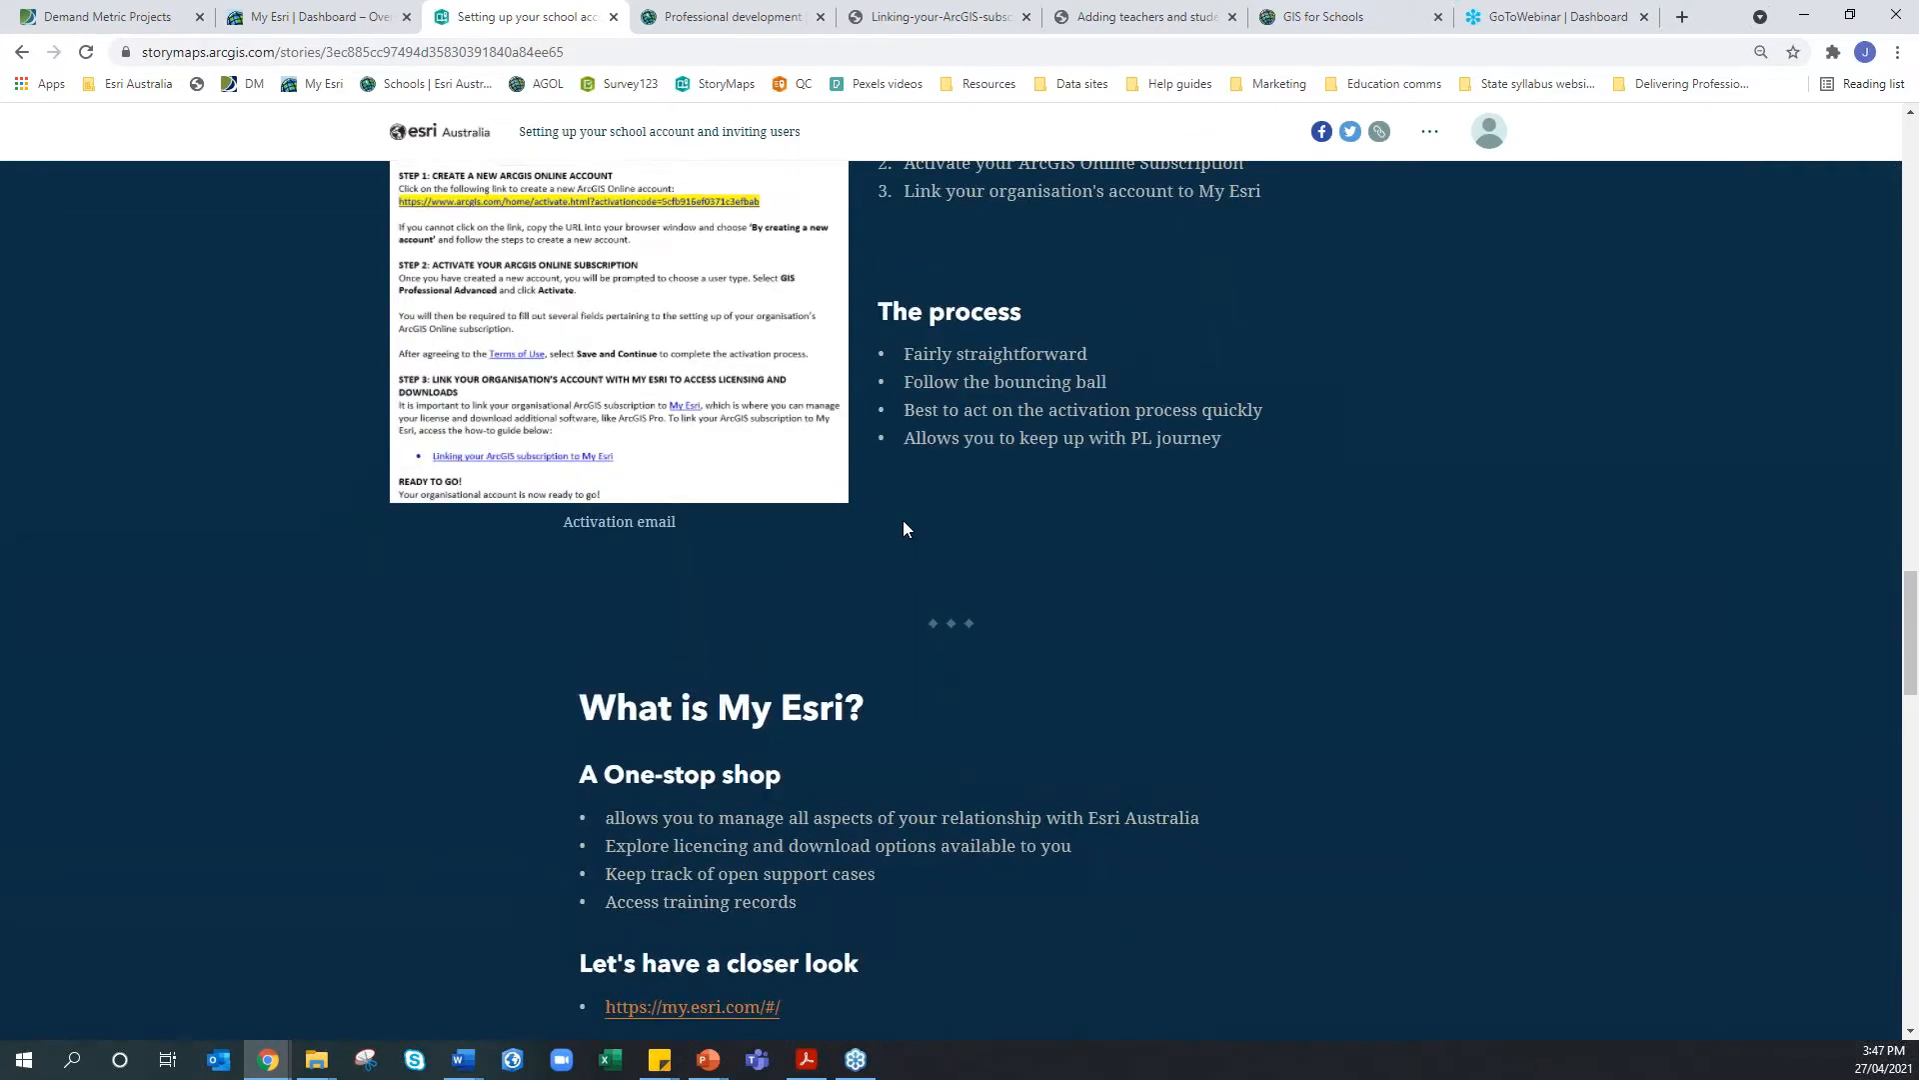
pyautogui.scroll(2, 902, 528)
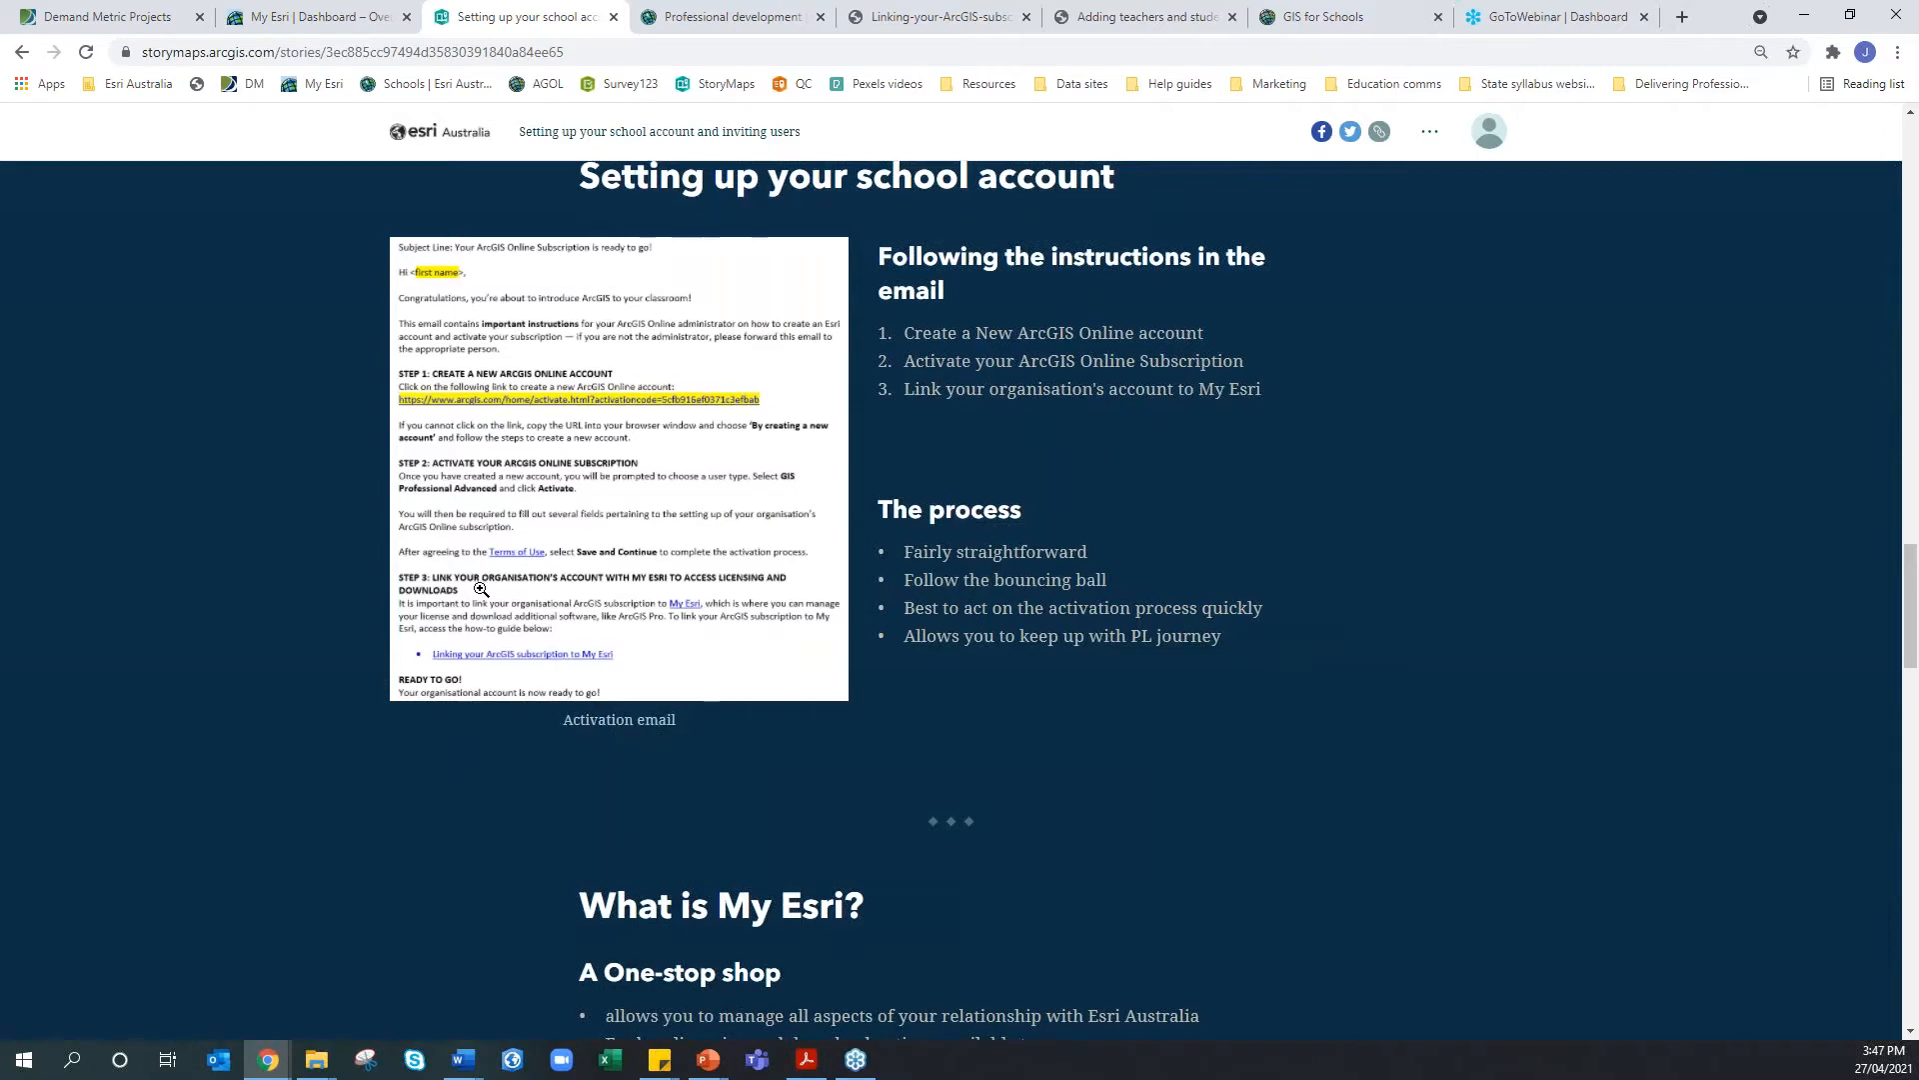
pyautogui.scroll(-1, 481, 589)
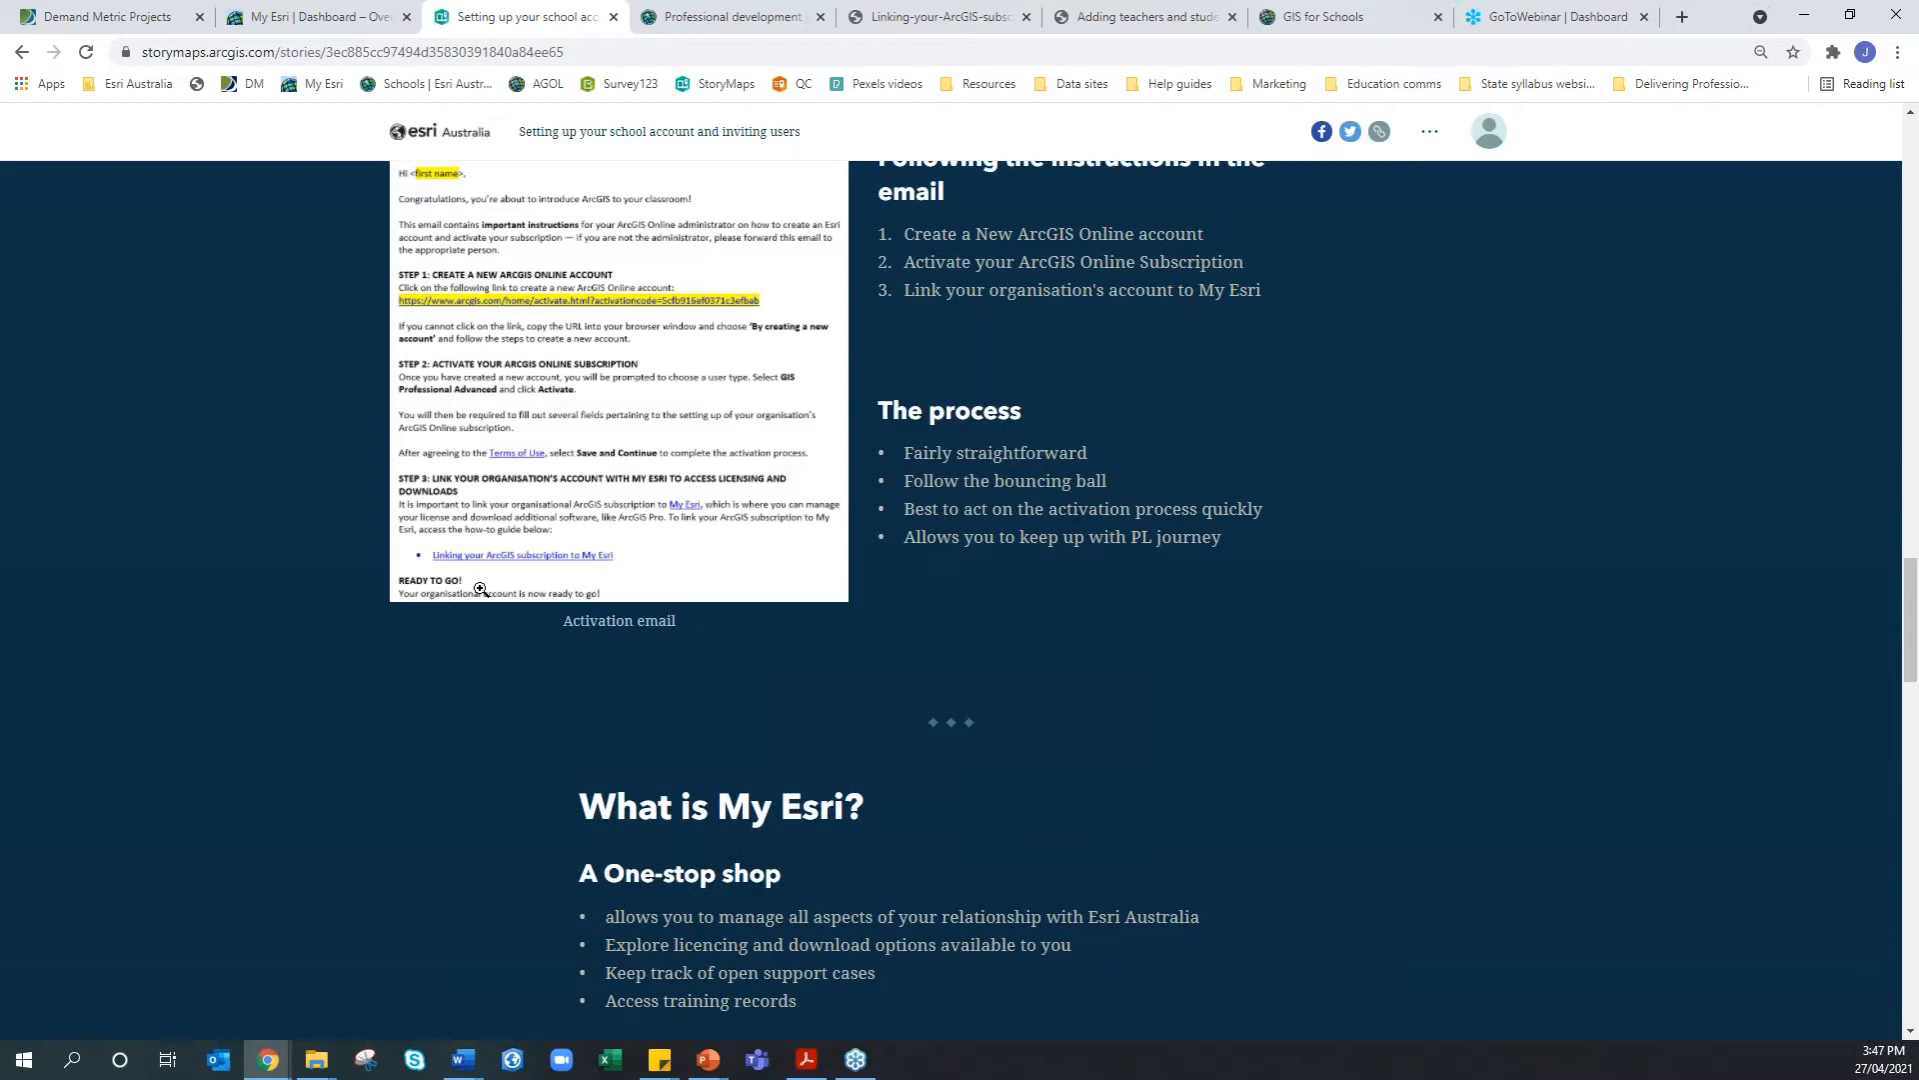
pyautogui.scroll(-1, 480, 588)
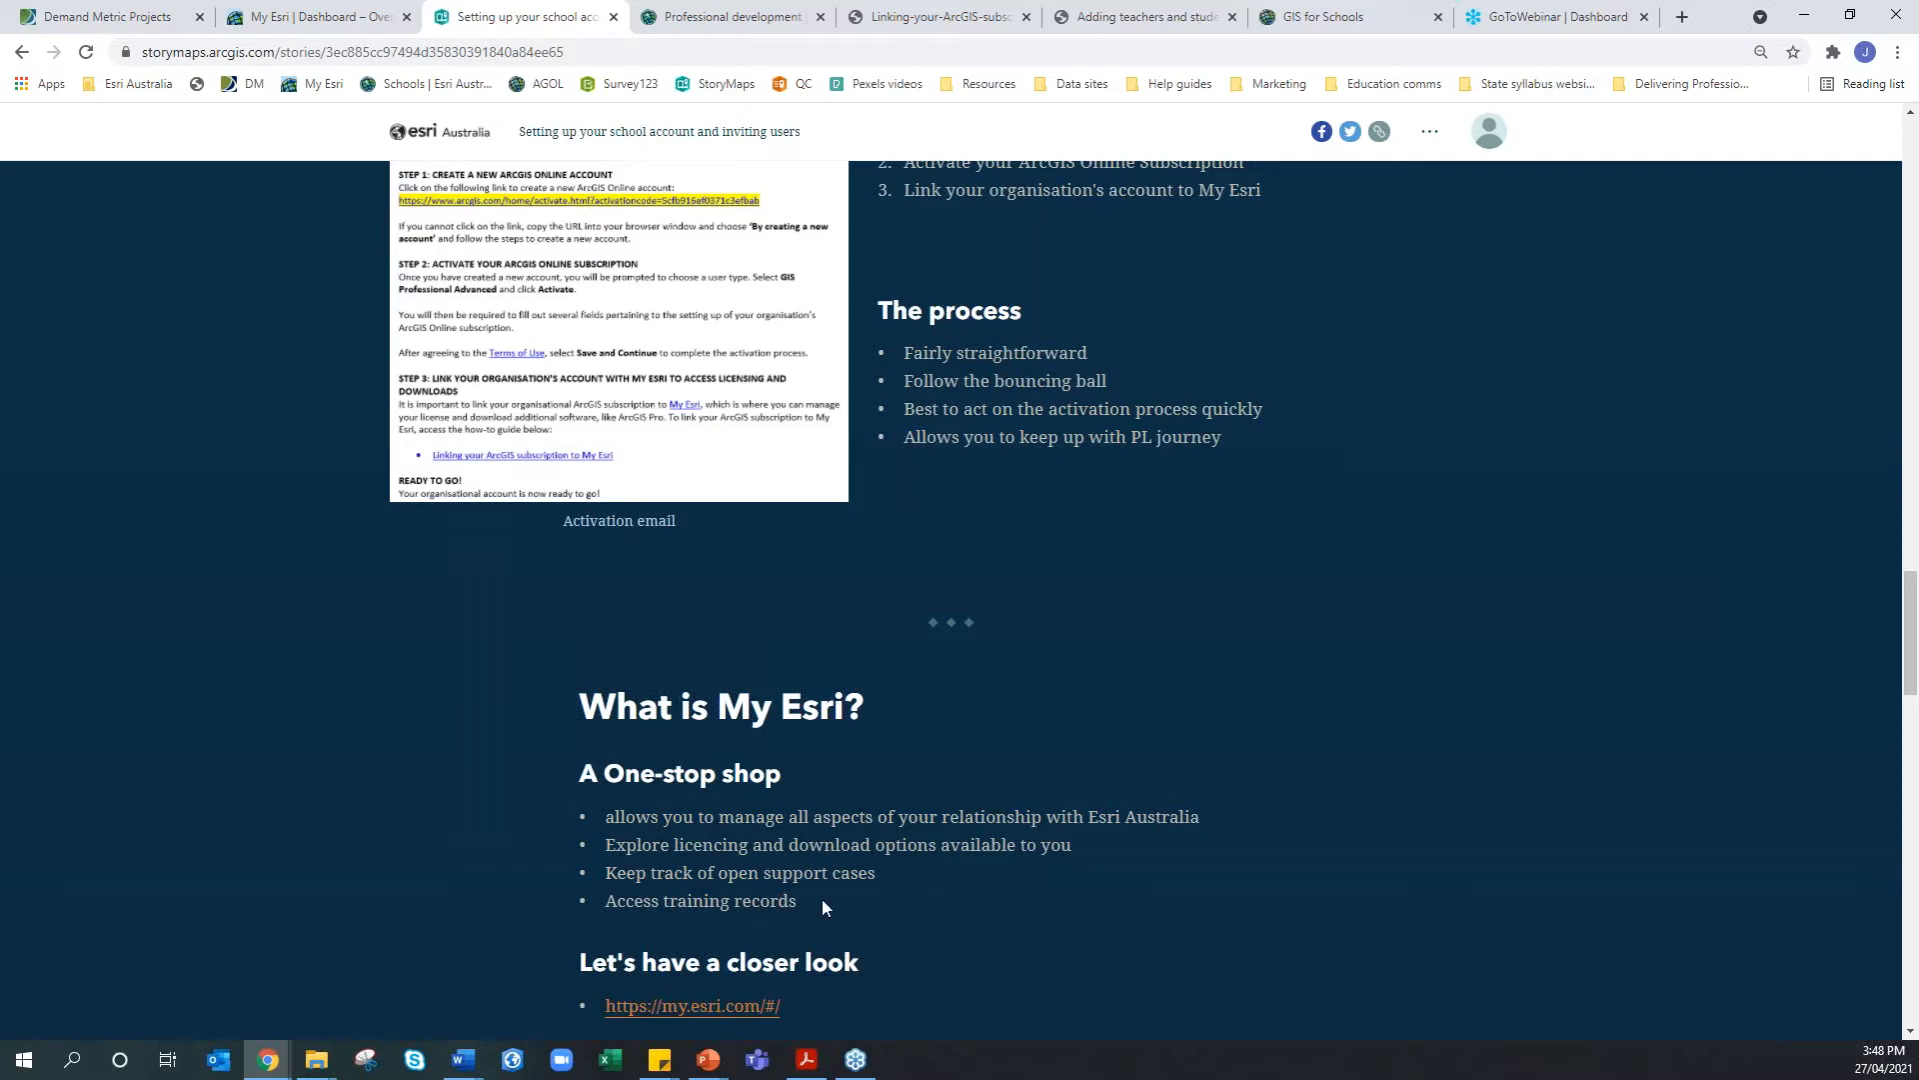
pyautogui.scroll(-2, 821, 906)
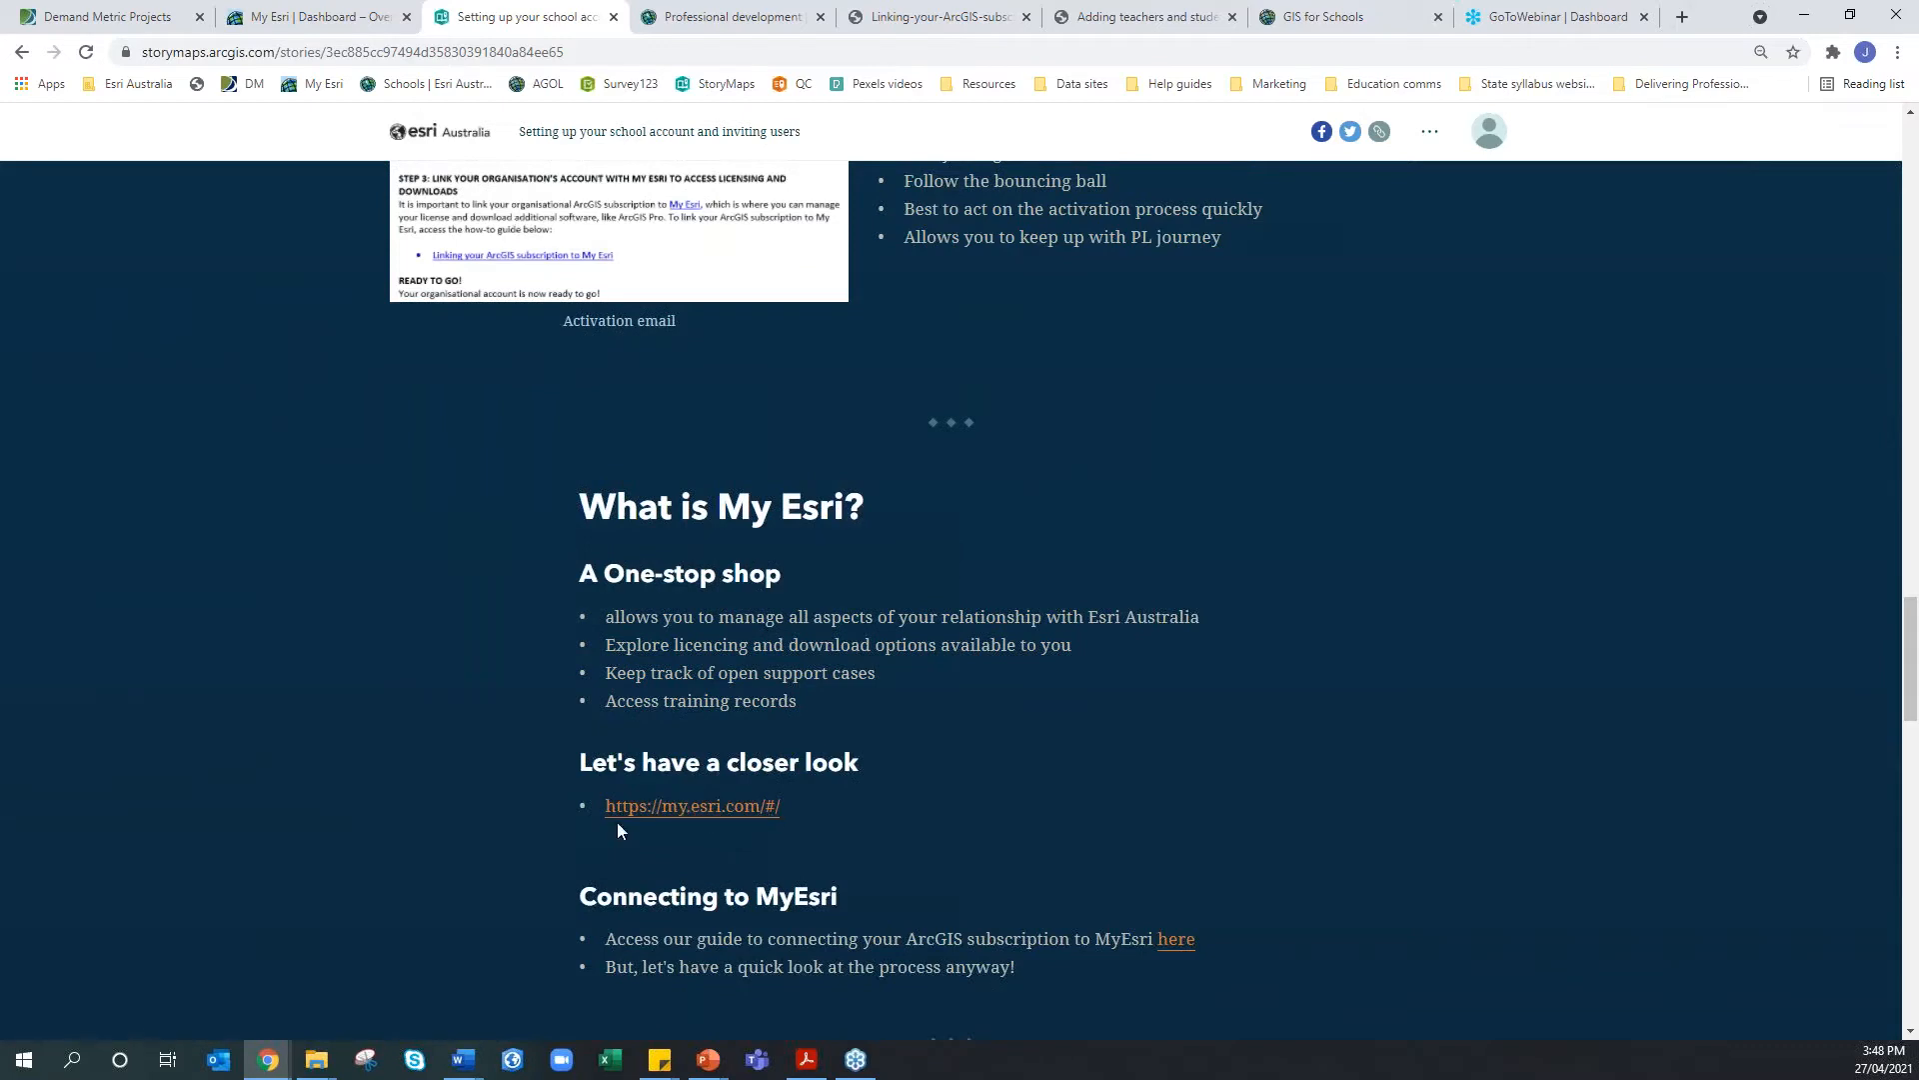
# Move the GIS for Schools tab to third position, right after the My Esri Dashboard tab
pyautogui.click(300, 18)
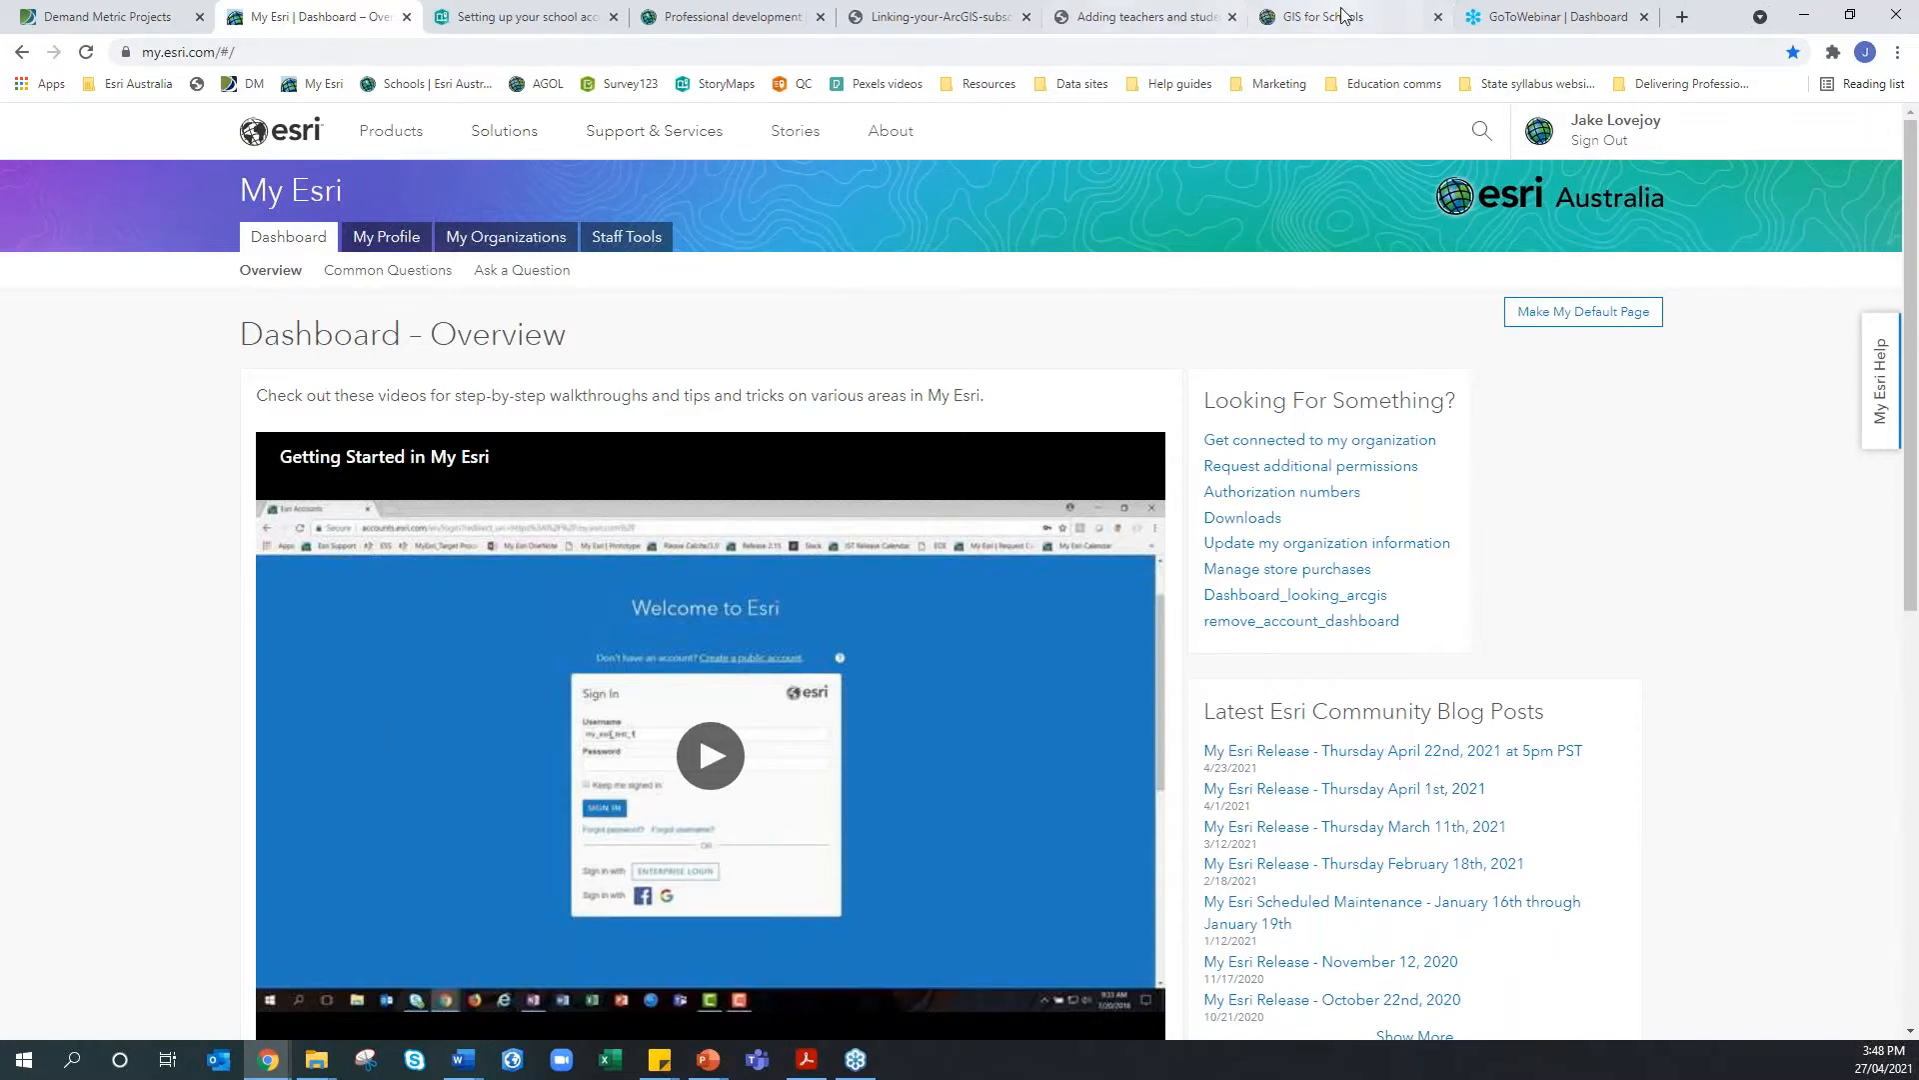
pyautogui.moveTo(1345, 16); pyautogui.dragTo(335, 17)
pyautogui.click(335, 16)
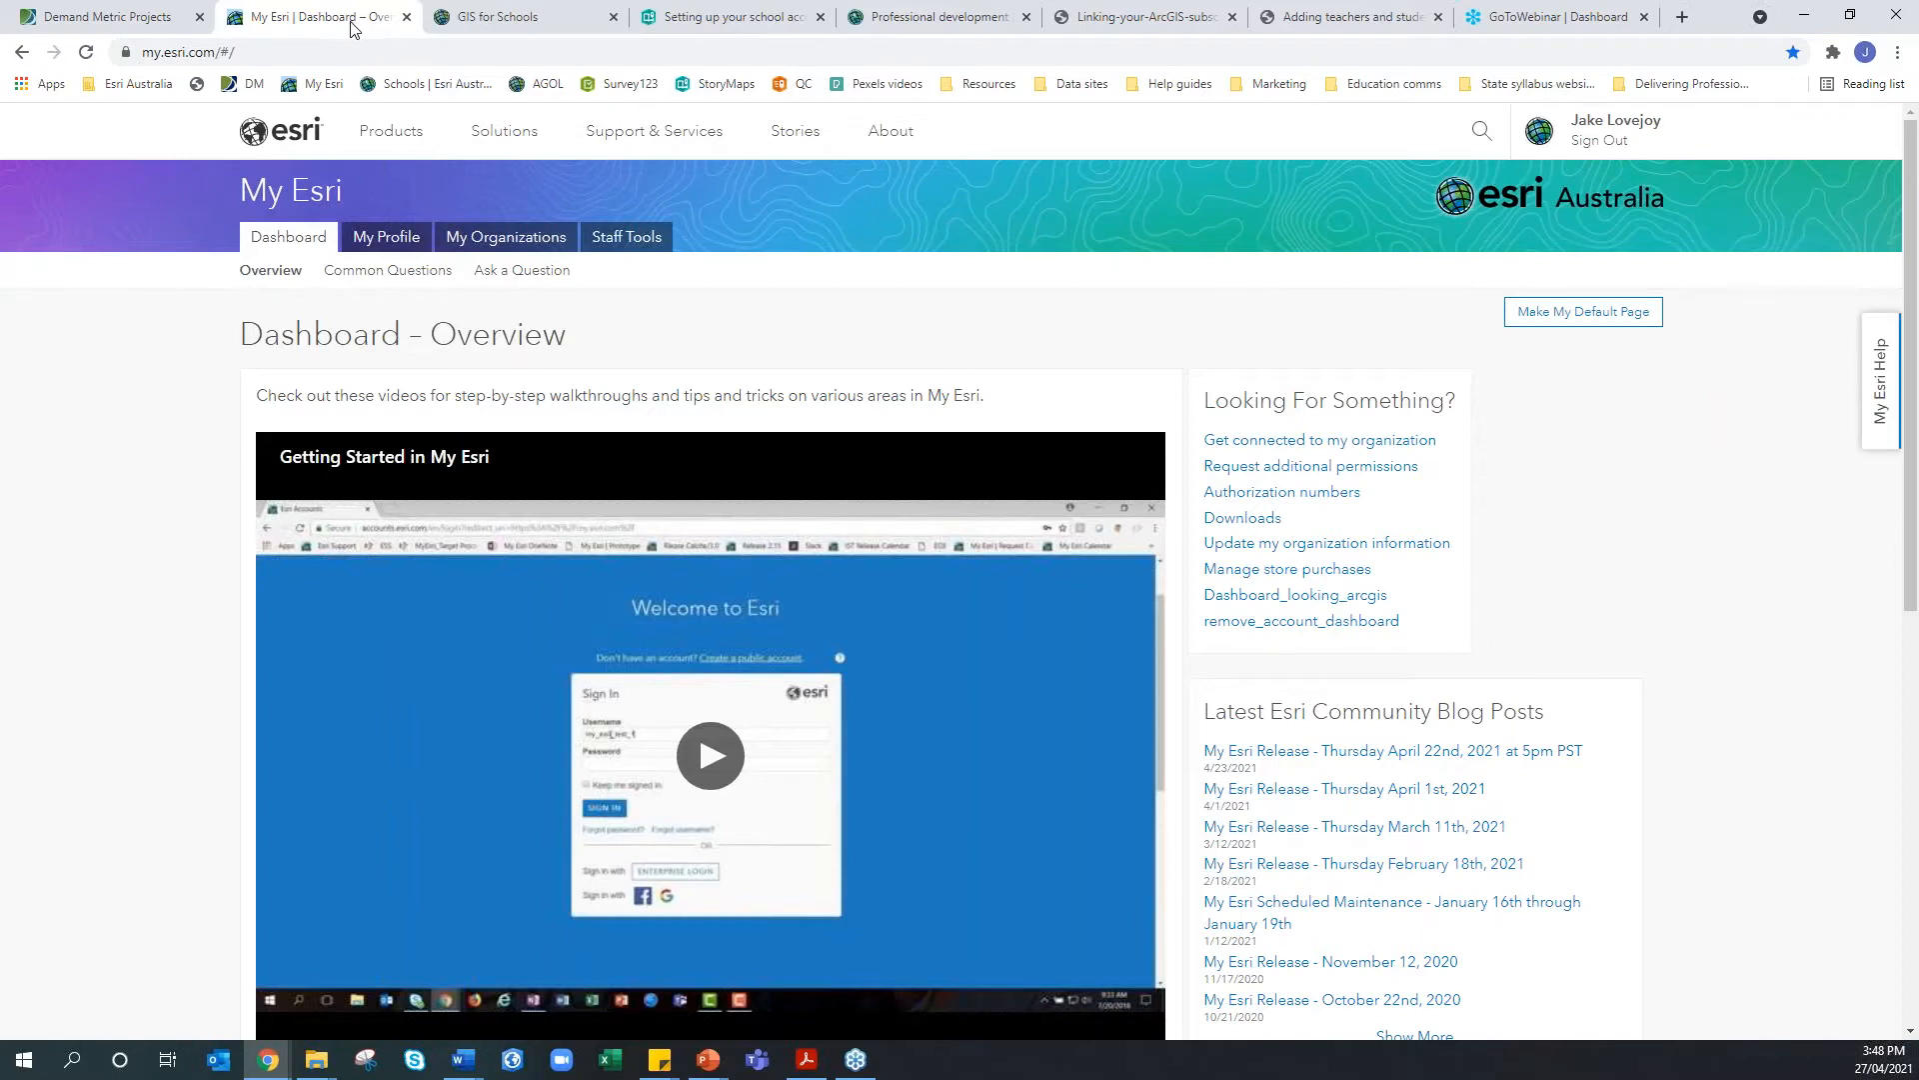
pyautogui.click(461, 24)
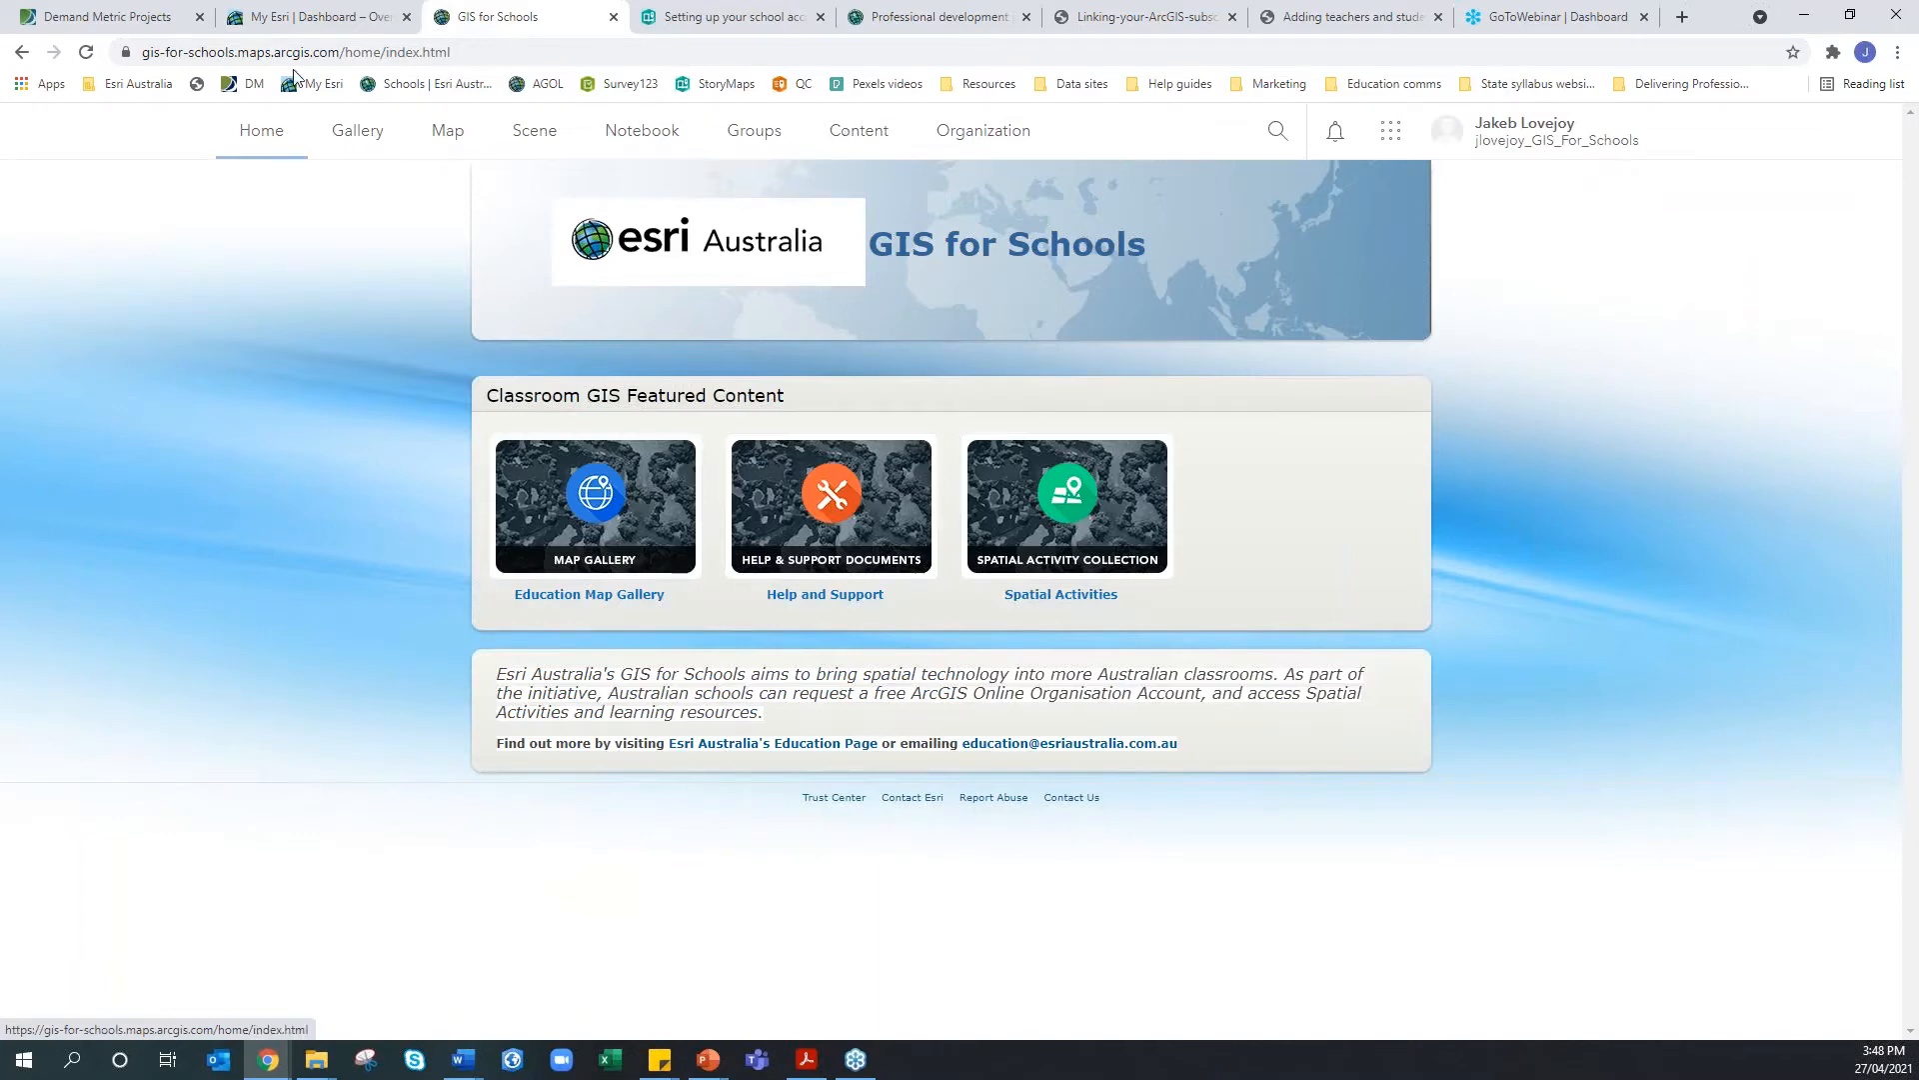
pyautogui.click(301, 18)
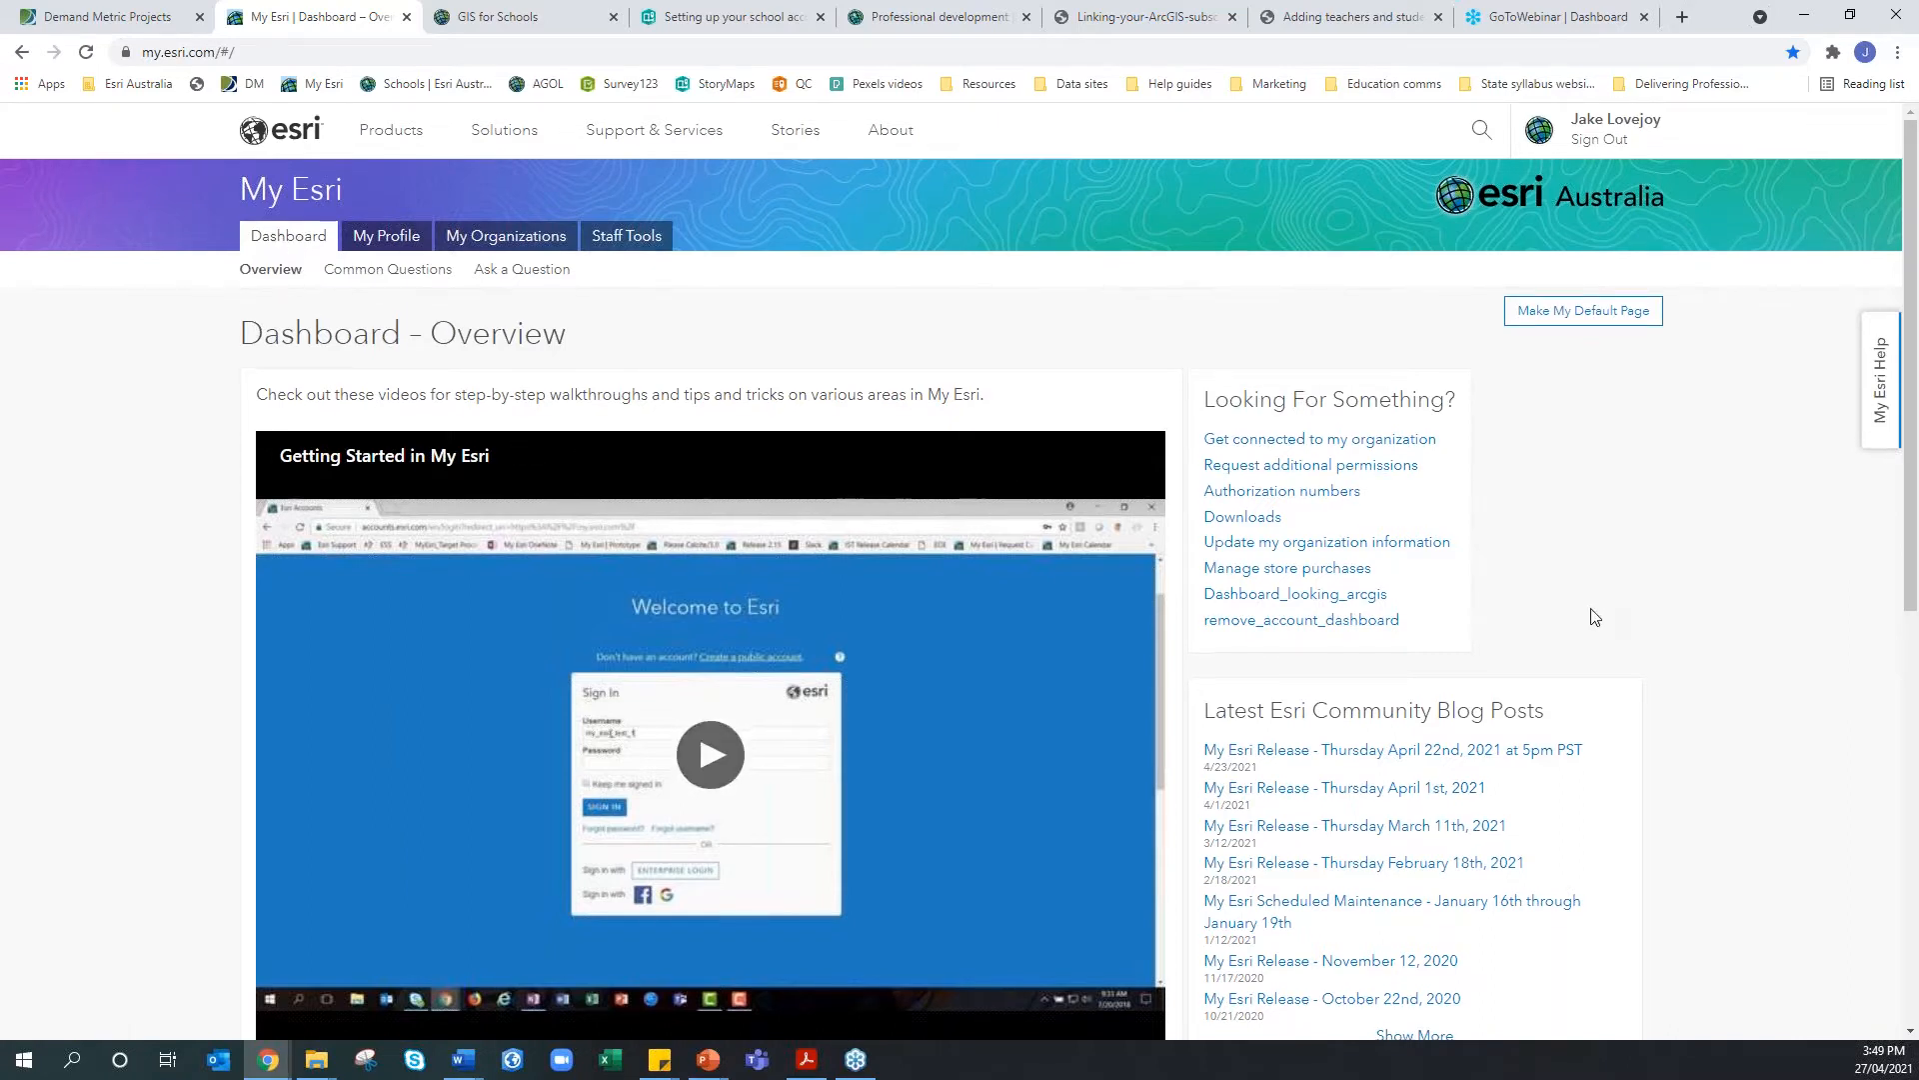
# Open the Common Questions help page from the My Esri Dashboard
pyautogui.scroll(-4, 1588, 639)
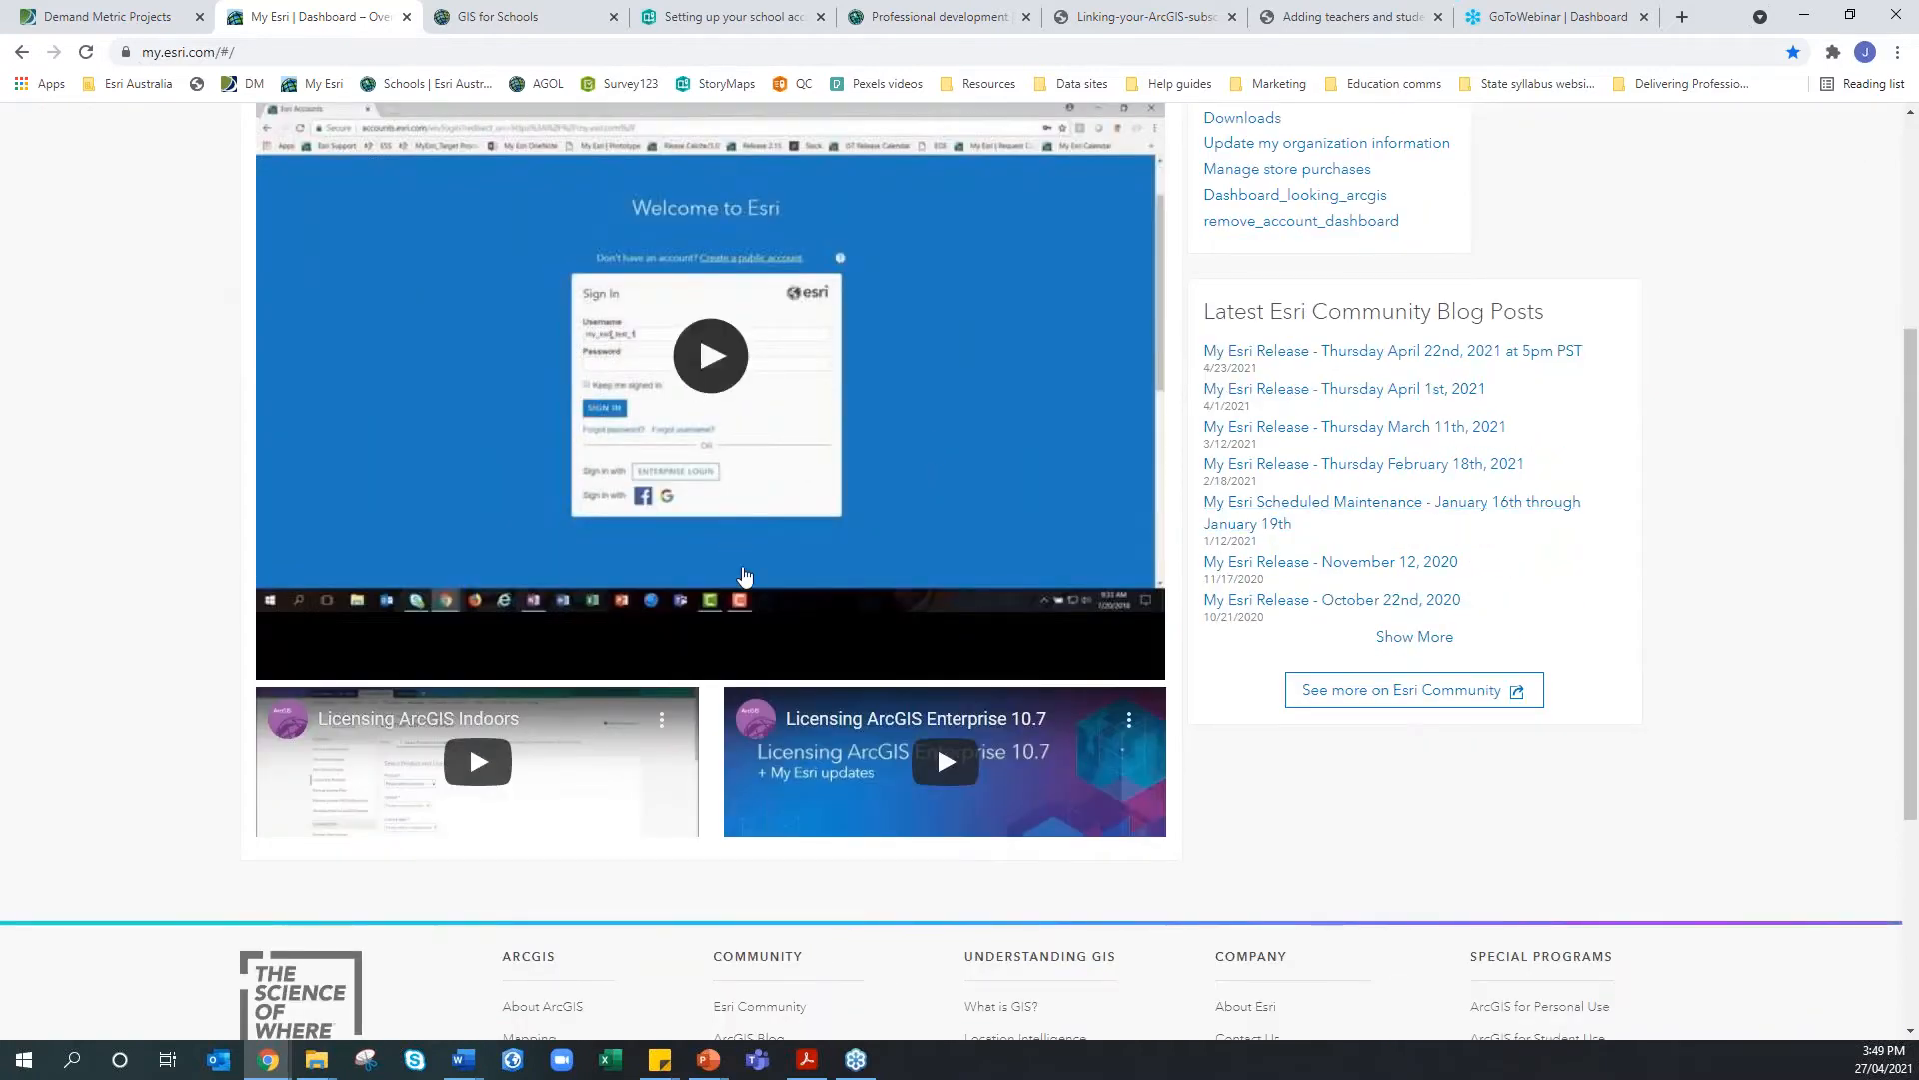
pyautogui.scroll(3, 740, 568)
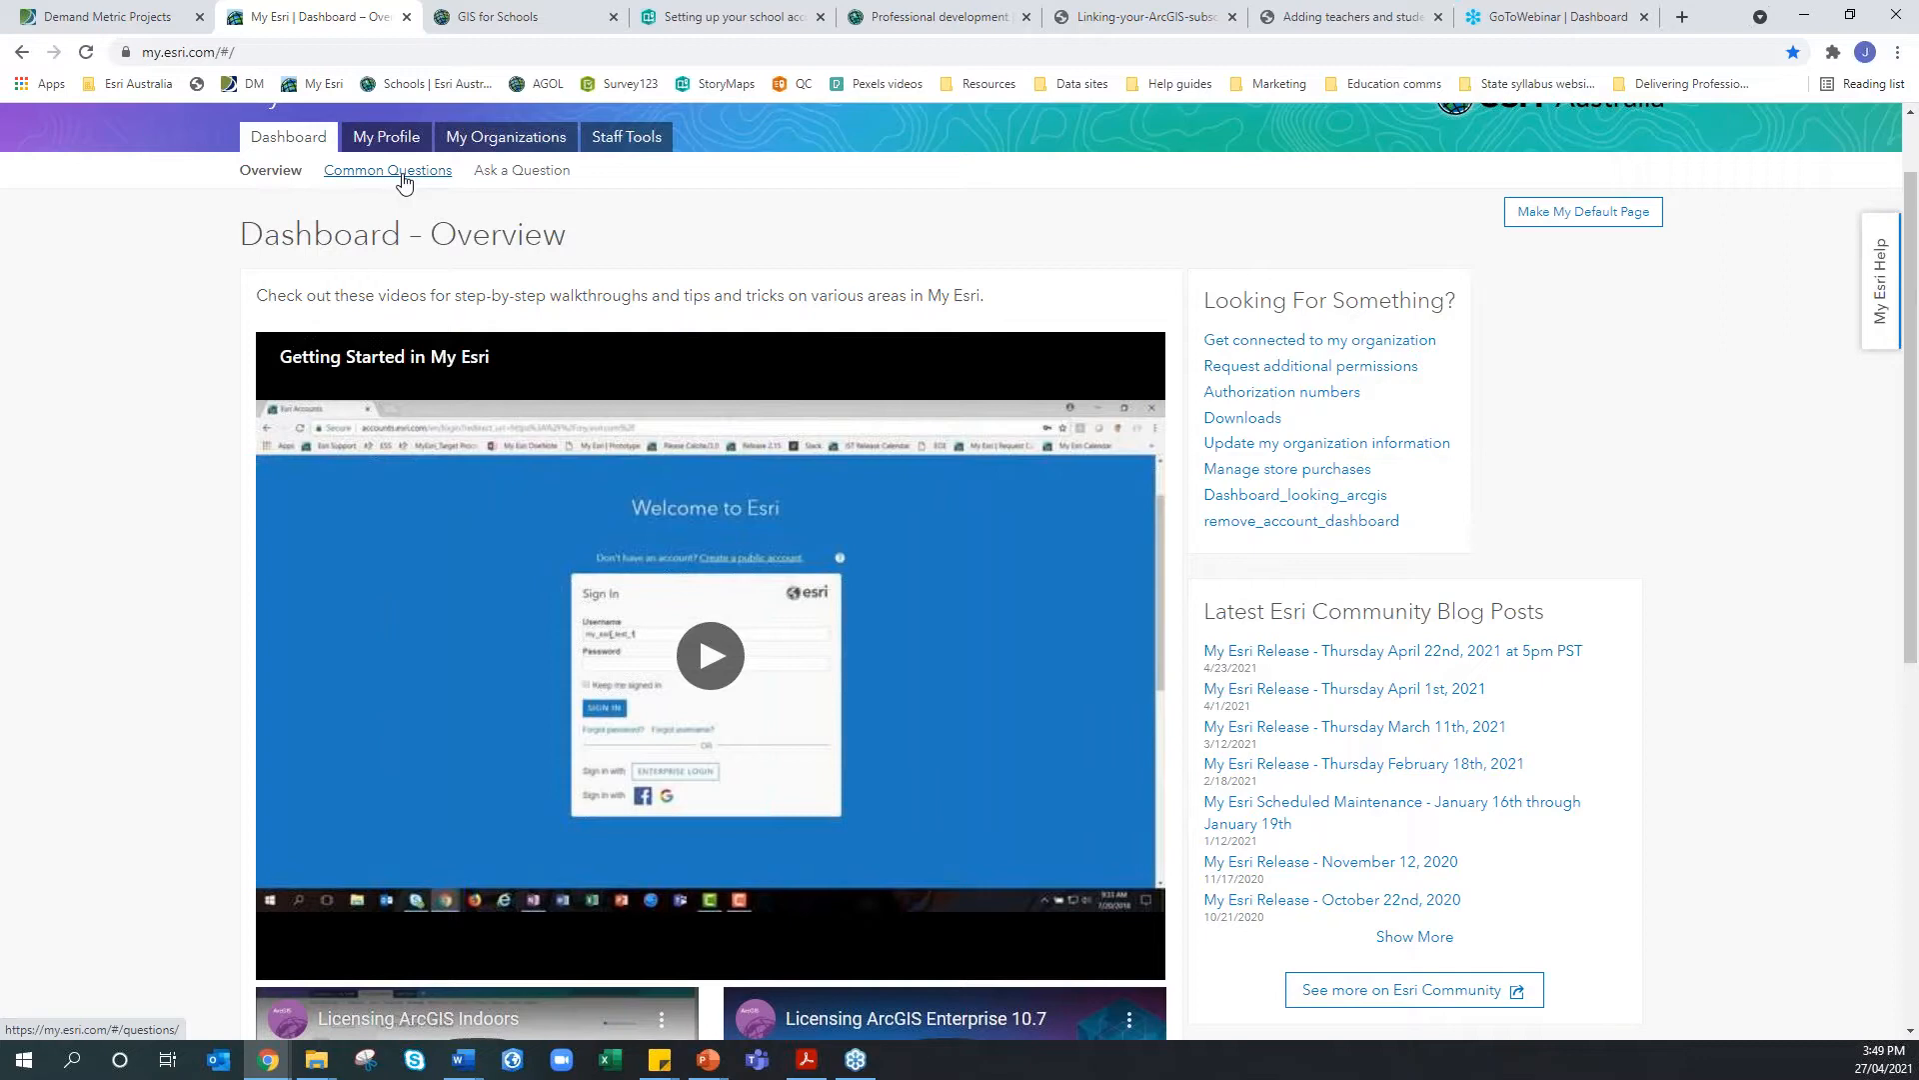
pyautogui.click(403, 172)
pyautogui.scroll(-1, 399, 559)
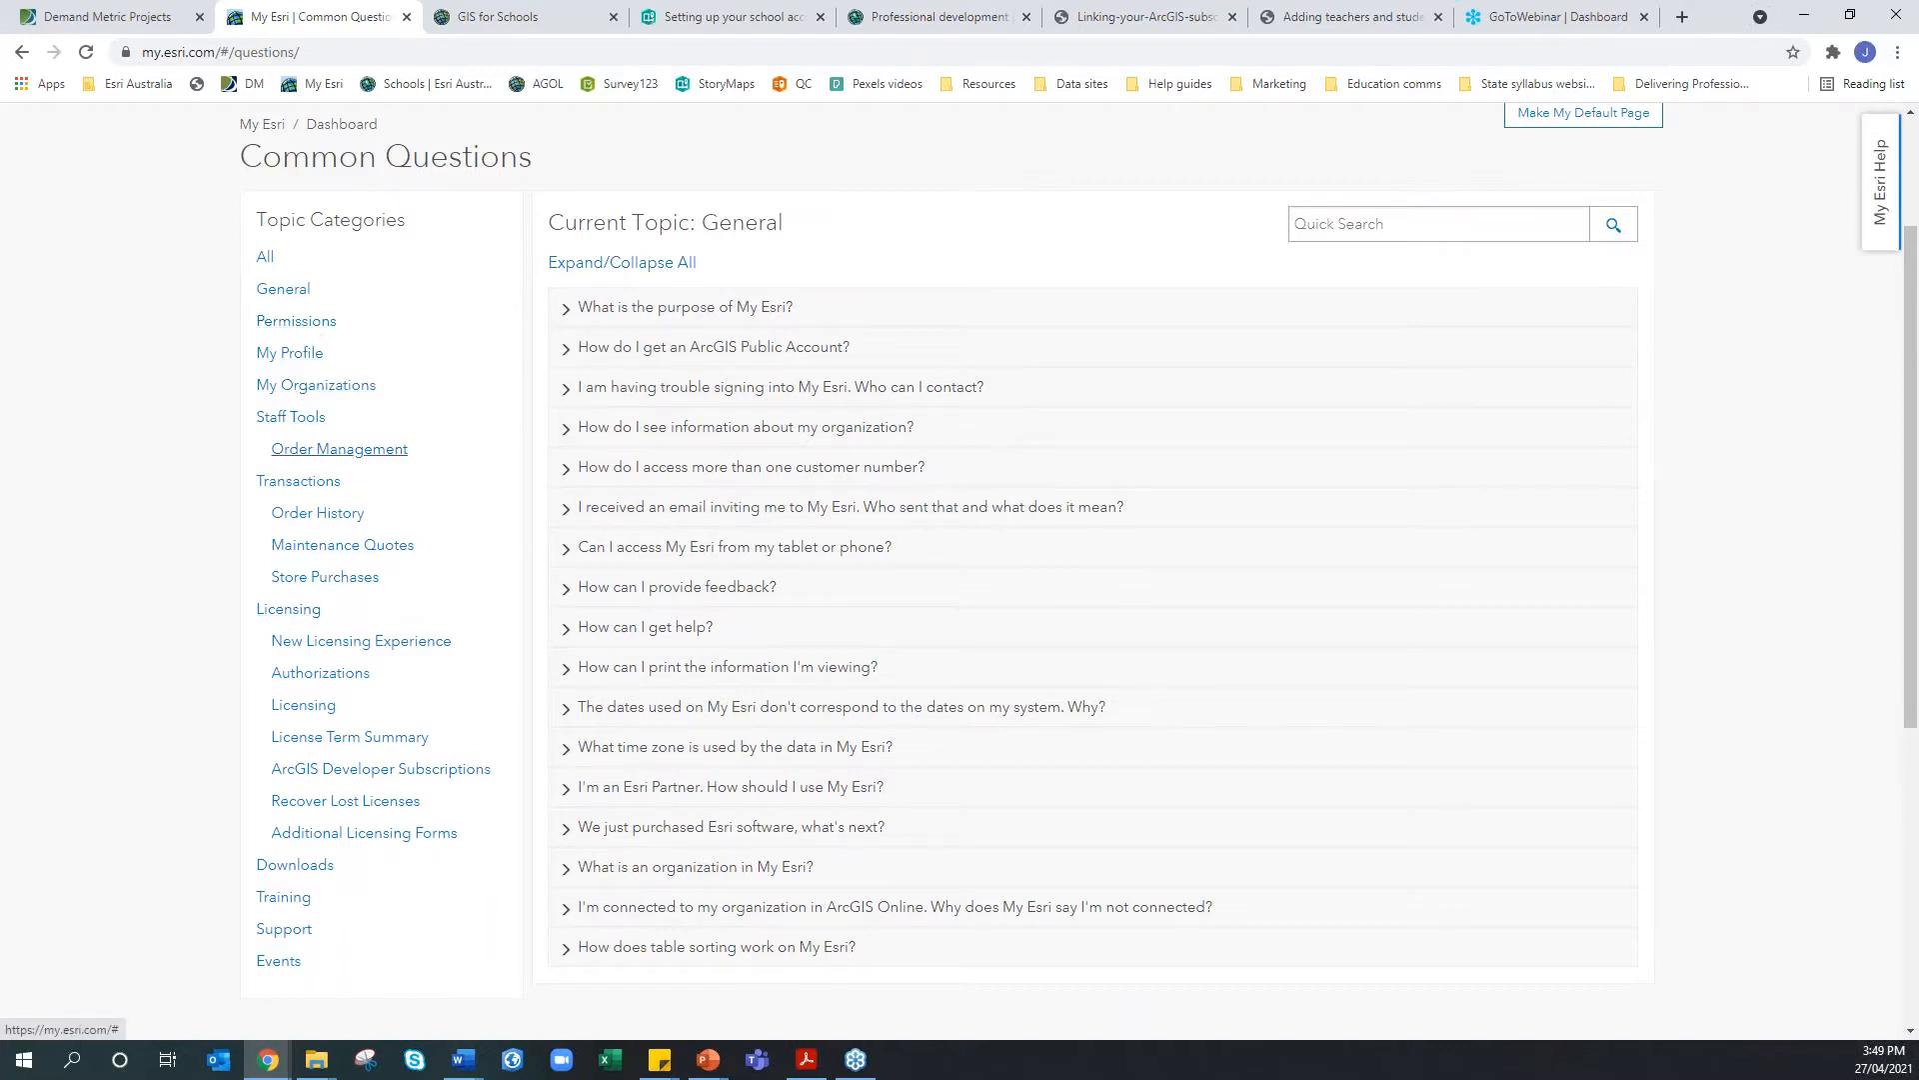
# Expand the Downloads topic and read the answer to 'How do I download Esri software?'
pyautogui.click(311, 865)
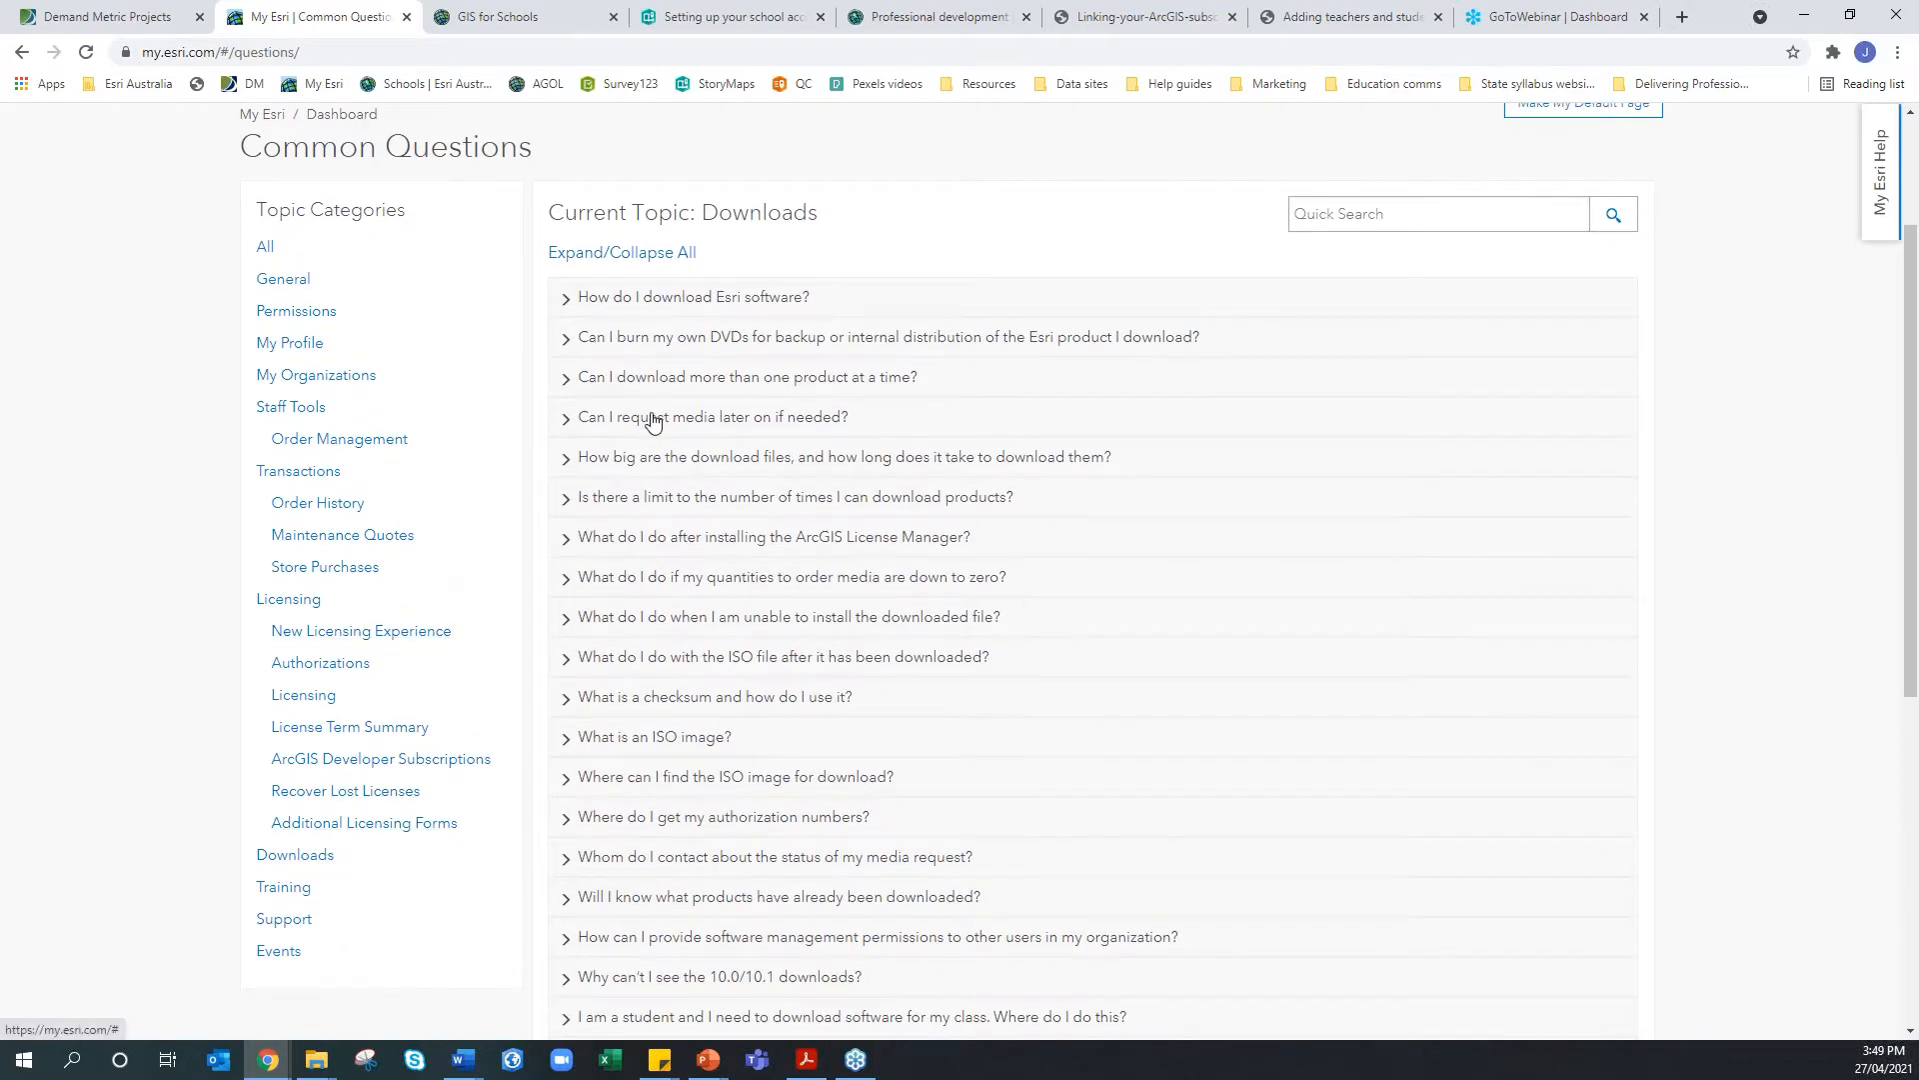
pyautogui.scroll(-3, 670, 432)
pyautogui.scroll(1, 670, 516)
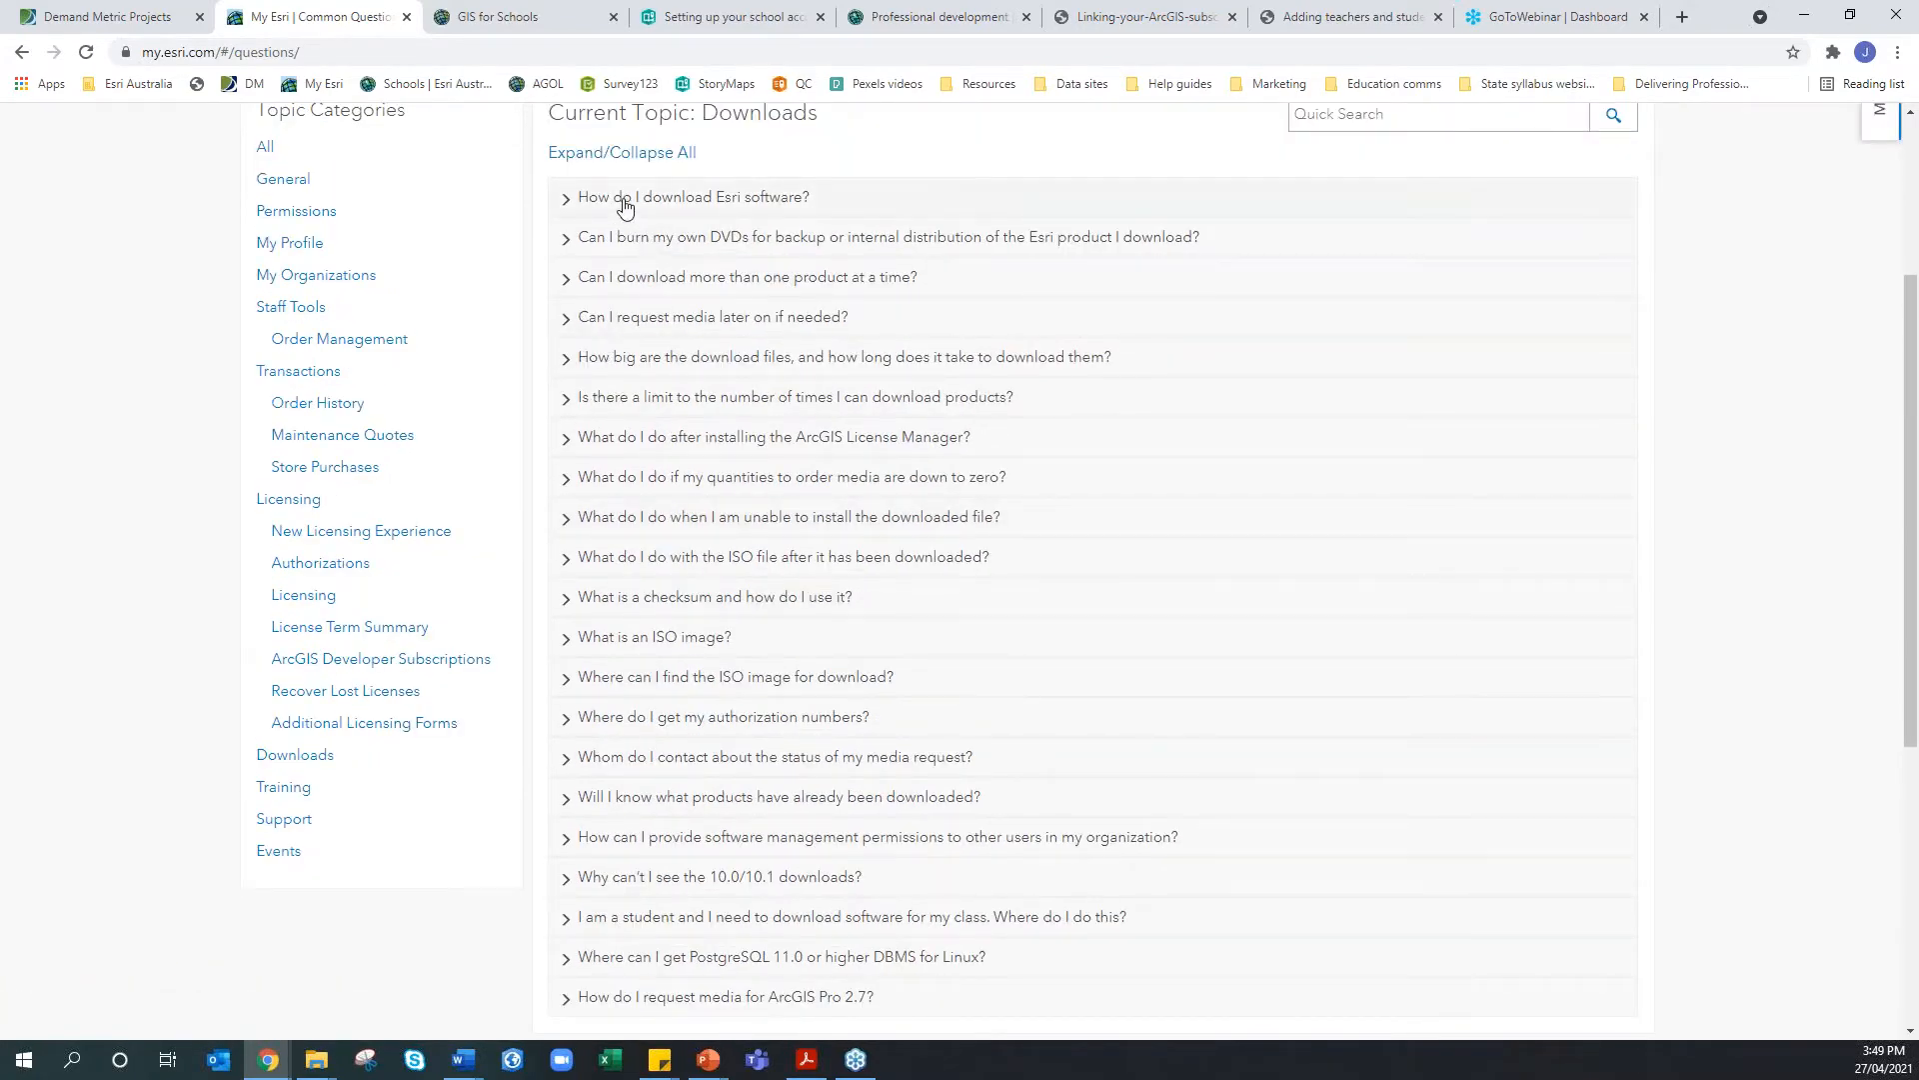
pyautogui.click(626, 207)
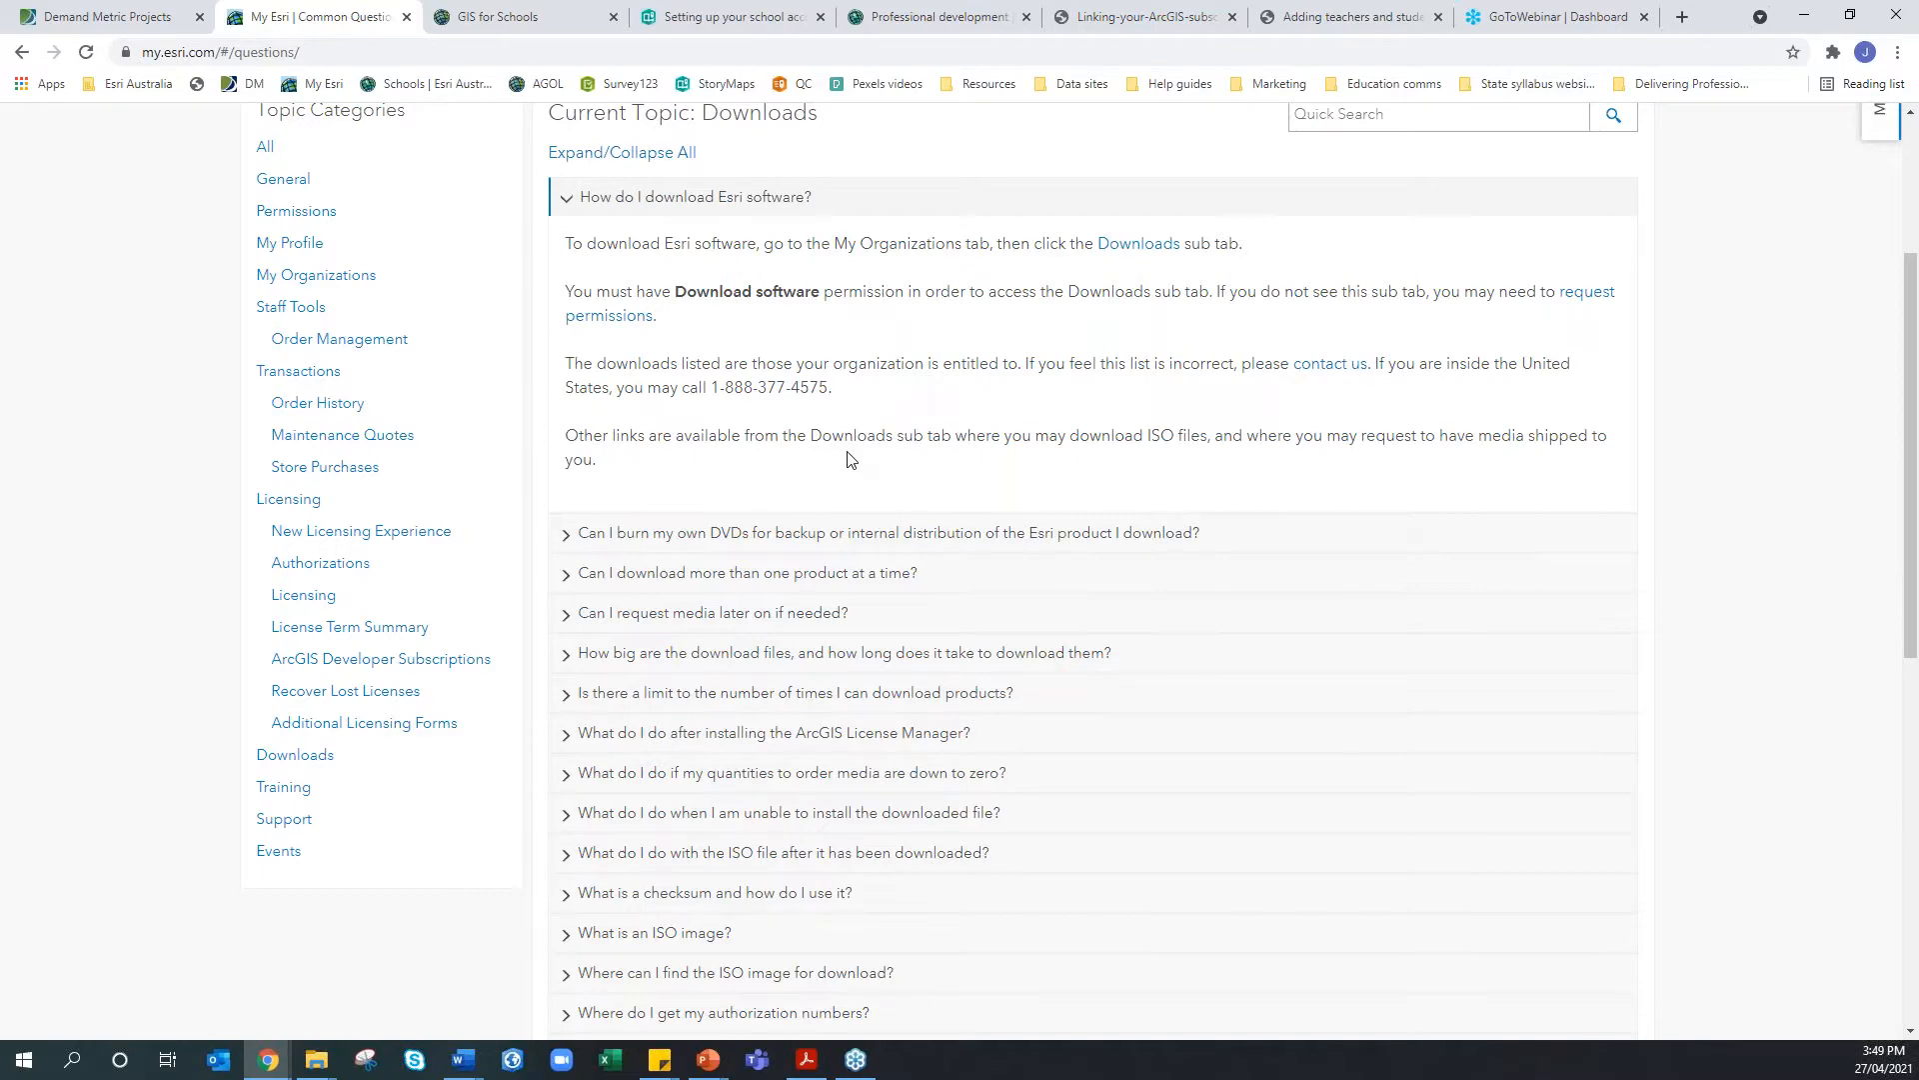
# Open the My Profile page showing the account's contact details
pyautogui.scroll(2, 849, 459)
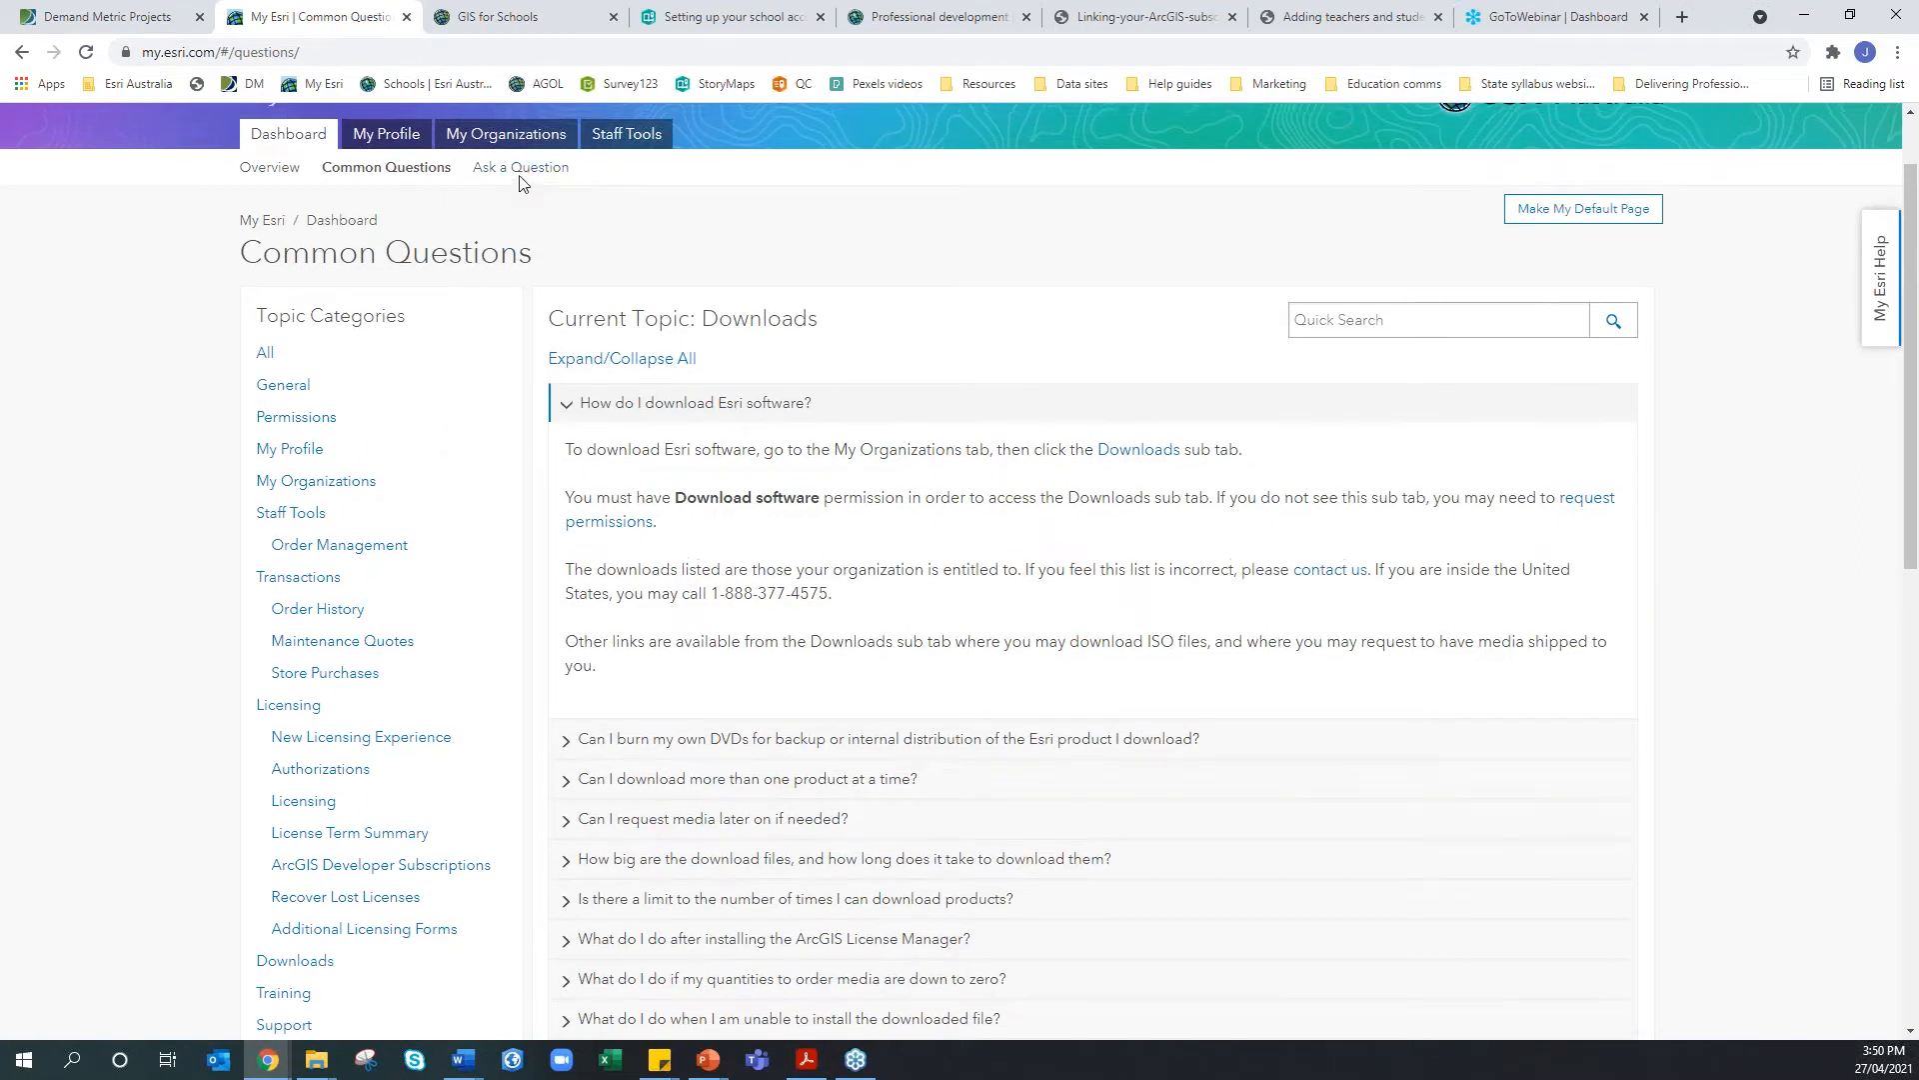
pyautogui.scroll(1, 540, 230)
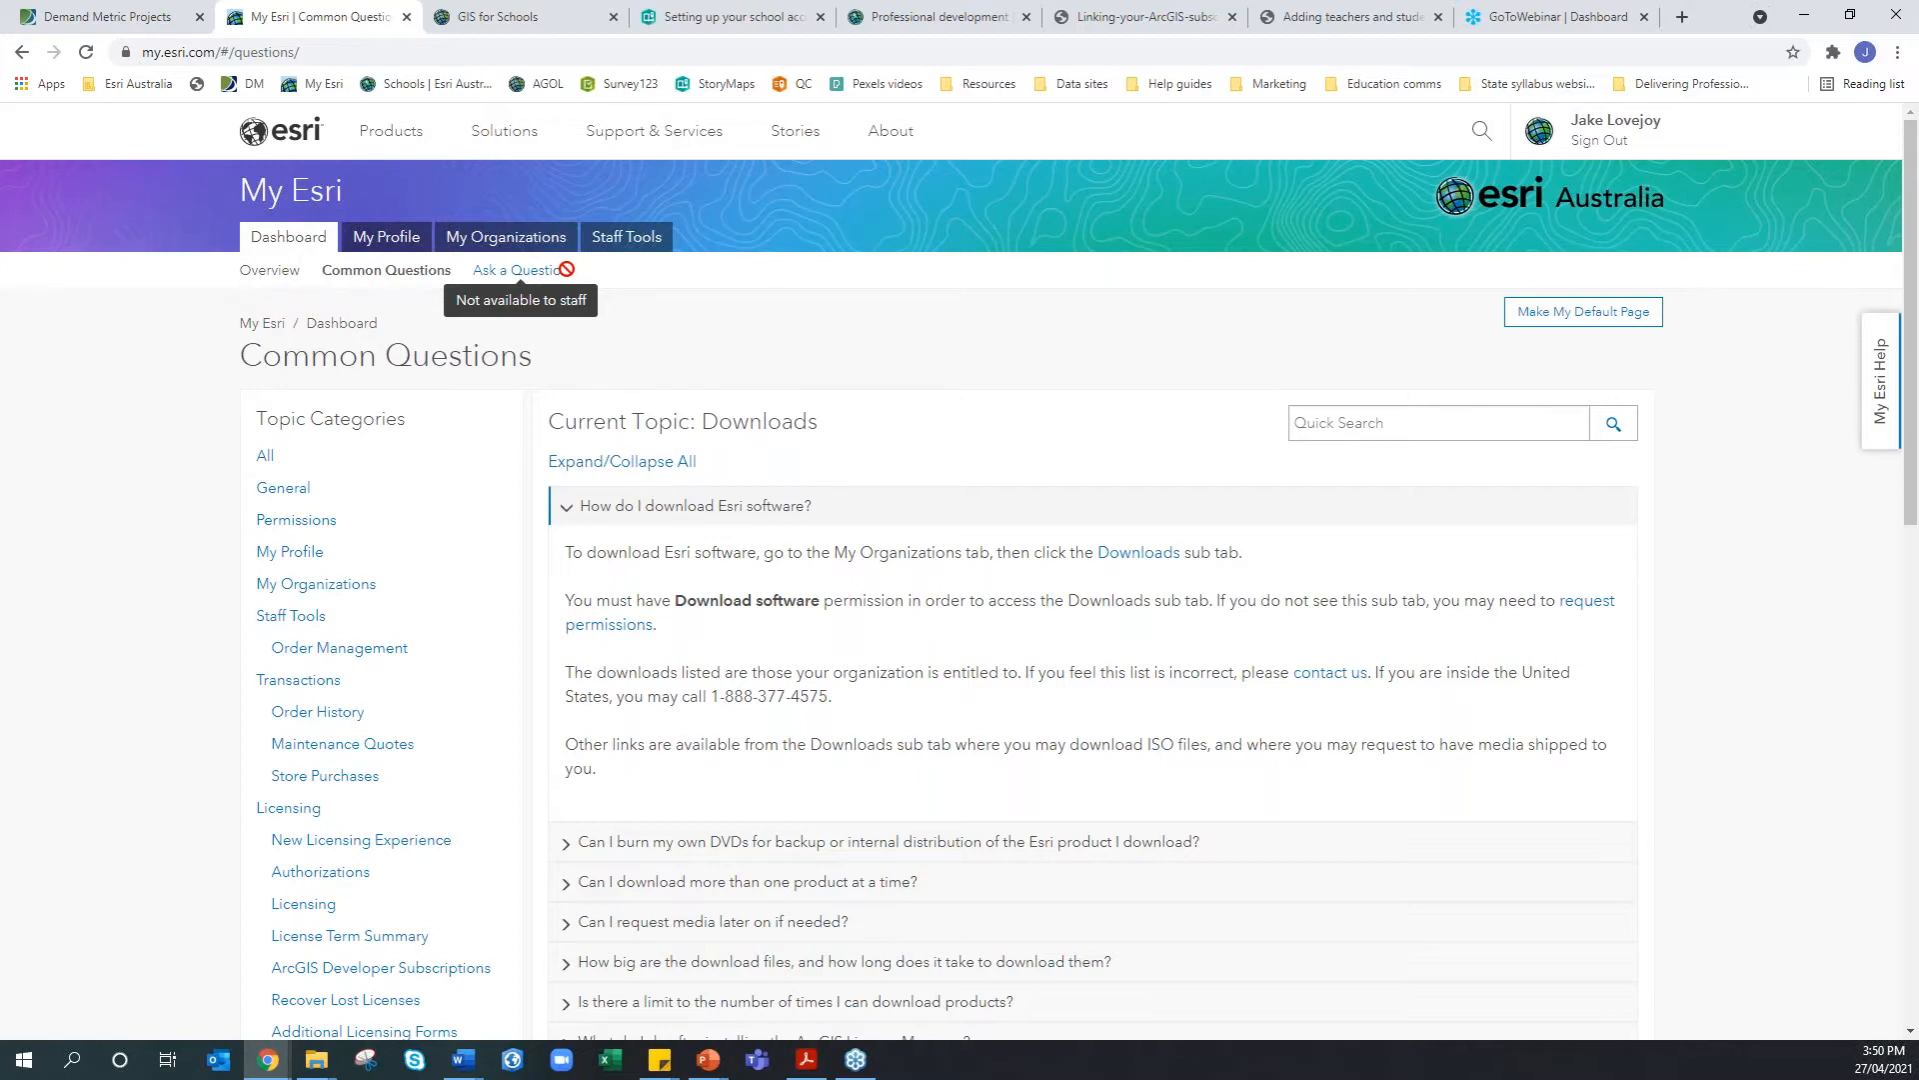
pyautogui.click(393, 253)
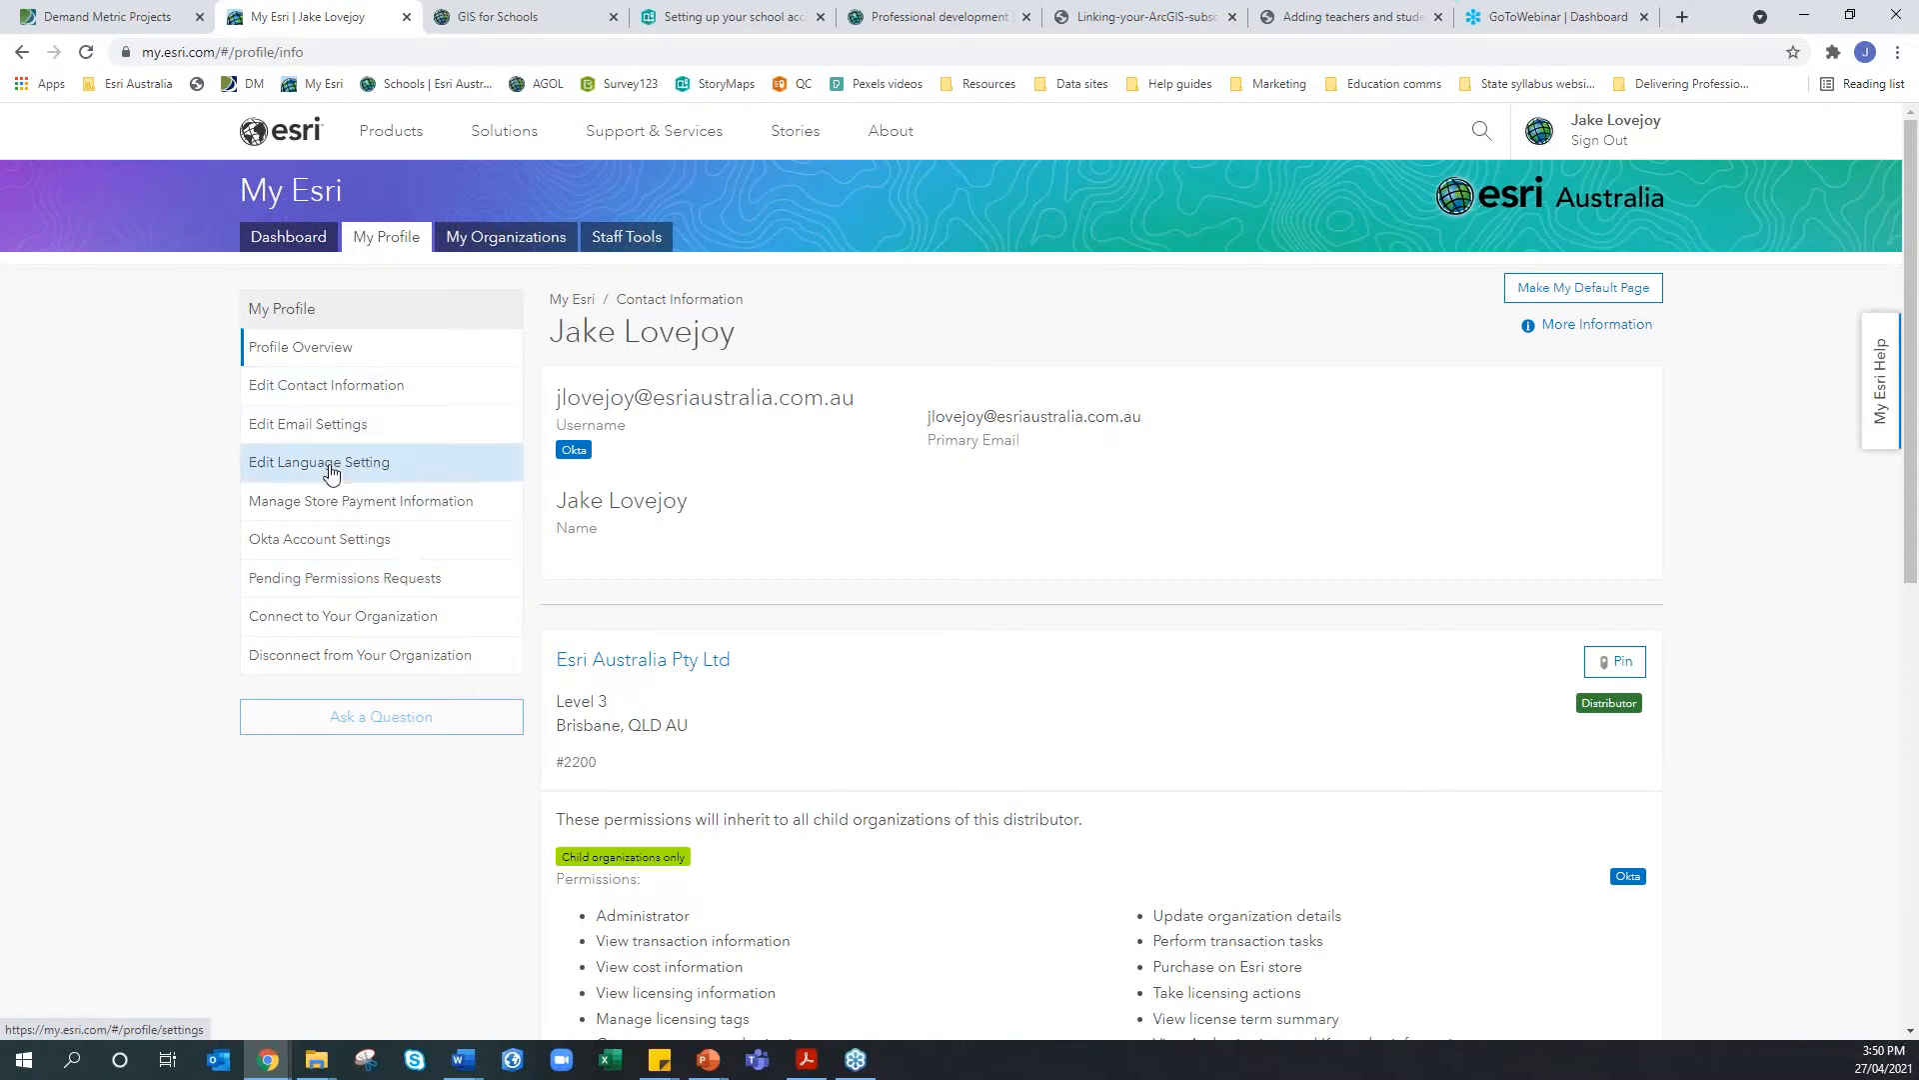
# Open My Organizations to view the Cairns State High School overview, highlighting its name
pyautogui.click(494, 250)
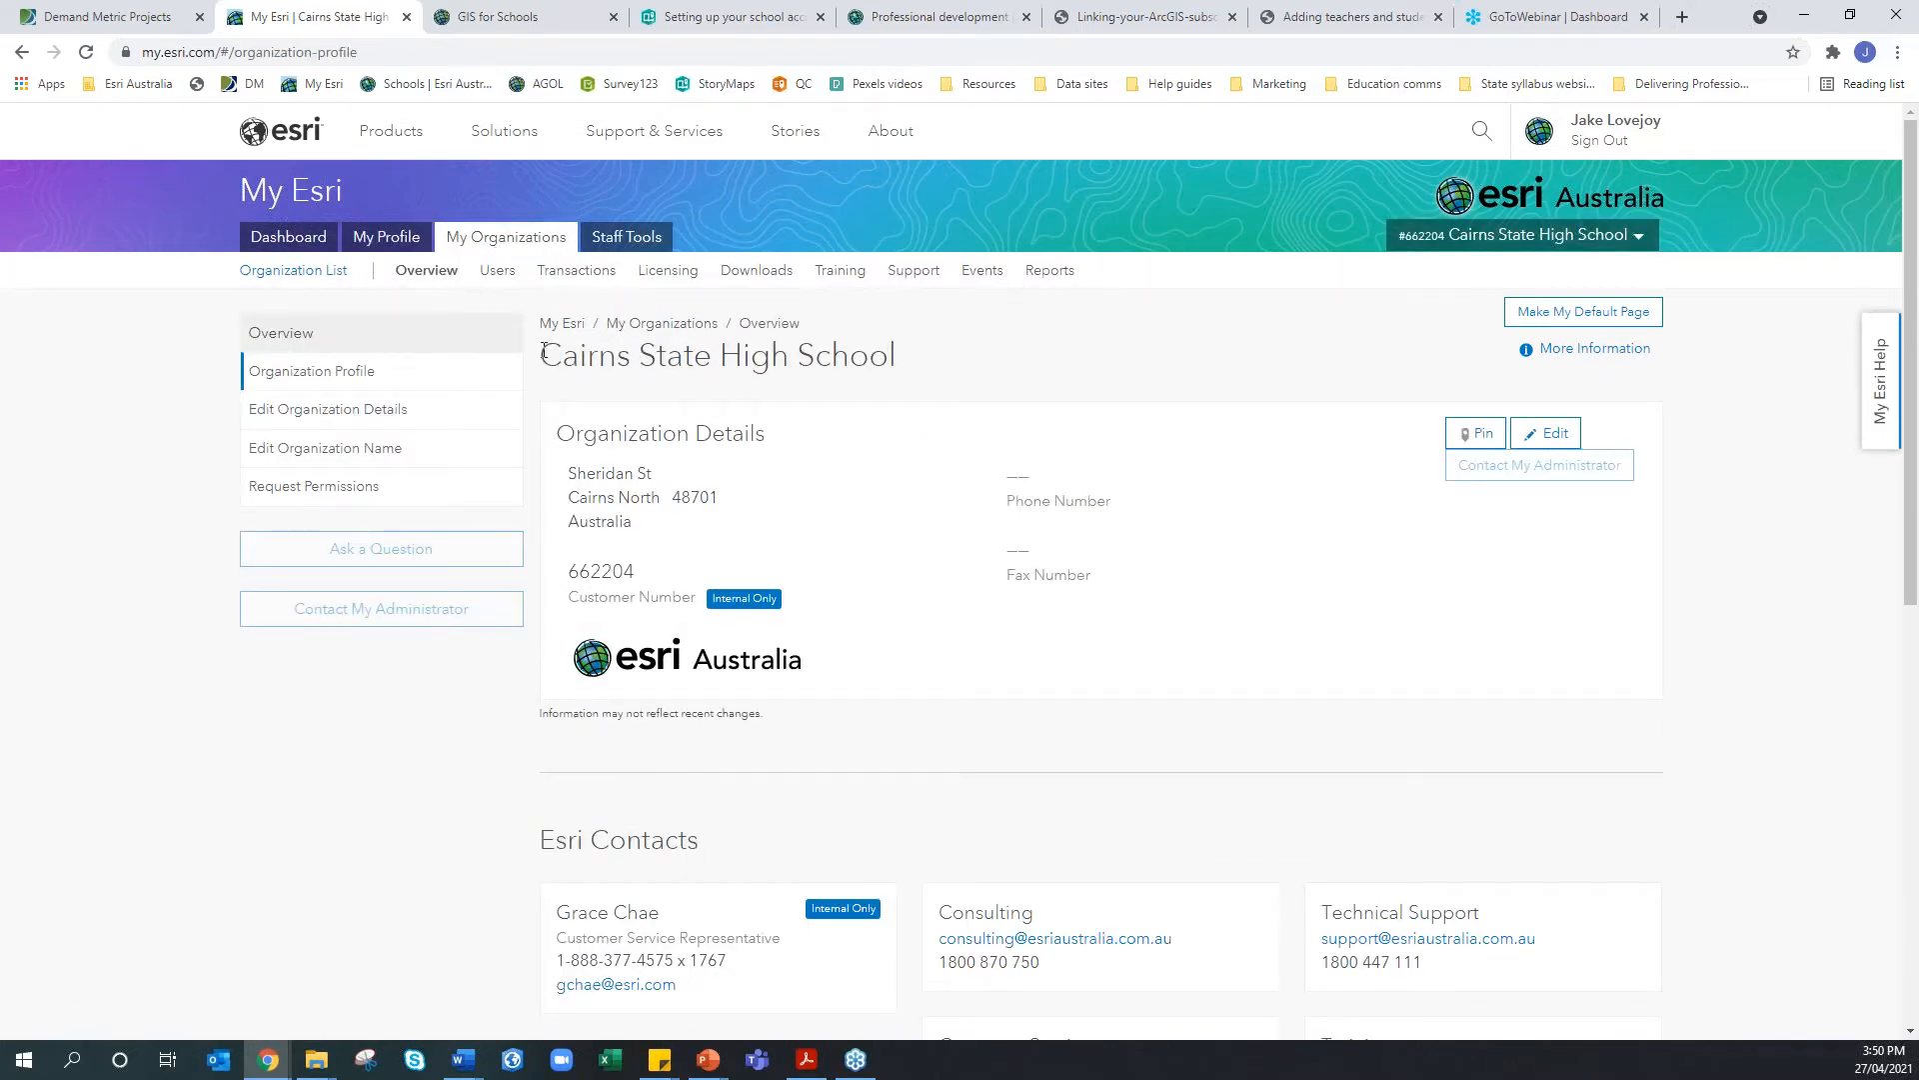
pyautogui.moveTo(543, 352); pyautogui.dragTo(900, 378)
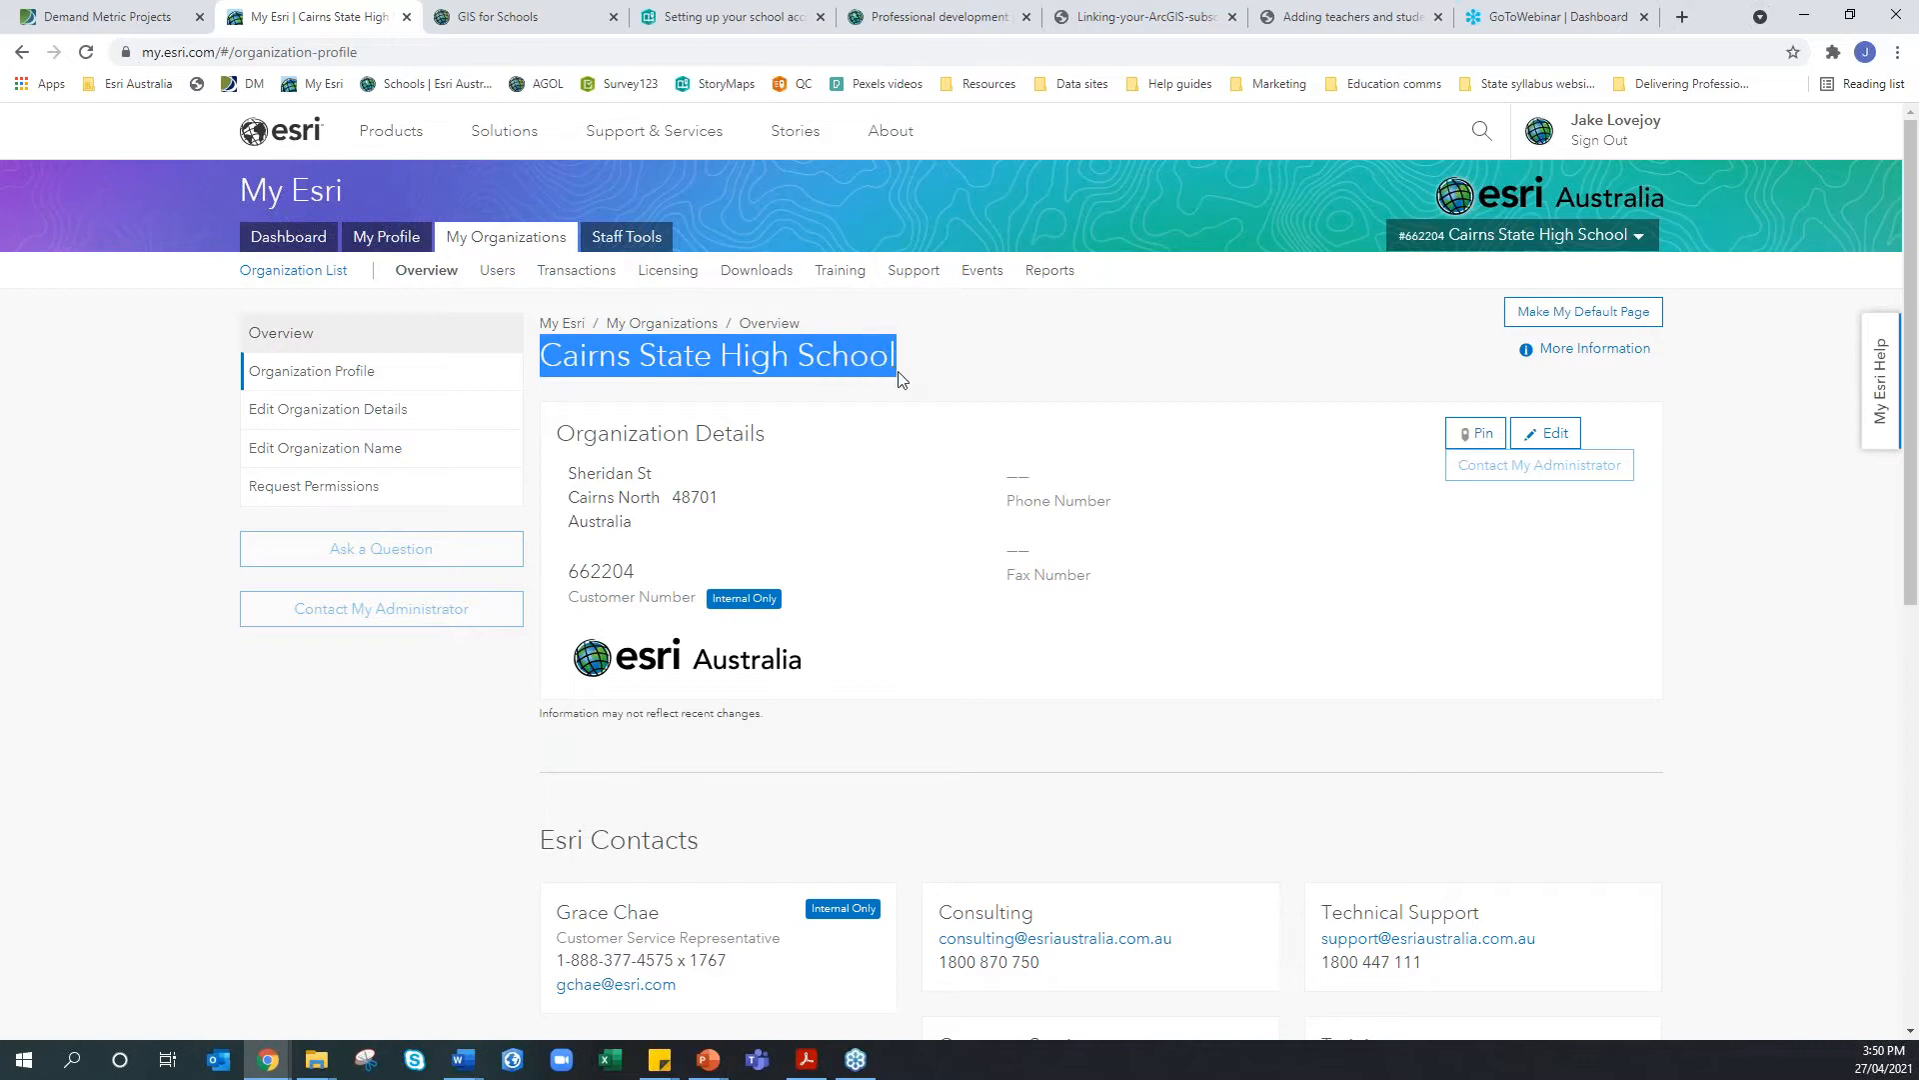
pyautogui.click(902, 378)
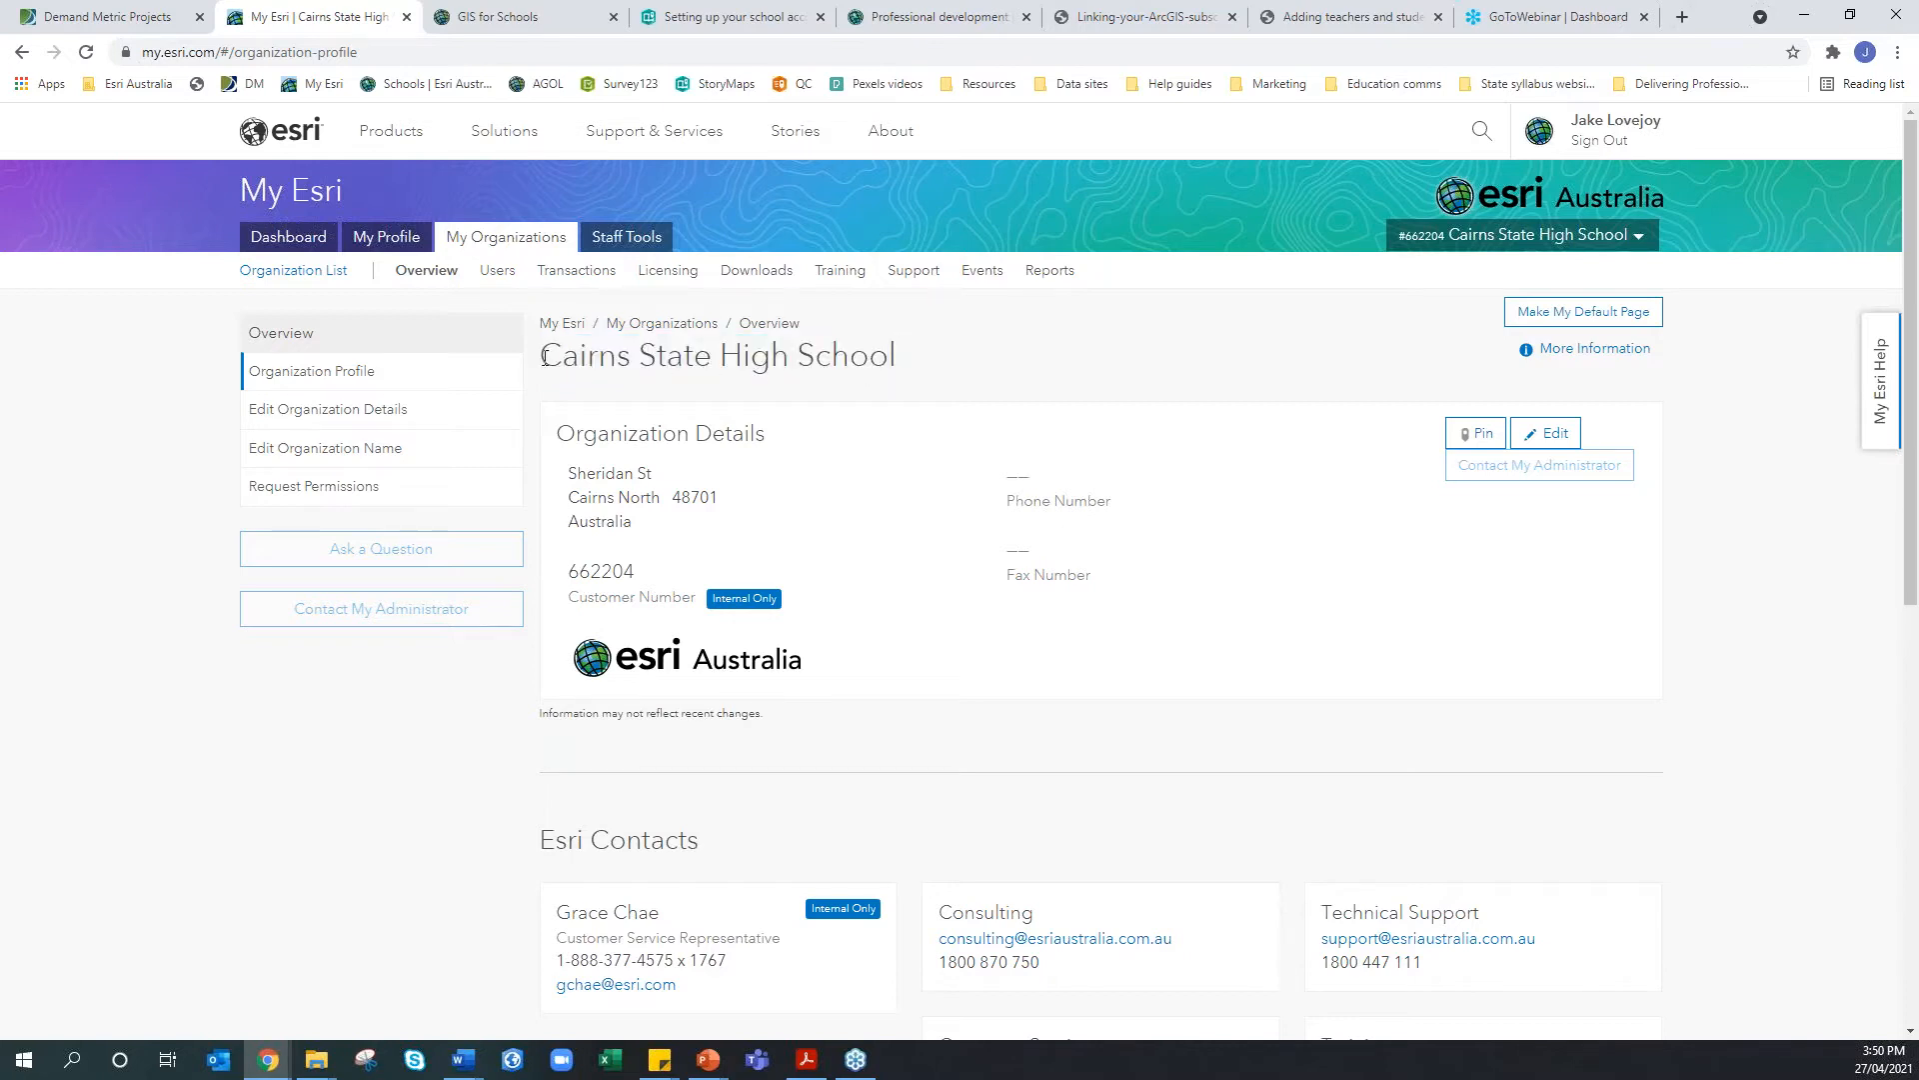
pyautogui.moveTo(543, 355); pyautogui.dragTo(905, 376)
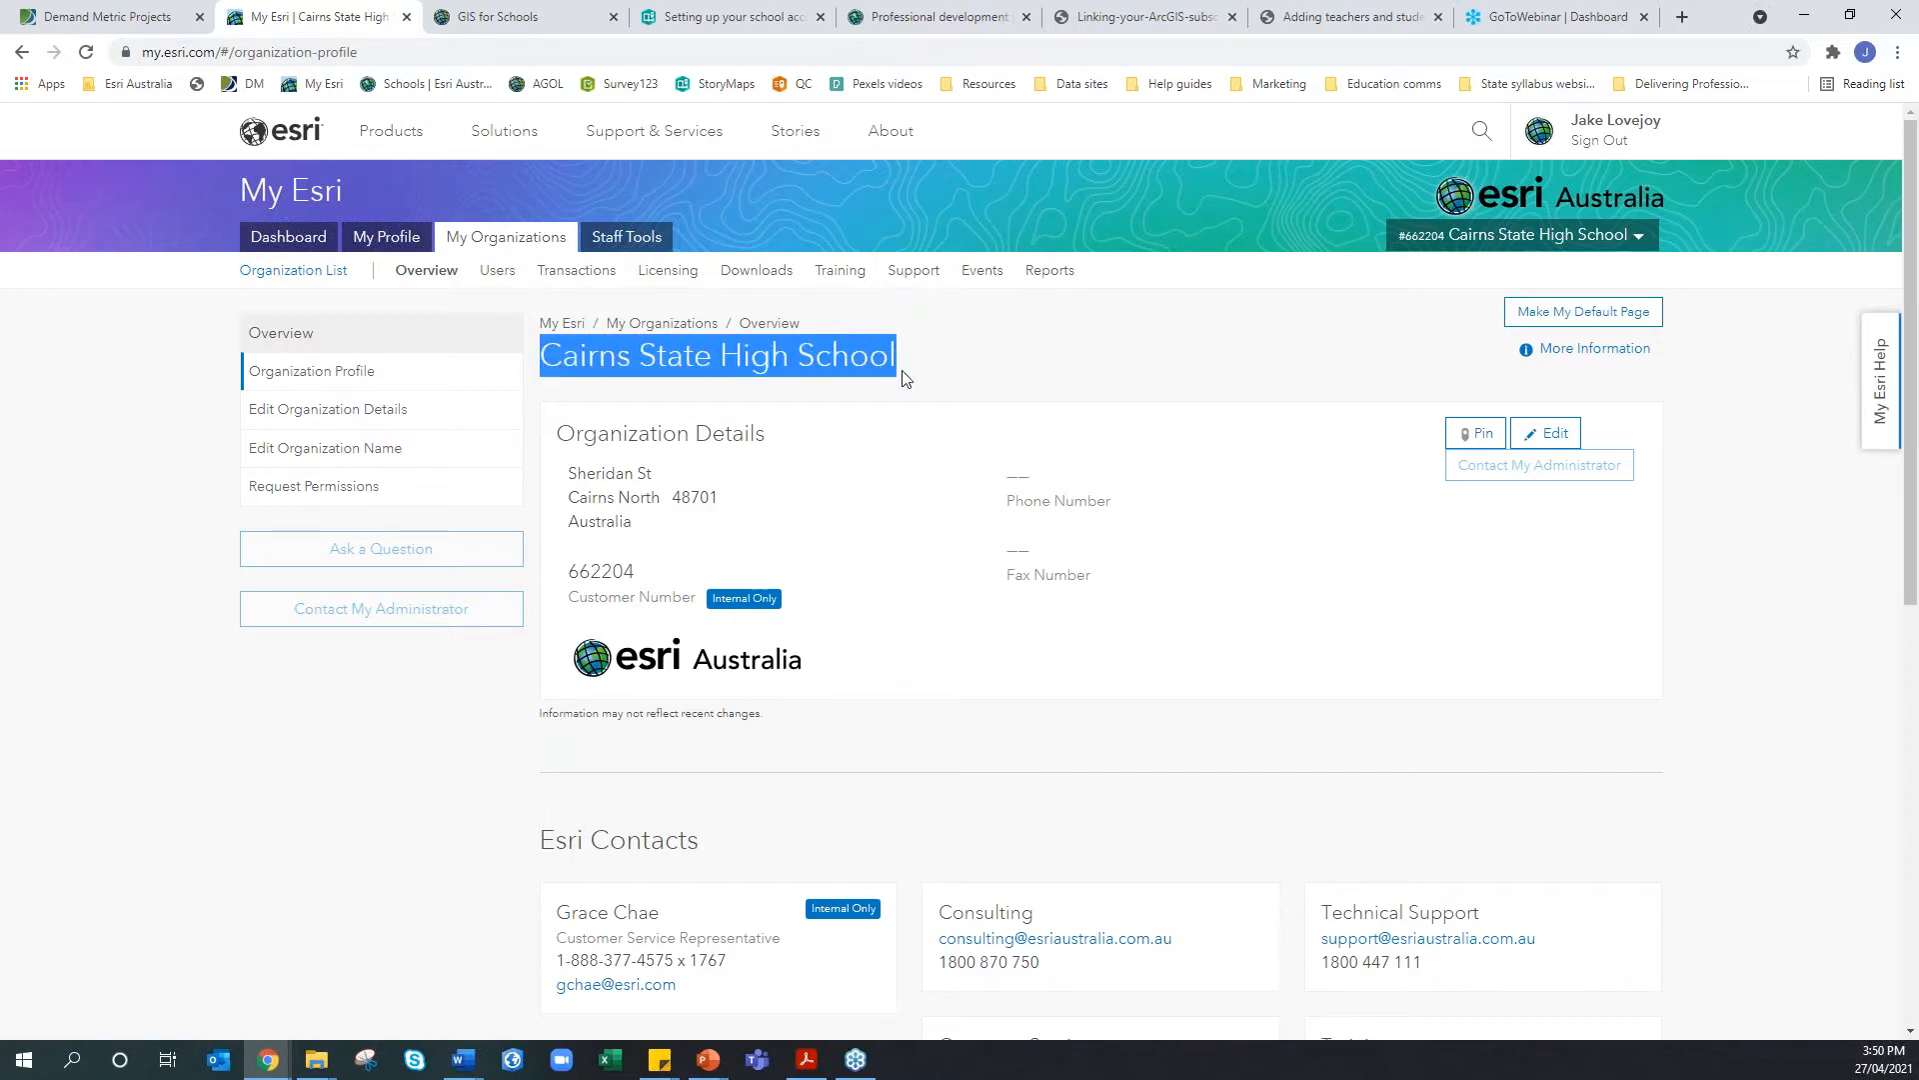
pyautogui.click(904, 377)
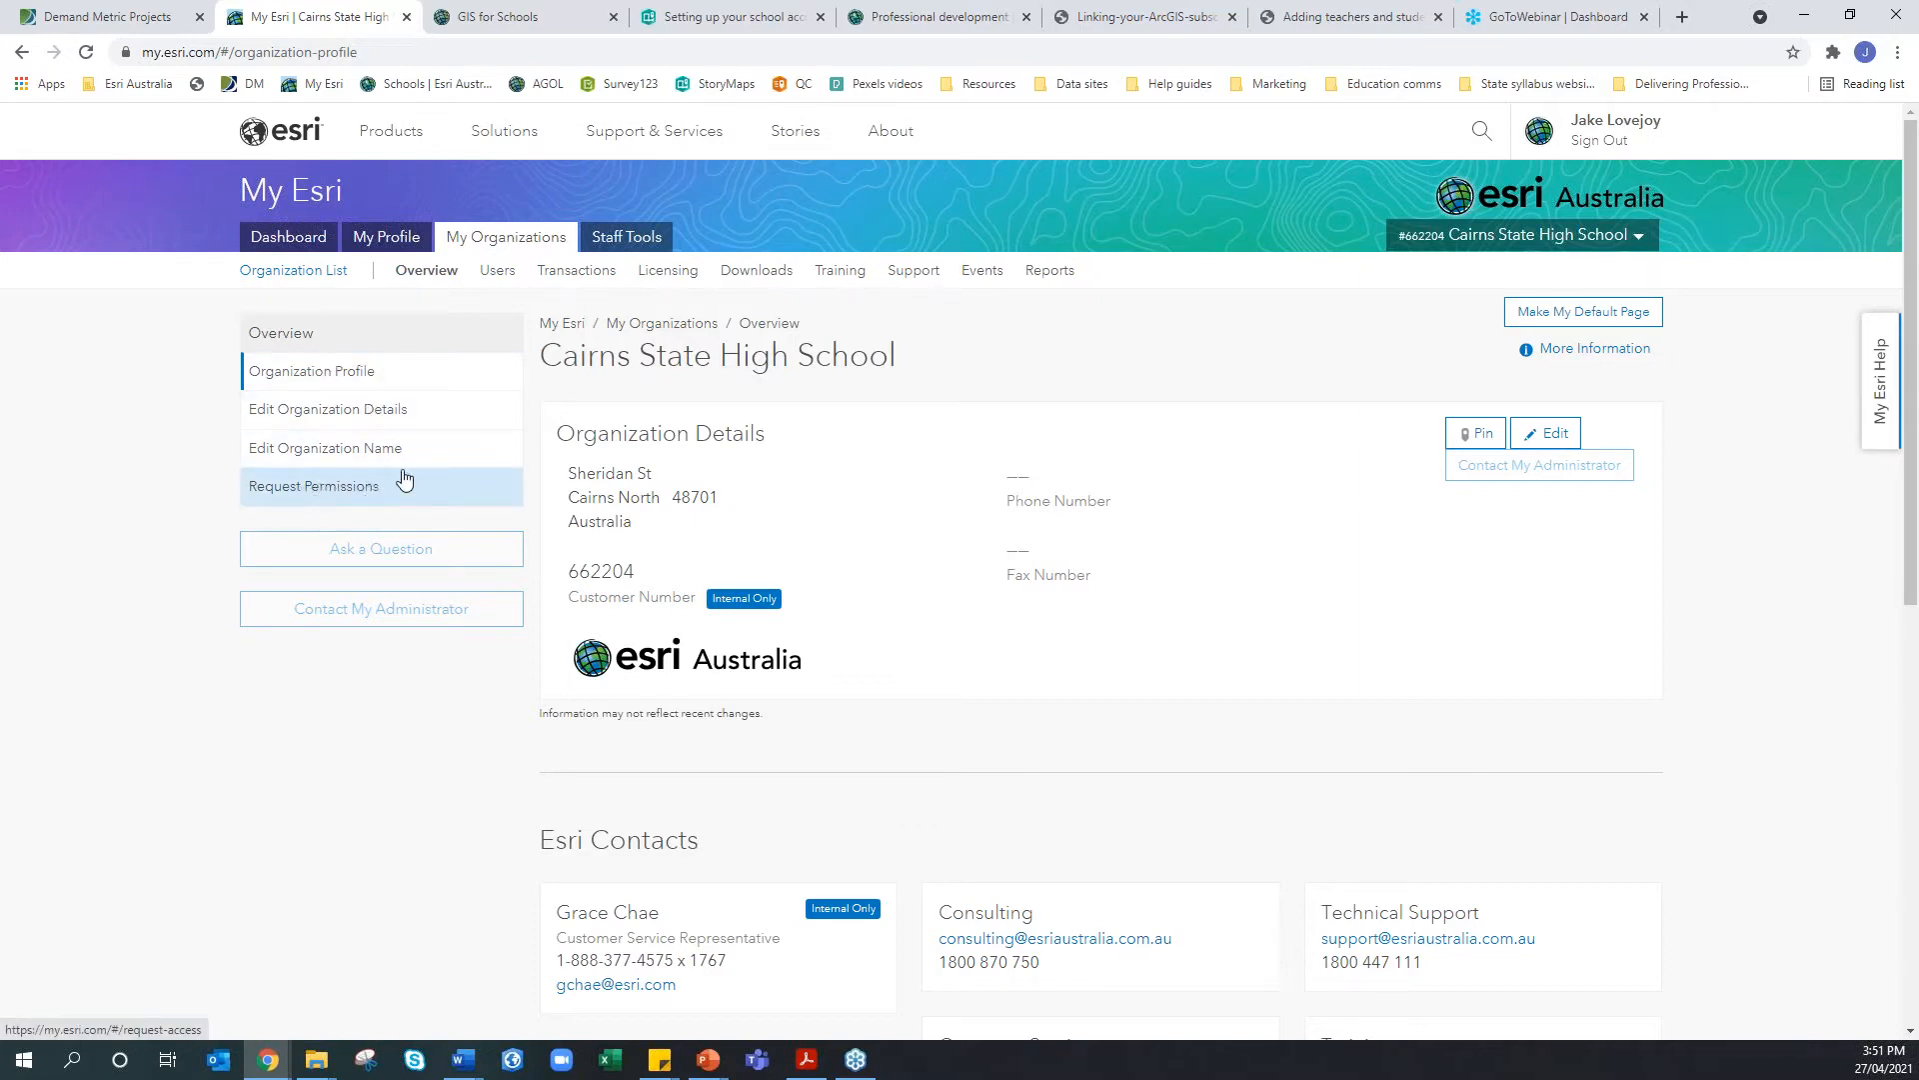
# Bring up the Request Permissions form from the sidebar and scroll through its fields
pyautogui.click(313, 487)
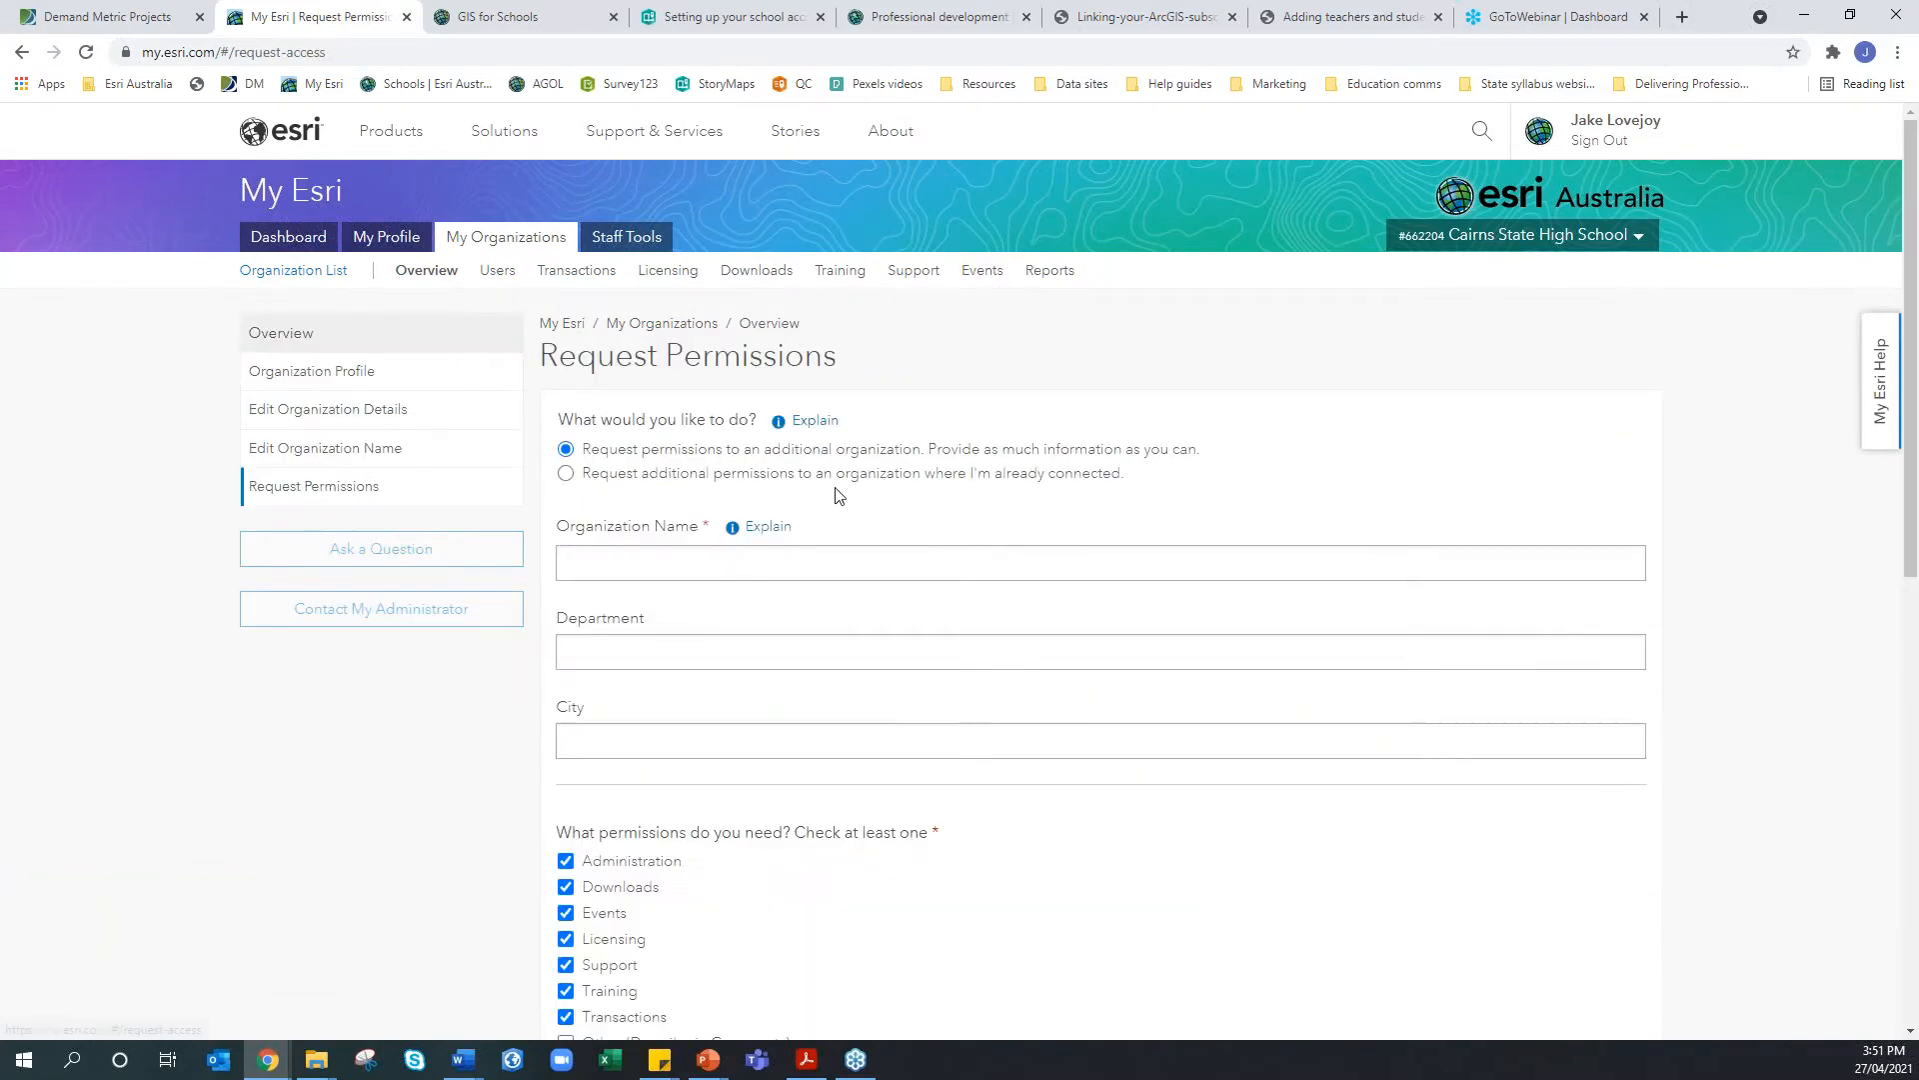
pyautogui.scroll(-5, 810, 791)
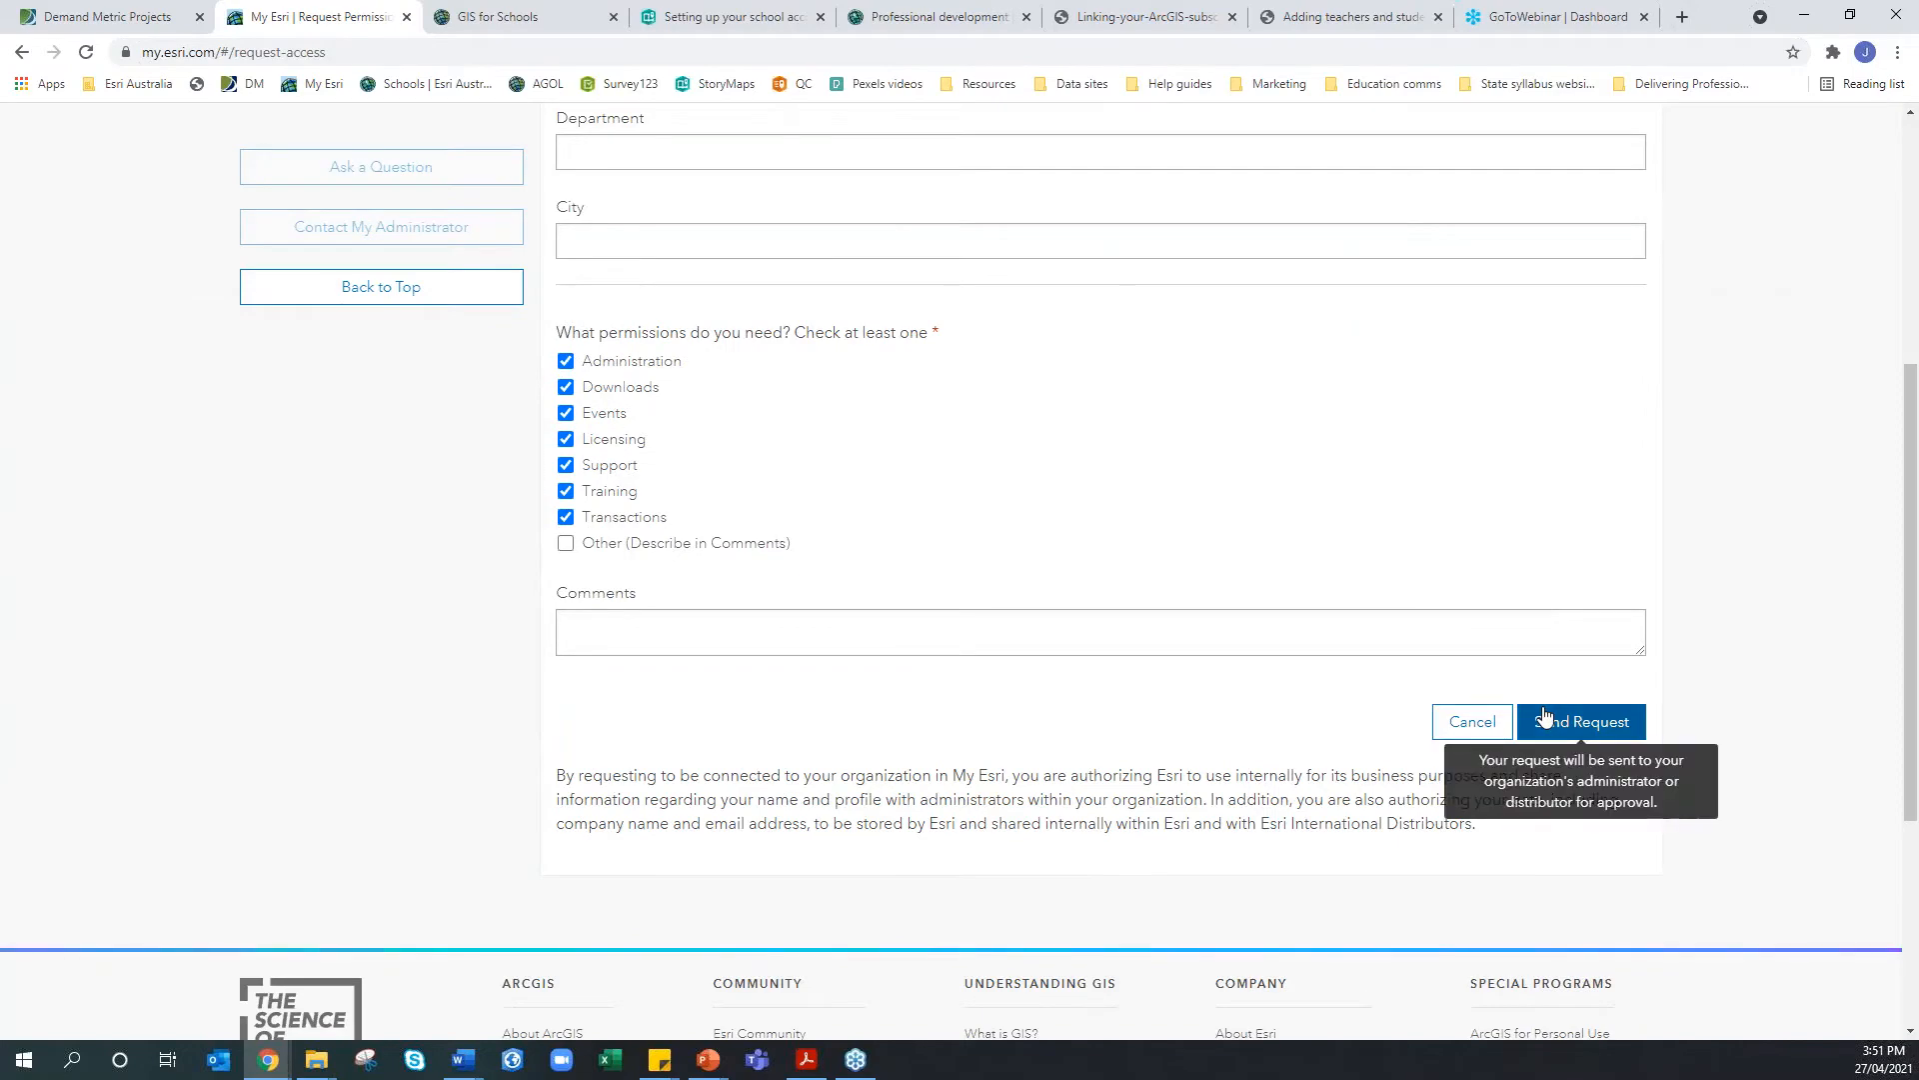
pyautogui.scroll(5, 1544, 716)
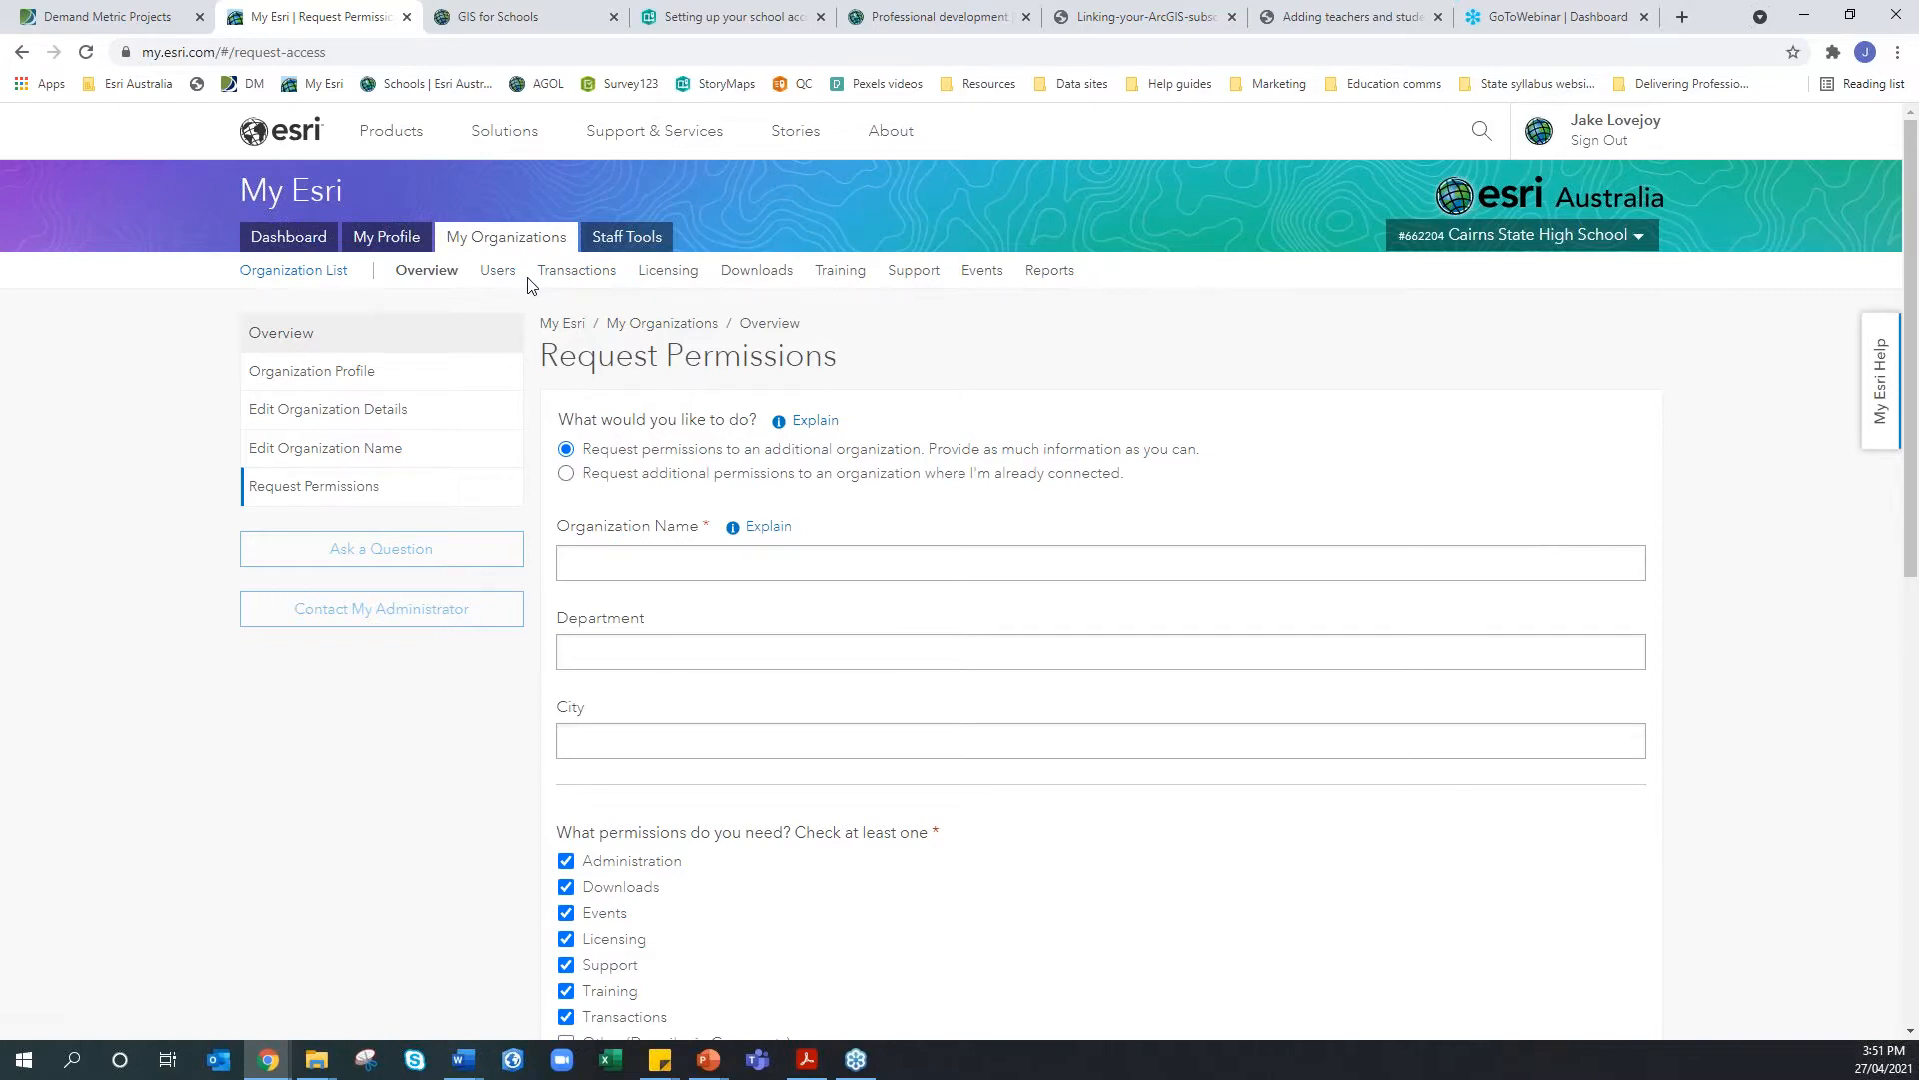
# Review the Transactions order history and its $0.00 order amount, then view the Licensing summary
pyautogui.click(580, 271)
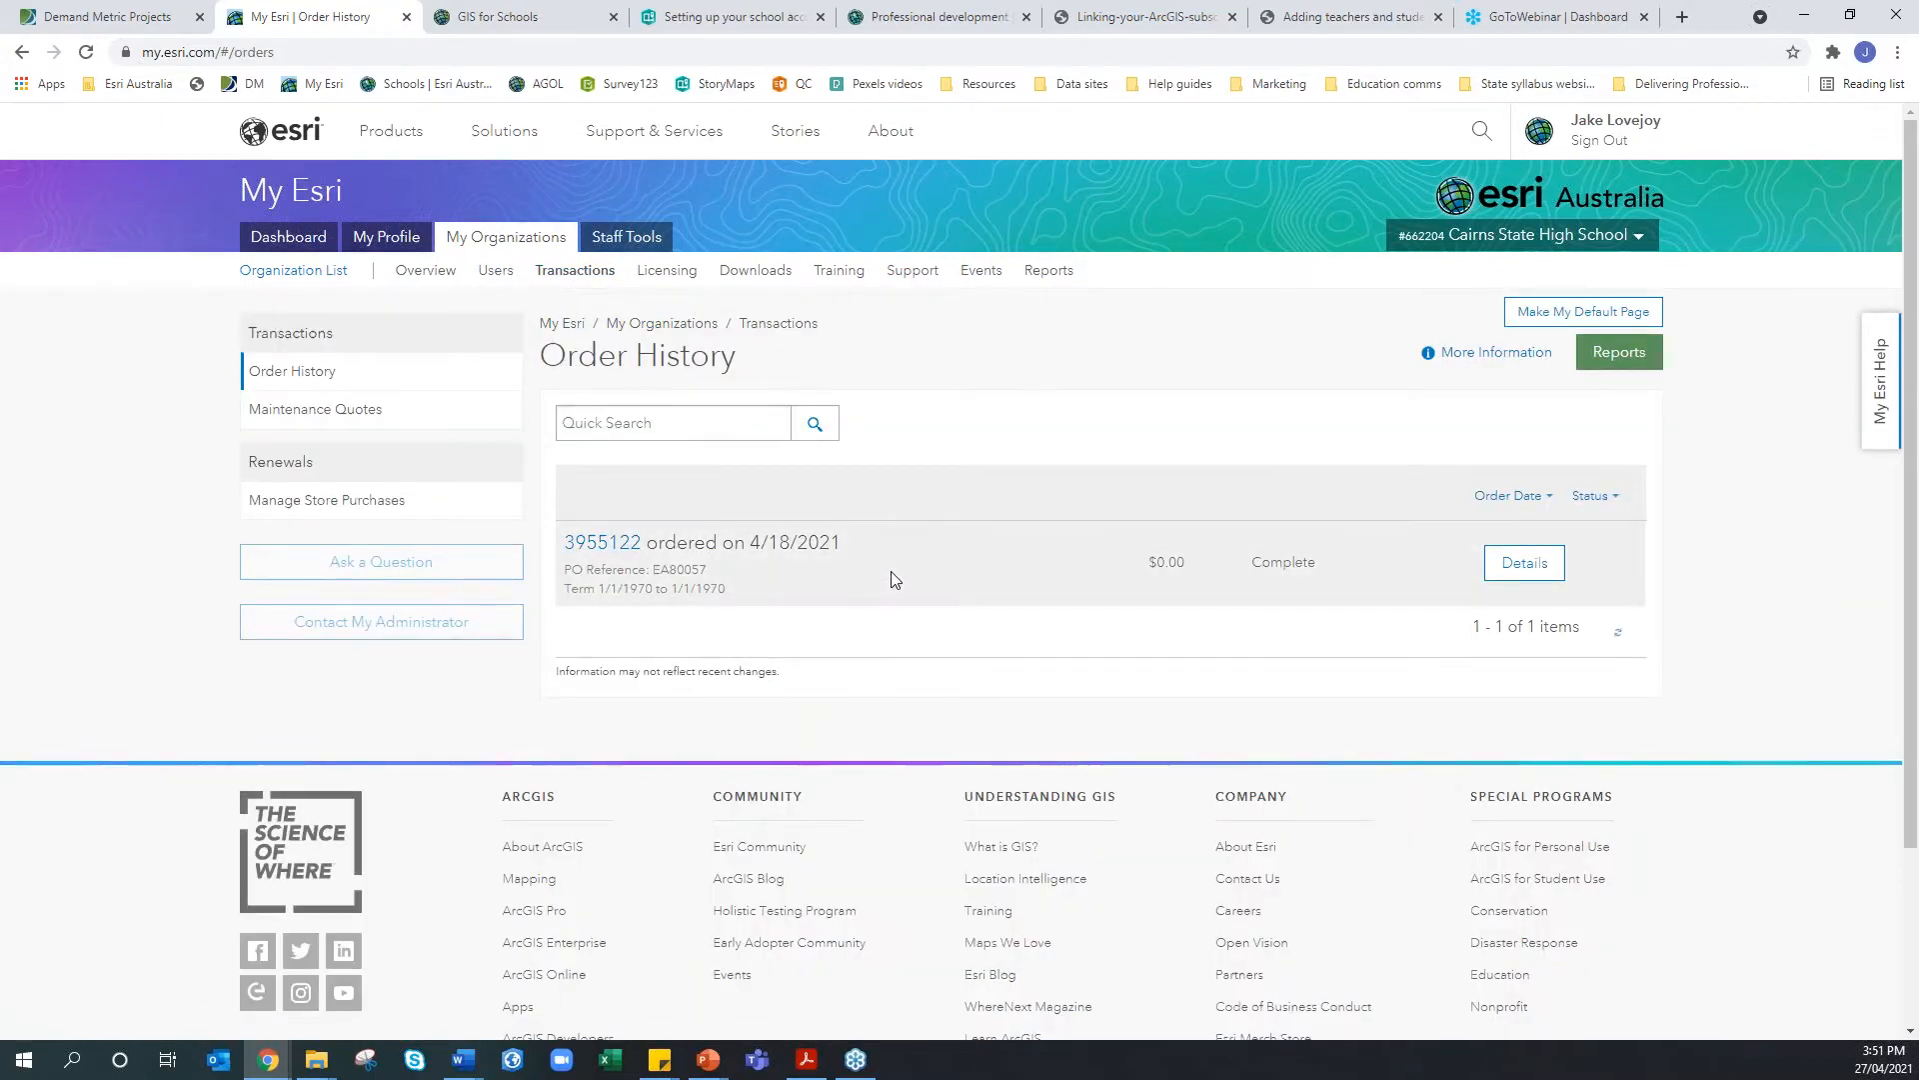
pyautogui.doubleClick(1150, 562)
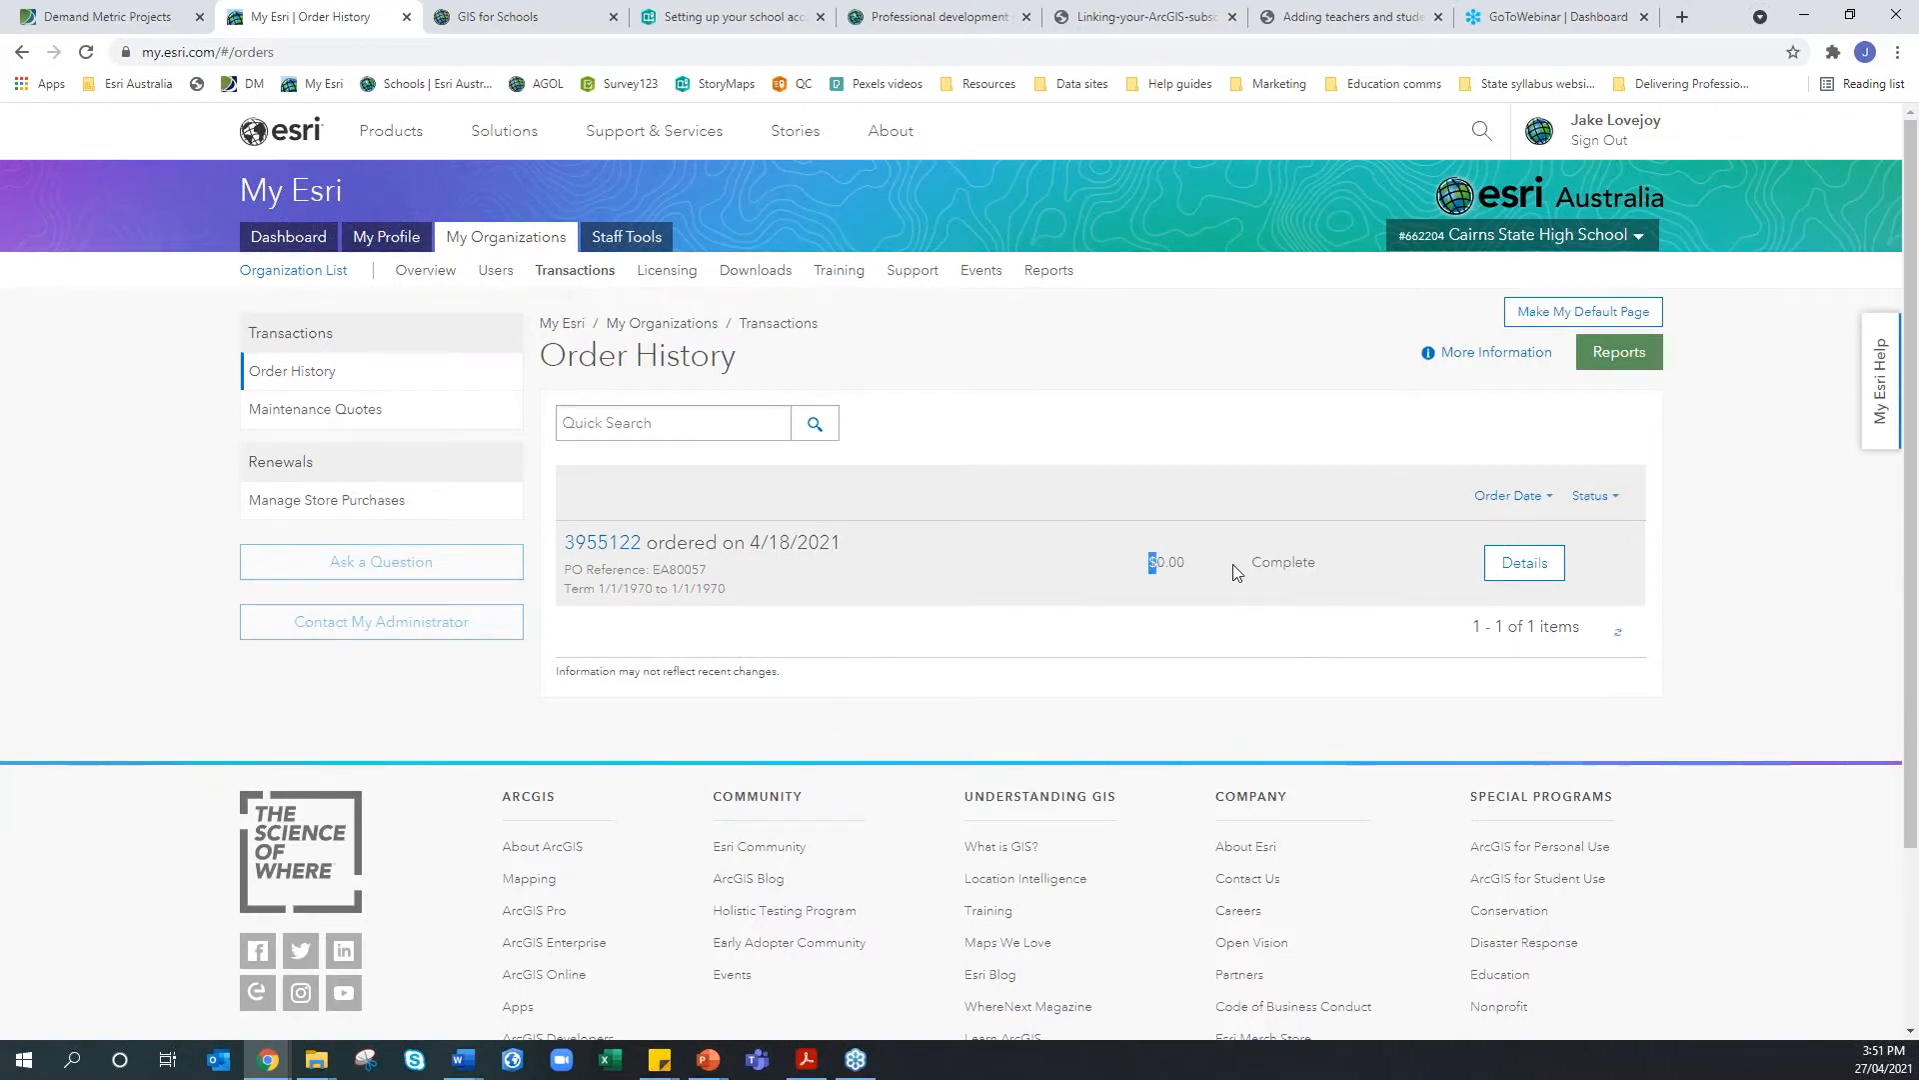
pyautogui.moveTo(1149, 562); pyautogui.dragTo(1232, 563)
pyautogui.click(1174, 603)
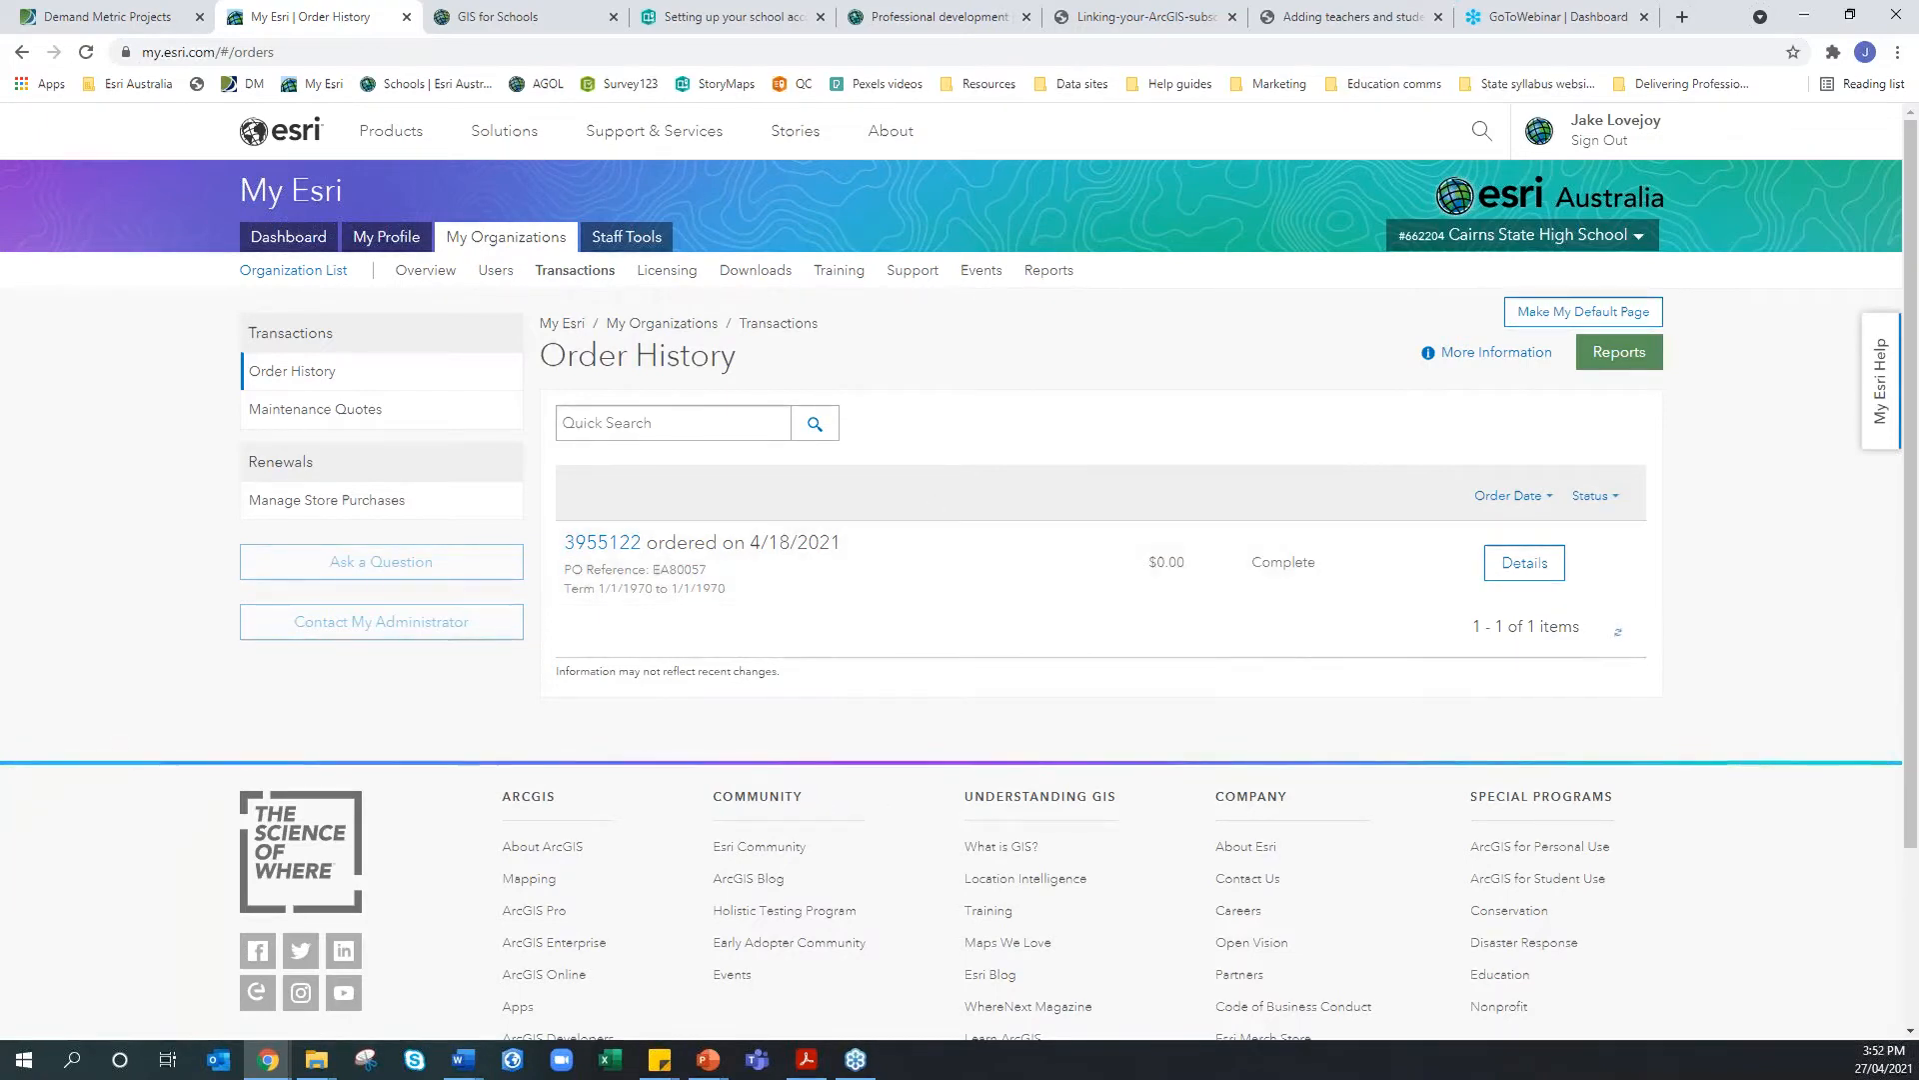
pyautogui.click(681, 275)
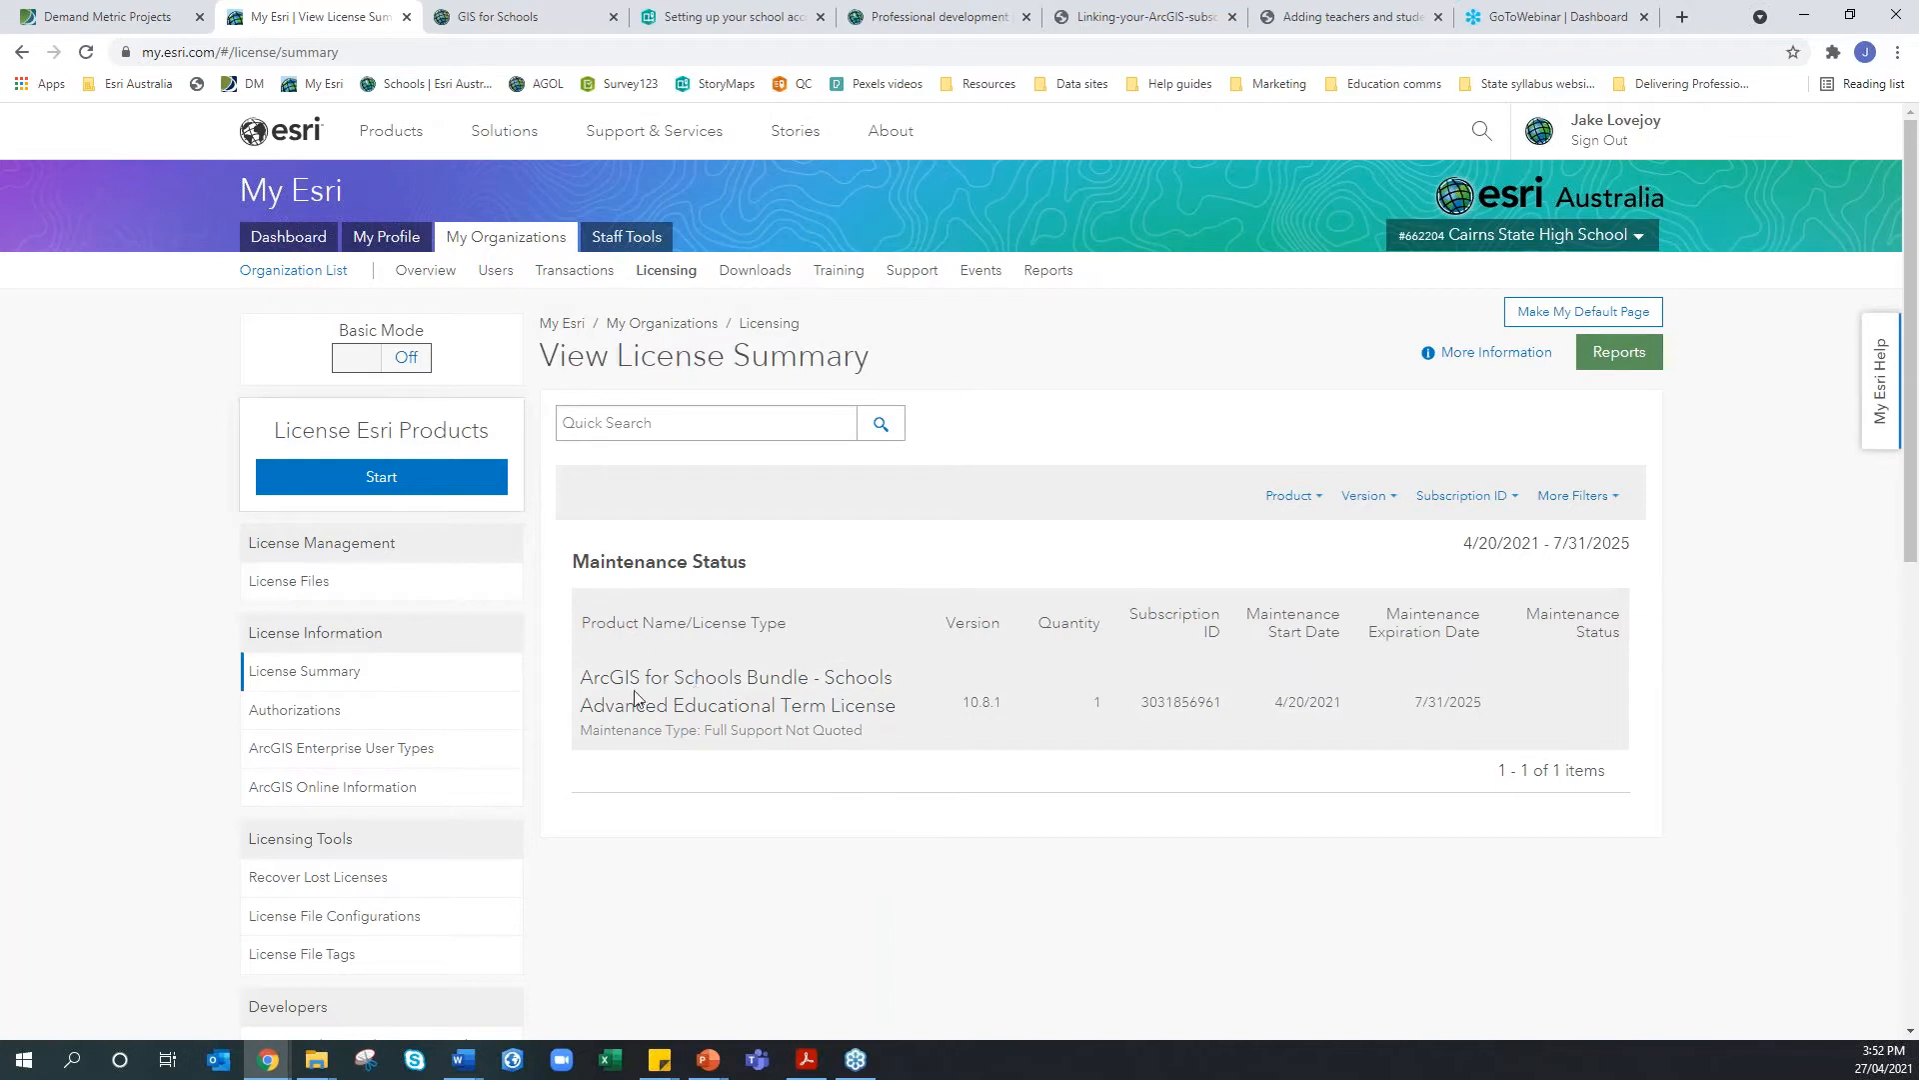
# Highlight the ArcGIS for Schools Bundle Advanced license name, view the ArcGIS Online overview, then open Downloads
pyautogui.moveTo(583, 681); pyautogui.dragTo(812, 685)
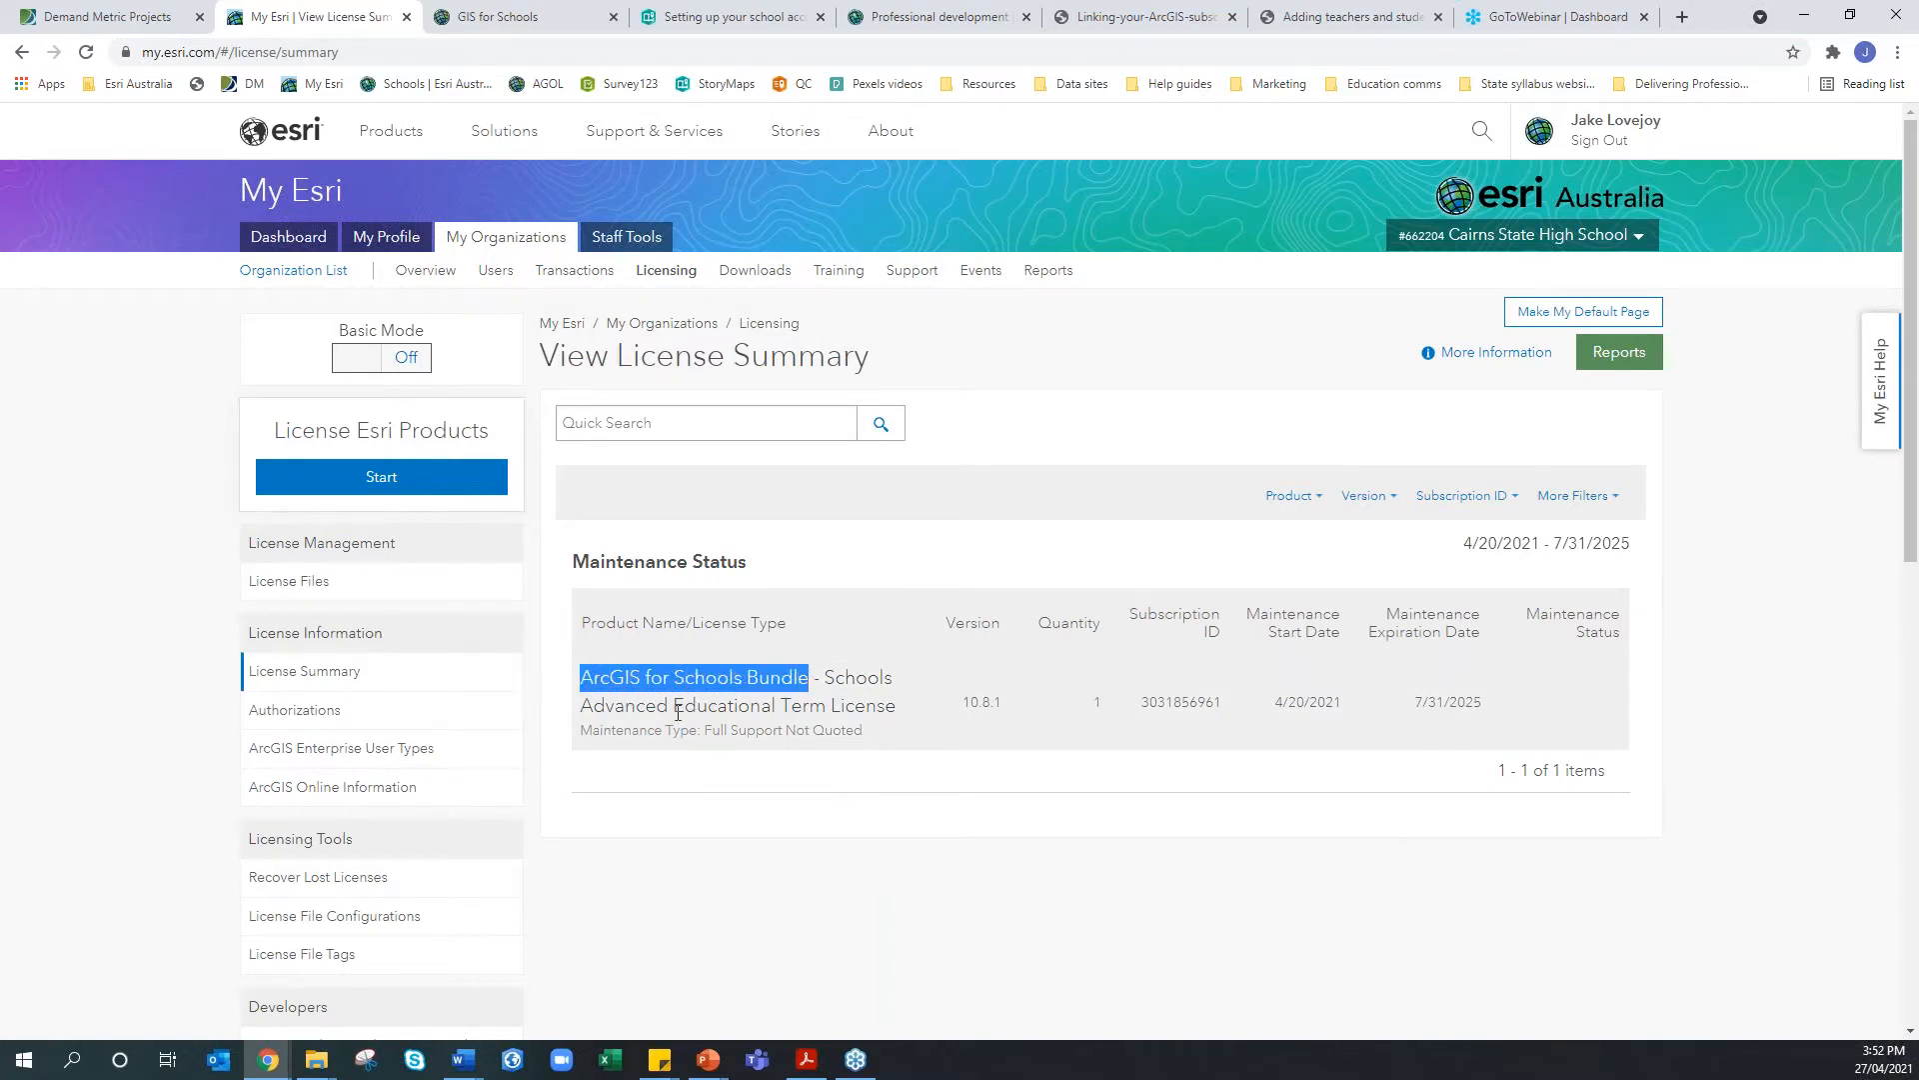
pyautogui.moveTo(670, 708); pyautogui.dragTo(585, 705)
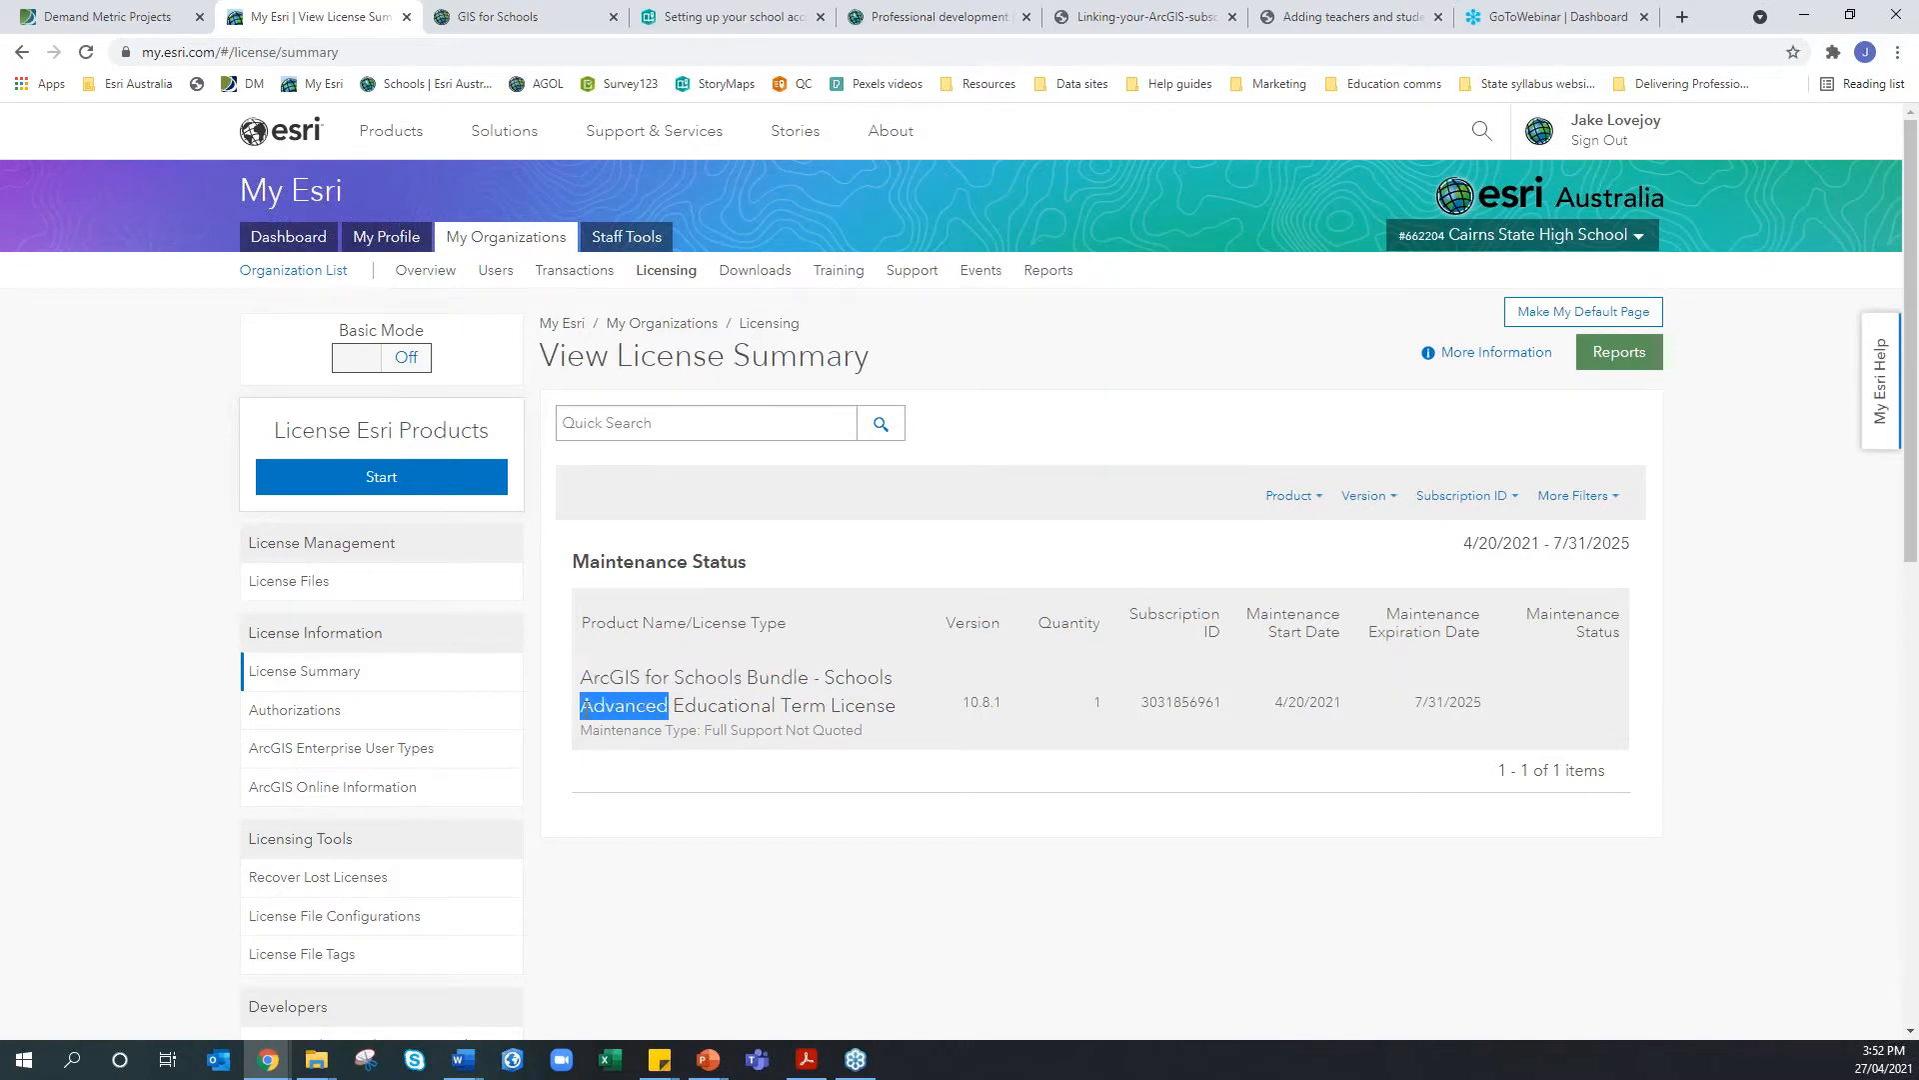
pyautogui.click(800, 776)
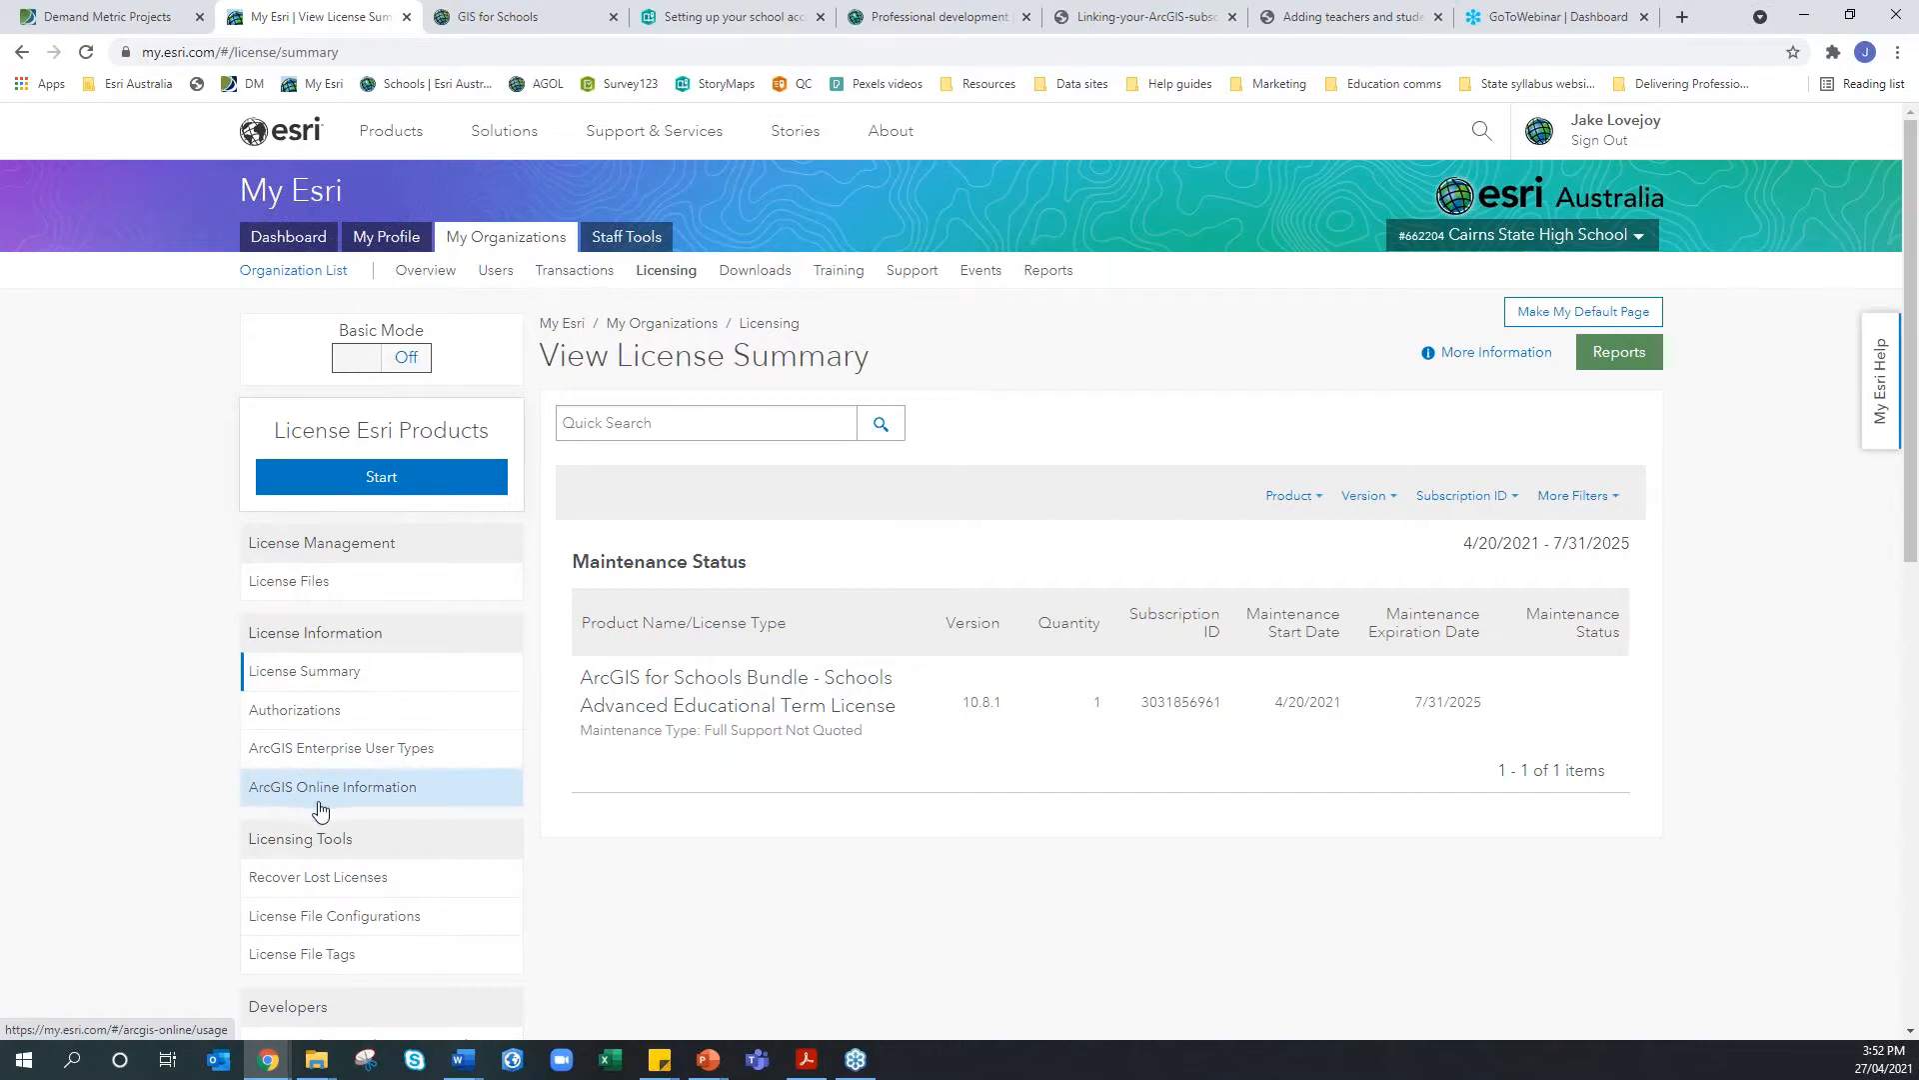
pyautogui.click(407, 795)
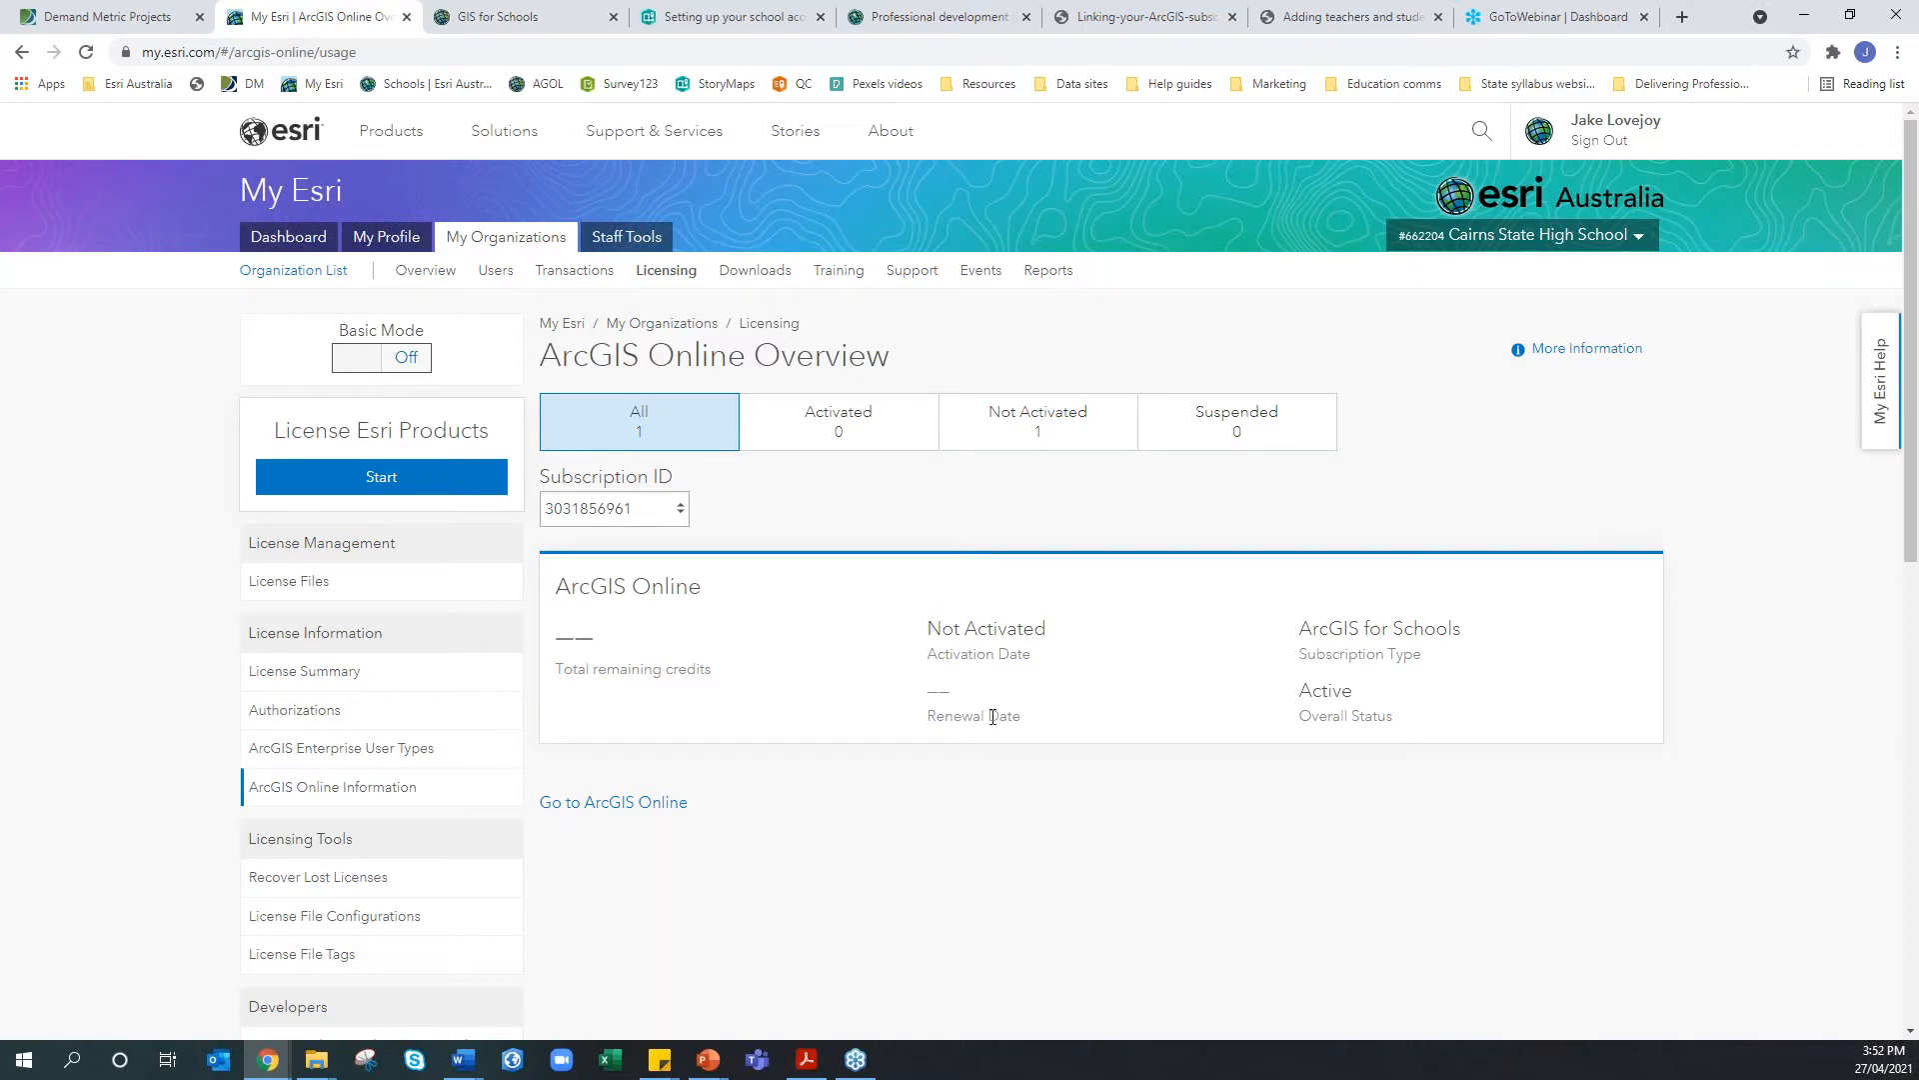
pyautogui.click(776, 276)
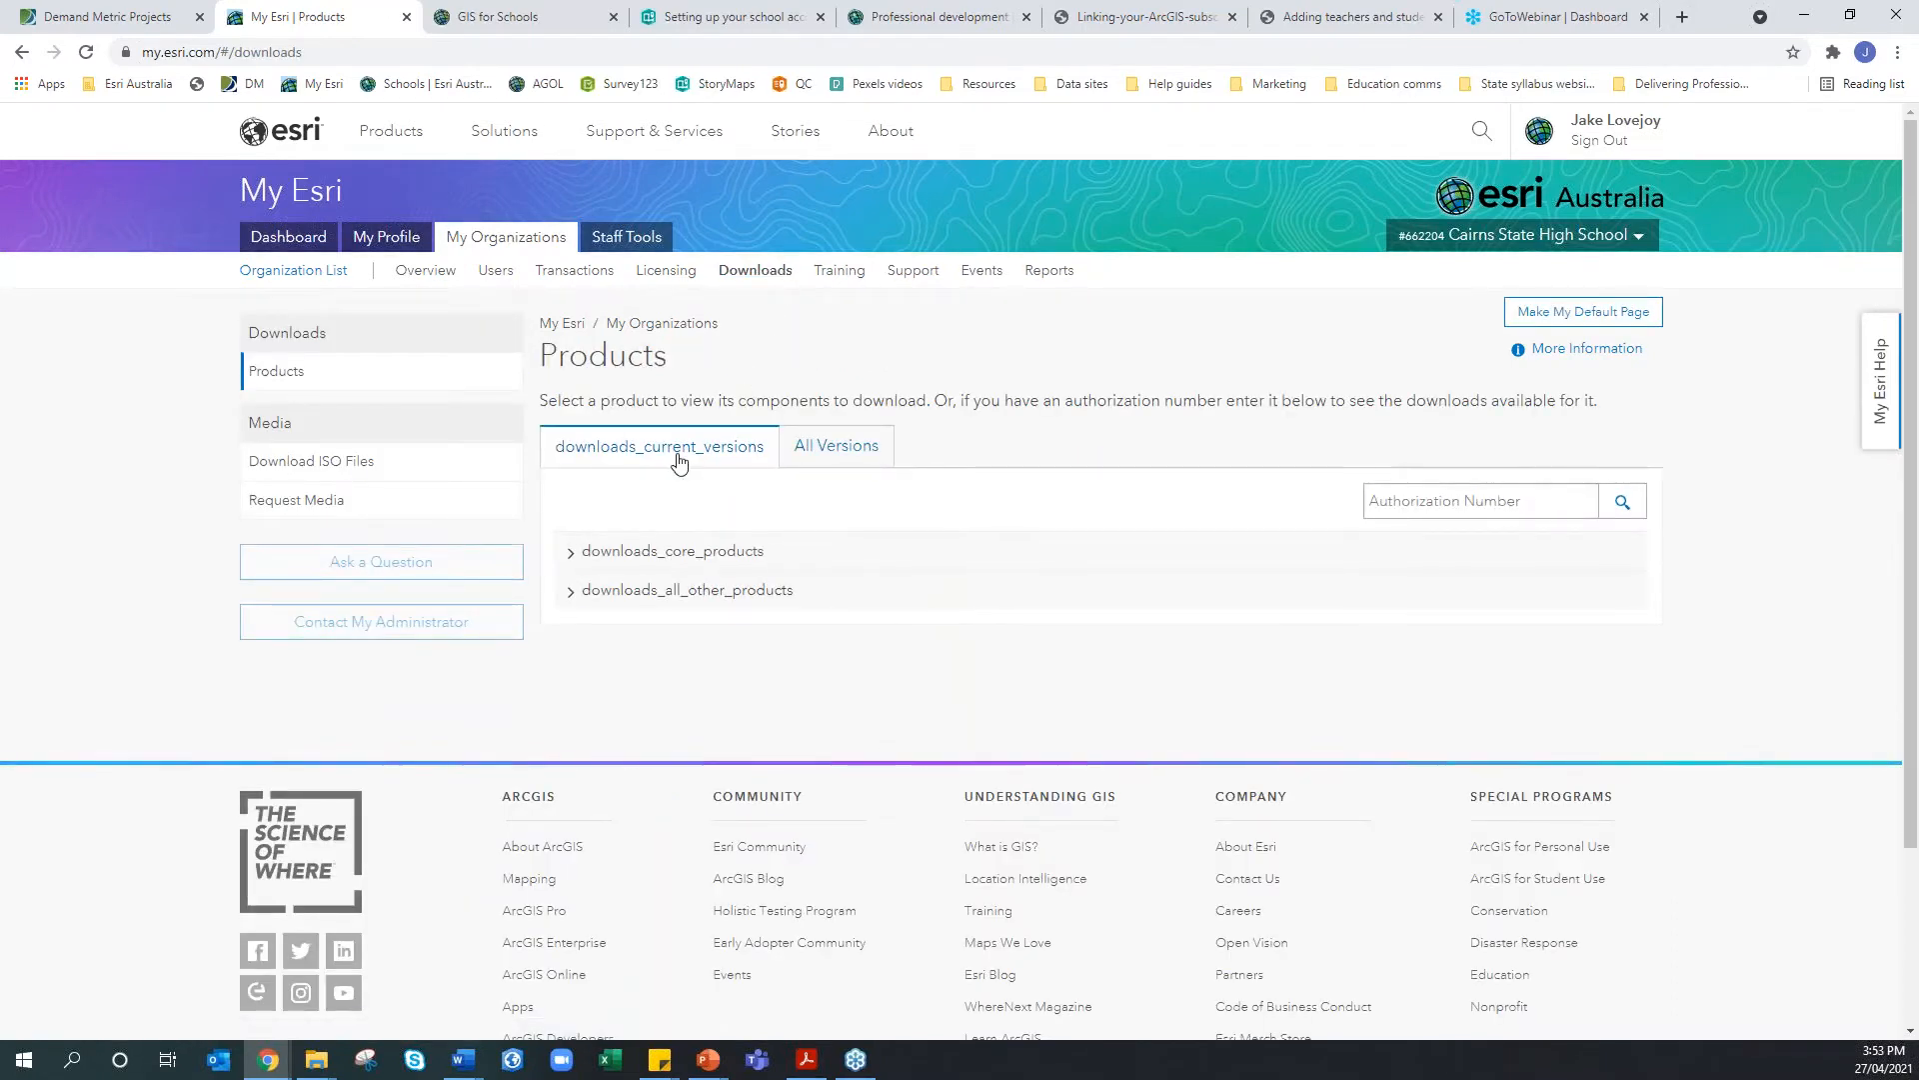
# Expand the core products and all other products groups on the Downloads page
pyautogui.click(574, 558)
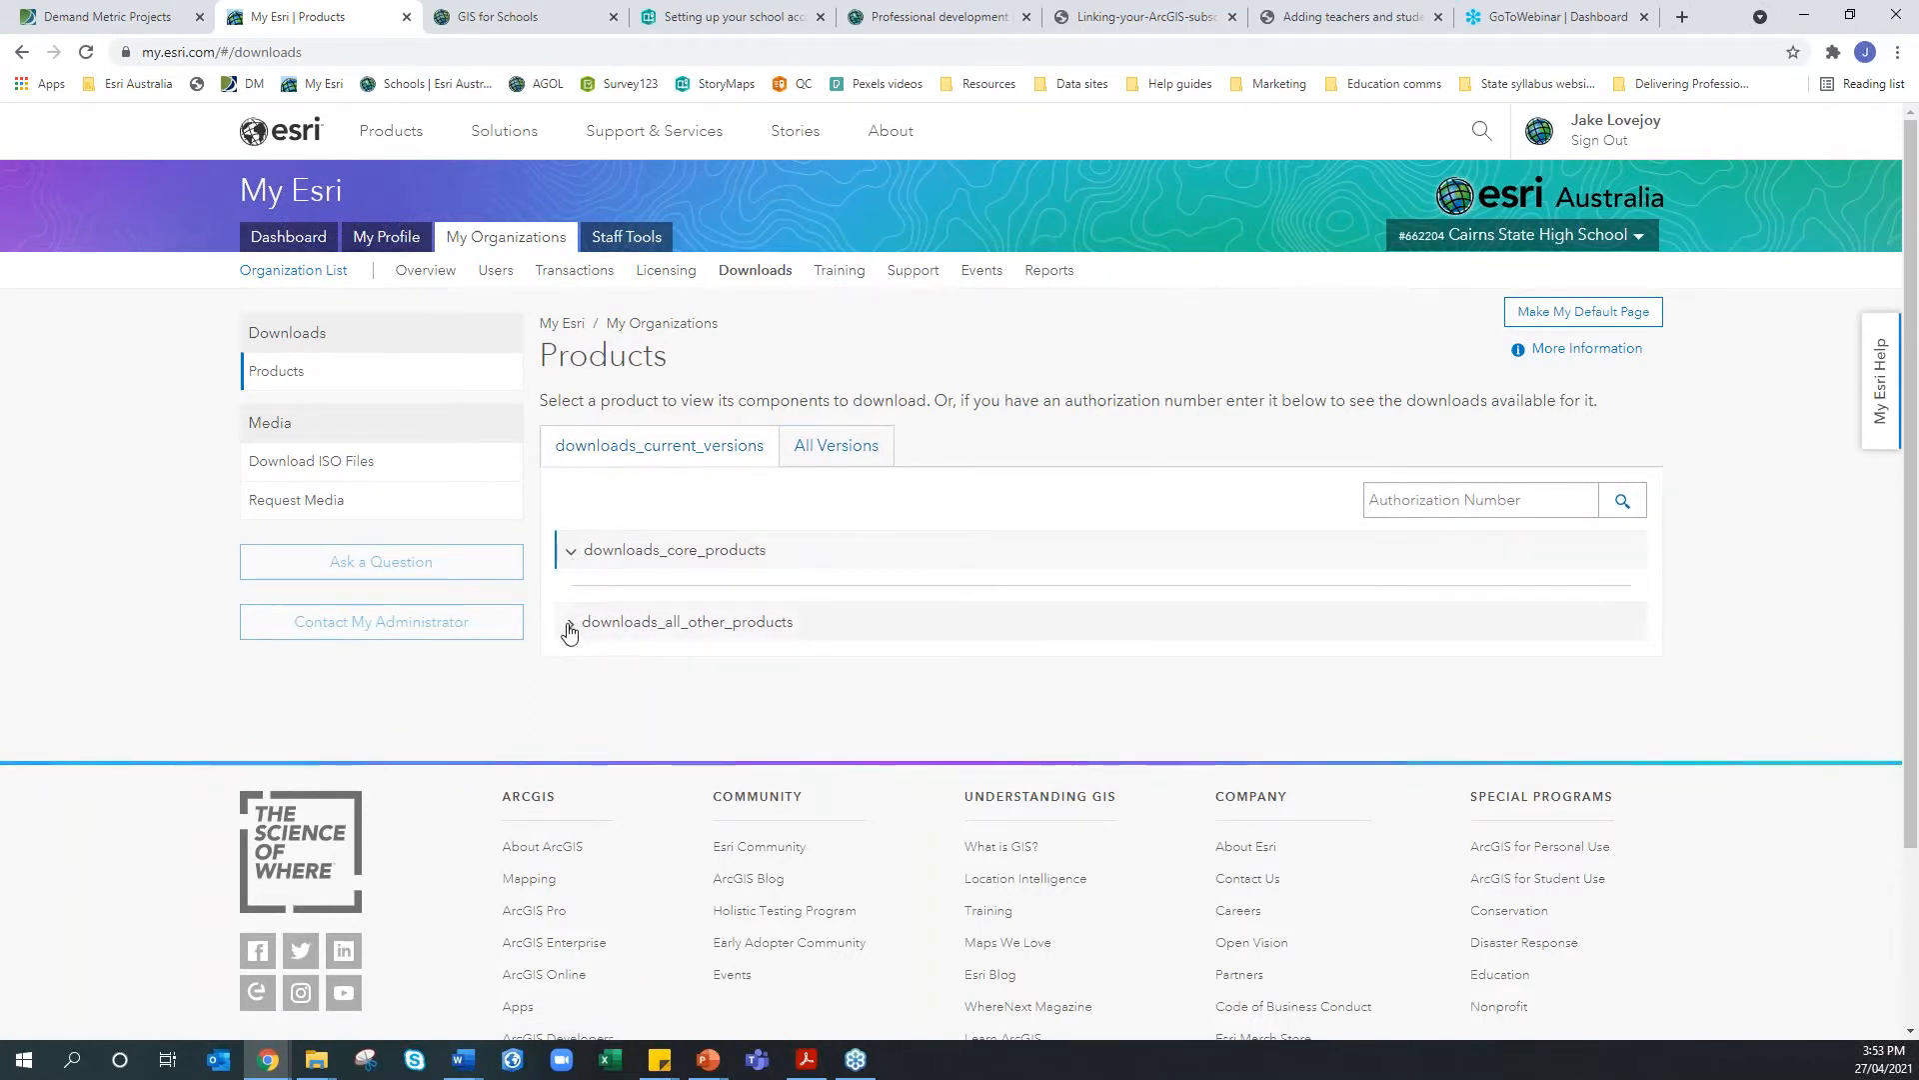
pyautogui.click(571, 623)
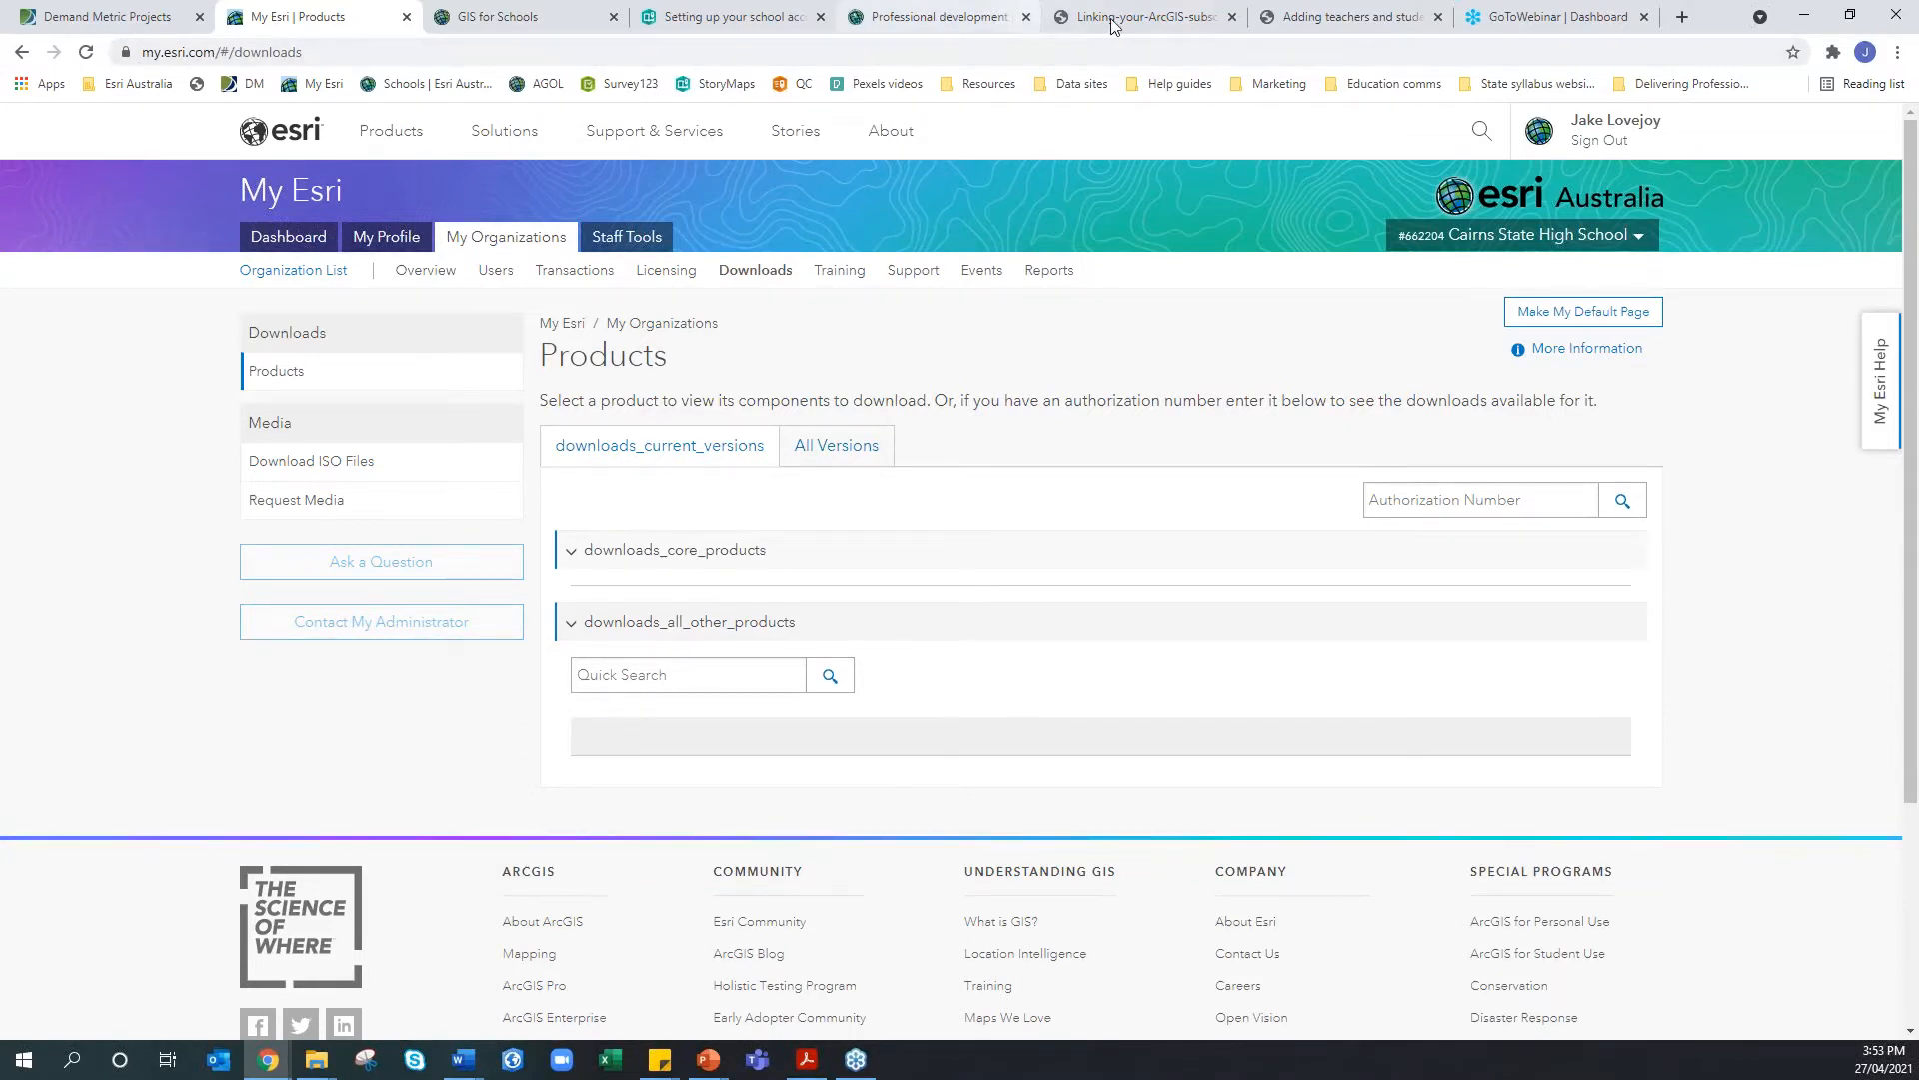
# On the Professional development page, expand 'Setting up your school's subscription' resources
pyautogui.click(935, 17)
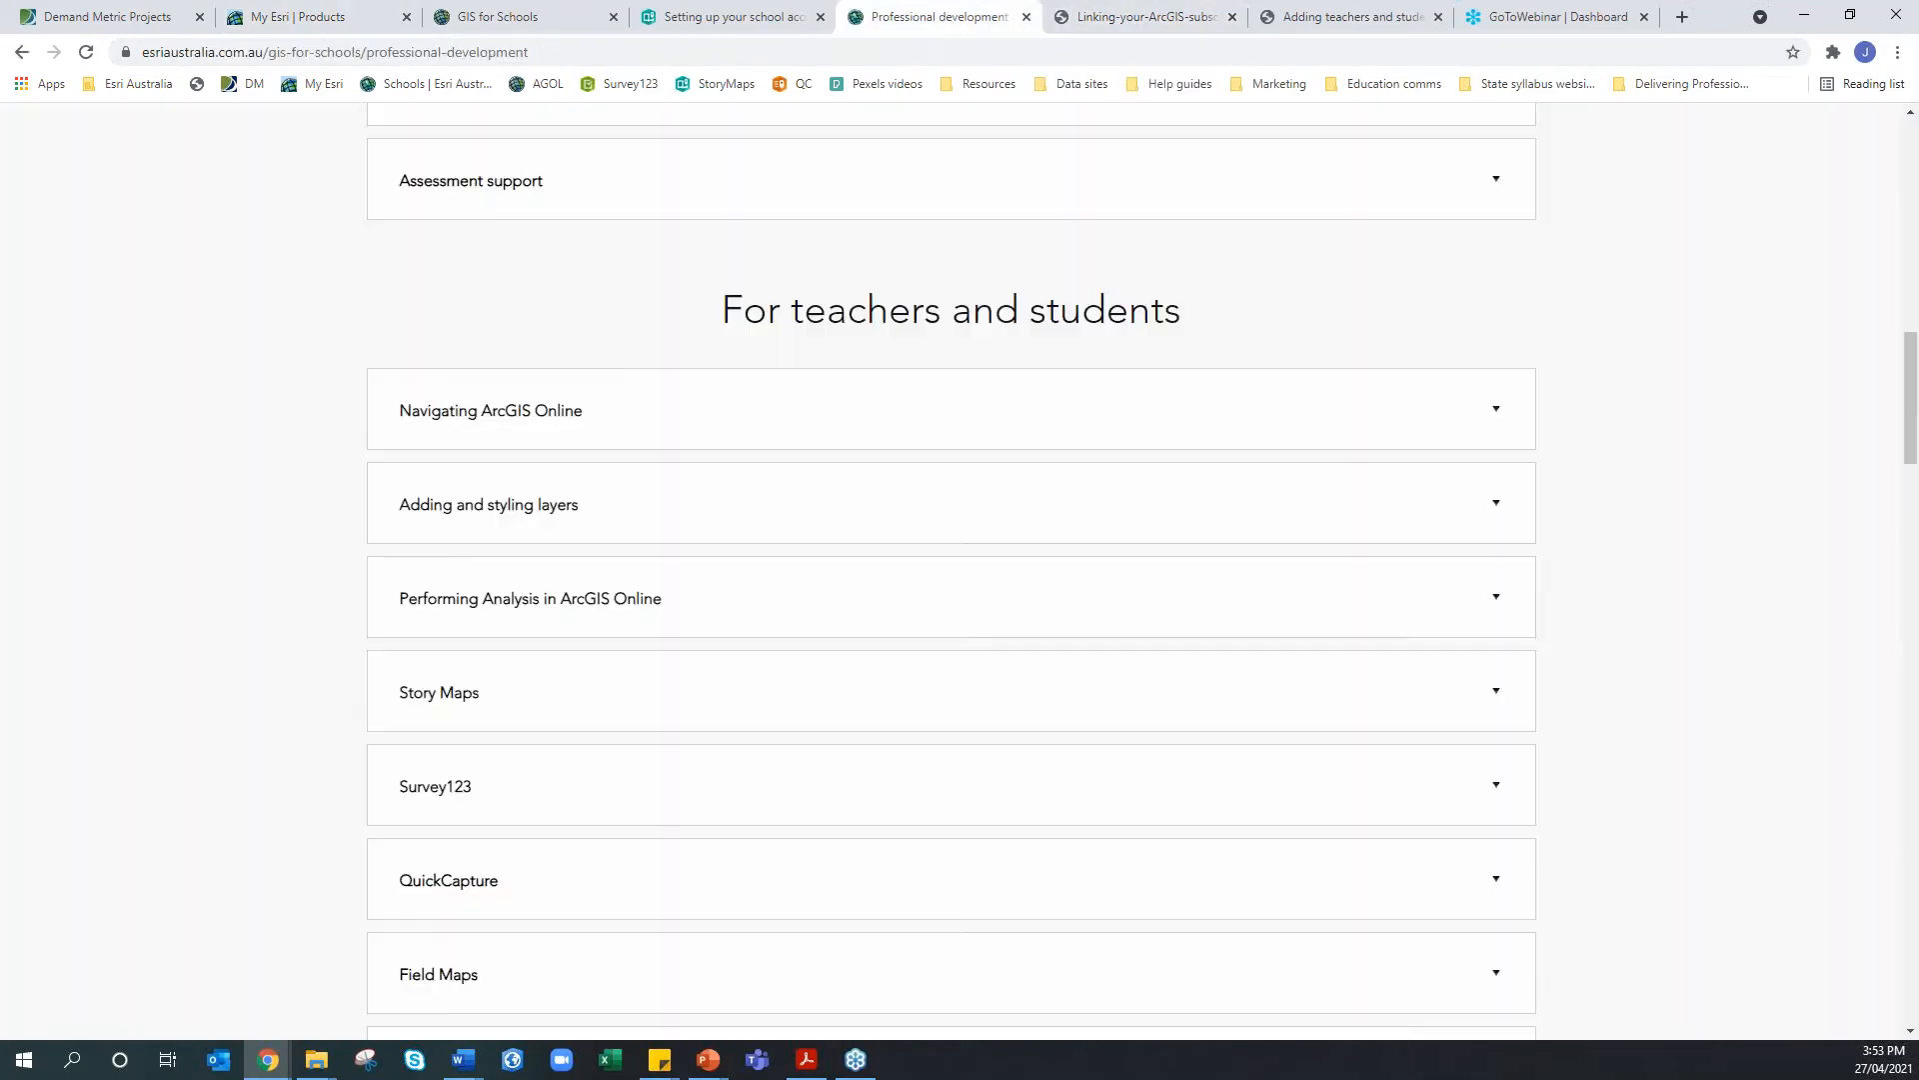
pyautogui.scroll(3, 860, 480)
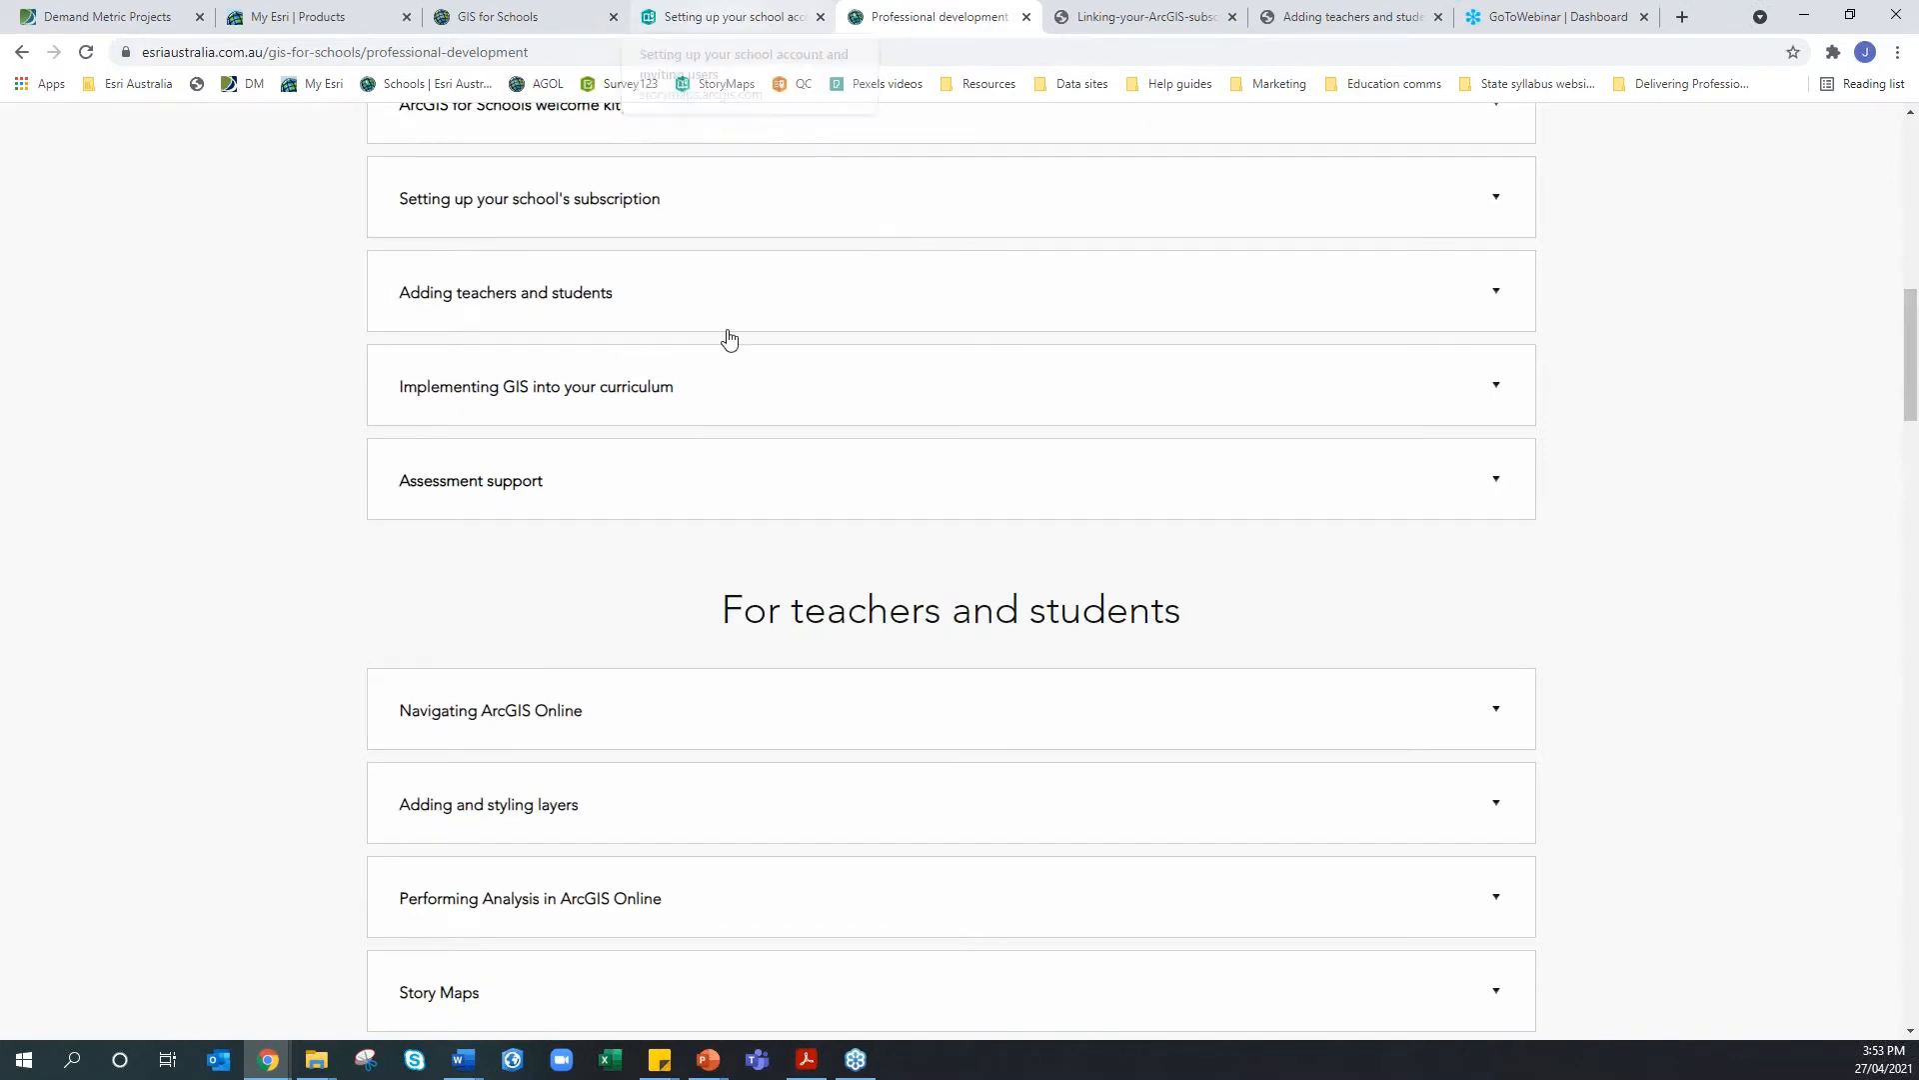
pyautogui.scroll(5, 728, 334)
pyautogui.scroll(-2, 708, 428)
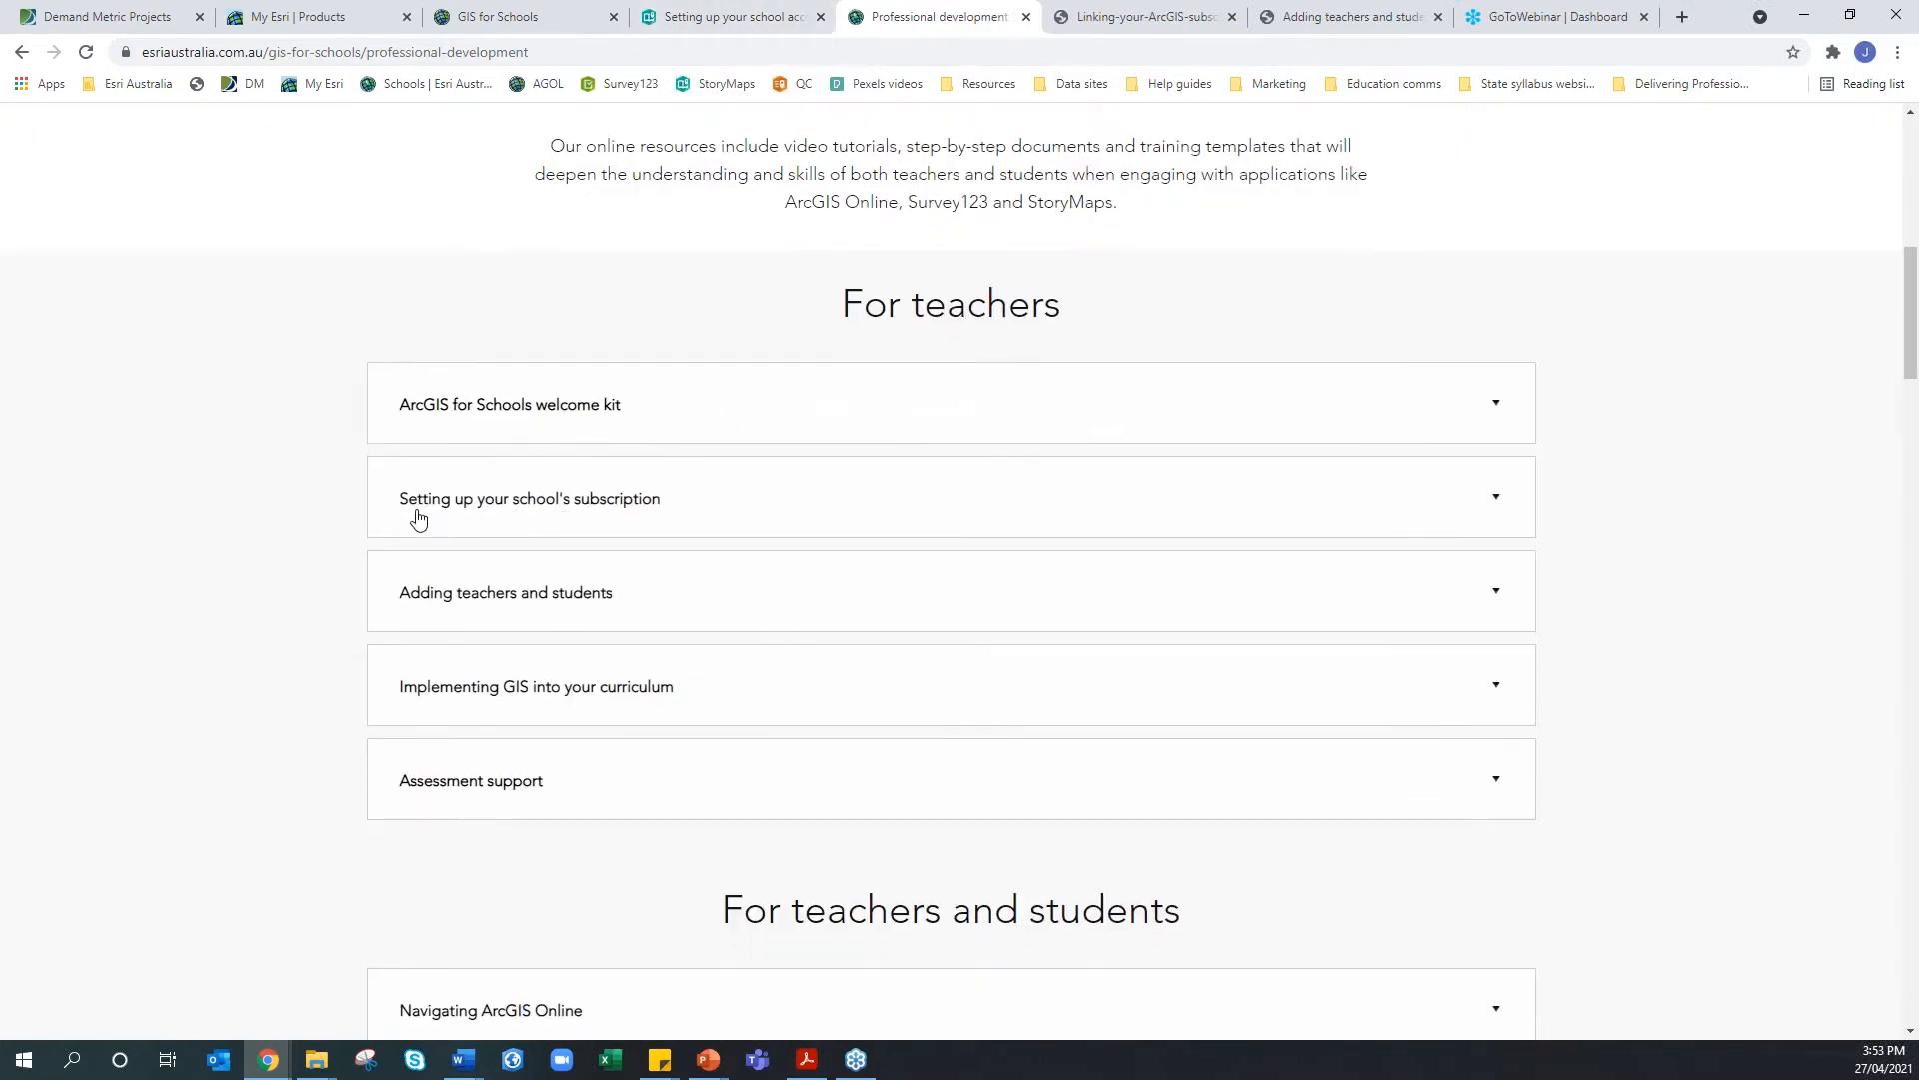
pyautogui.click(627, 518)
pyautogui.scroll(-1, 625, 519)
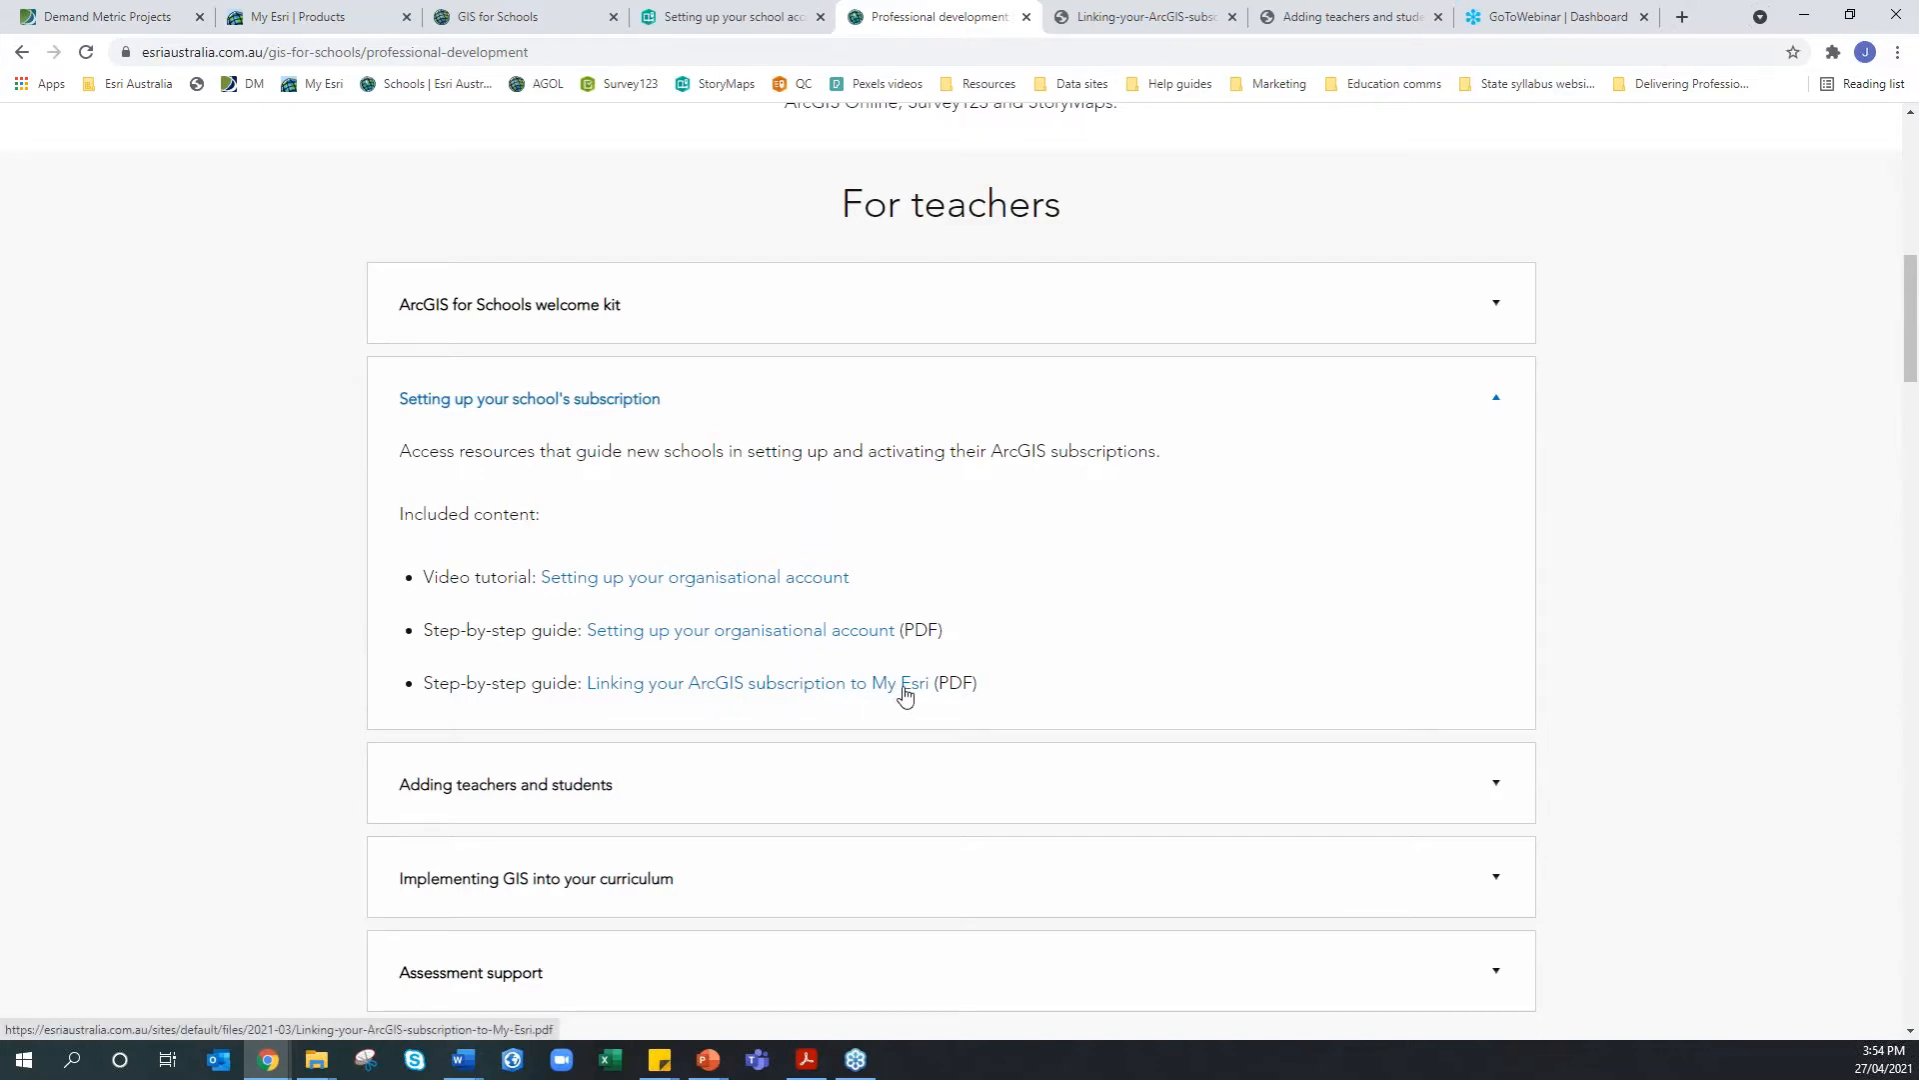
# Scroll through the linking-to-My-Esri PDF guide, then return to the GIS for Schools home page
pyautogui.click(1098, 22)
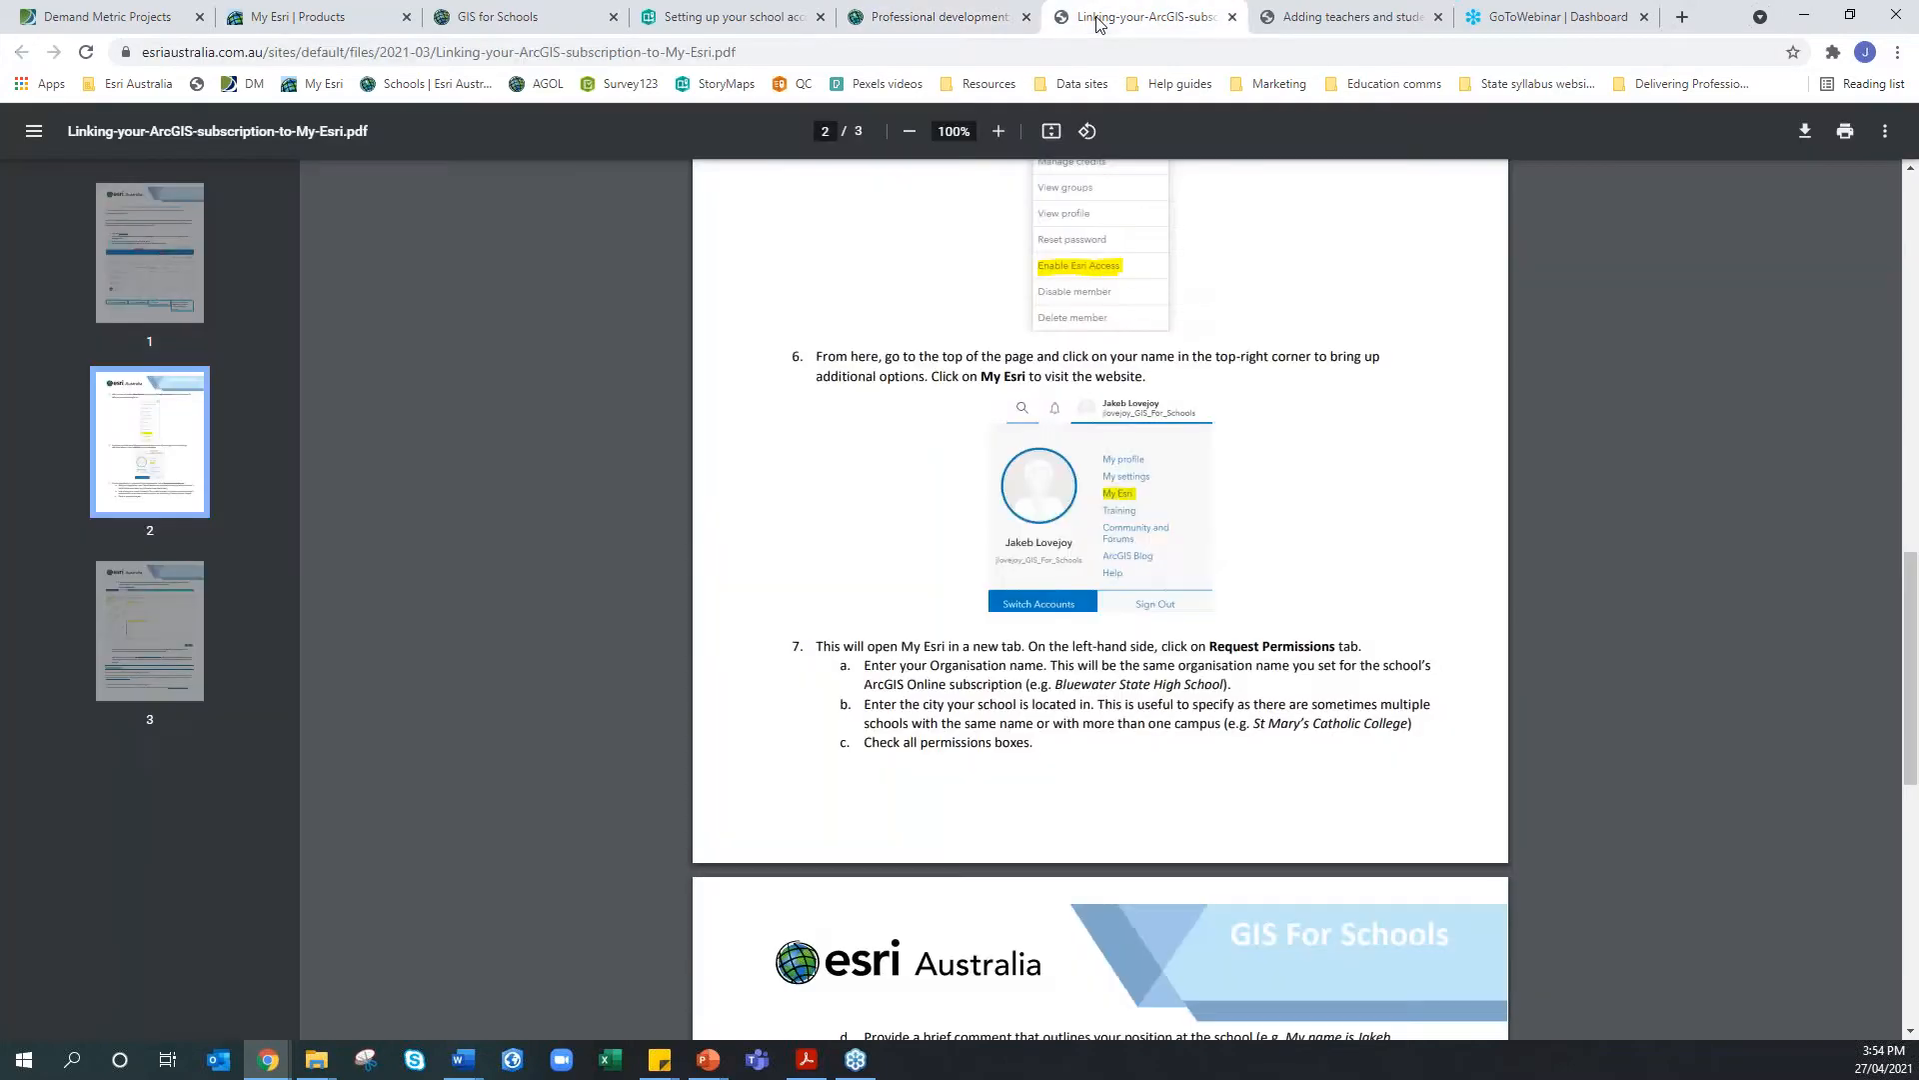
pyautogui.scroll(14, 925, 566)
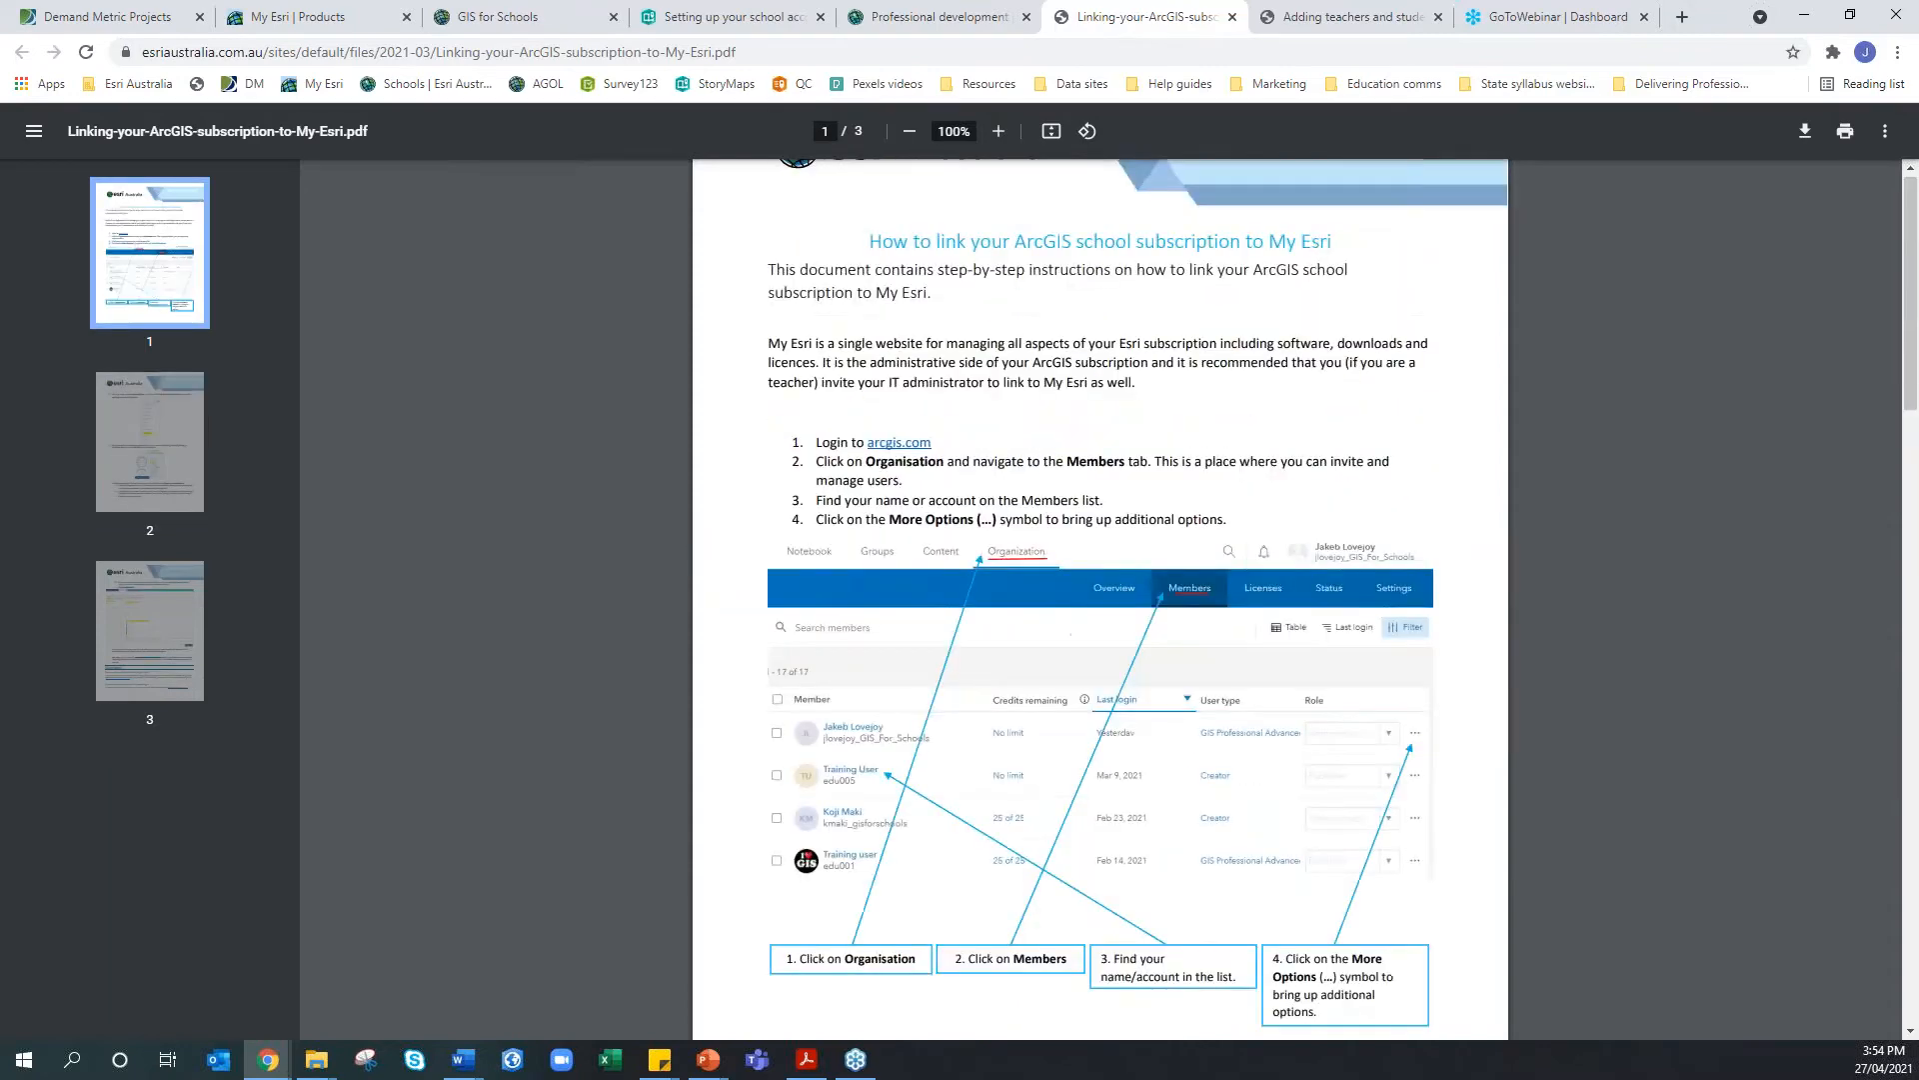
pyautogui.scroll(-20, 1099, 600)
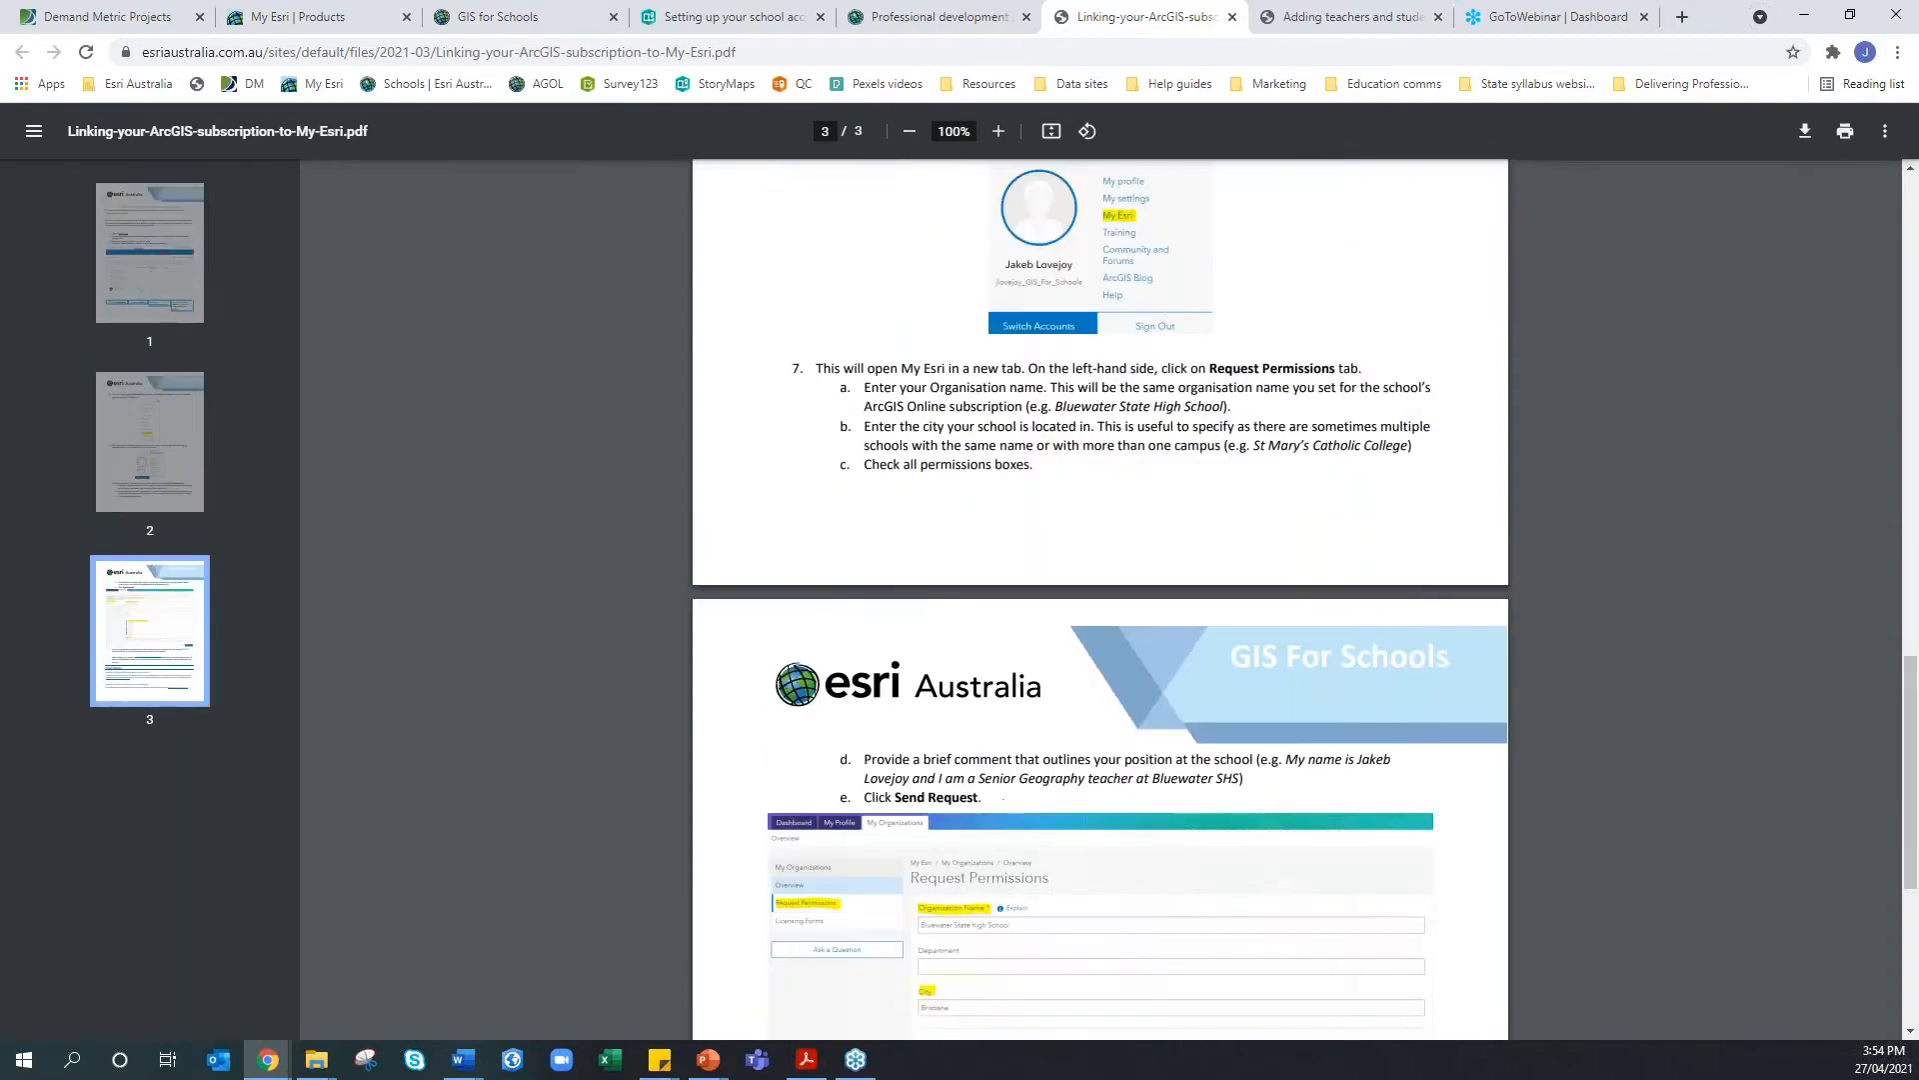
pyautogui.scroll(20, 1100, 600)
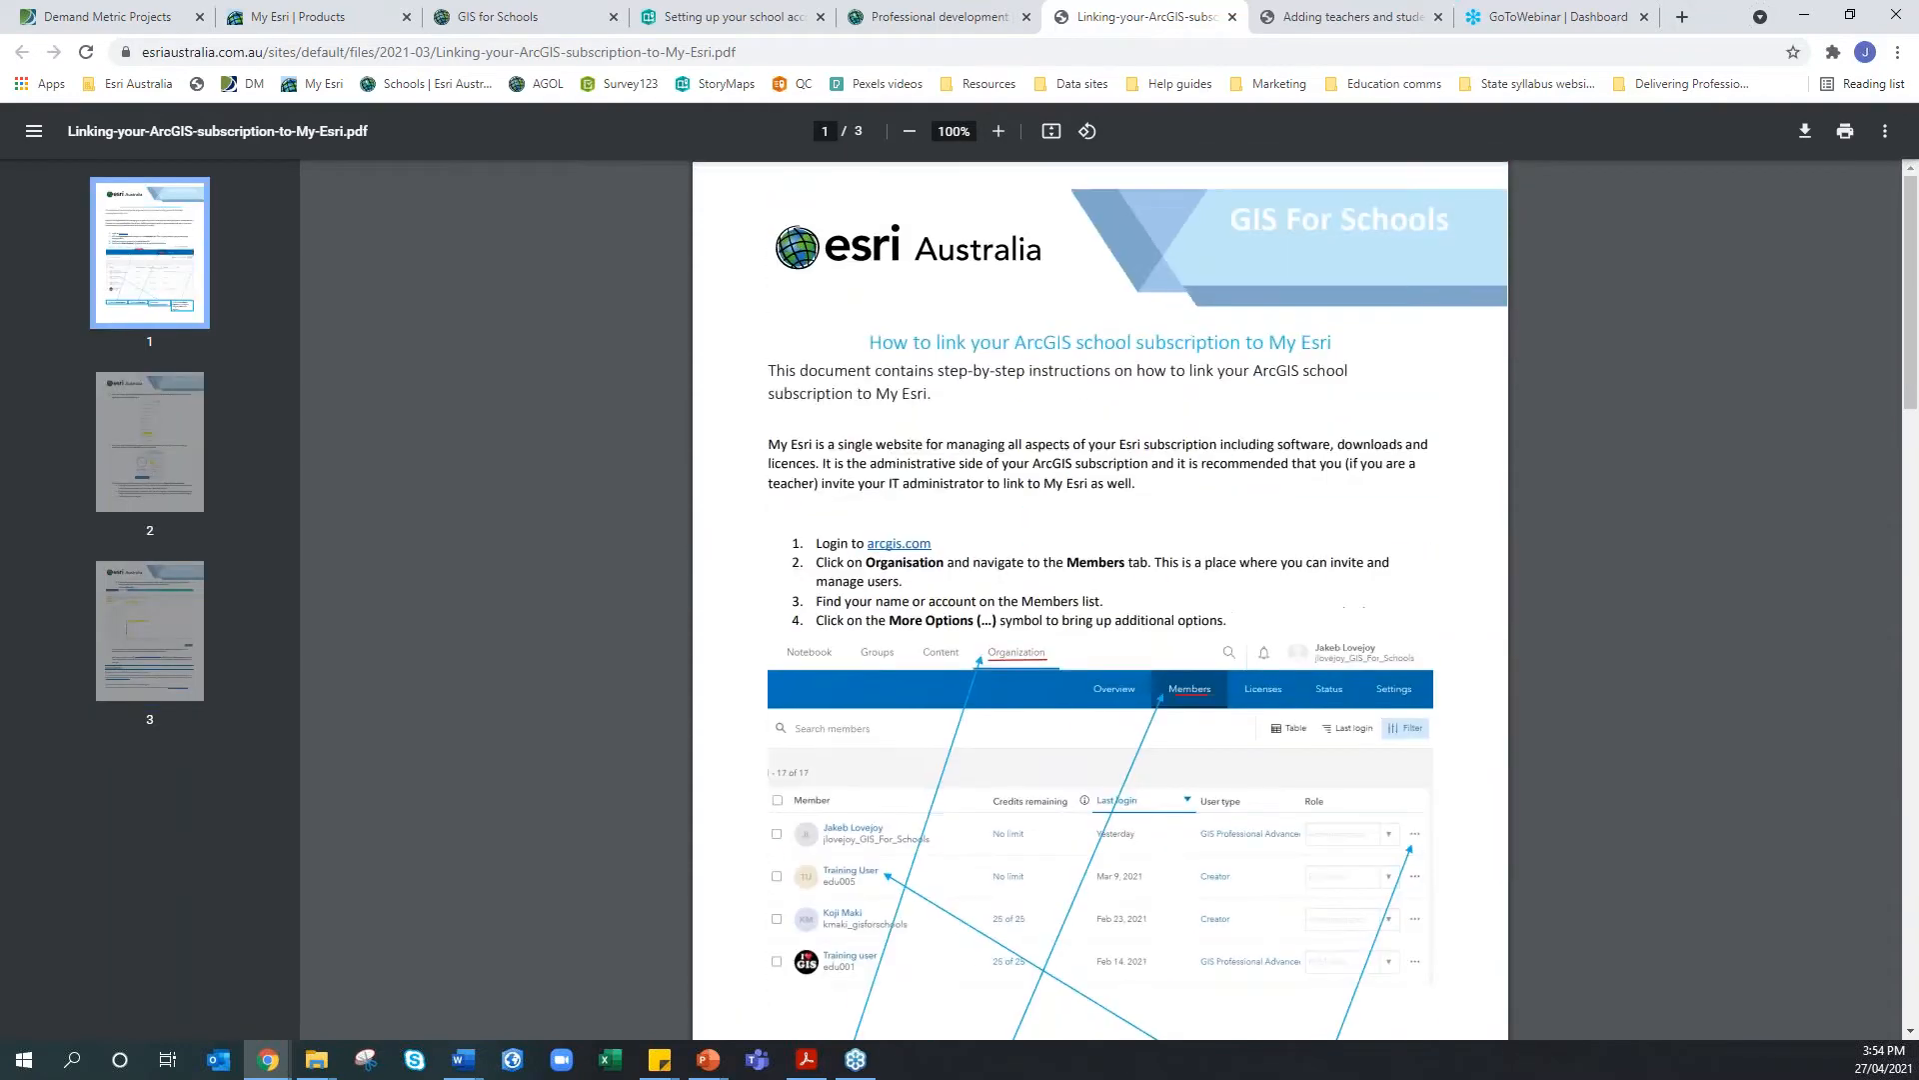
pyautogui.click(519, 17)
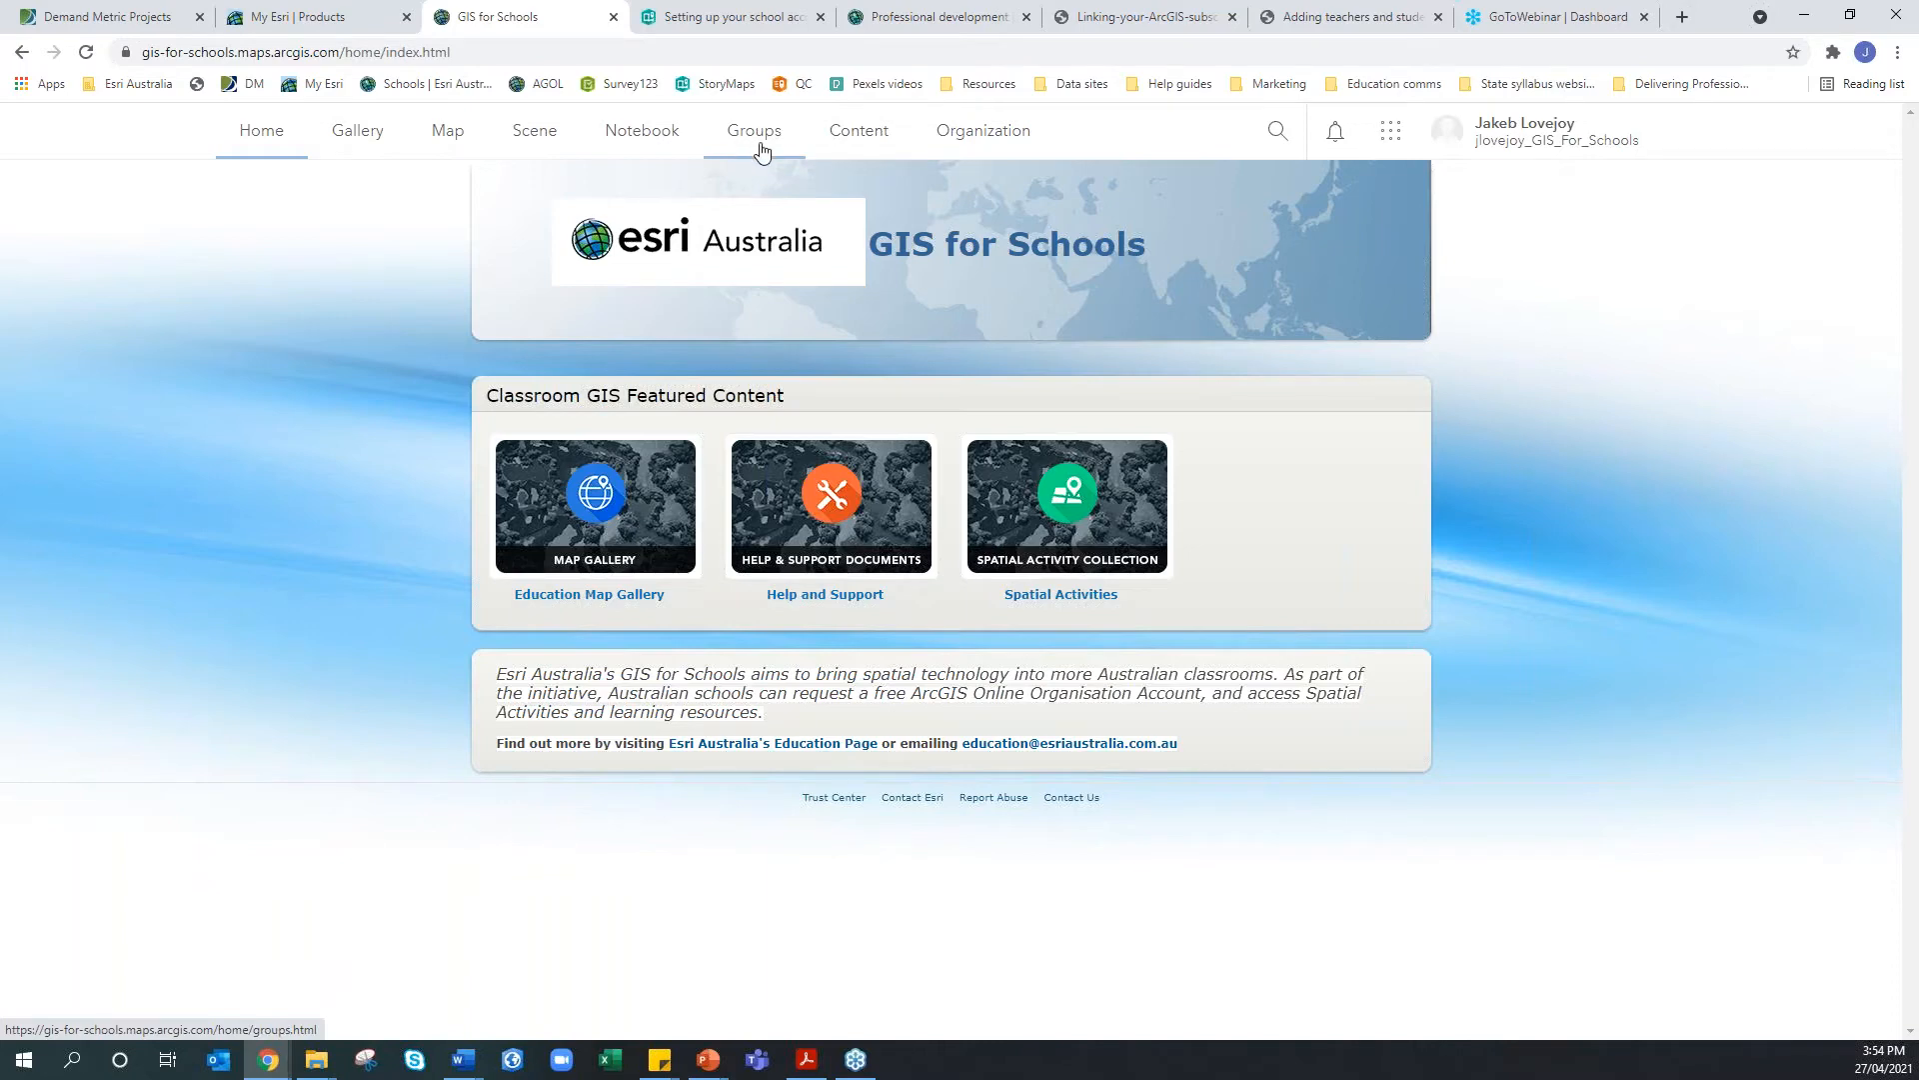
# Open the Organization page and its Members tab listing all 17 members
pyautogui.click(977, 152)
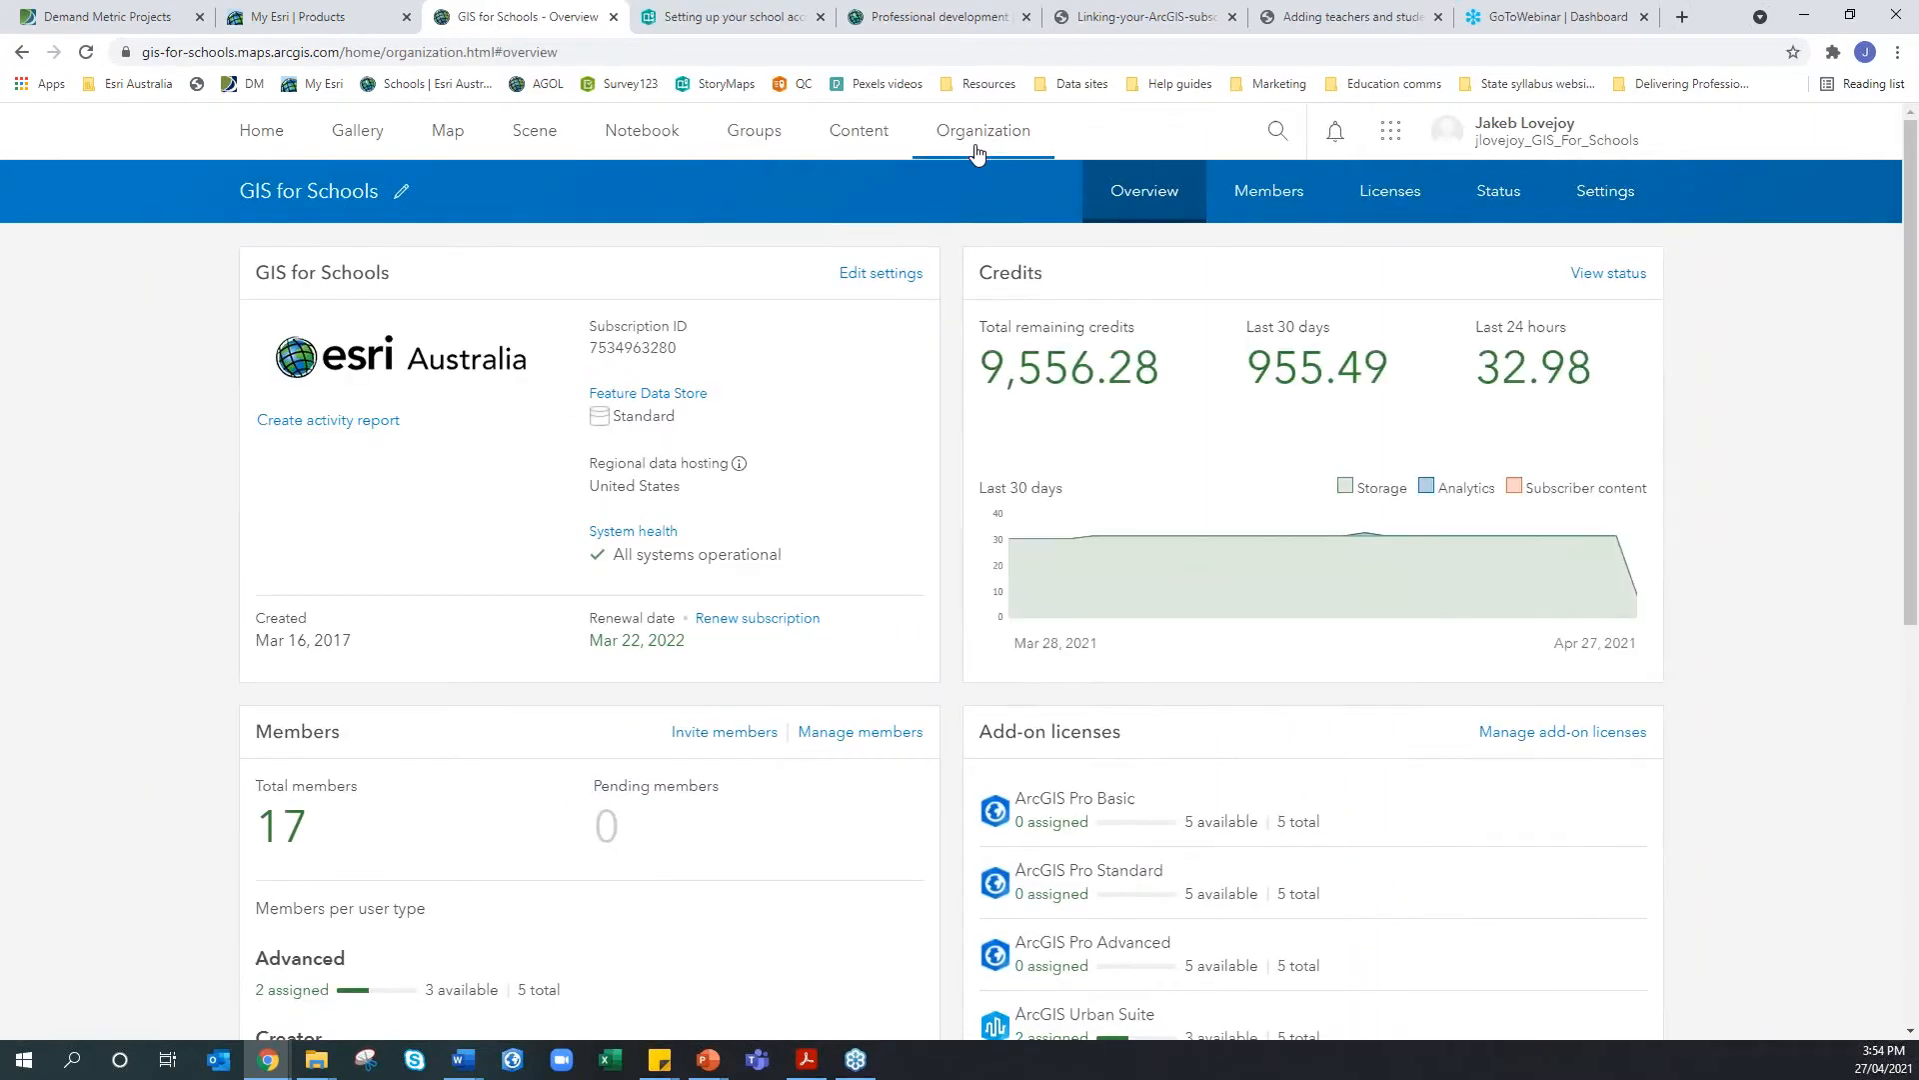
pyautogui.click(1284, 205)
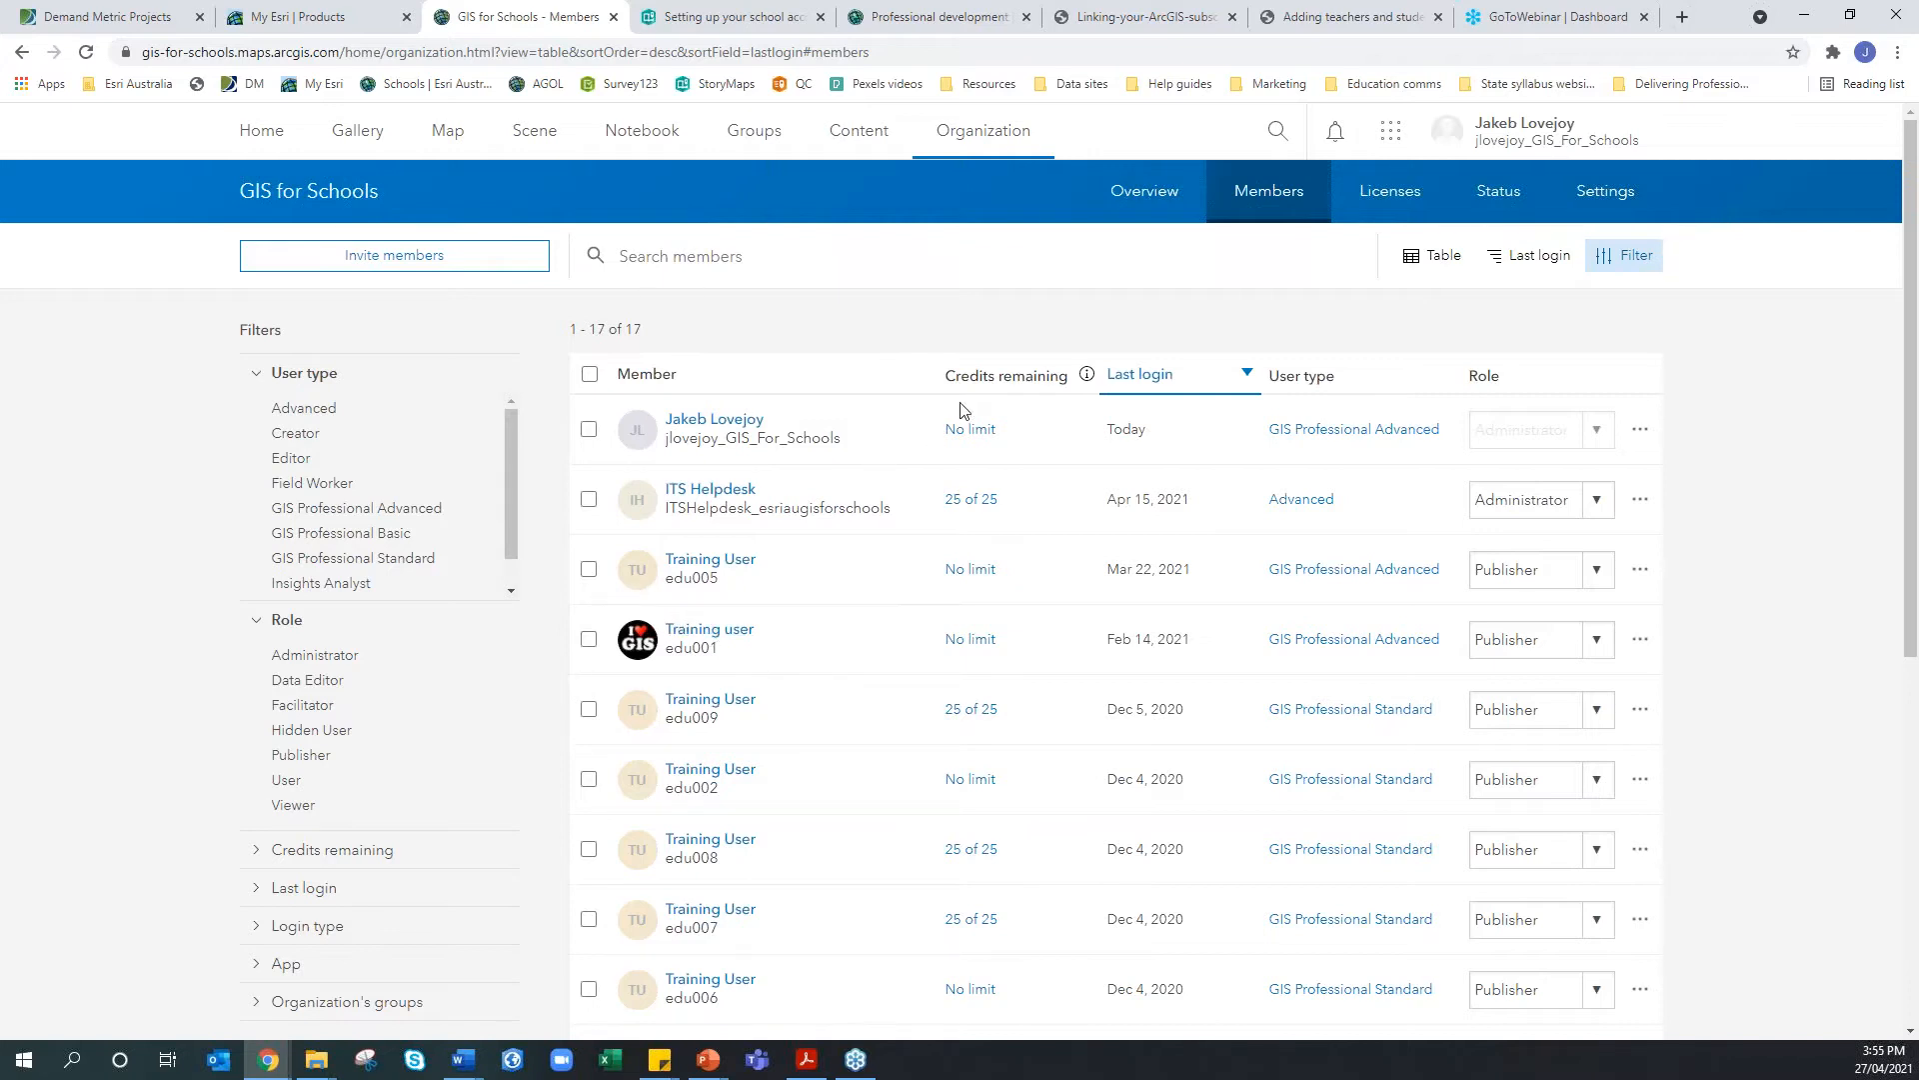
pyautogui.click(330, 18)
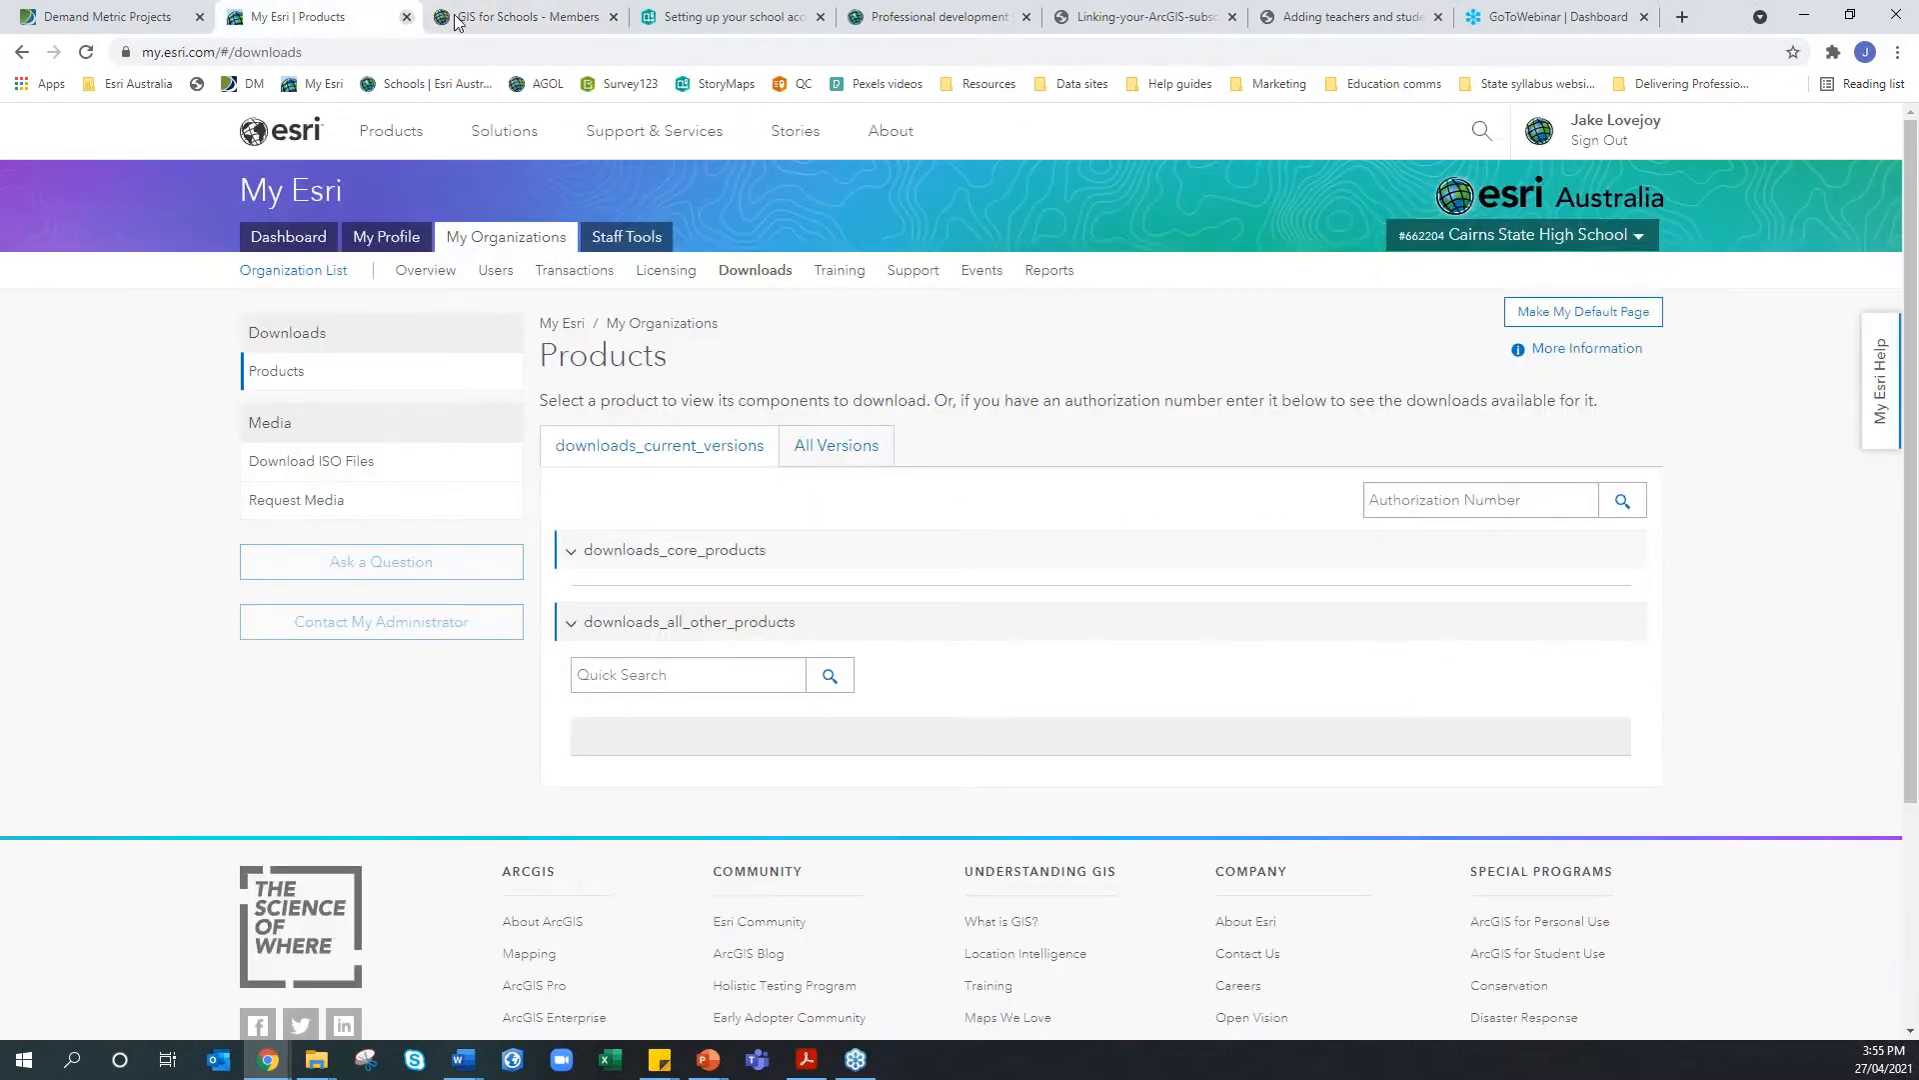
pyautogui.click(479, 20)
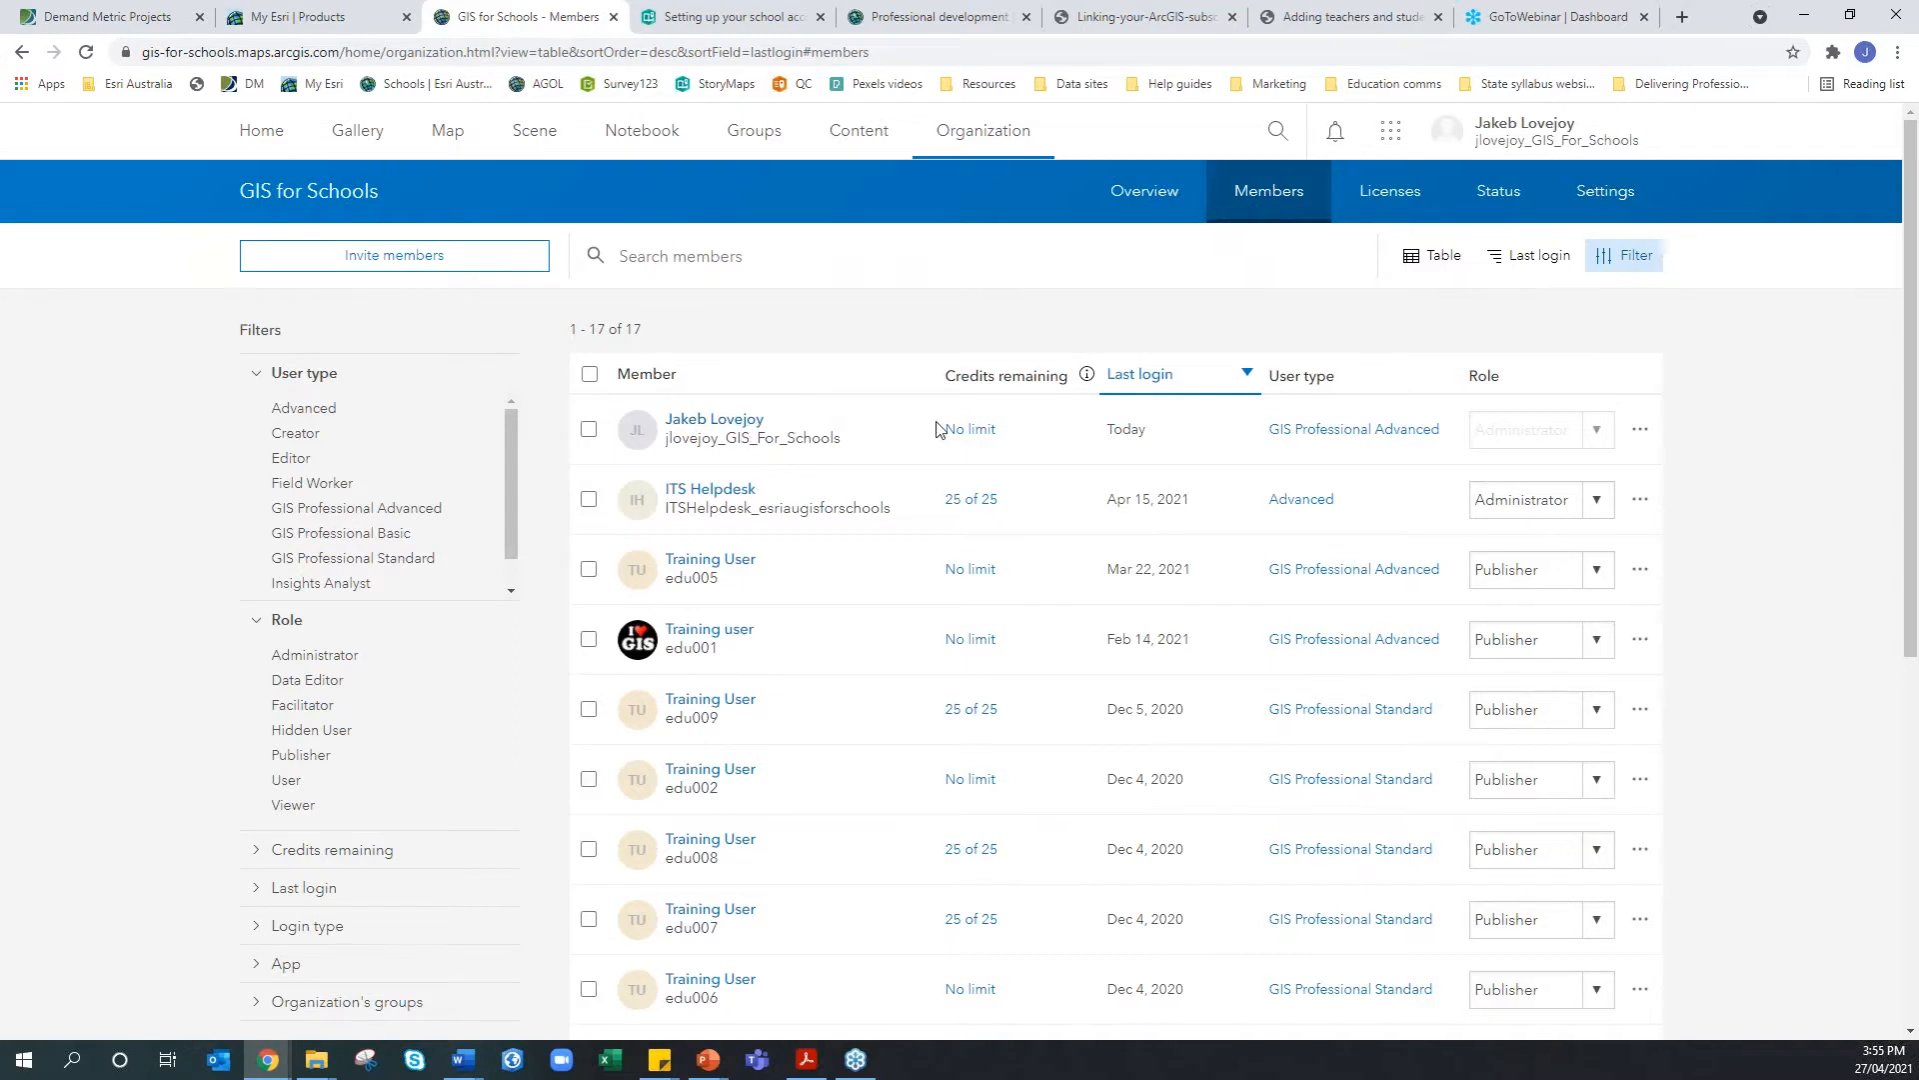
pyautogui.click(1640, 432)
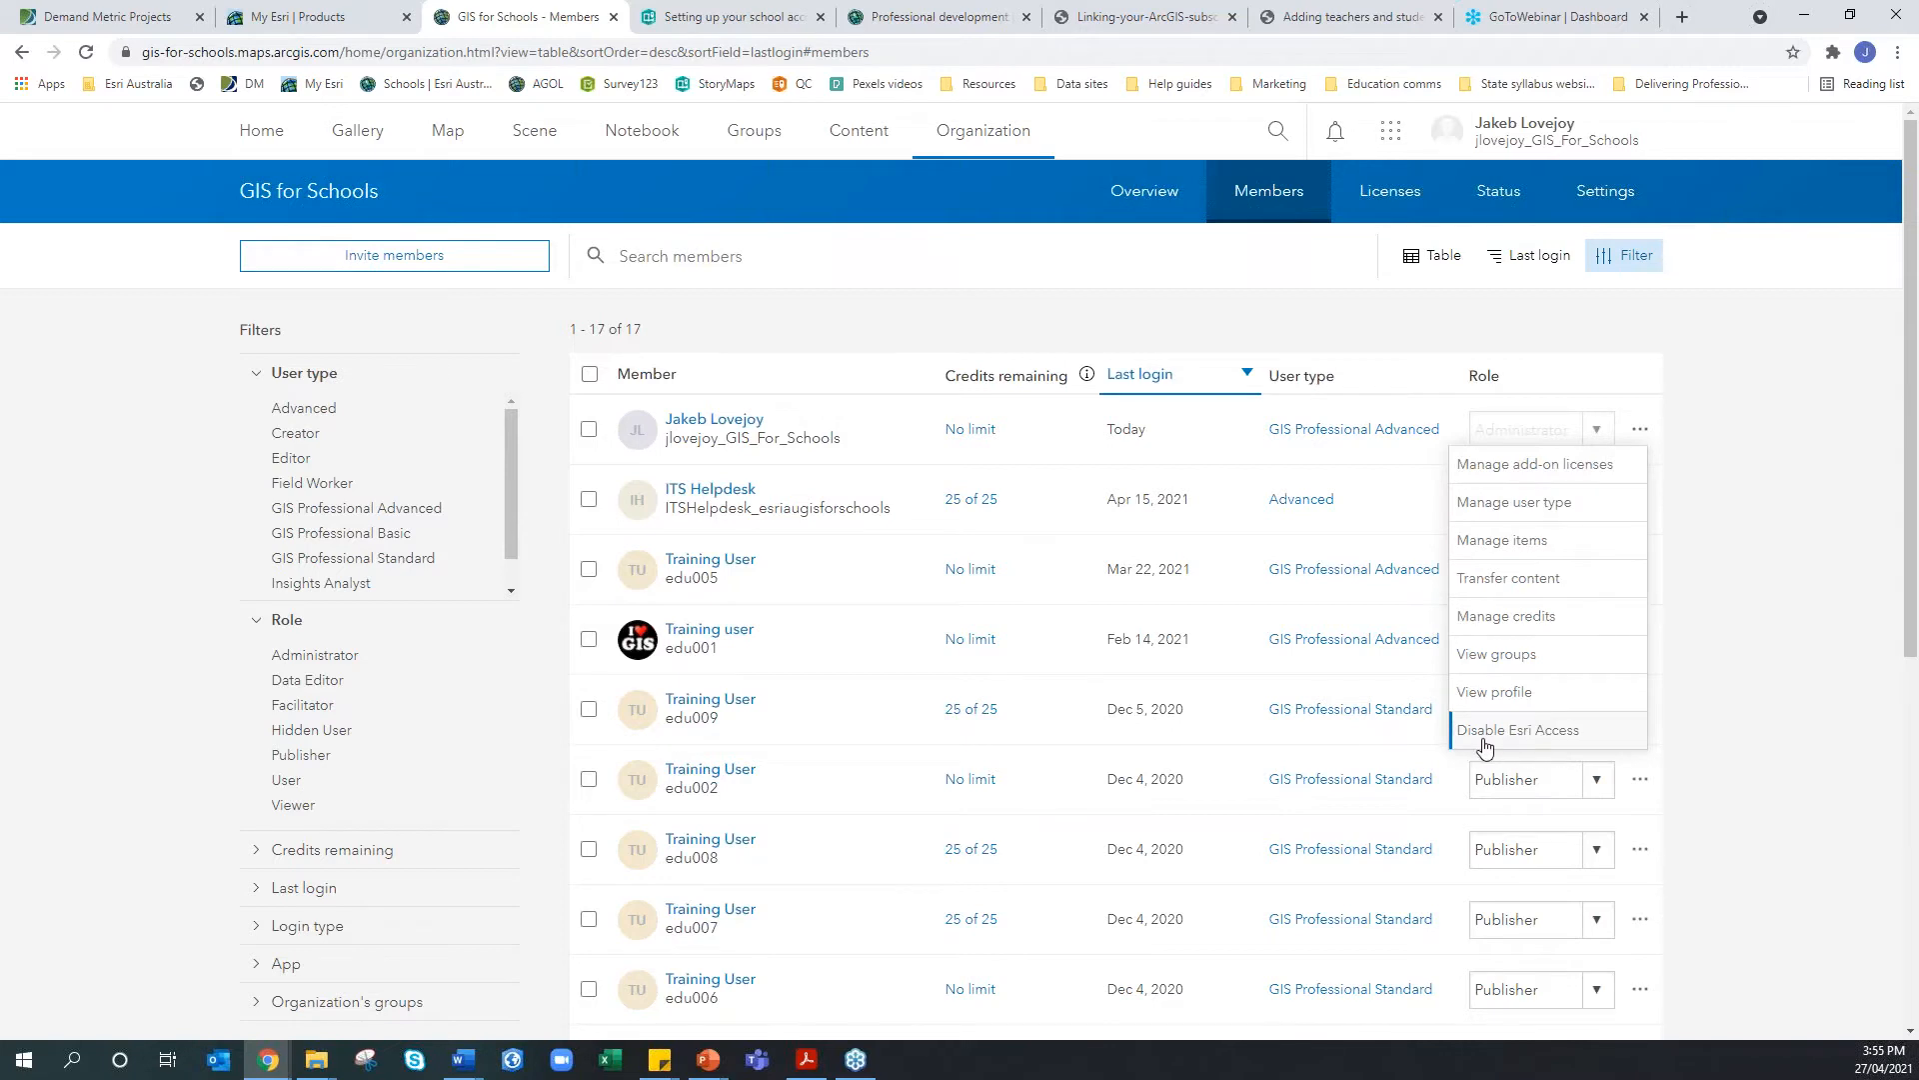
pyautogui.click(1640, 432)
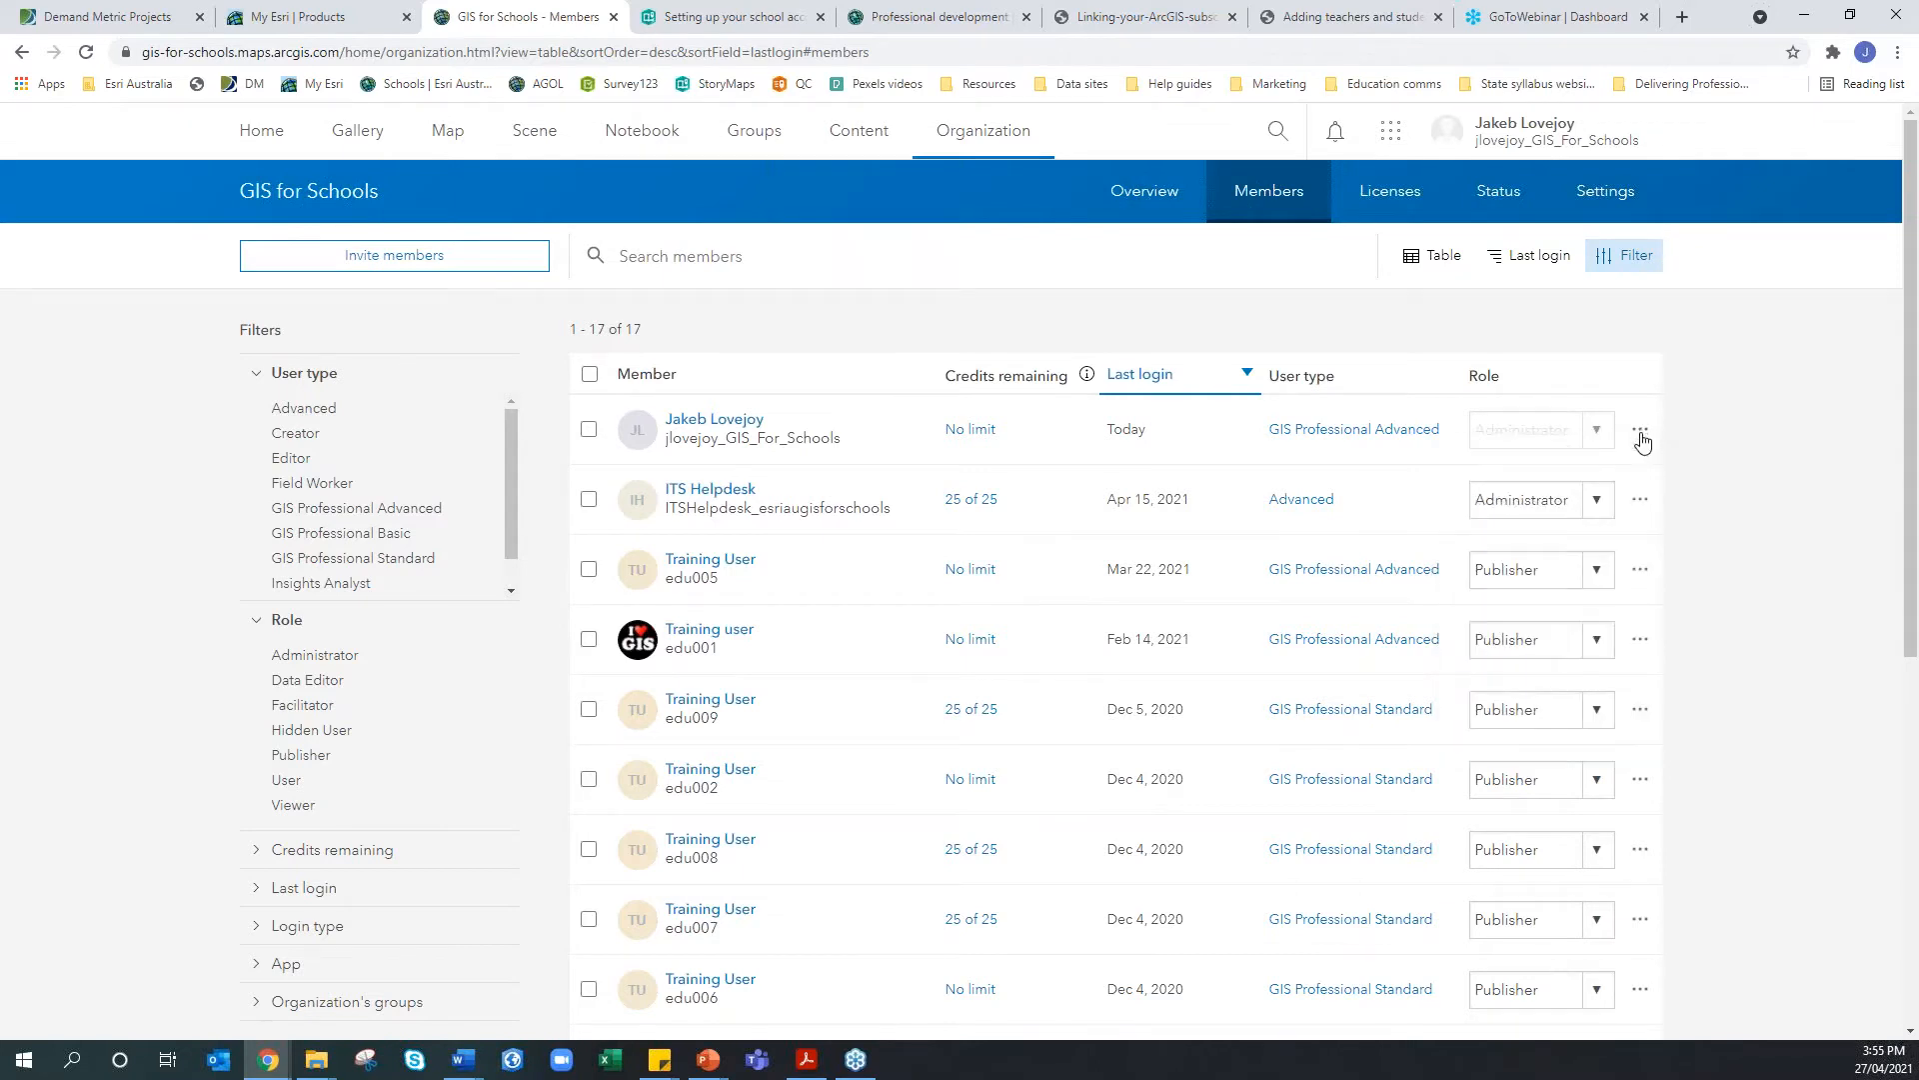
pyautogui.click(1640, 573)
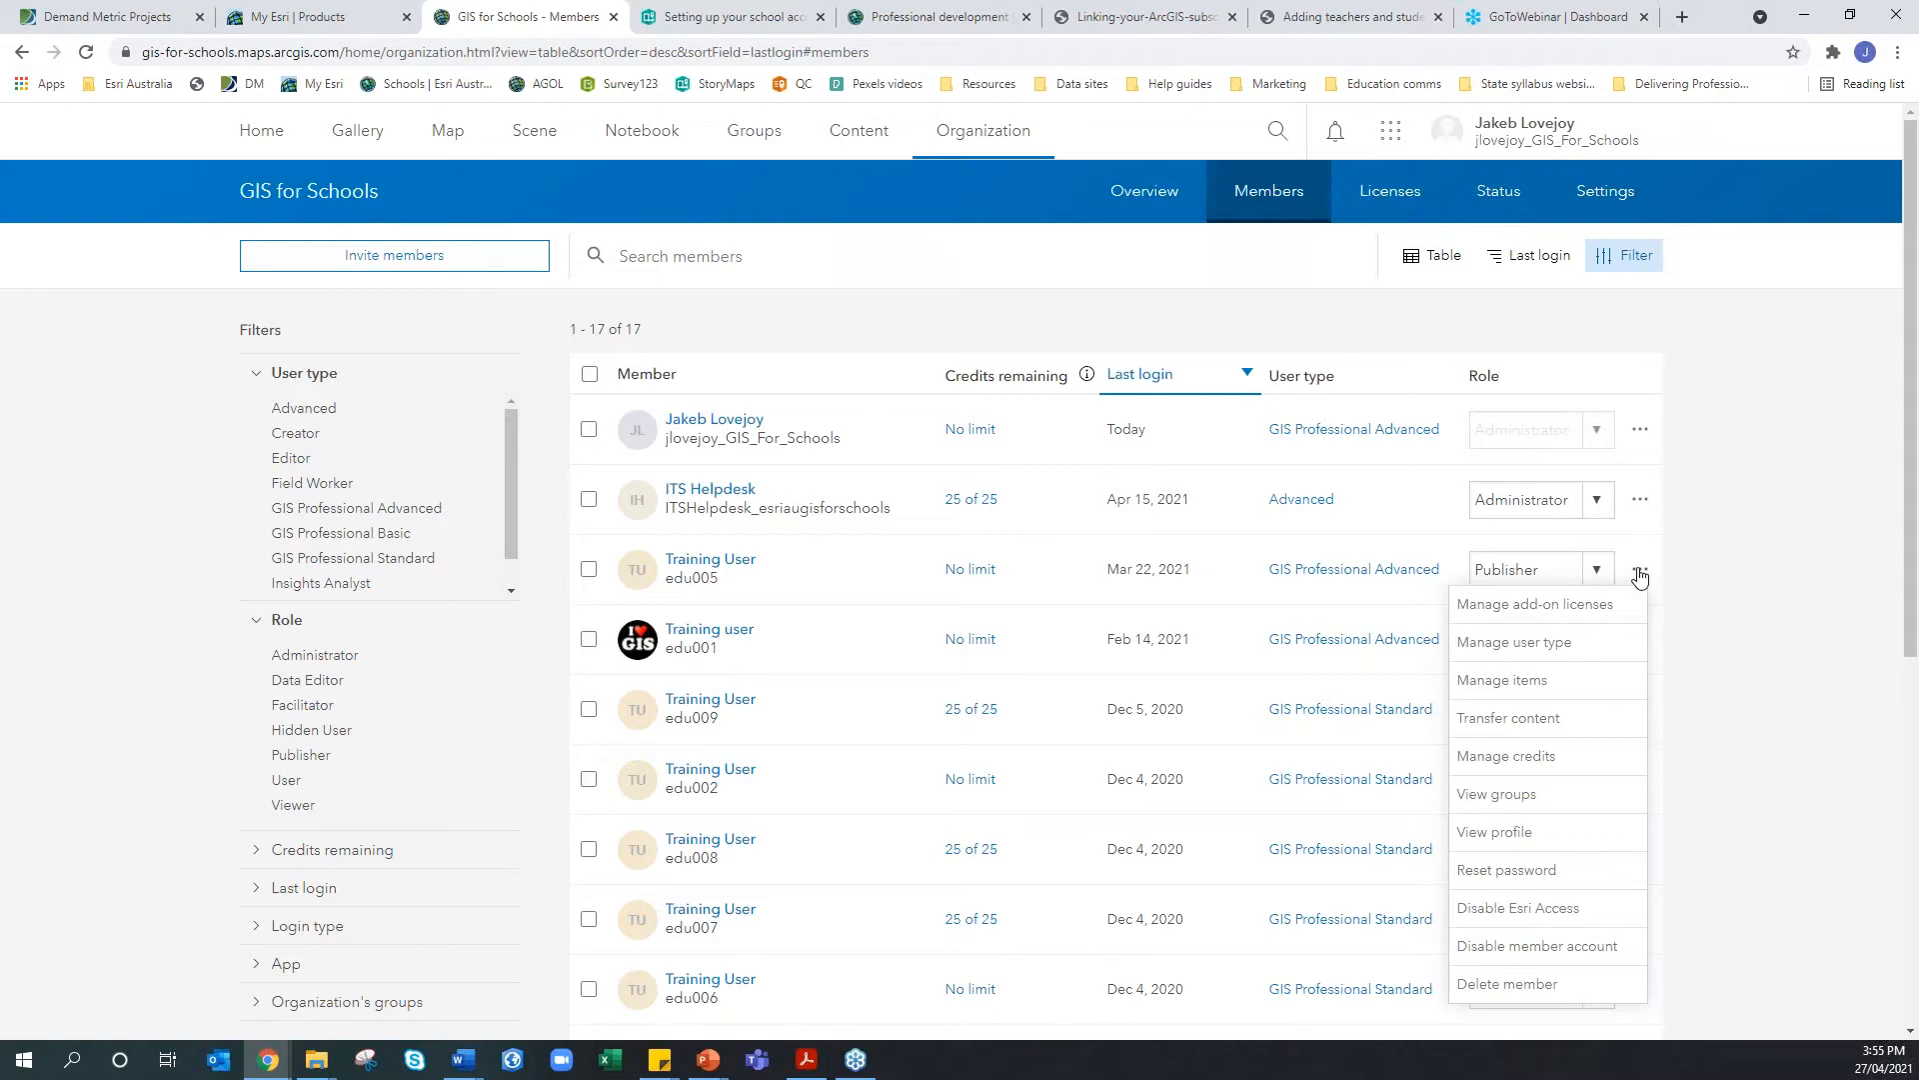
pyautogui.click(1640, 572)
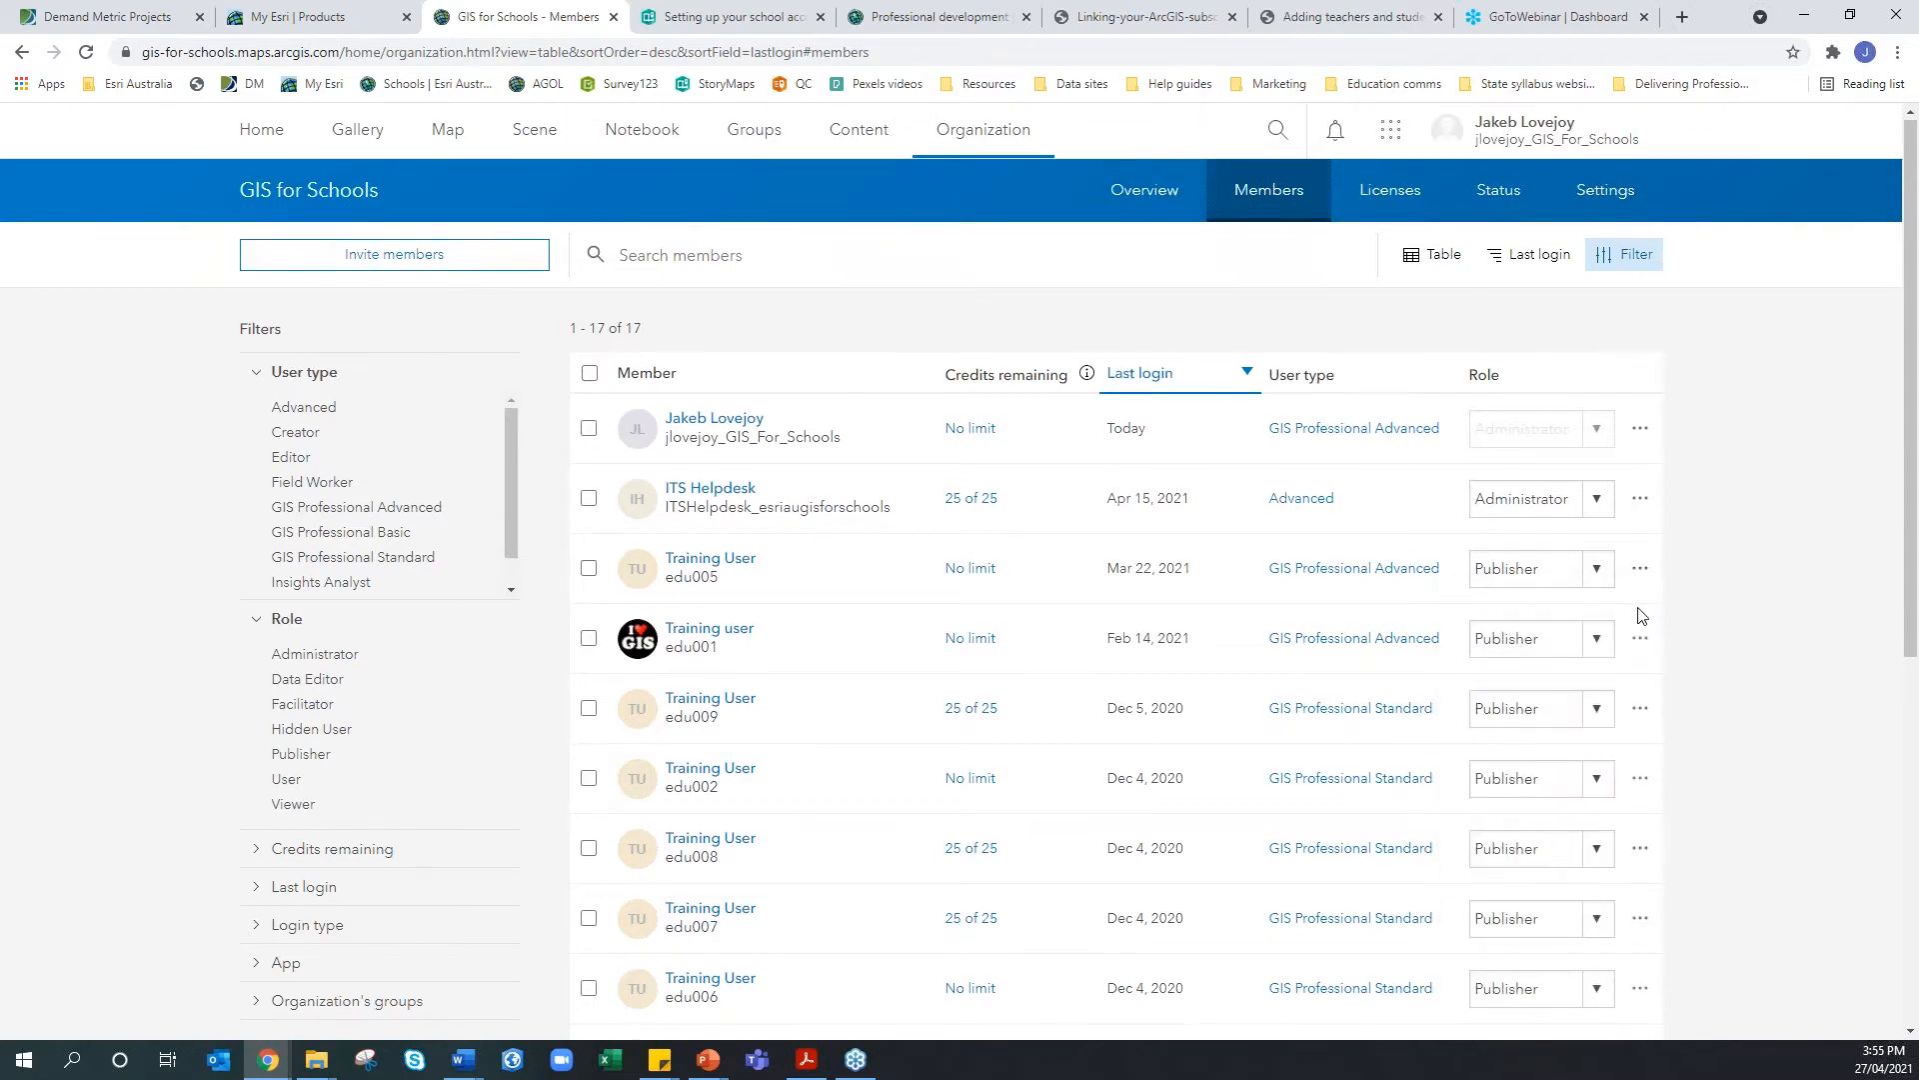
pyautogui.scroll(-3, 1640, 614)
pyautogui.click(1639, 622)
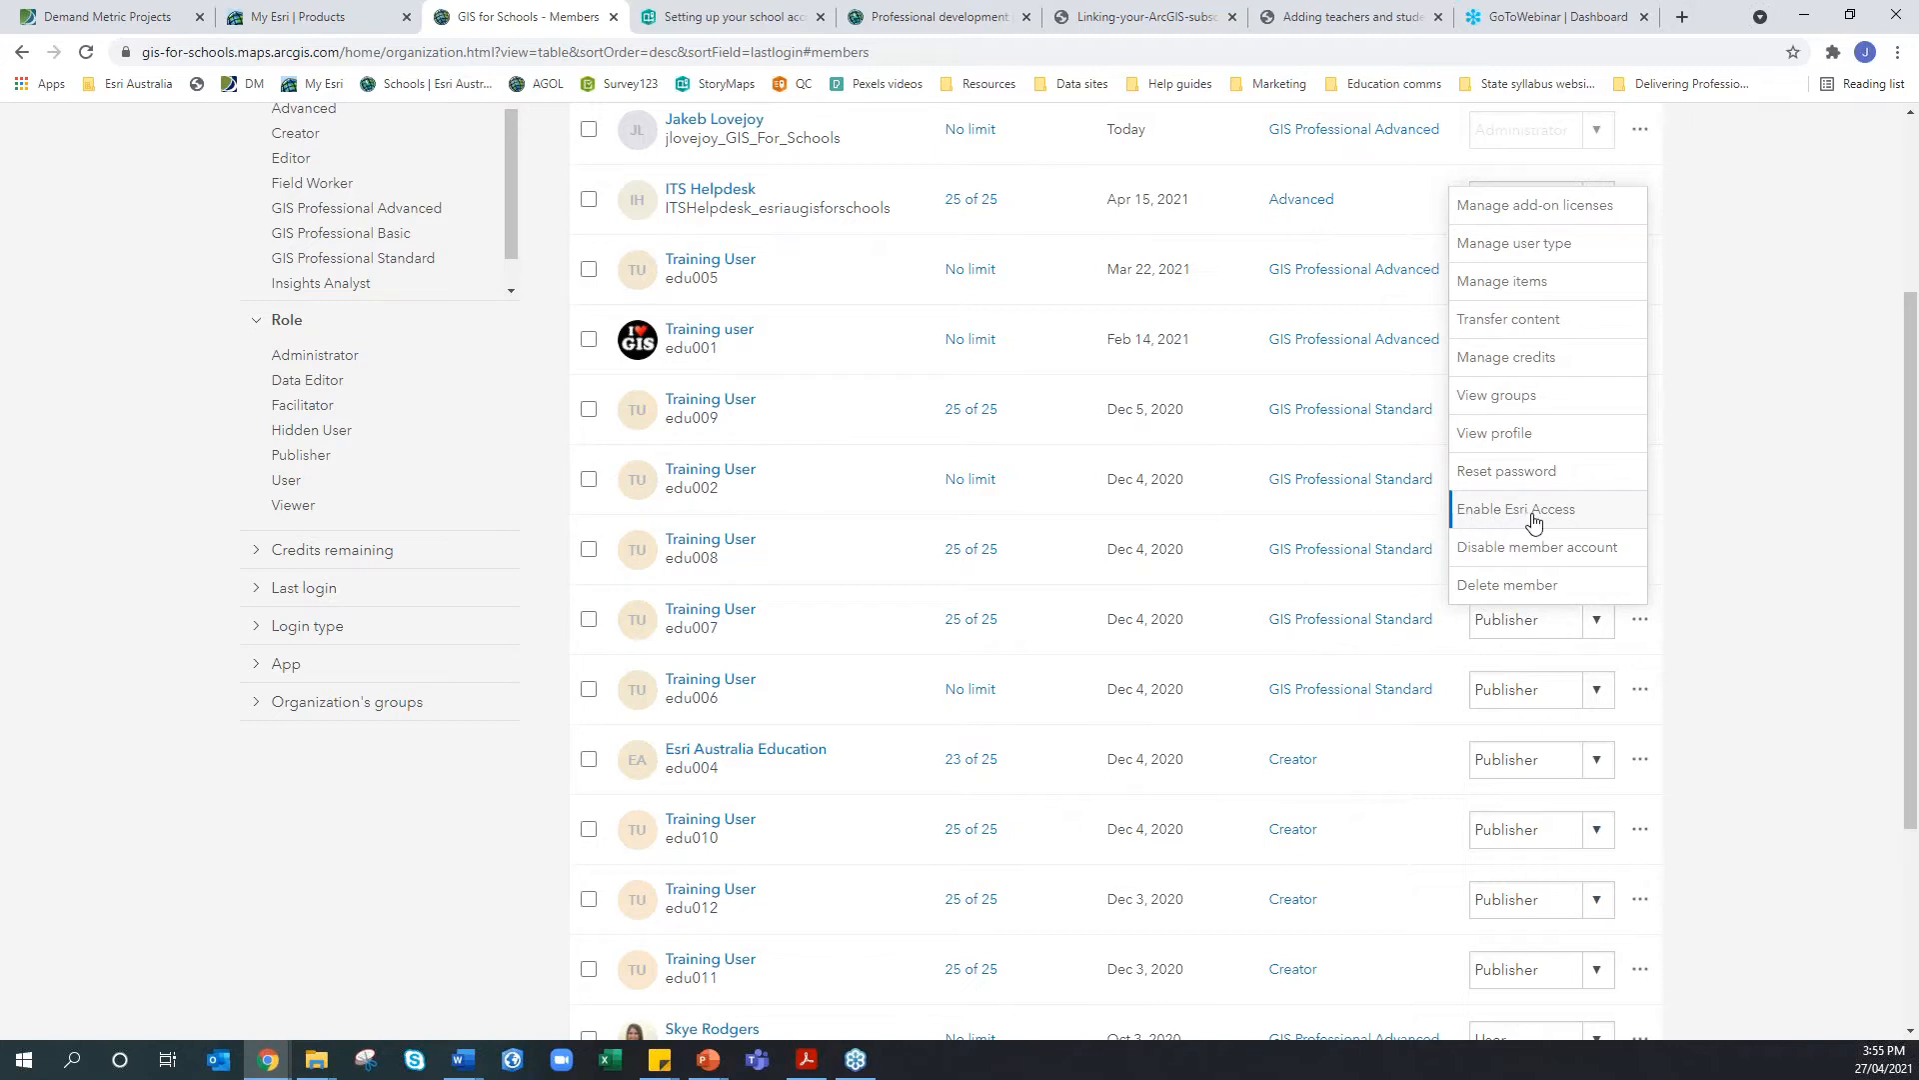
pyautogui.click(1684, 537)
pyautogui.scroll(3, 1685, 537)
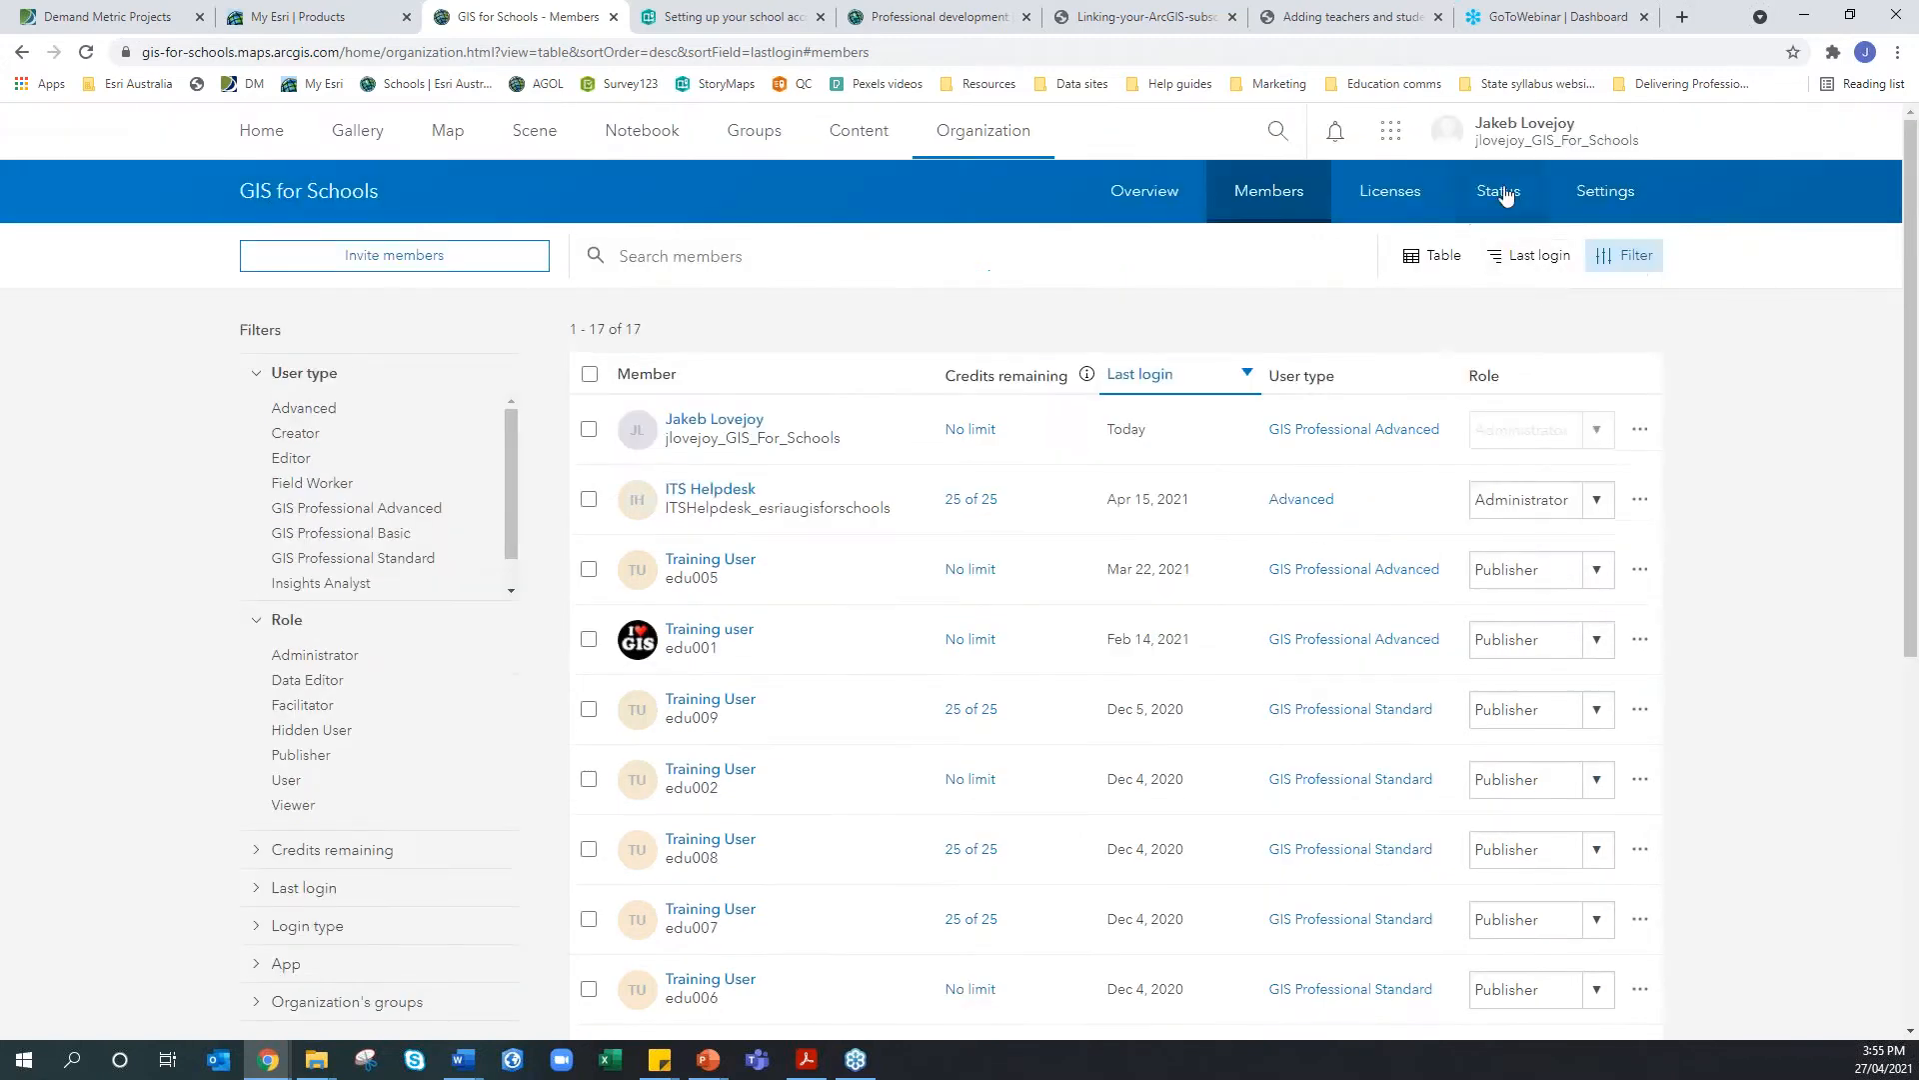
# Go to My Esri via the account menu, close the new sign-in tab, and return to My Esri Products
pyautogui.click(1514, 126)
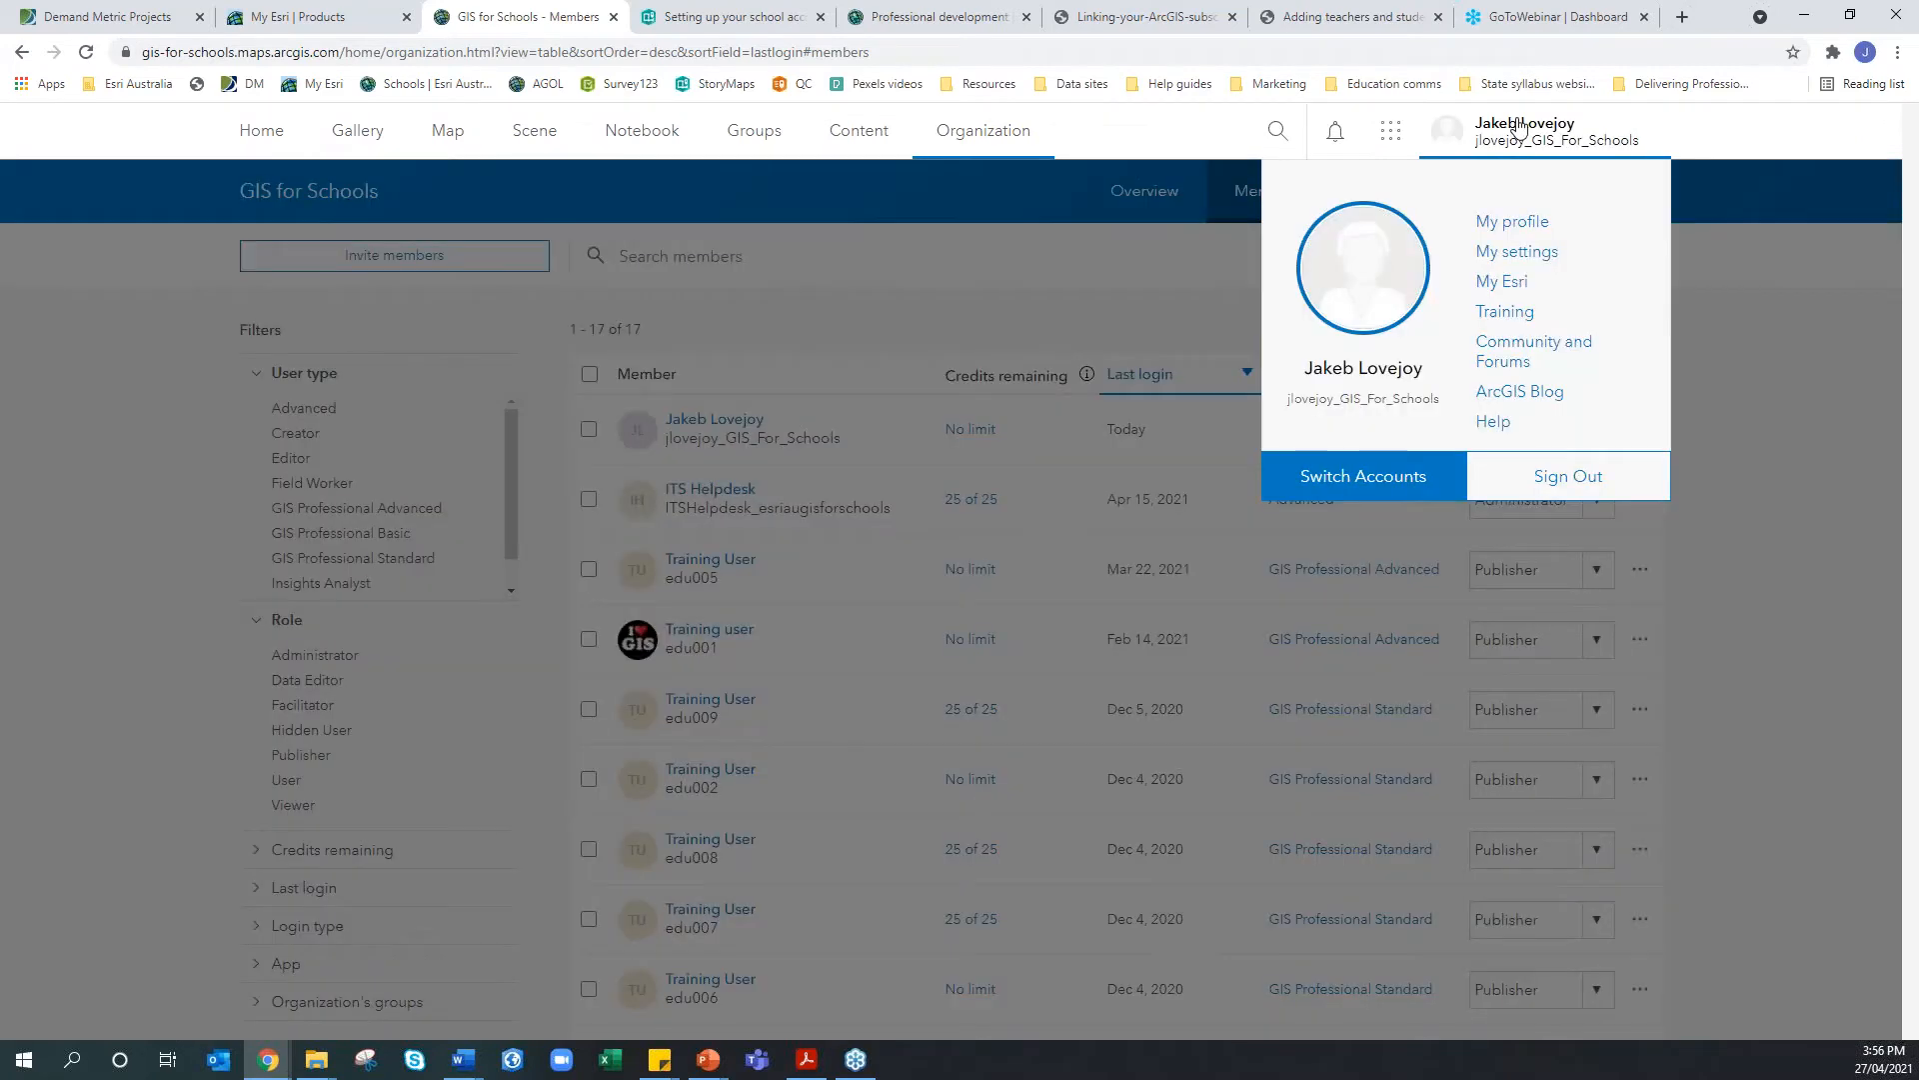
pyautogui.click(1511, 290)
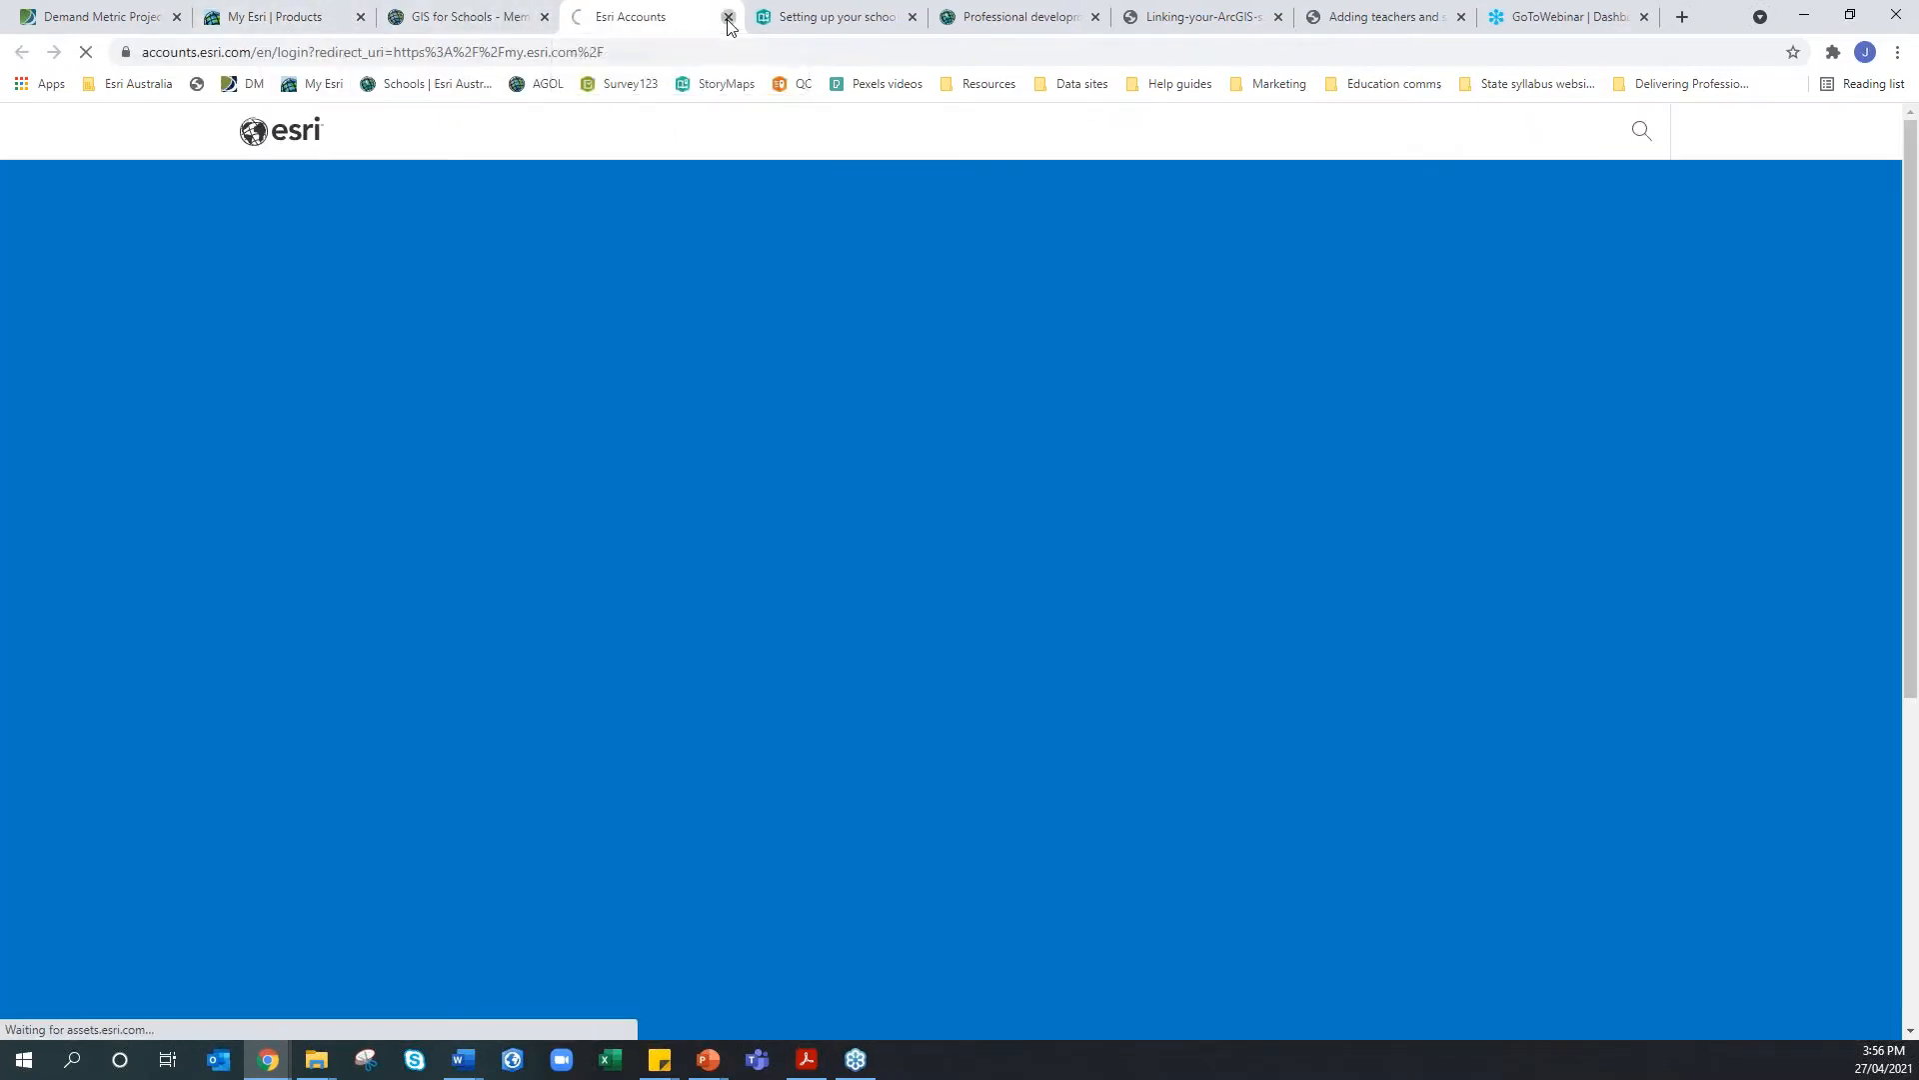
pyautogui.click(728, 20)
pyautogui.click(305, 27)
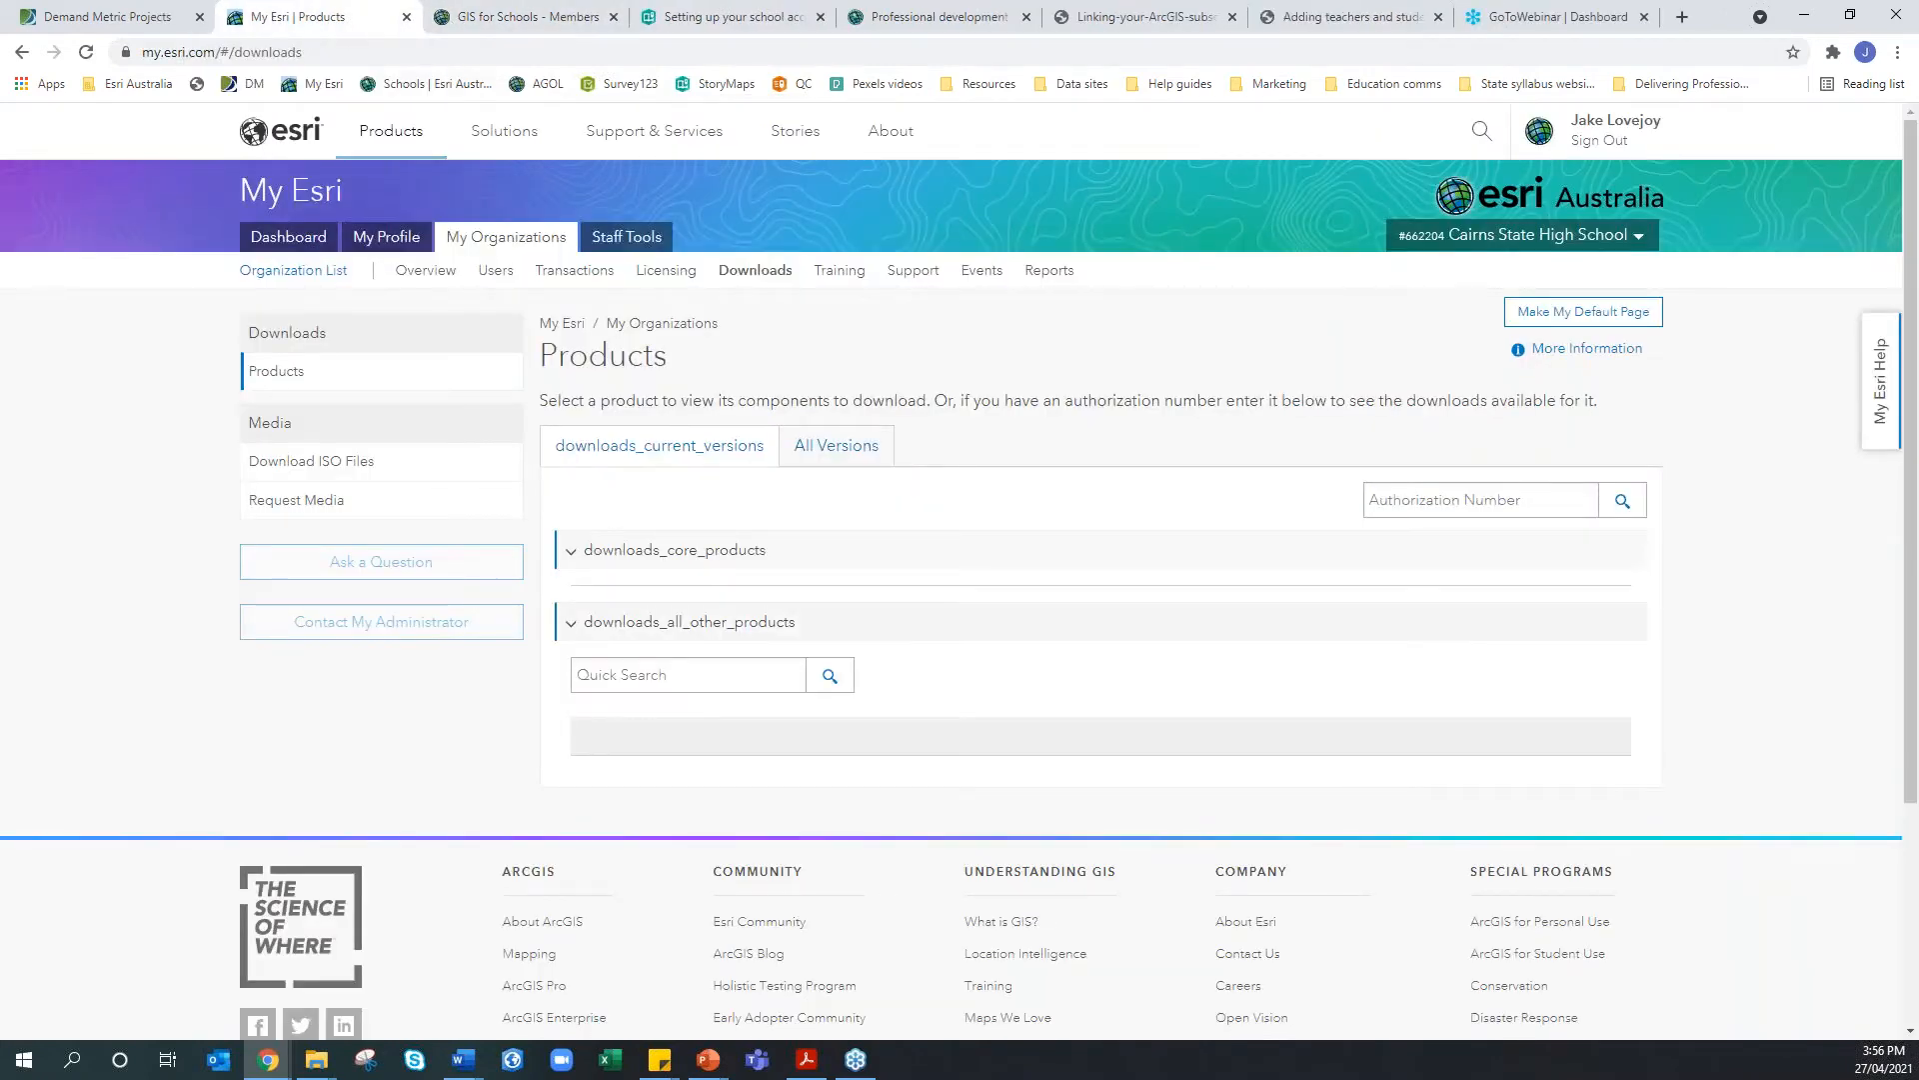
# Check the Cairns State High School overview and bring up its Request Permissions form
pyautogui.click(416, 275)
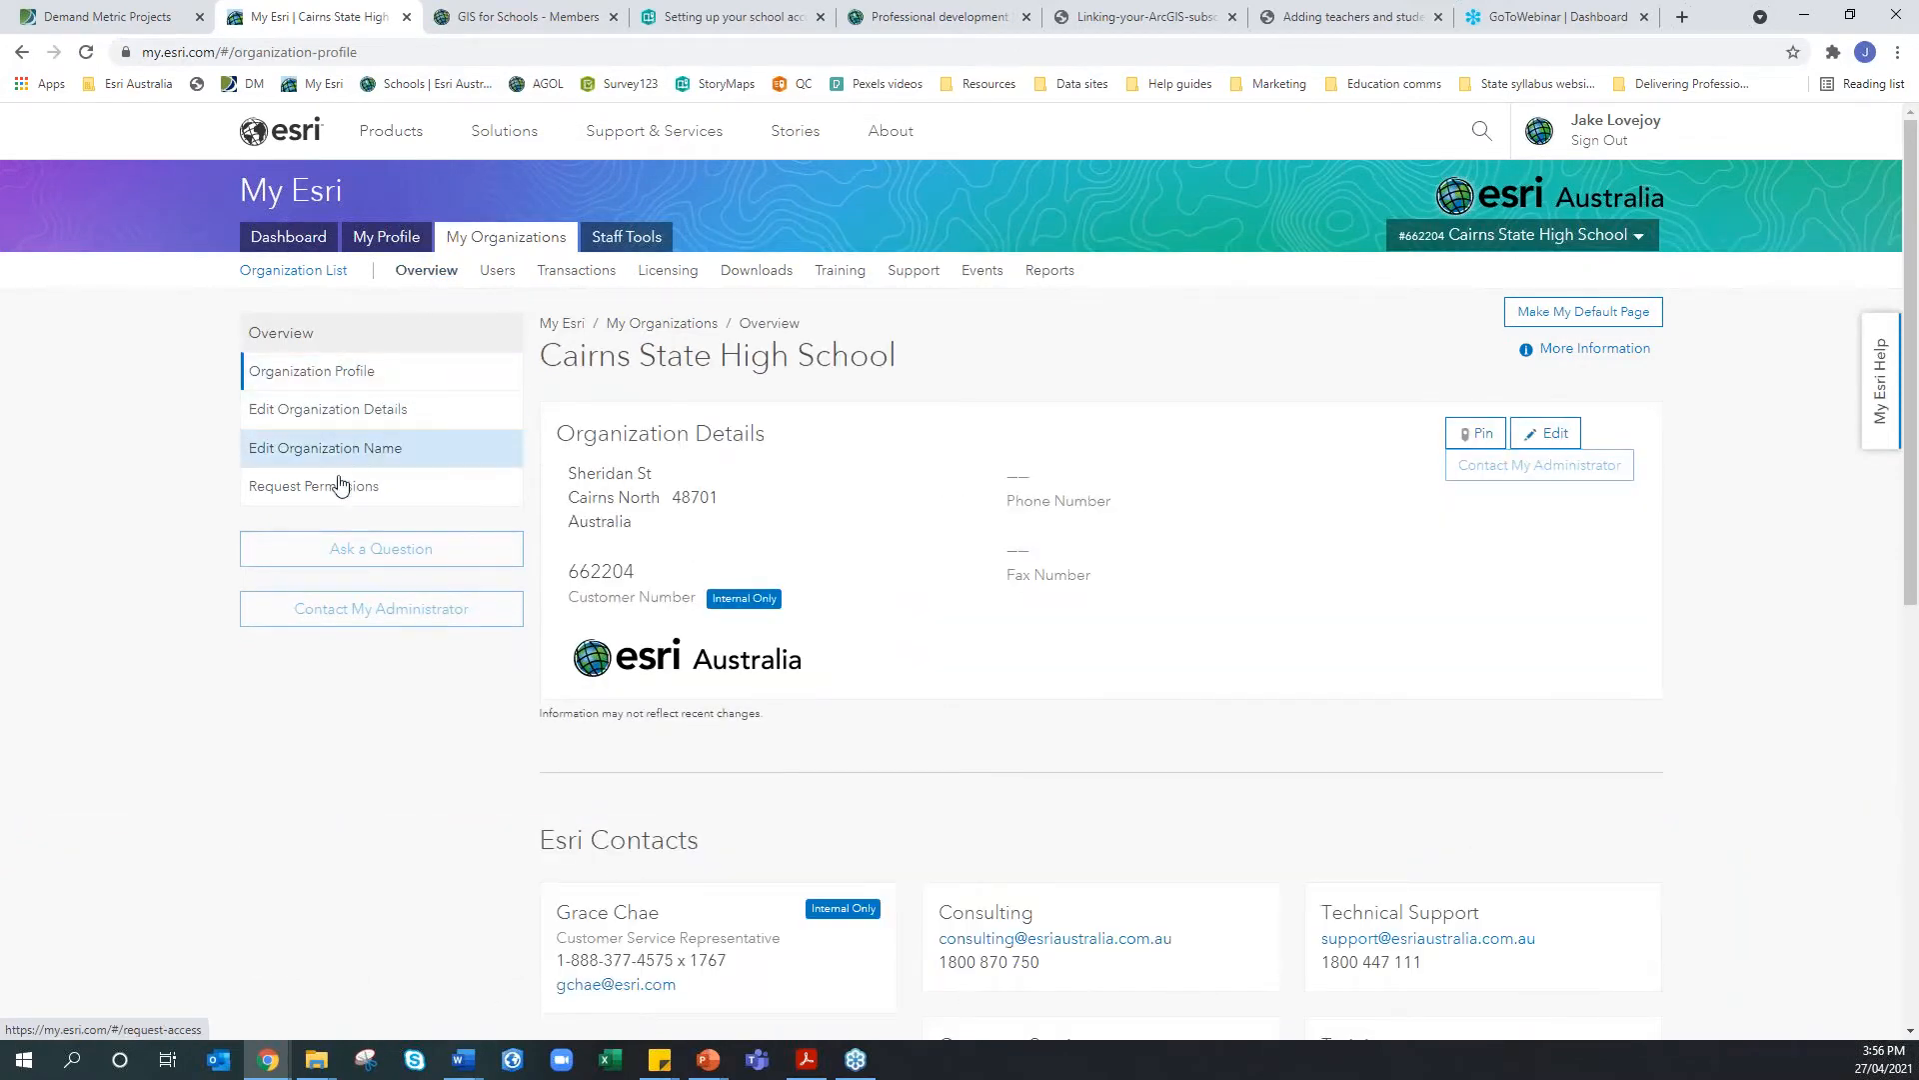
pyautogui.moveTo(540, 356); pyautogui.dragTo(929, 368)
pyautogui.click(929, 368)
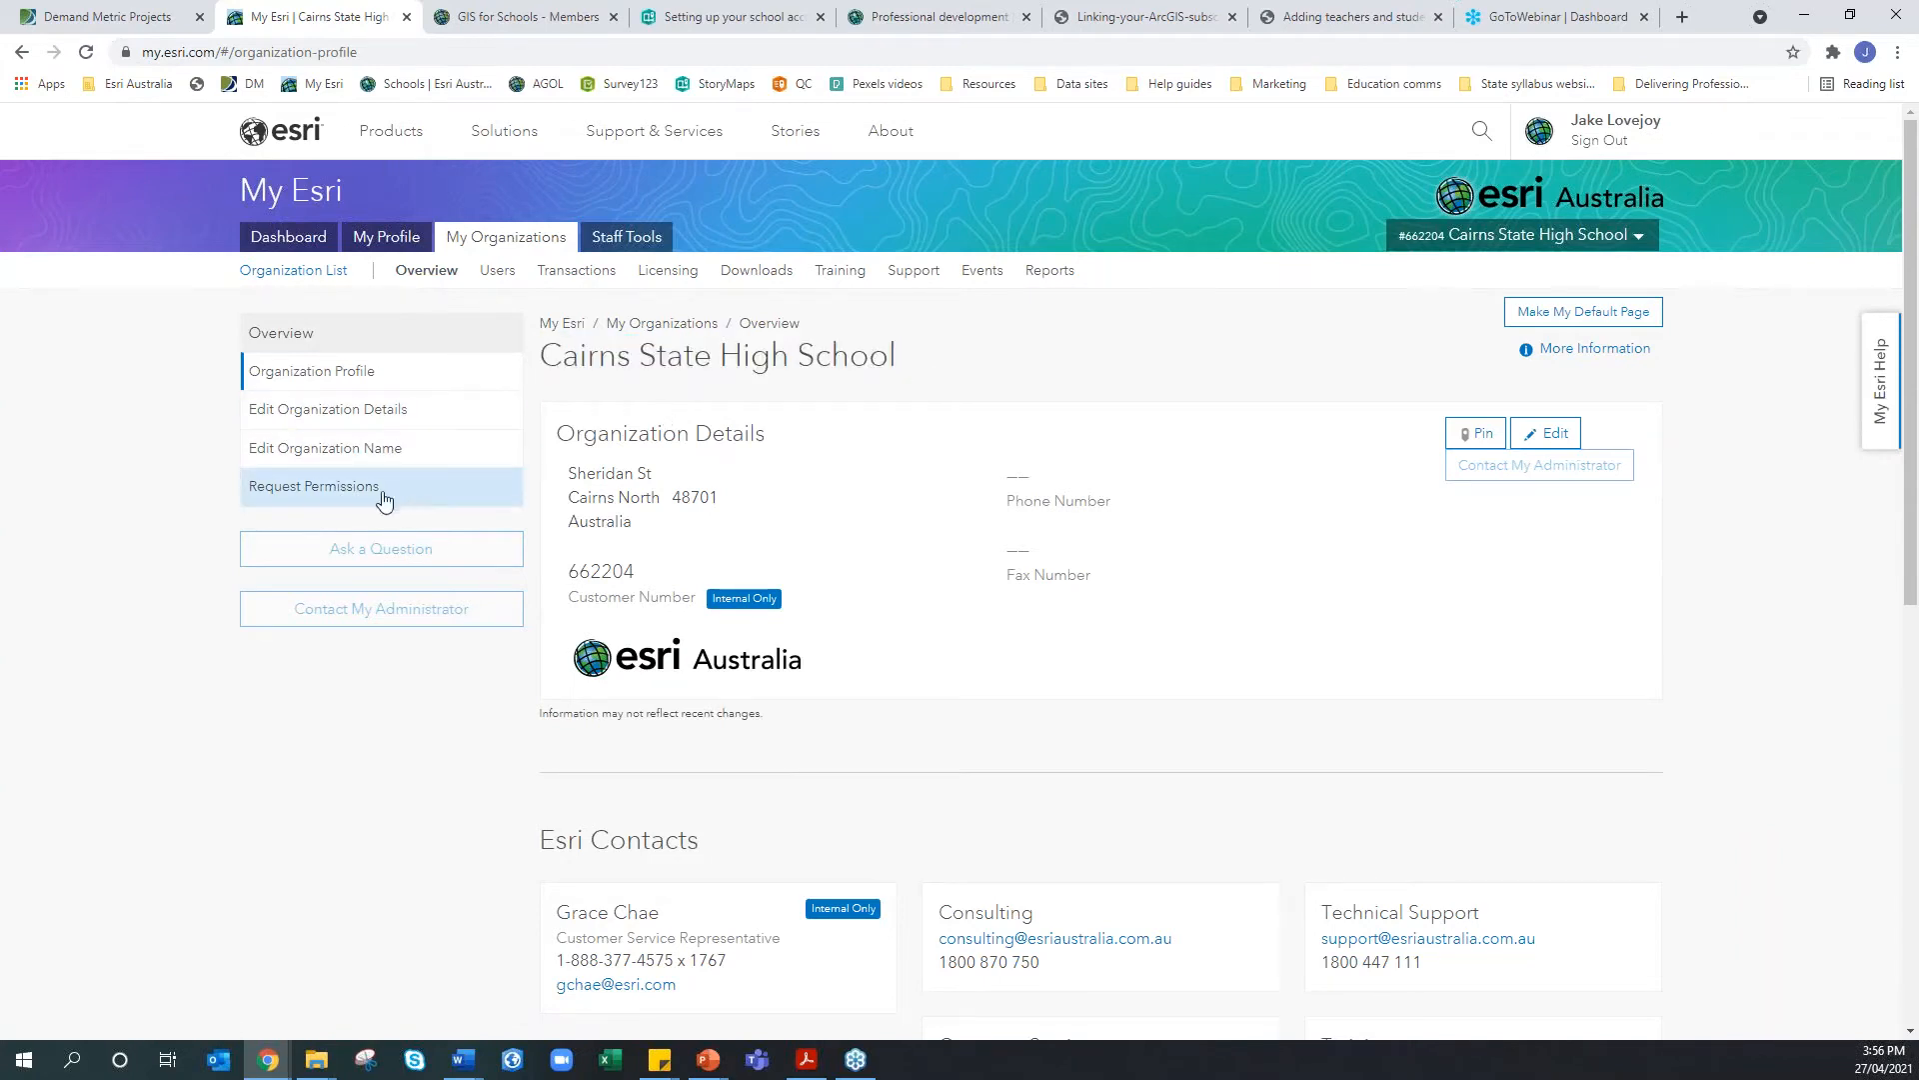
pyautogui.click(341, 502)
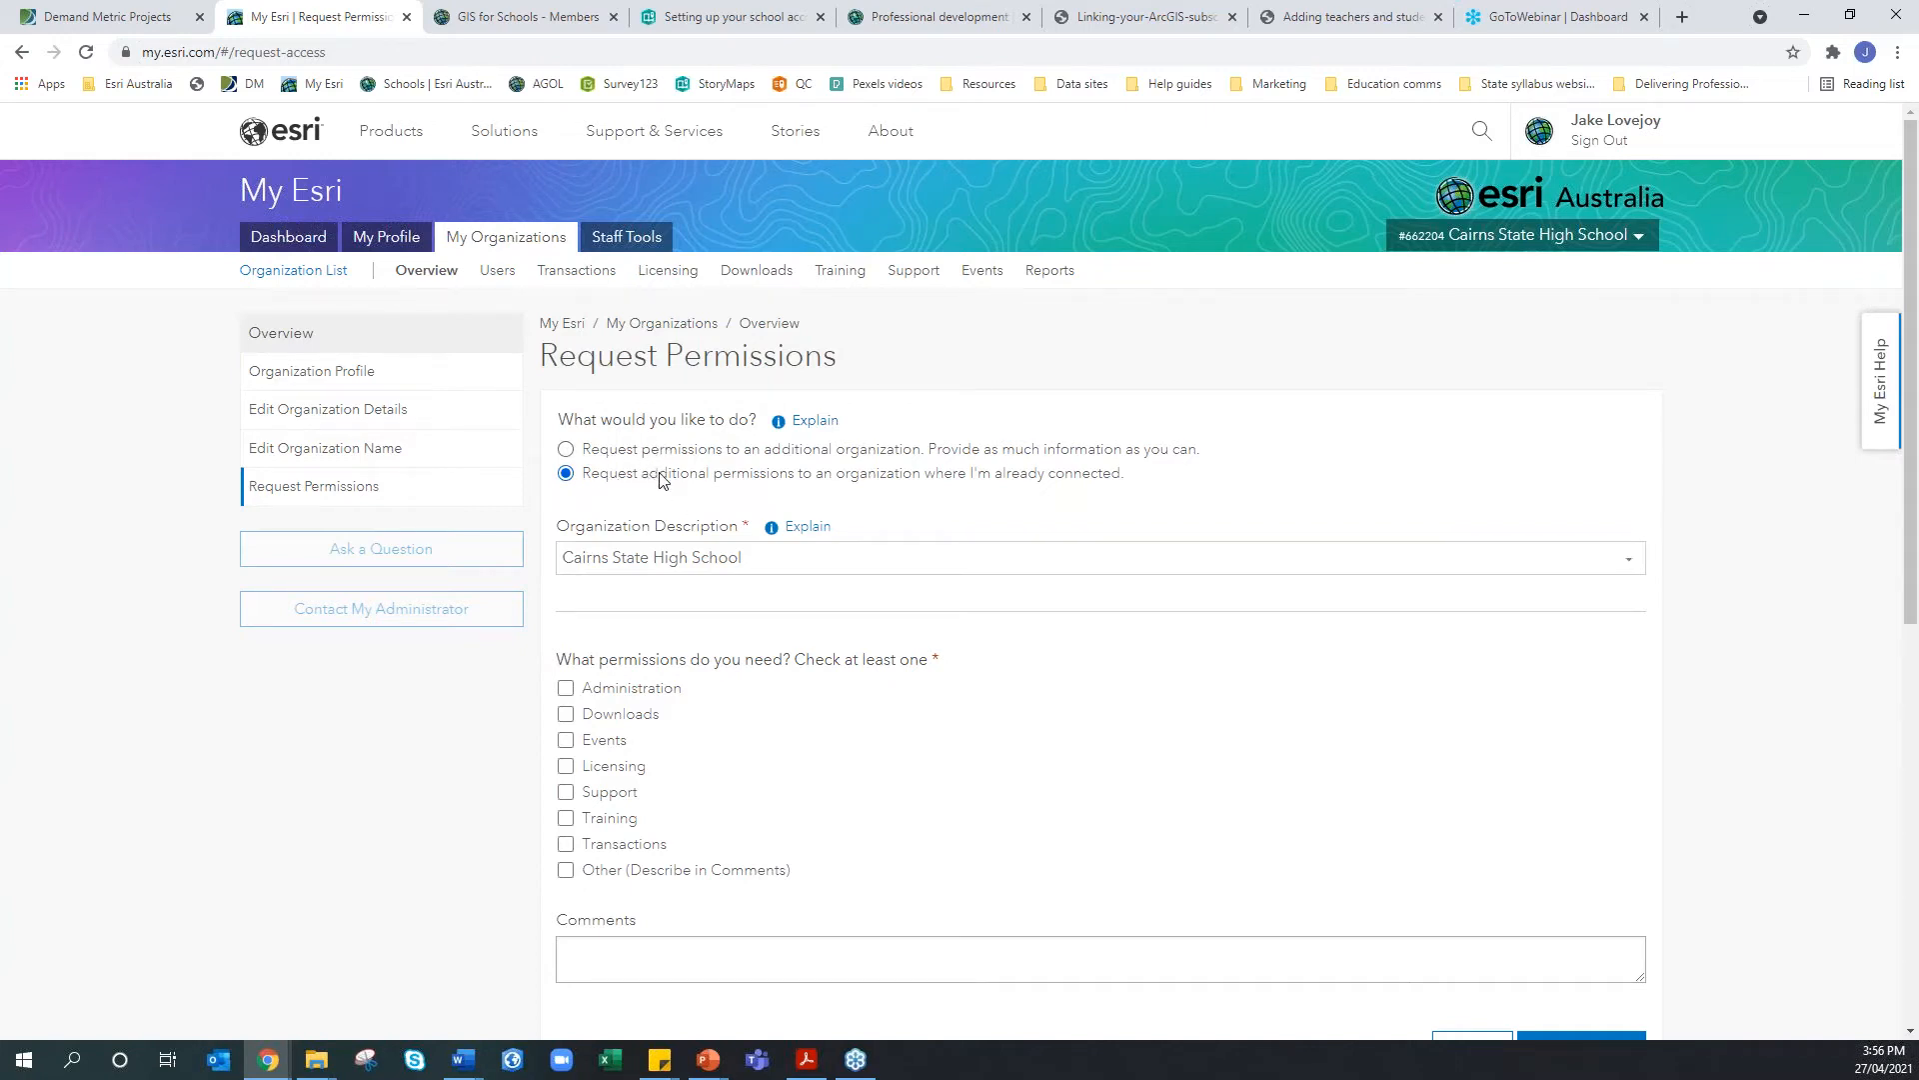
pyautogui.moveTo(639, 486); pyautogui.dragTo(1137, 486)
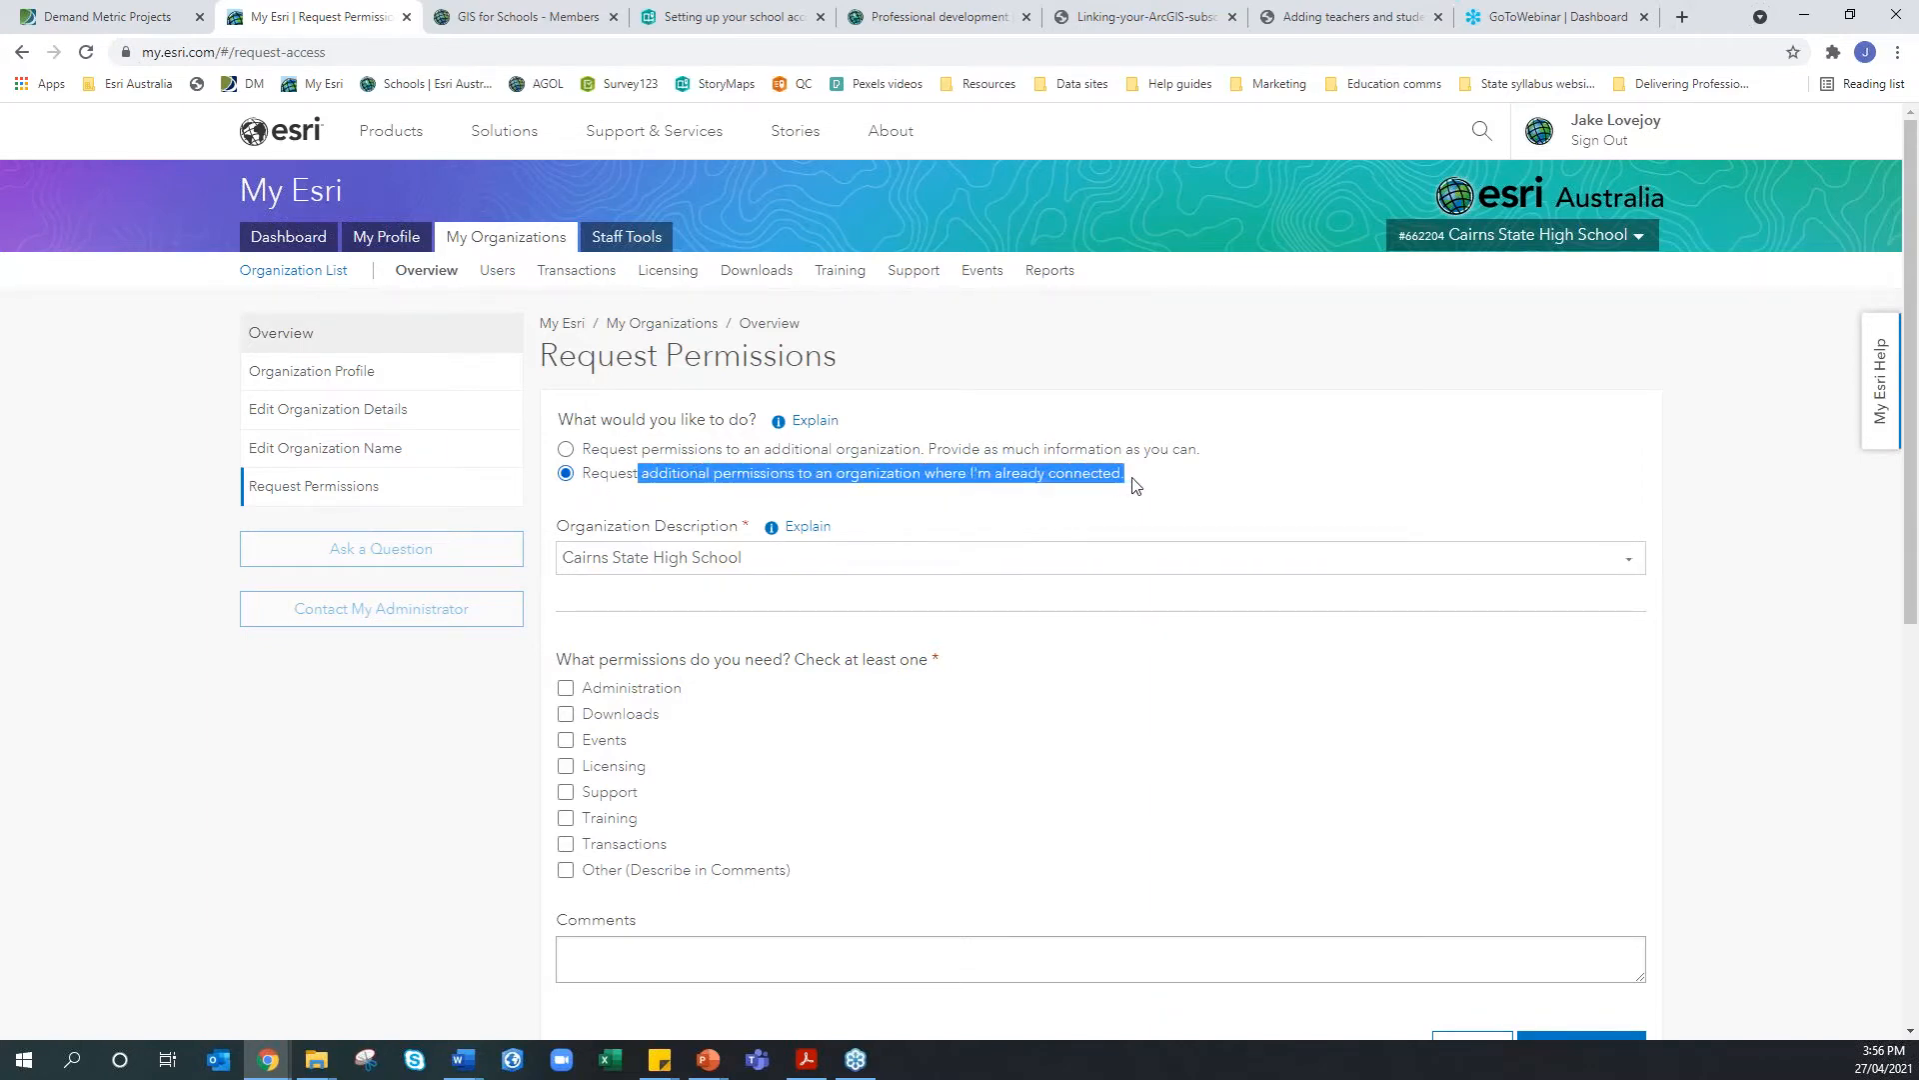
pyautogui.click(1135, 486)
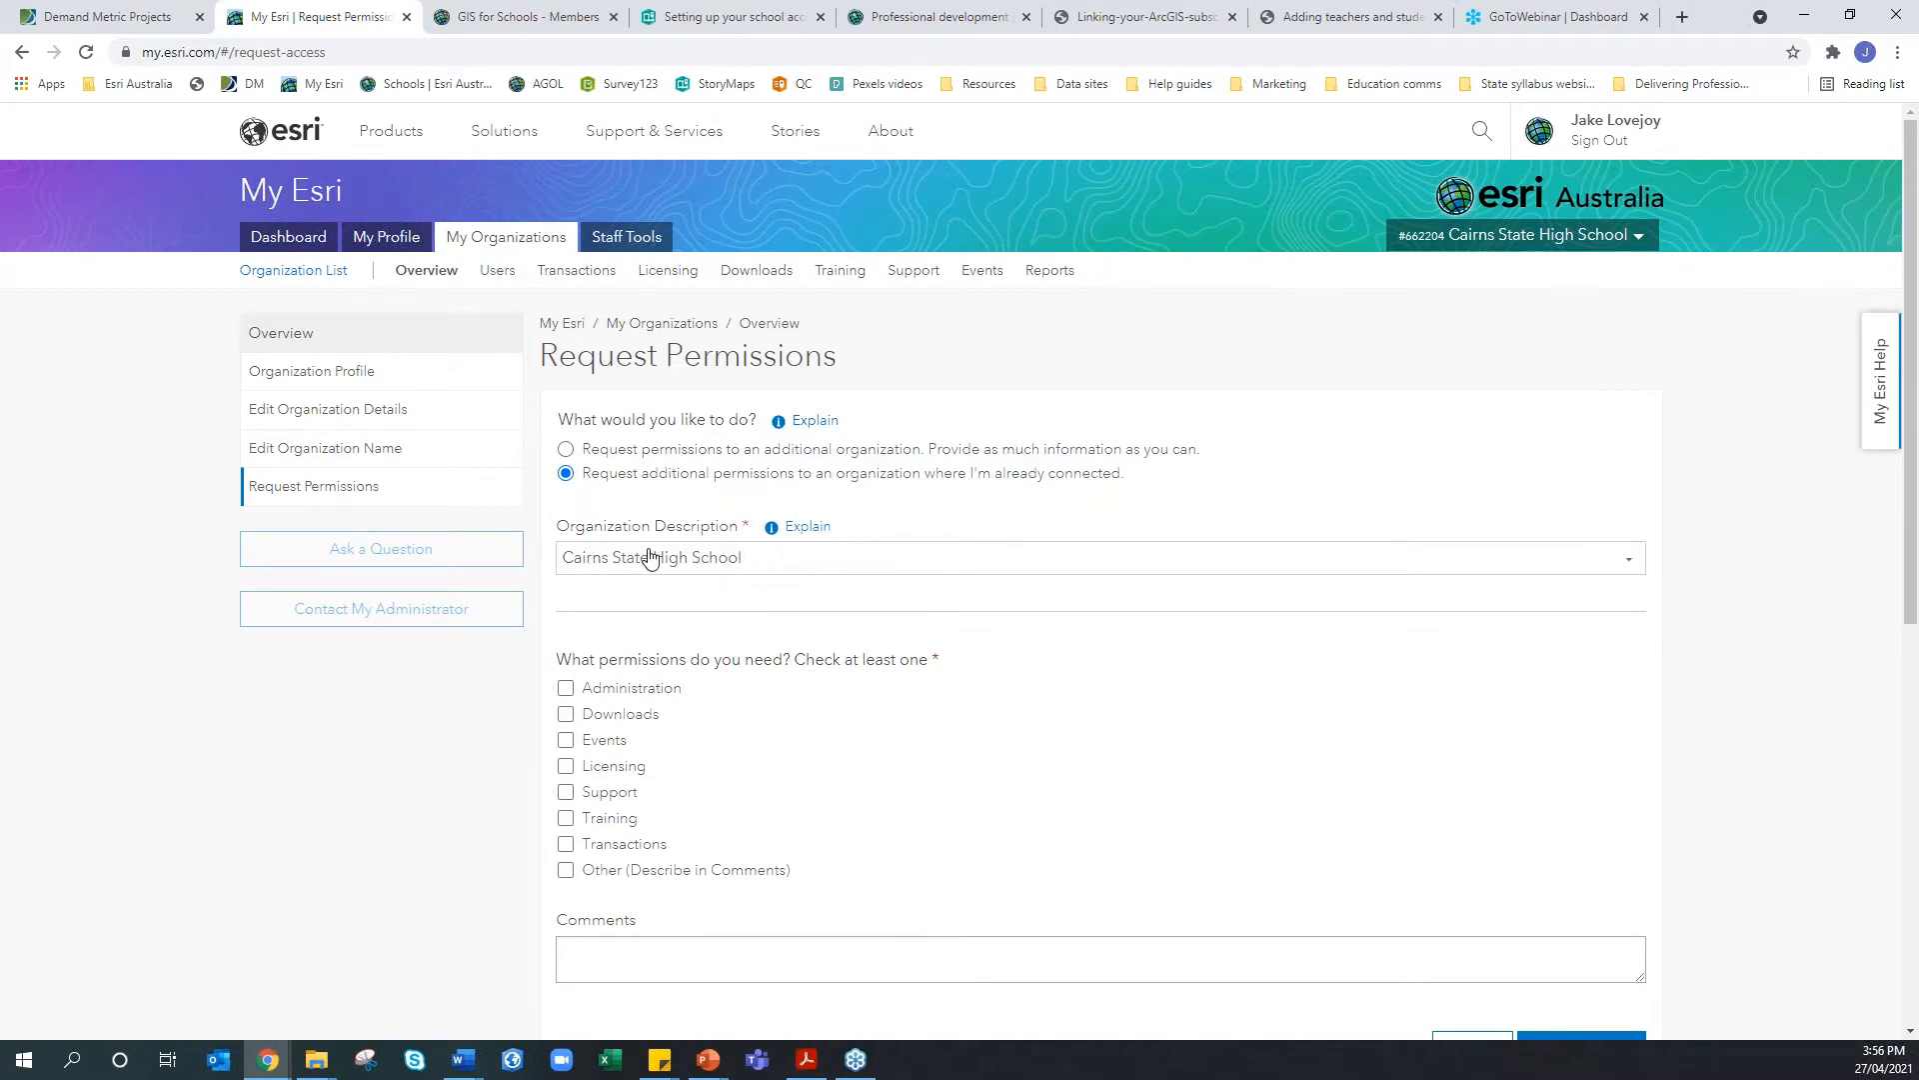
pyautogui.scroll(-1, 650, 558)
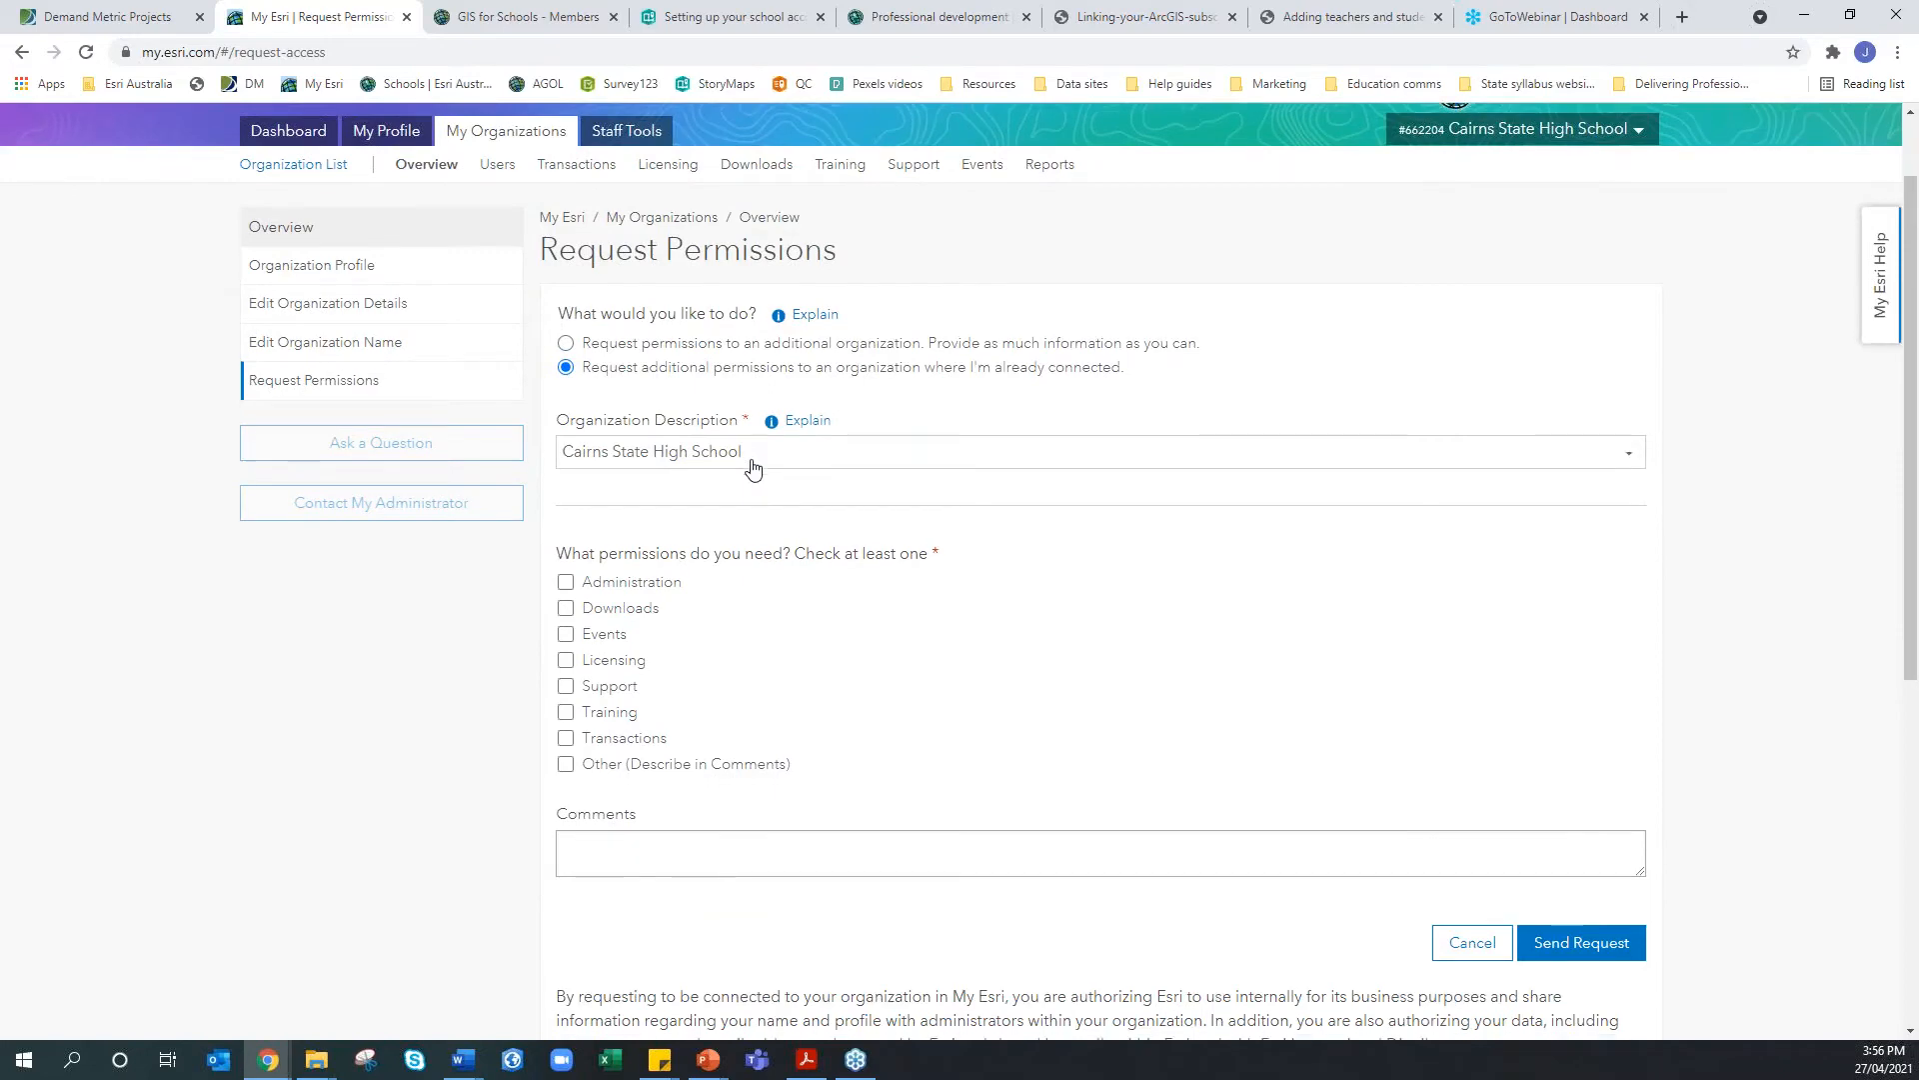
pyautogui.scroll(-2, 720, 450)
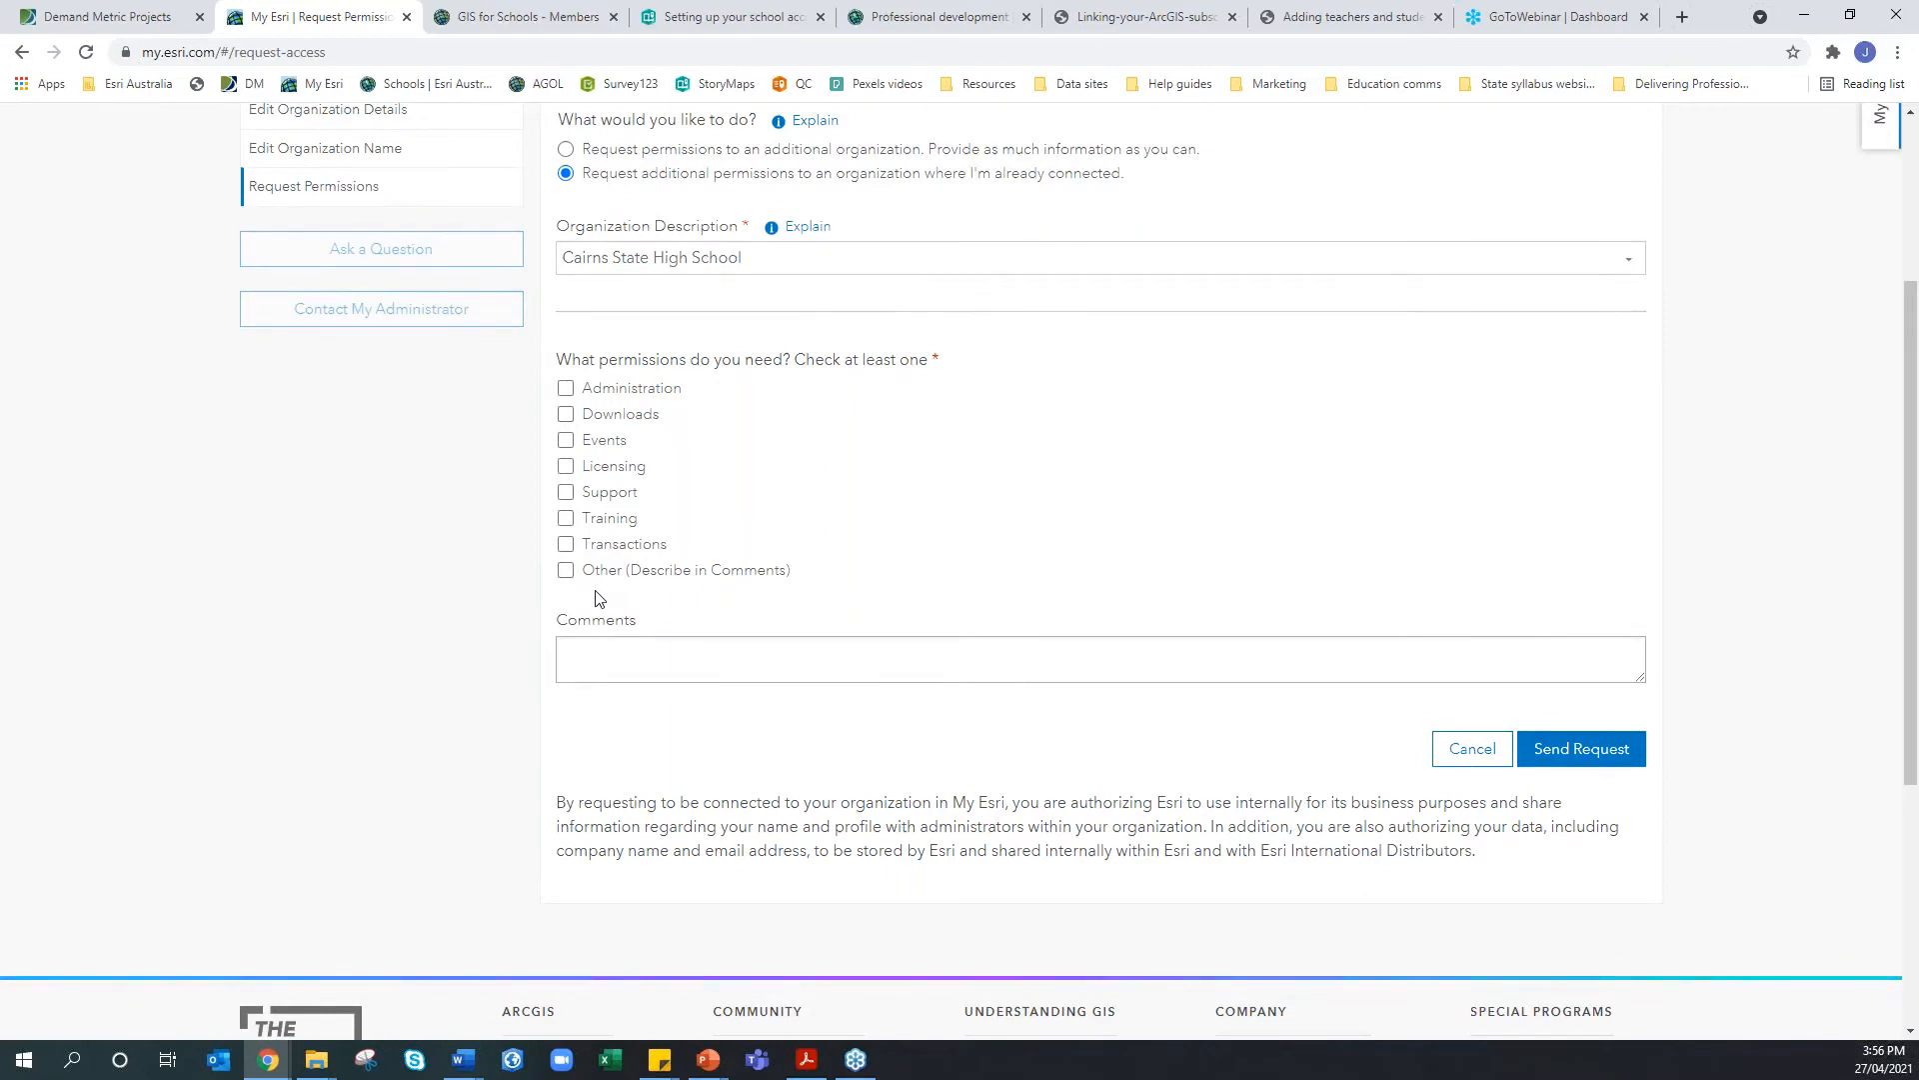
# Tick Administration, Downloads, Events, Licensing, Support, Training, Transactions and Other permissions
pyautogui.click(566, 388)
pyautogui.click(566, 414)
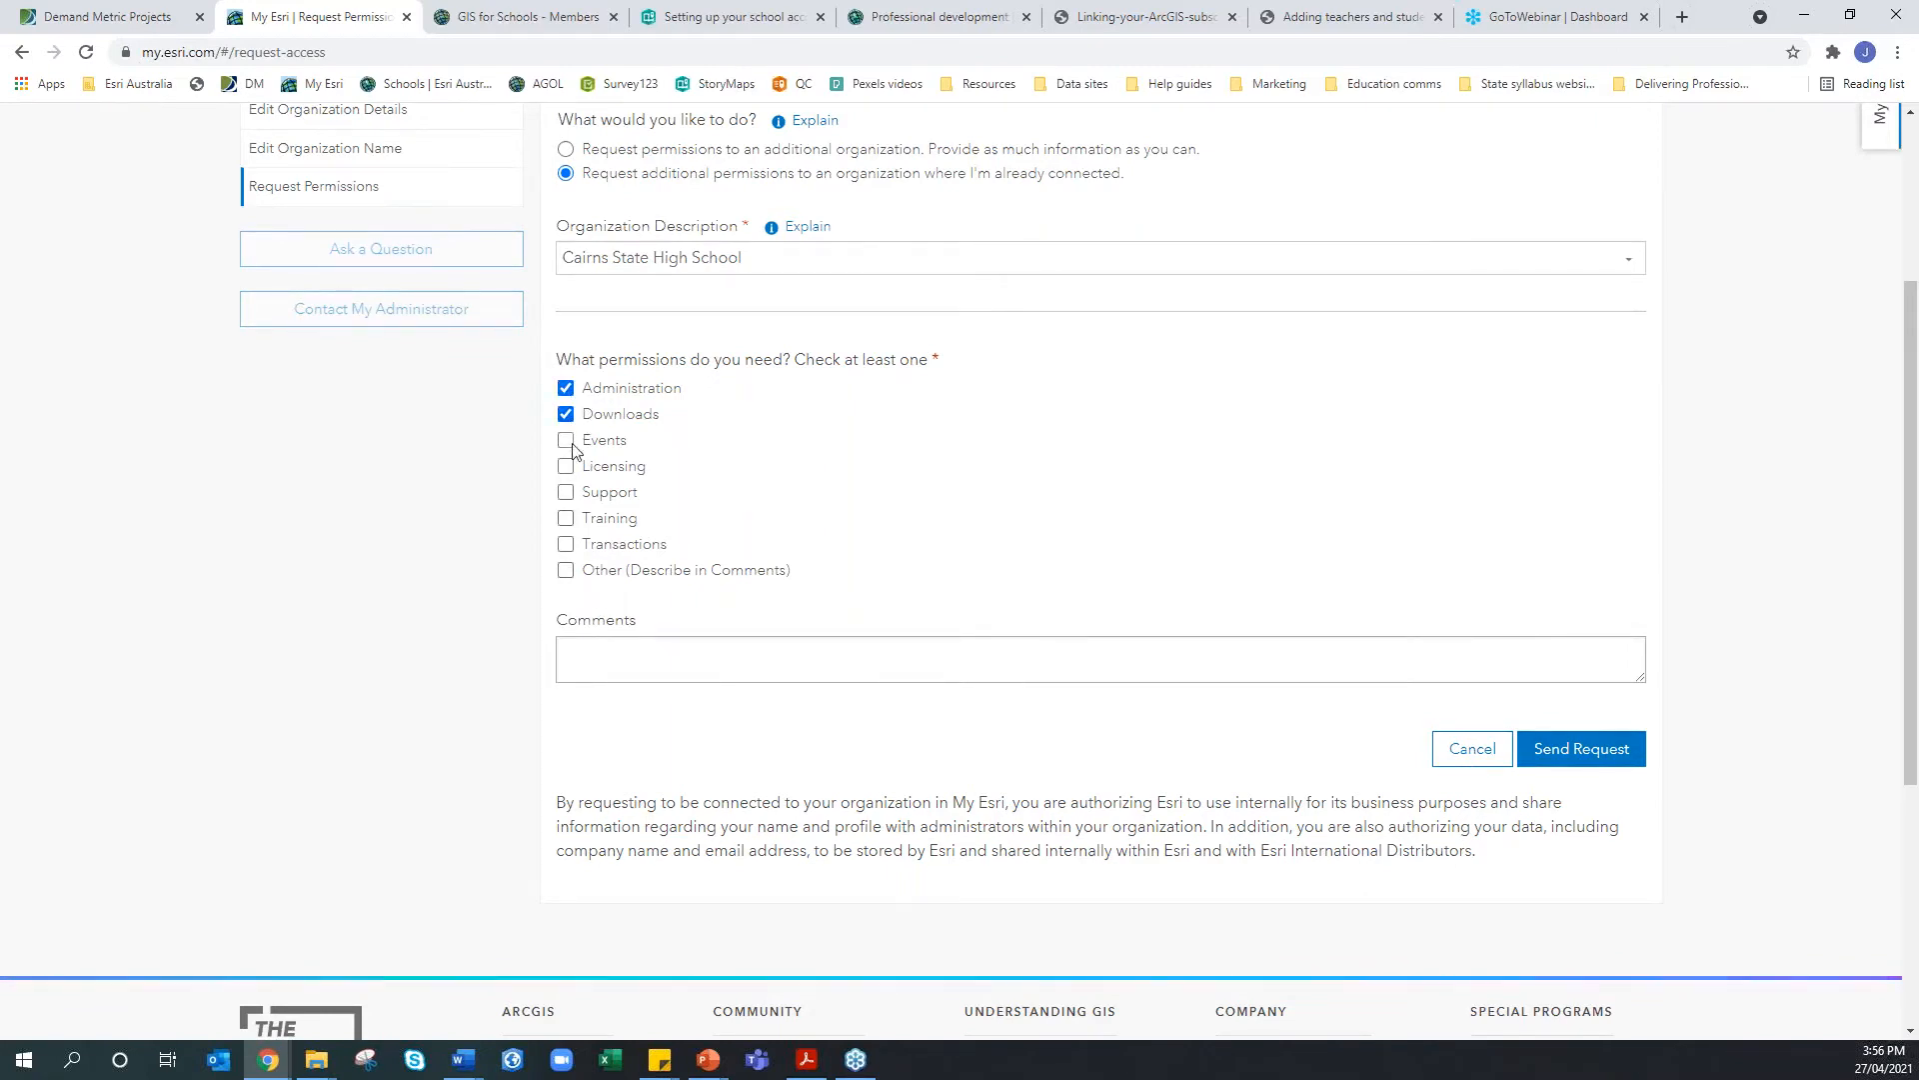
pyautogui.click(567, 441)
pyautogui.click(567, 466)
pyautogui.click(567, 493)
pyautogui.click(567, 519)
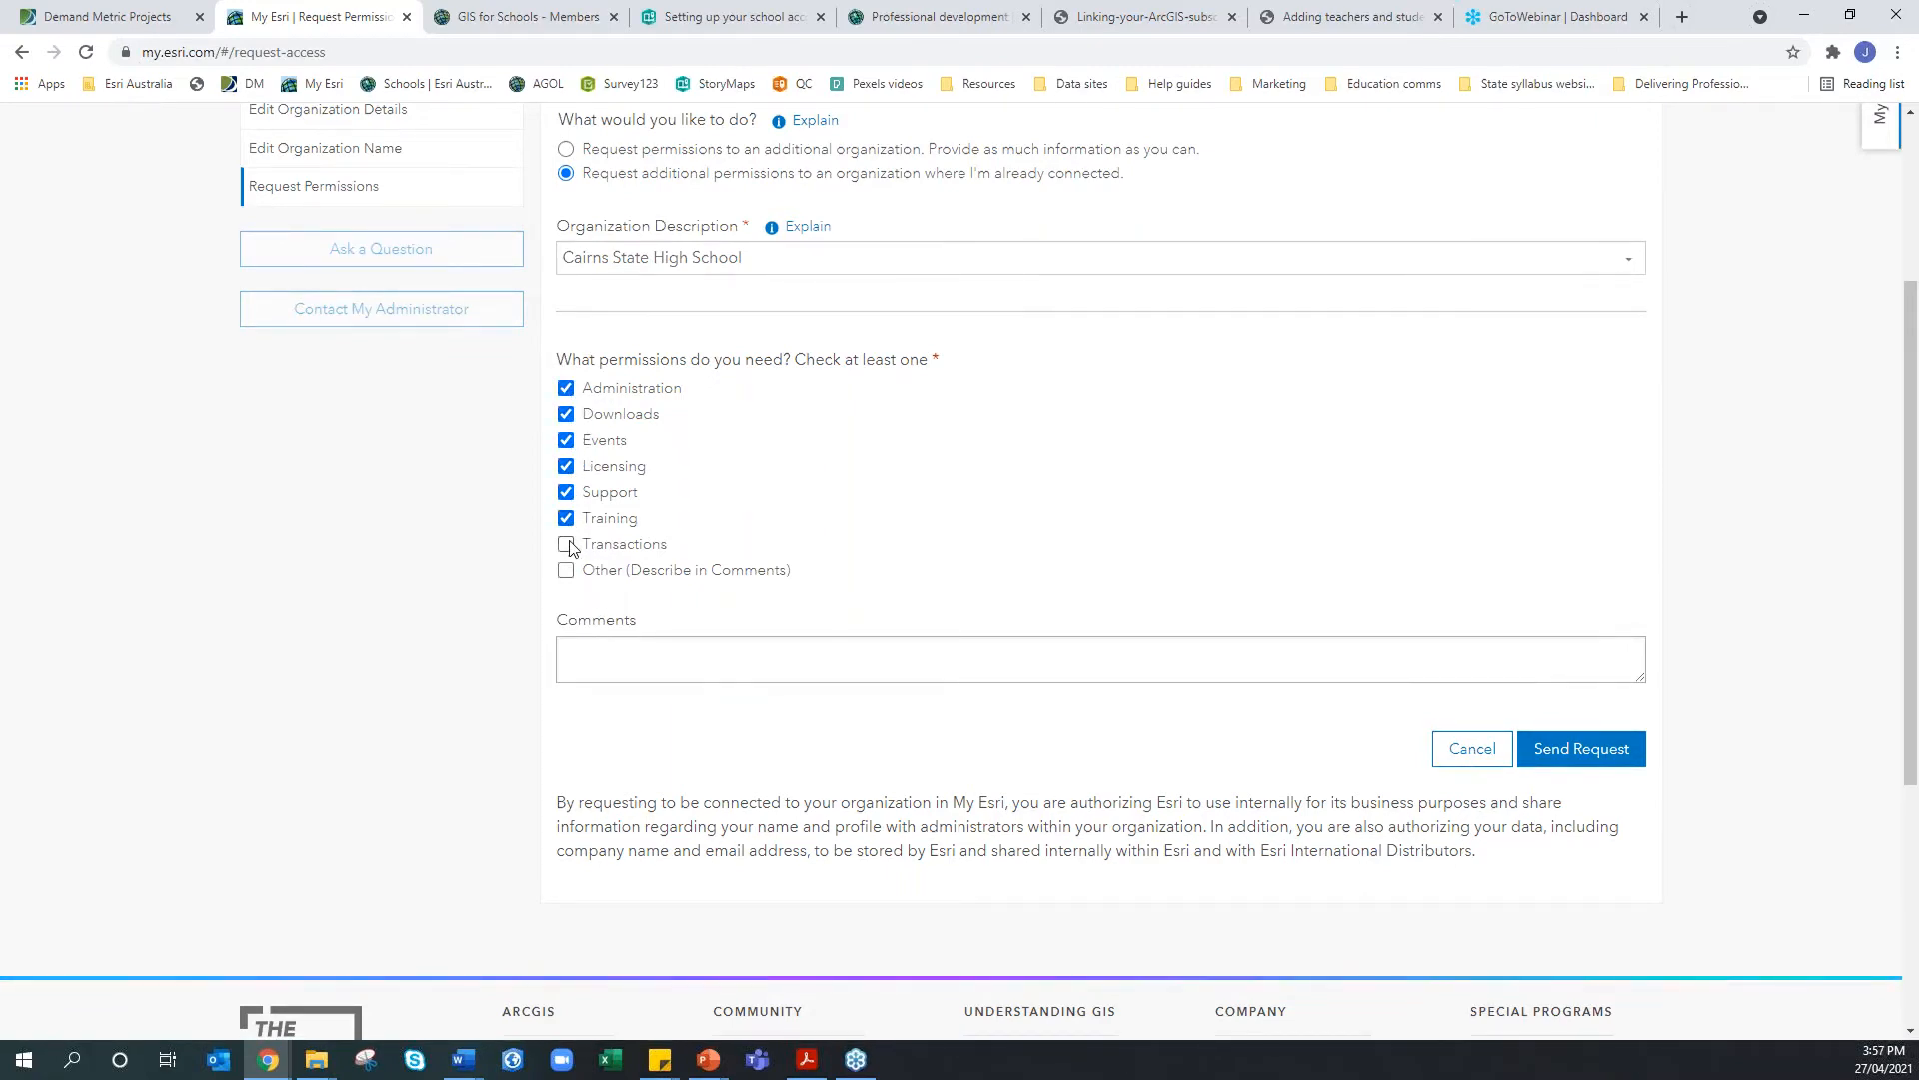
pyautogui.click(566, 544)
pyautogui.click(566, 570)
# Add the comment 'This is to and so from Cairns SHS. I teach geography at the school adn require access'
pyautogui.click(612, 651)
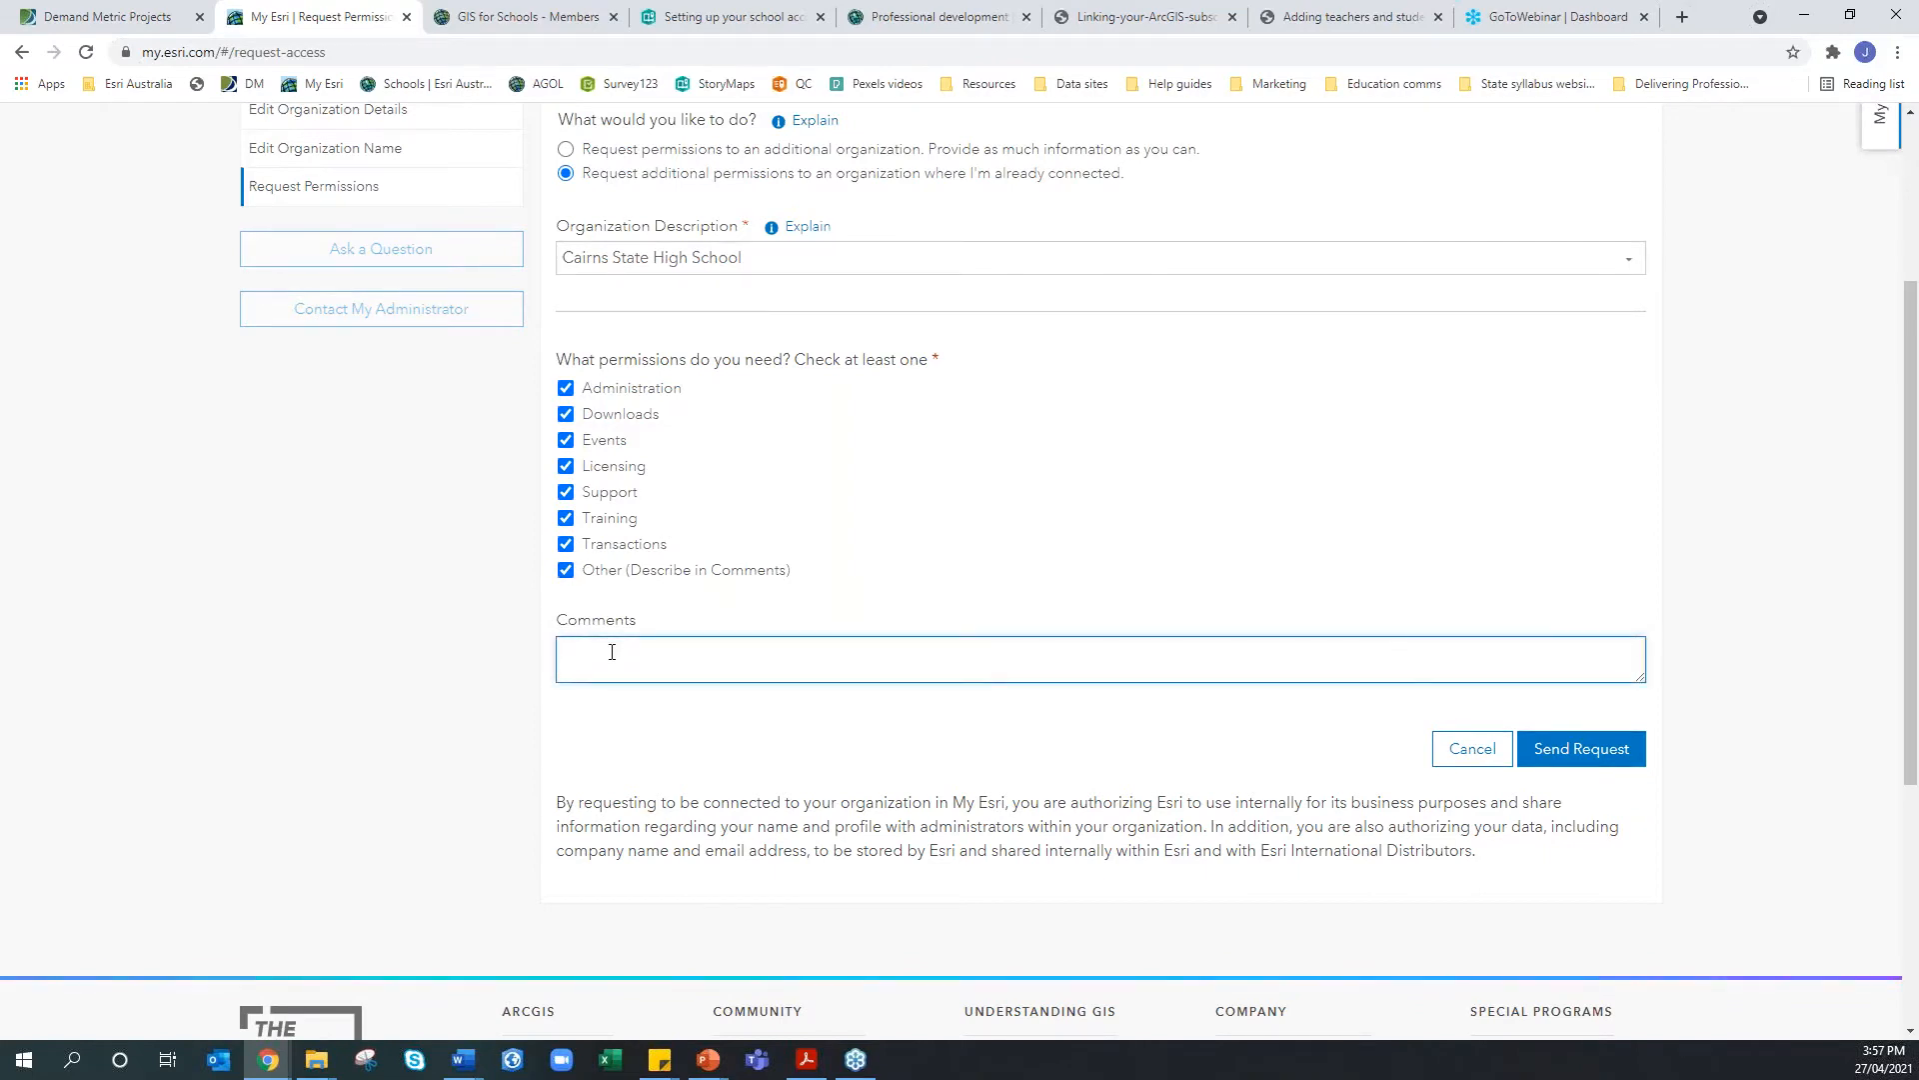
pyautogui.write('This')
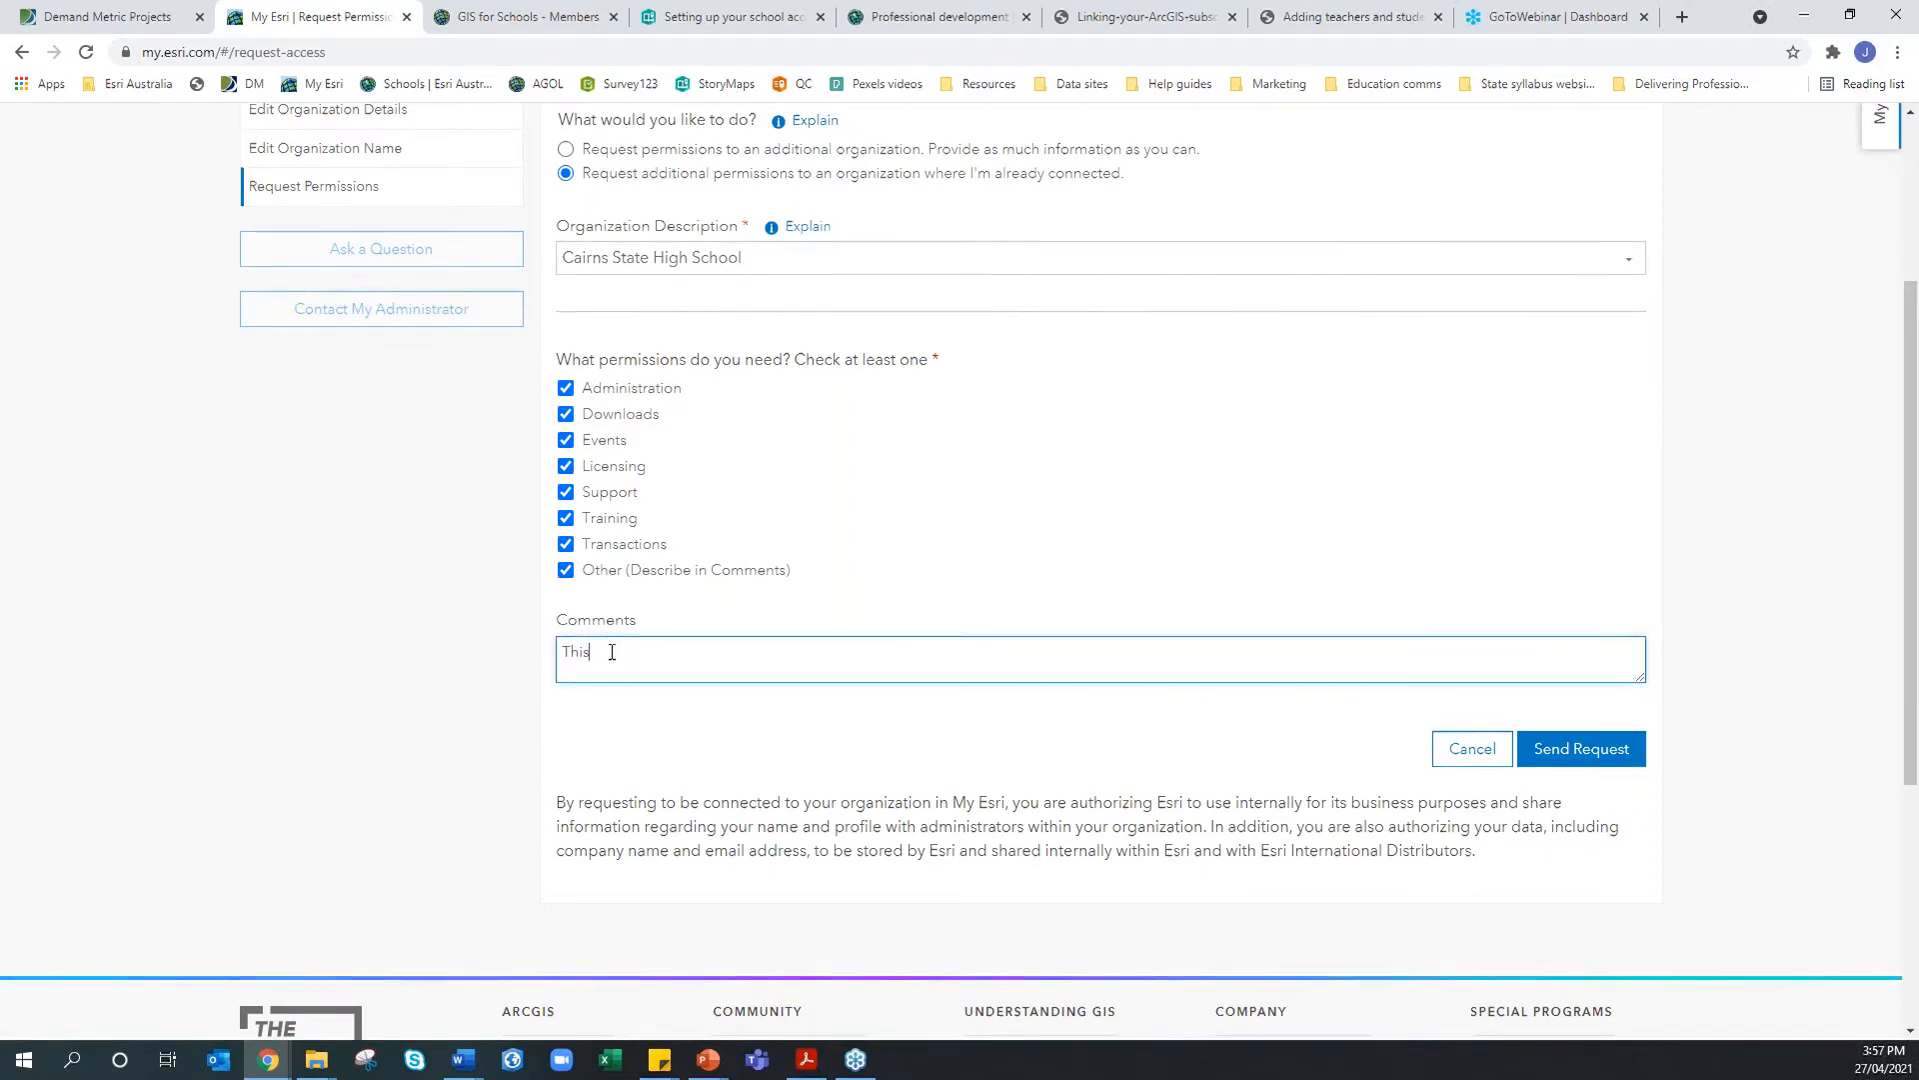
pyautogui.write(' is to and so')
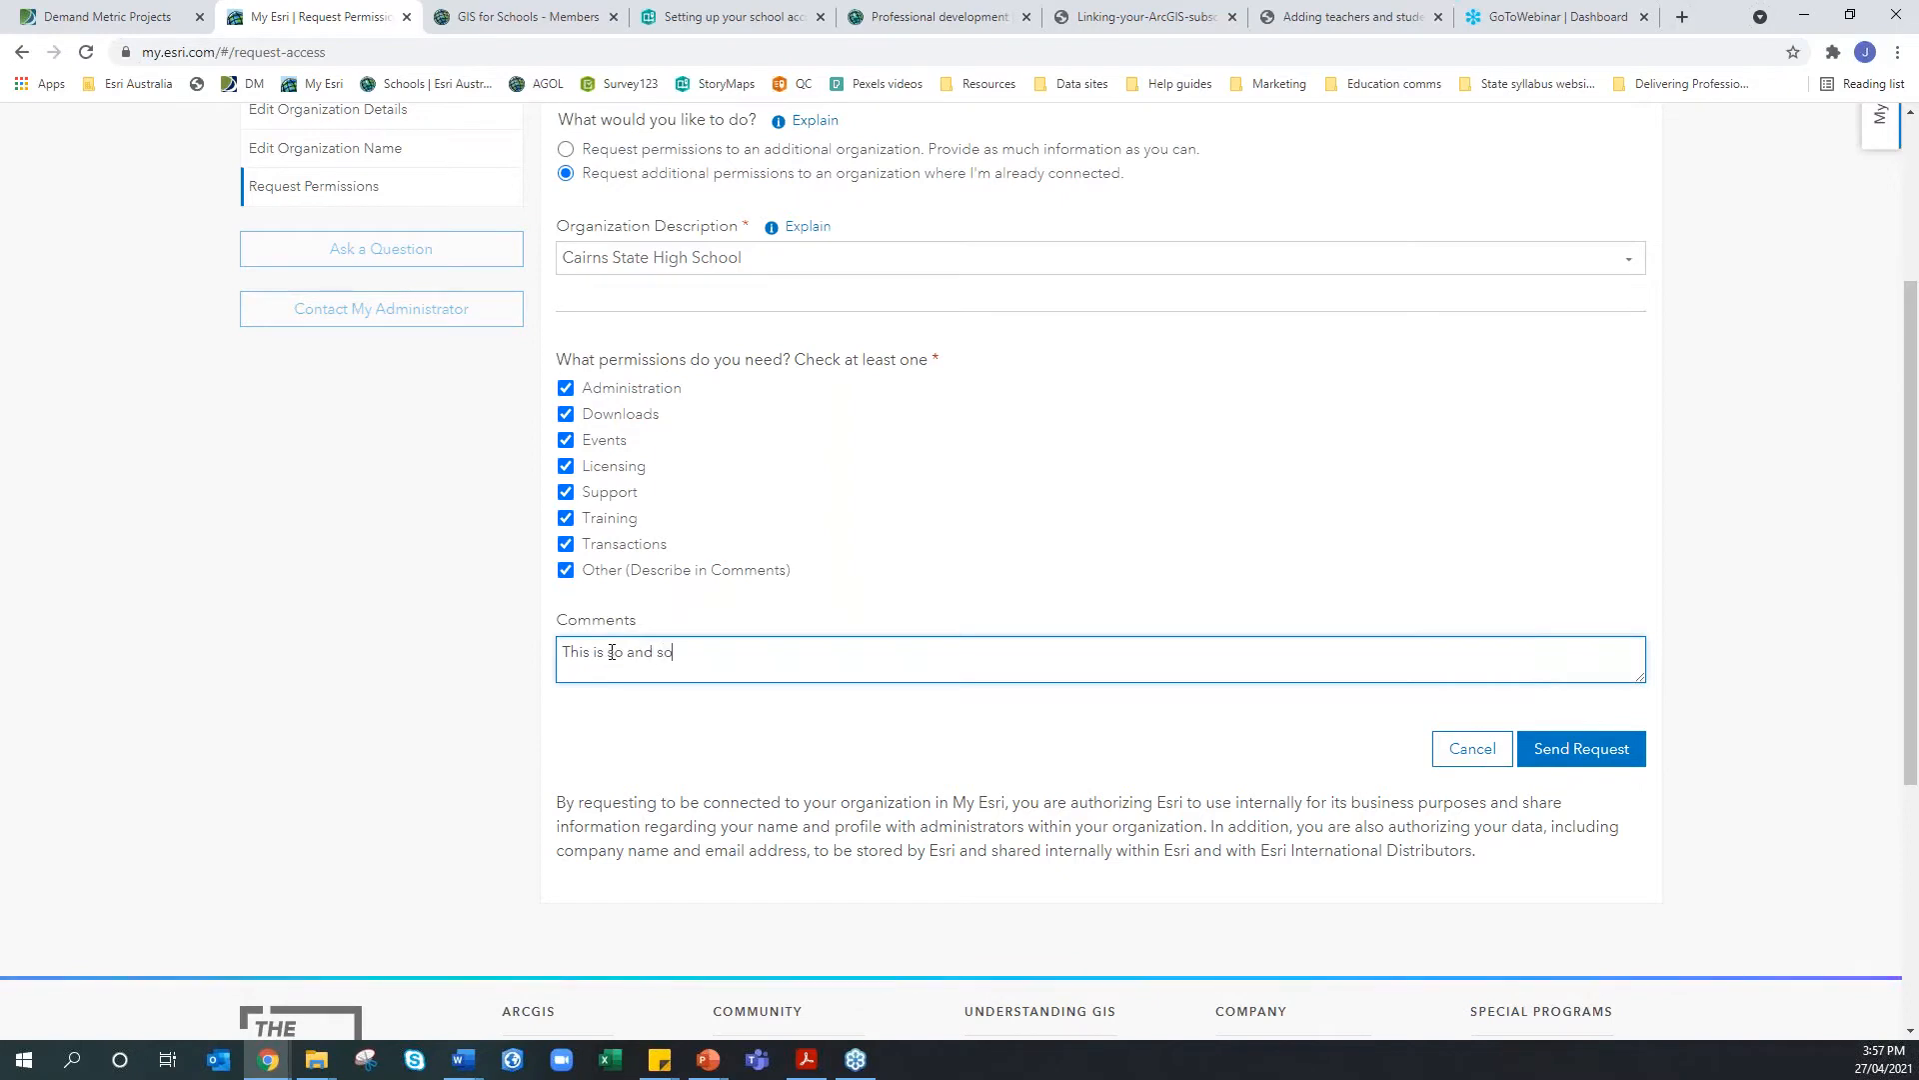
pyautogui.write(' from Ca')
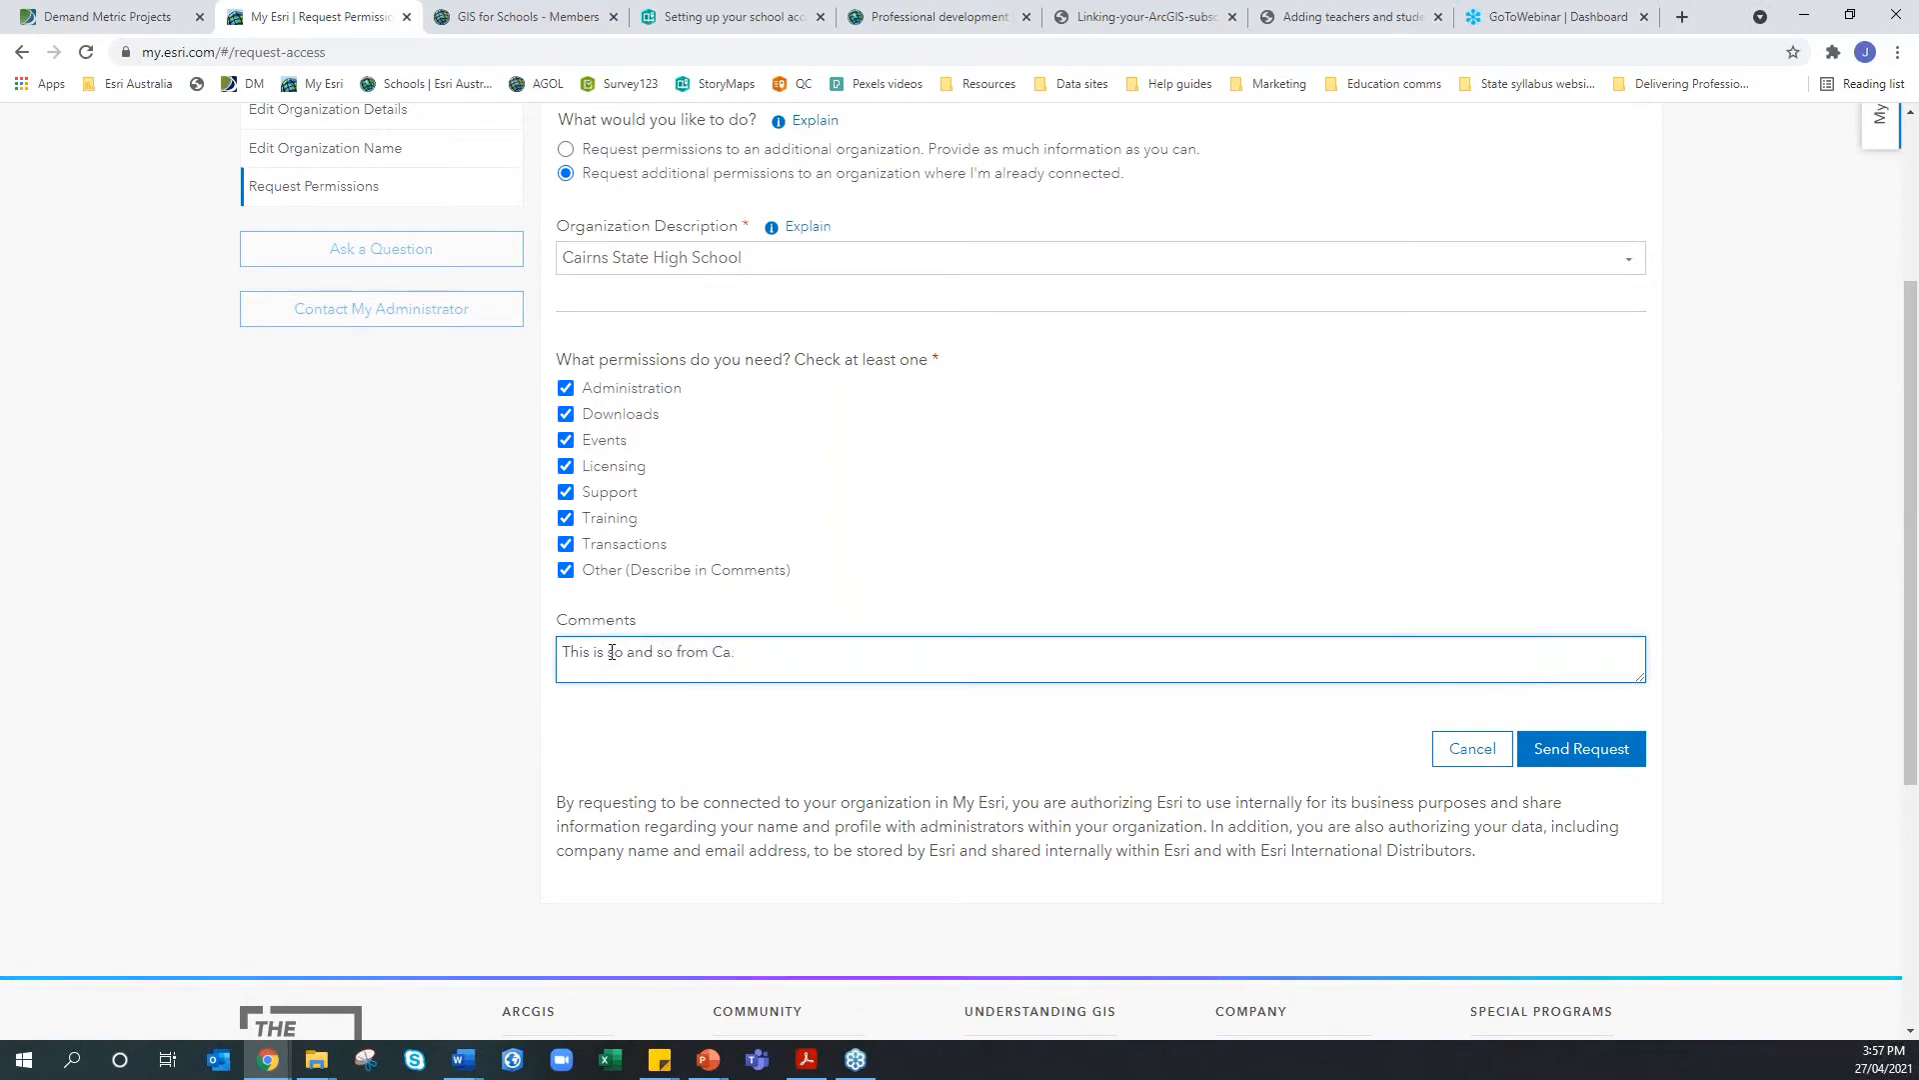
pyautogui.write('irns SHS.')
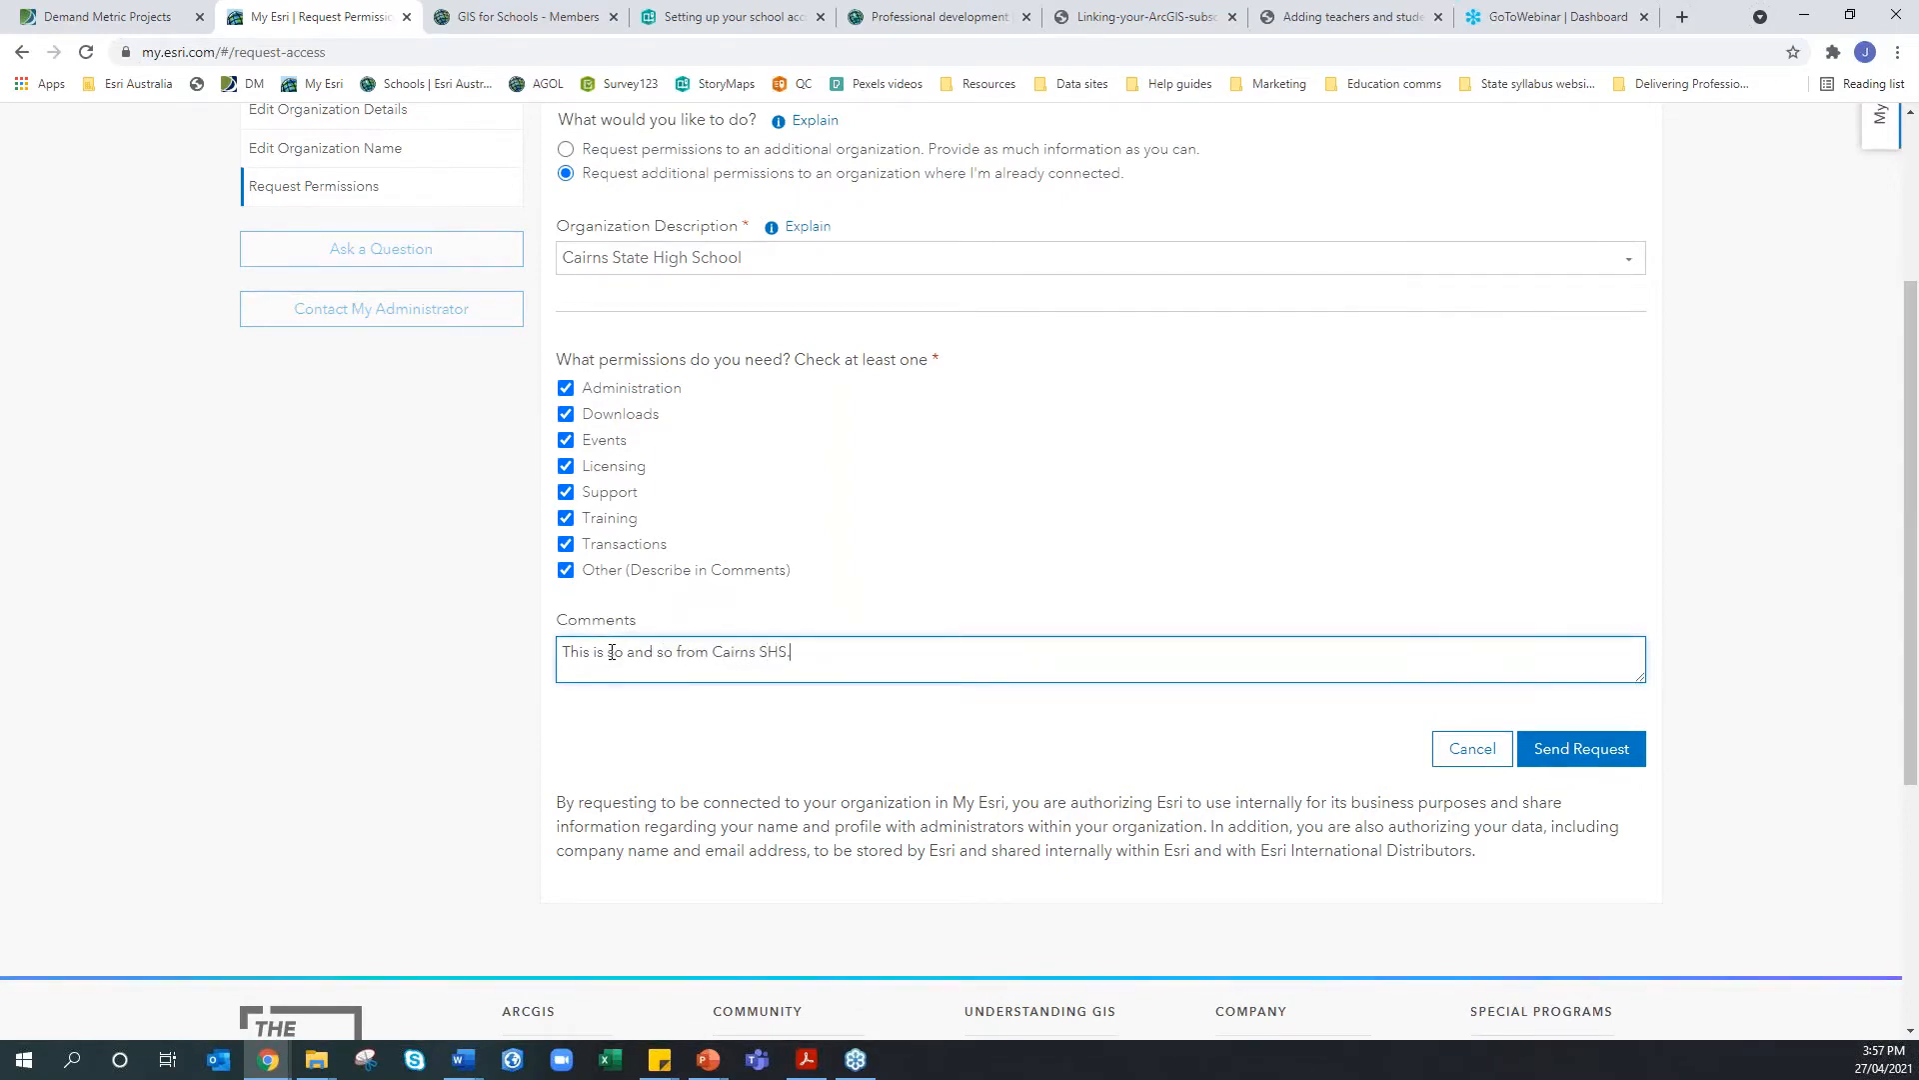
pyautogui.write(' I teach')
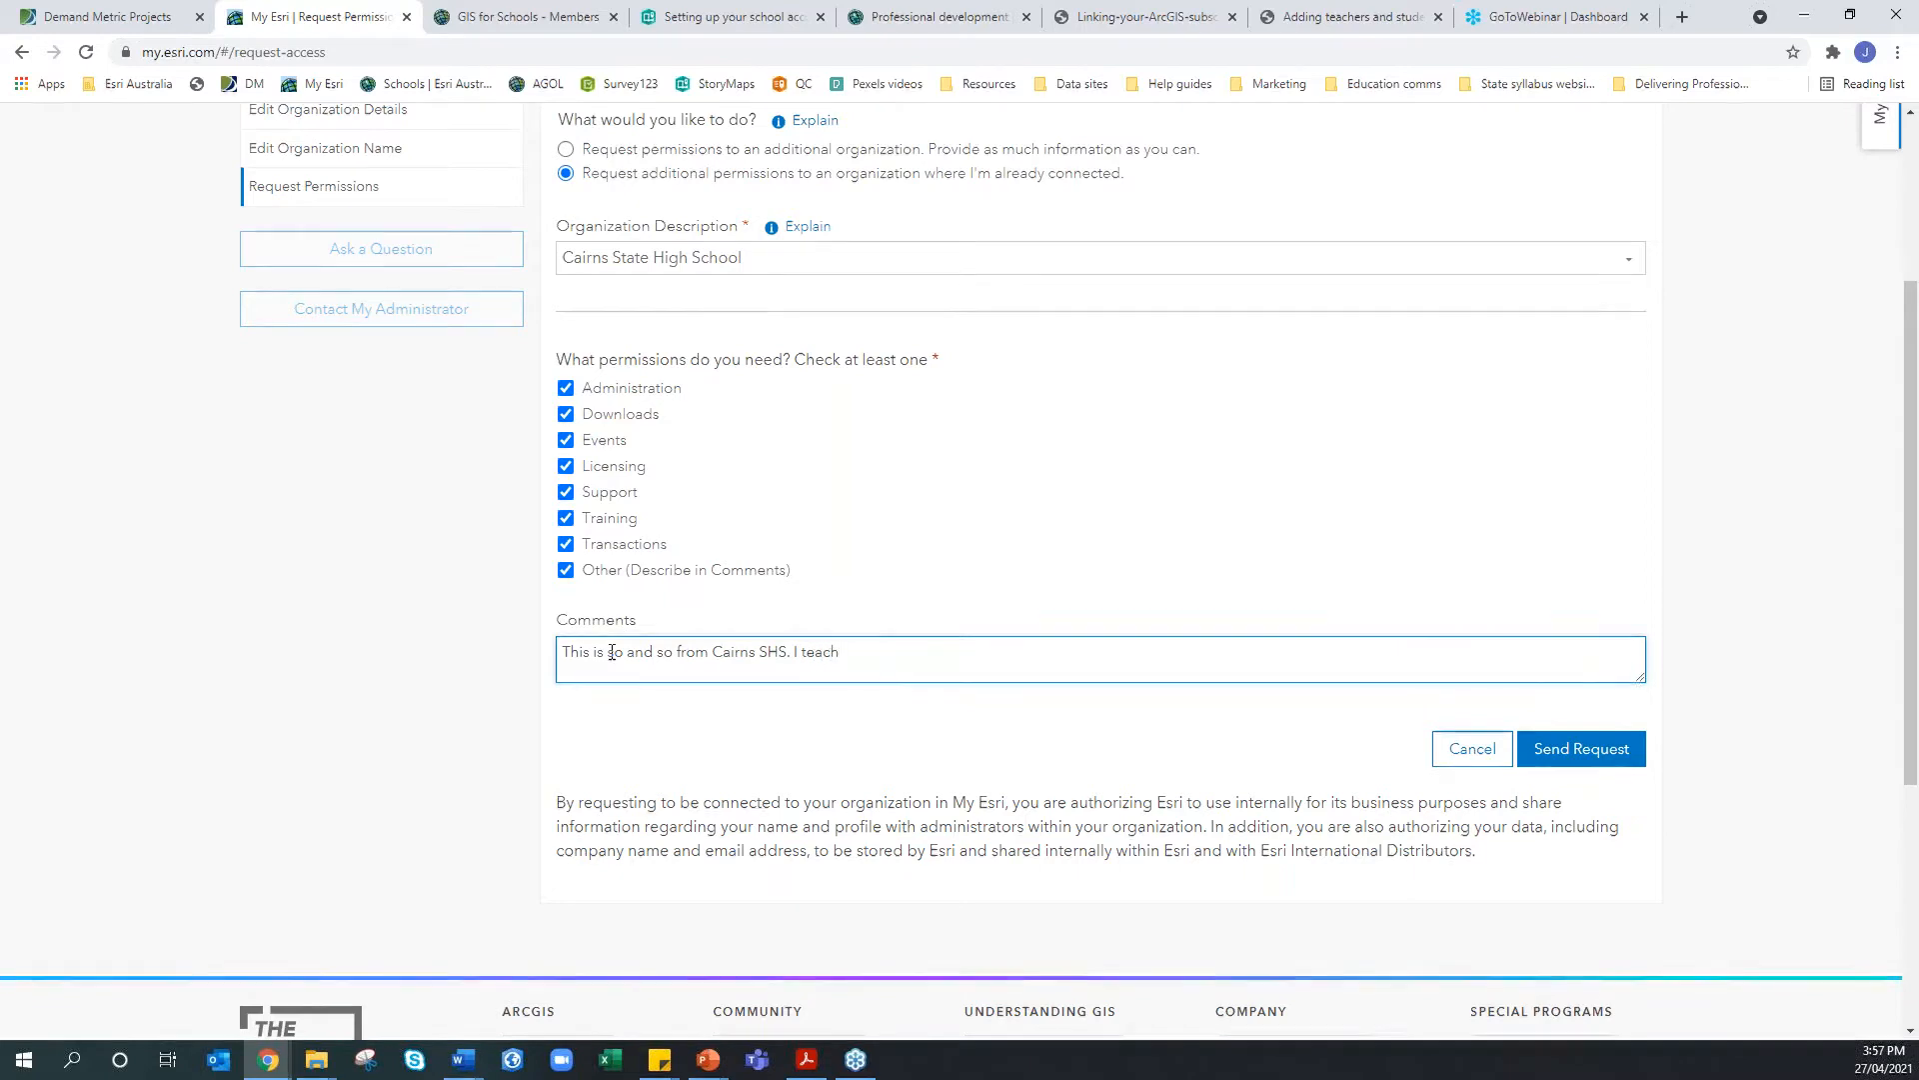
pyautogui.write(' geography a')
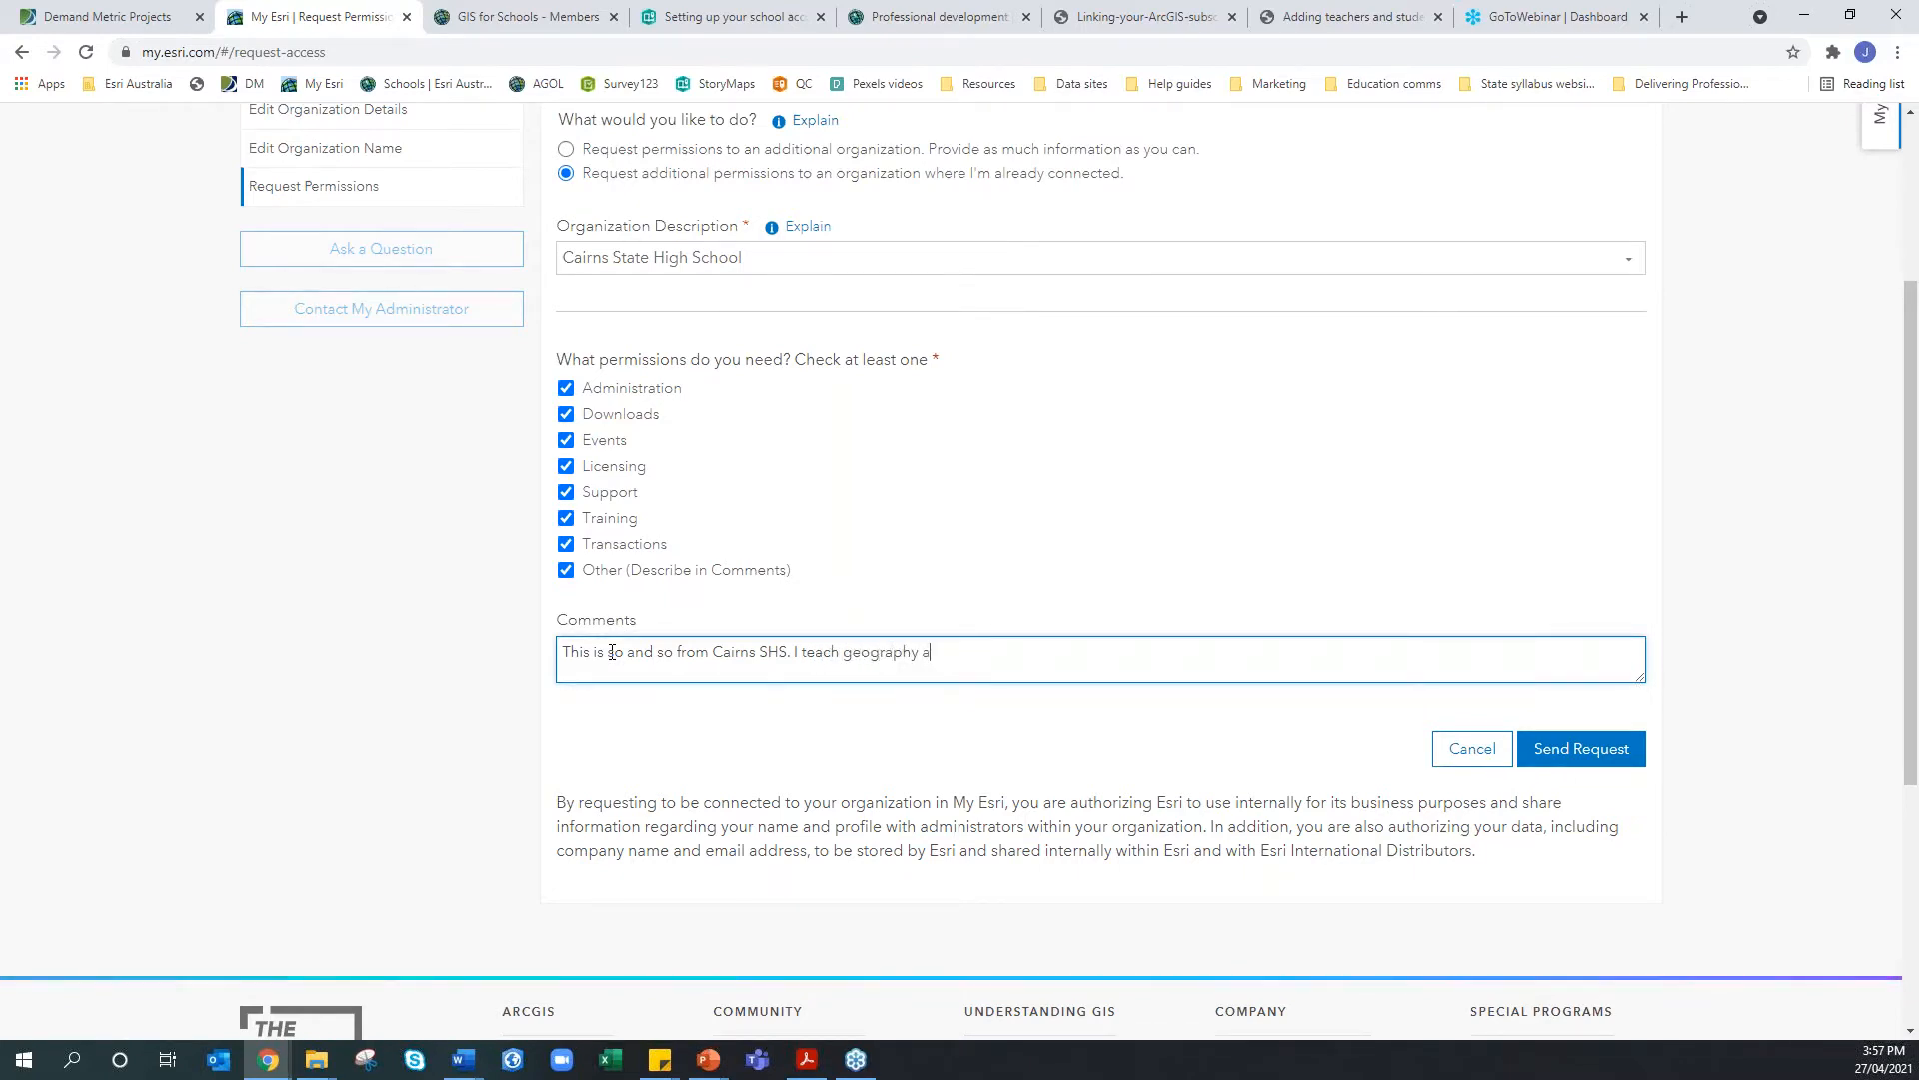
pyautogui.write('t the school adn req')
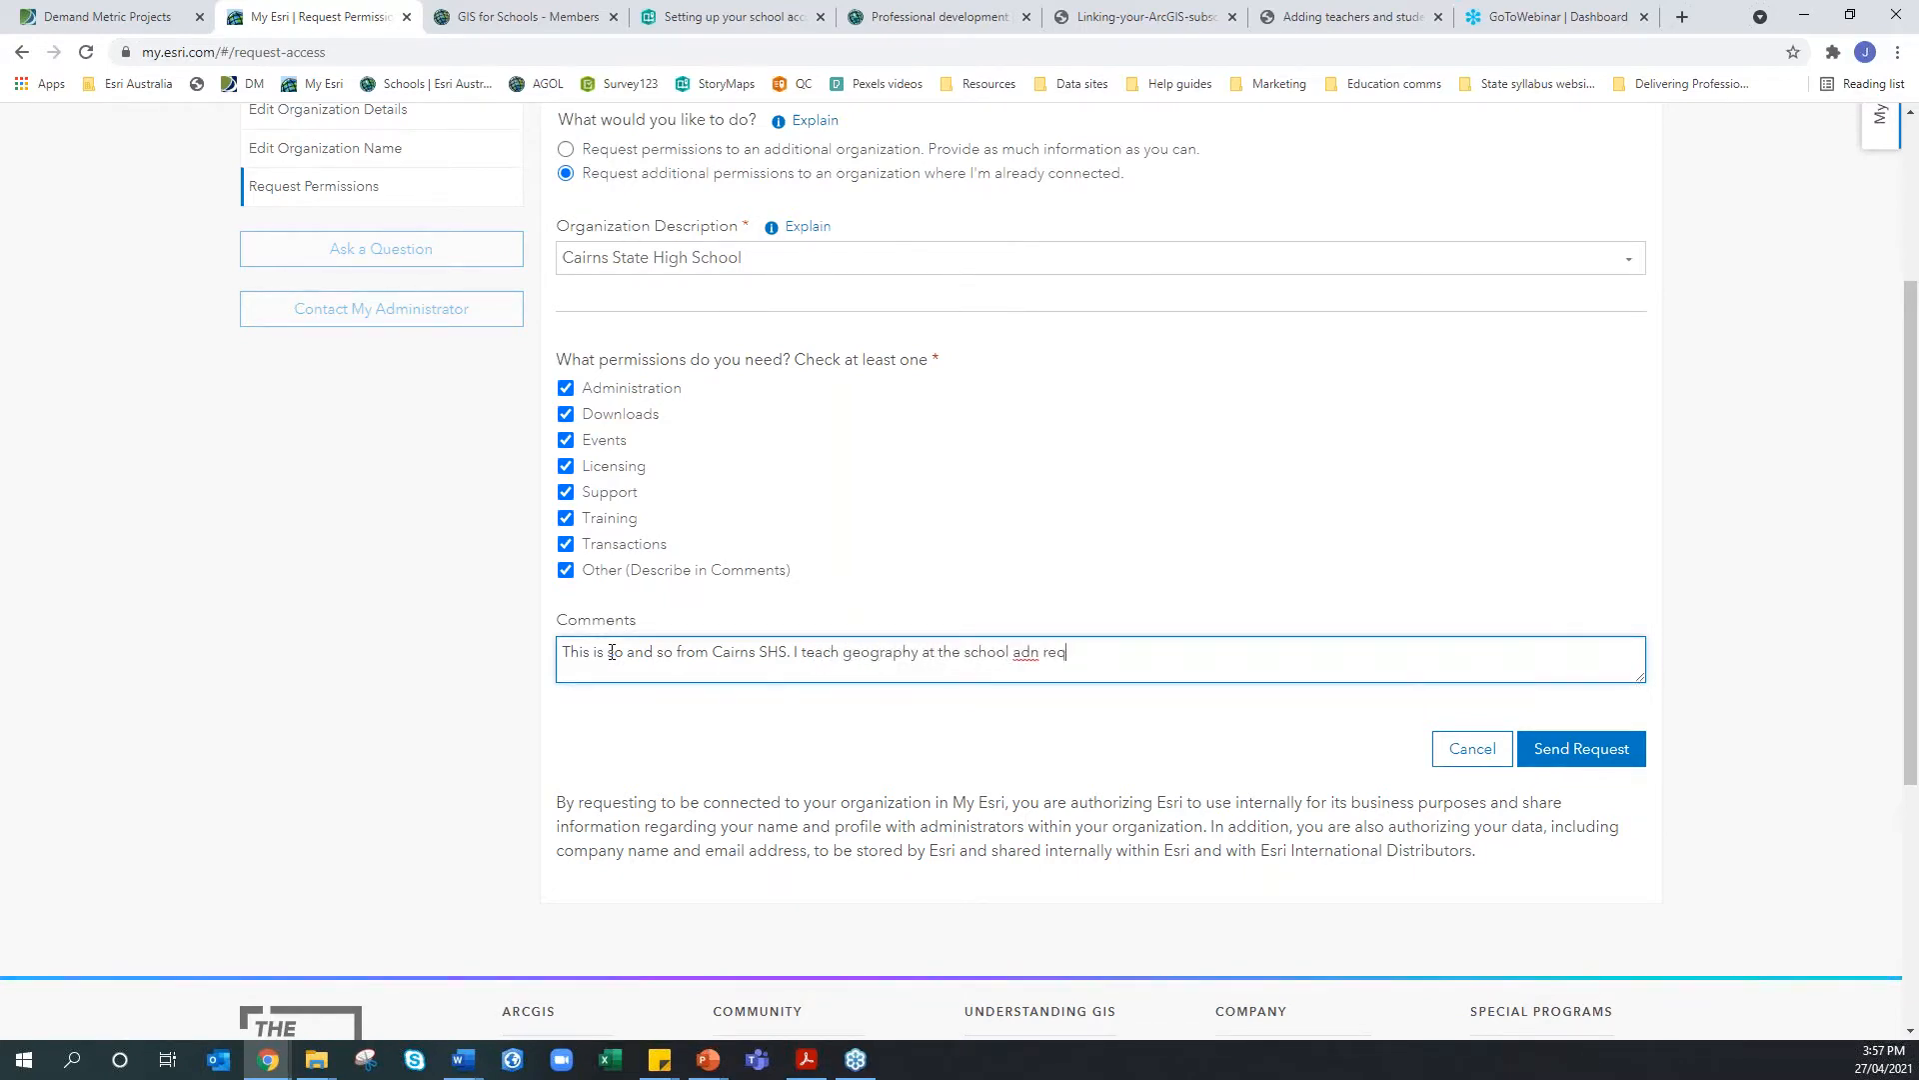
pyautogui.write('uire access')
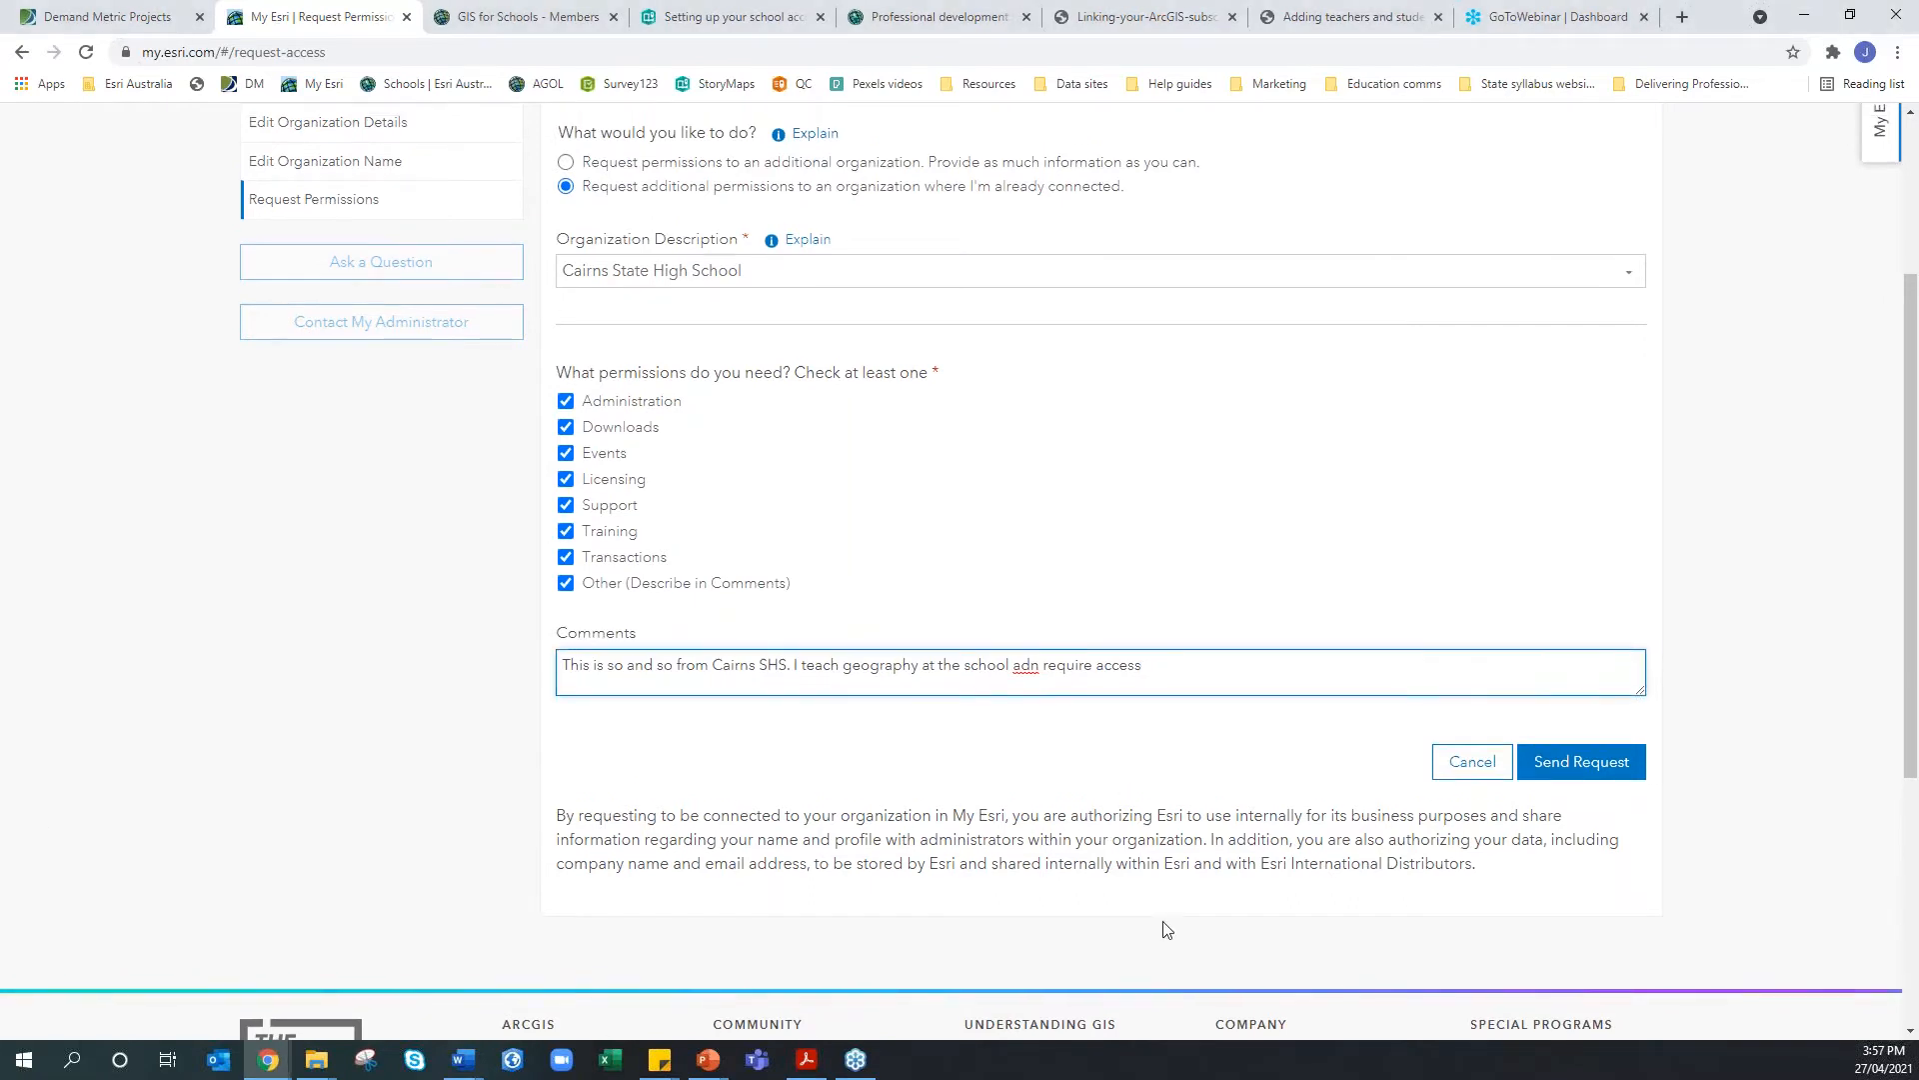
pyautogui.scroll(3, 1161, 926)
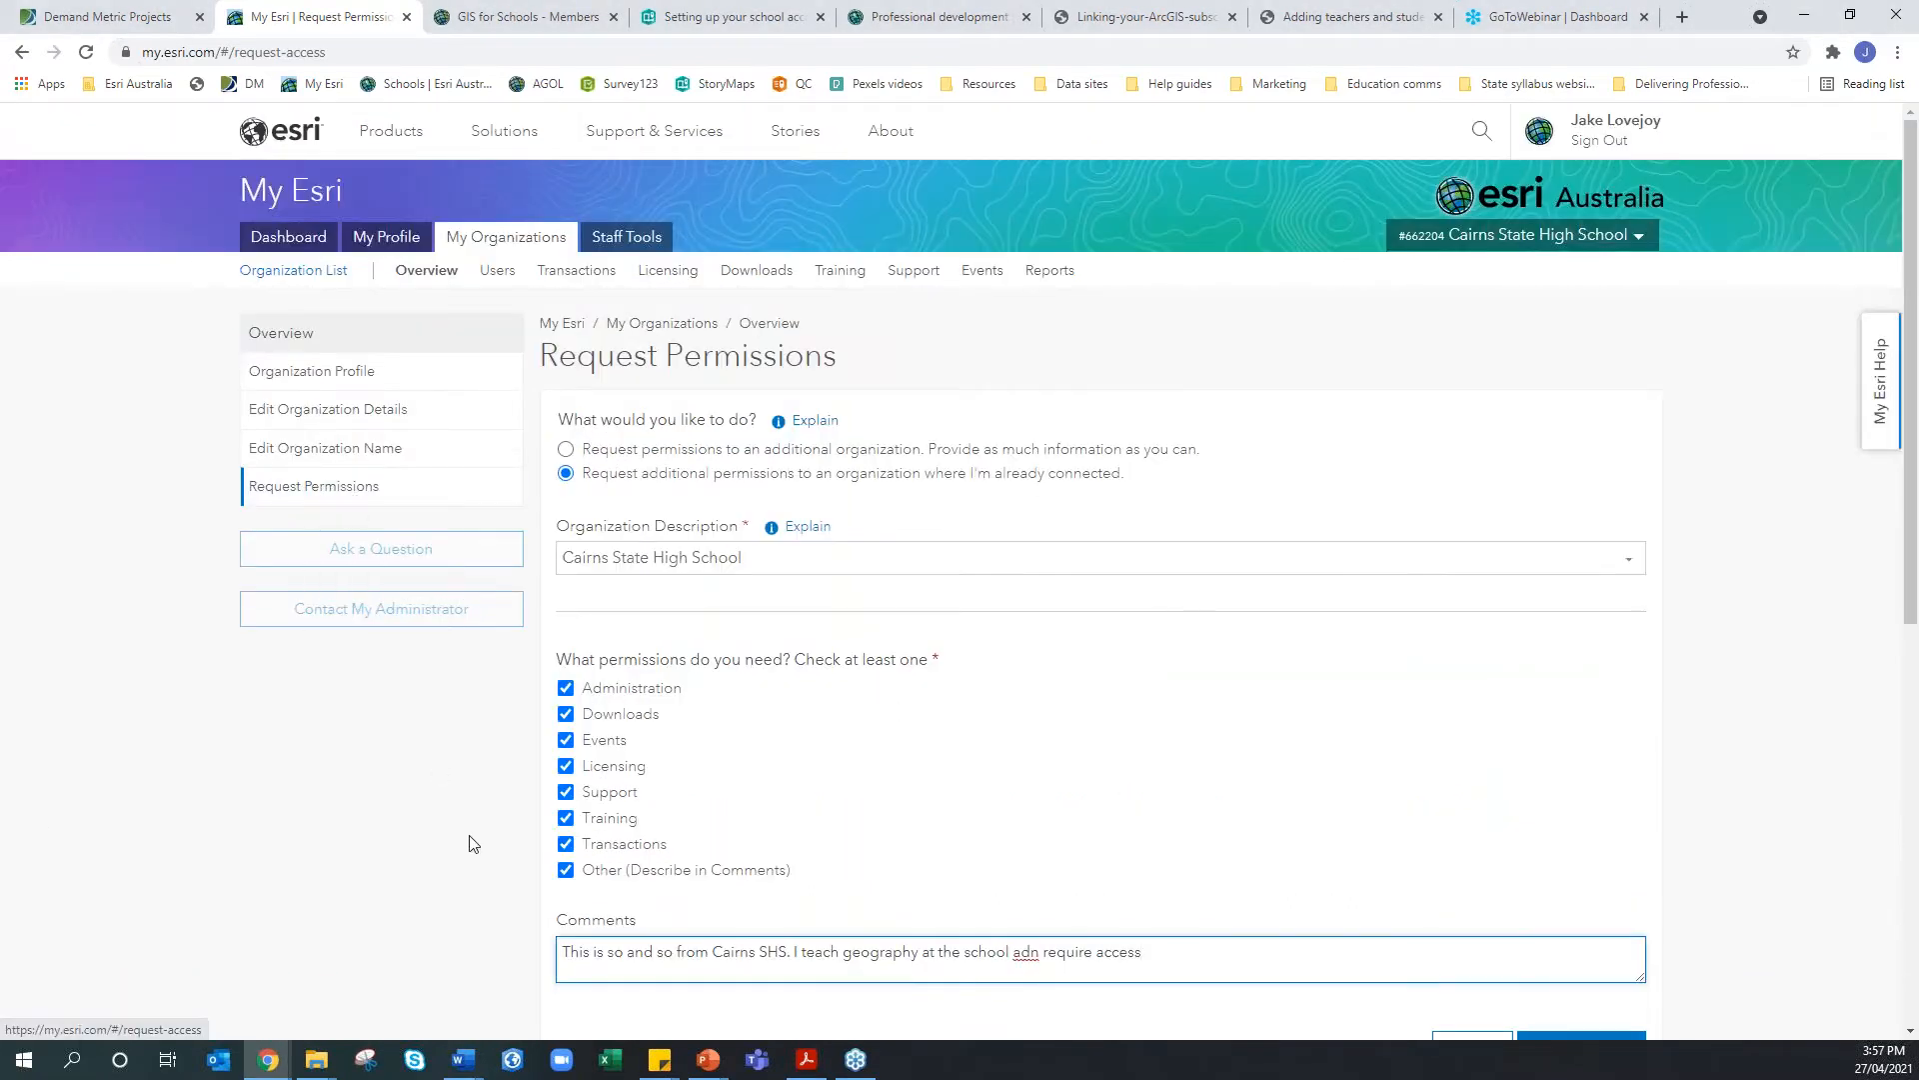
pyautogui.scroll(-1, 744, 931)
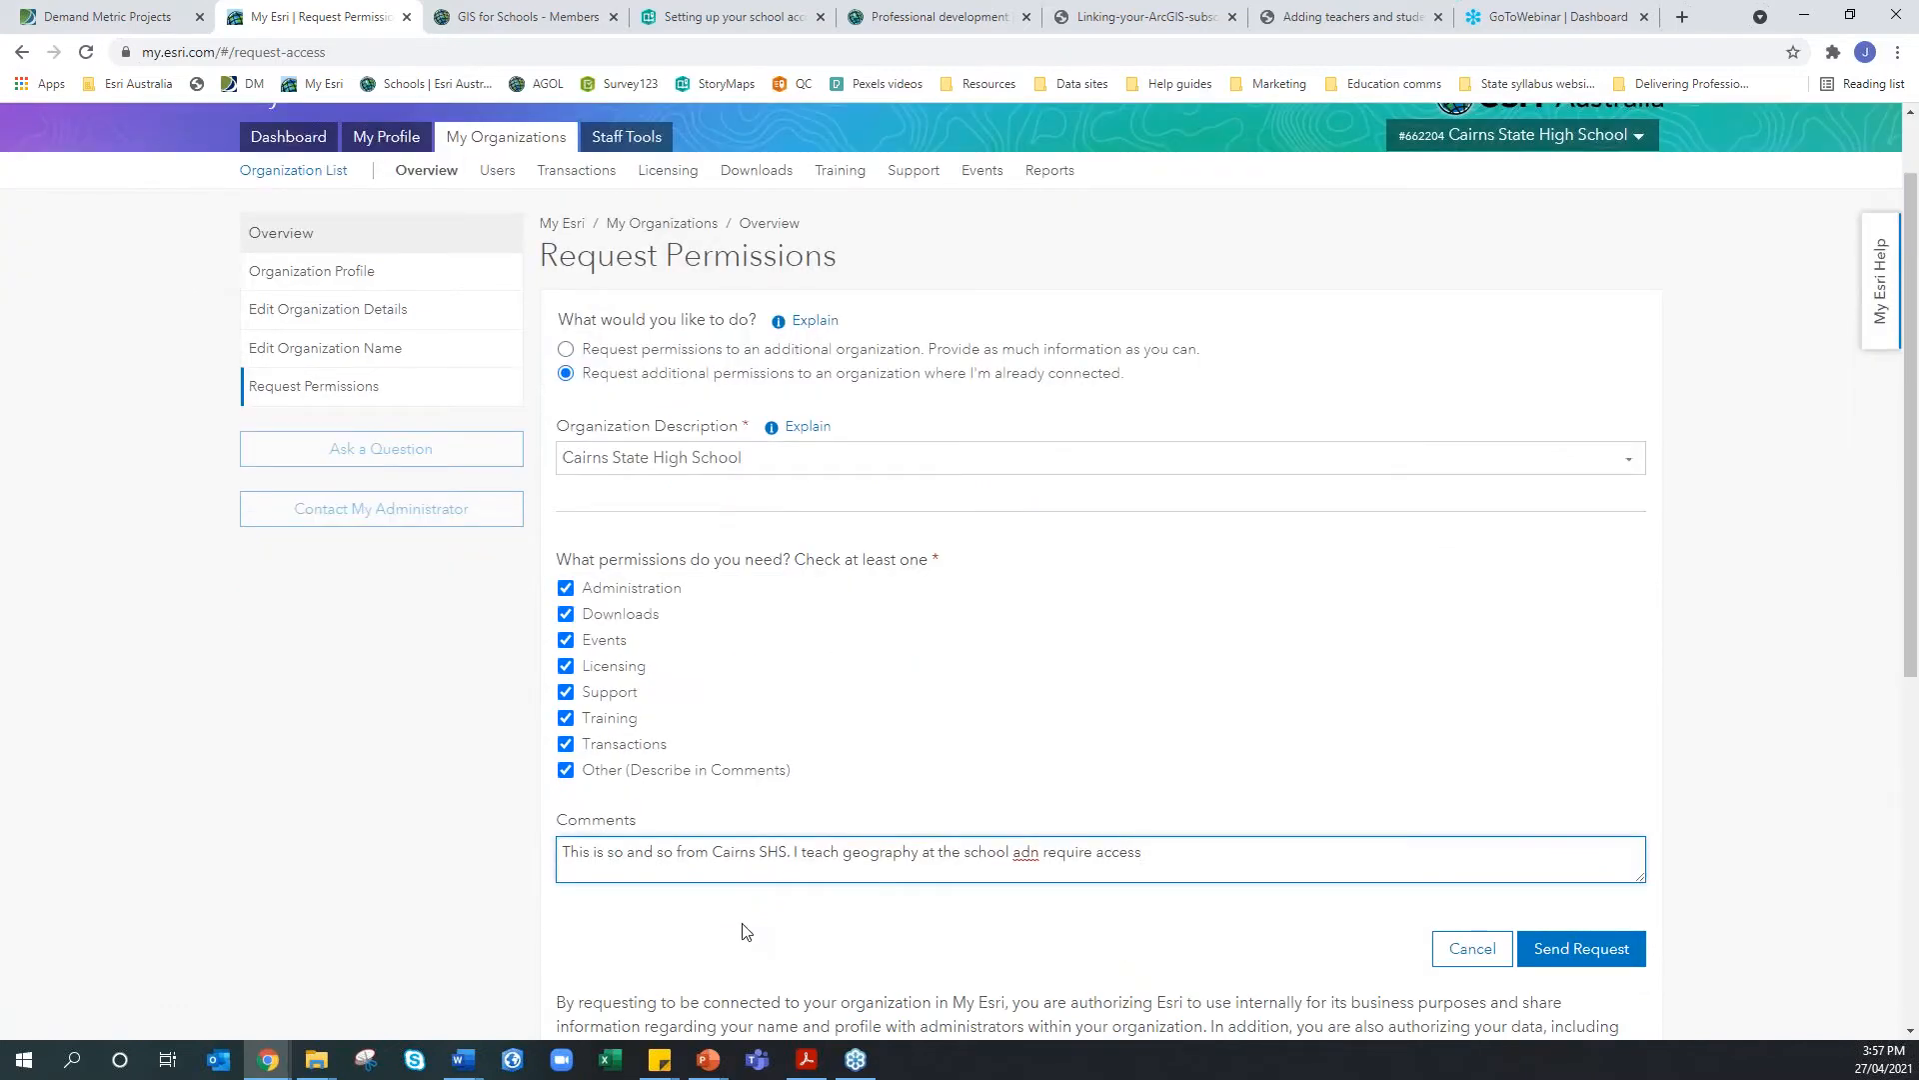
pyautogui.scroll(1, 742, 929)
pyautogui.scroll(-1, 742, 918)
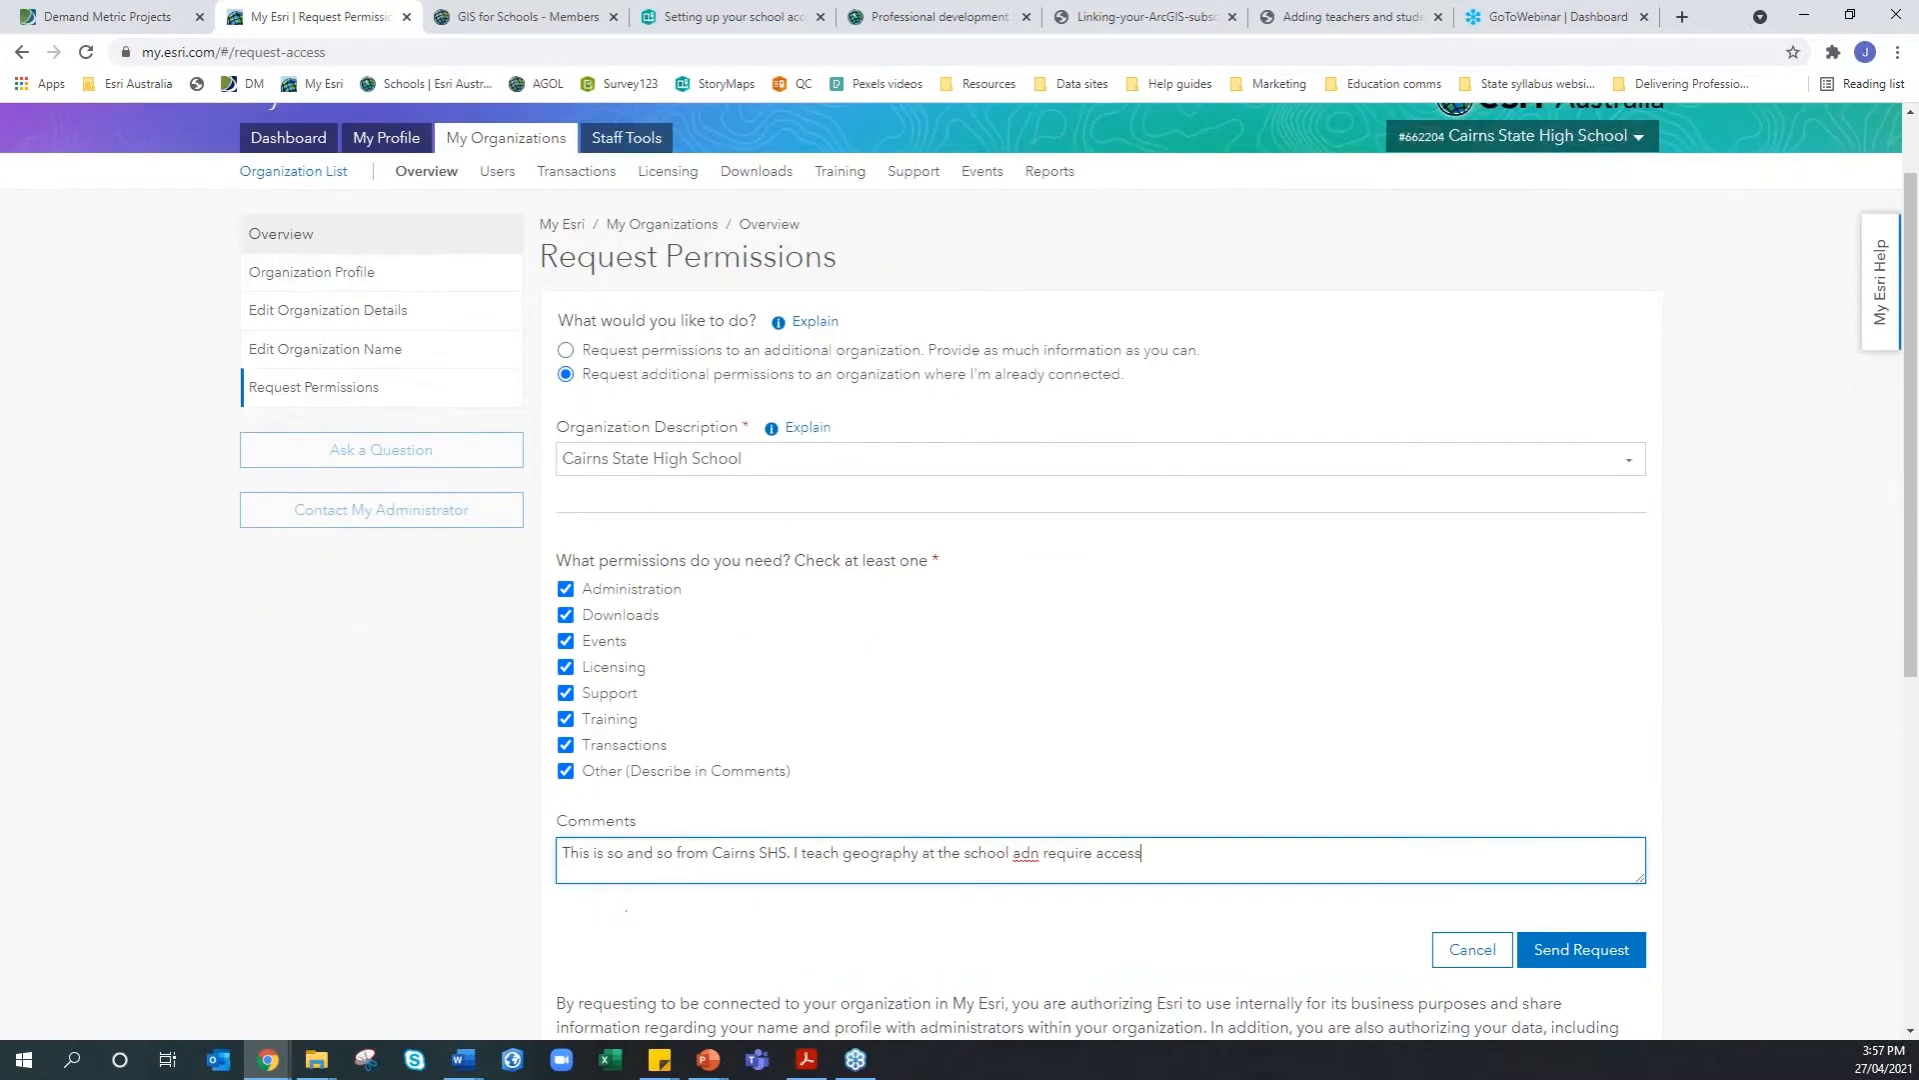
# Cancel the Request Permissions form without sending the request
pyautogui.click(1471, 950)
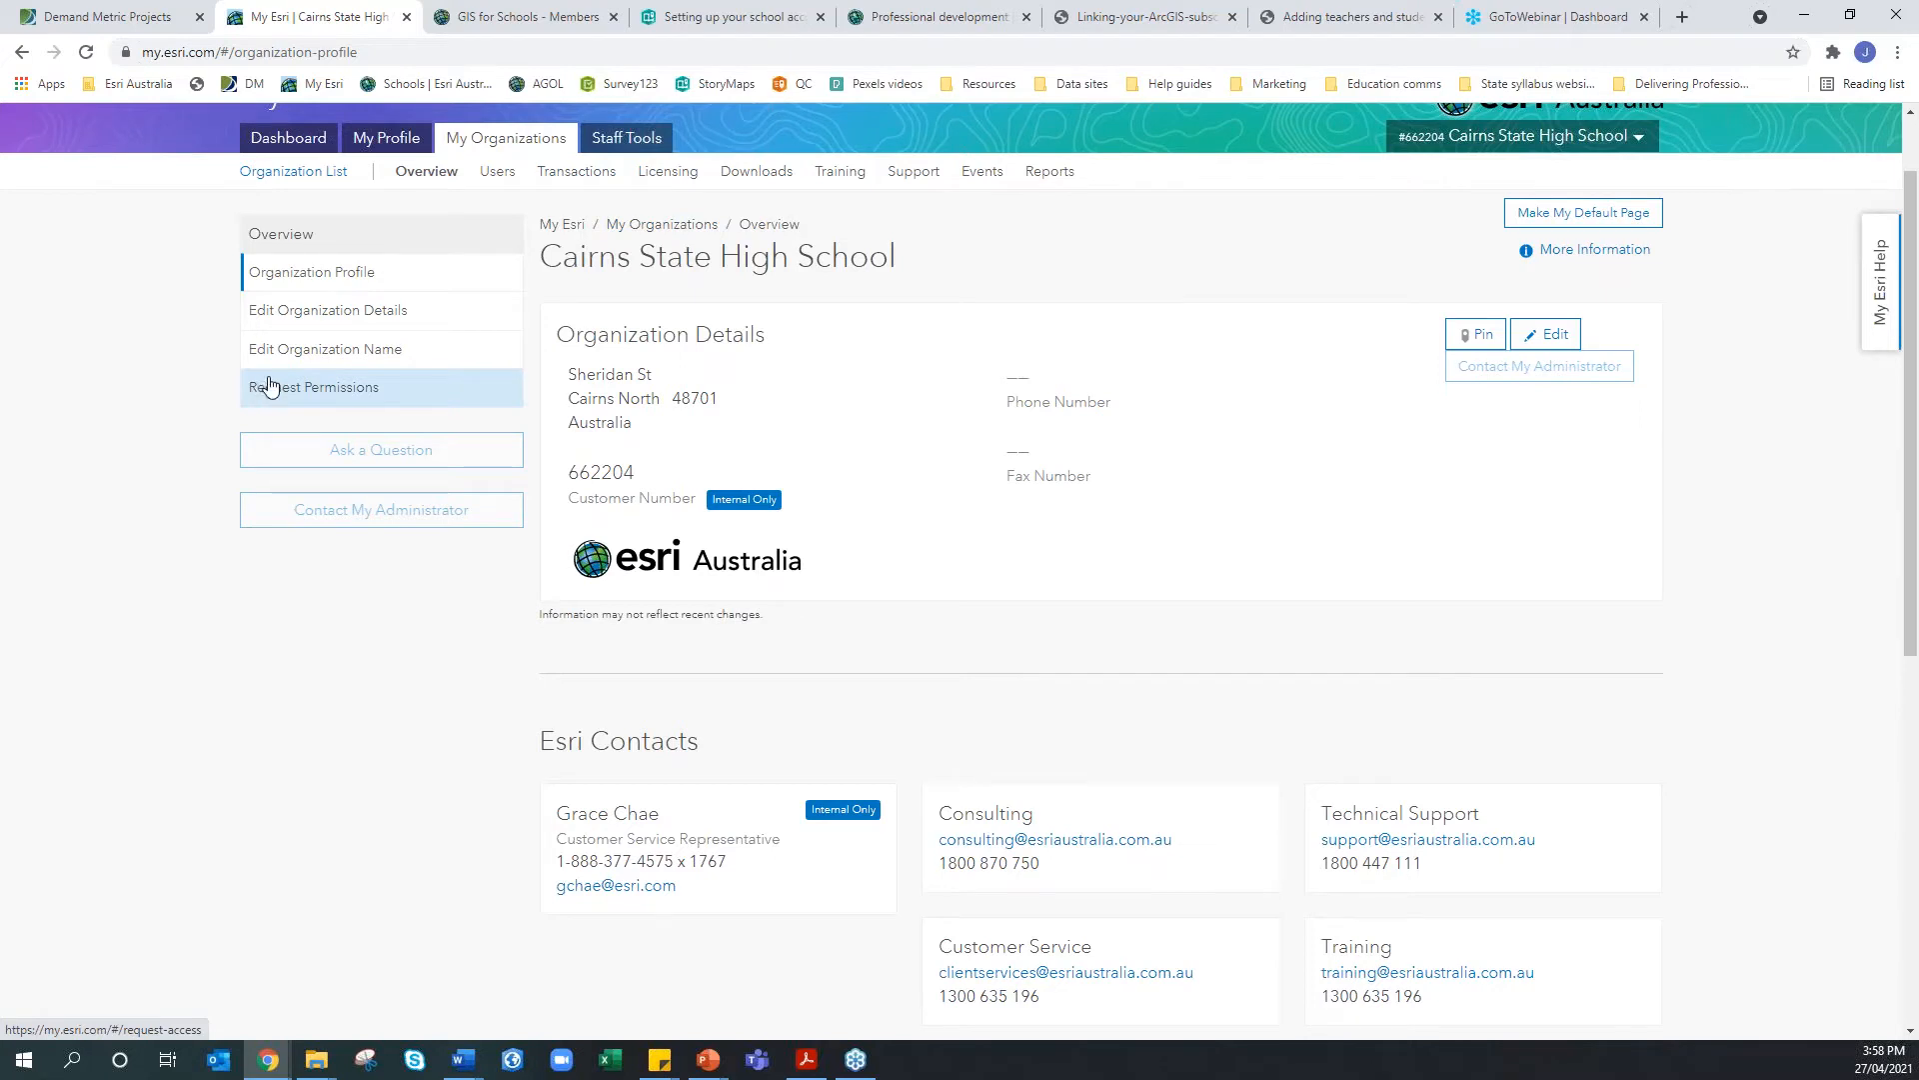
# Scroll the Linking-your-ArcGIS-subscription-to-My-Esri PDF down to steps 5–7 on page 2
pyautogui.click(1145, 17)
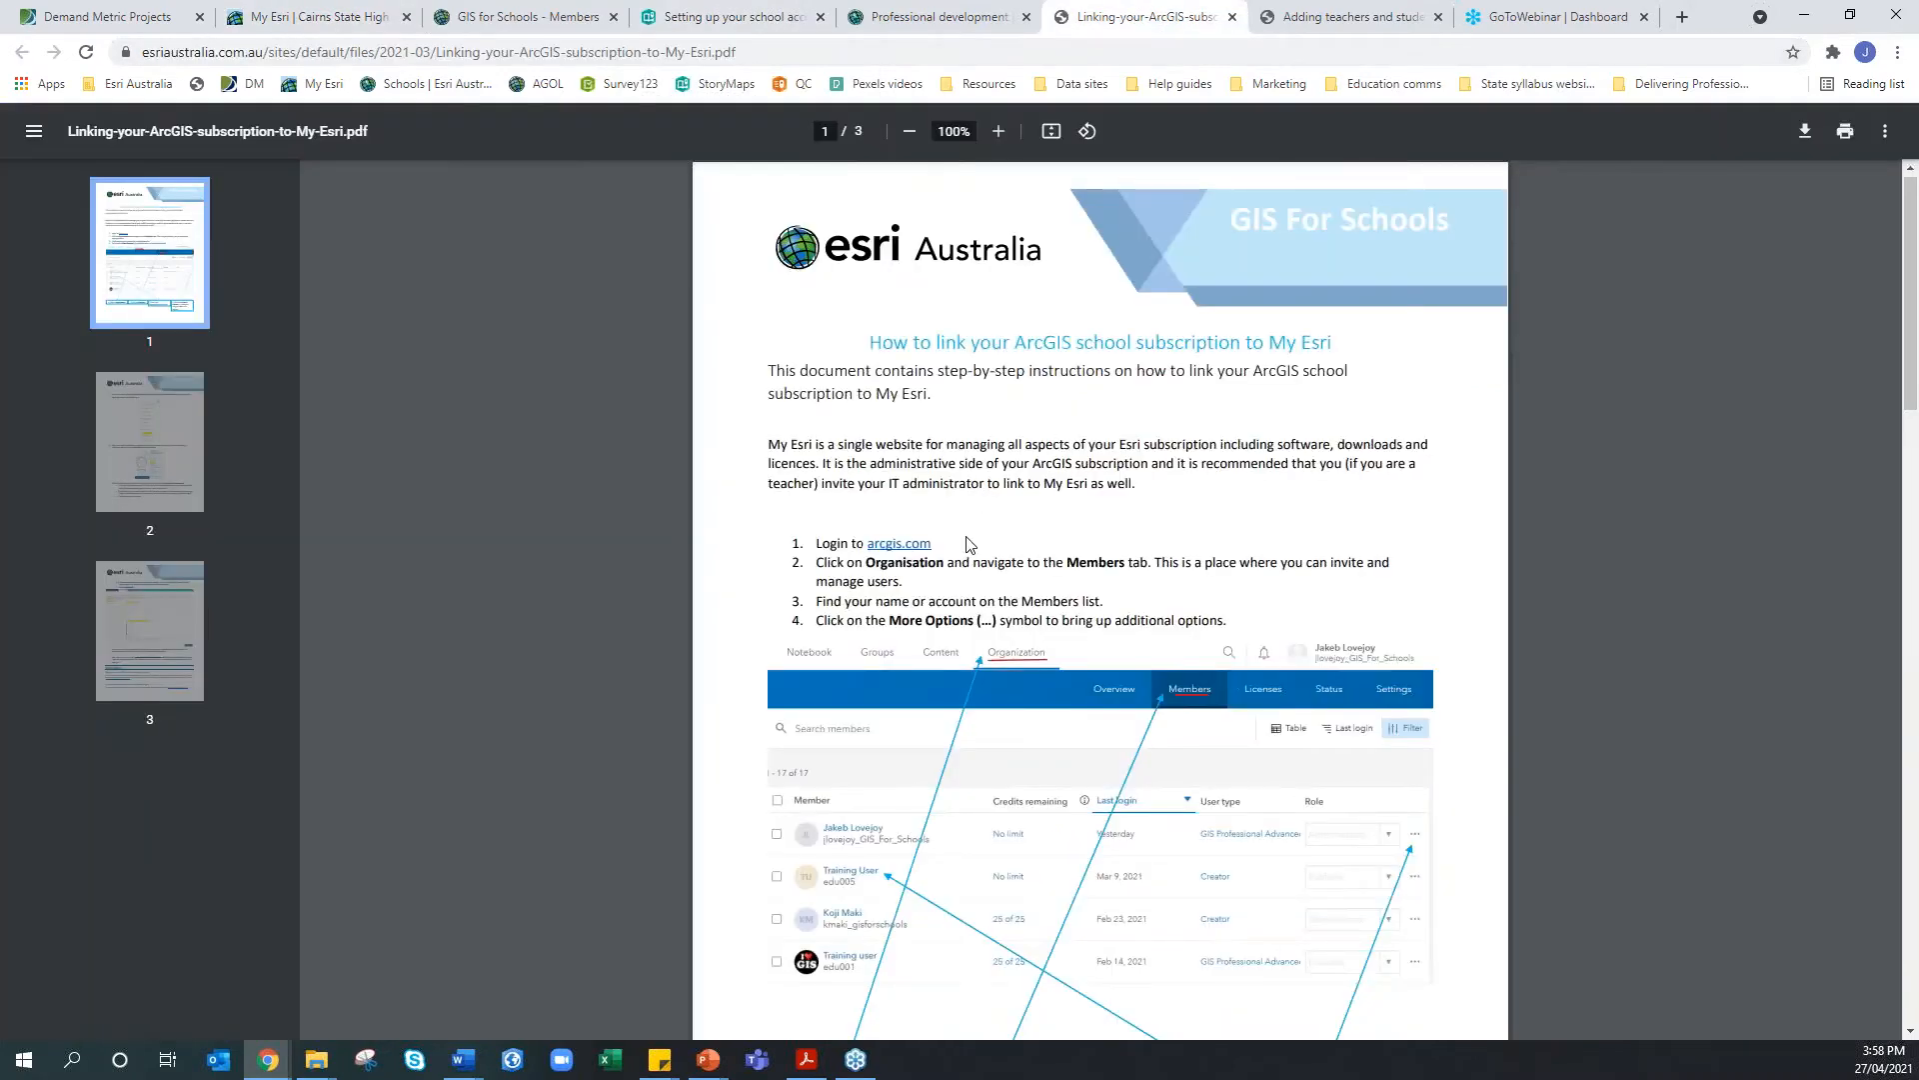
pyautogui.scroll(-4, 966, 544)
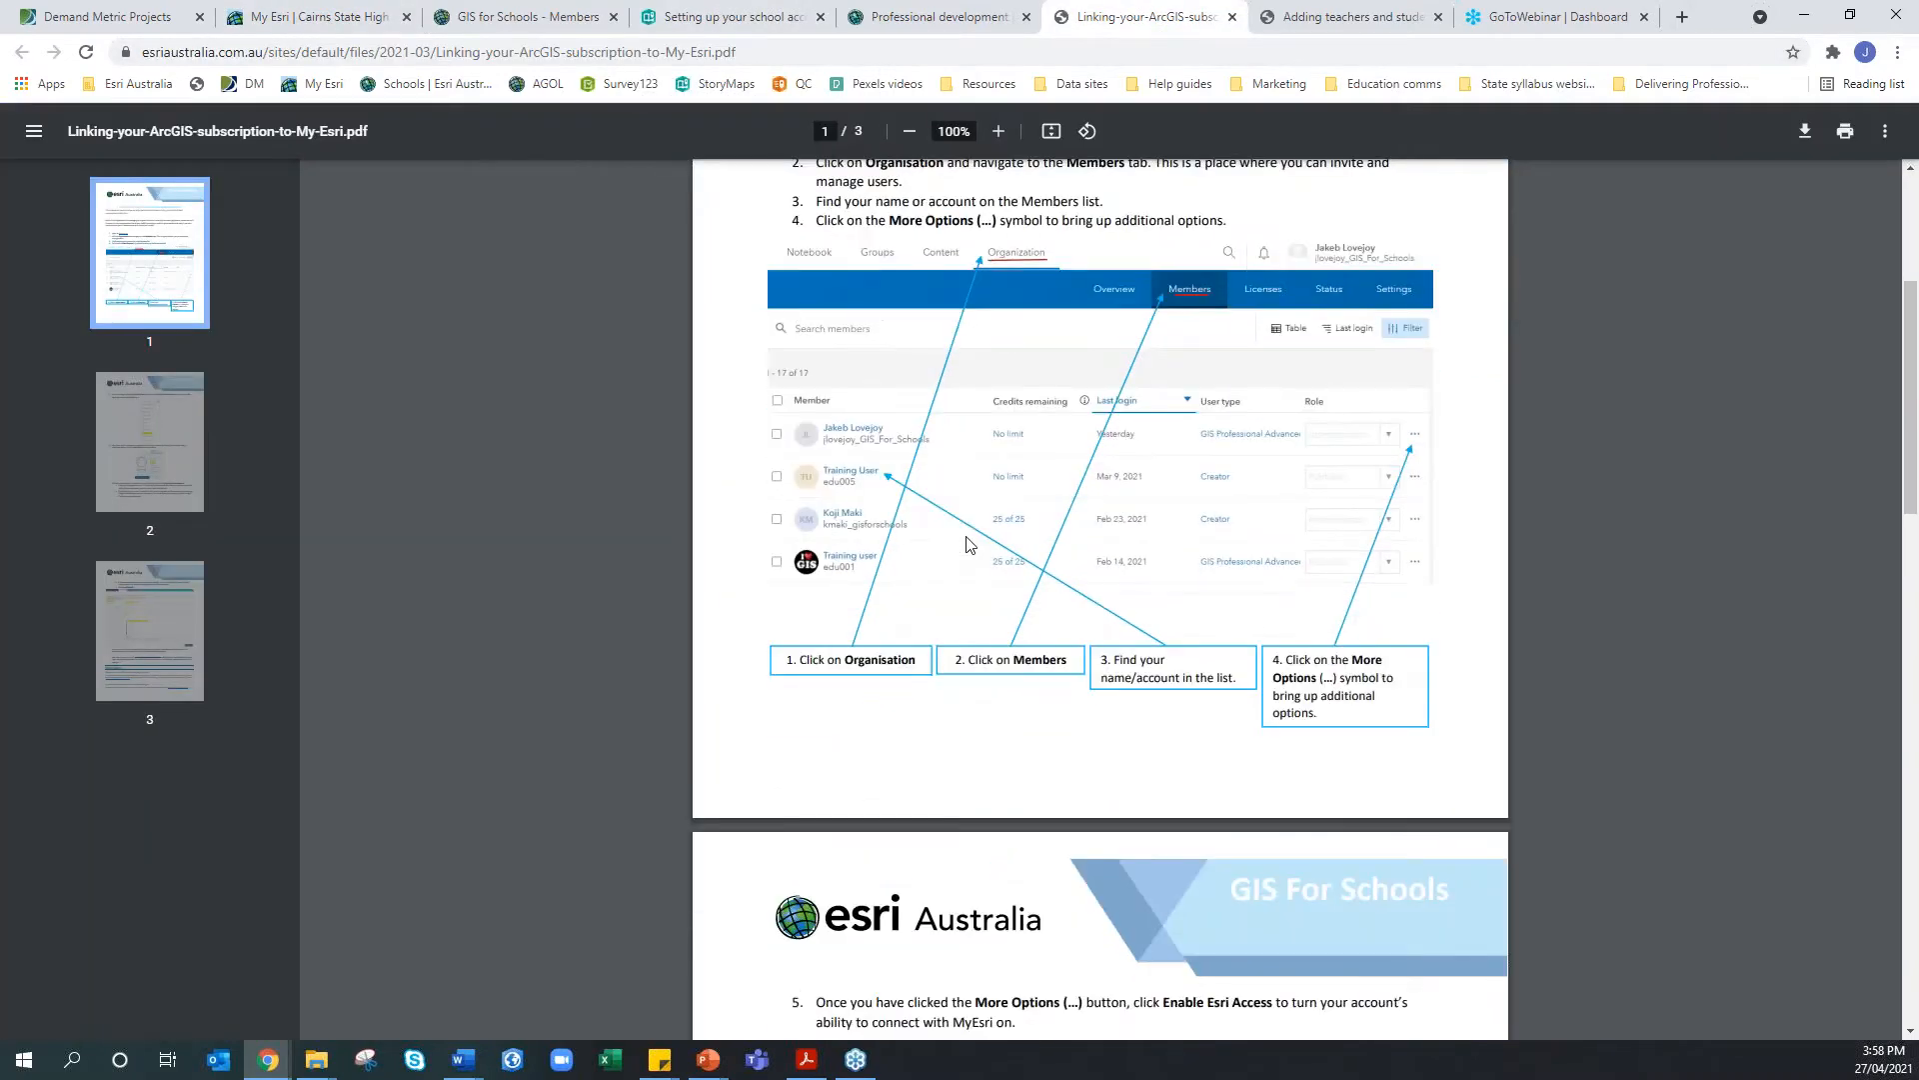
pyautogui.scroll(-8, 967, 545)
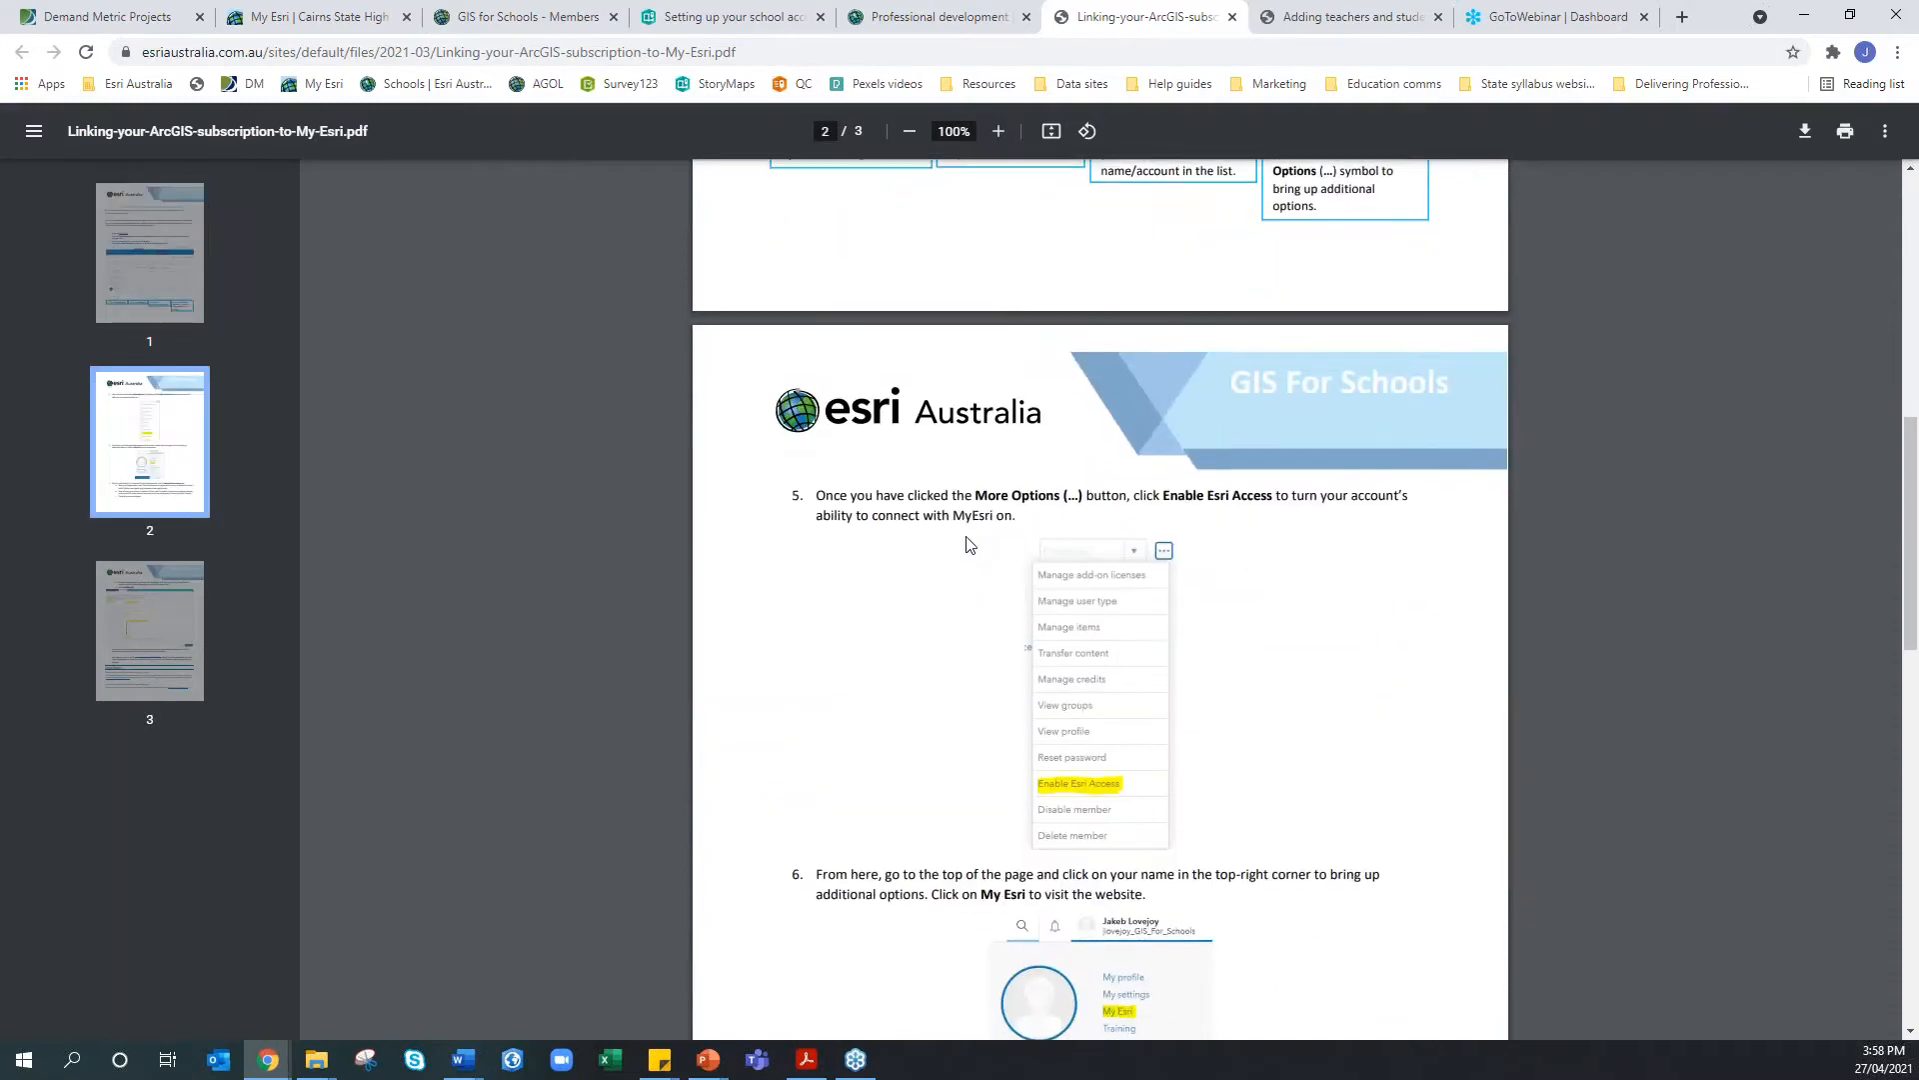
# Return to the school-account story and scroll down to Questions and trouble-shooting and Inviting users
pyautogui.click(705, 20)
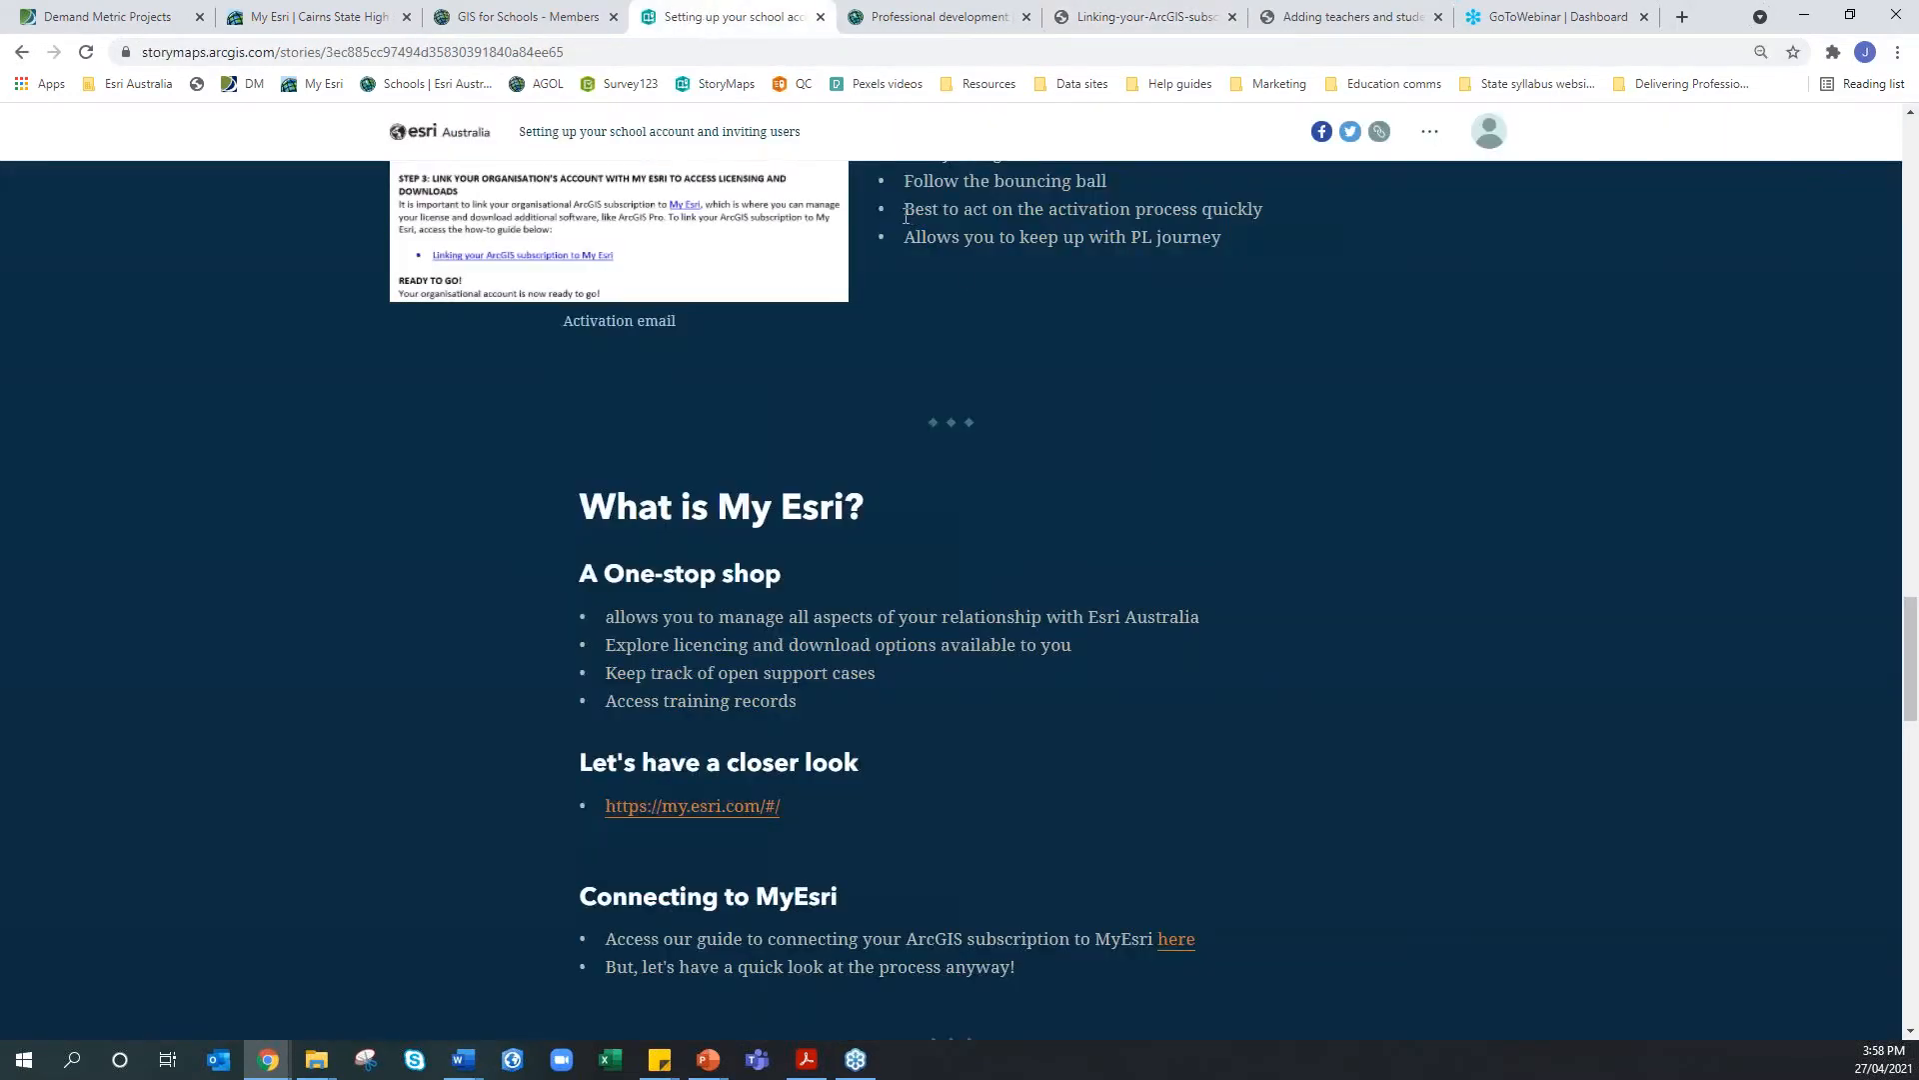
pyautogui.scroll(-6, 942, 418)
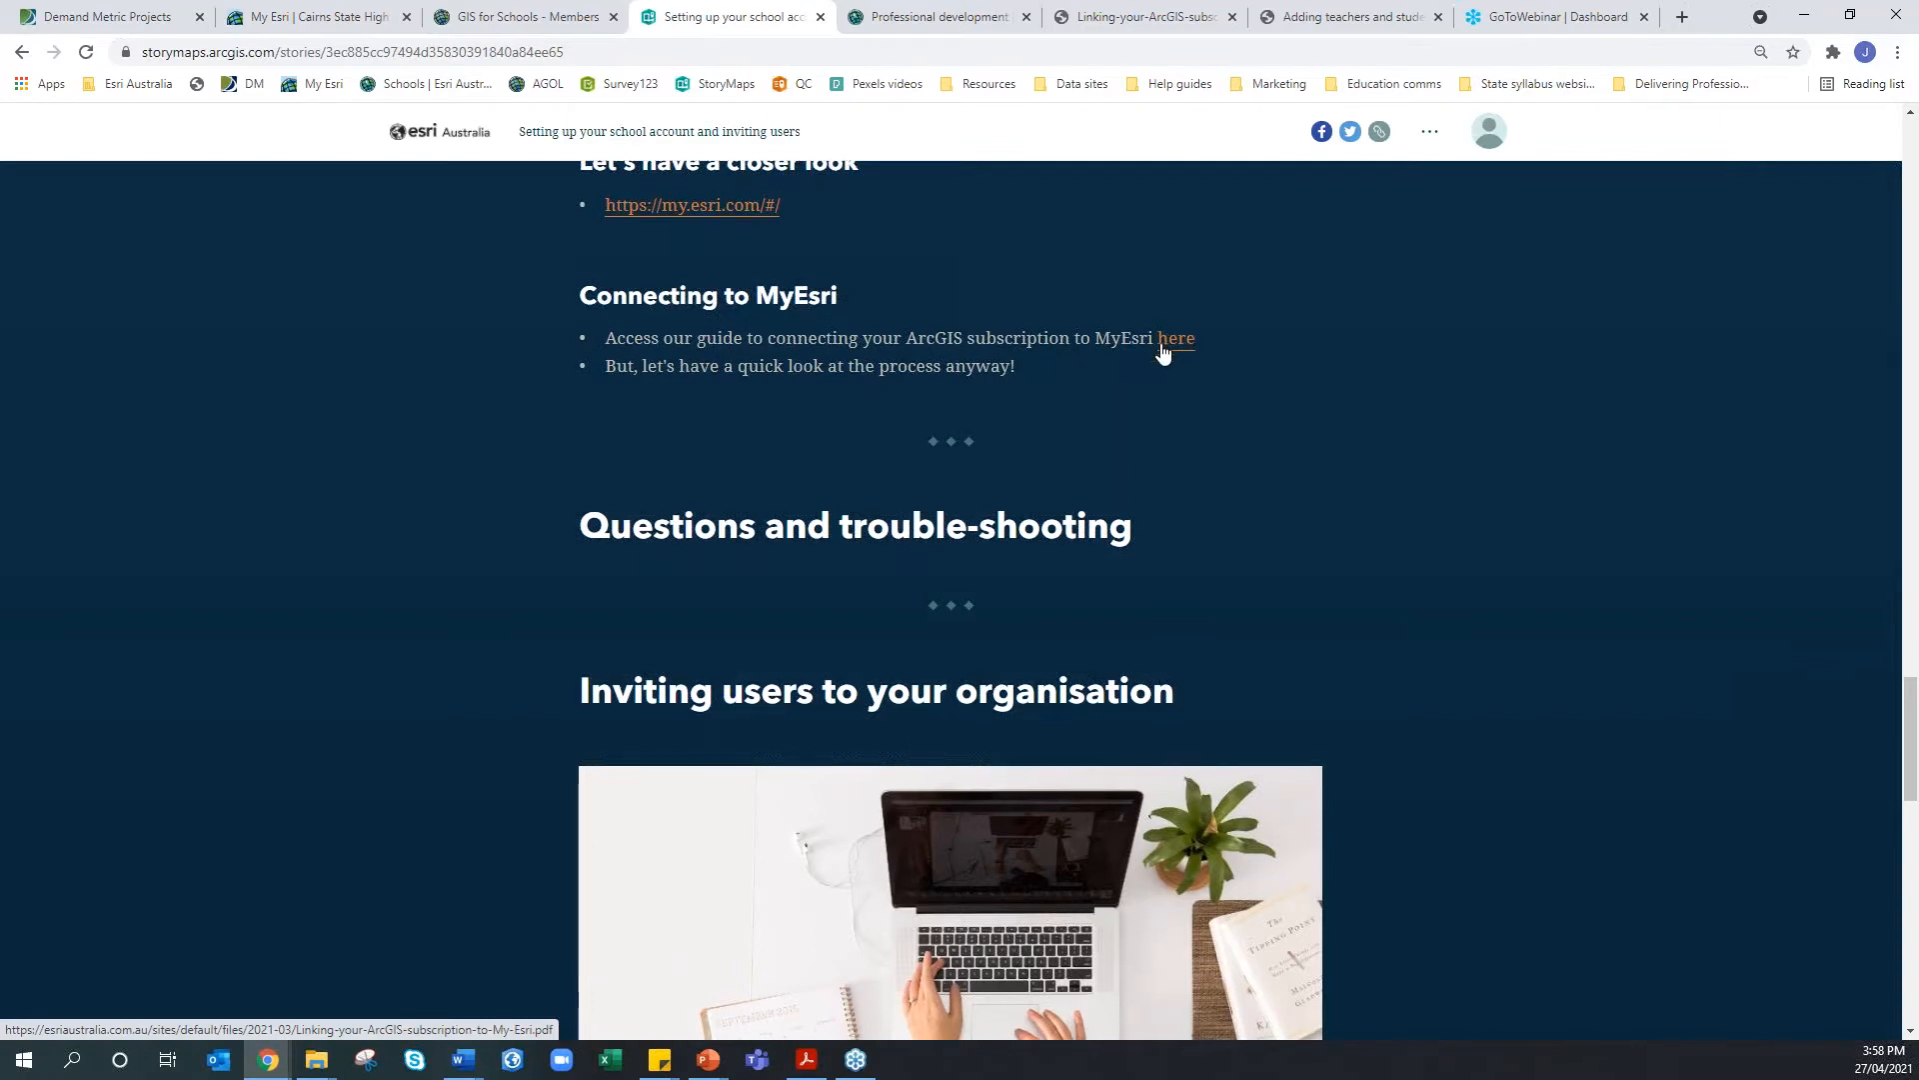
pyautogui.scroll(-2, 684, 345)
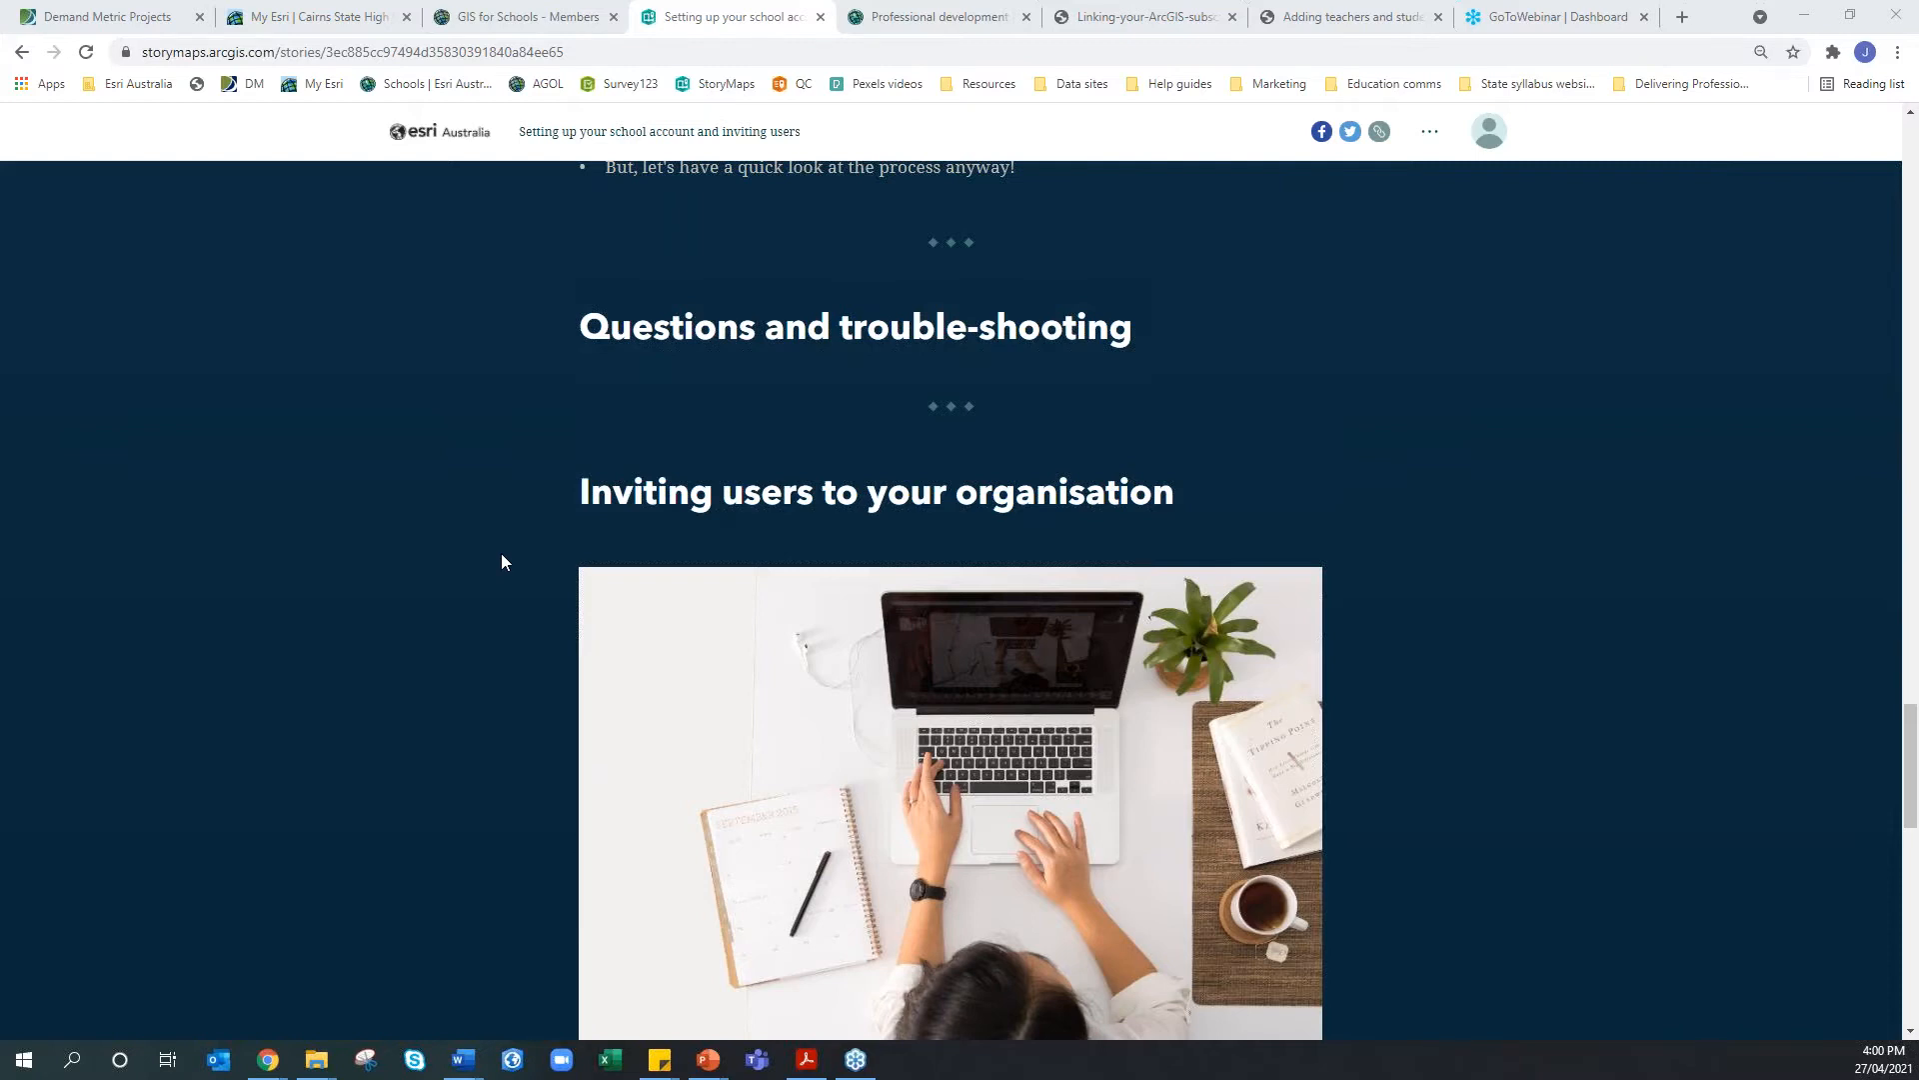
pyautogui.scroll(-2, 502, 554)
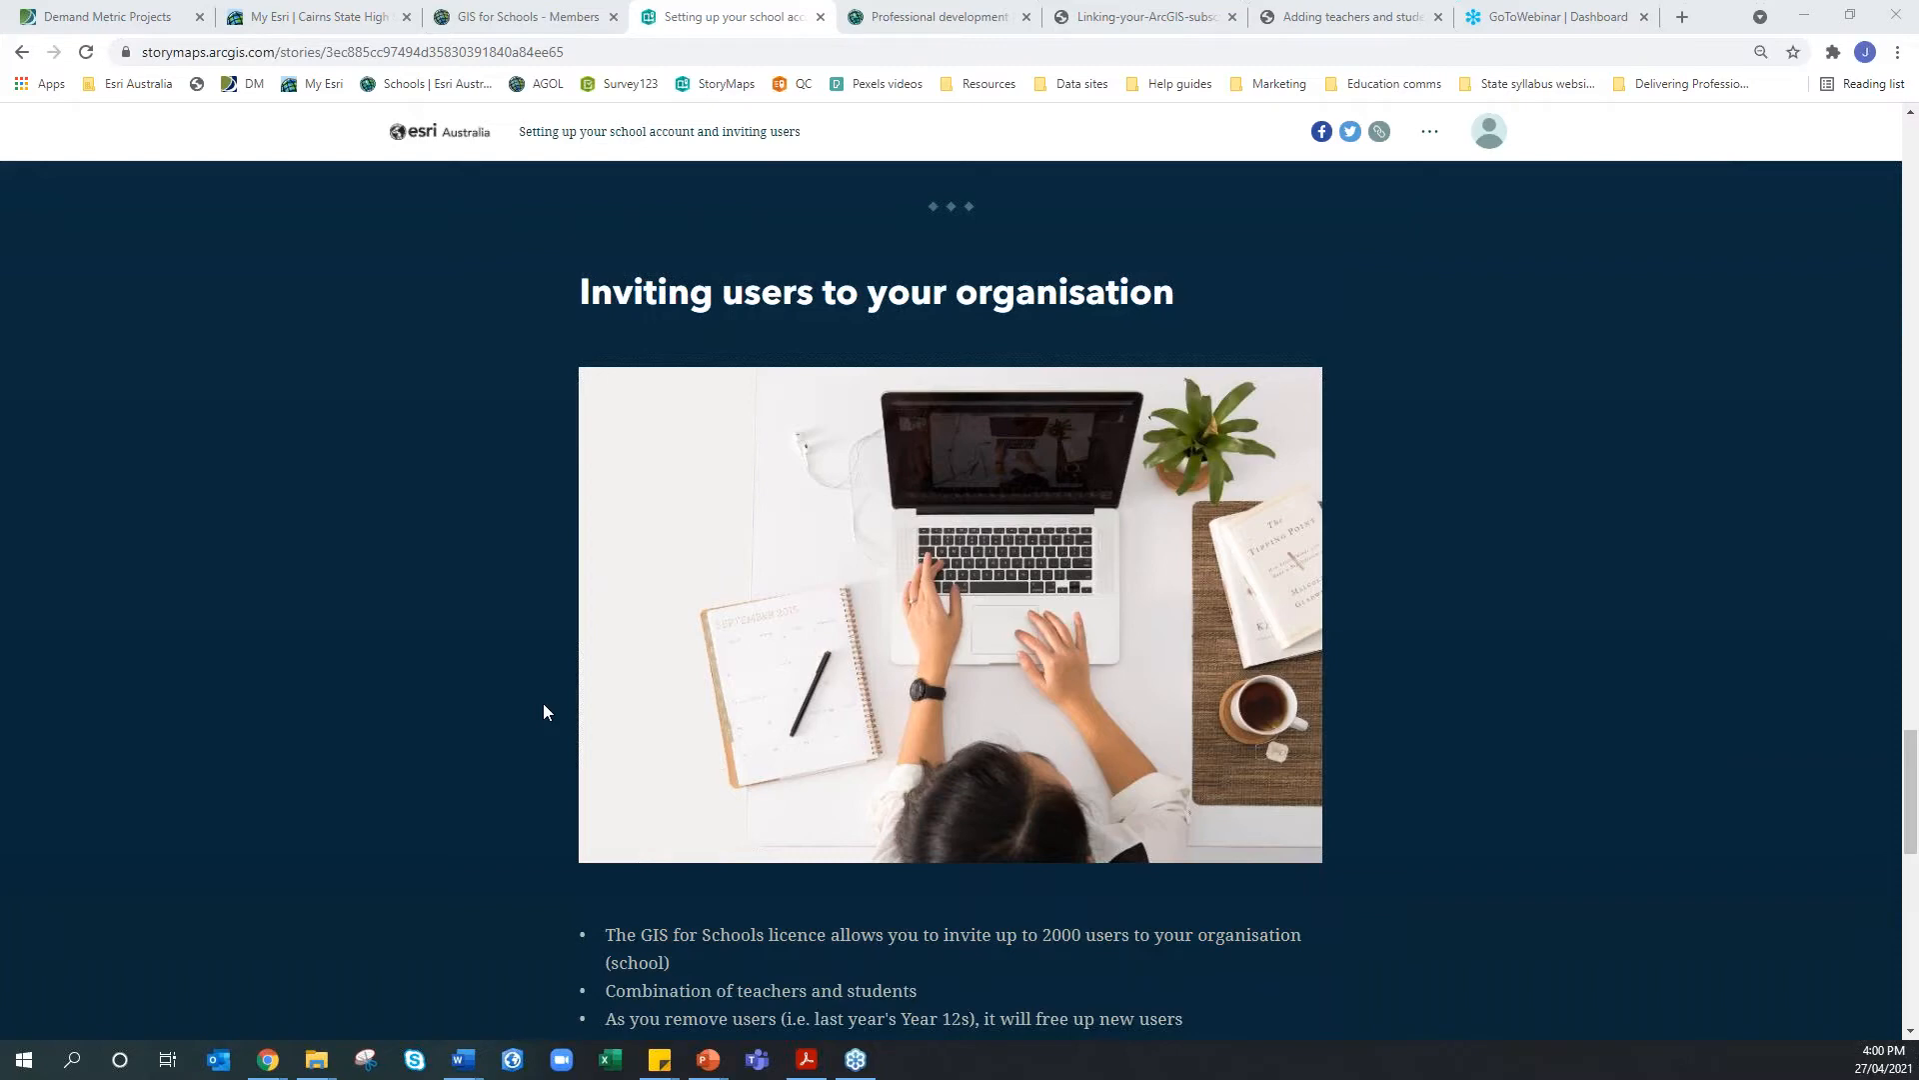
pyautogui.scroll(-2, 545, 712)
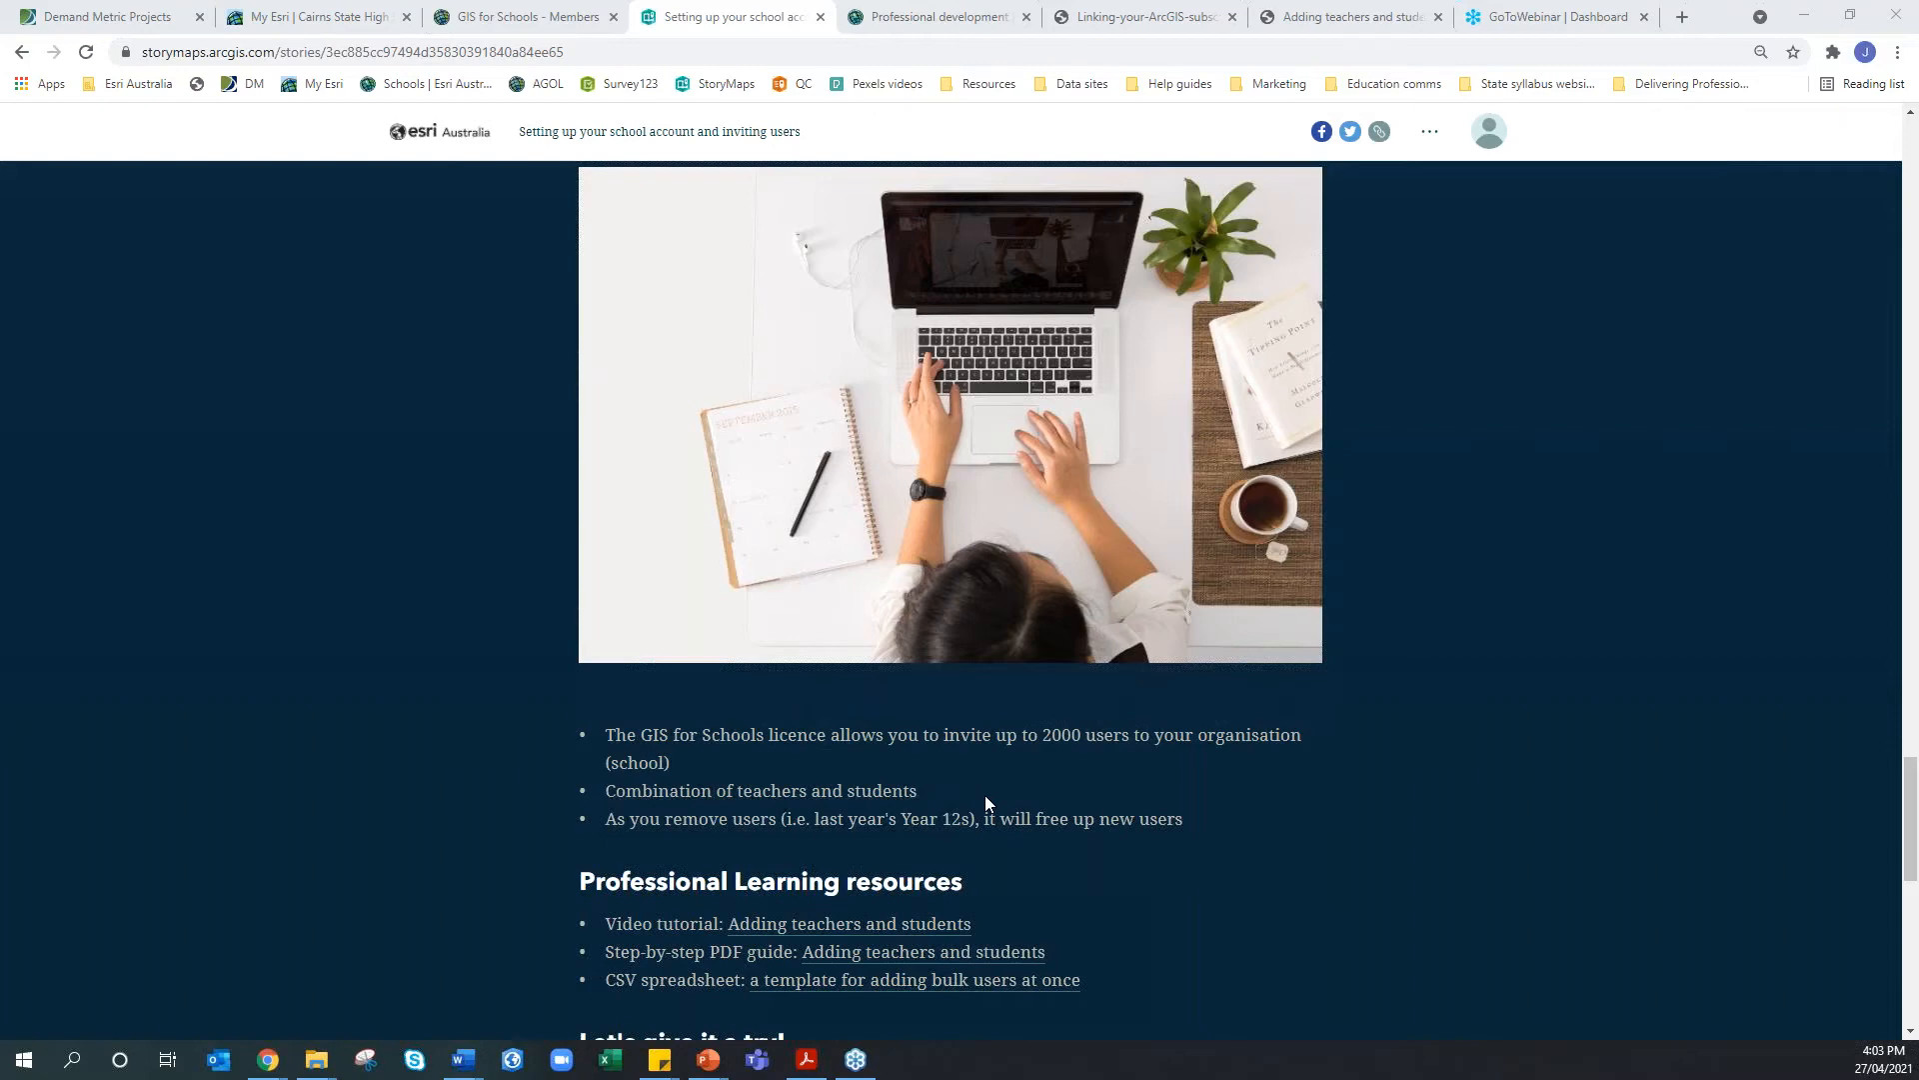
pyautogui.scroll(-2, 986, 795)
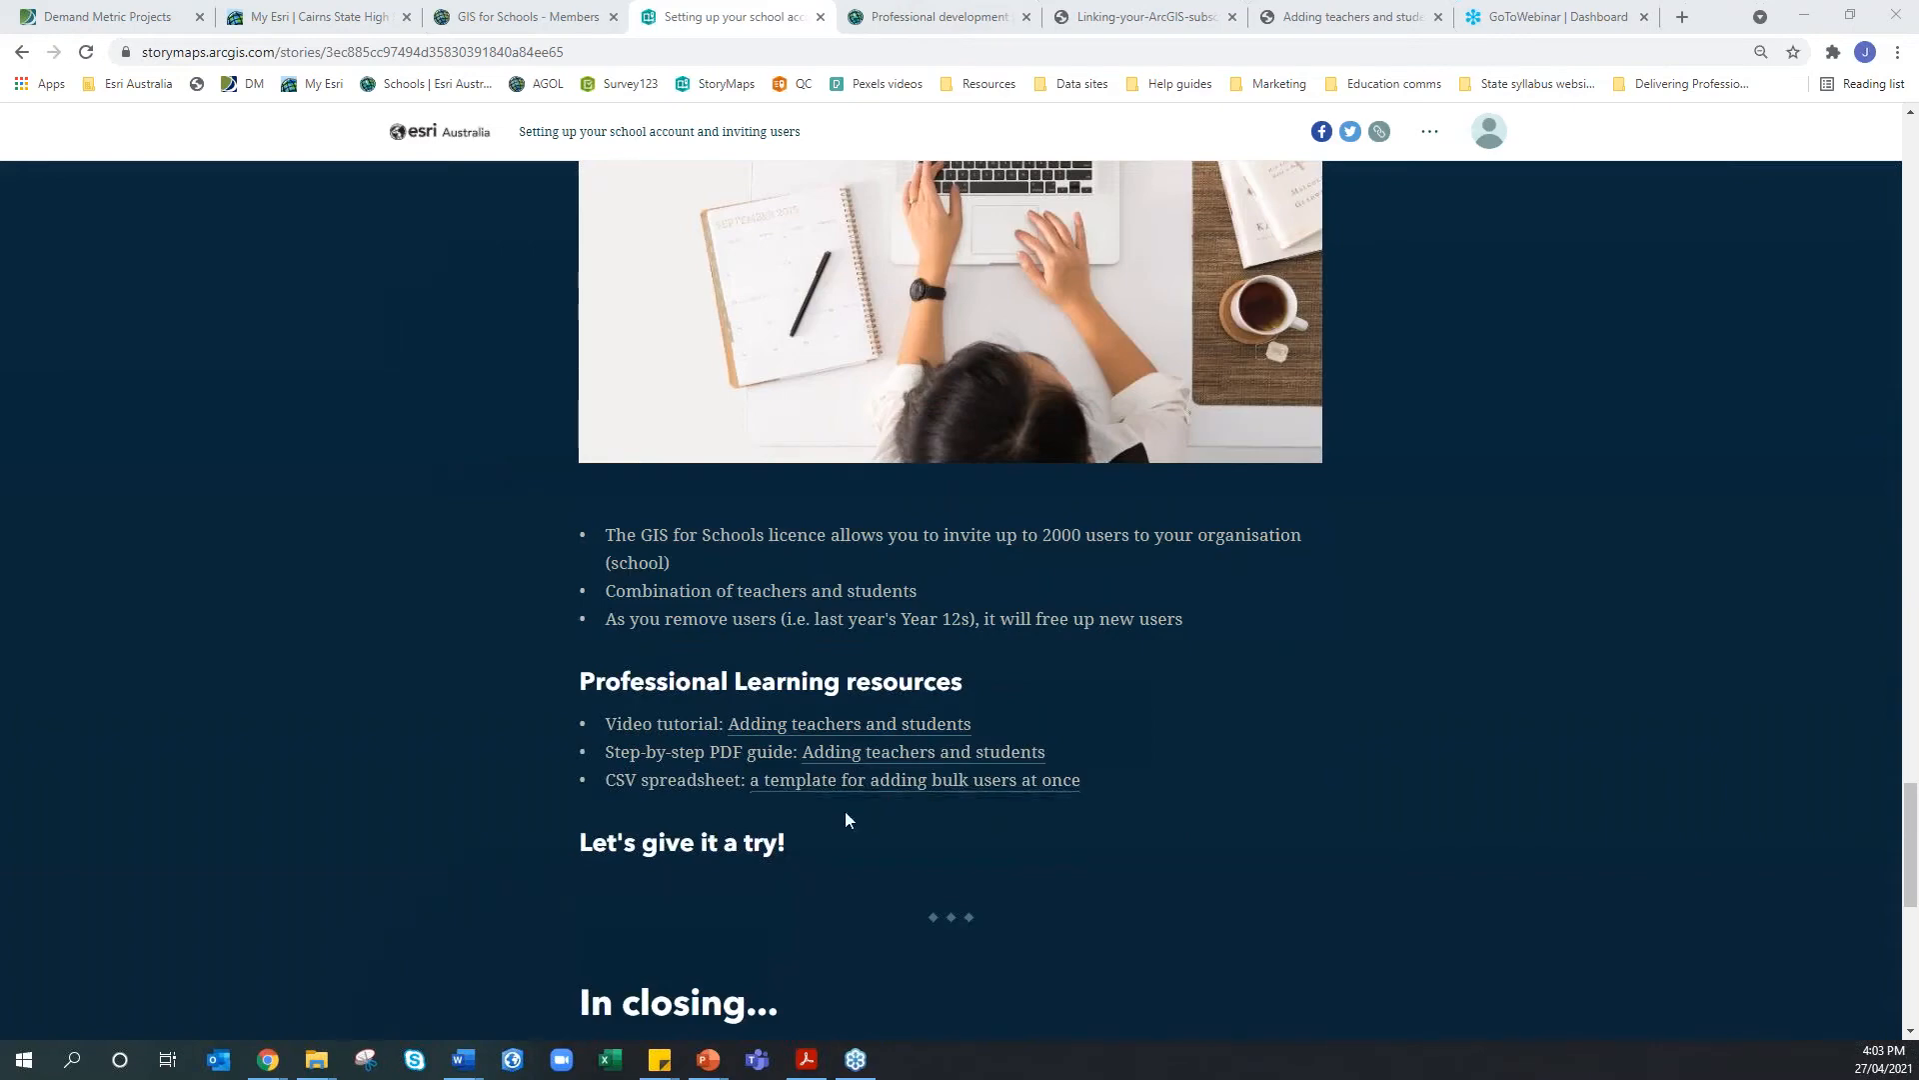
# On Professional development, expand Adding teachers and students and open its CSV training template
pyautogui.click(905, 18)
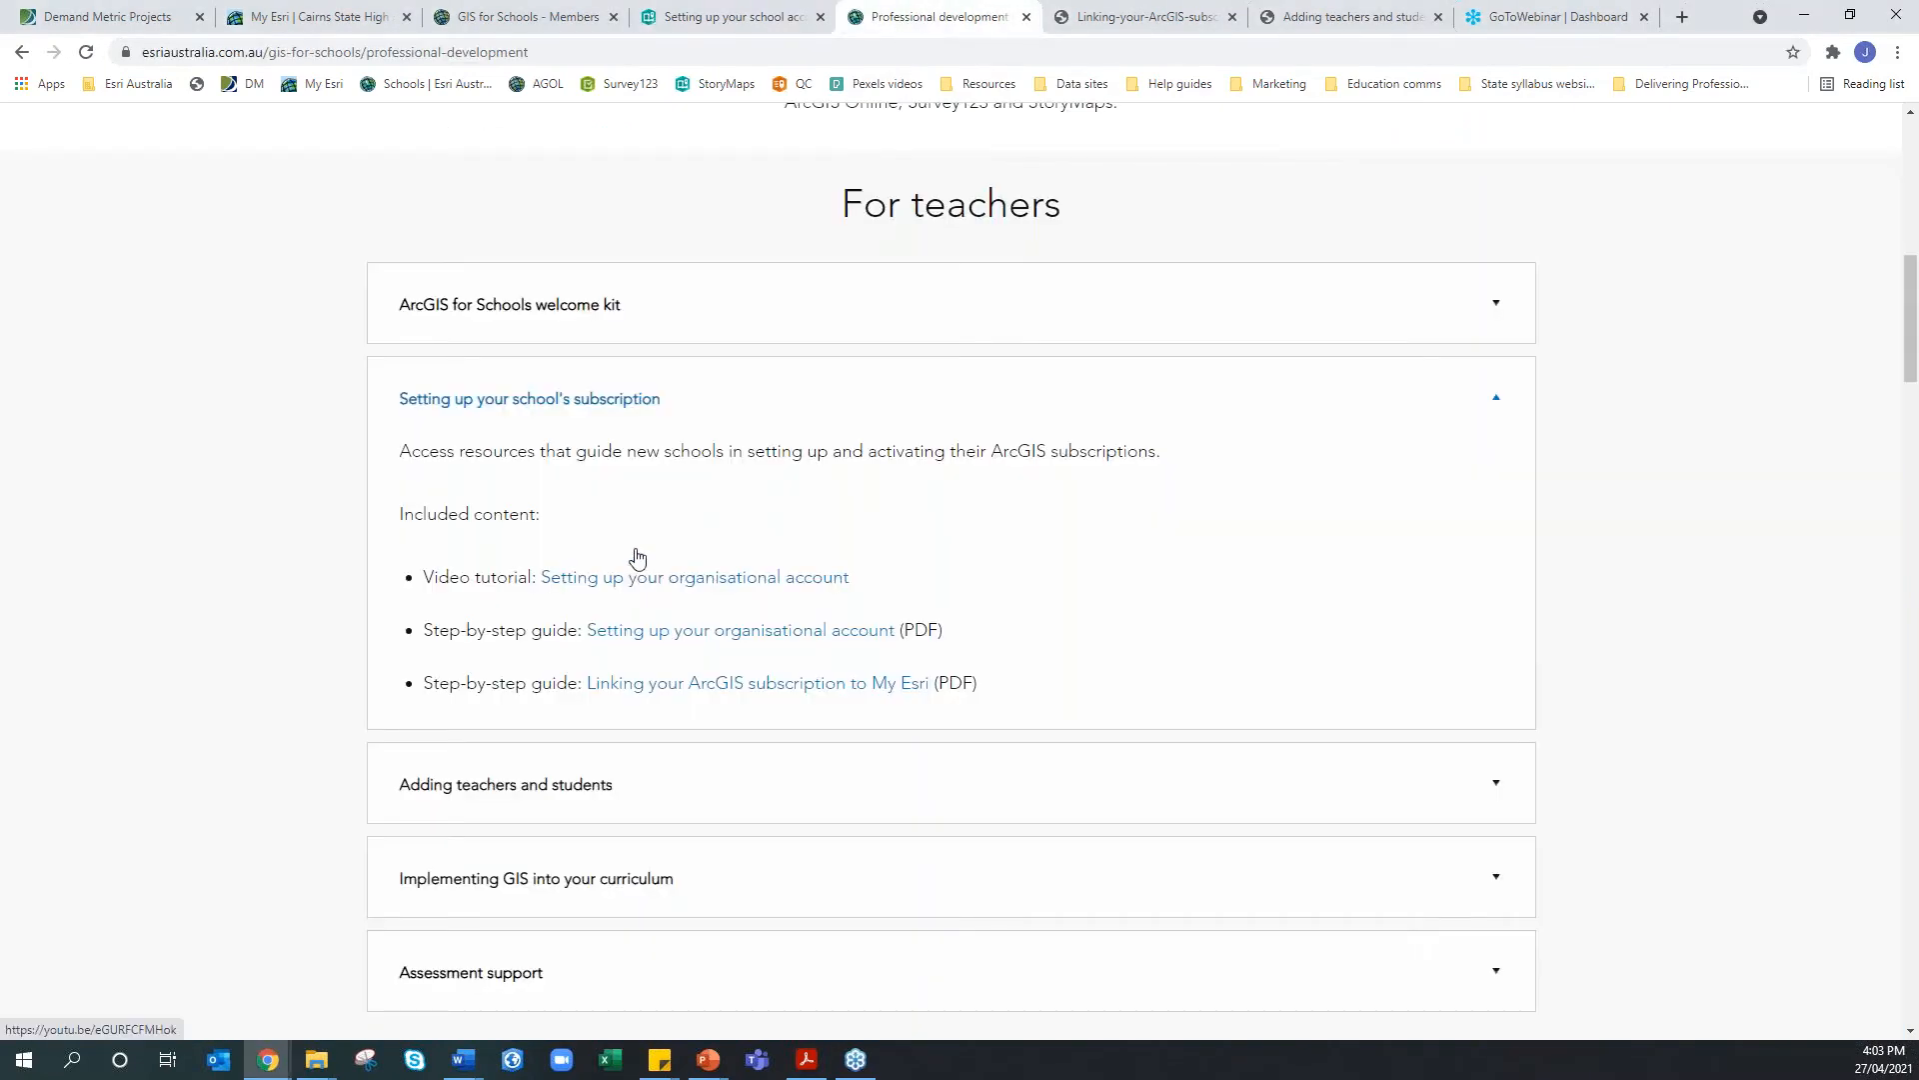
pyautogui.click(757, 396)
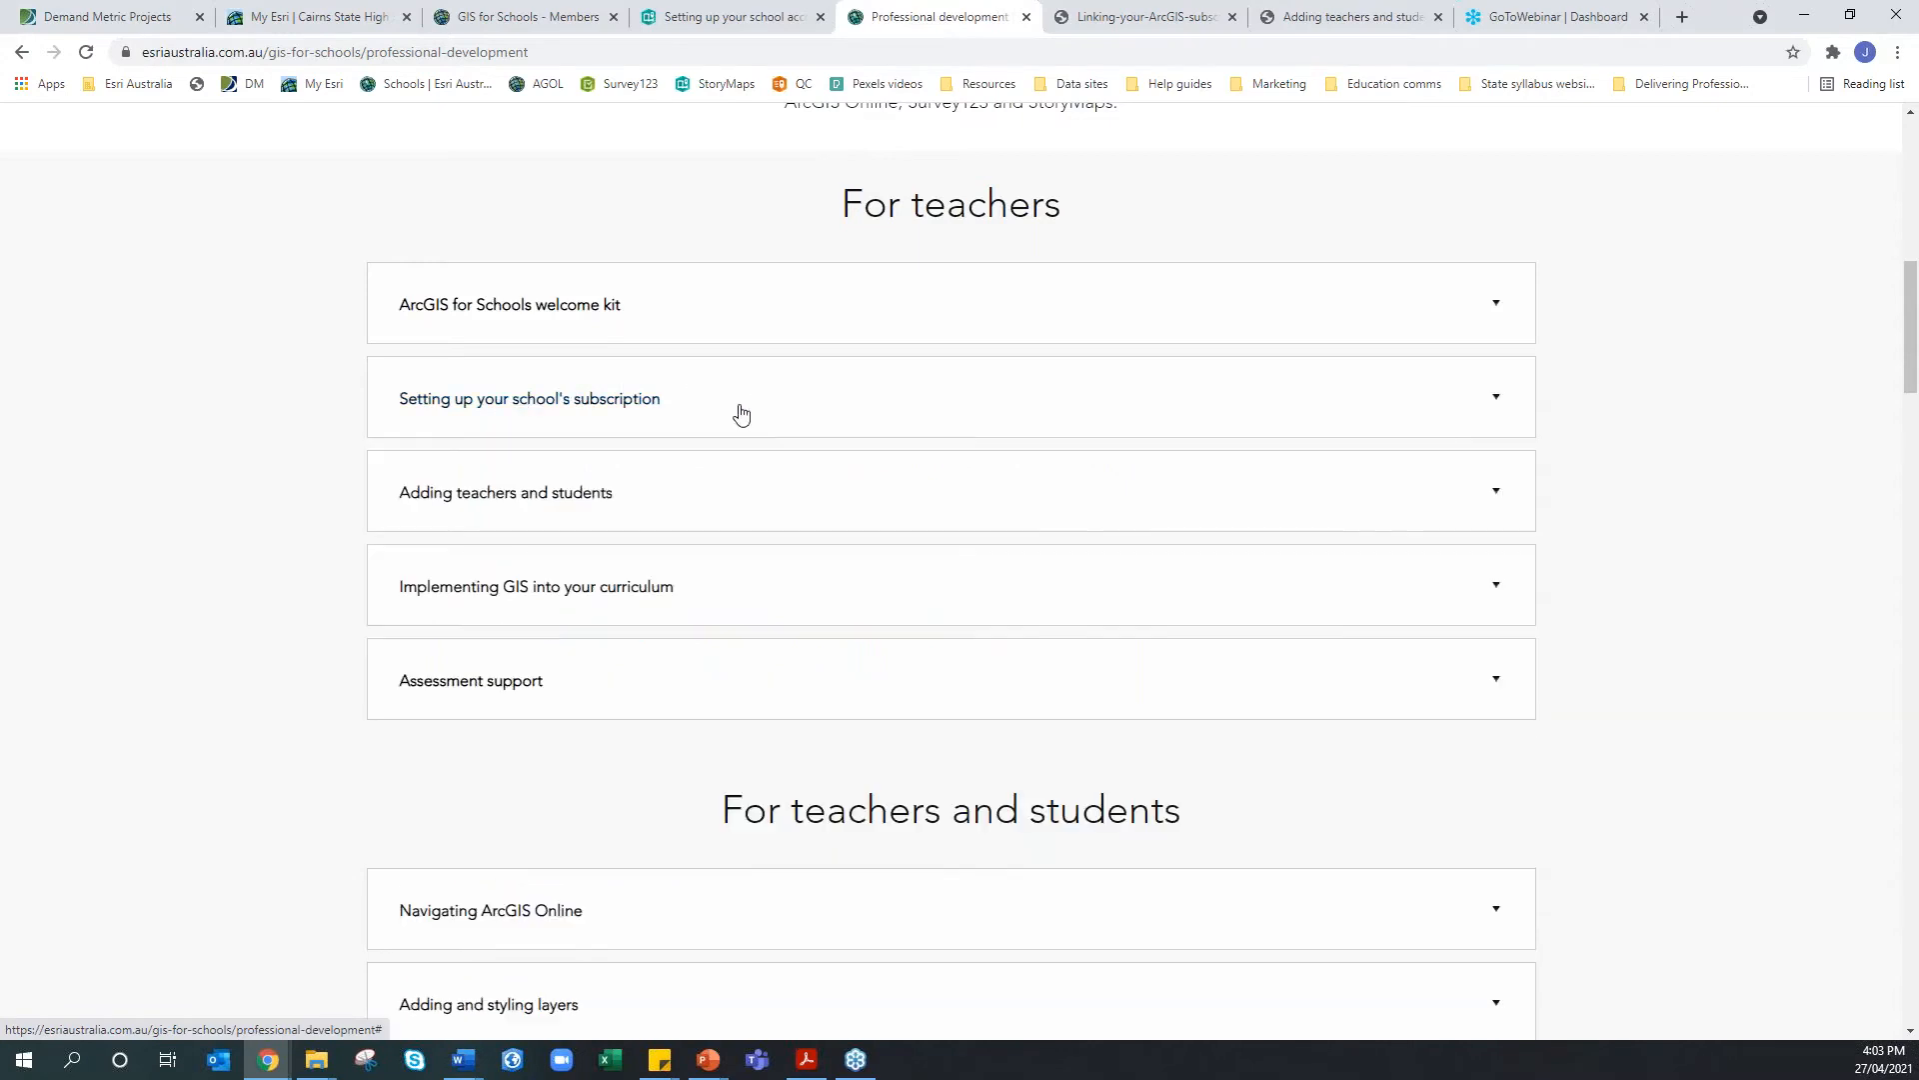
pyautogui.click(589, 498)
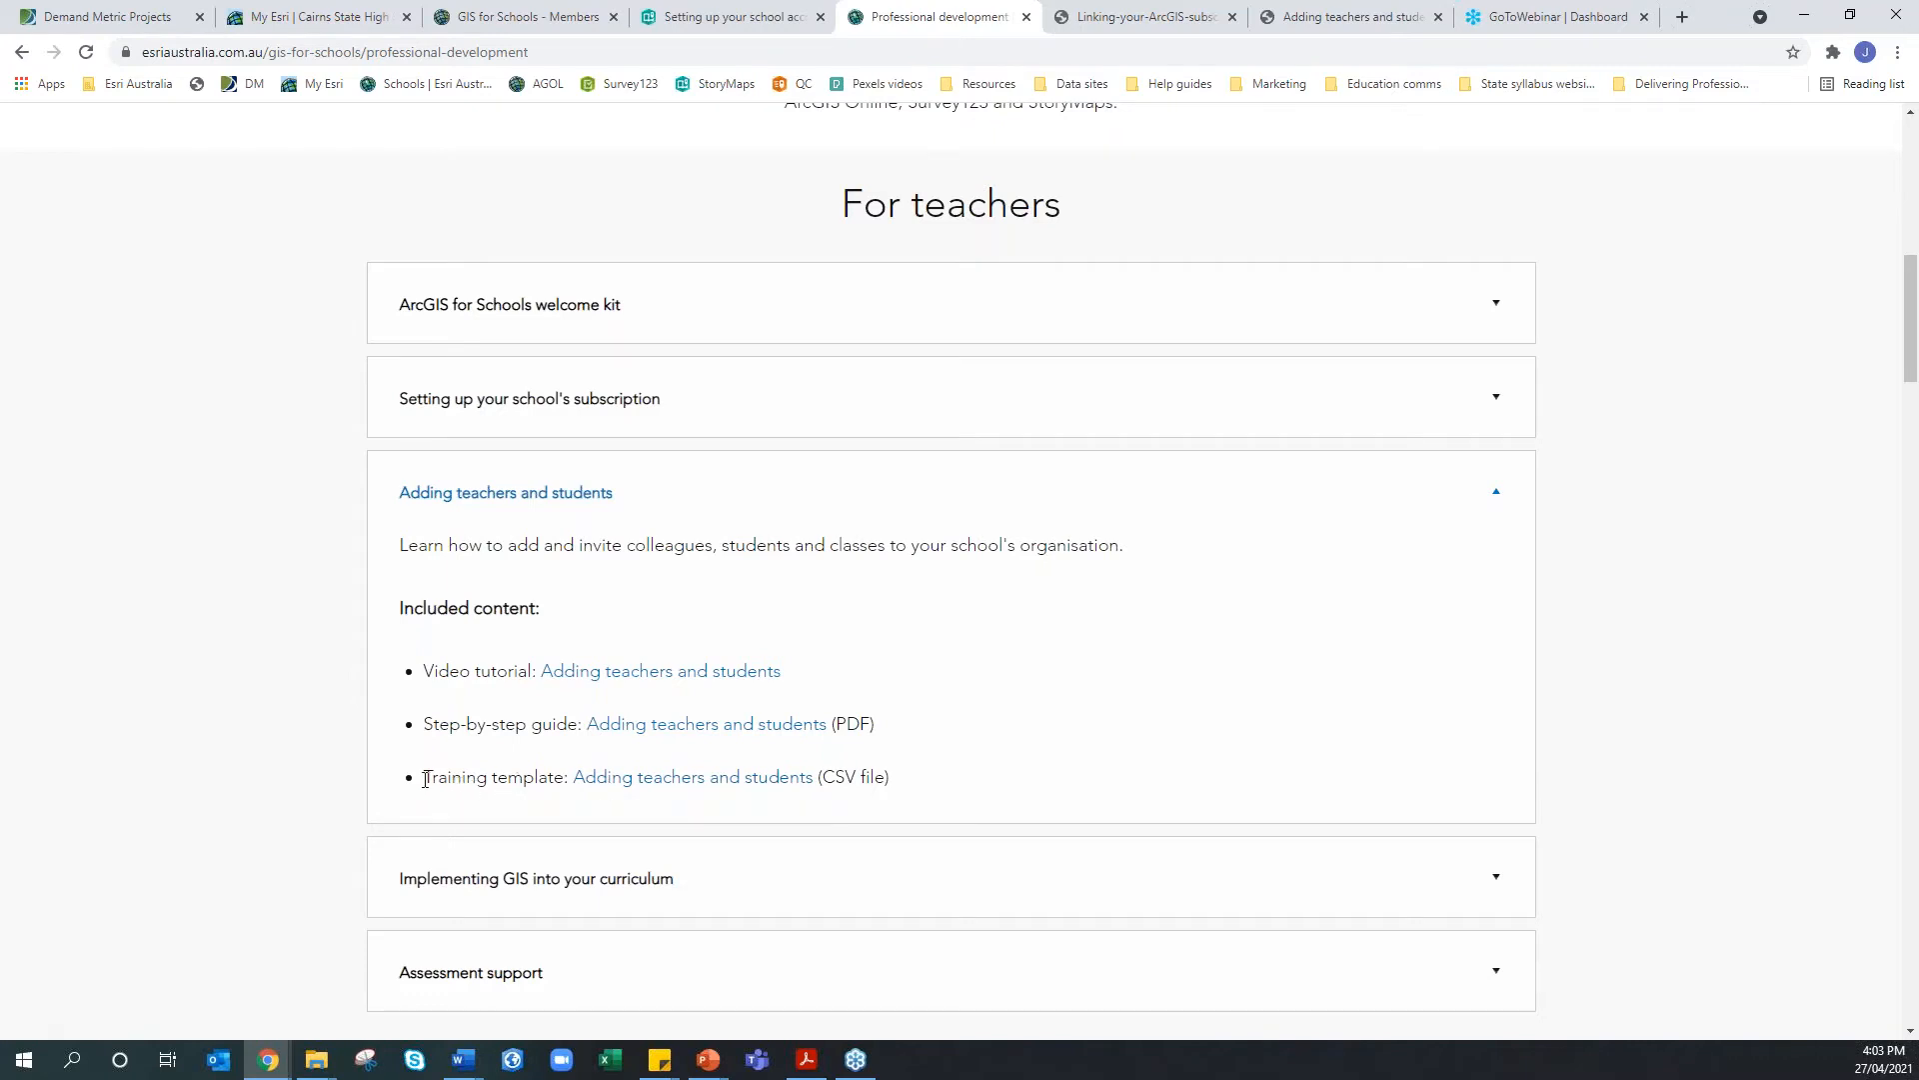
pyautogui.moveTo(425, 778); pyautogui.dragTo(566, 780)
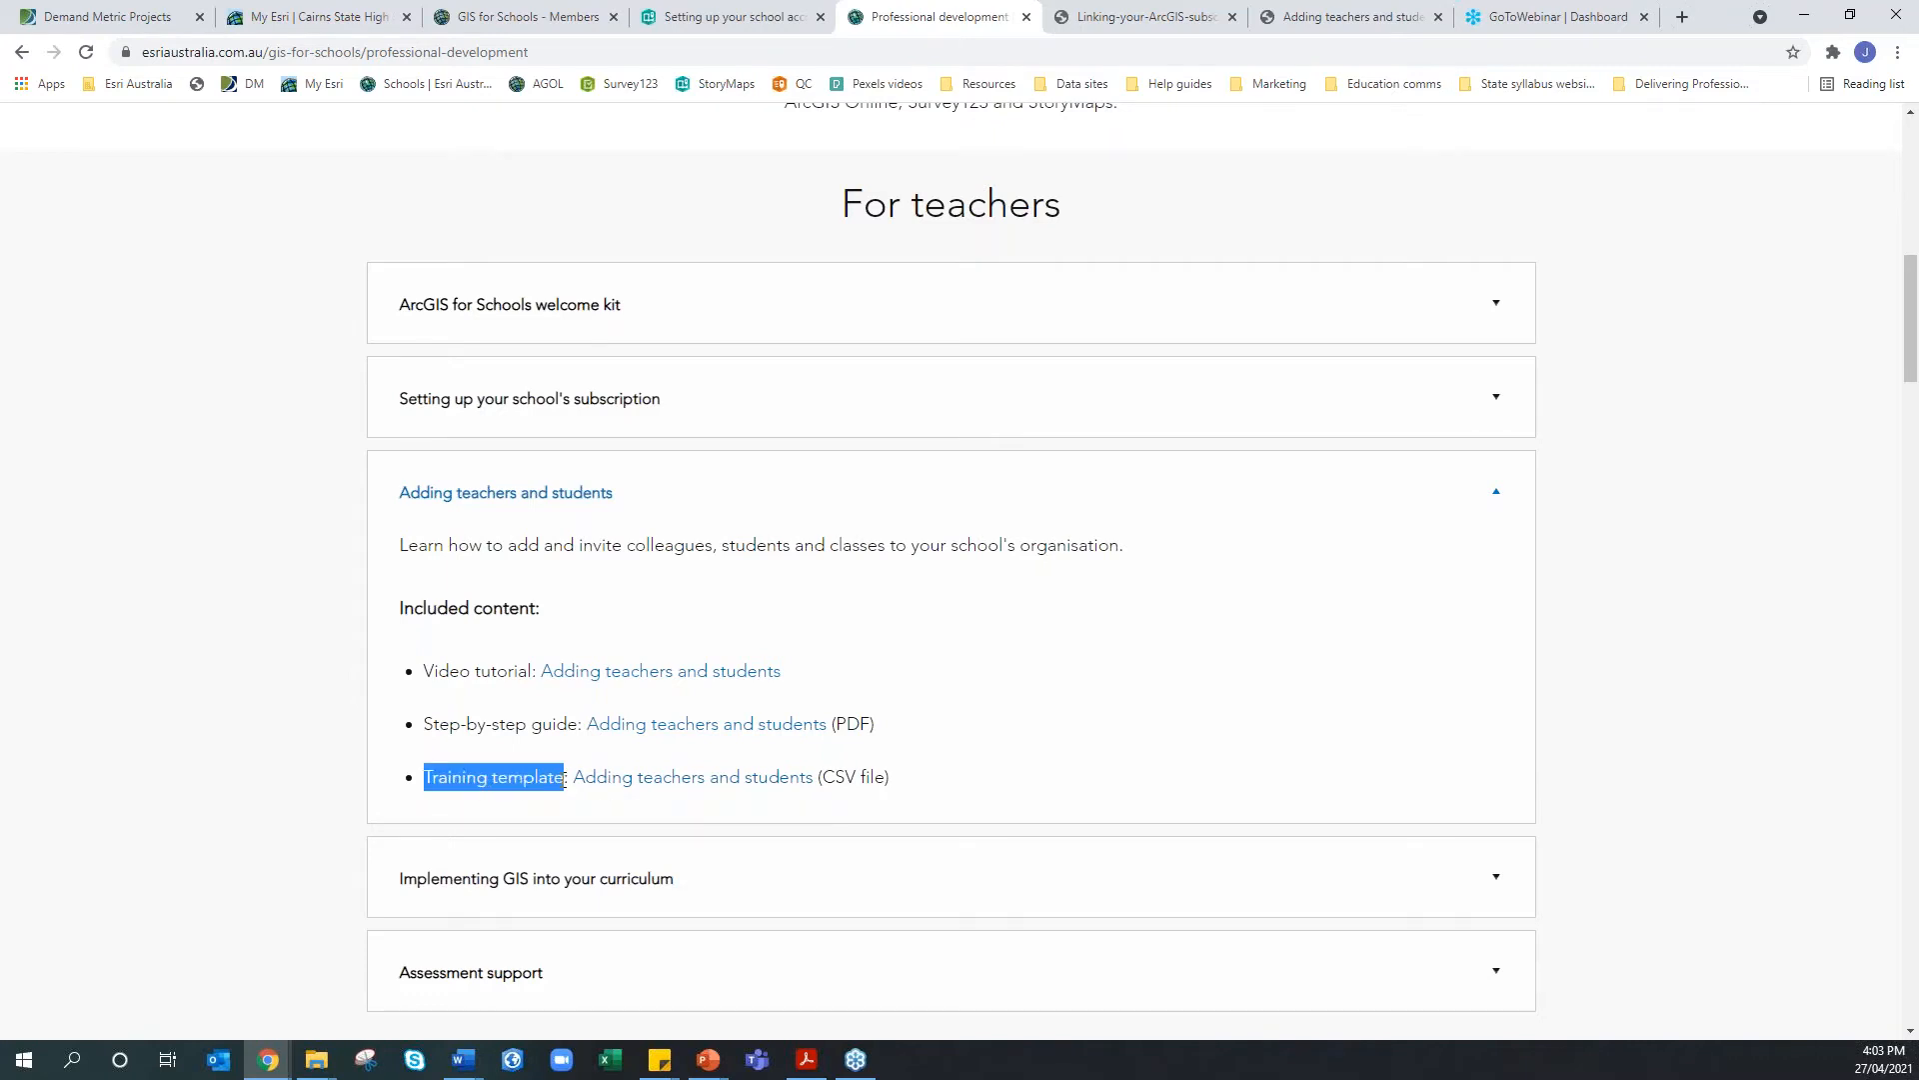
pyautogui.click(615, 790)
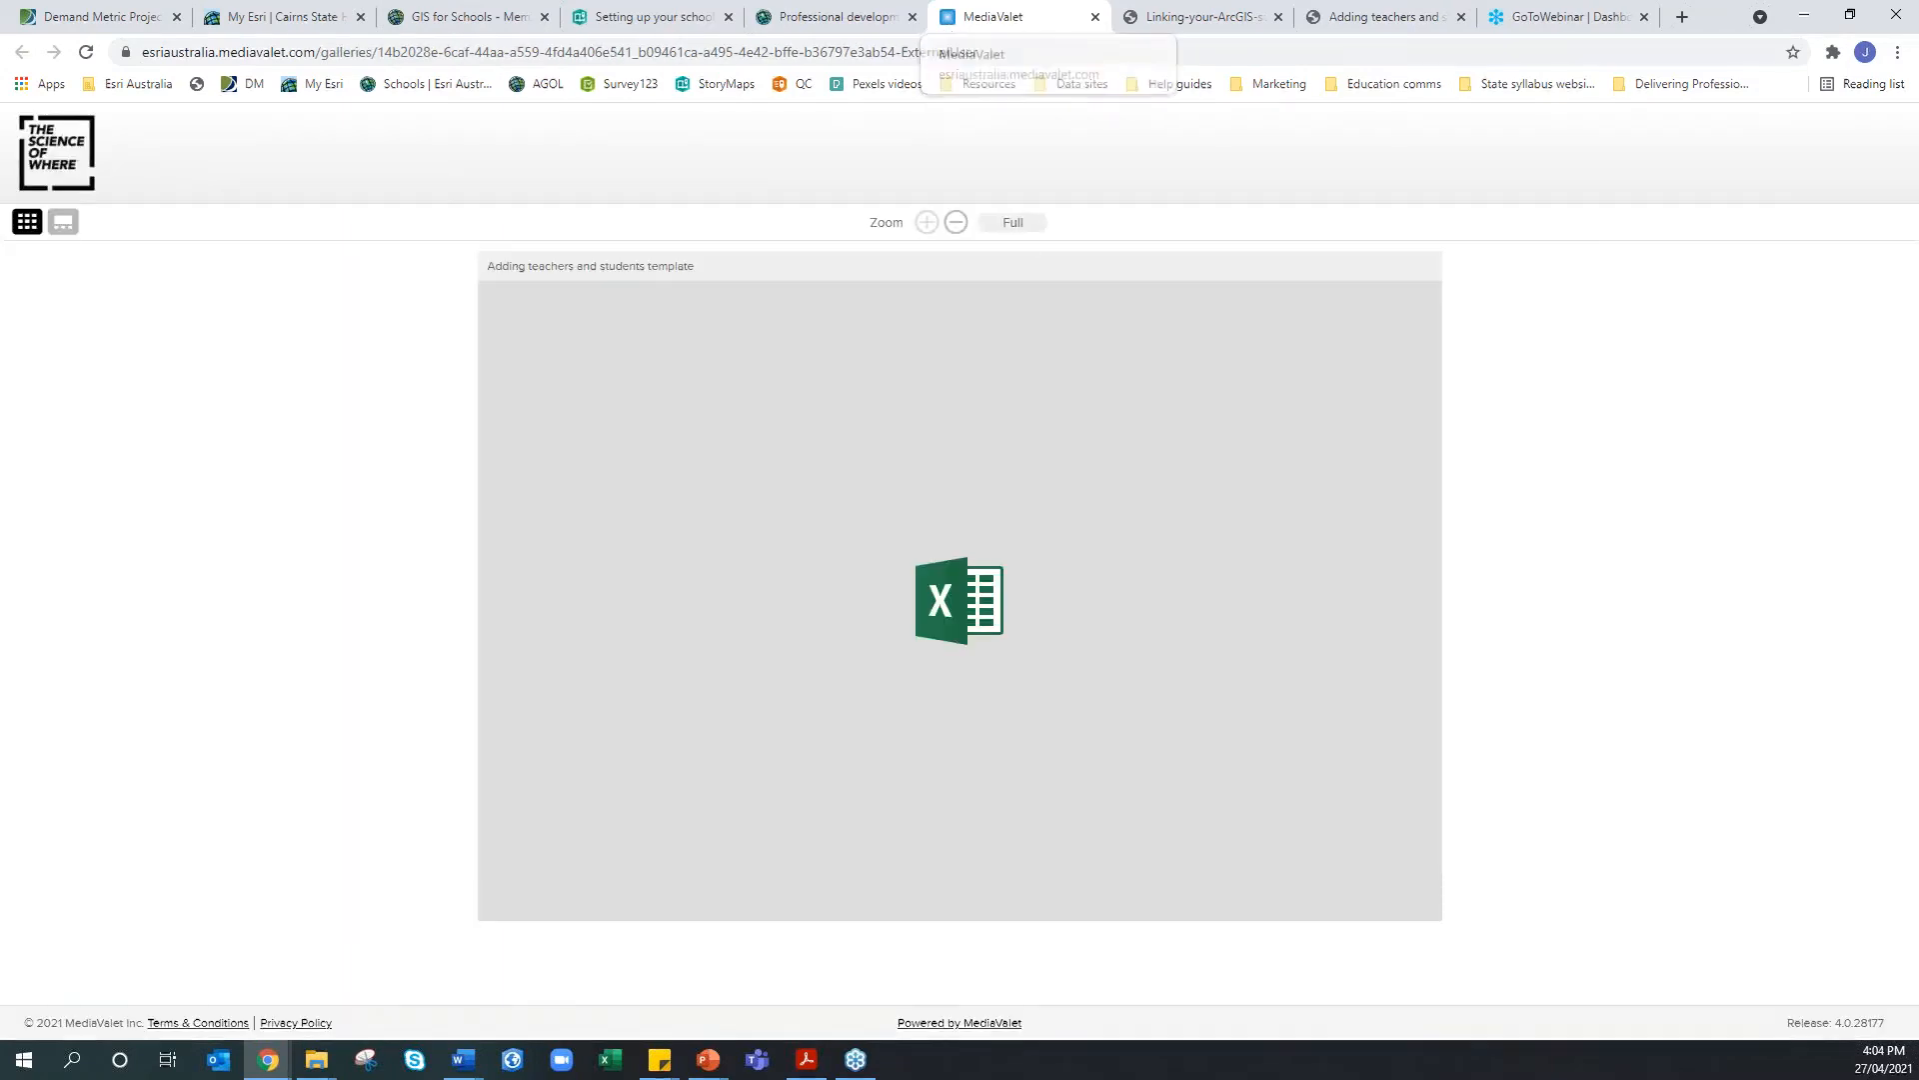
# Download the Adding teachers and students CSV from MediaValet and open it in Excel
pyautogui.moveTo(500, 911)
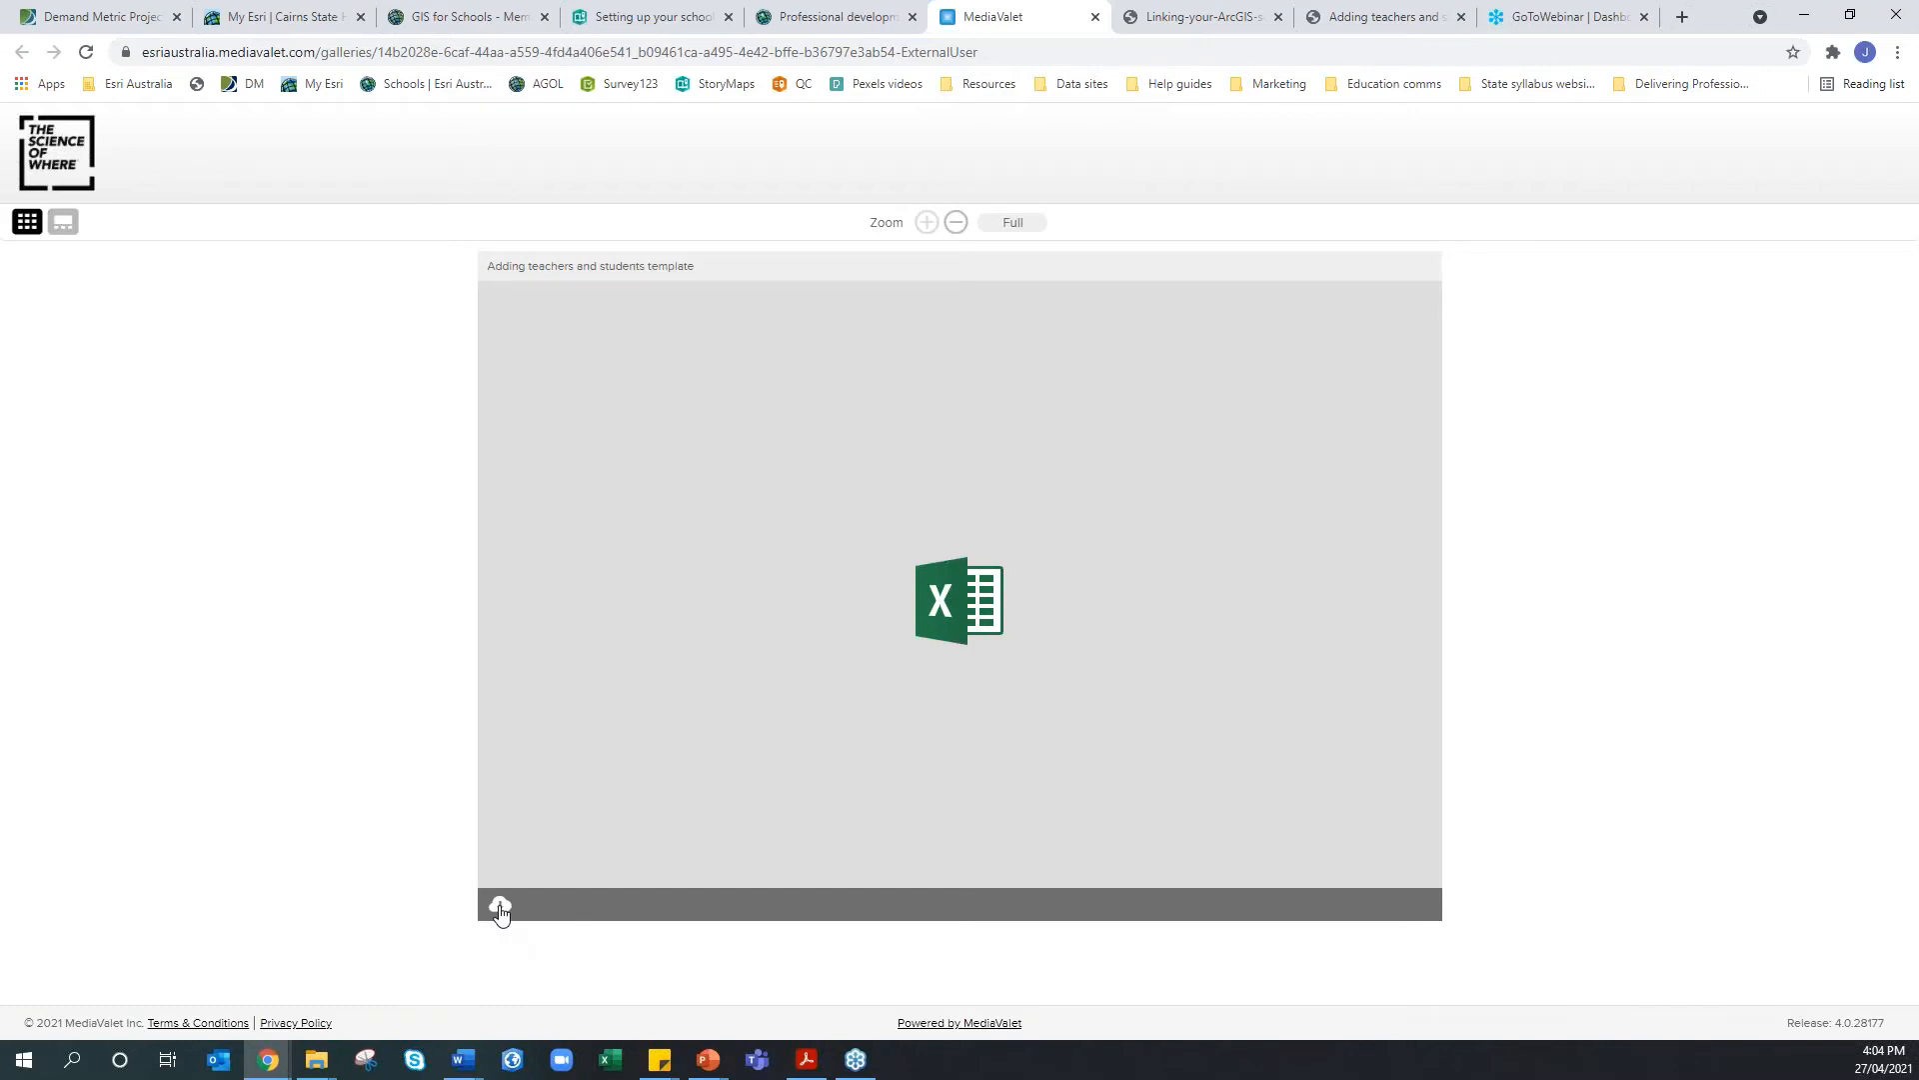
pyautogui.click(501, 912)
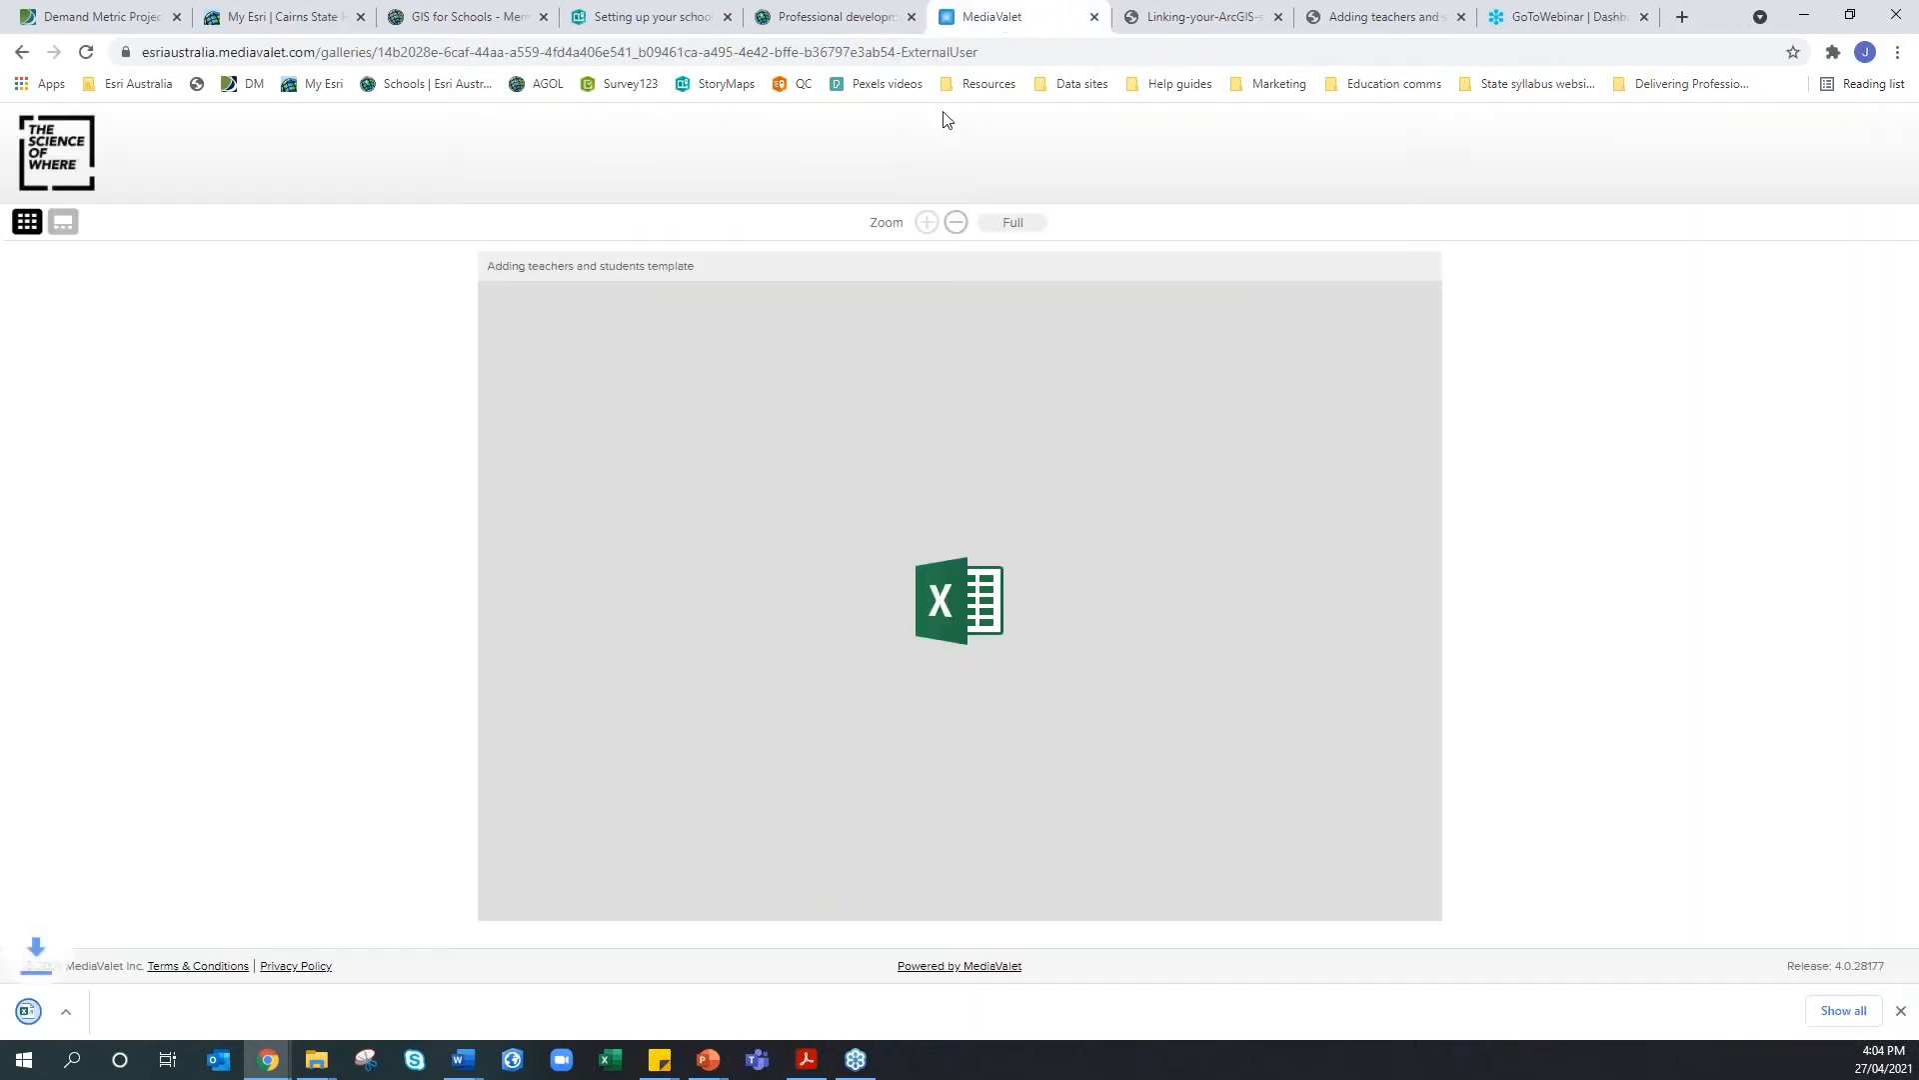
pyautogui.click(96, 1018)
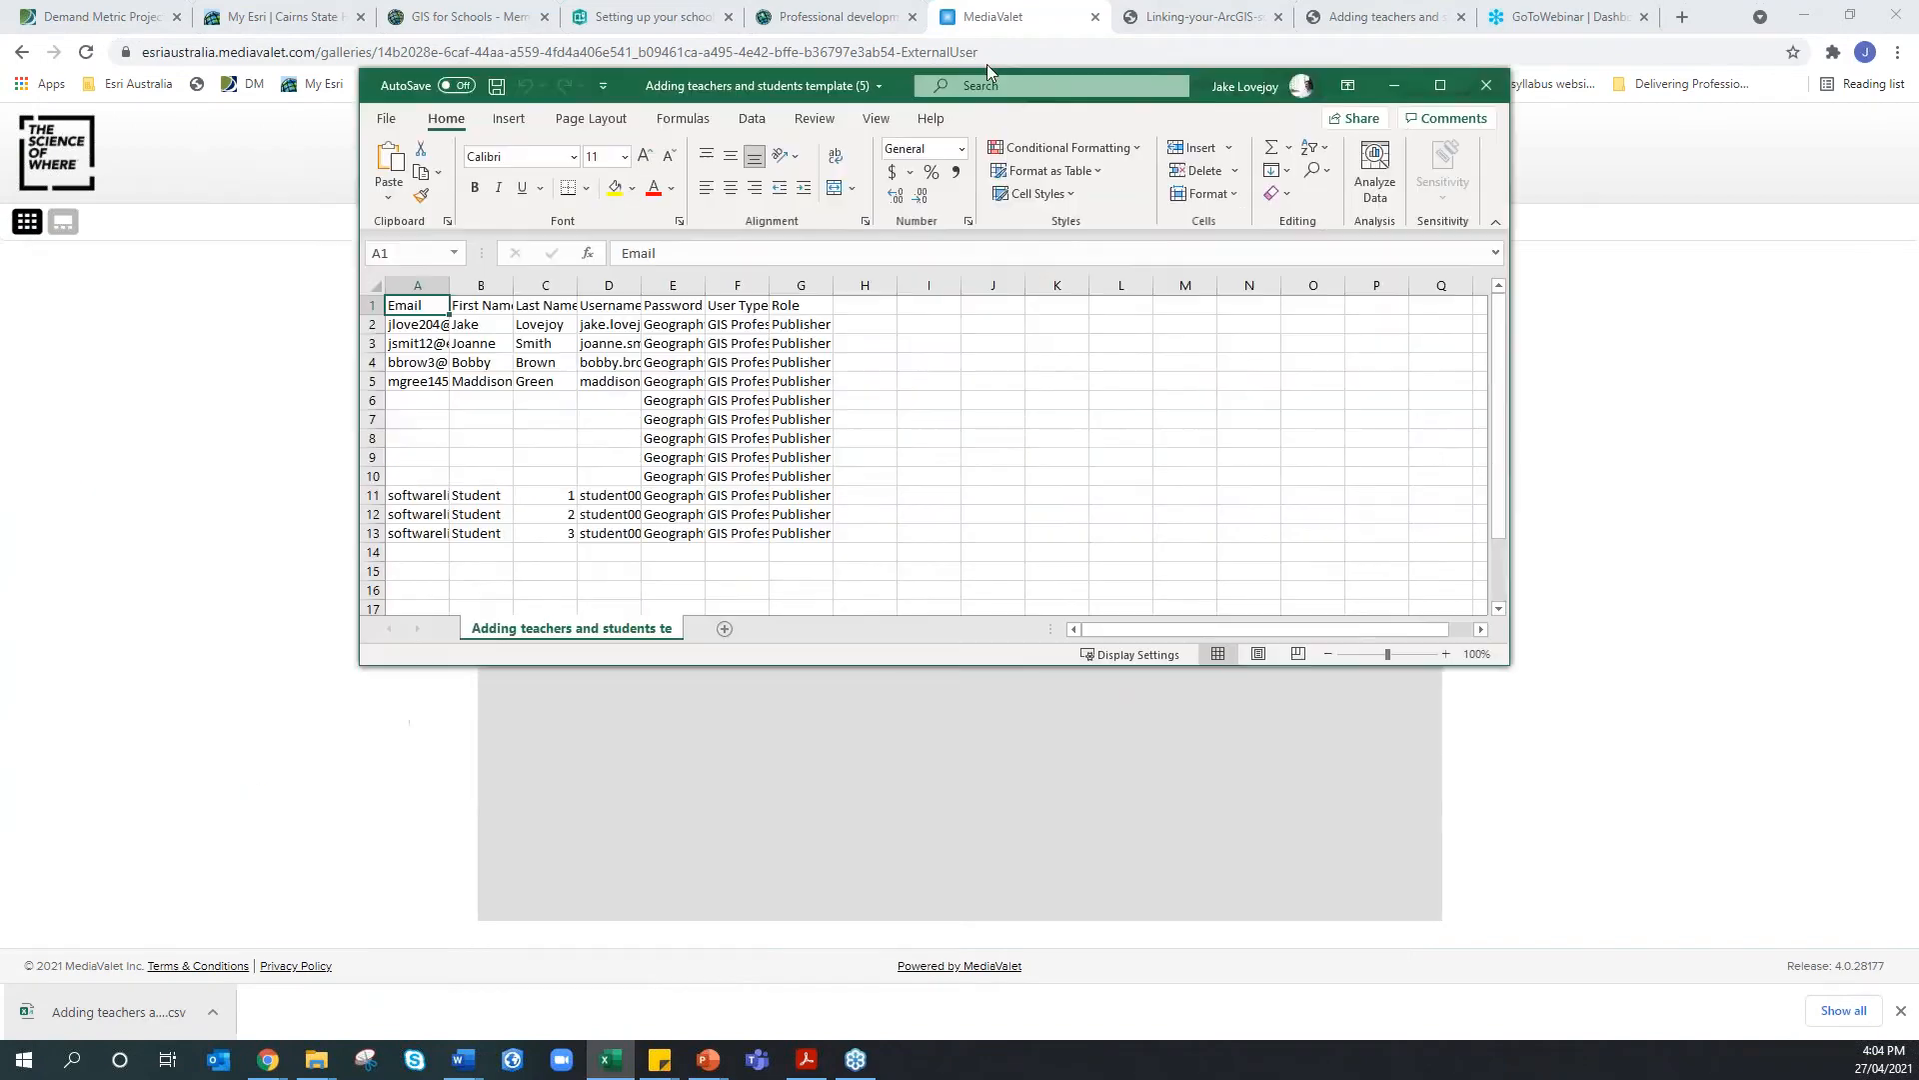
# Maximize Excel, autofit columns A–F, and start editing the first teacher's first name in B2
pyautogui.moveTo(980, 99); pyautogui.dragTo(1006, 1)
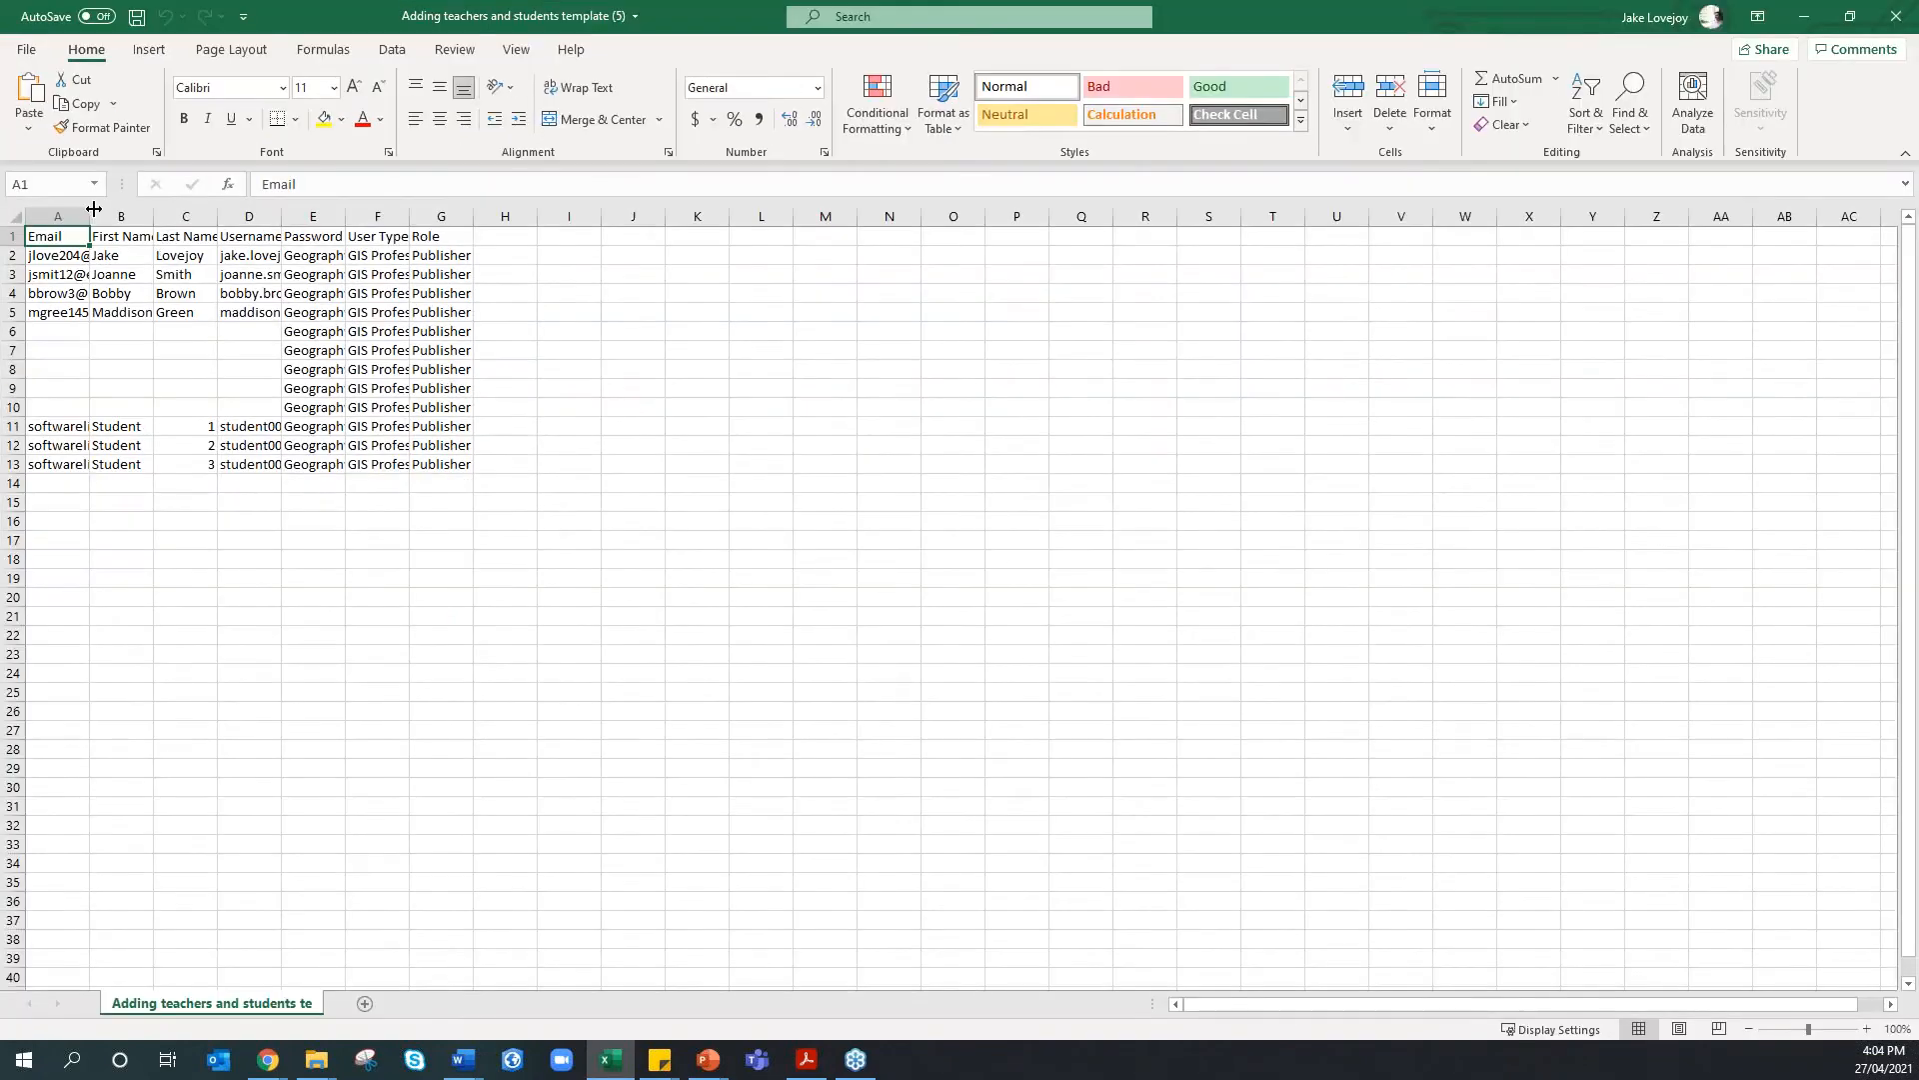
pyautogui.doubleClick(90, 216)
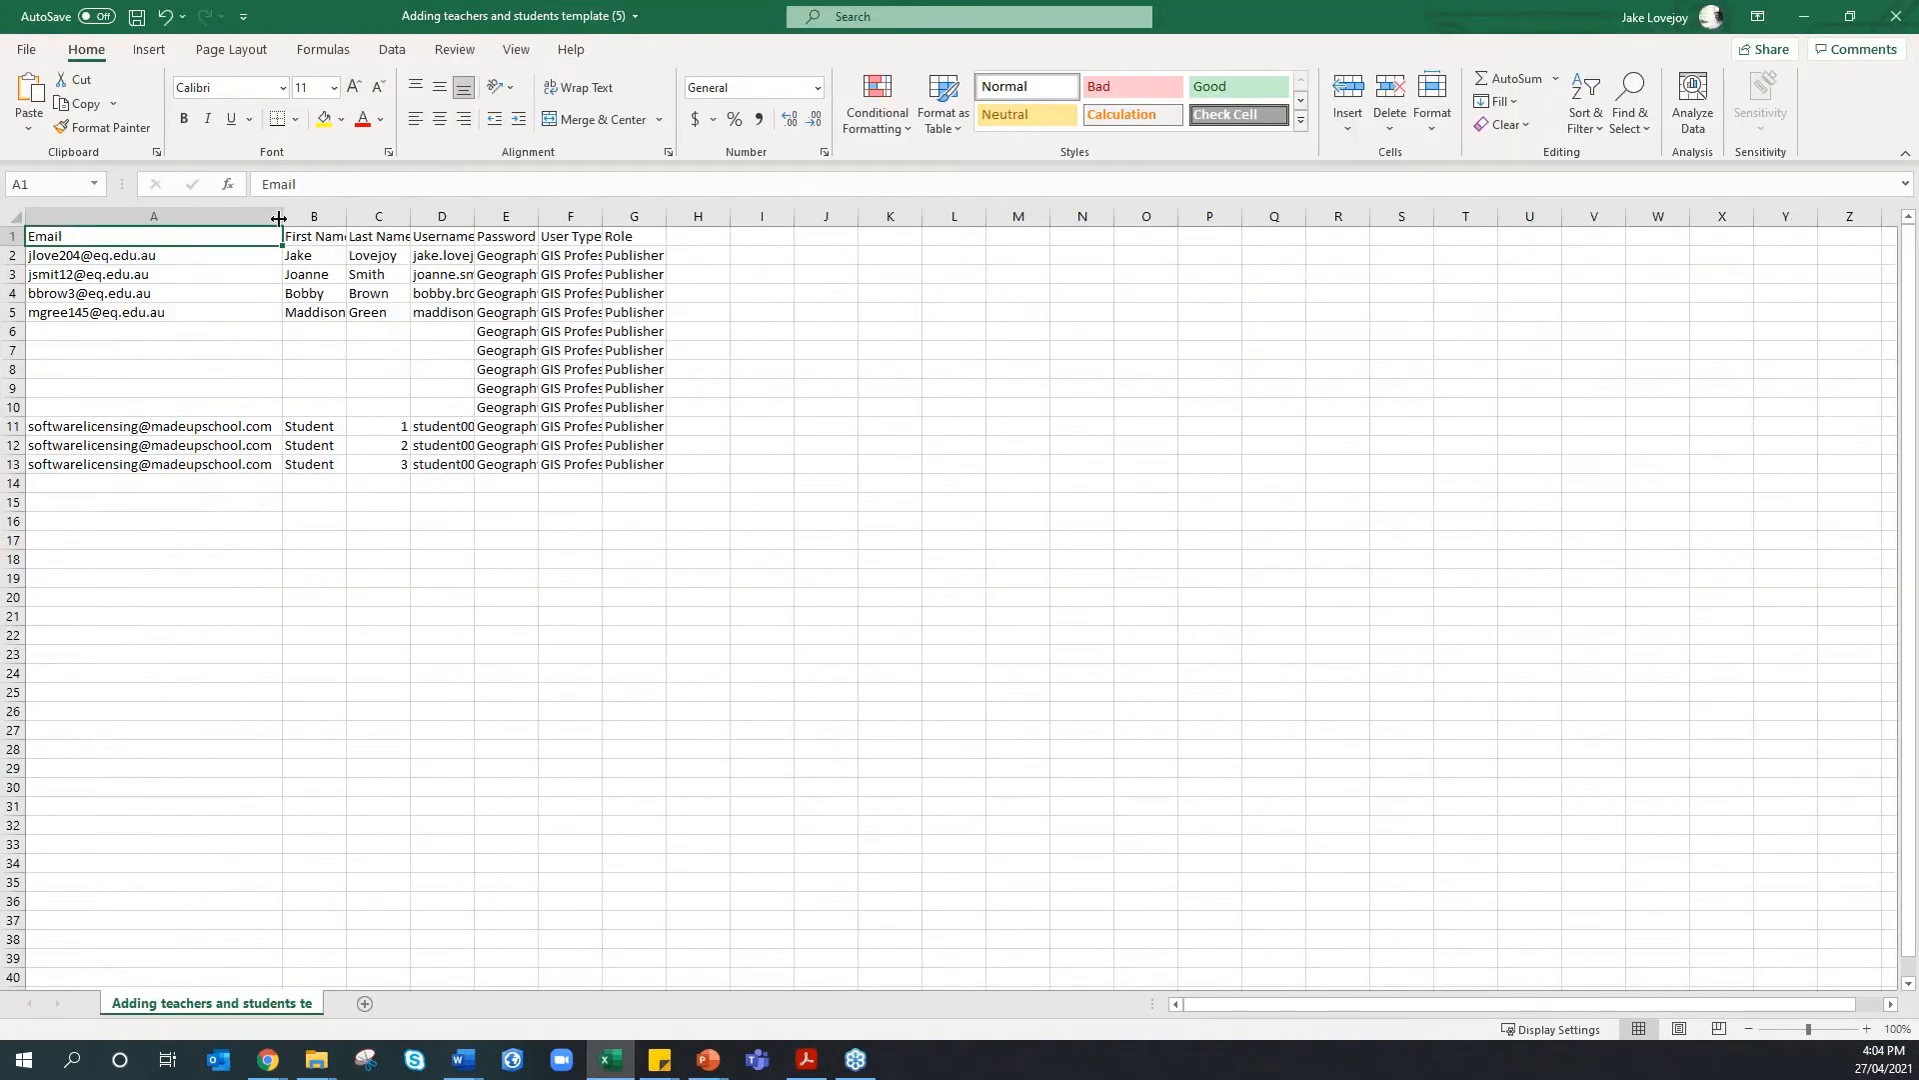
pyautogui.doubleClick(346, 216)
pyautogui.doubleClick(420, 216)
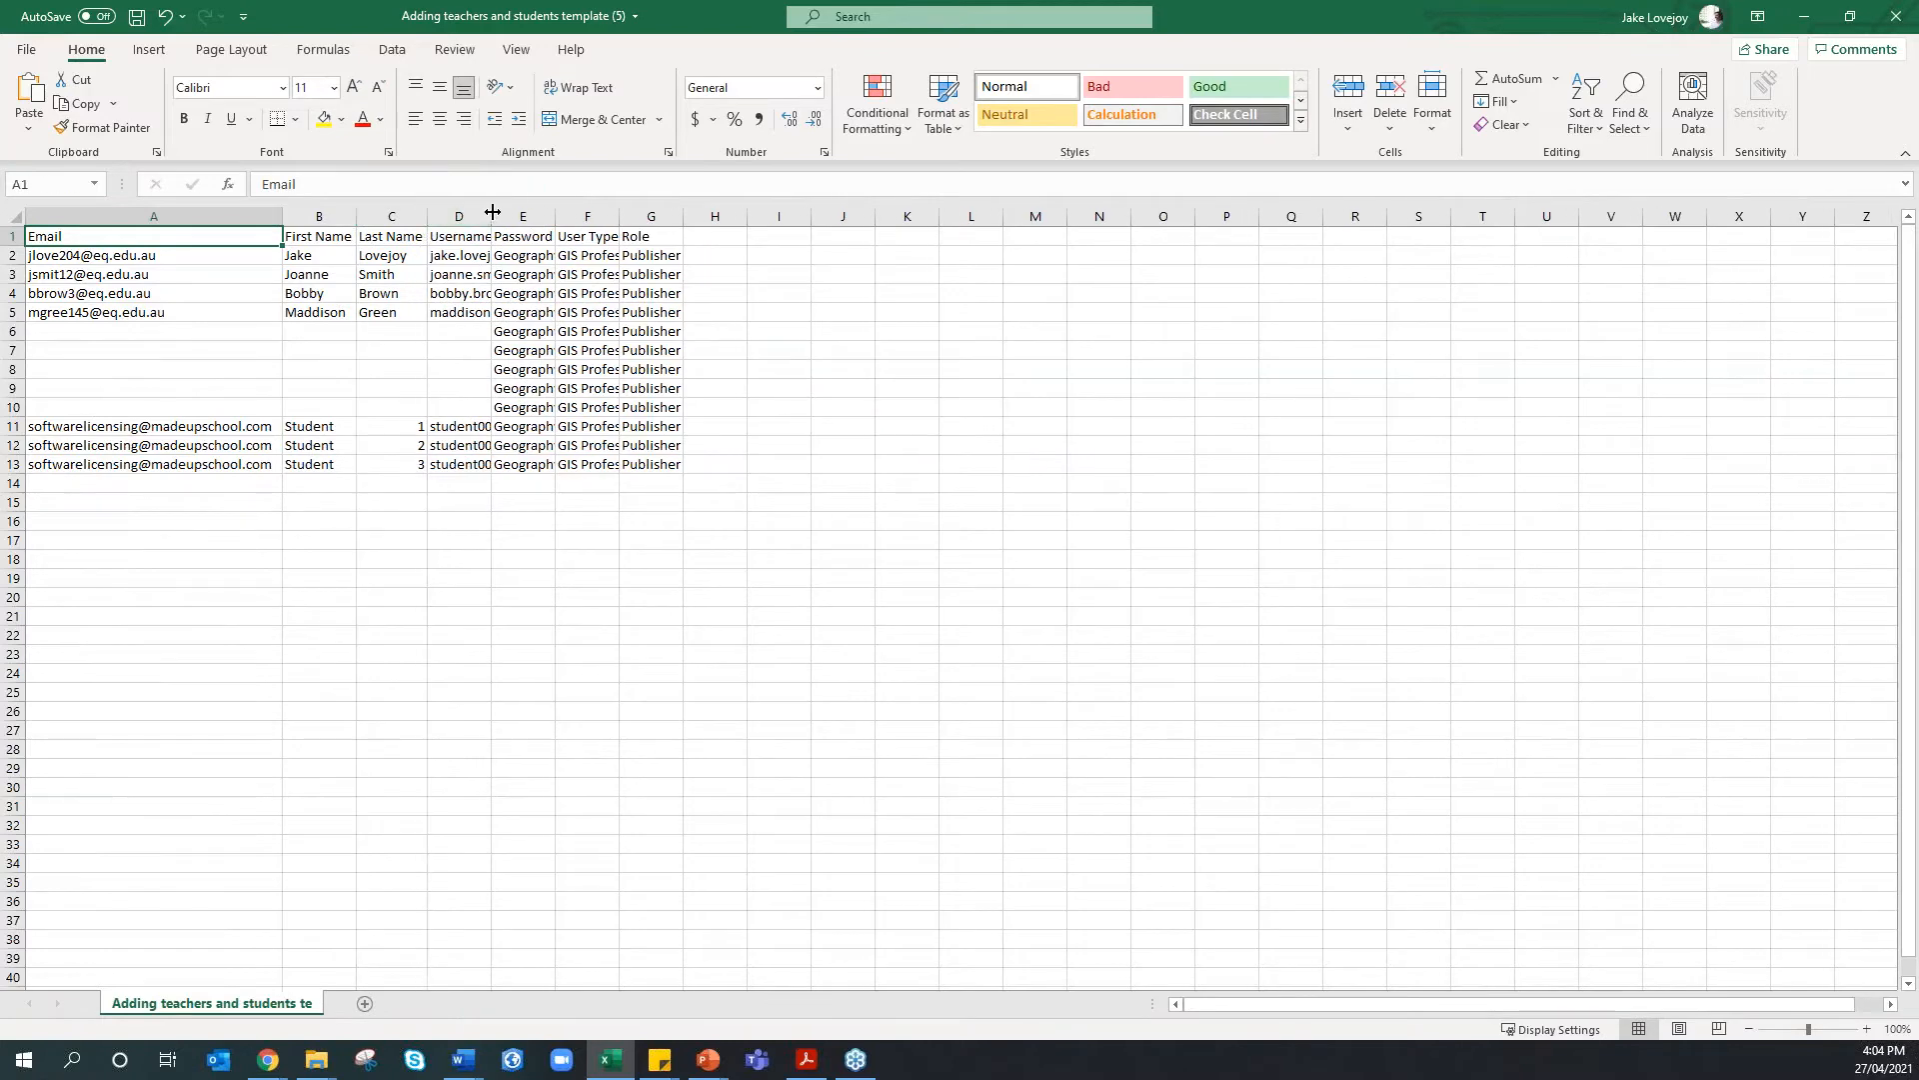
pyautogui.doubleClick(493, 216)
pyautogui.doubleClick(601, 216)
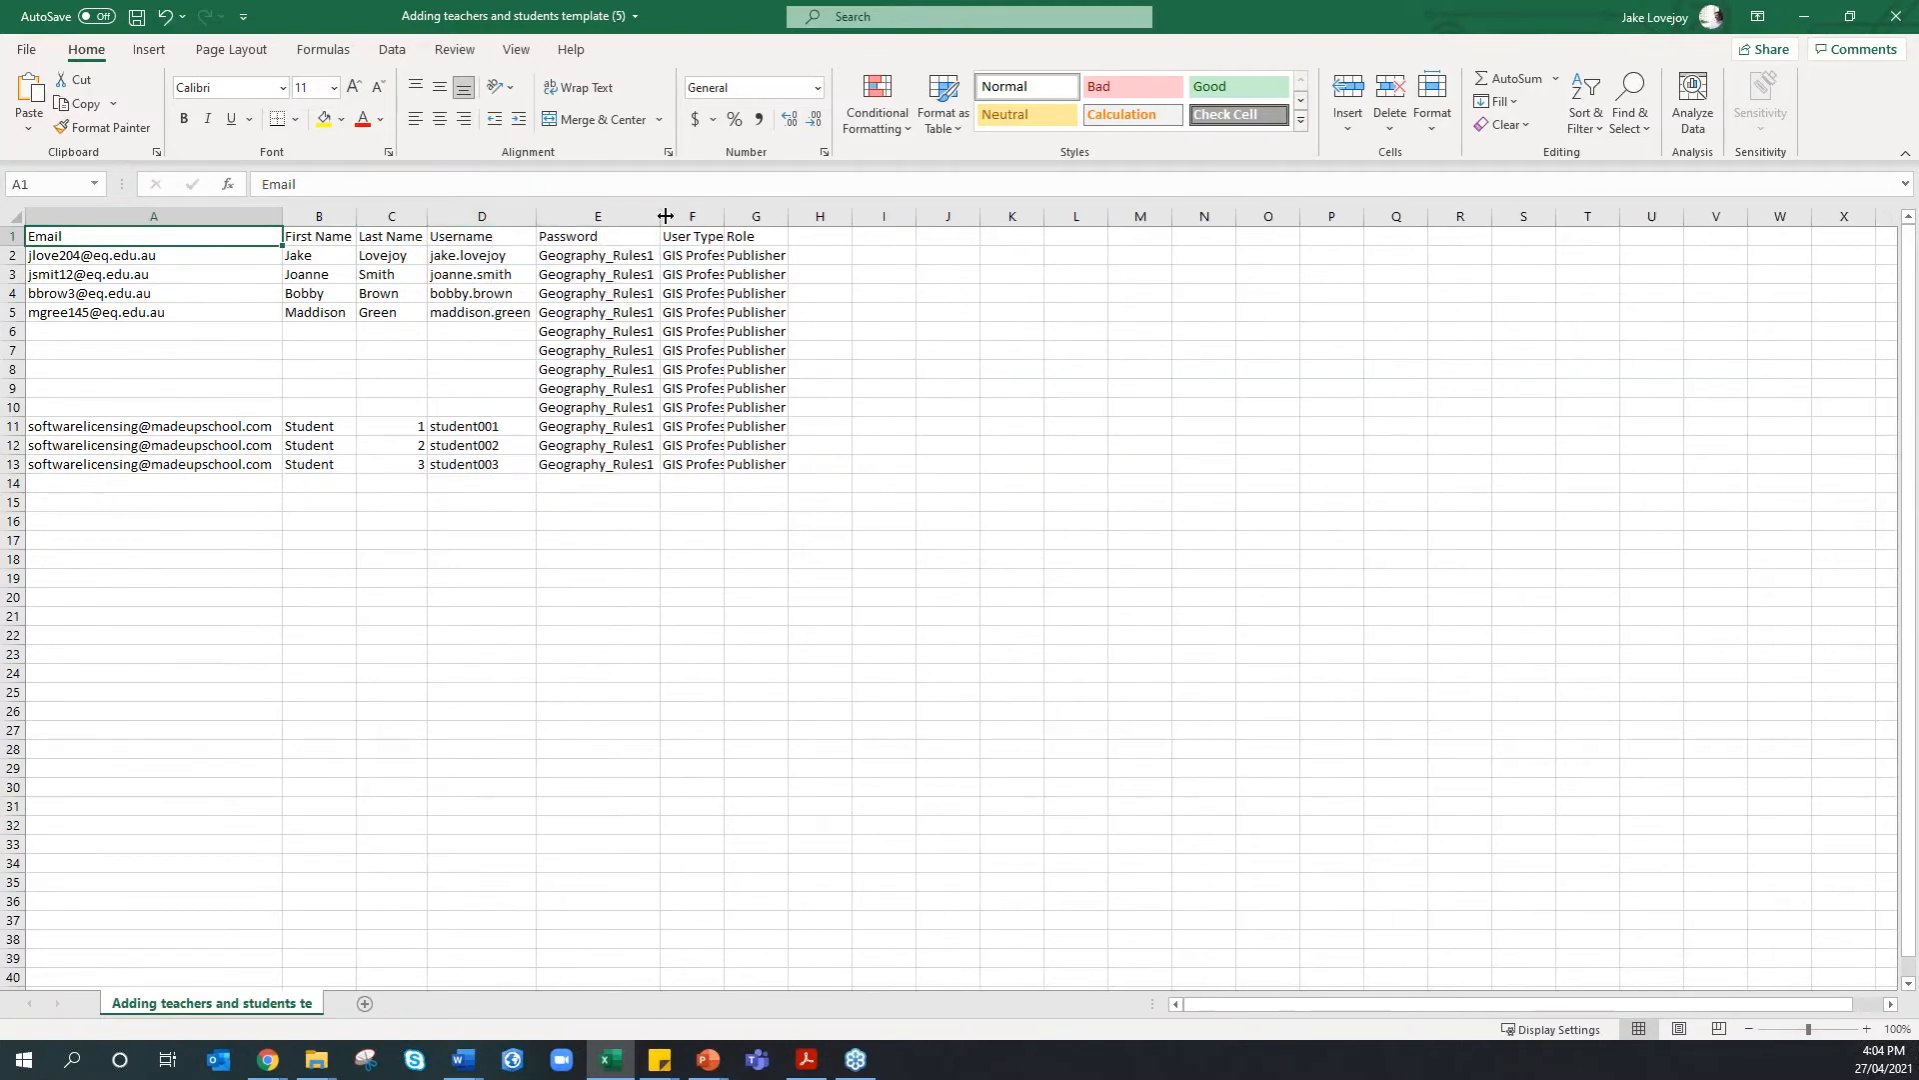
pyautogui.doubleClick(719, 216)
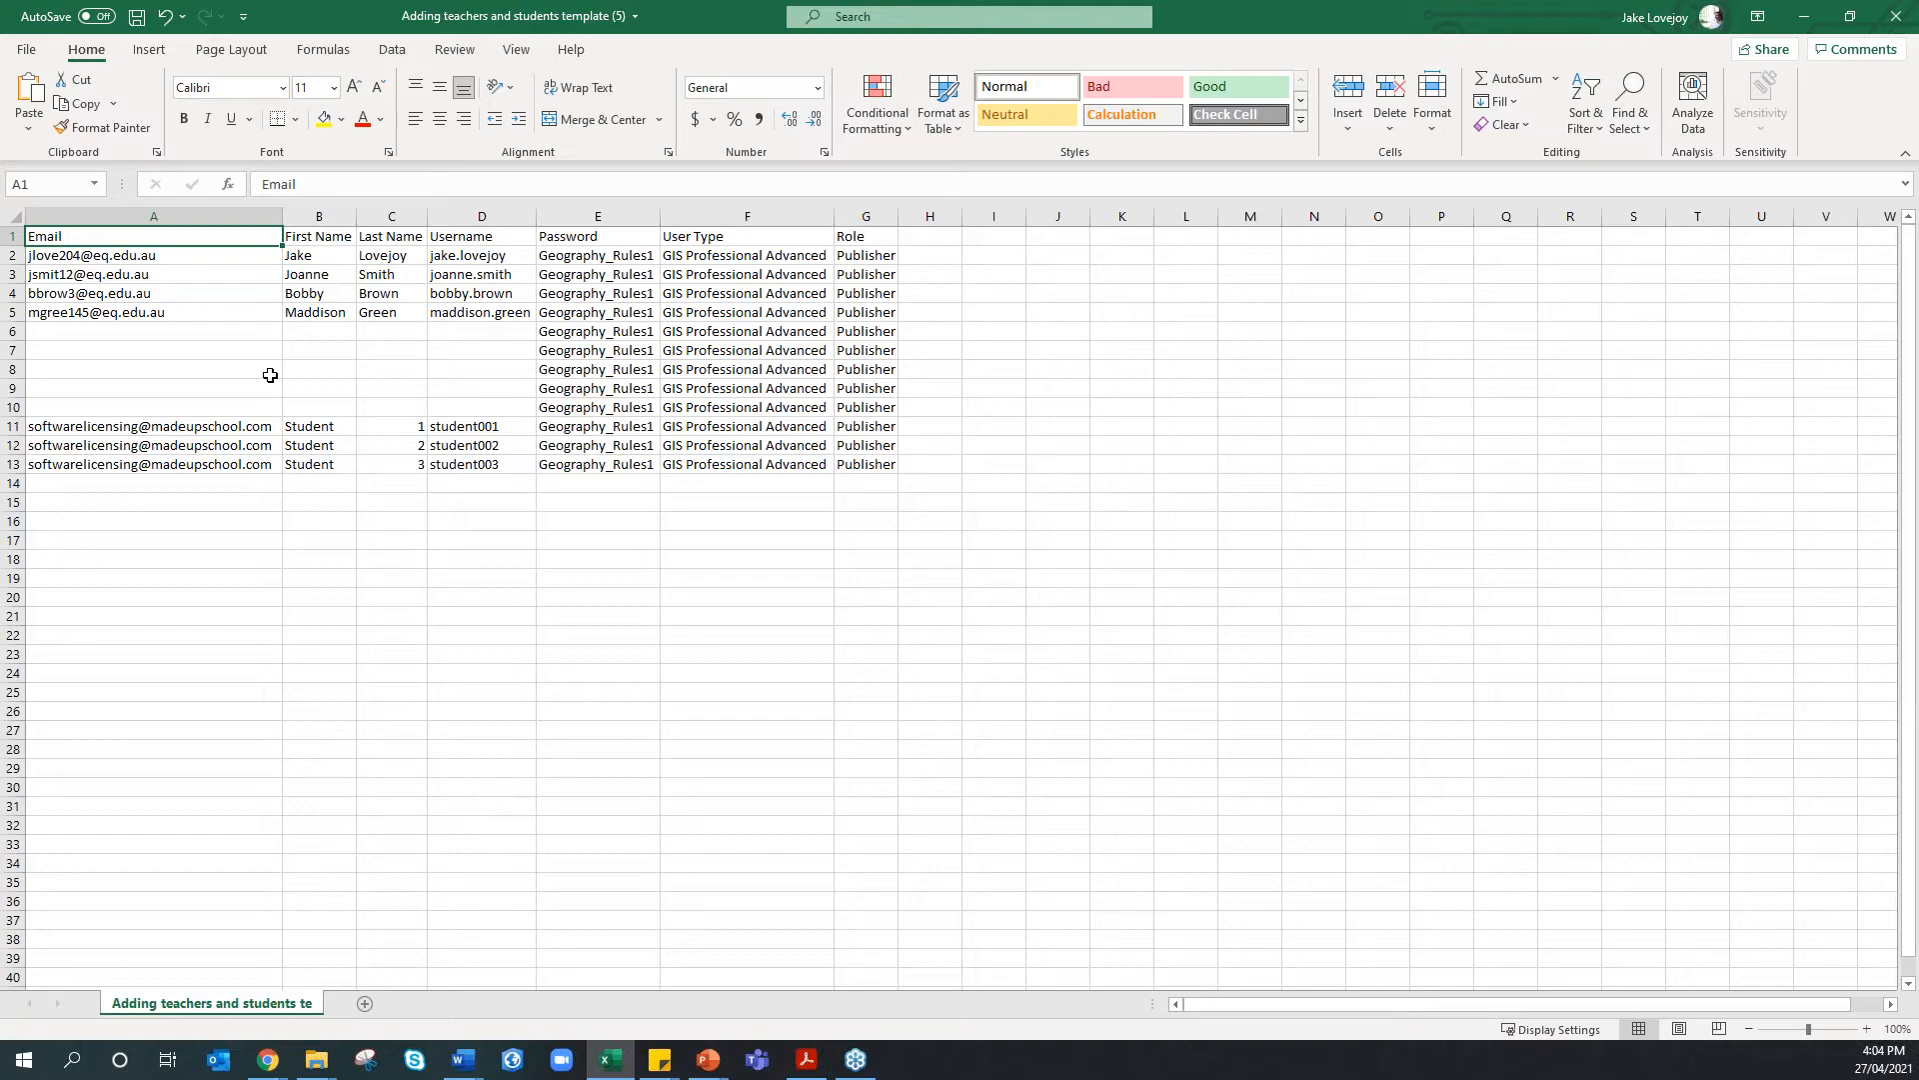
pyautogui.click(162, 260)
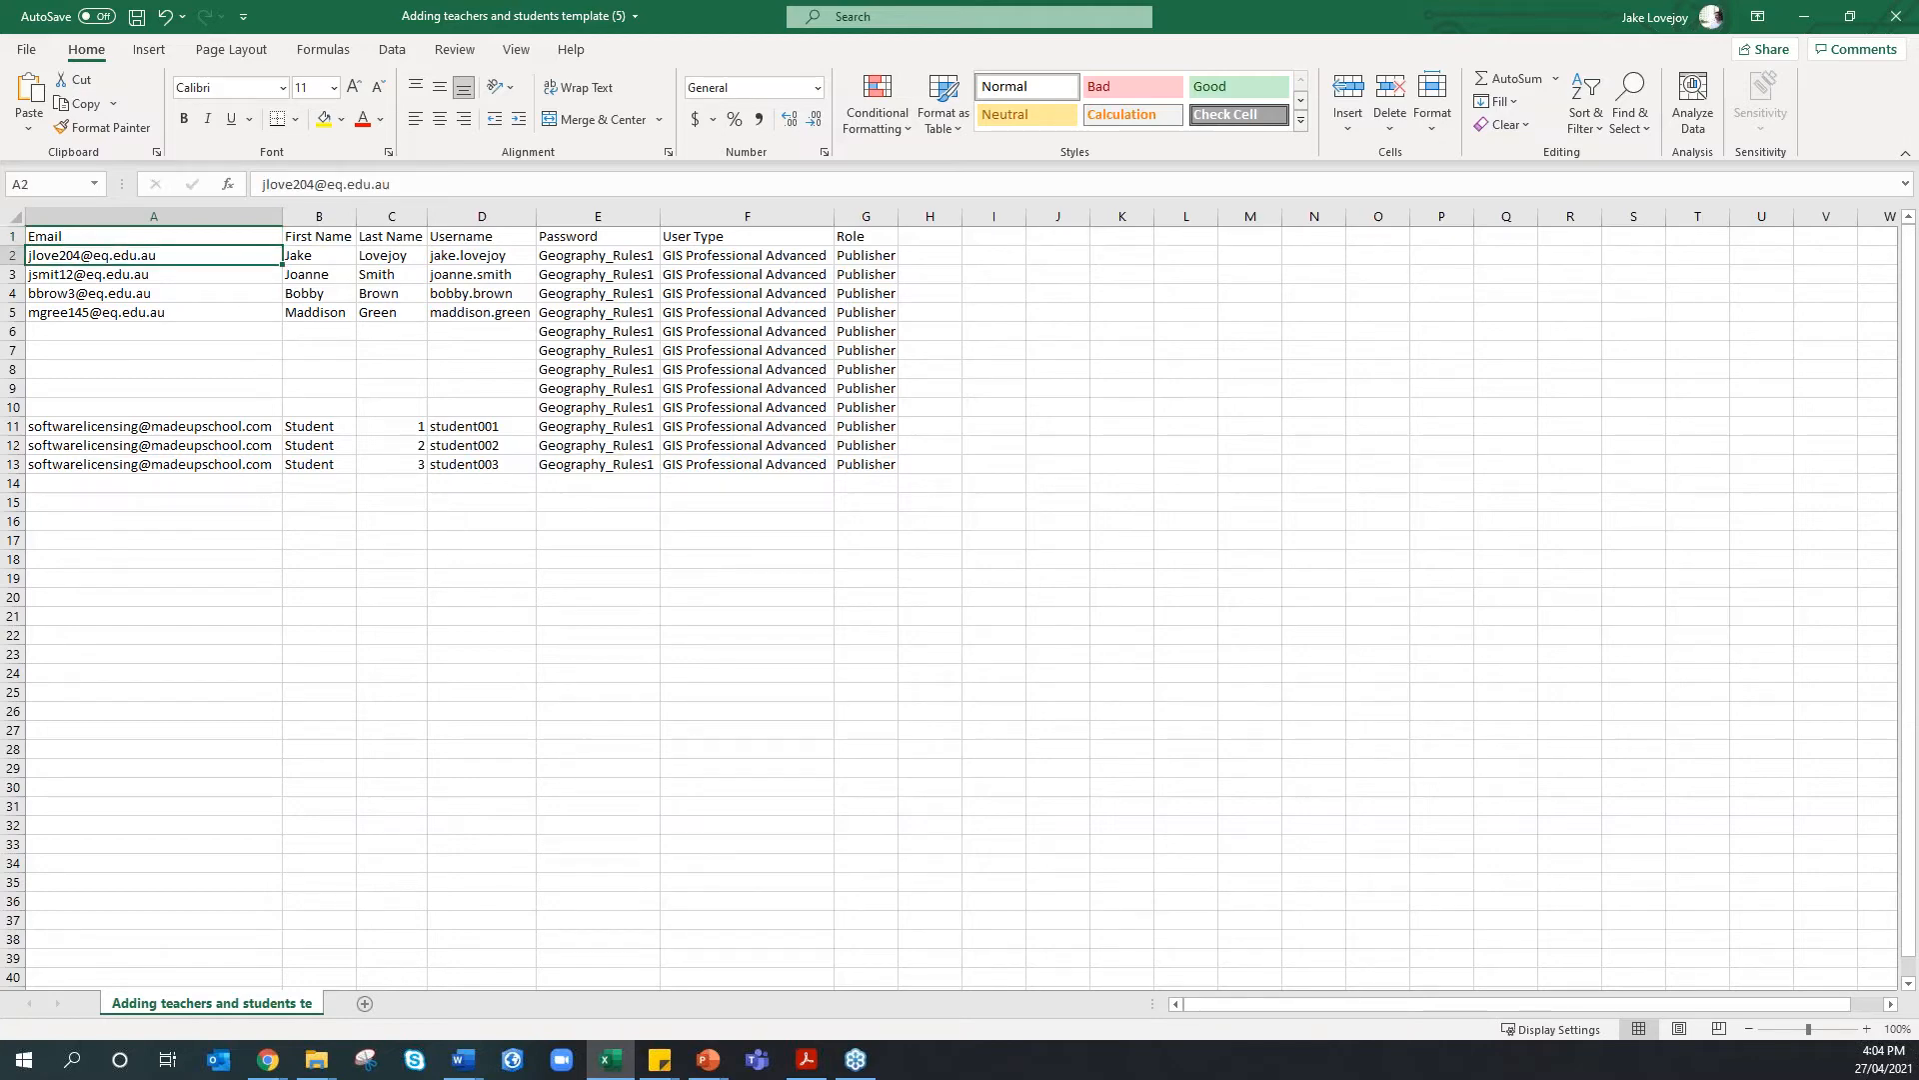
pyautogui.doubleClick(285, 257)
# Enter Minnie and Mouse in B2:C2 and a matching username in D2
pyautogui.write('Minnie Mo')
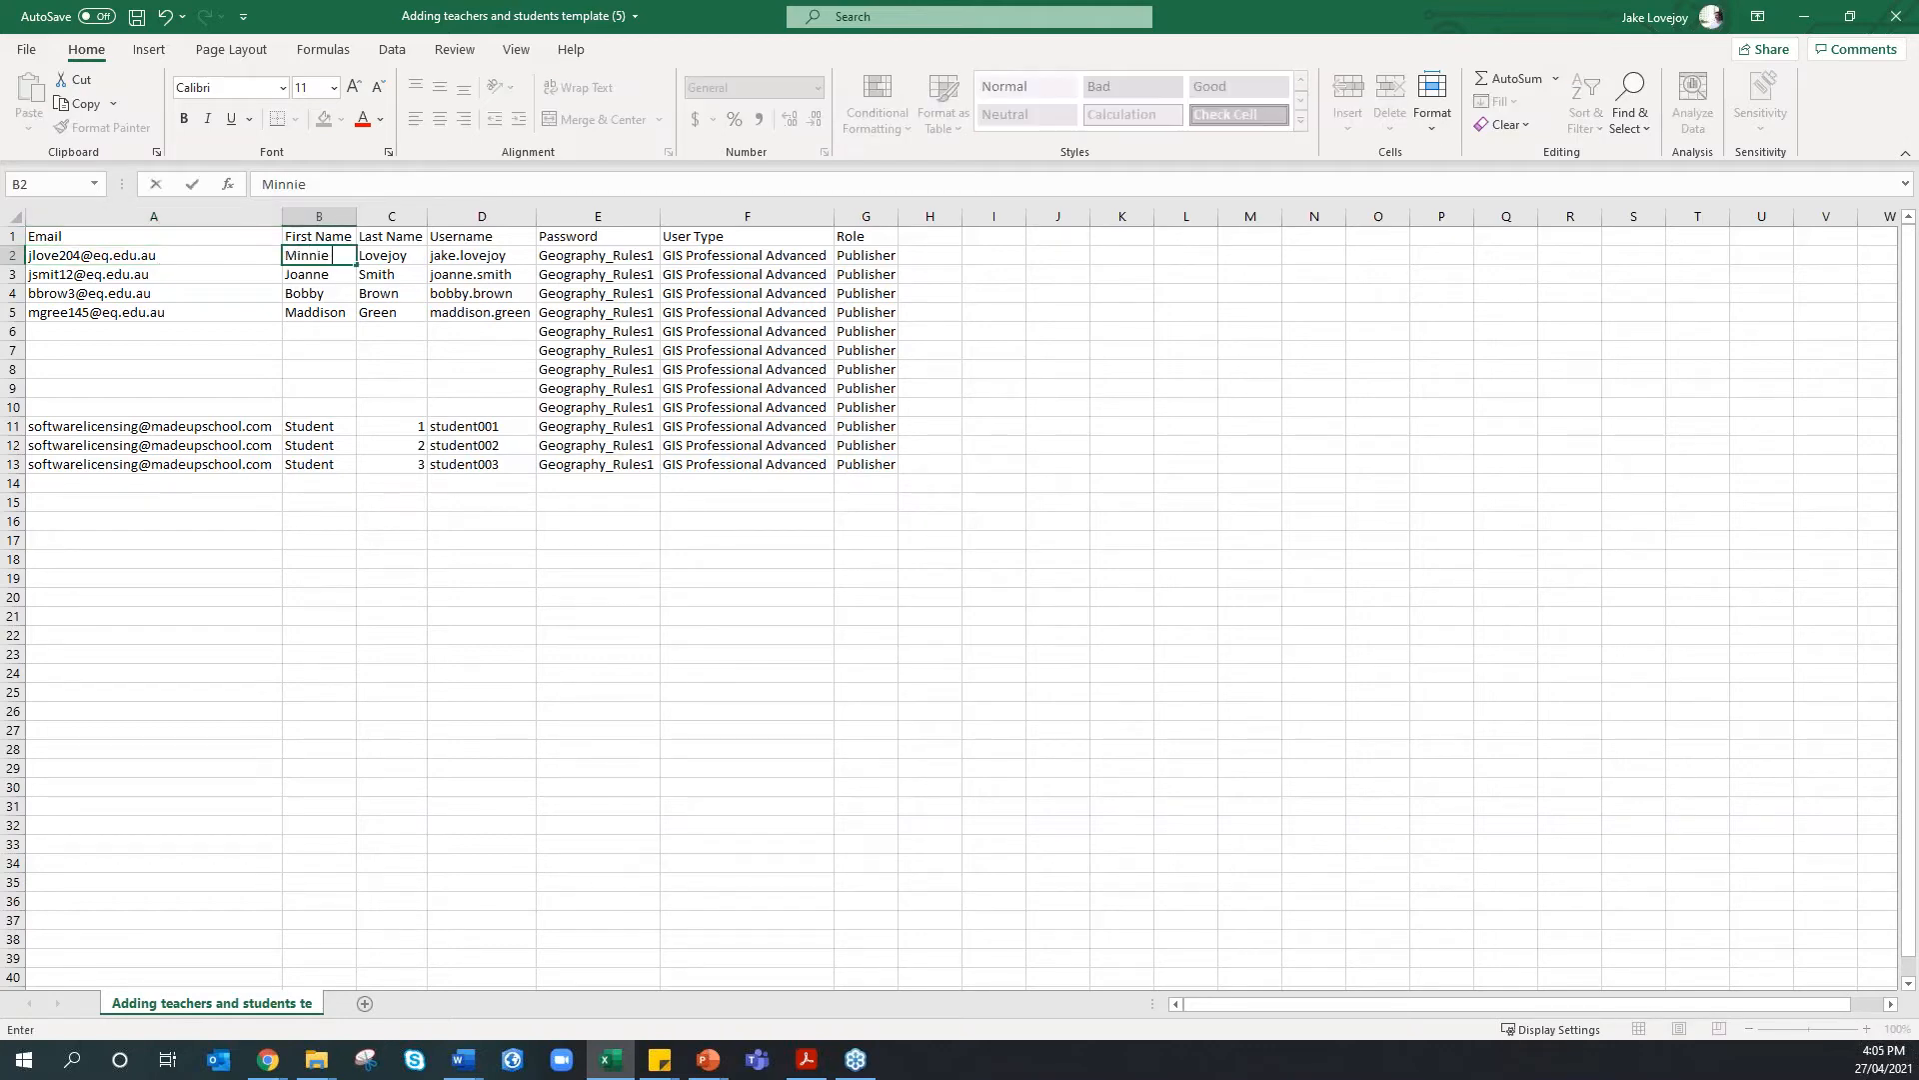
pyautogui.press('BackSpace')
pyautogui.press('BackSpace')
pyautogui.press('BackSpace')
pyautogui.press('Tab')
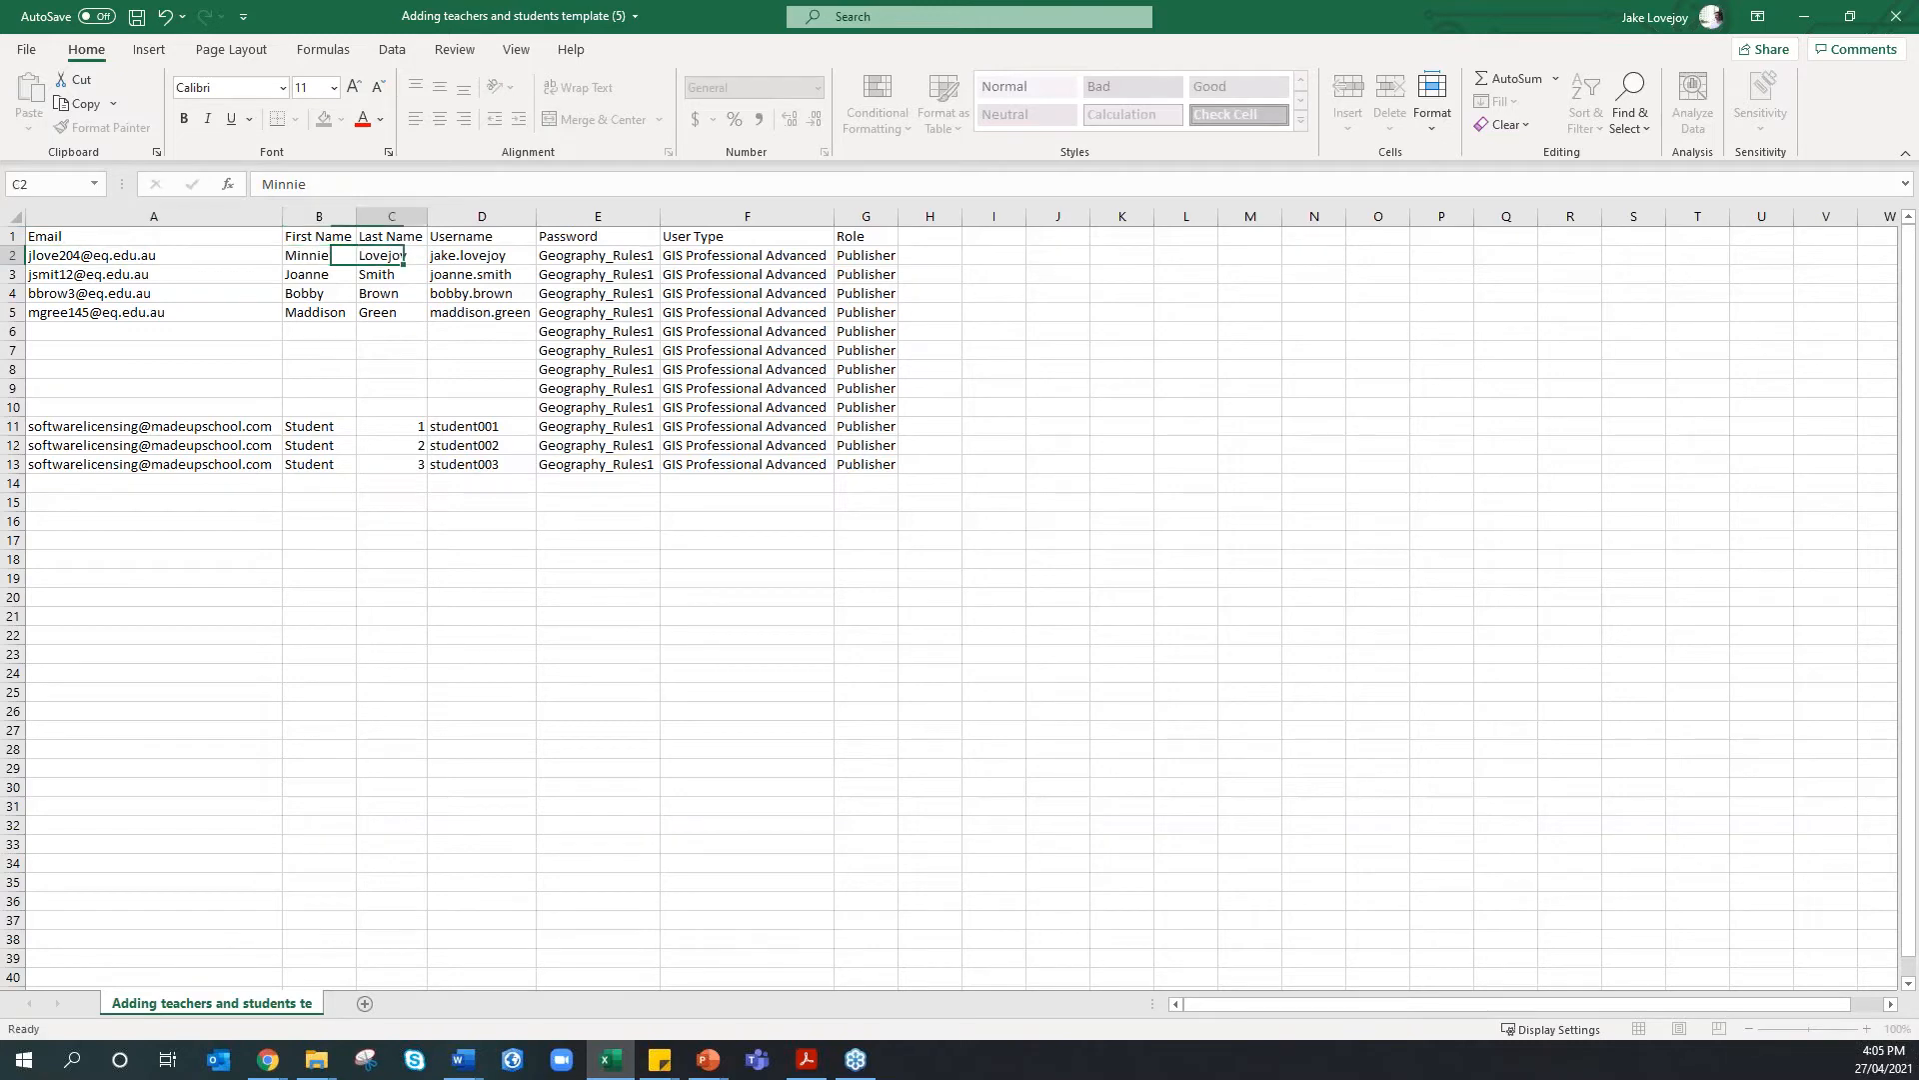
pyautogui.write('Mouse')
pyautogui.click(493, 257)
pyautogui.write('minni')
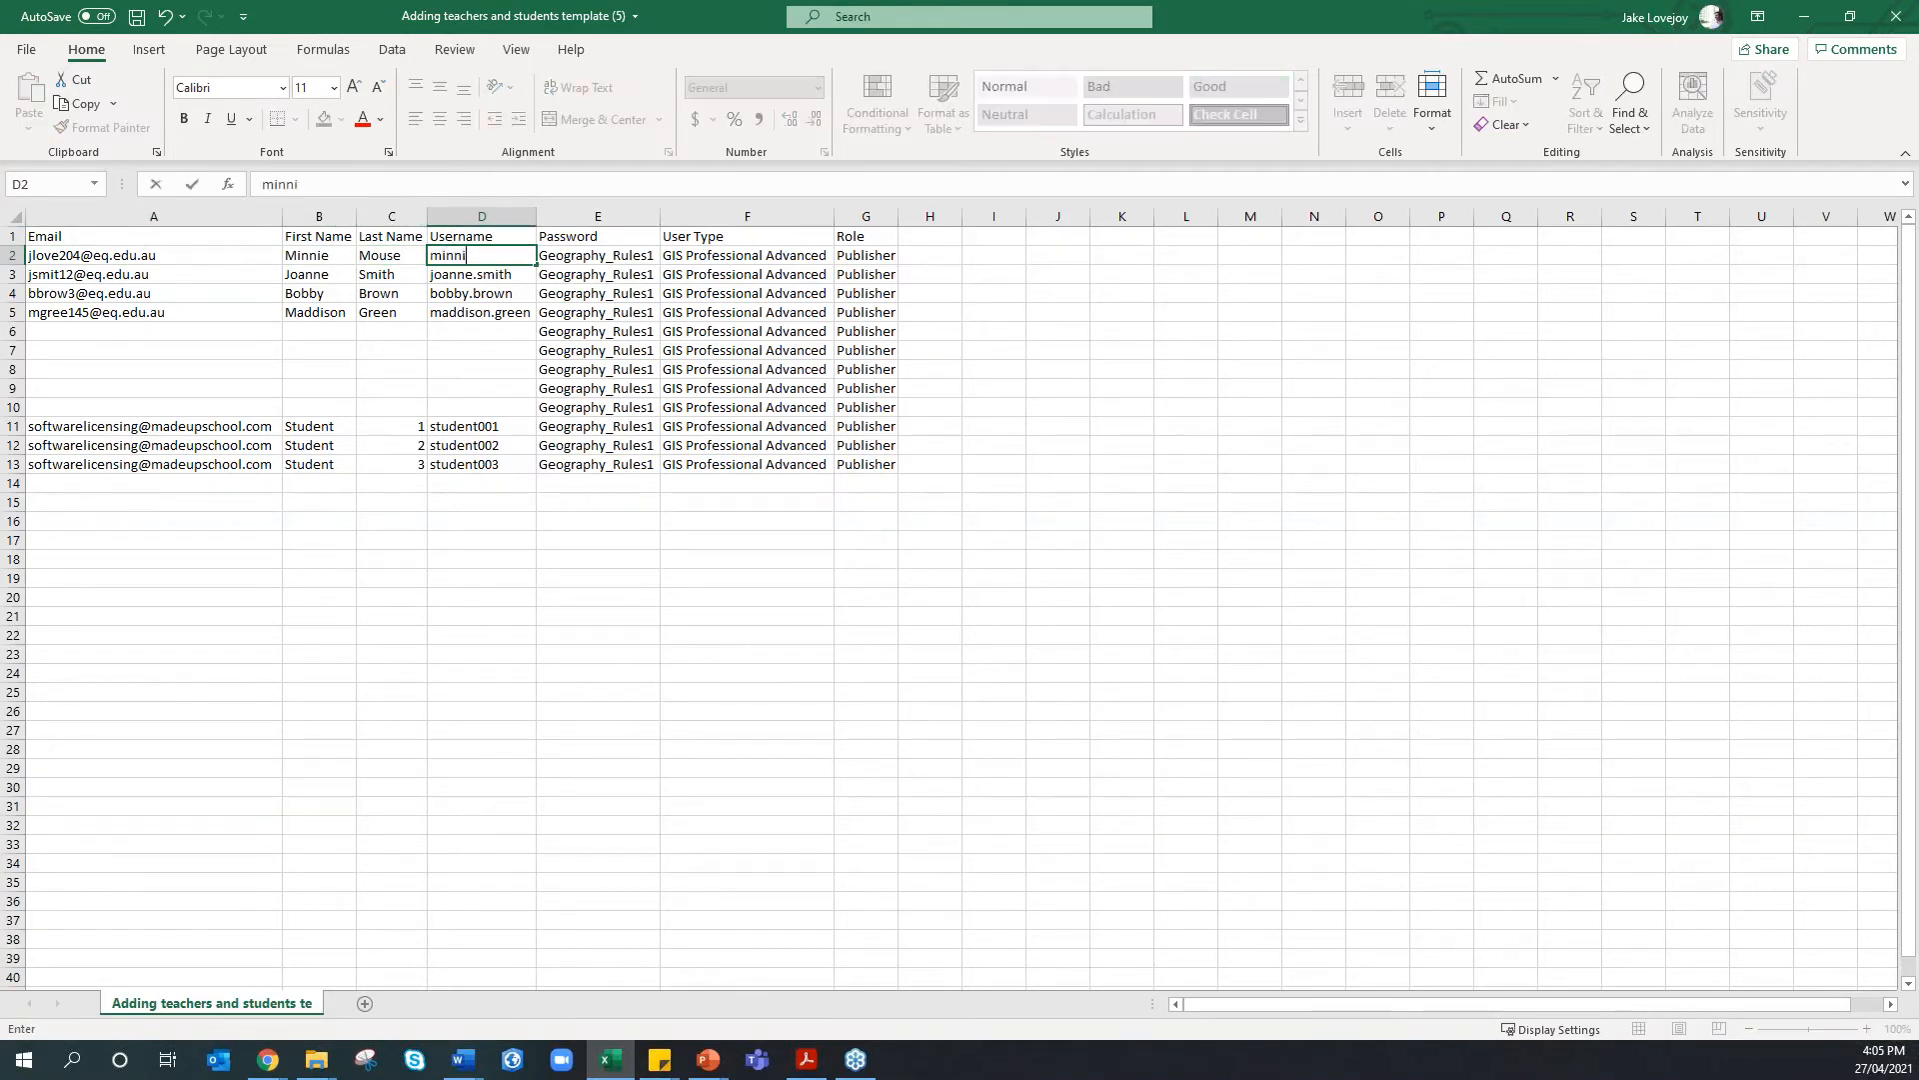
pyautogui.write('e.mouse')
# Replace the first teacher's e-mail address in A2 with a new matching address
pyautogui.click(208, 255)
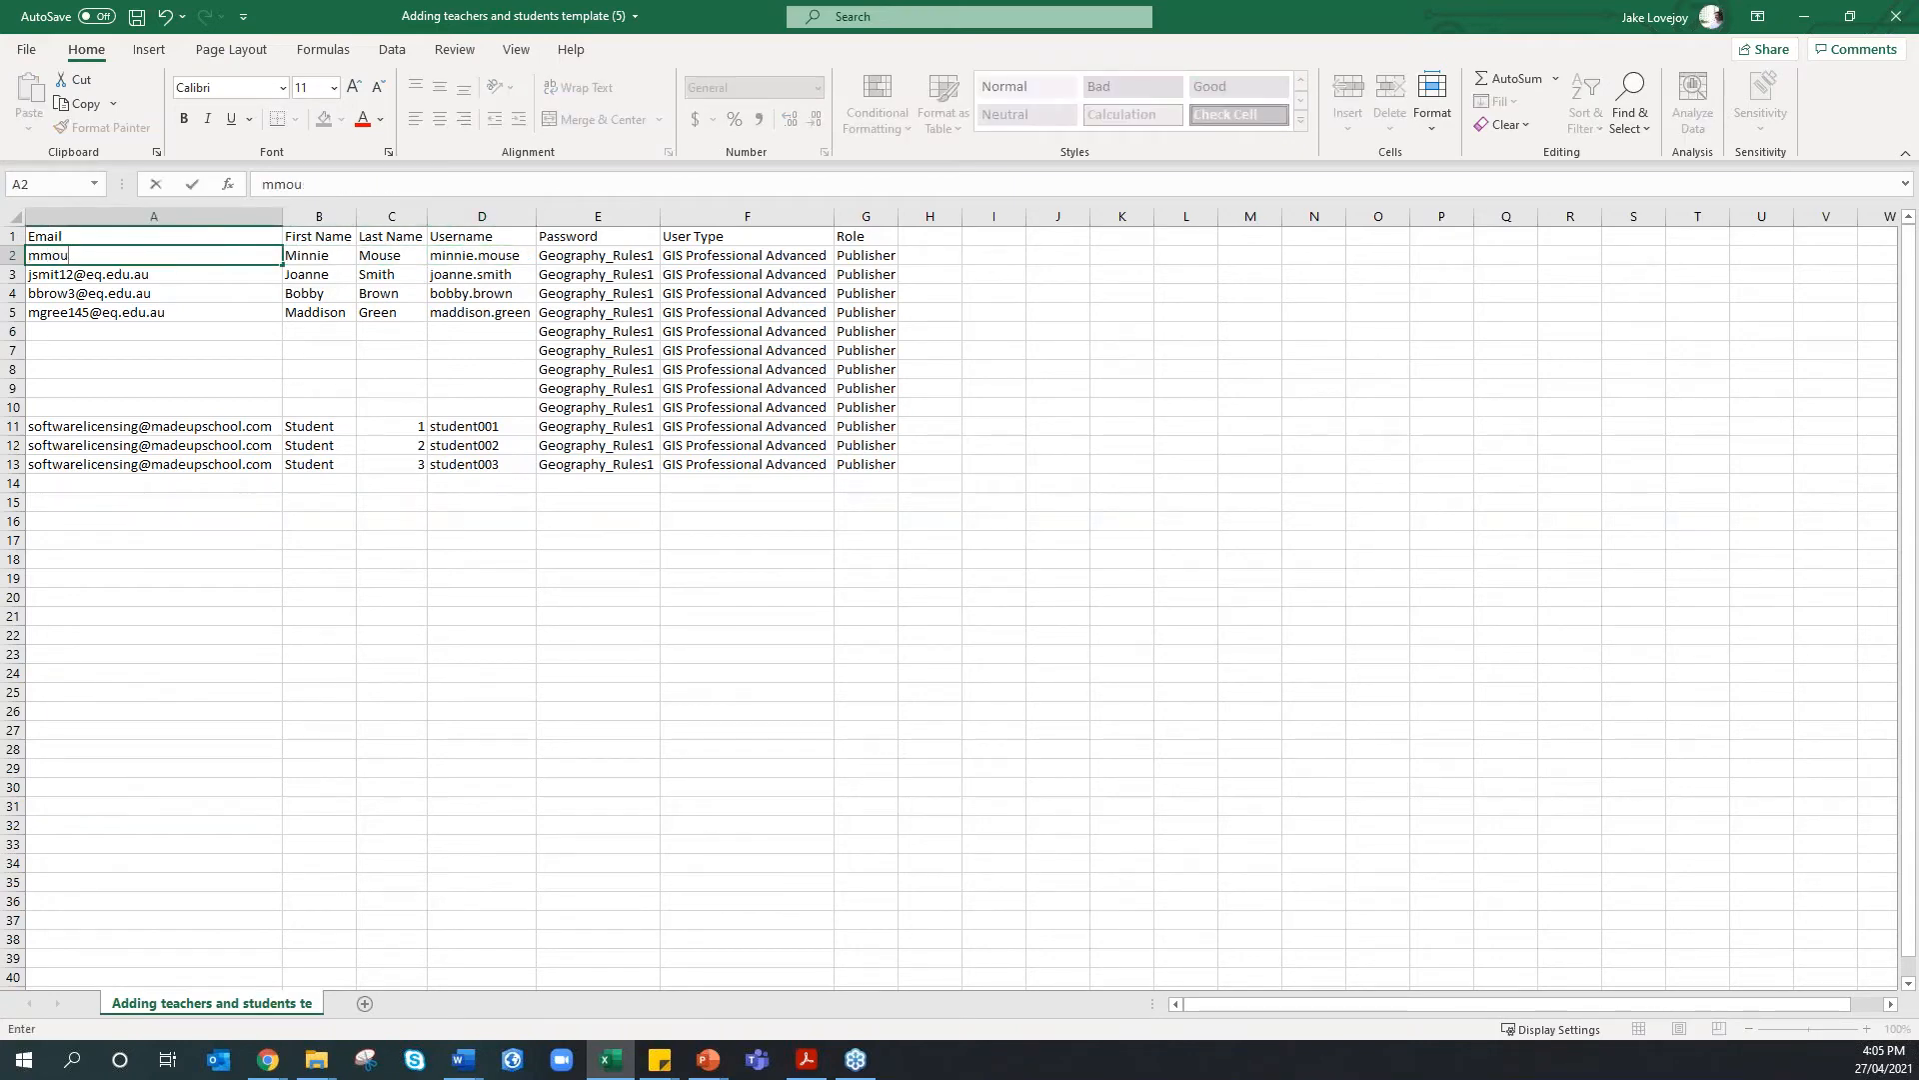
pyautogui.click(86, 259)
pyautogui.press('Left')
pyautogui.press('Left')
pyautogui.write('1')
pyautogui.press('BackSpace')
pyautogui.press('Right')
pyautogui.write('3')
pyautogui.press('Return')
pyautogui.press('Return')
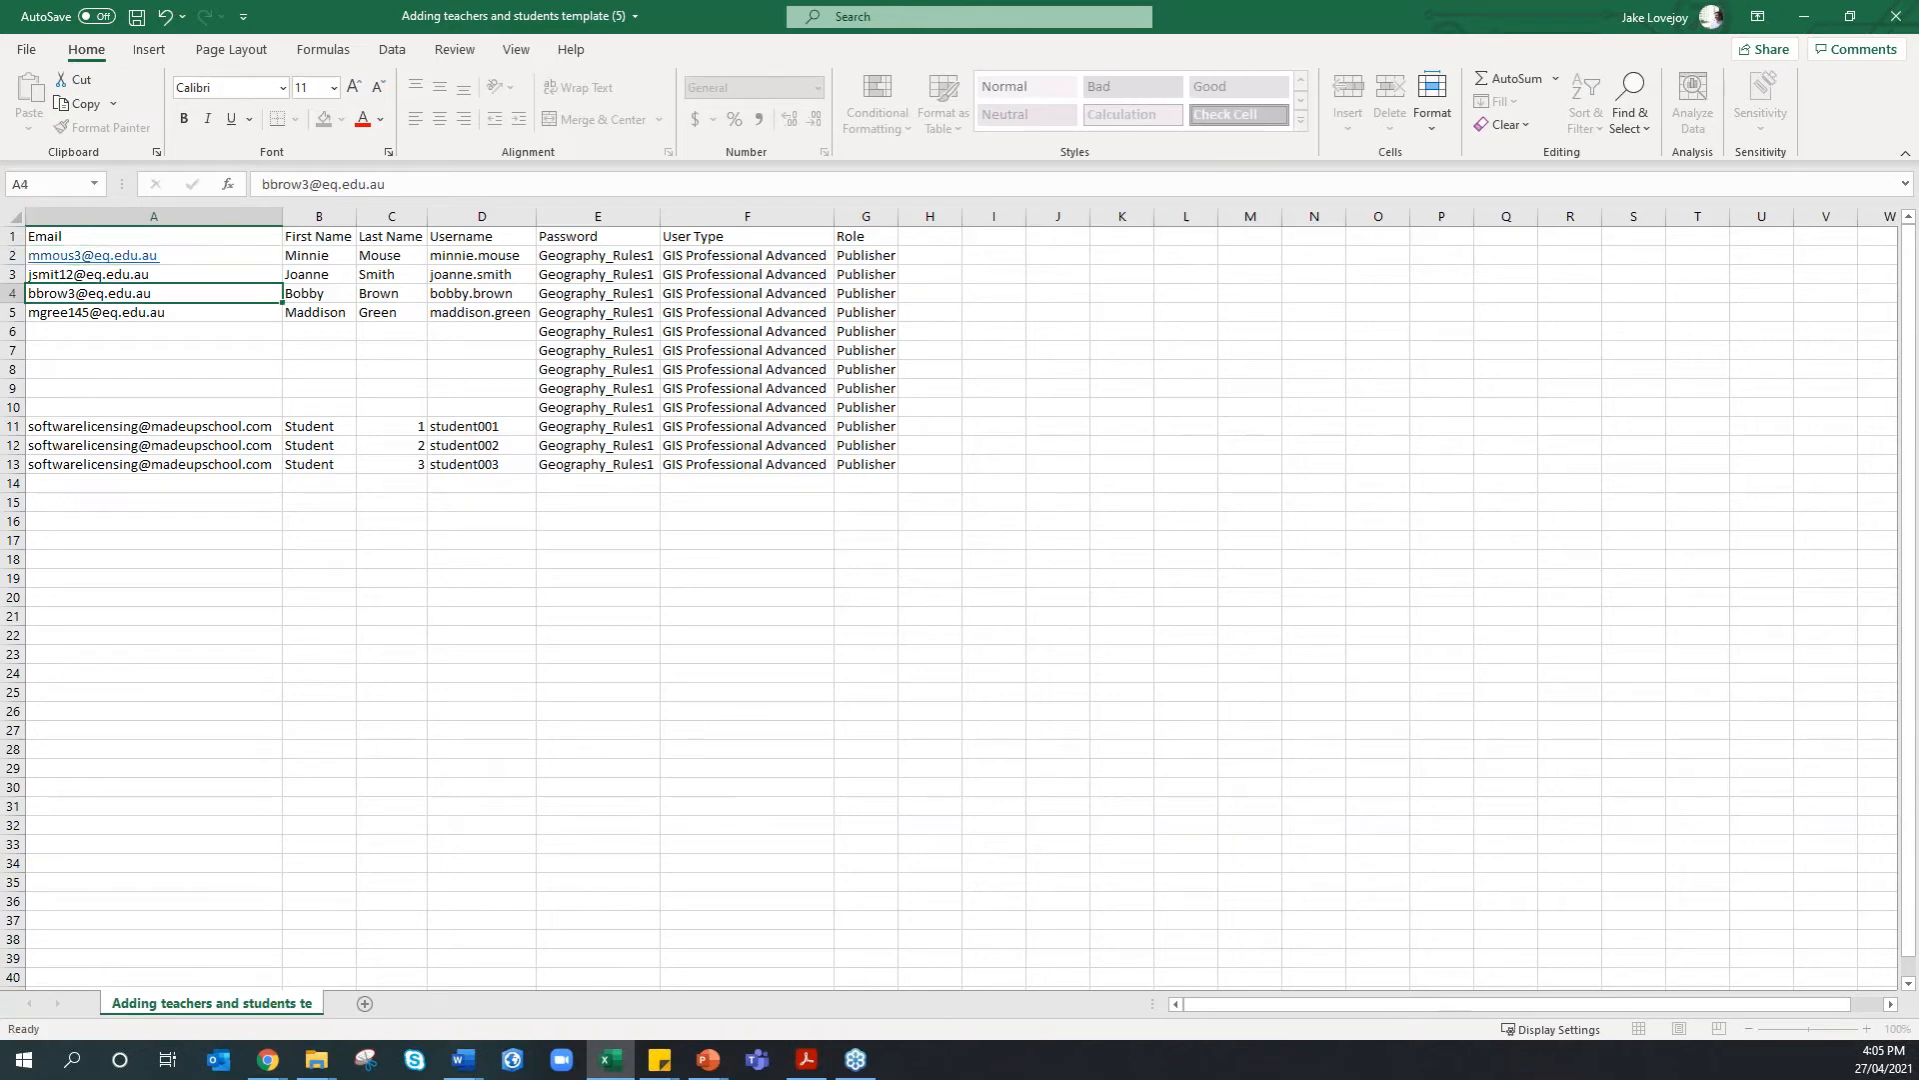
# Enter Daffy and Duck in B3:C3, a matching username in D3 and a new e-mail in A3
pyautogui.click(329, 276)
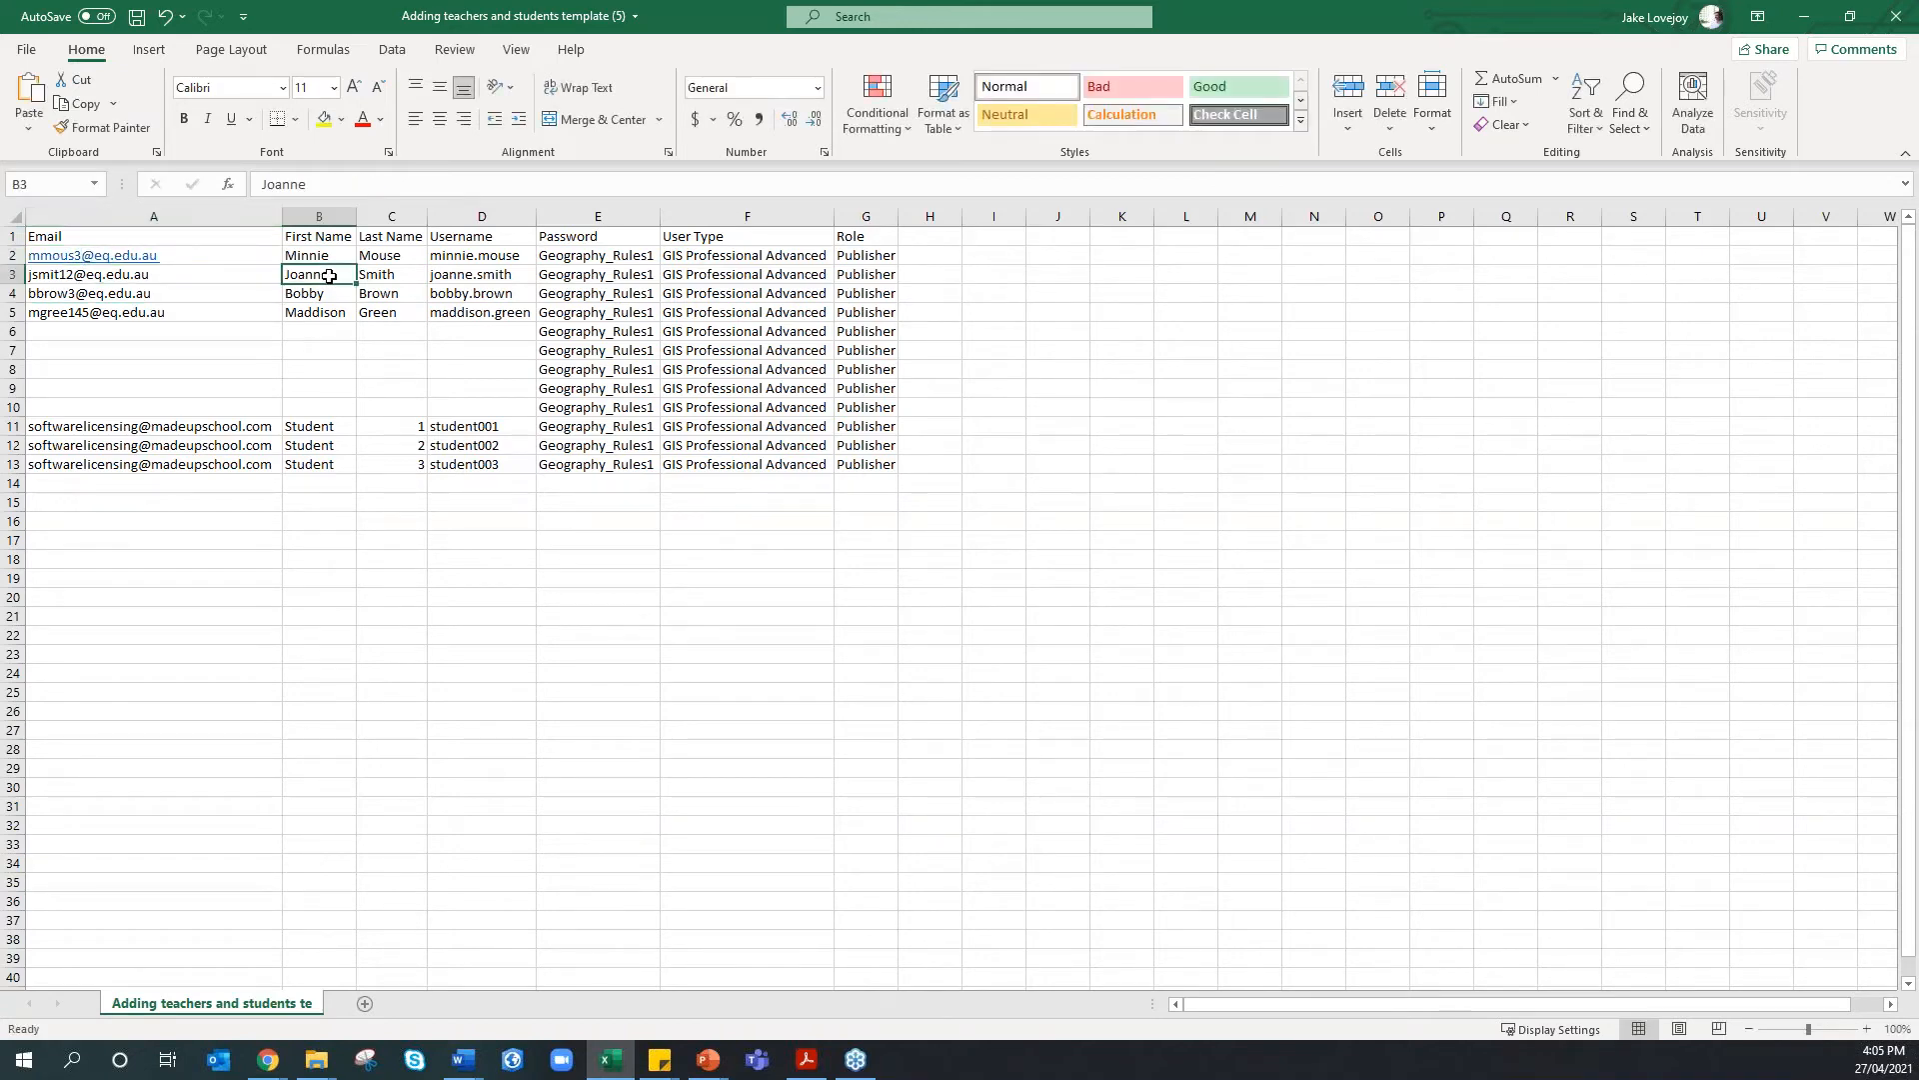
pyautogui.write('Daffy')
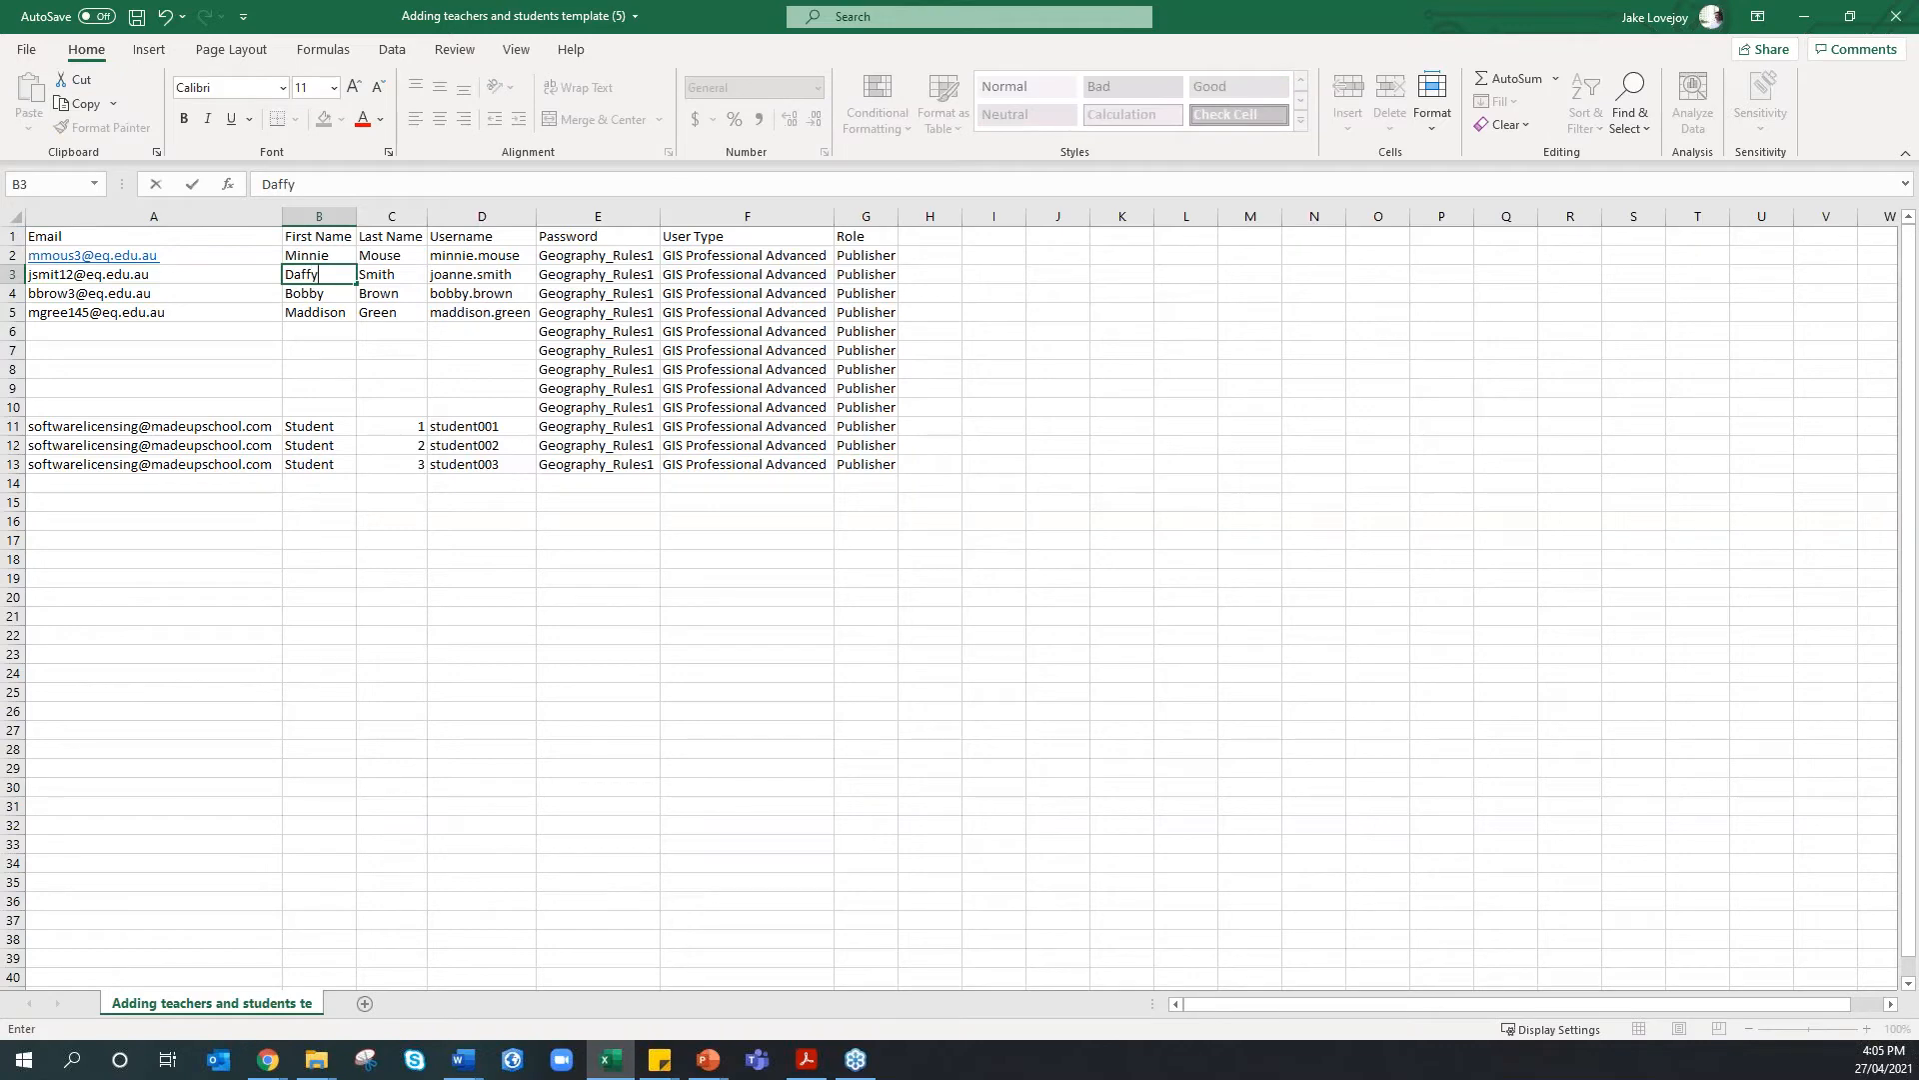
pyautogui.press('Tab')
pyautogui.write('Duck')
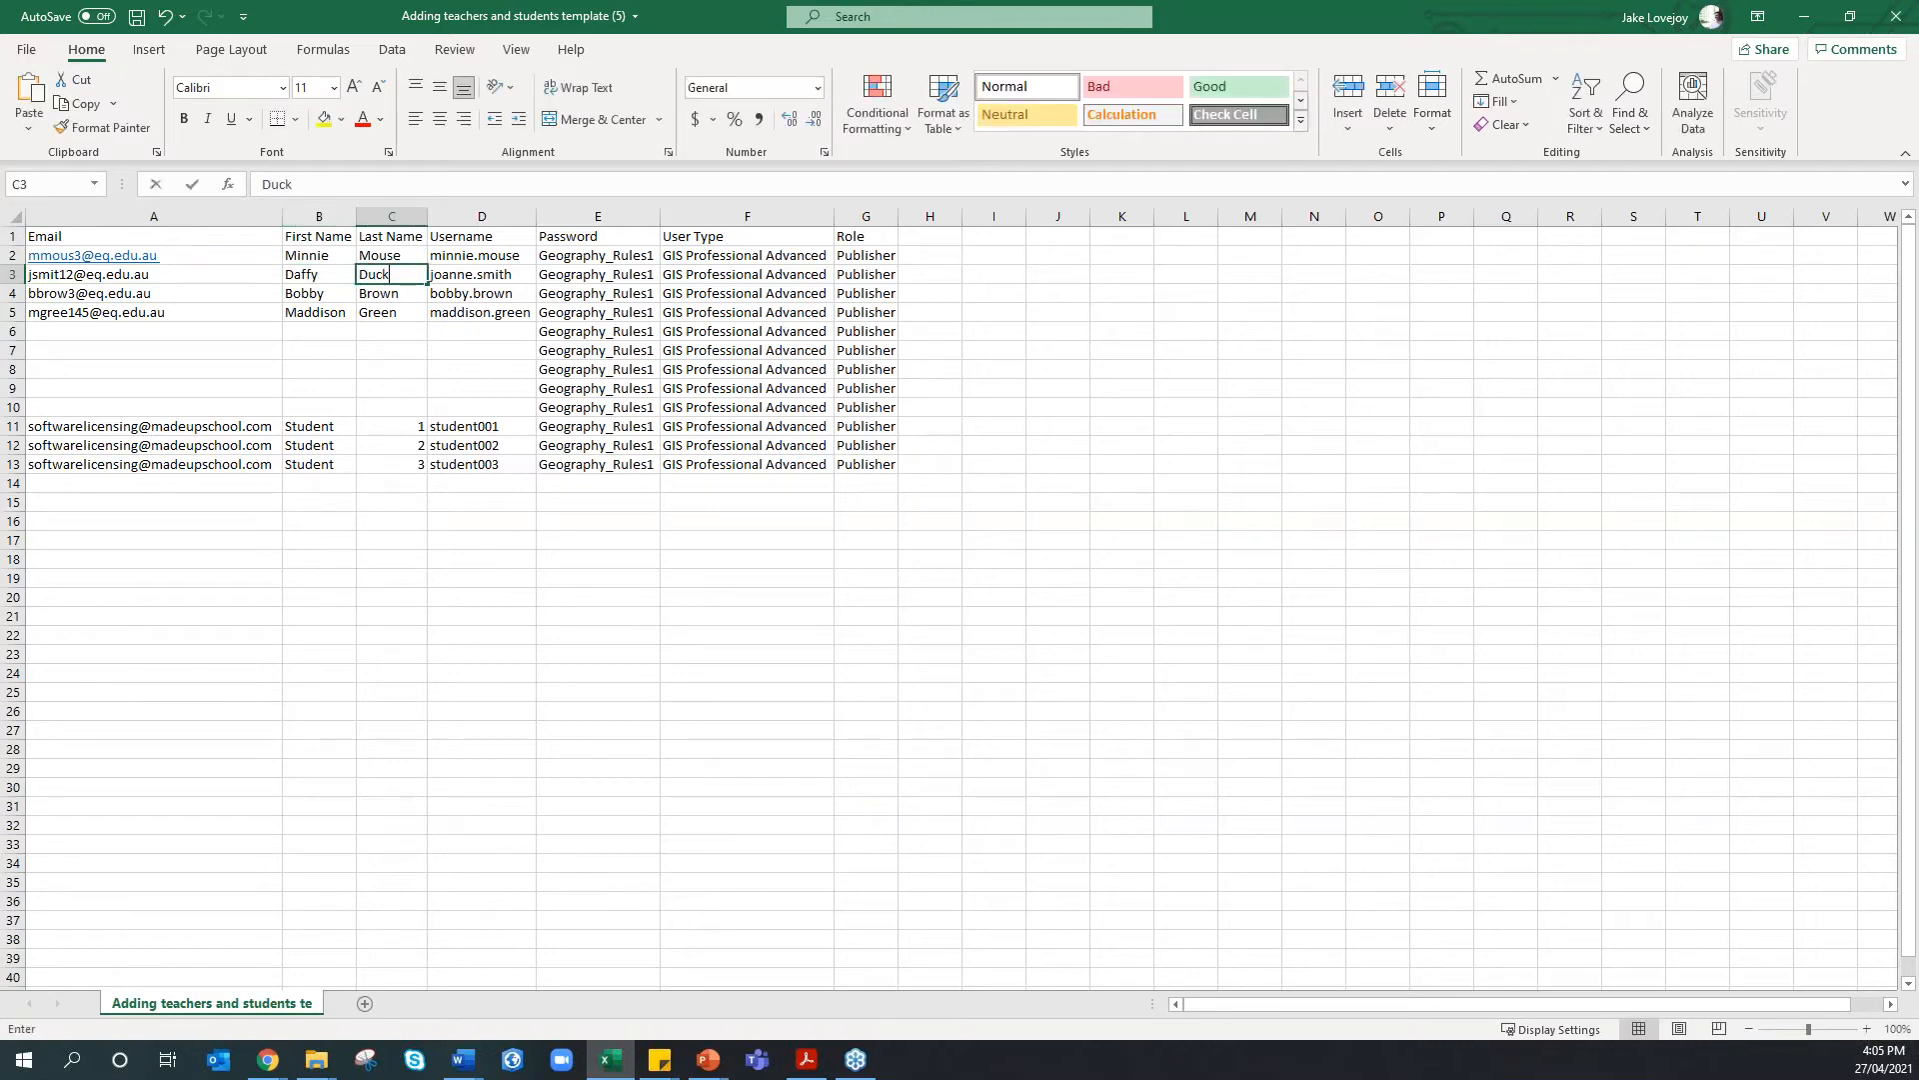
pyautogui.press('Tab')
pyautogui.write('daffy.duck')
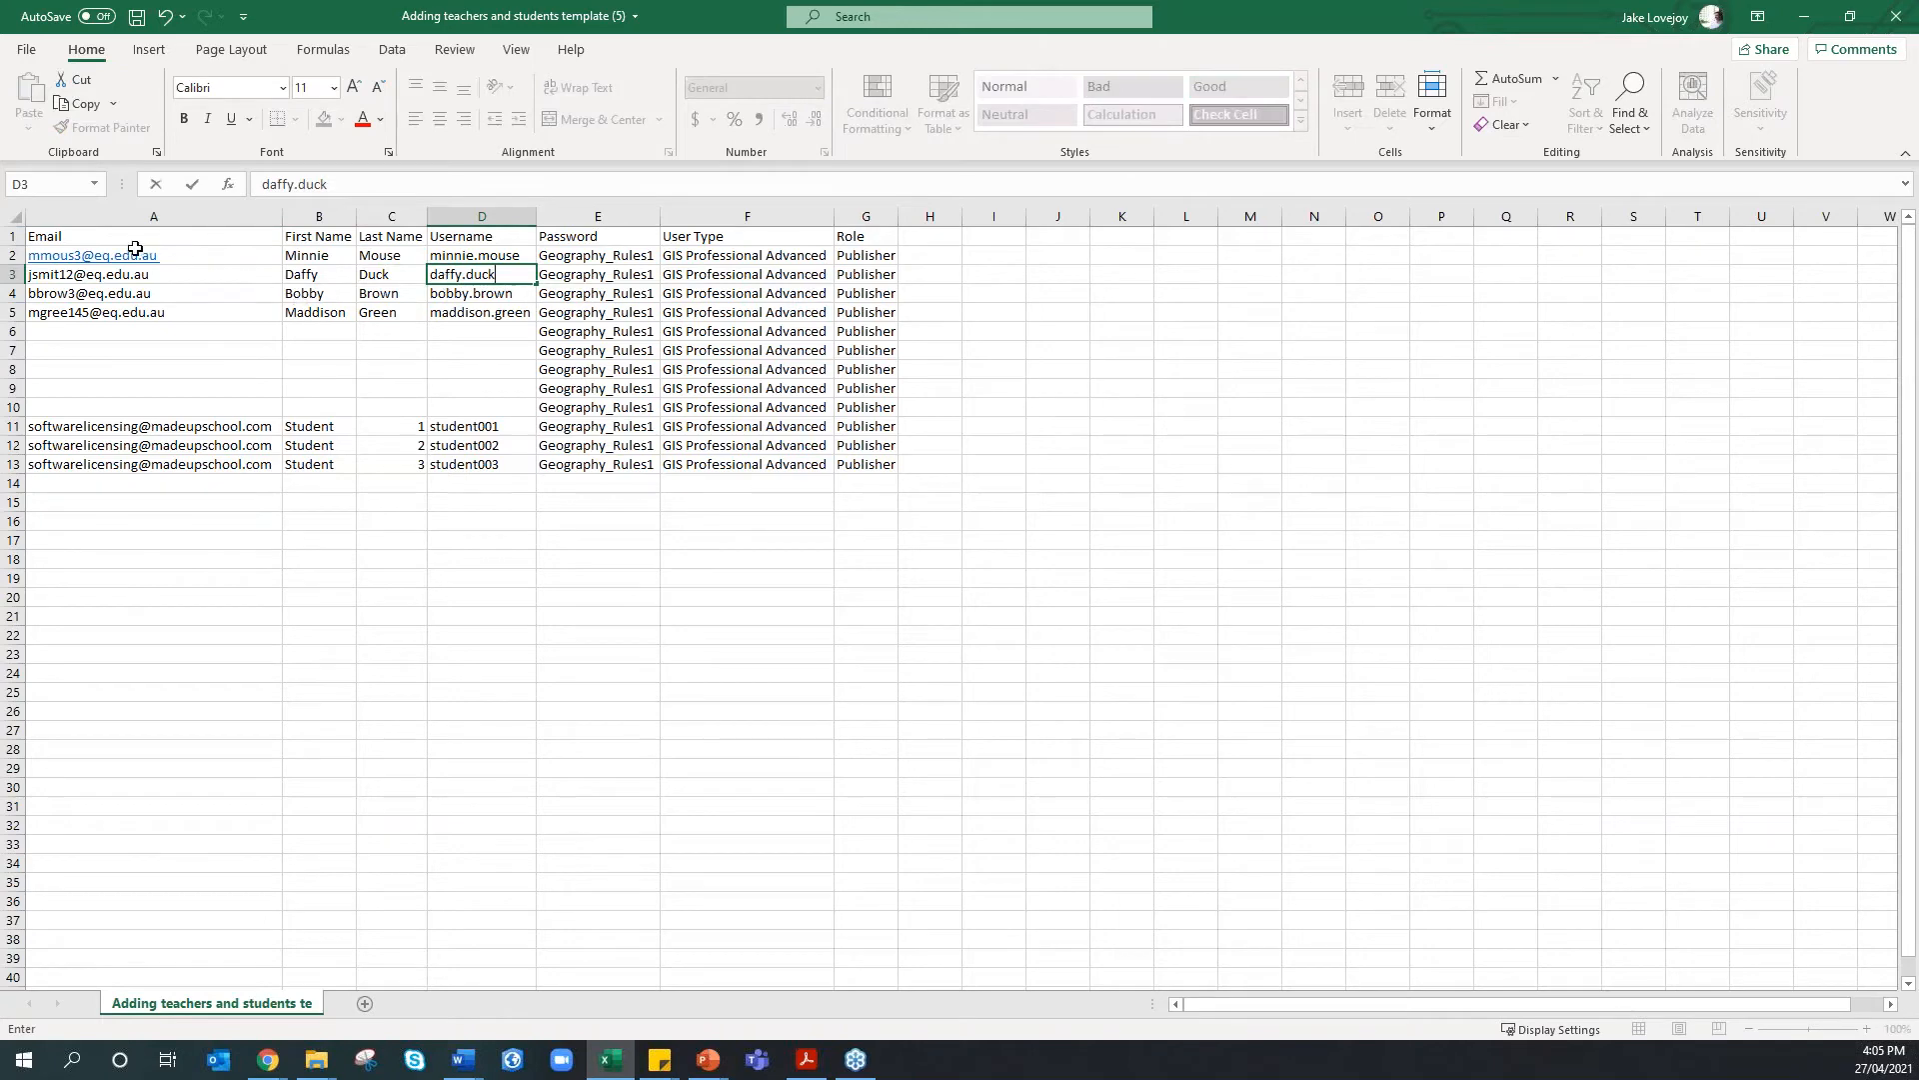
pyautogui.click(91, 274)
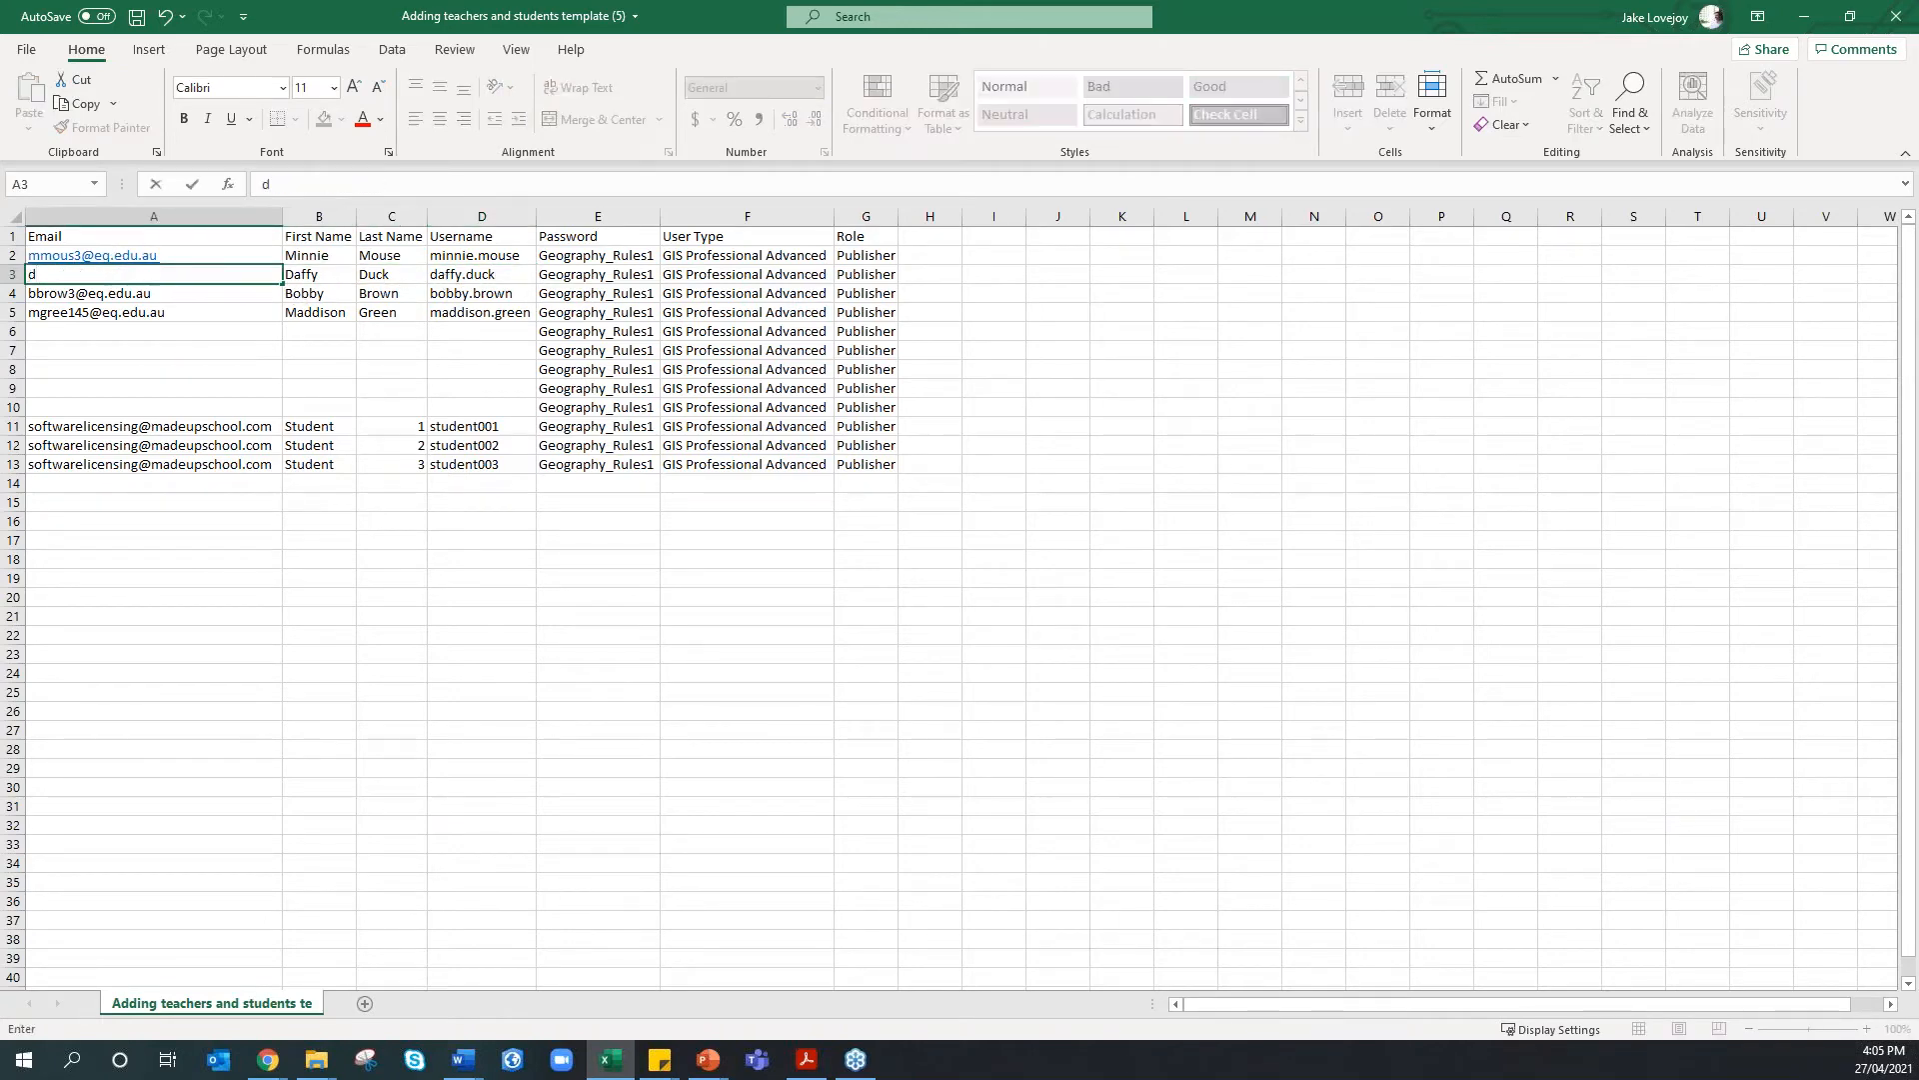
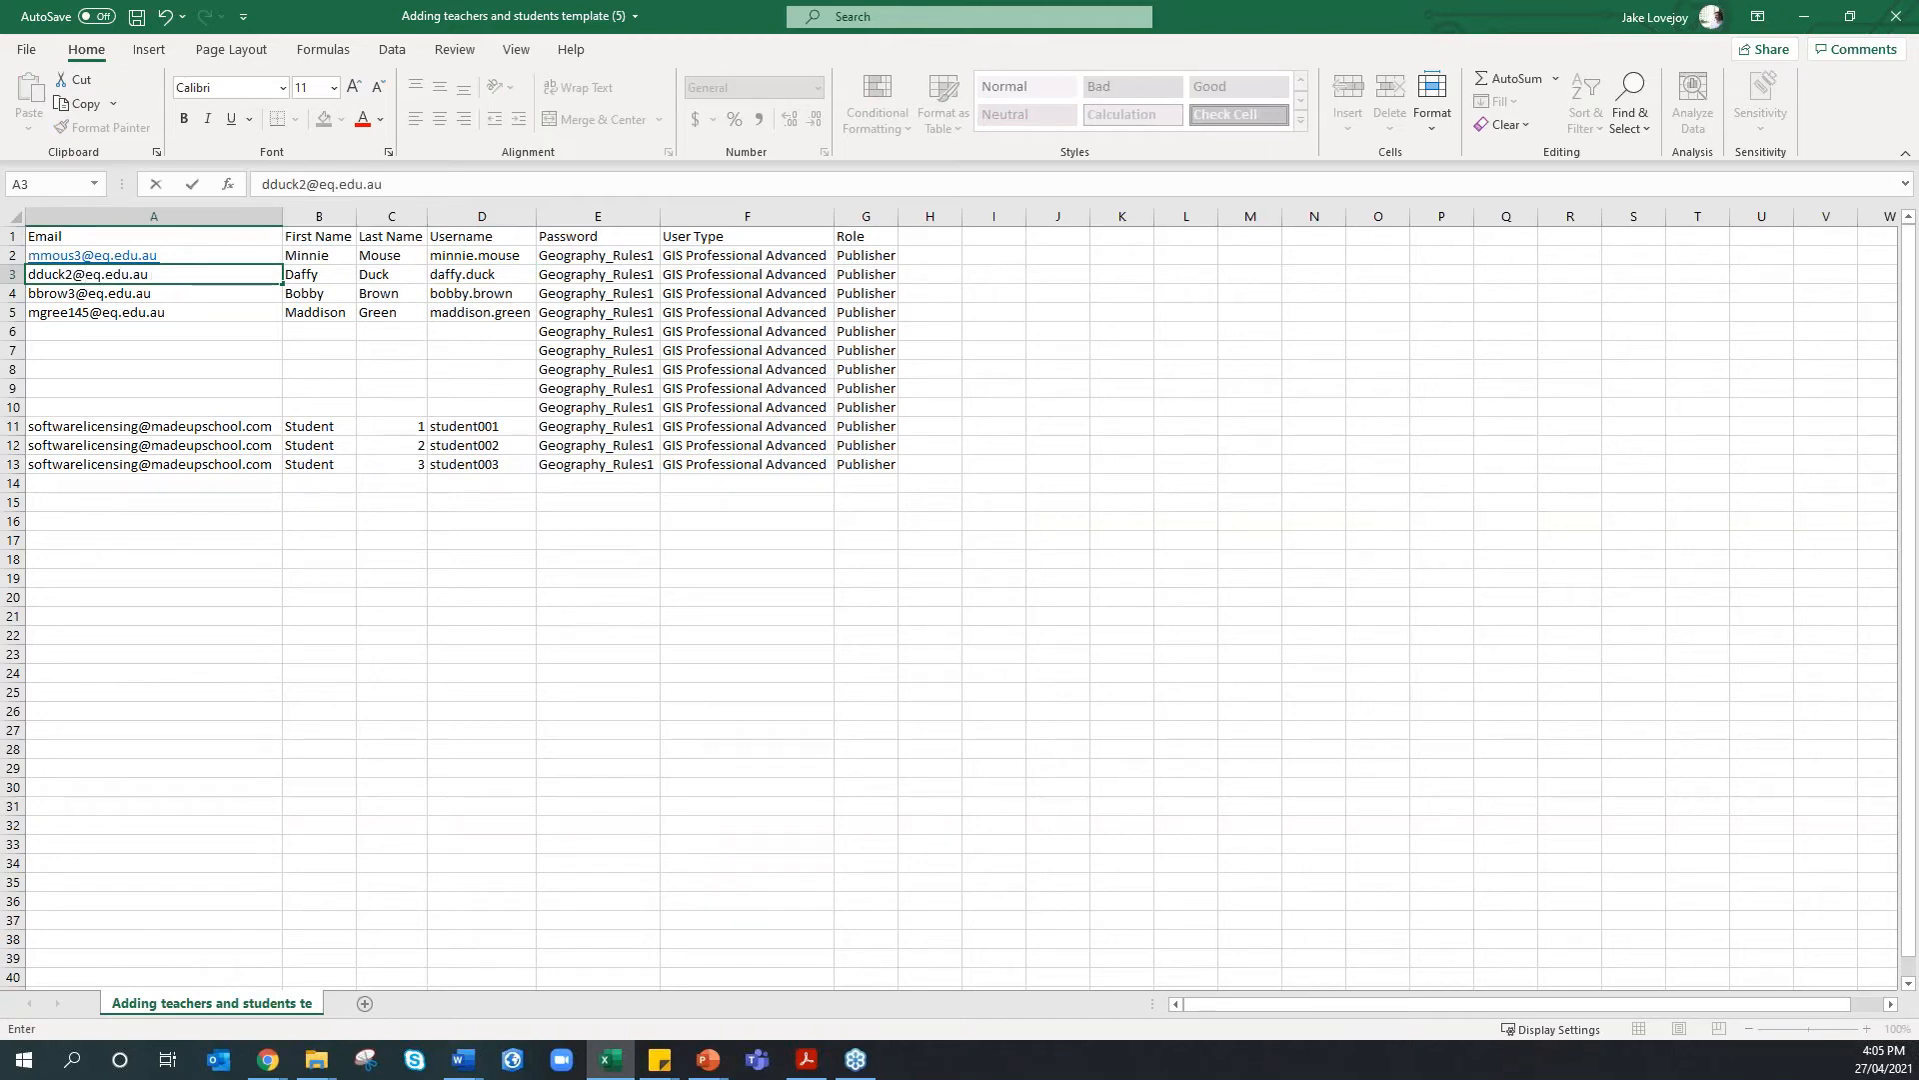
pyautogui.click(261, 388)
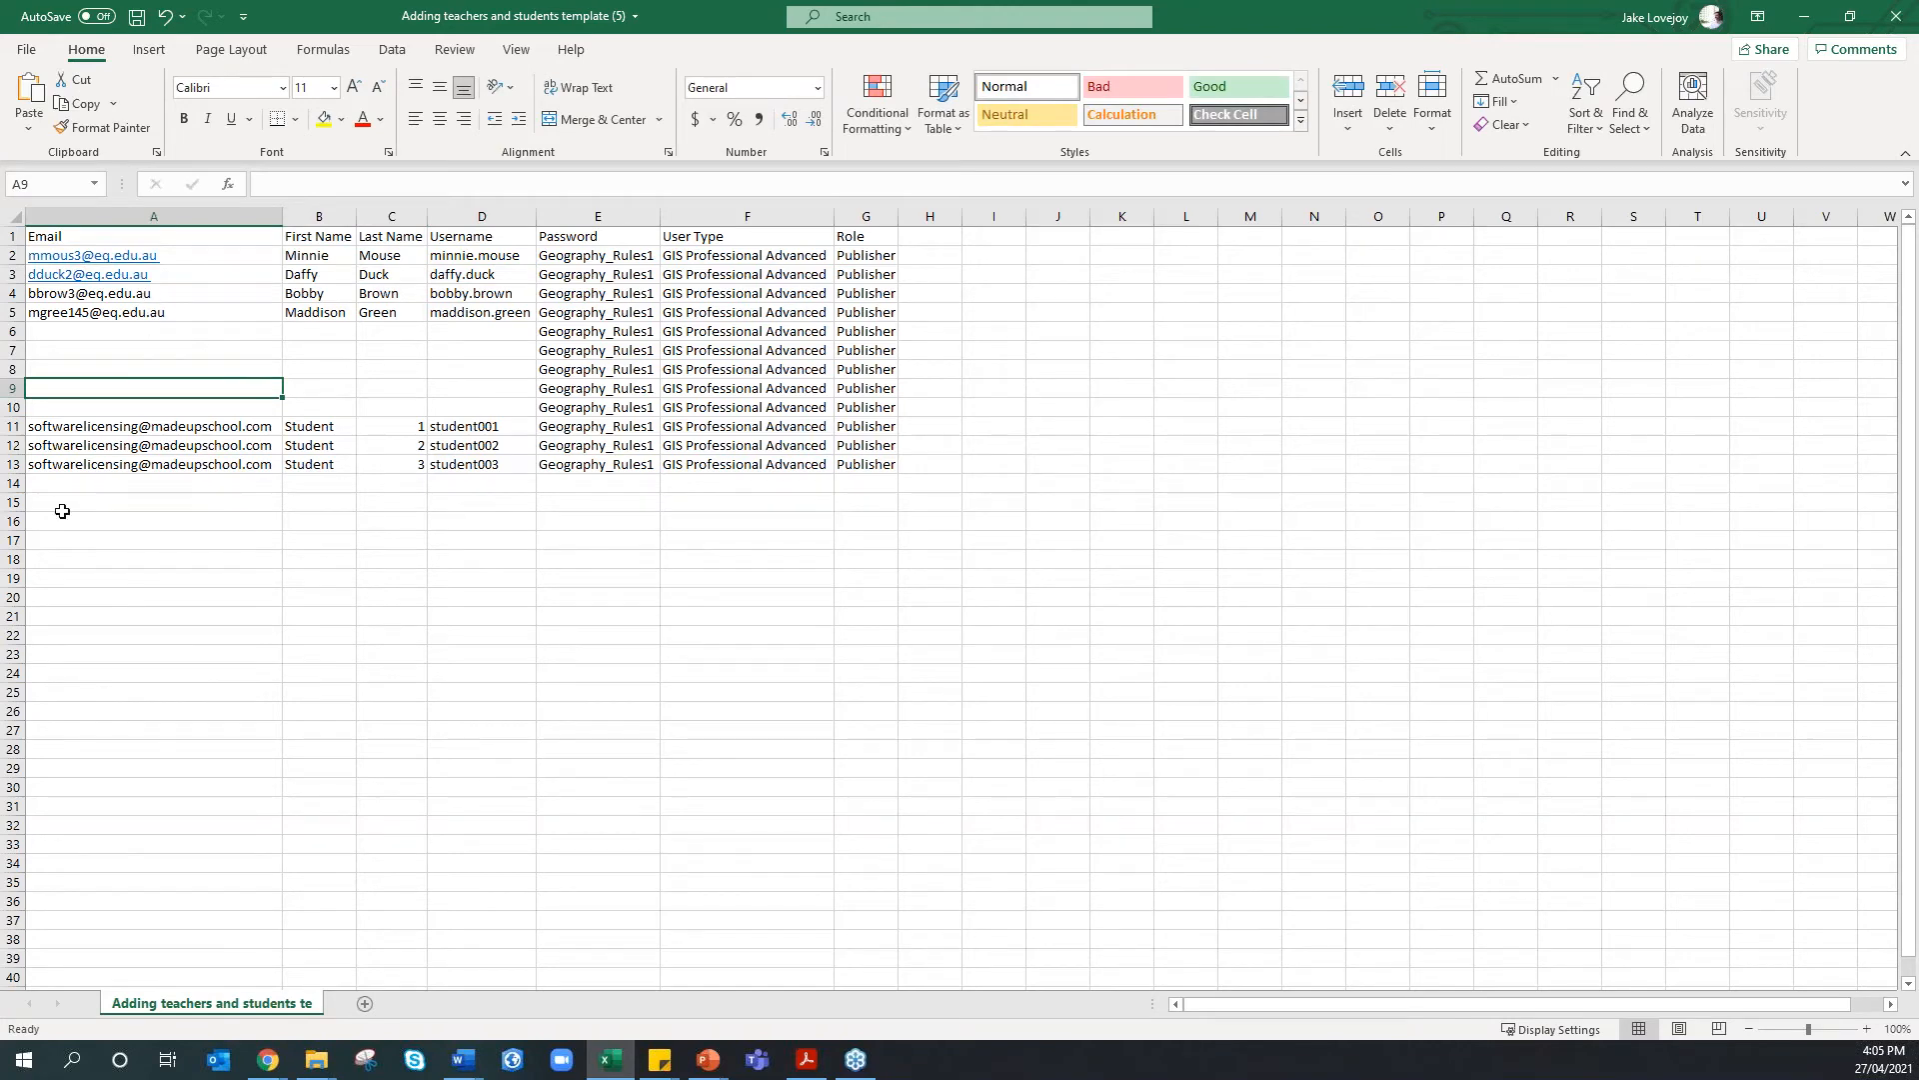
pyautogui.rightClick(11, 388)
pyautogui.click(70, 553)
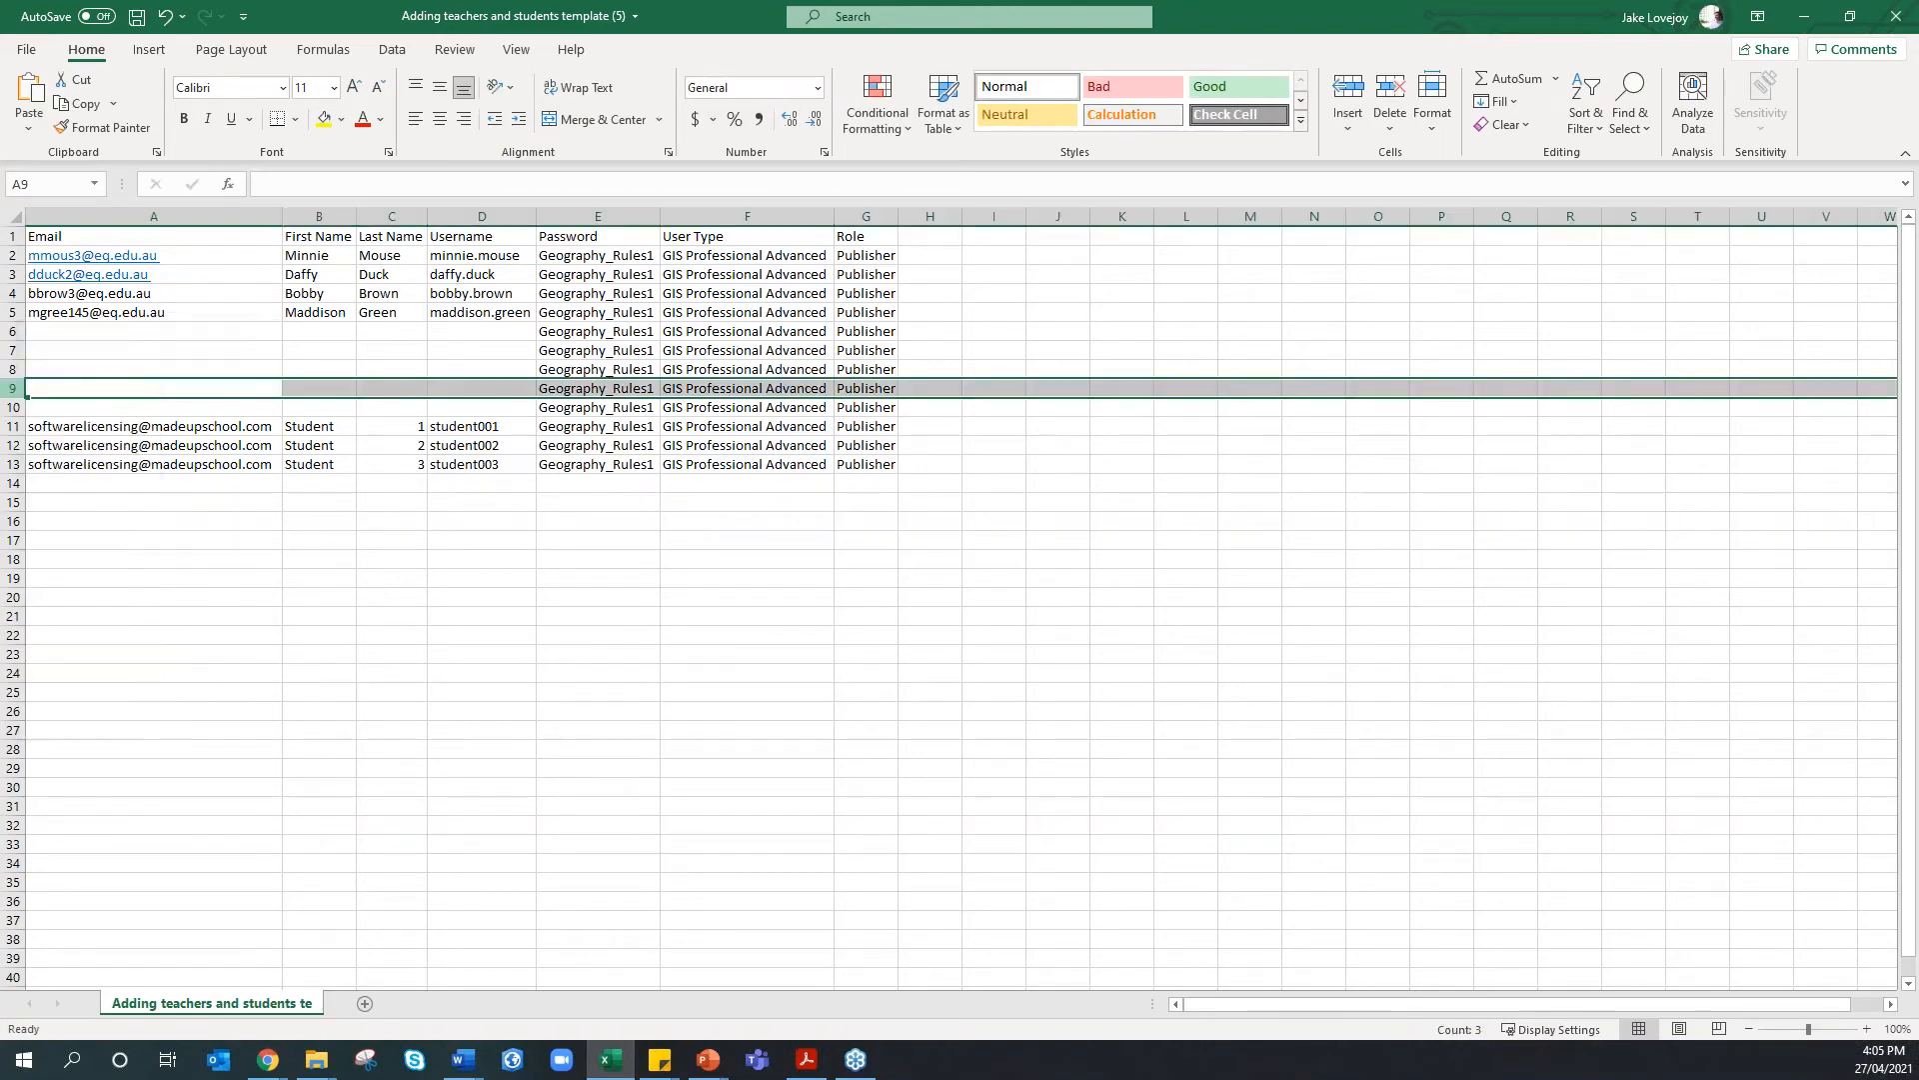
pyautogui.rightClick(12, 389)
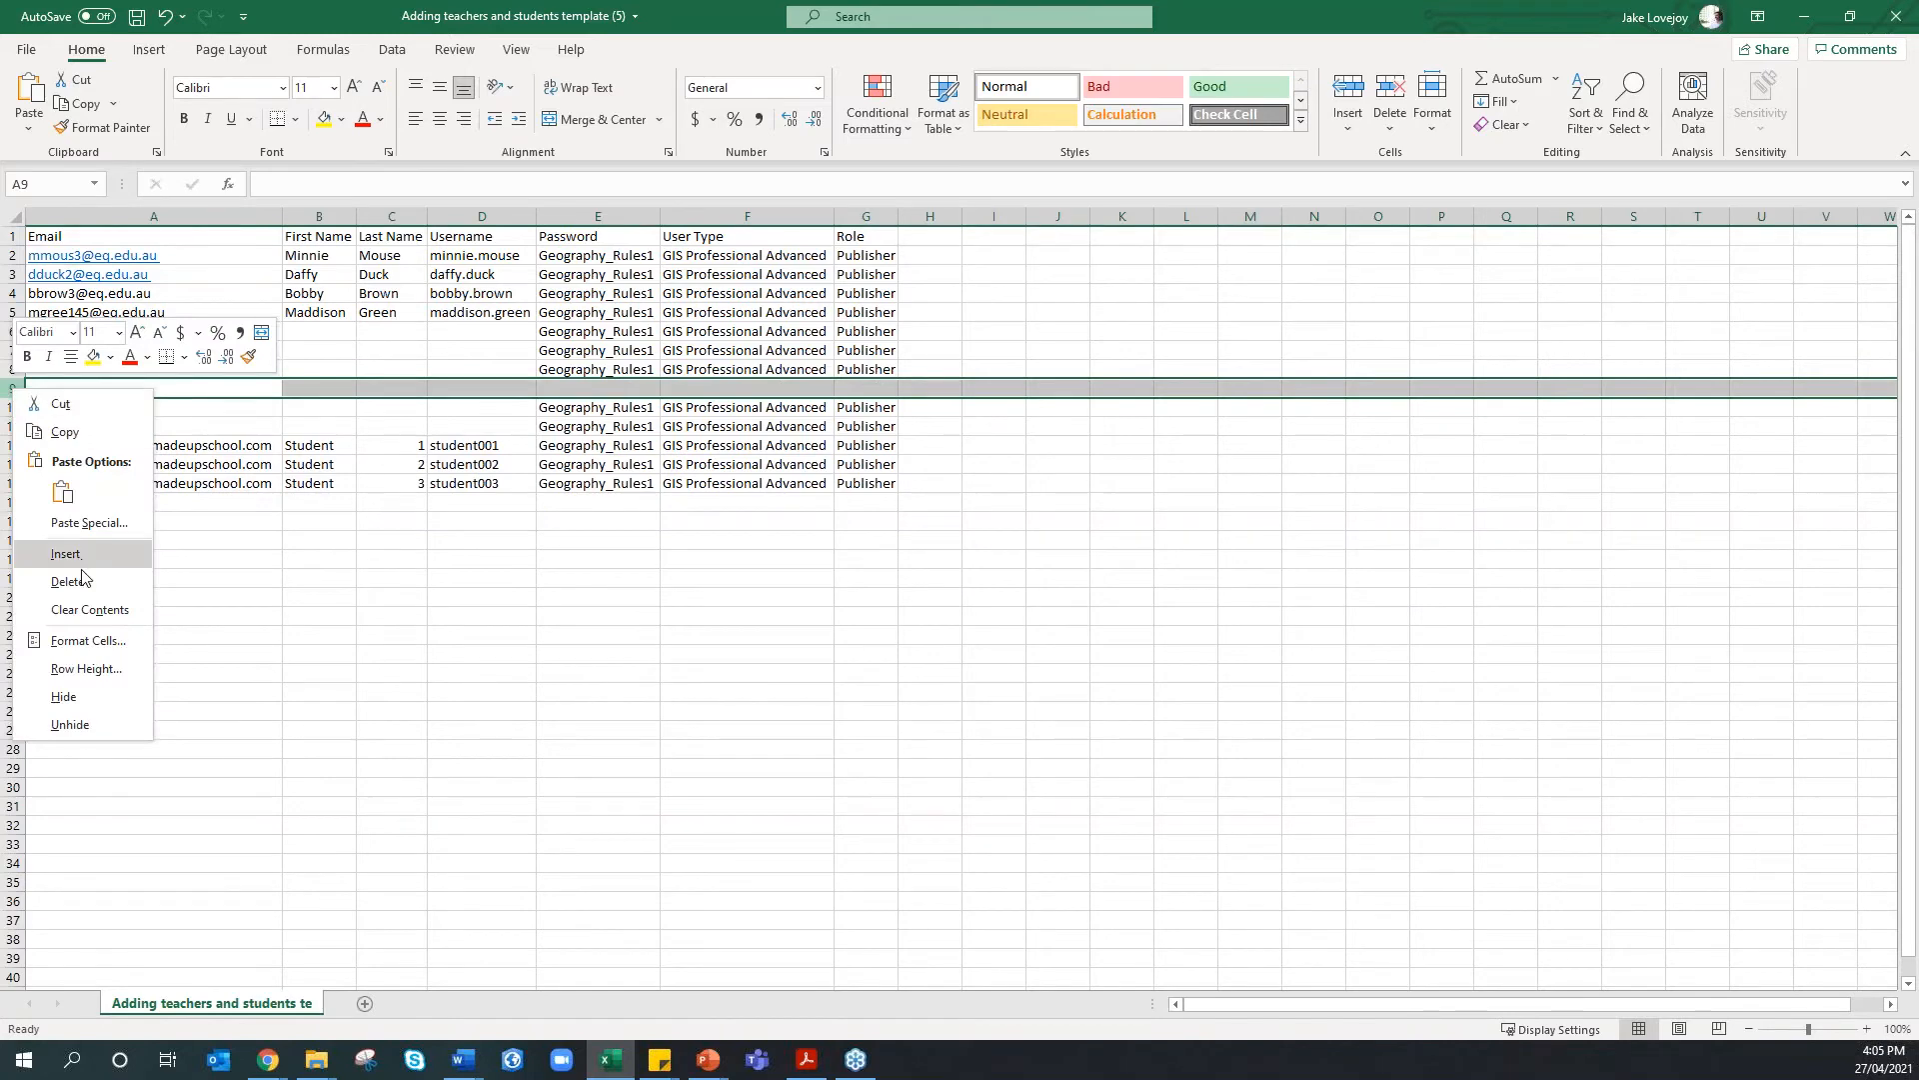
pyautogui.click(70, 580)
pyautogui.rightClick(14, 395)
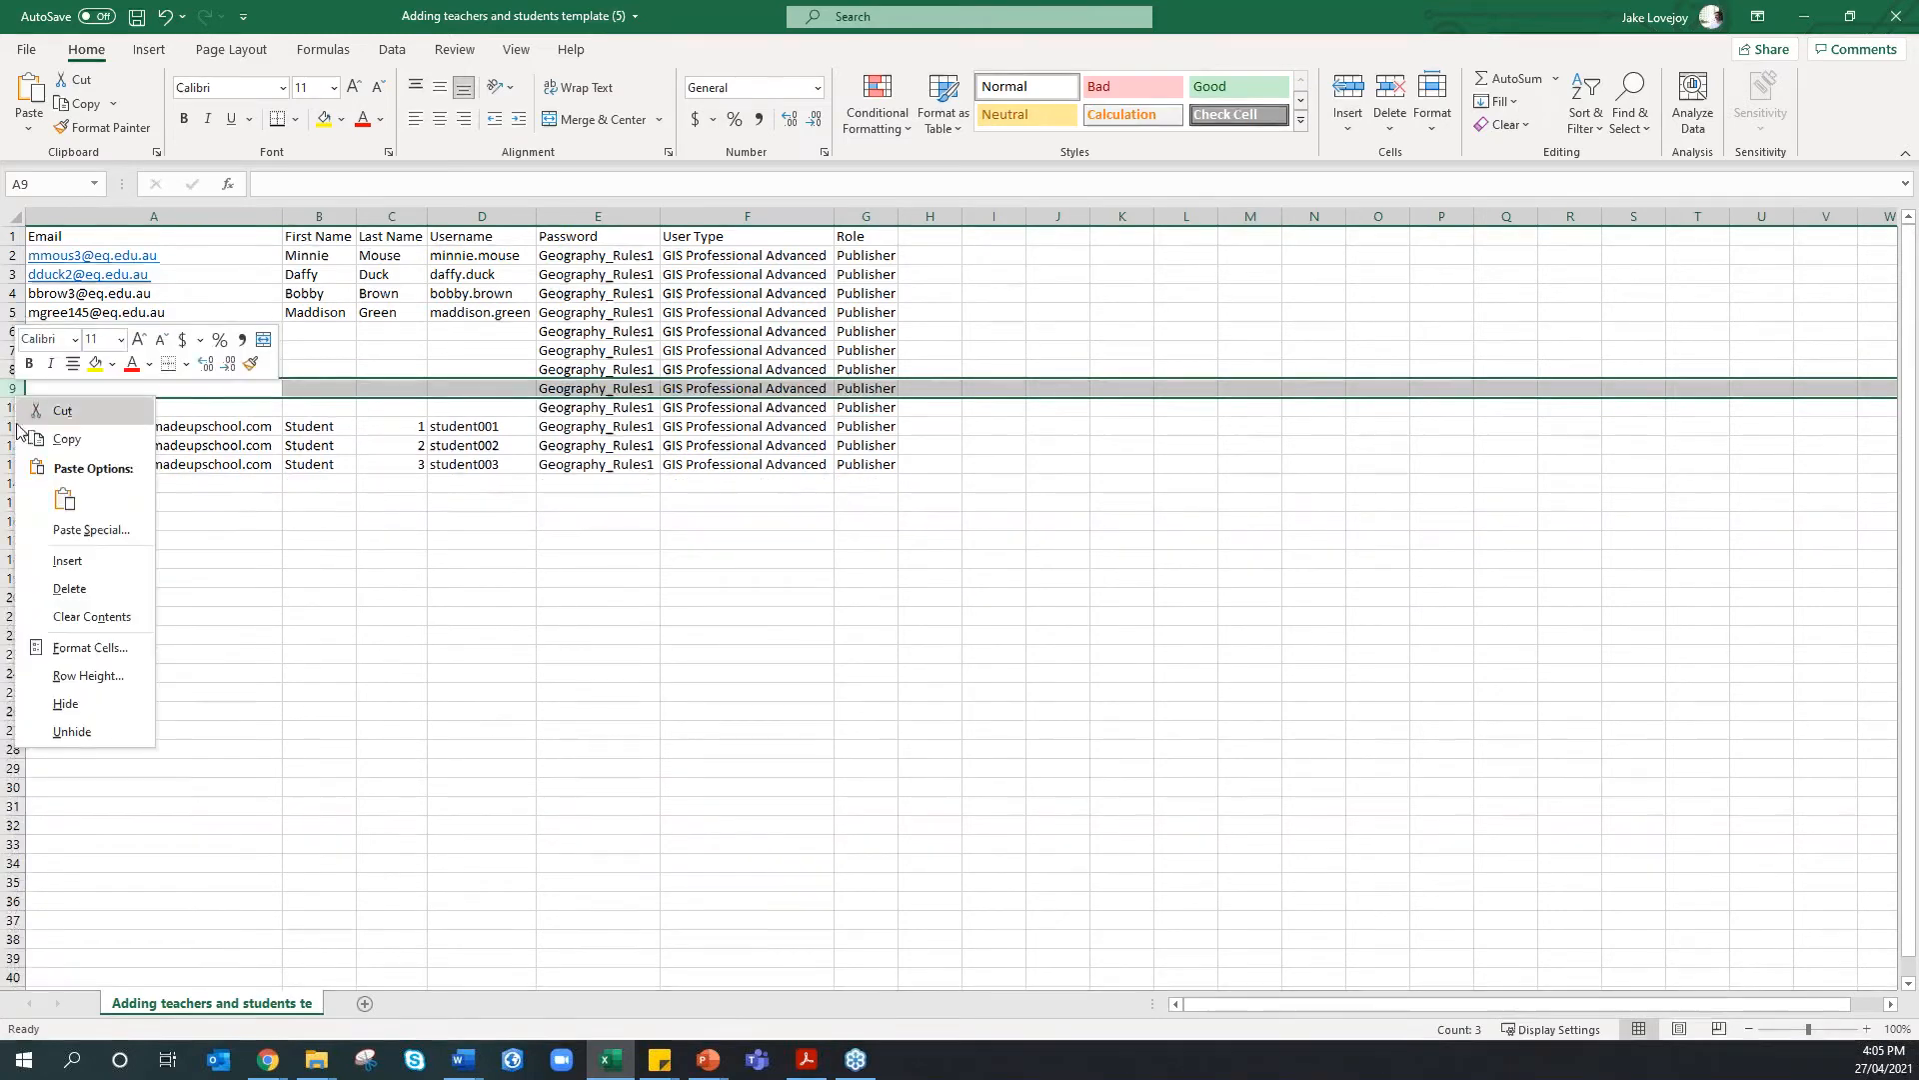
pyautogui.click(70, 559)
pyautogui.click(70, 541)
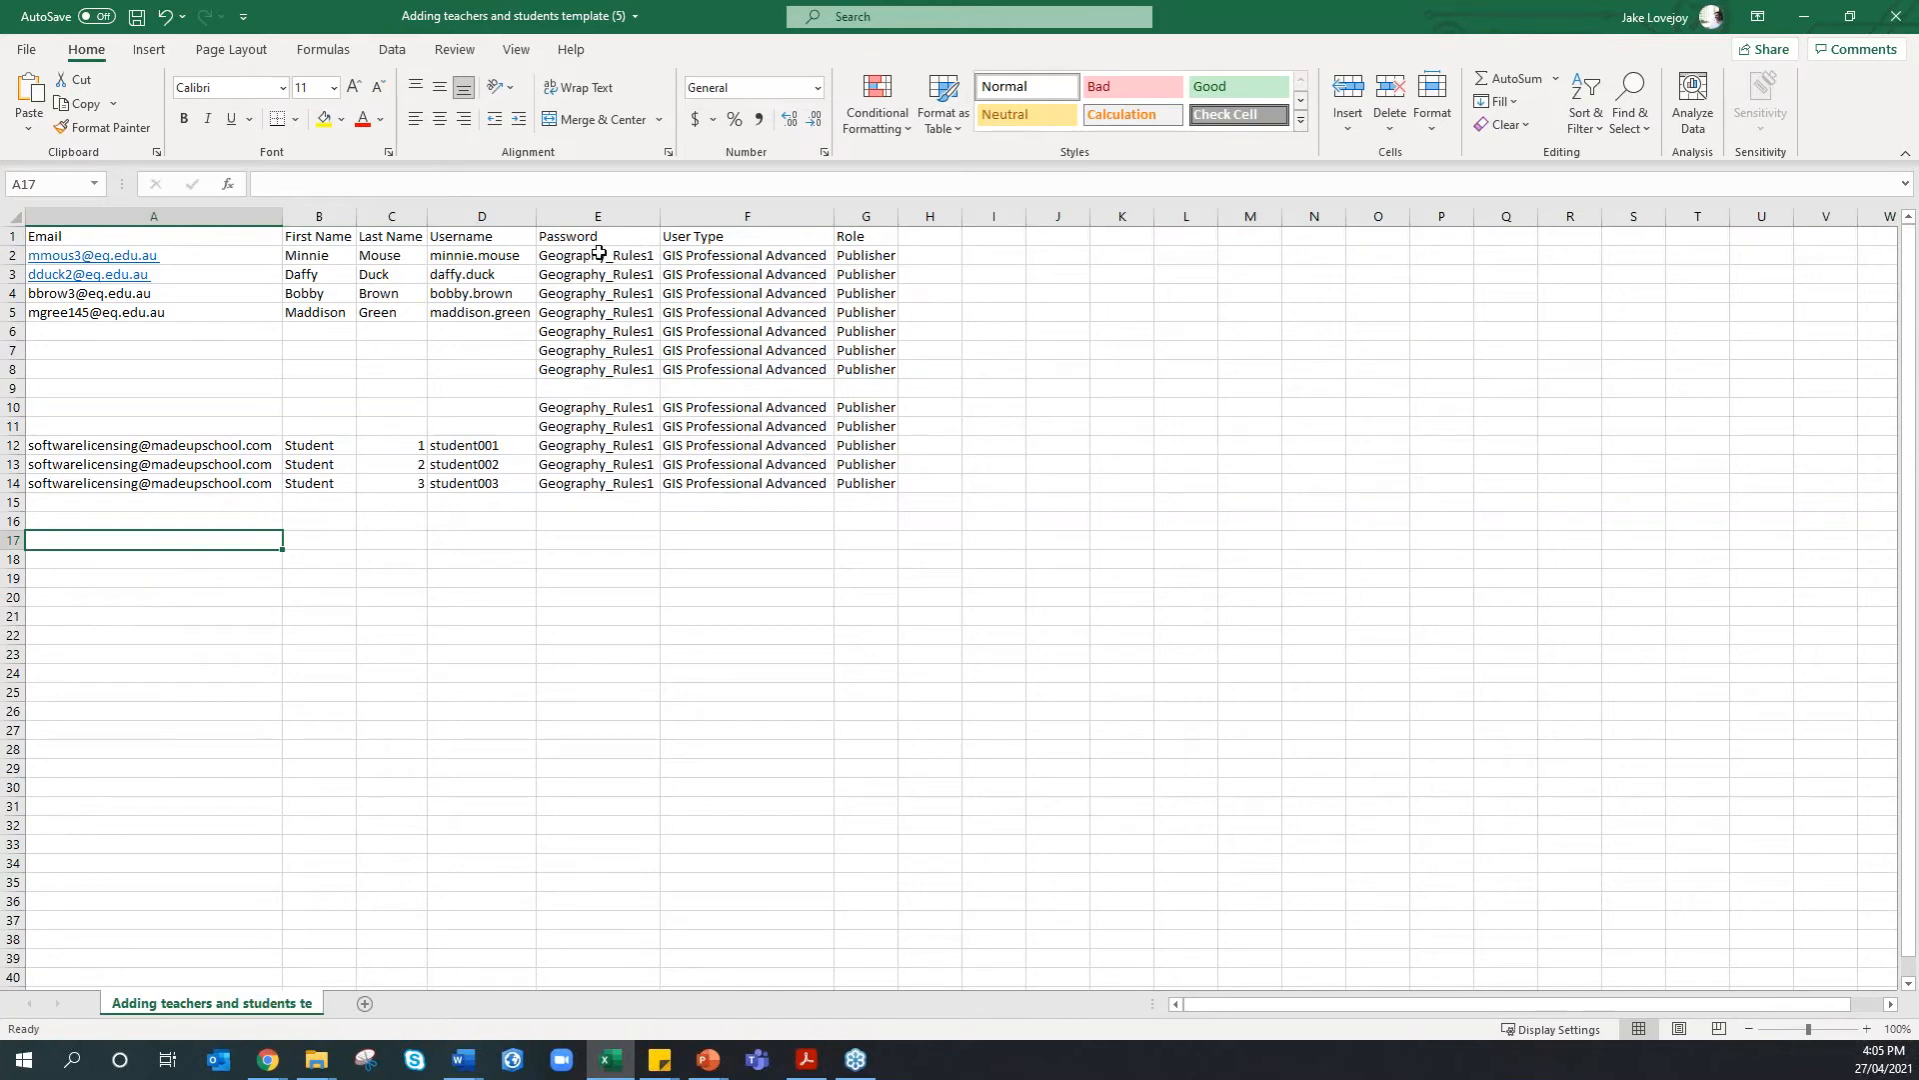
pyautogui.moveTo(599, 254); pyautogui.dragTo(576, 316)
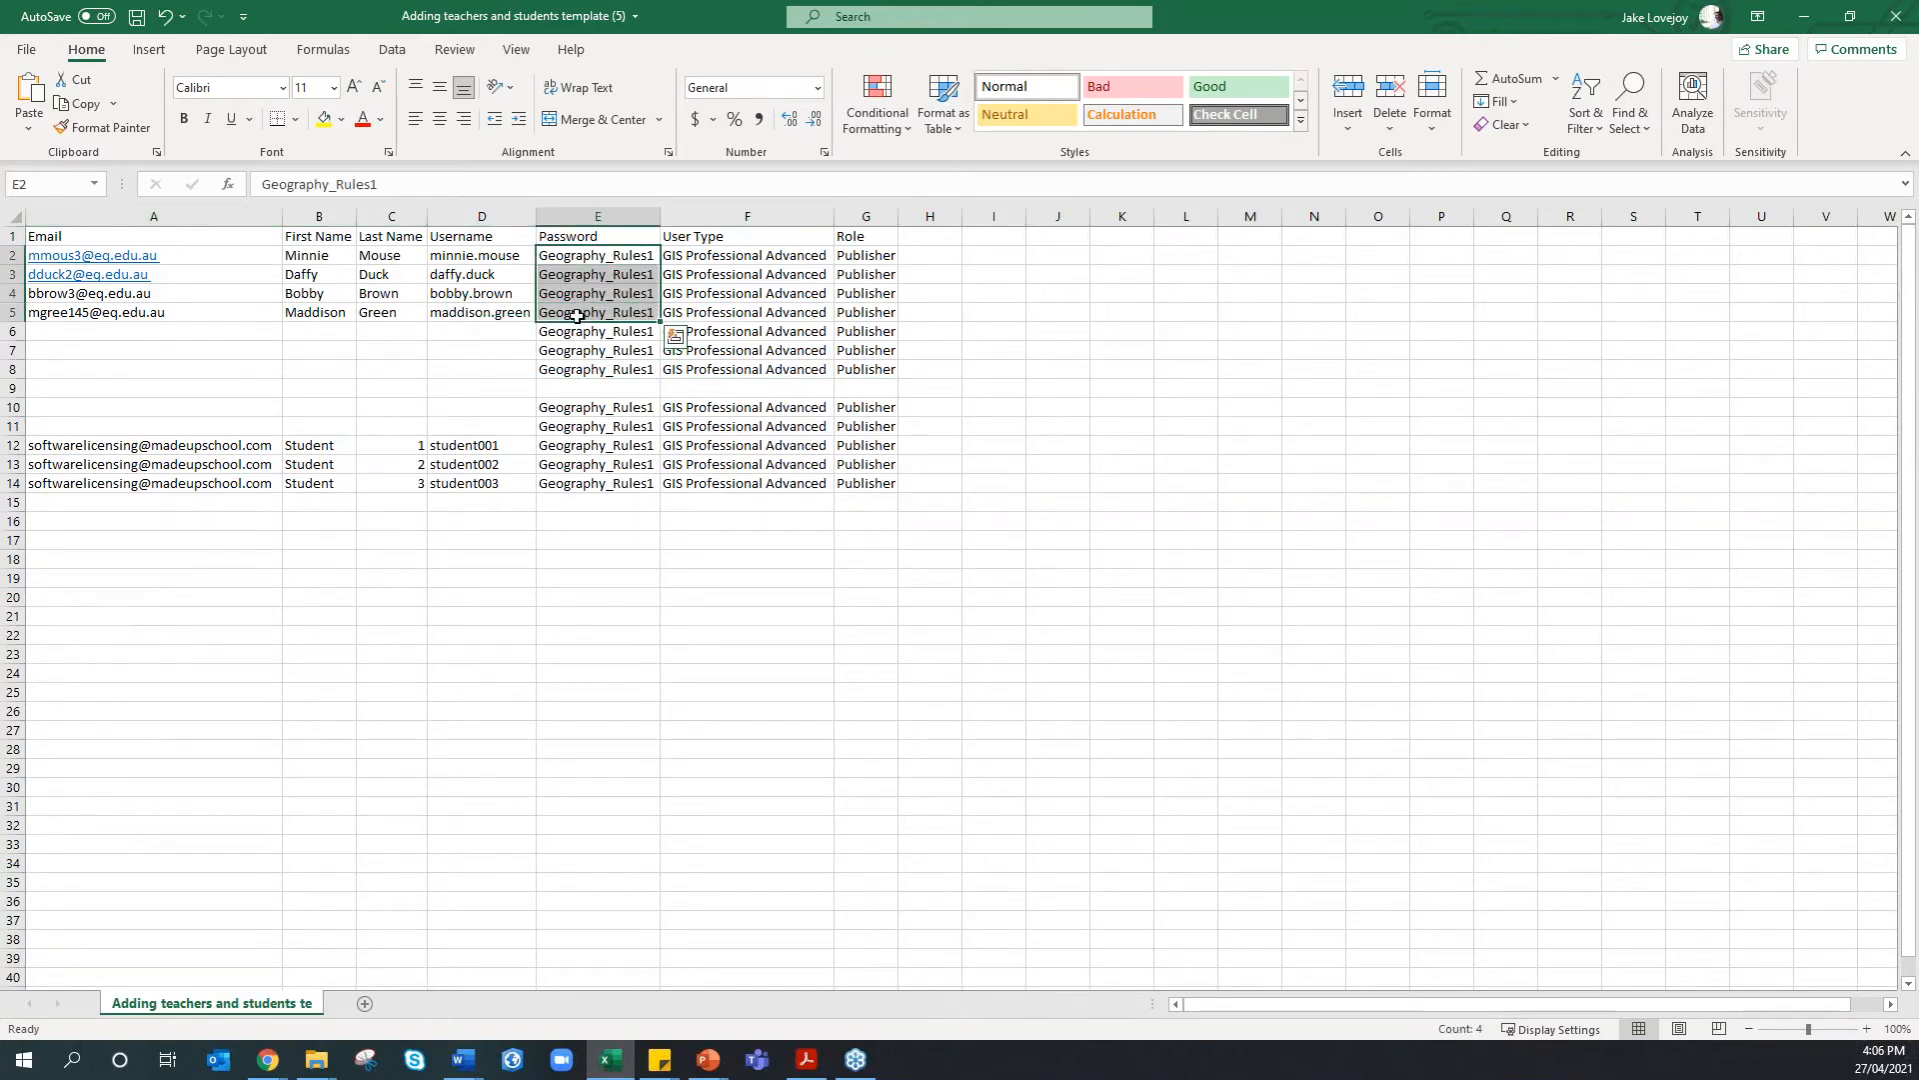
pyautogui.click(574, 315)
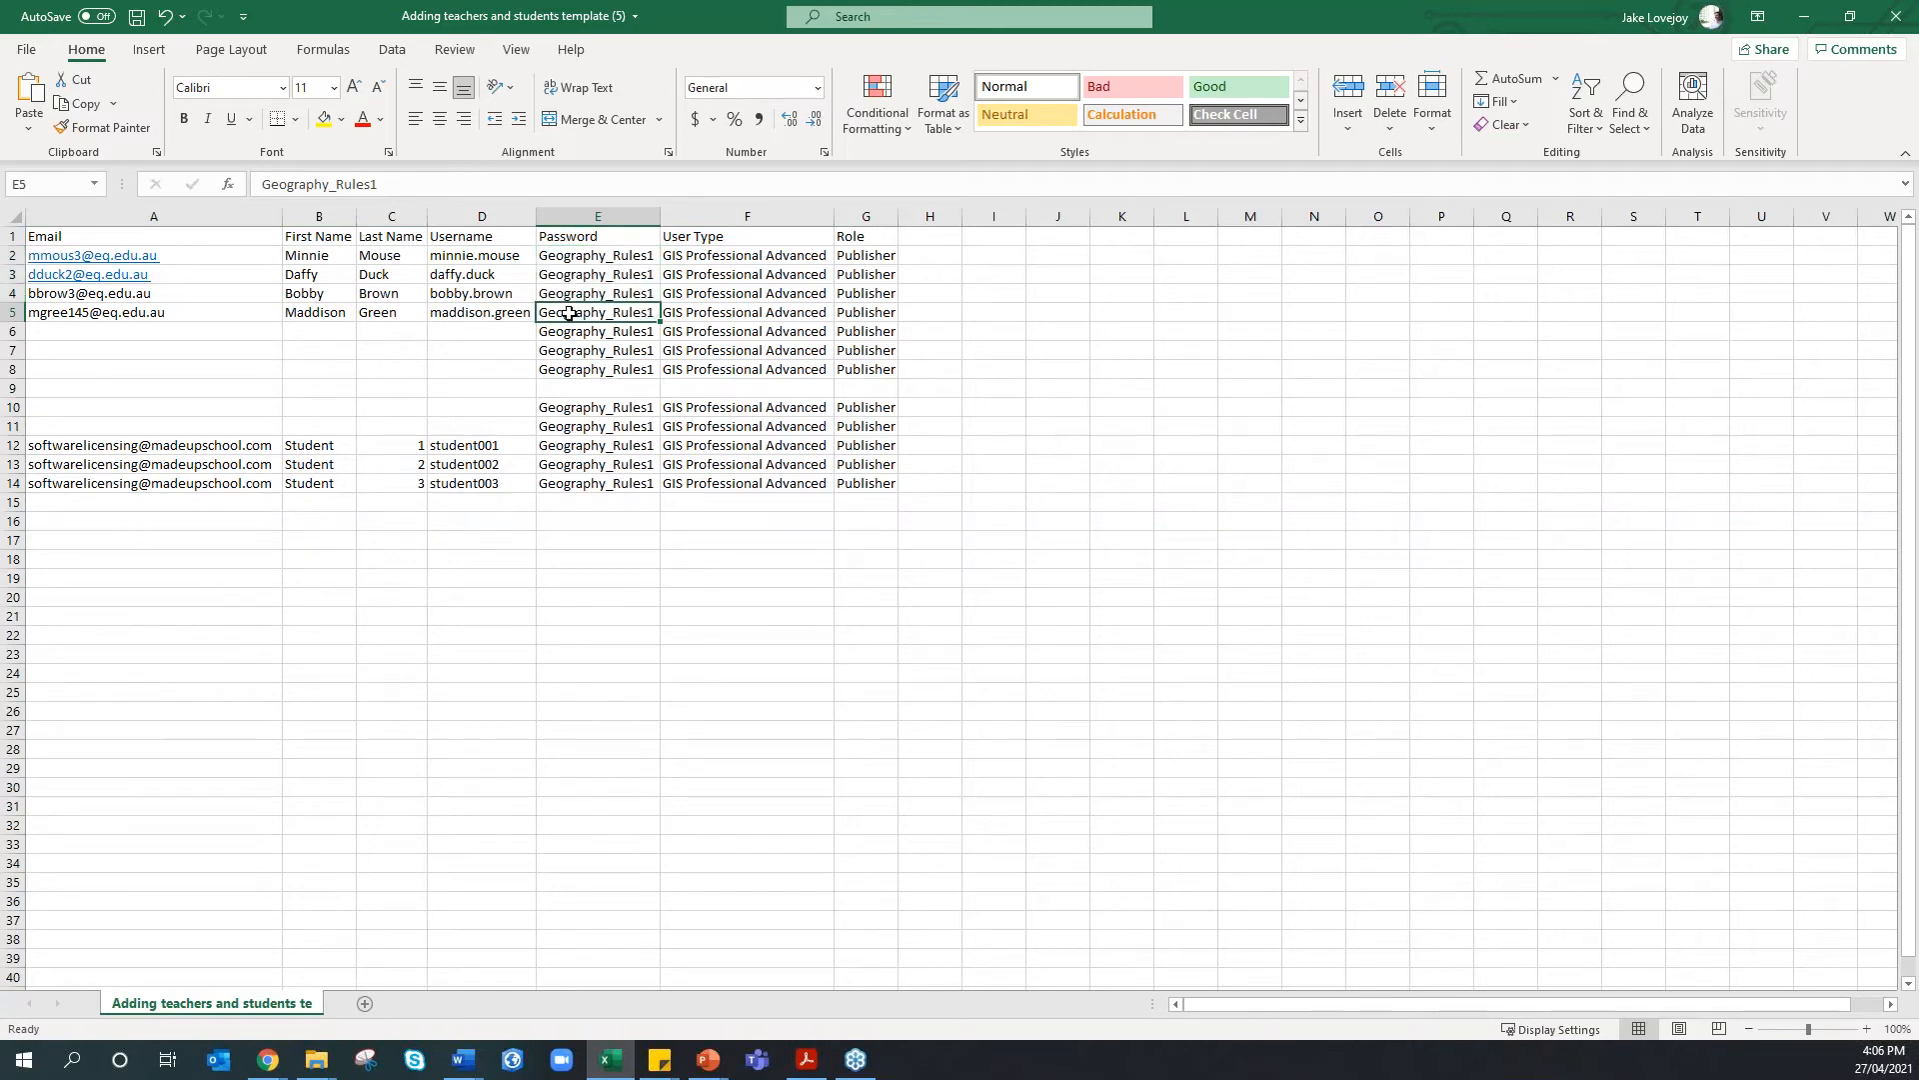
pyautogui.click(586, 257)
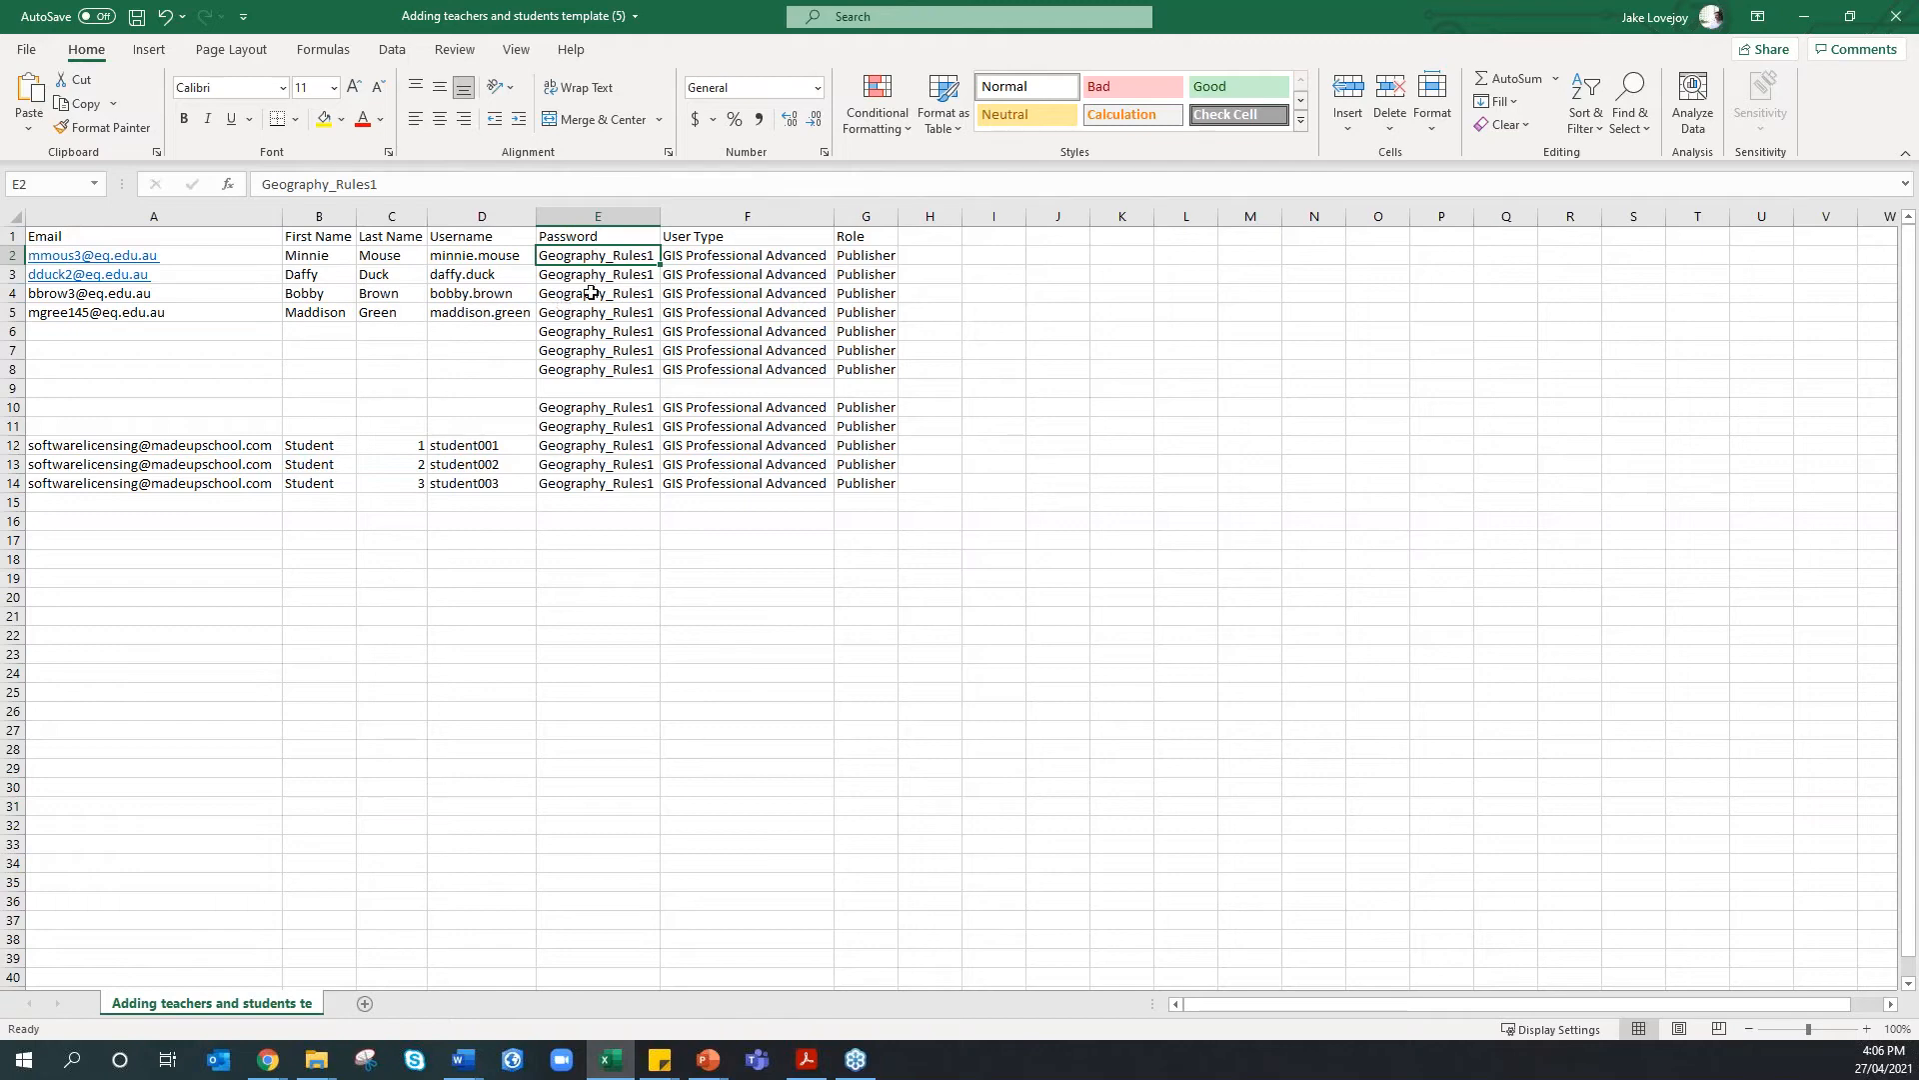
pyautogui.click(677, 258)
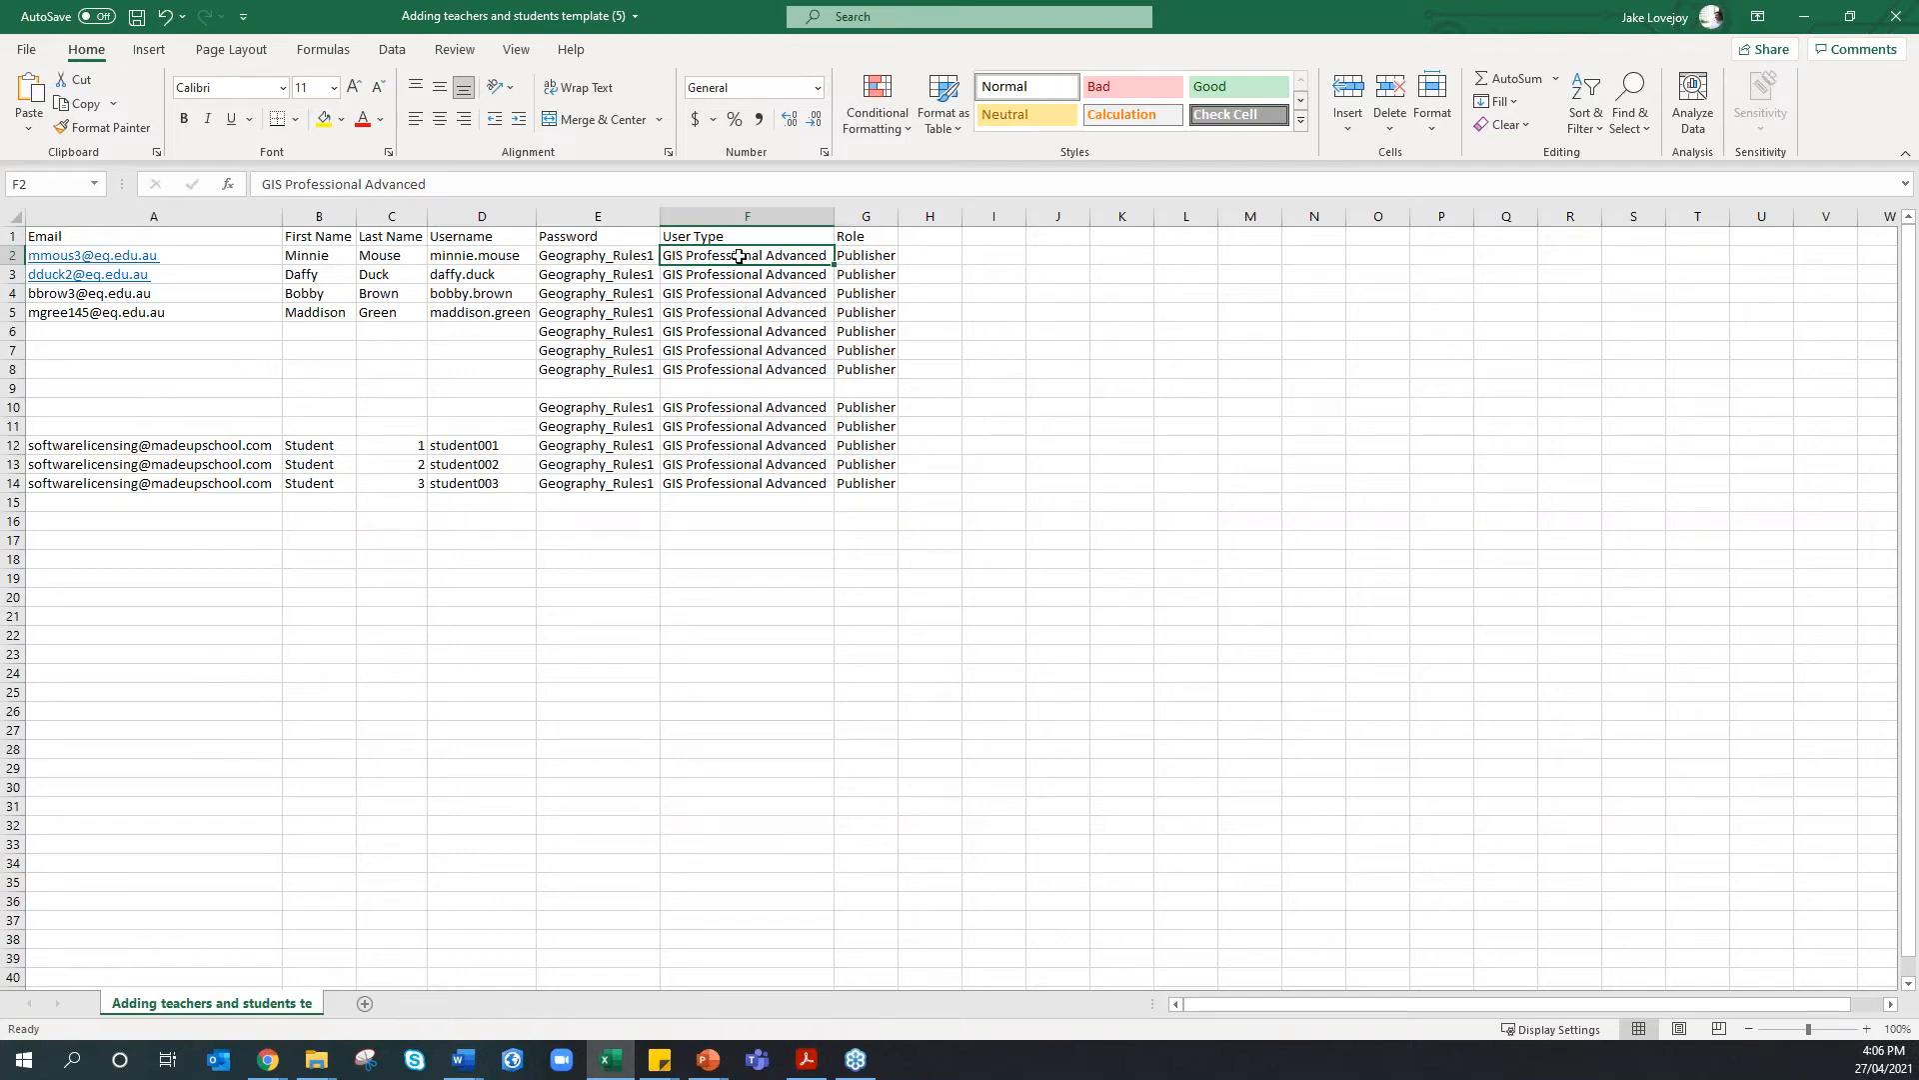
pyautogui.click(847, 257)
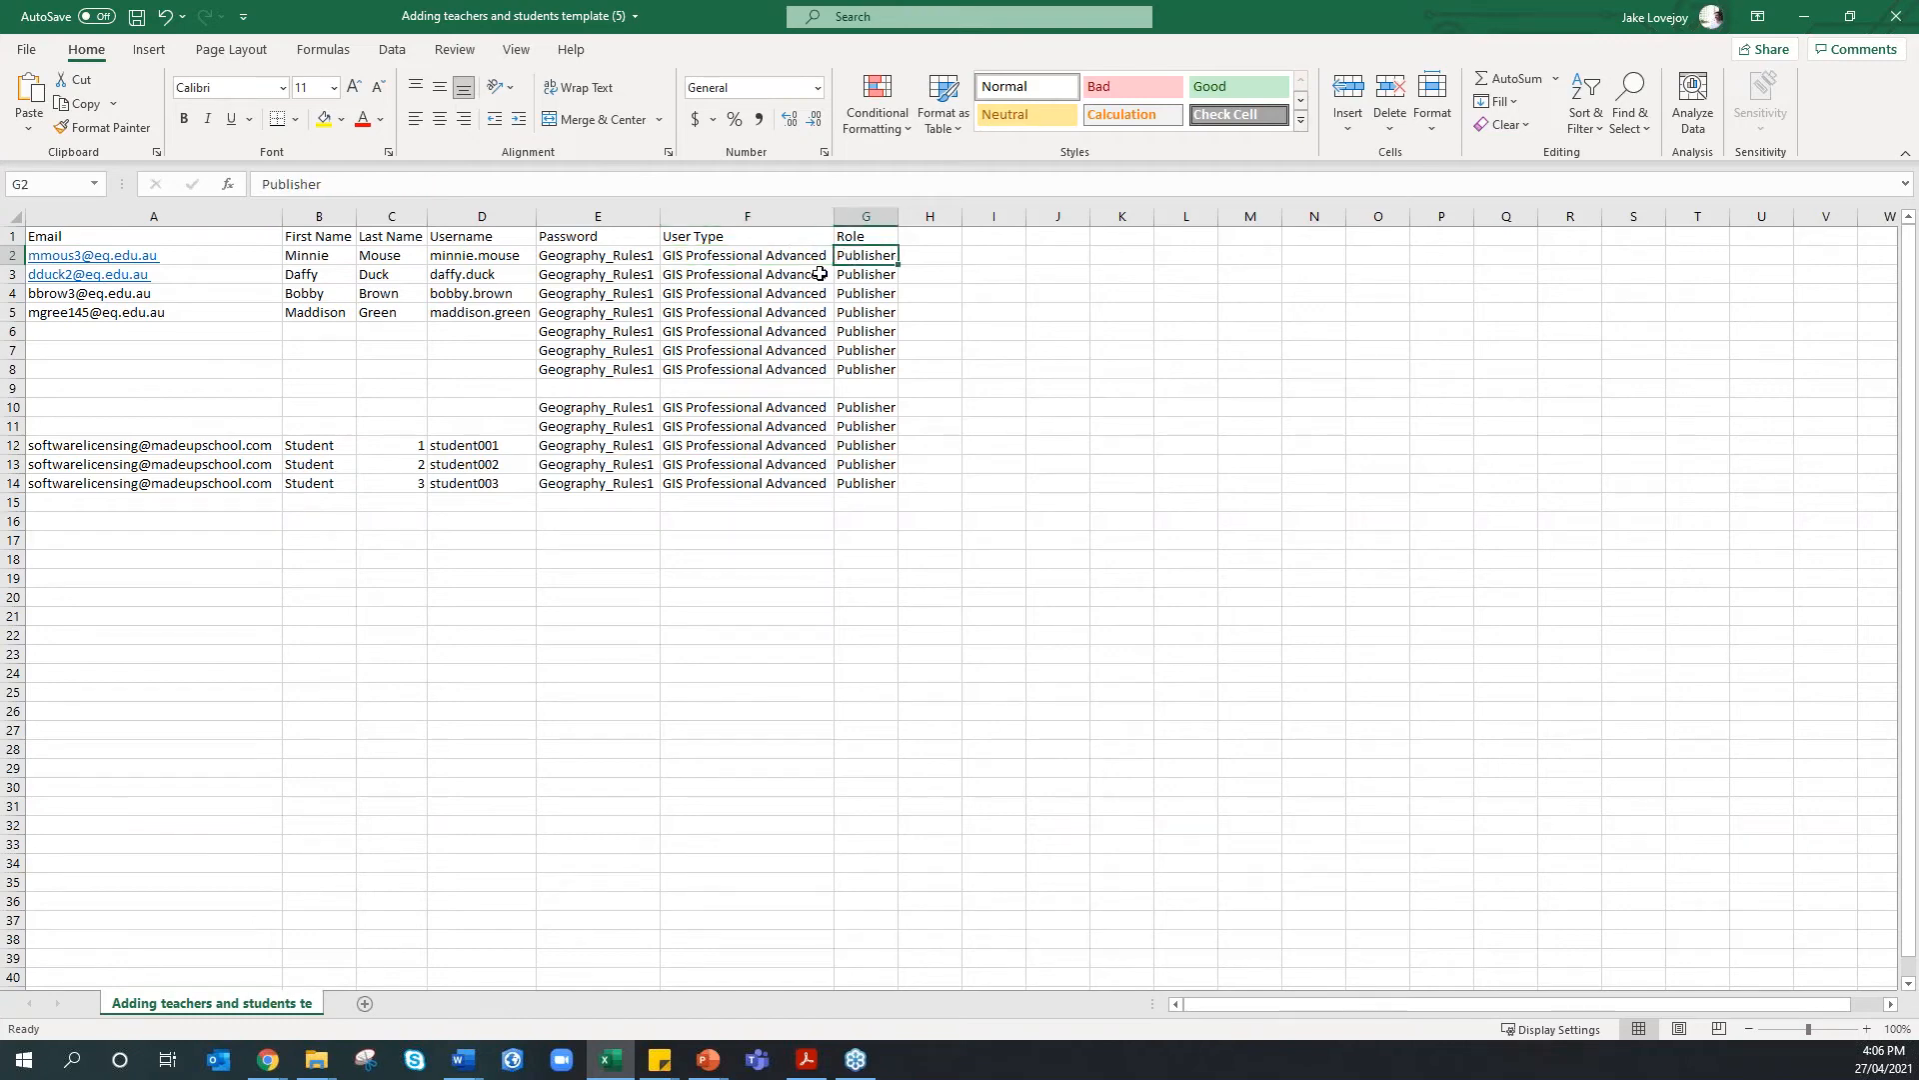
pyautogui.moveTo(820, 273); pyautogui.dragTo(848, 272)
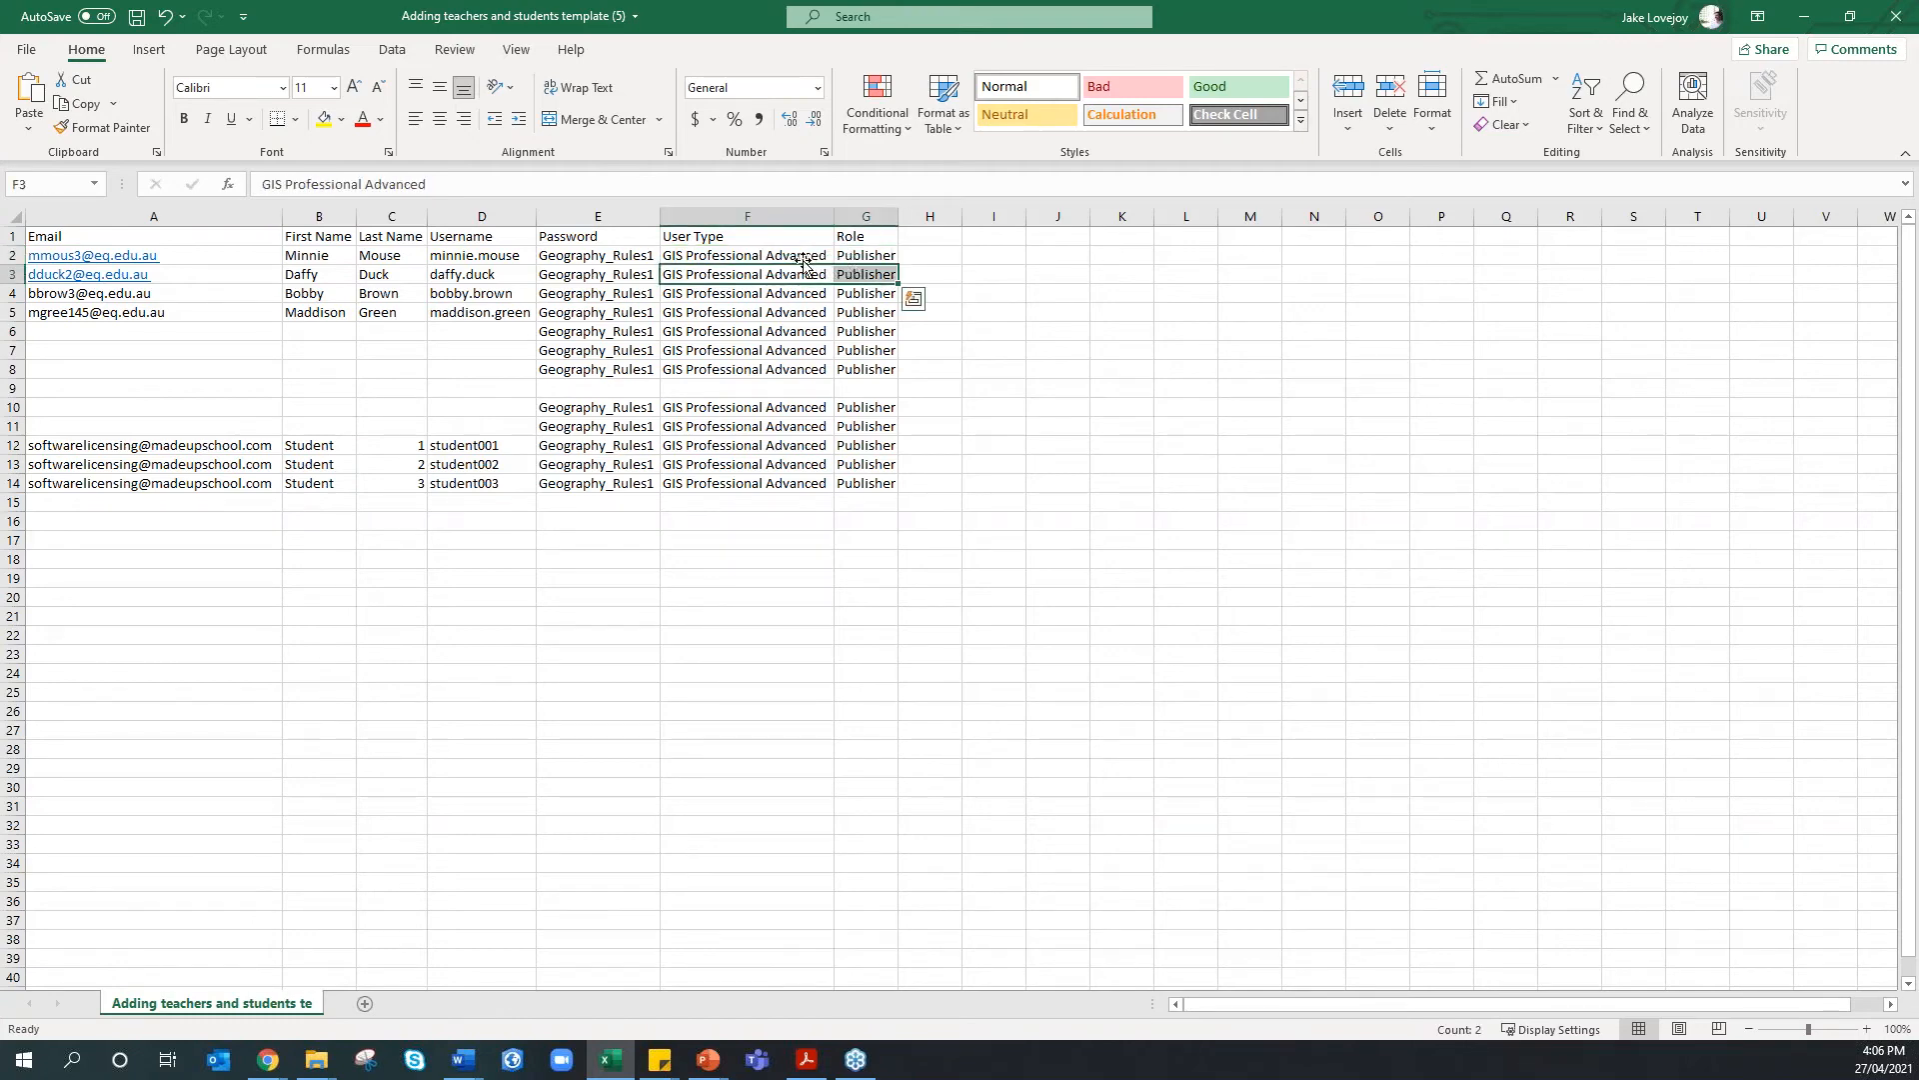
pyautogui.click(765, 253)
pyautogui.click(869, 258)
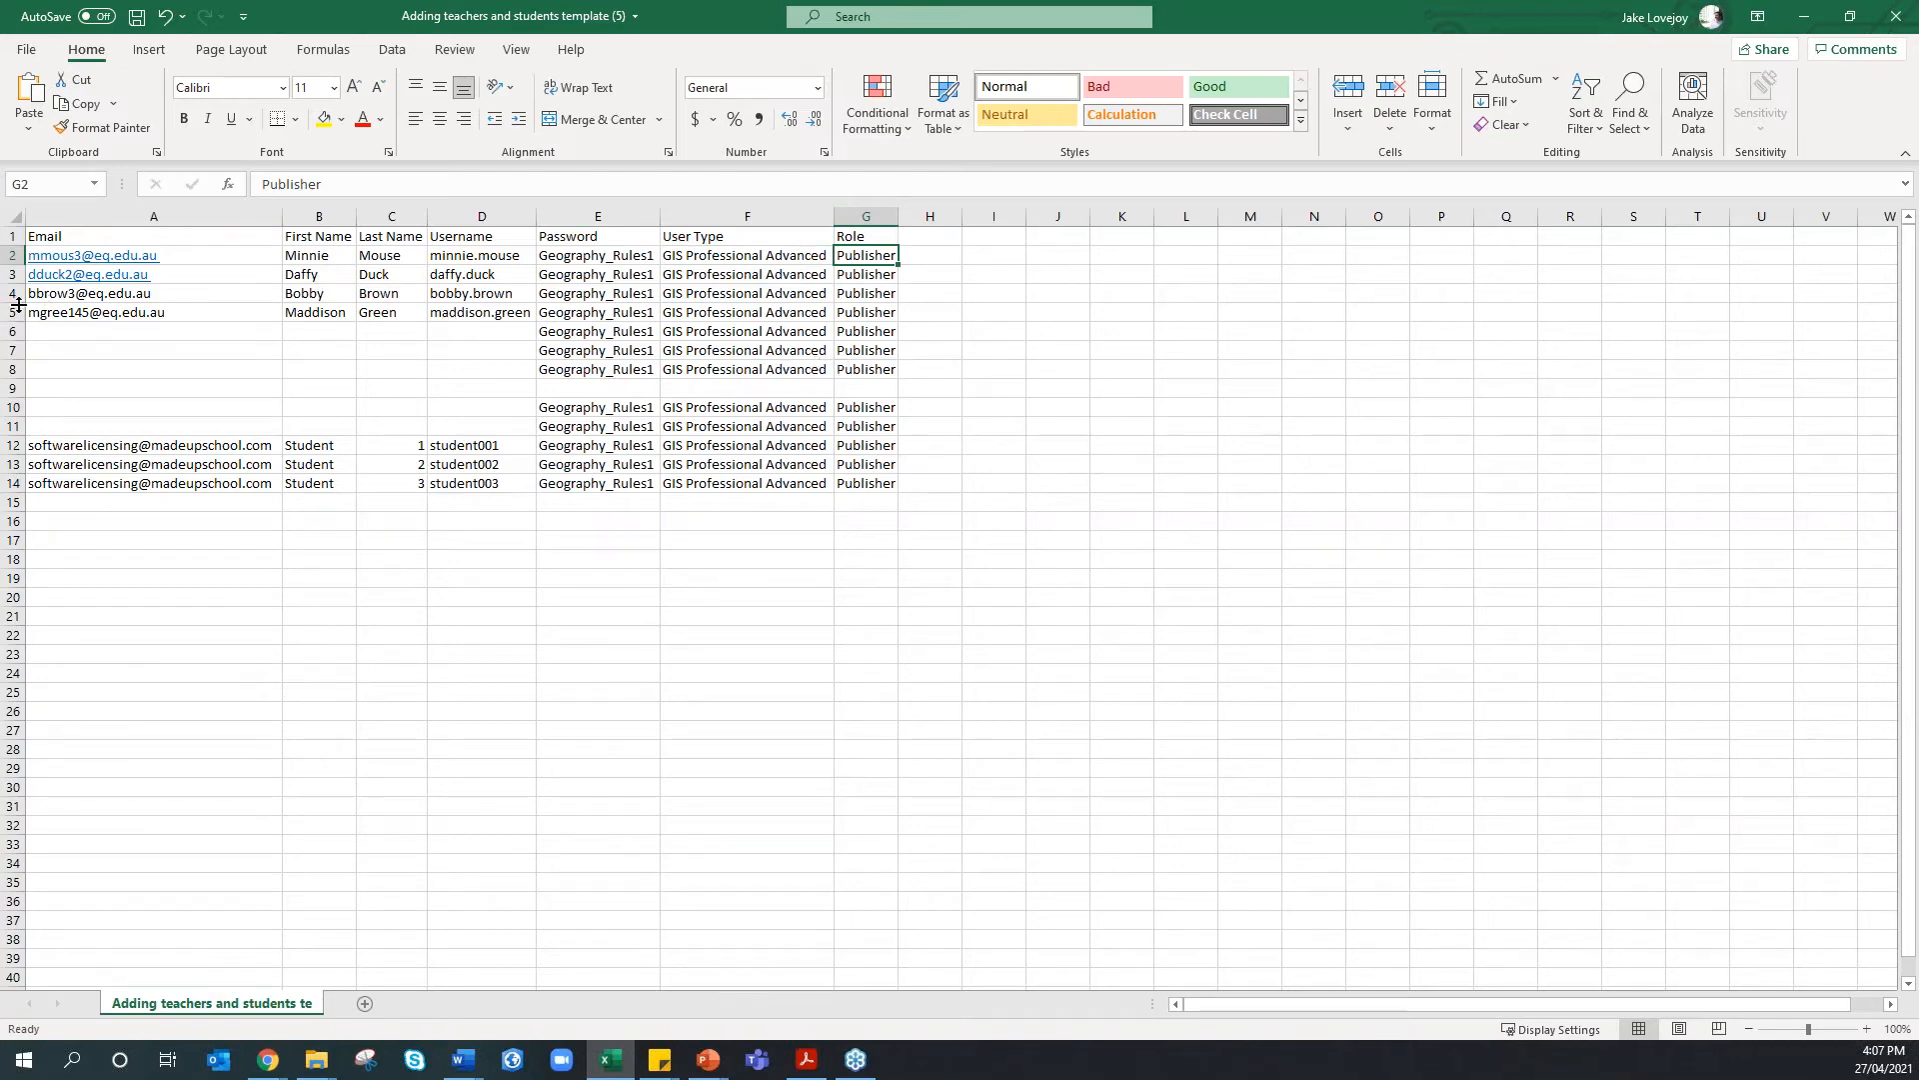
# Delete rows 4–9, then select the moved-up student details in A6:D8
pyautogui.moveTo(19, 292); pyautogui.dragTo(19, 381)
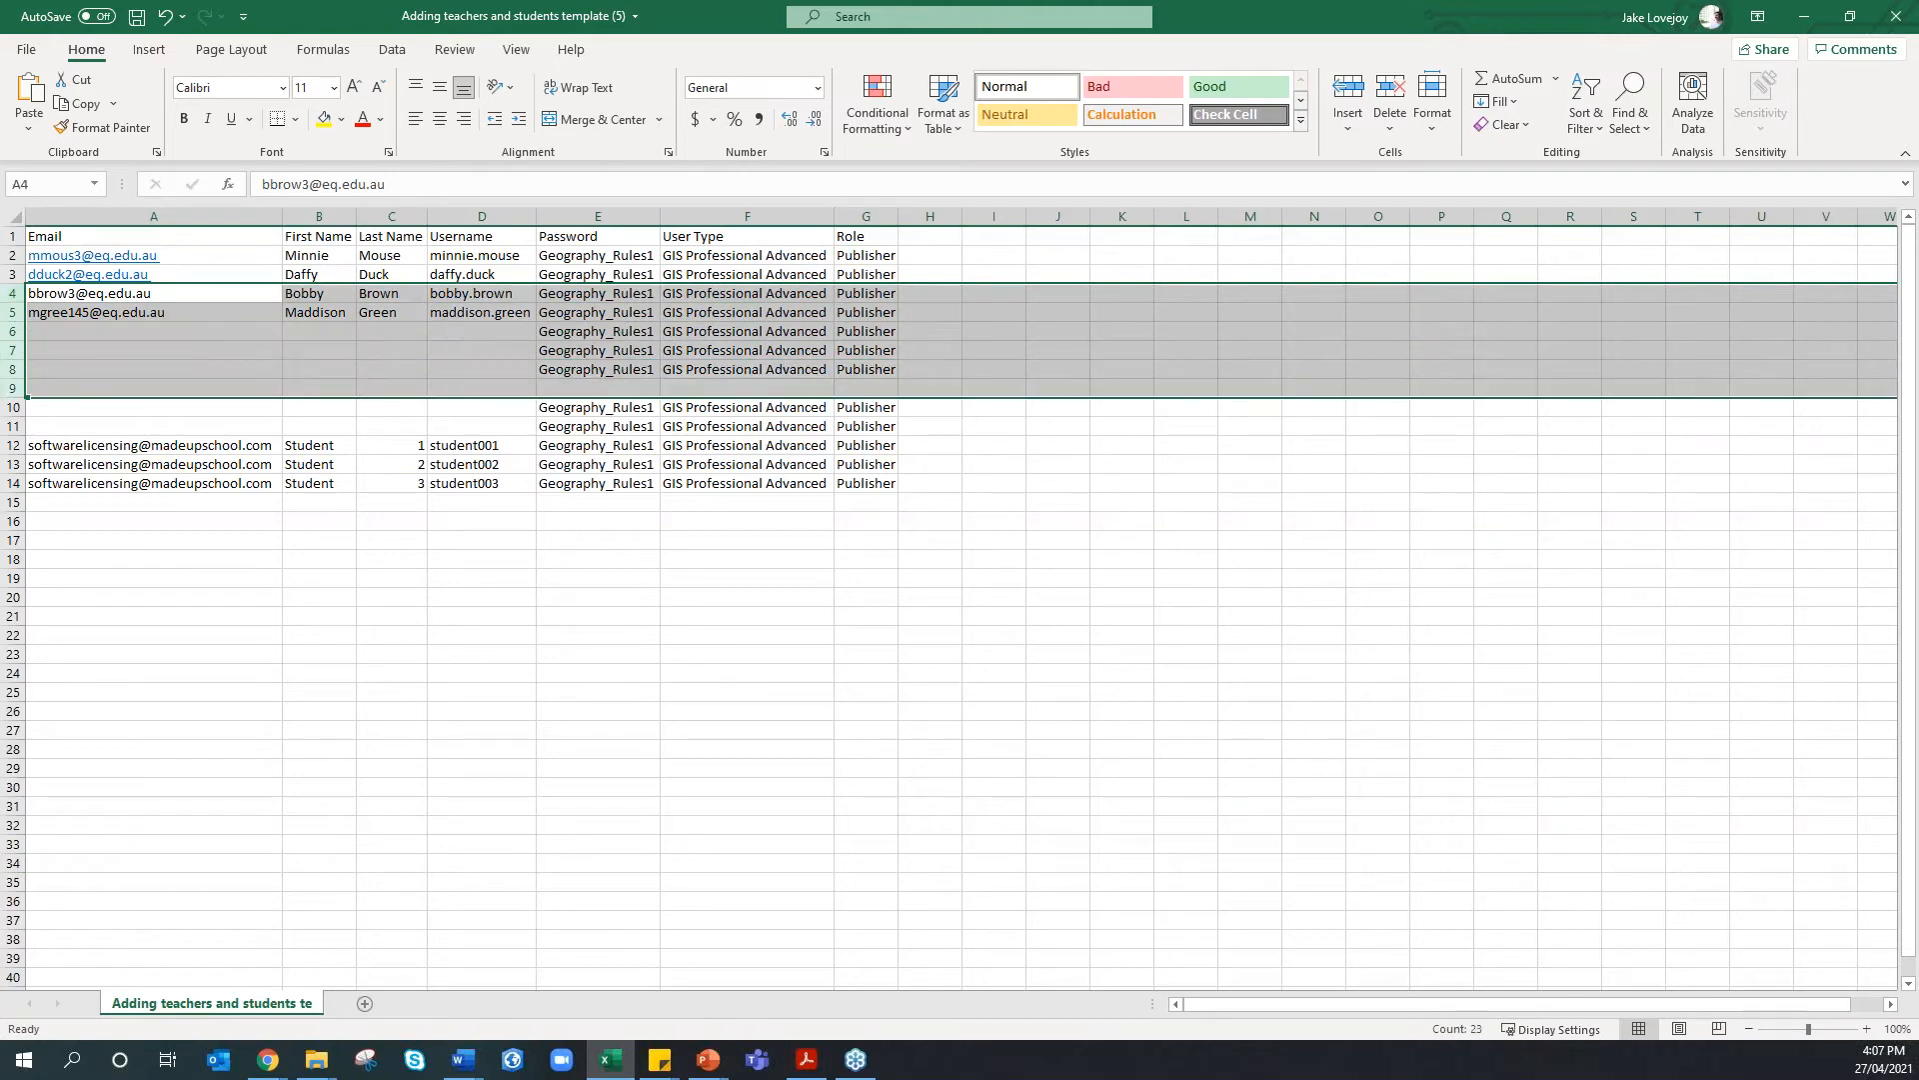
pyautogui.rightClick(15, 313)
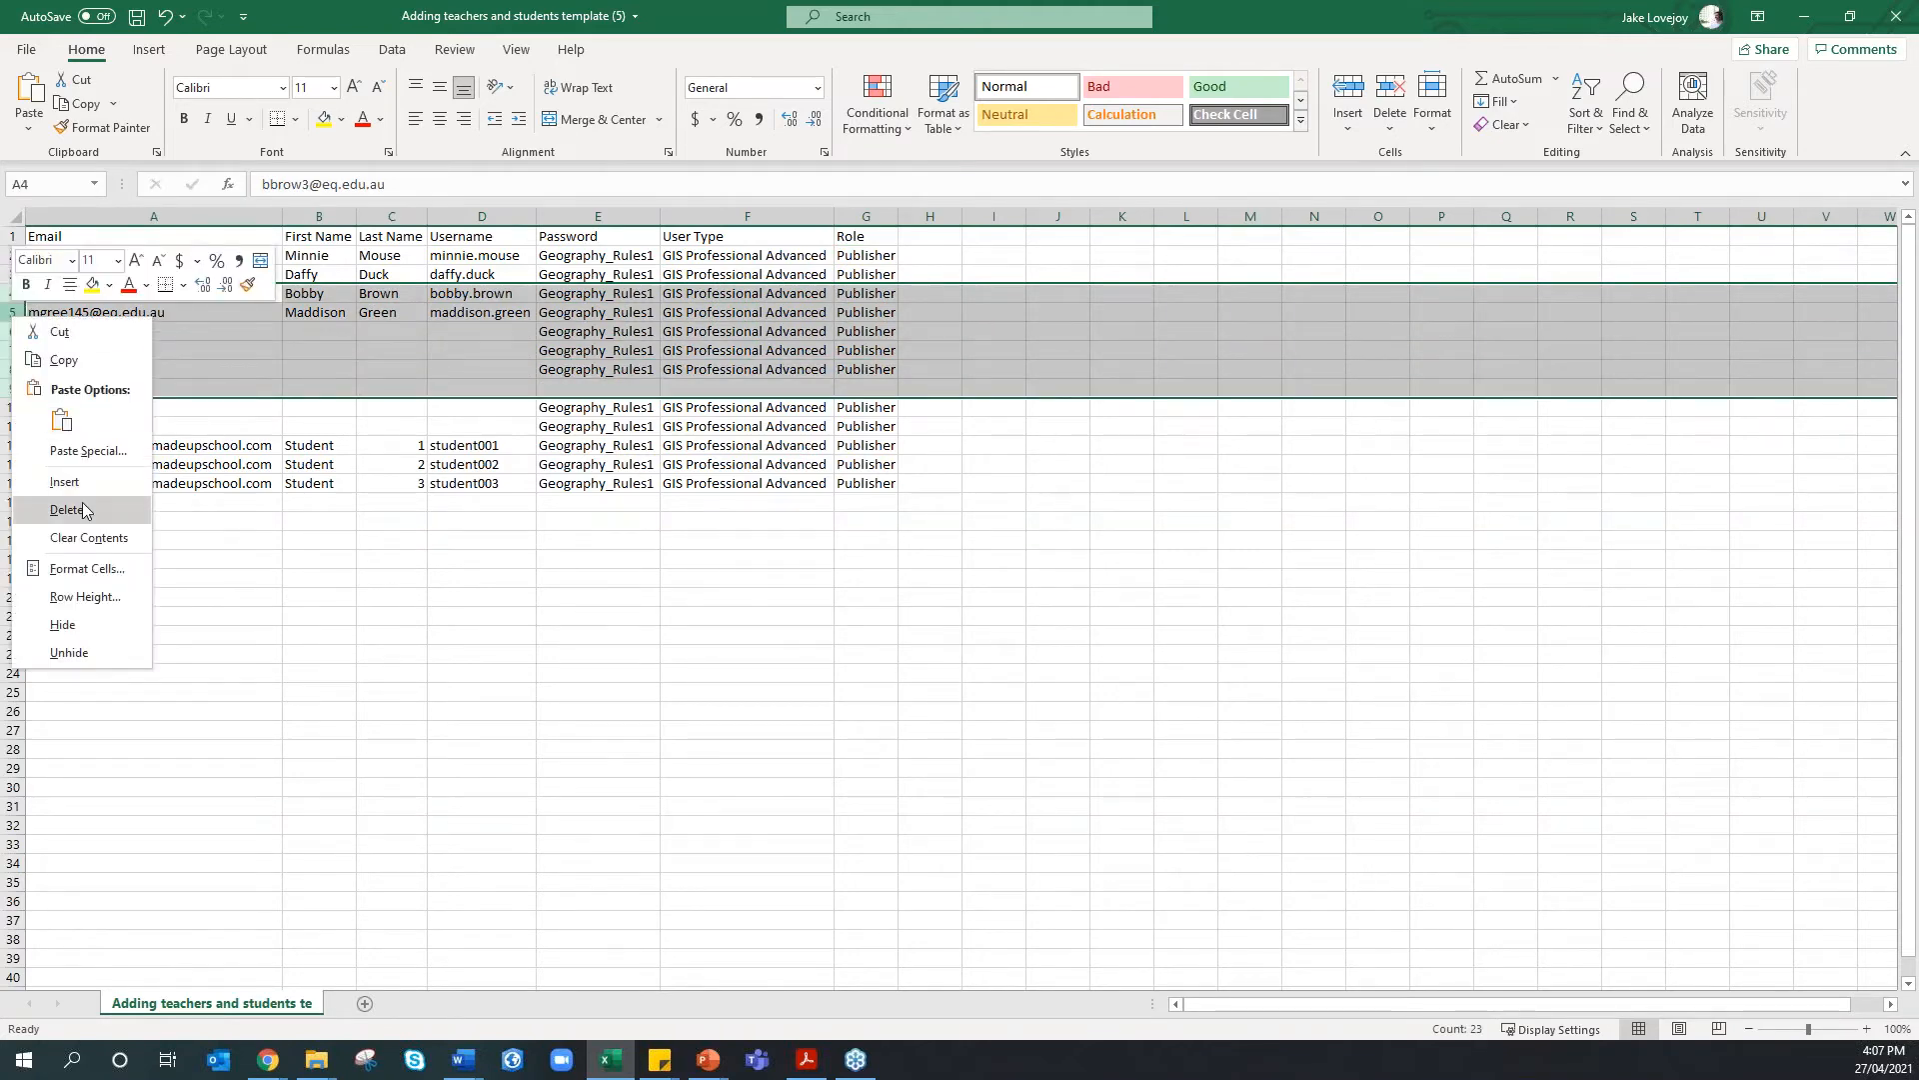
pyautogui.click(82, 502)
pyautogui.click(86, 467)
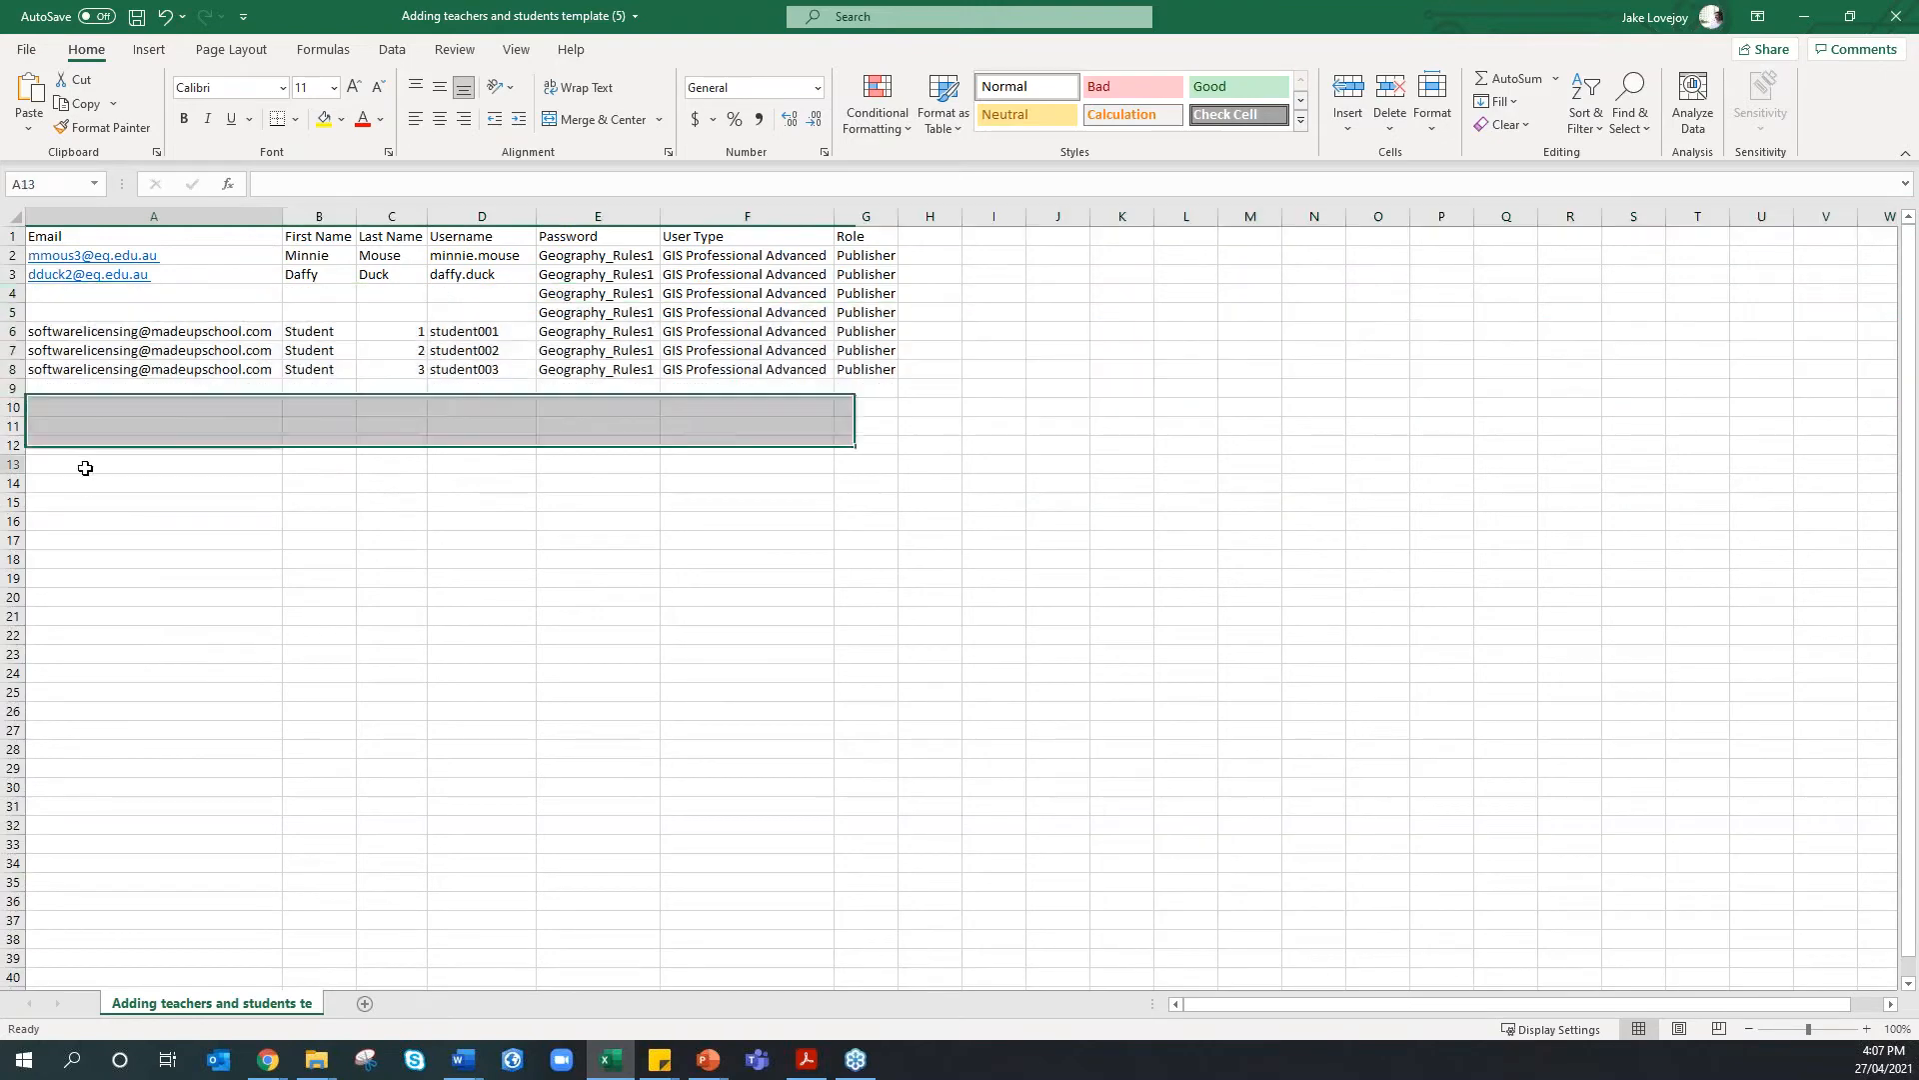
pyautogui.click(107, 333)
pyautogui.moveTo(107, 333); pyautogui.dragTo(462, 365)
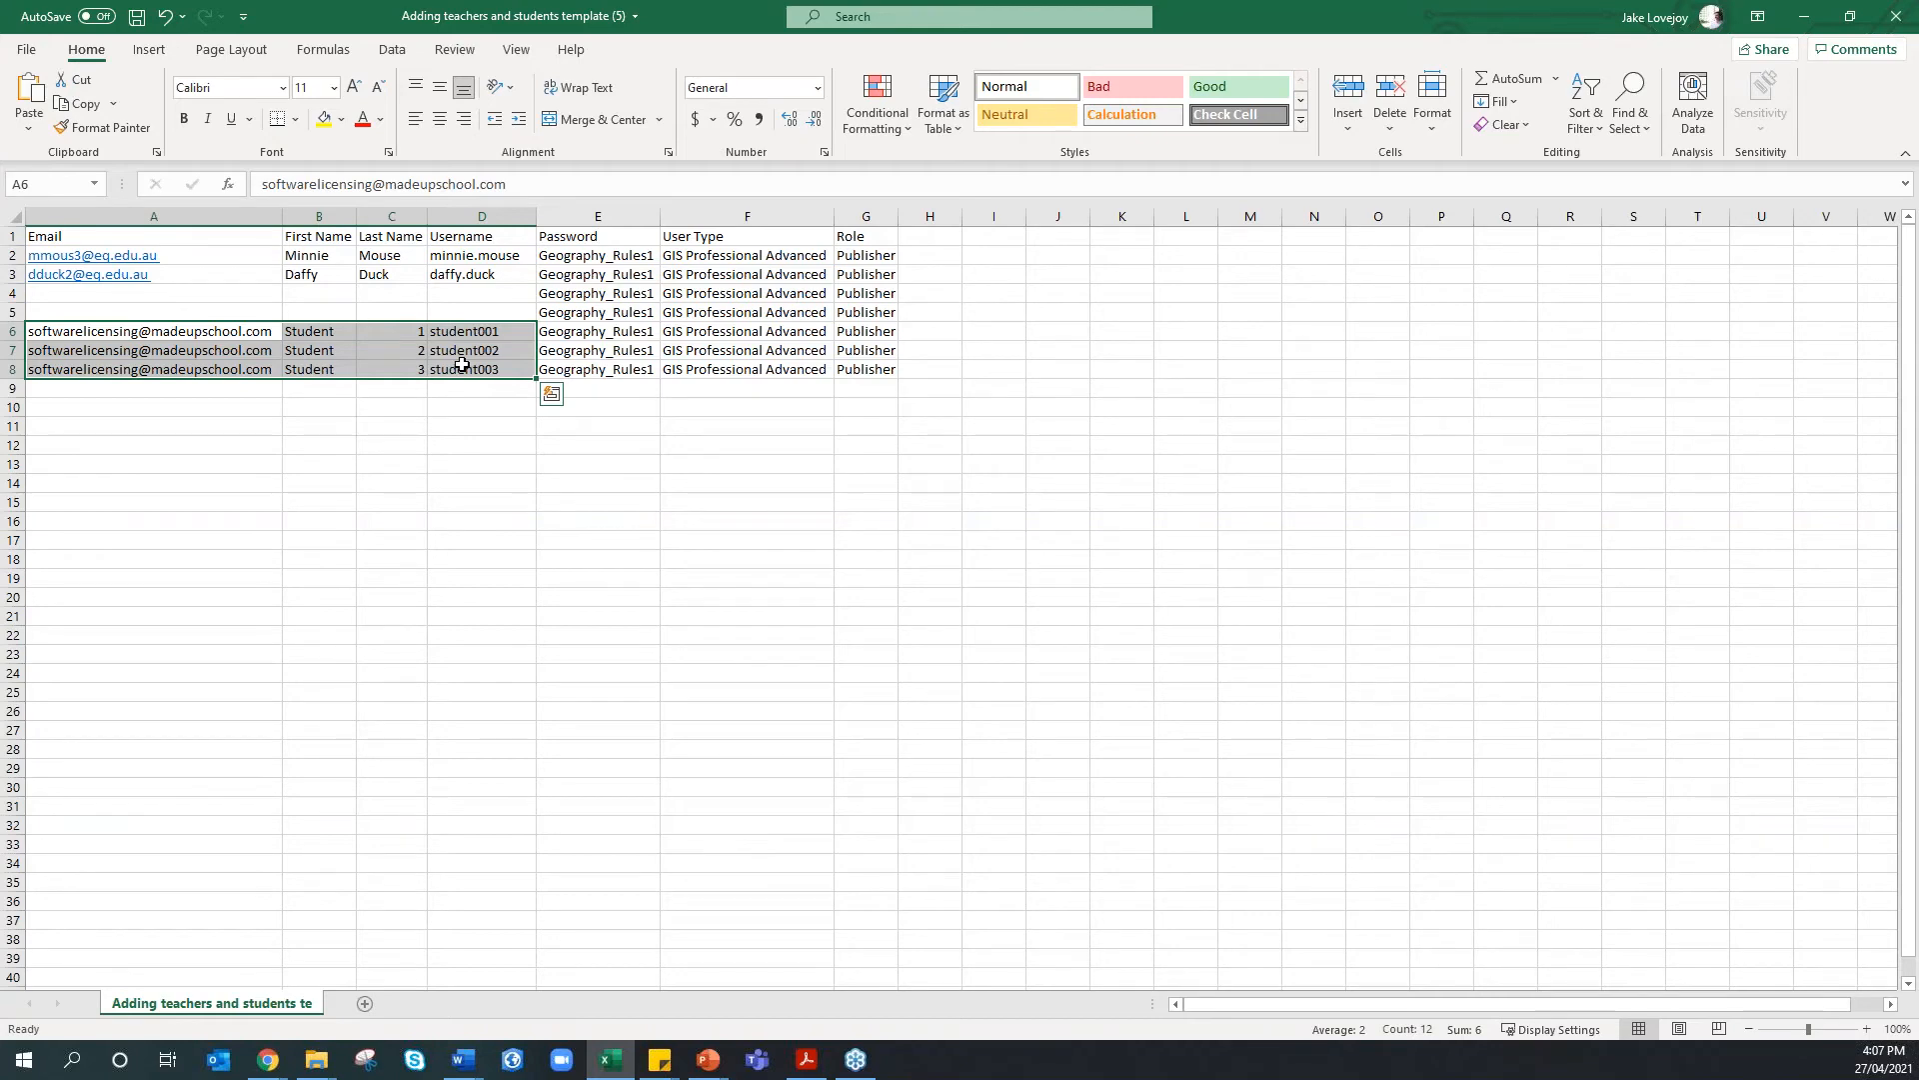
pyautogui.click(461, 365)
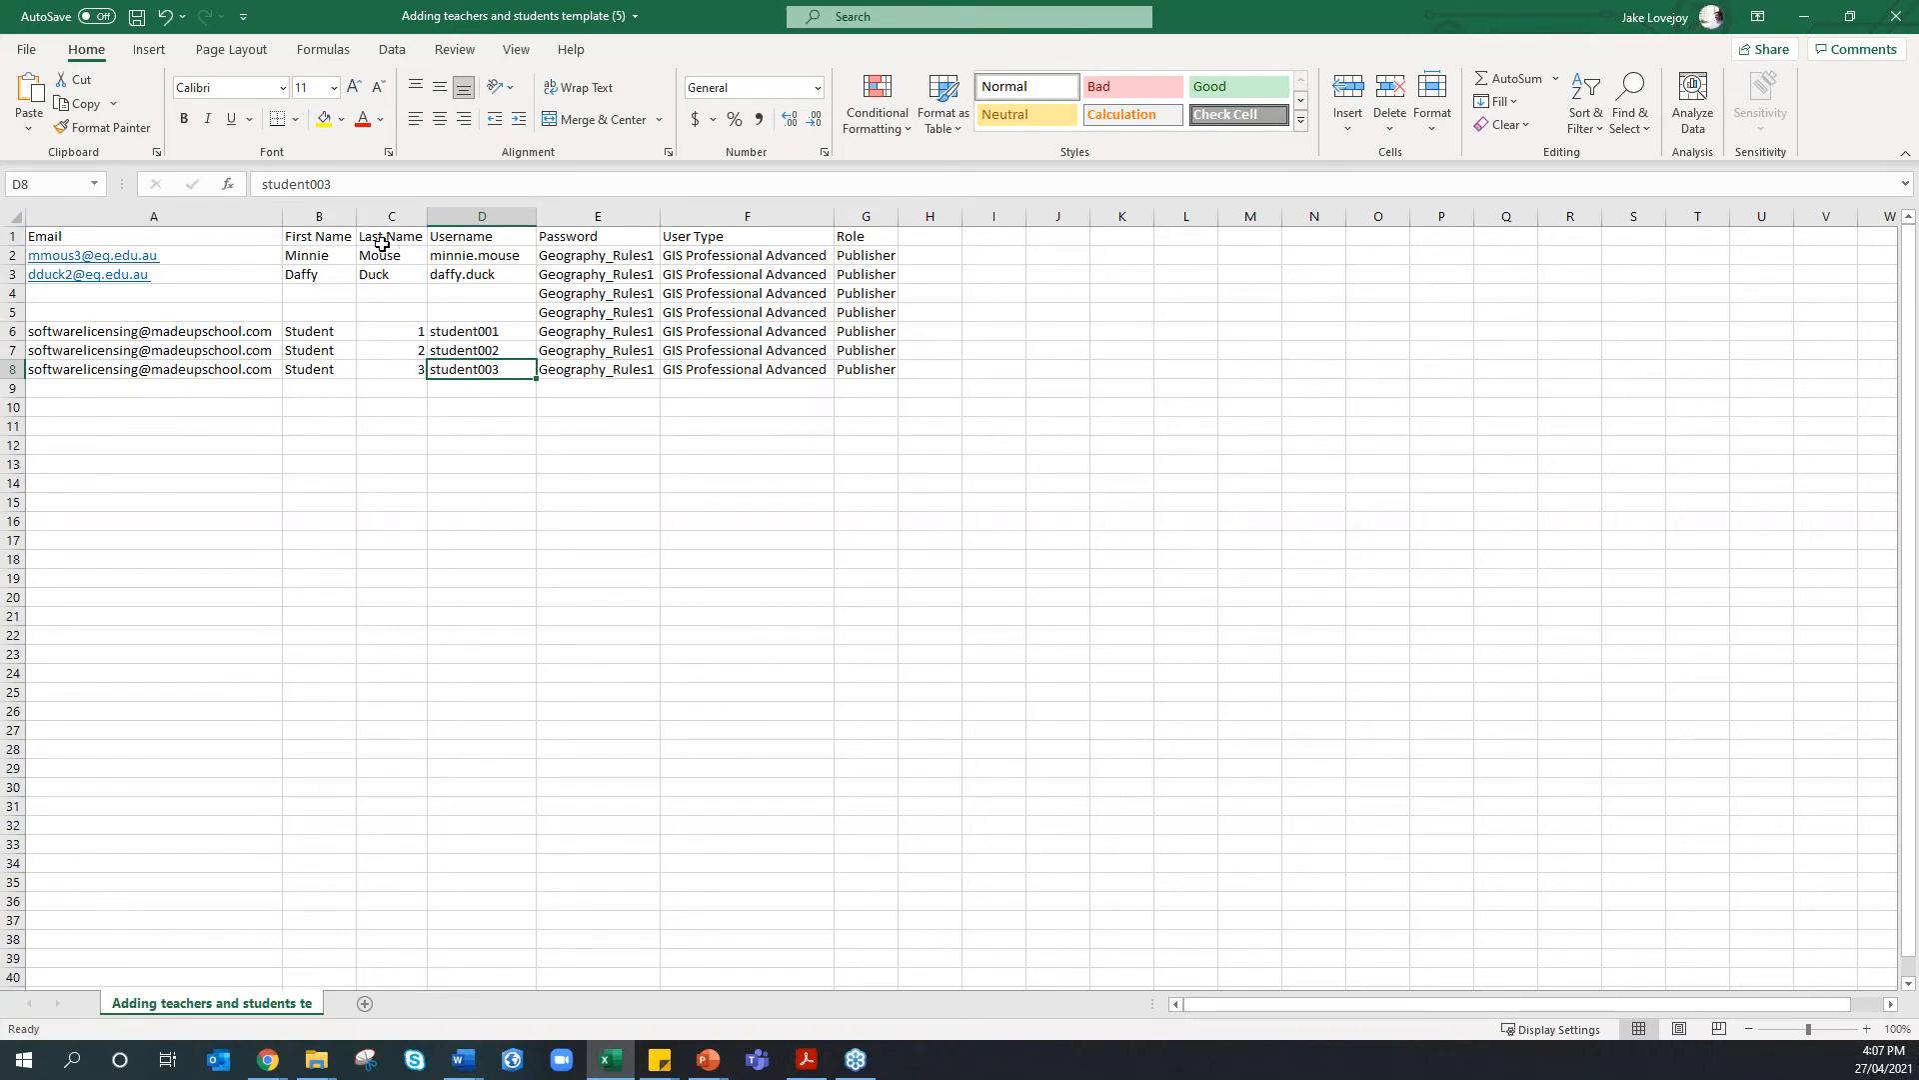
pyautogui.moveTo(115, 236); pyautogui.dragTo(470, 273)
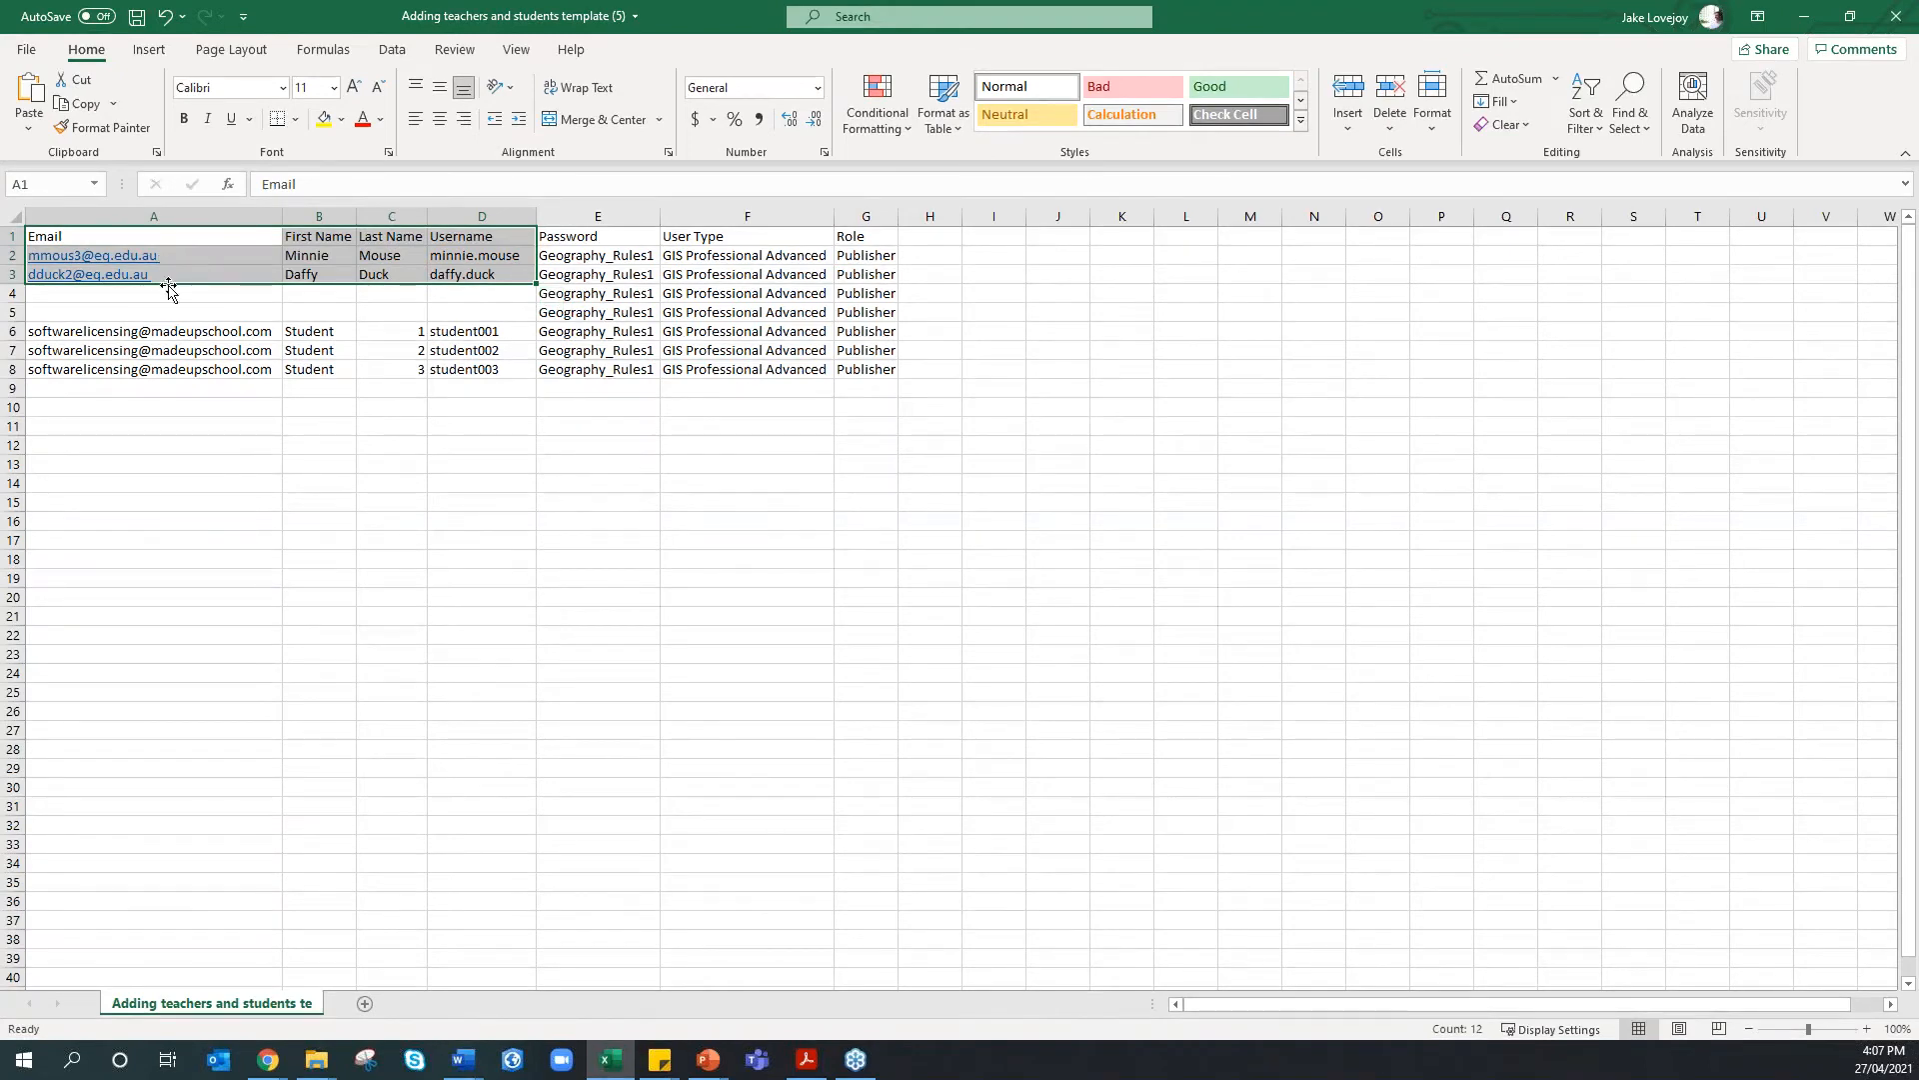
pyautogui.click(322, 332)
pyautogui.moveTo(330, 337); pyautogui.dragTo(385, 366)
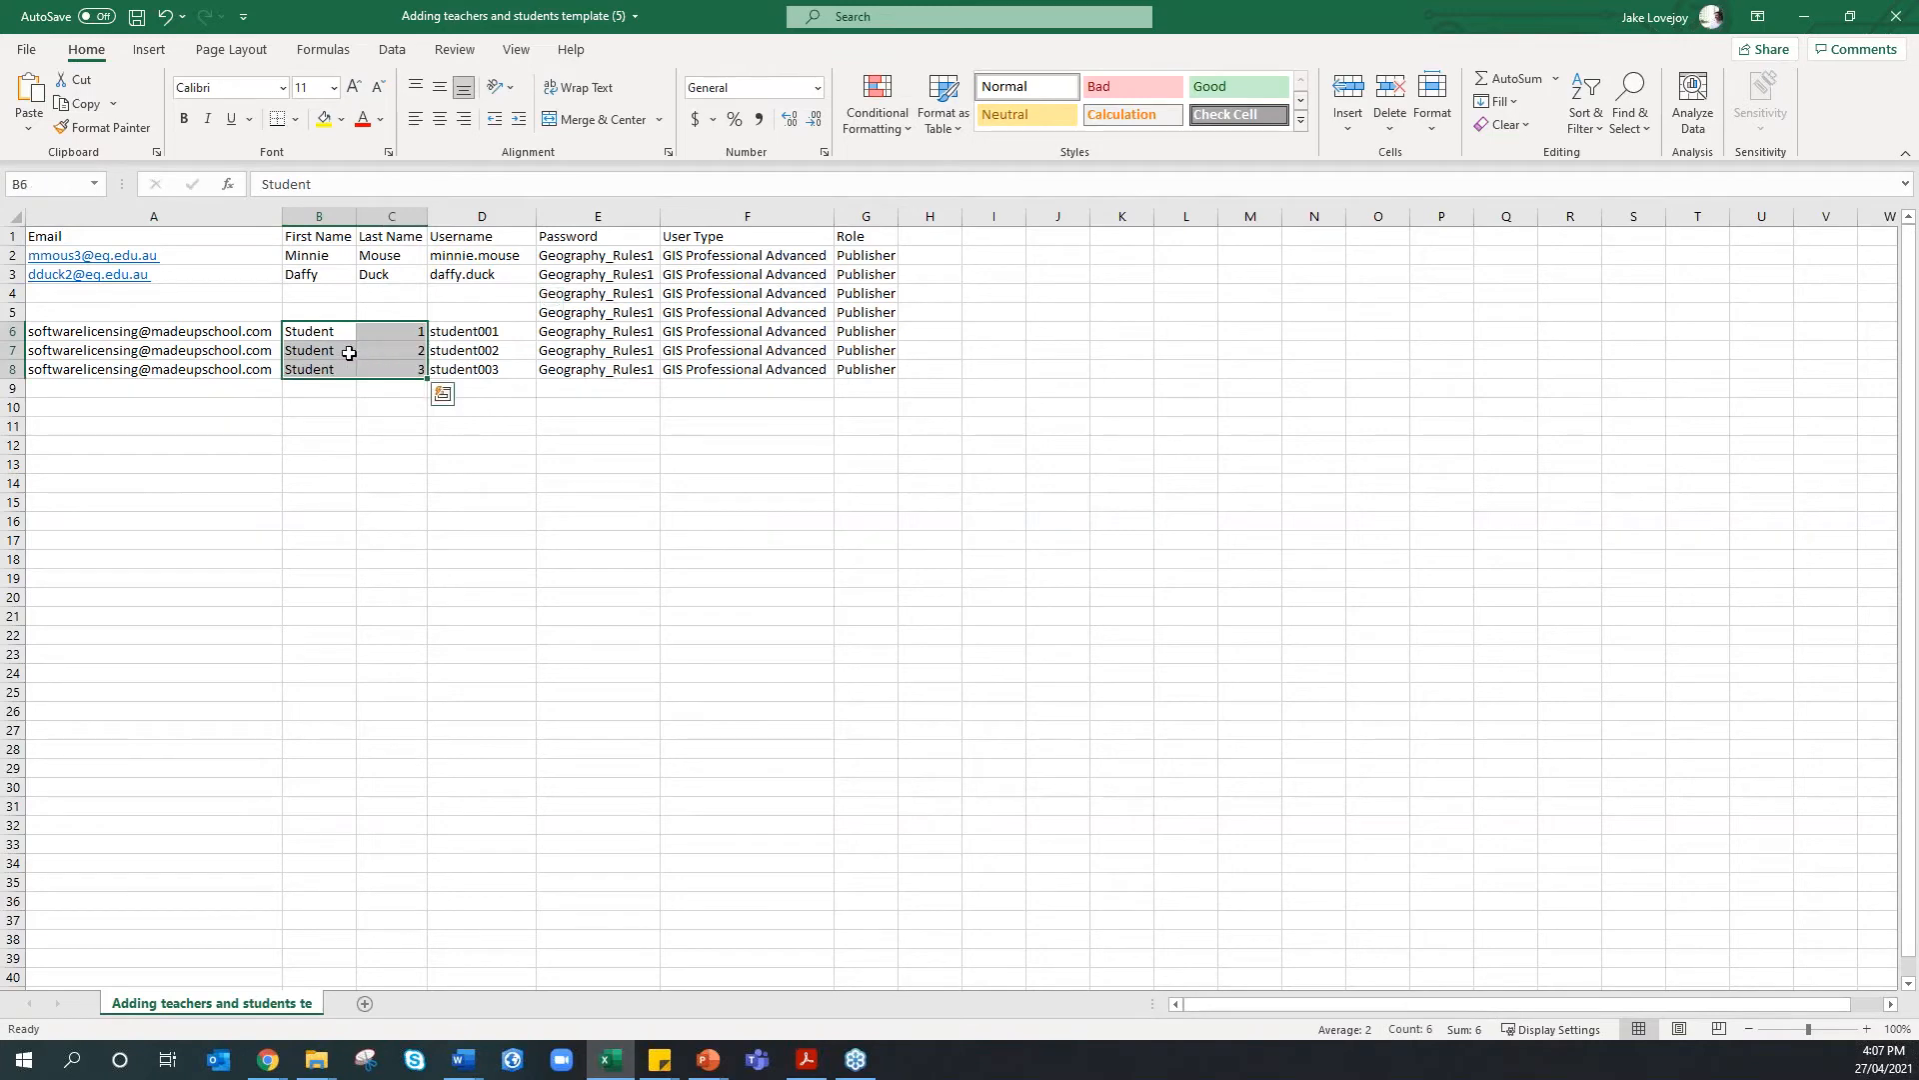
pyautogui.click(482, 338)
pyautogui.moveTo(489, 332); pyautogui.dragTo(490, 372)
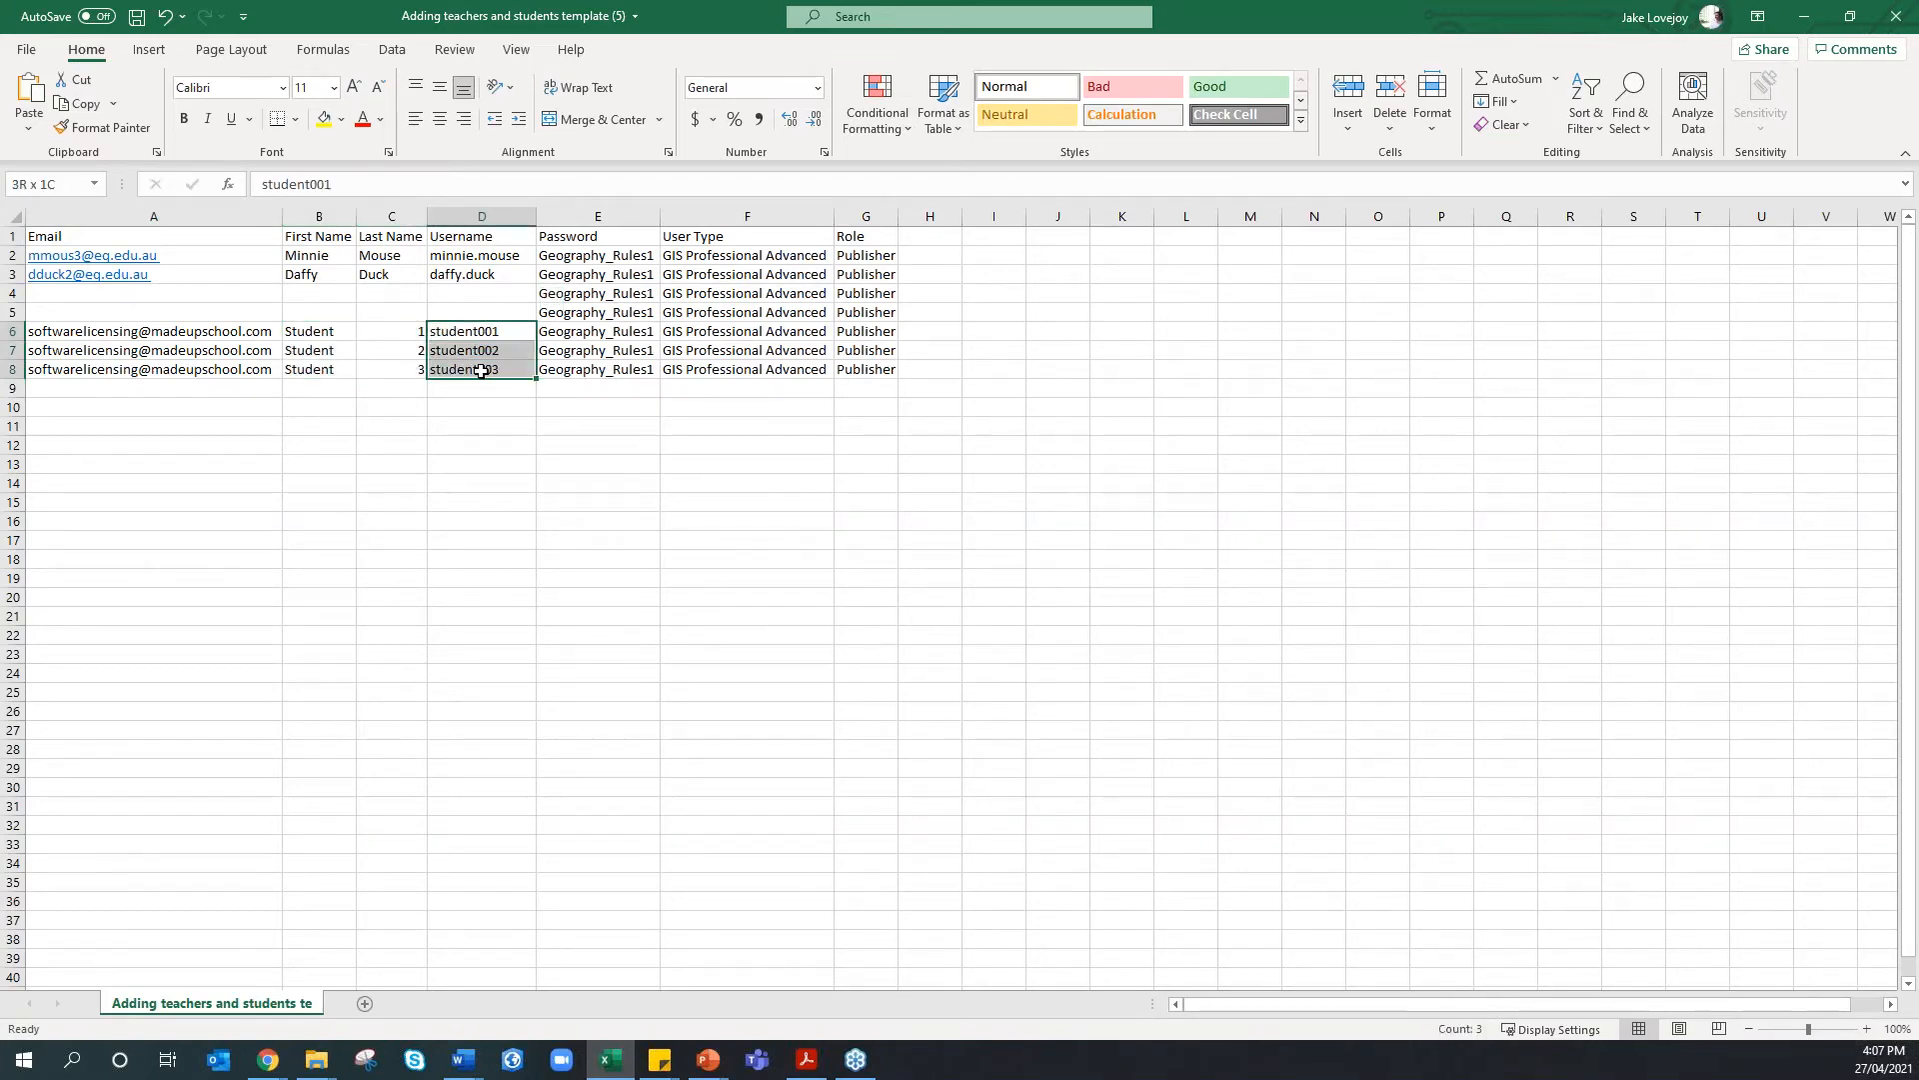
pyautogui.click(200, 335)
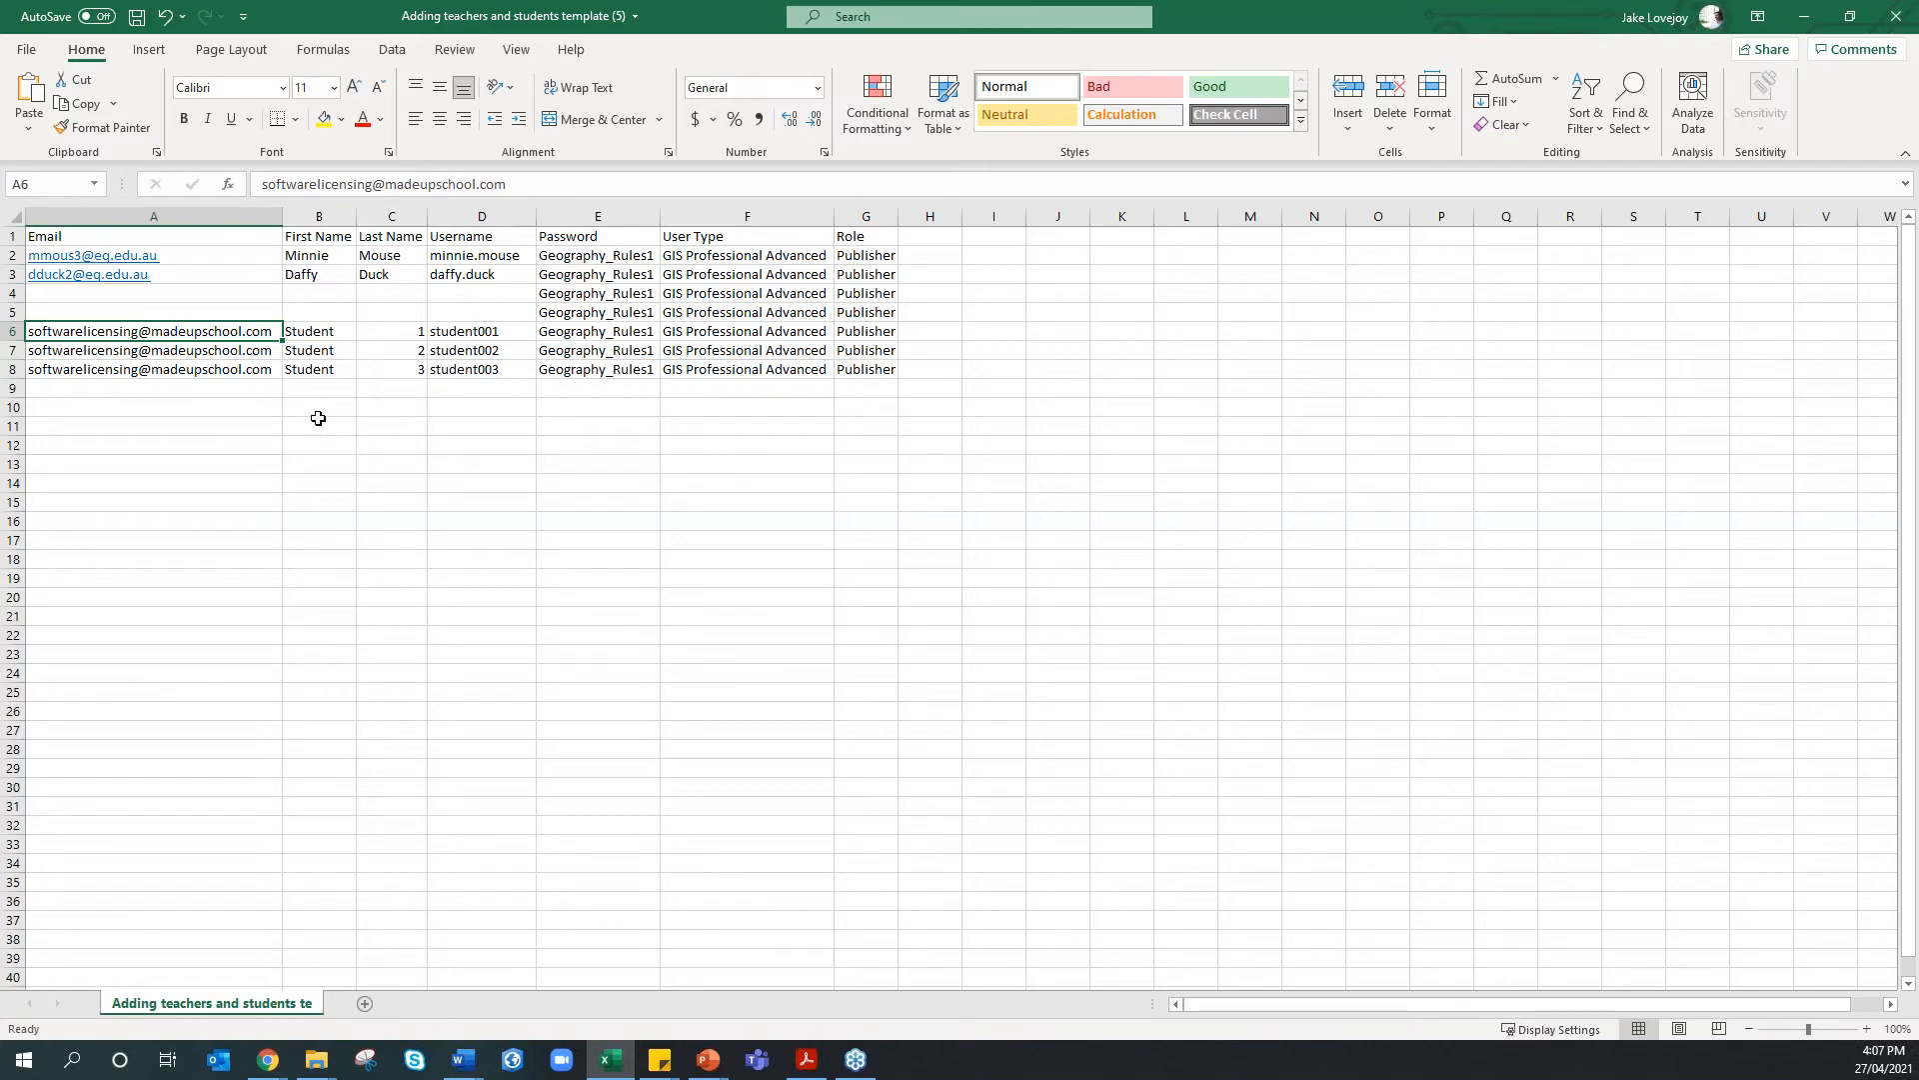
pyautogui.click(318, 334)
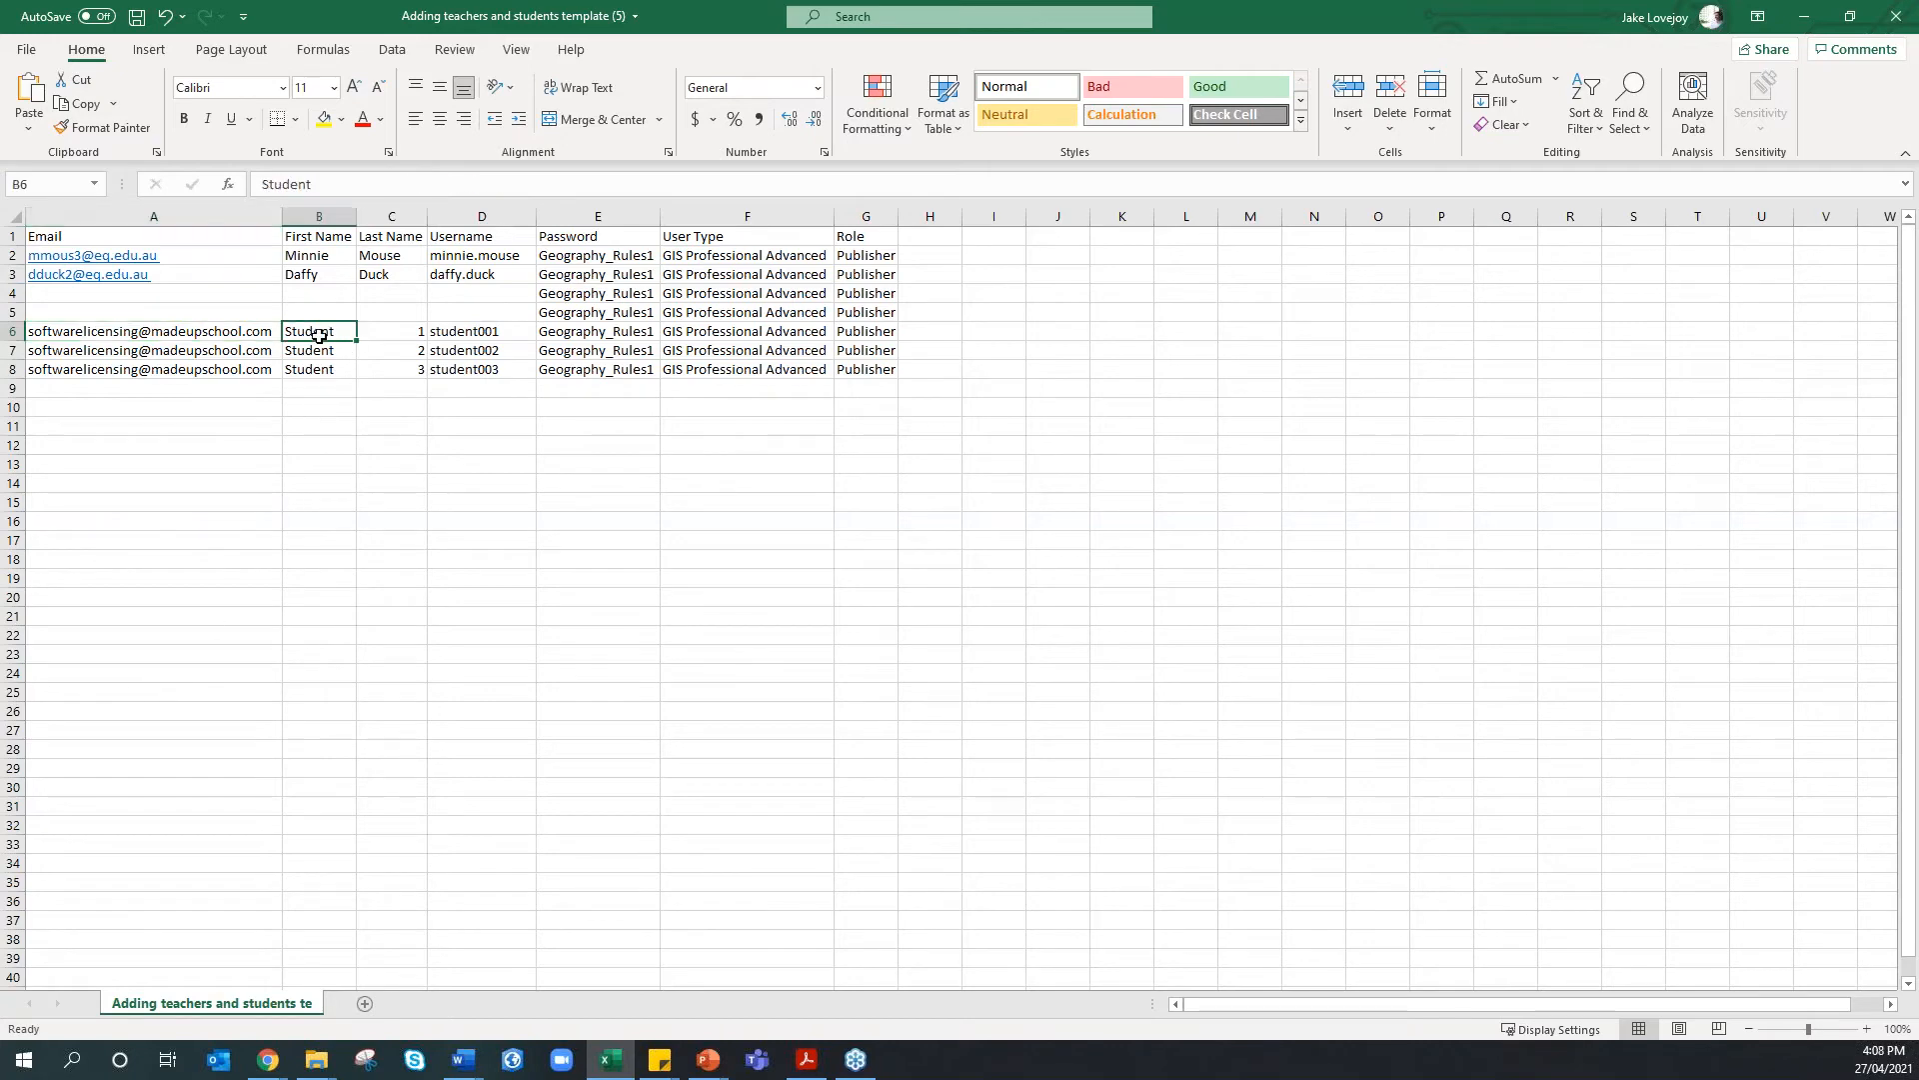
pyautogui.click(461, 348)
pyautogui.click(558, 348)
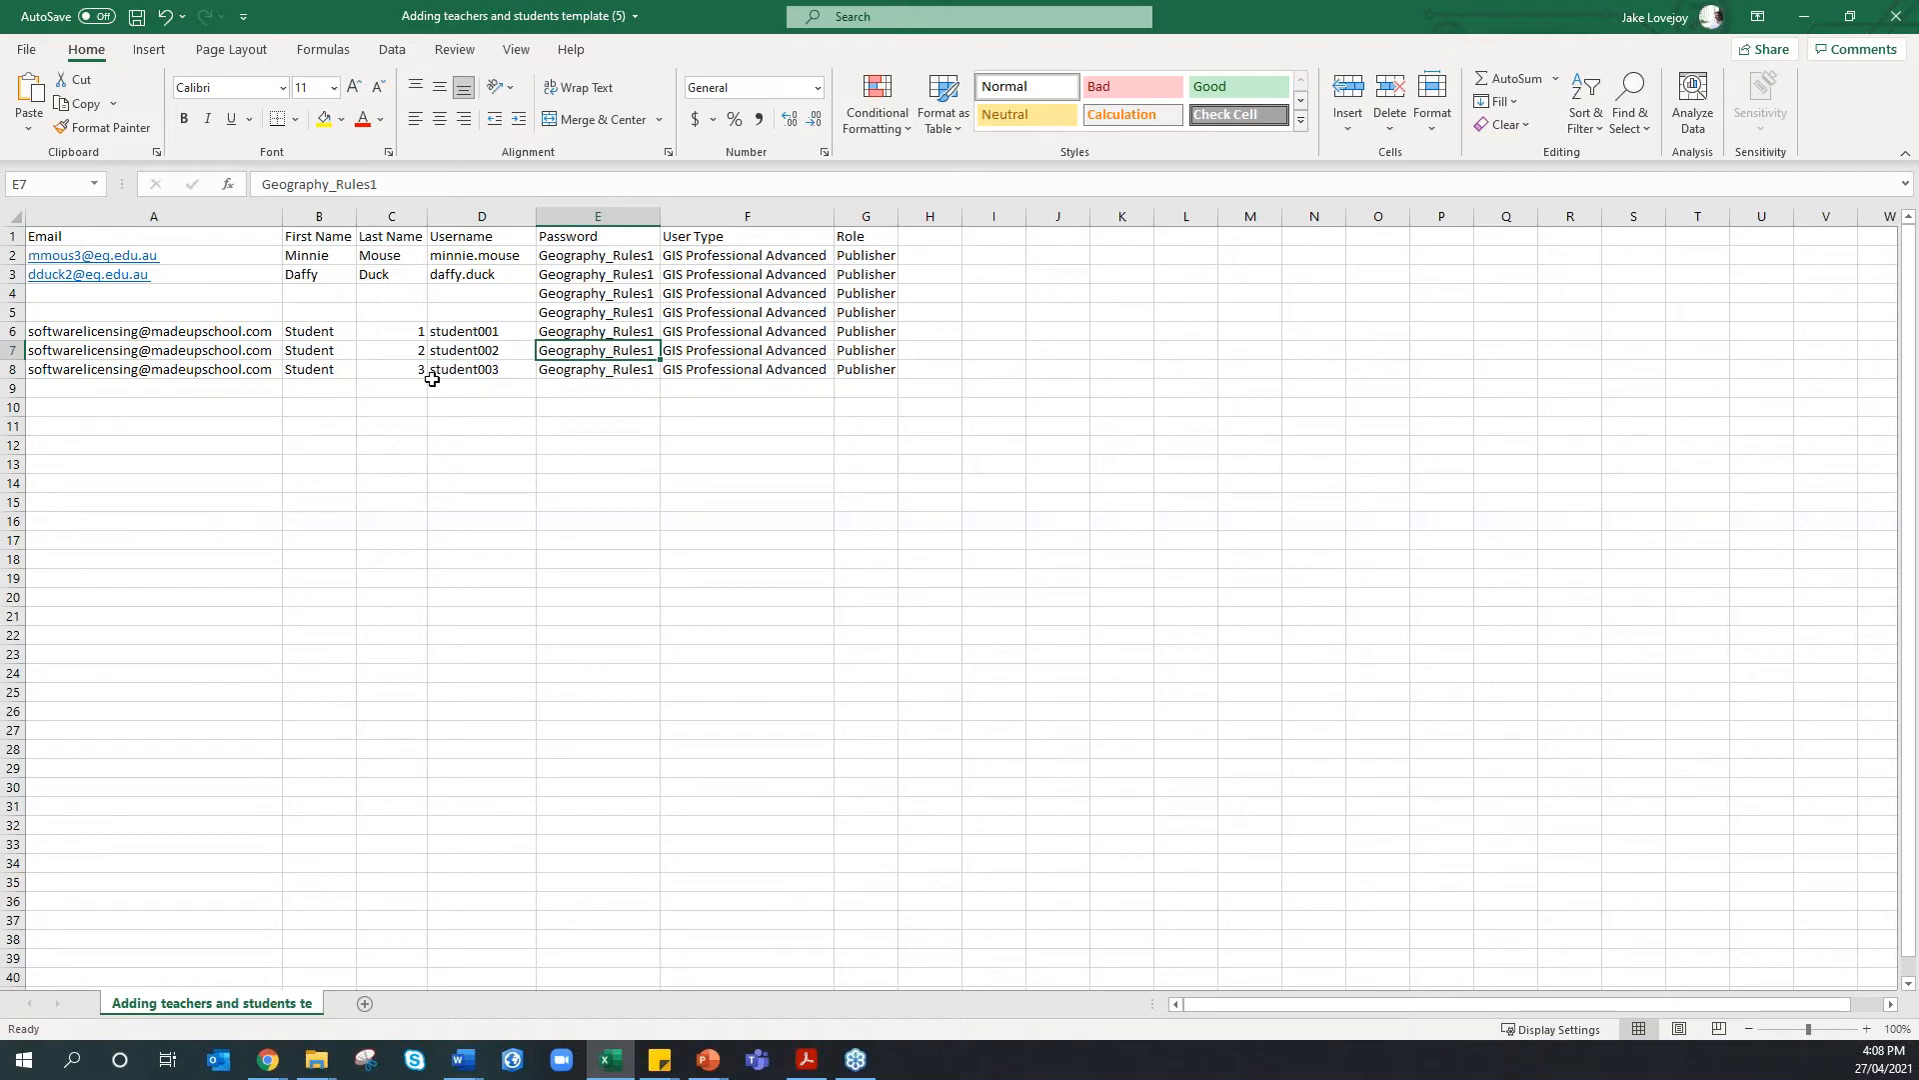
pyautogui.click(167, 331)
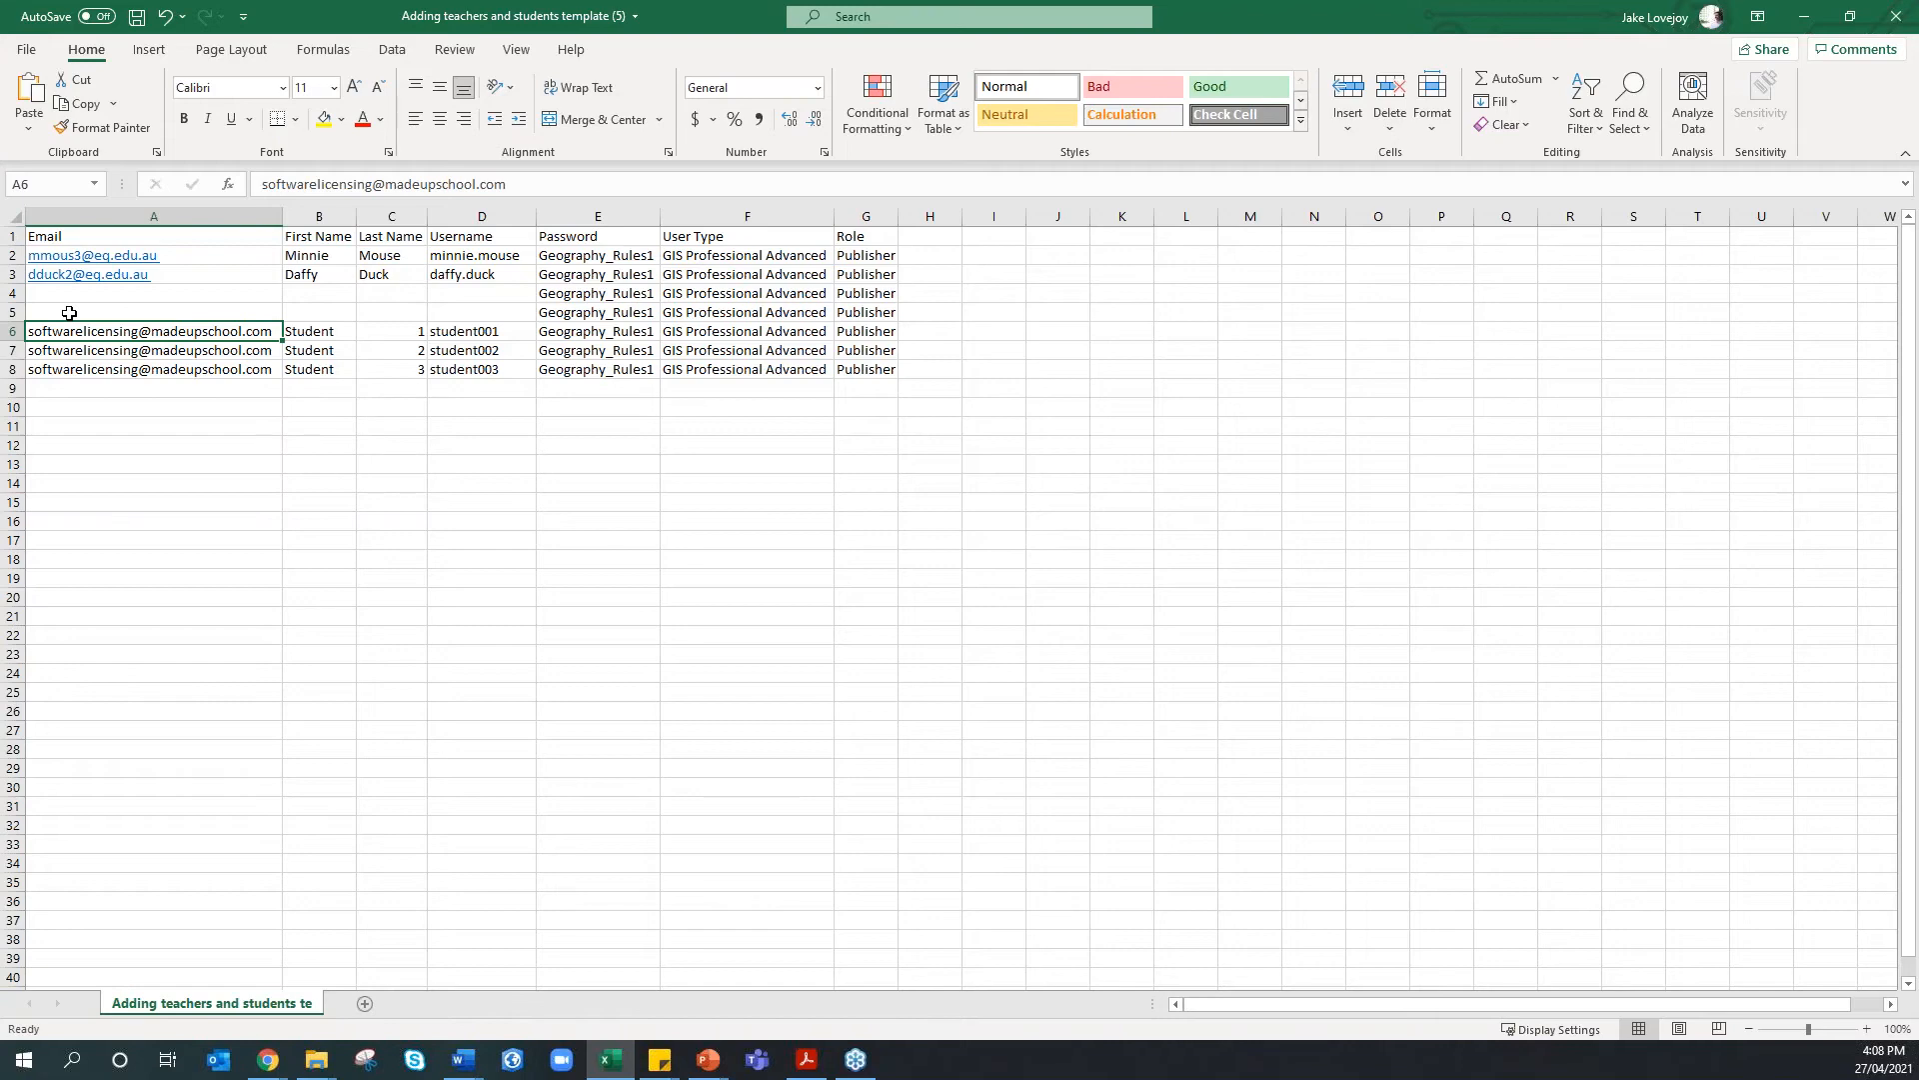
# Highlight the teacher and student names, usernames and e-mail details in the sheet
pyautogui.moveTo(235, 255); pyautogui.dragTo(465, 274)
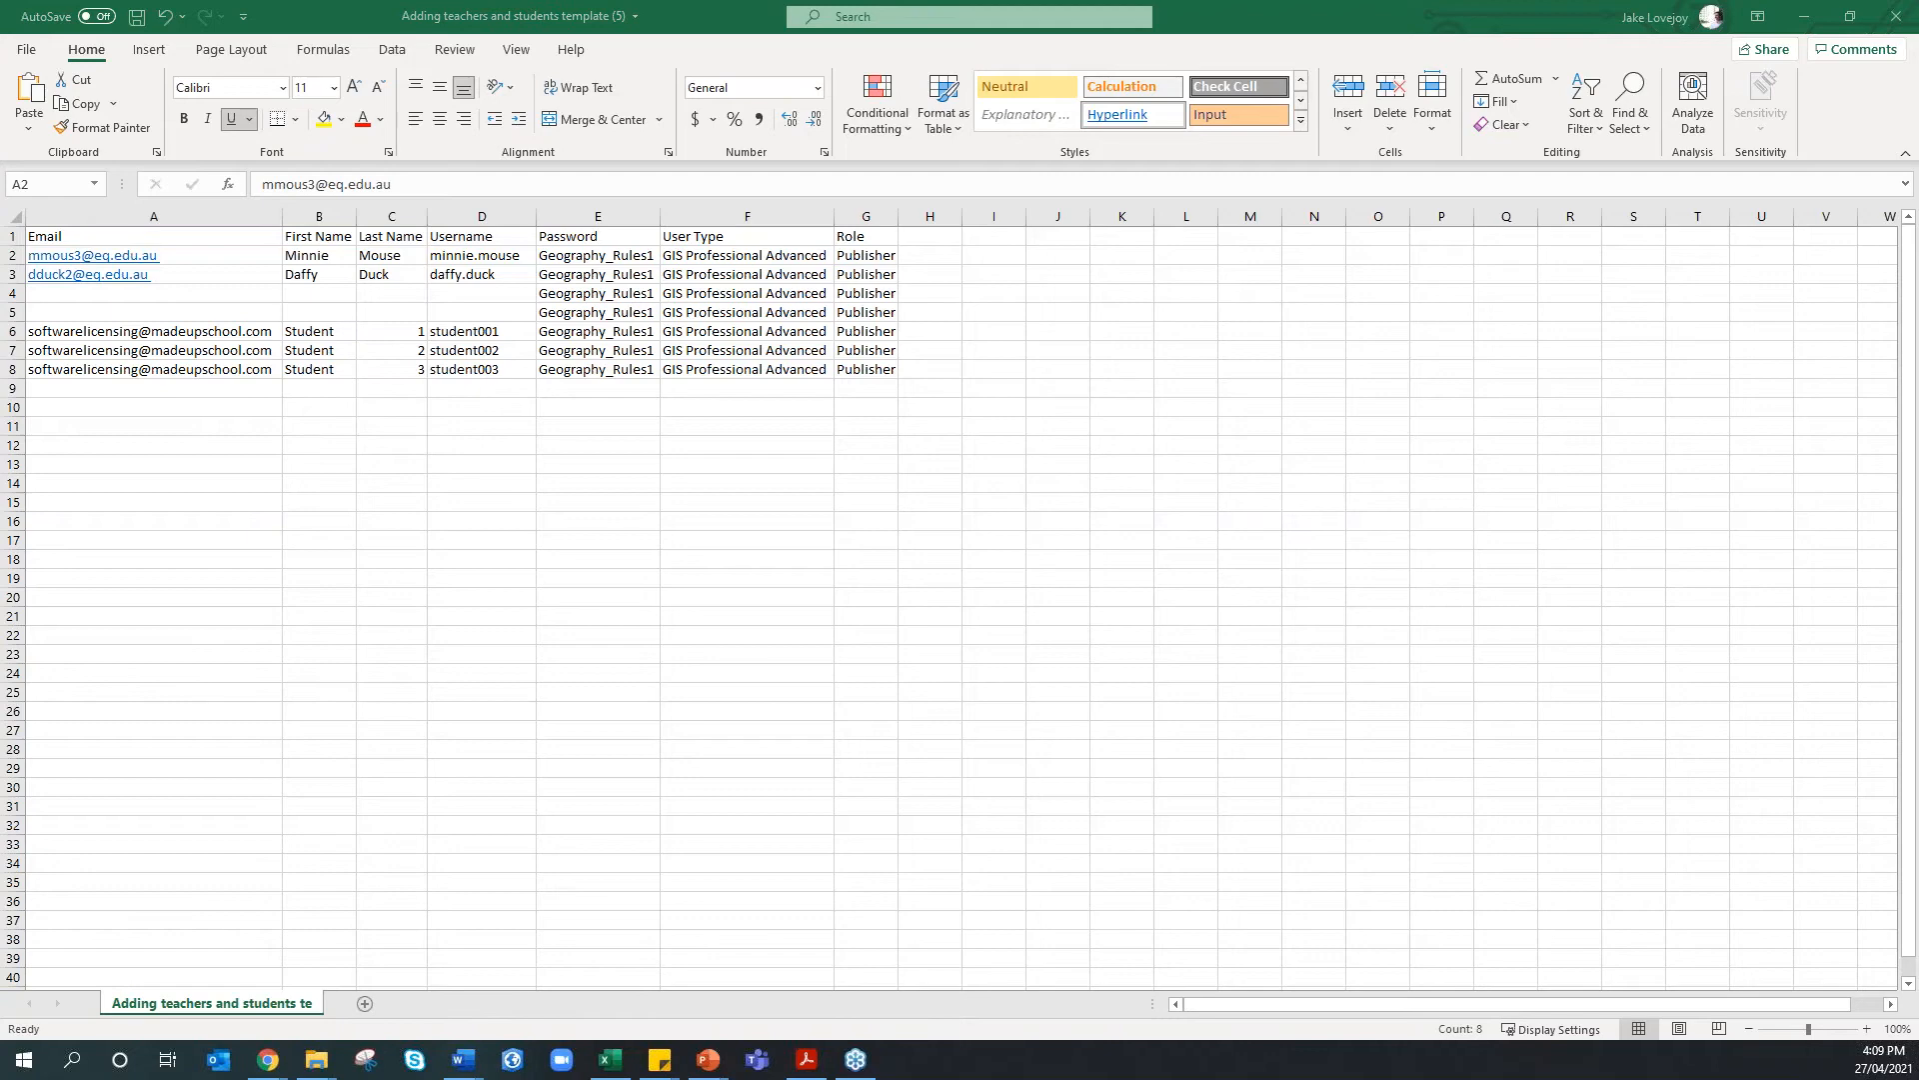
pyautogui.click(298, 346)
pyautogui.moveTo(307, 334); pyautogui.dragTo(470, 366)
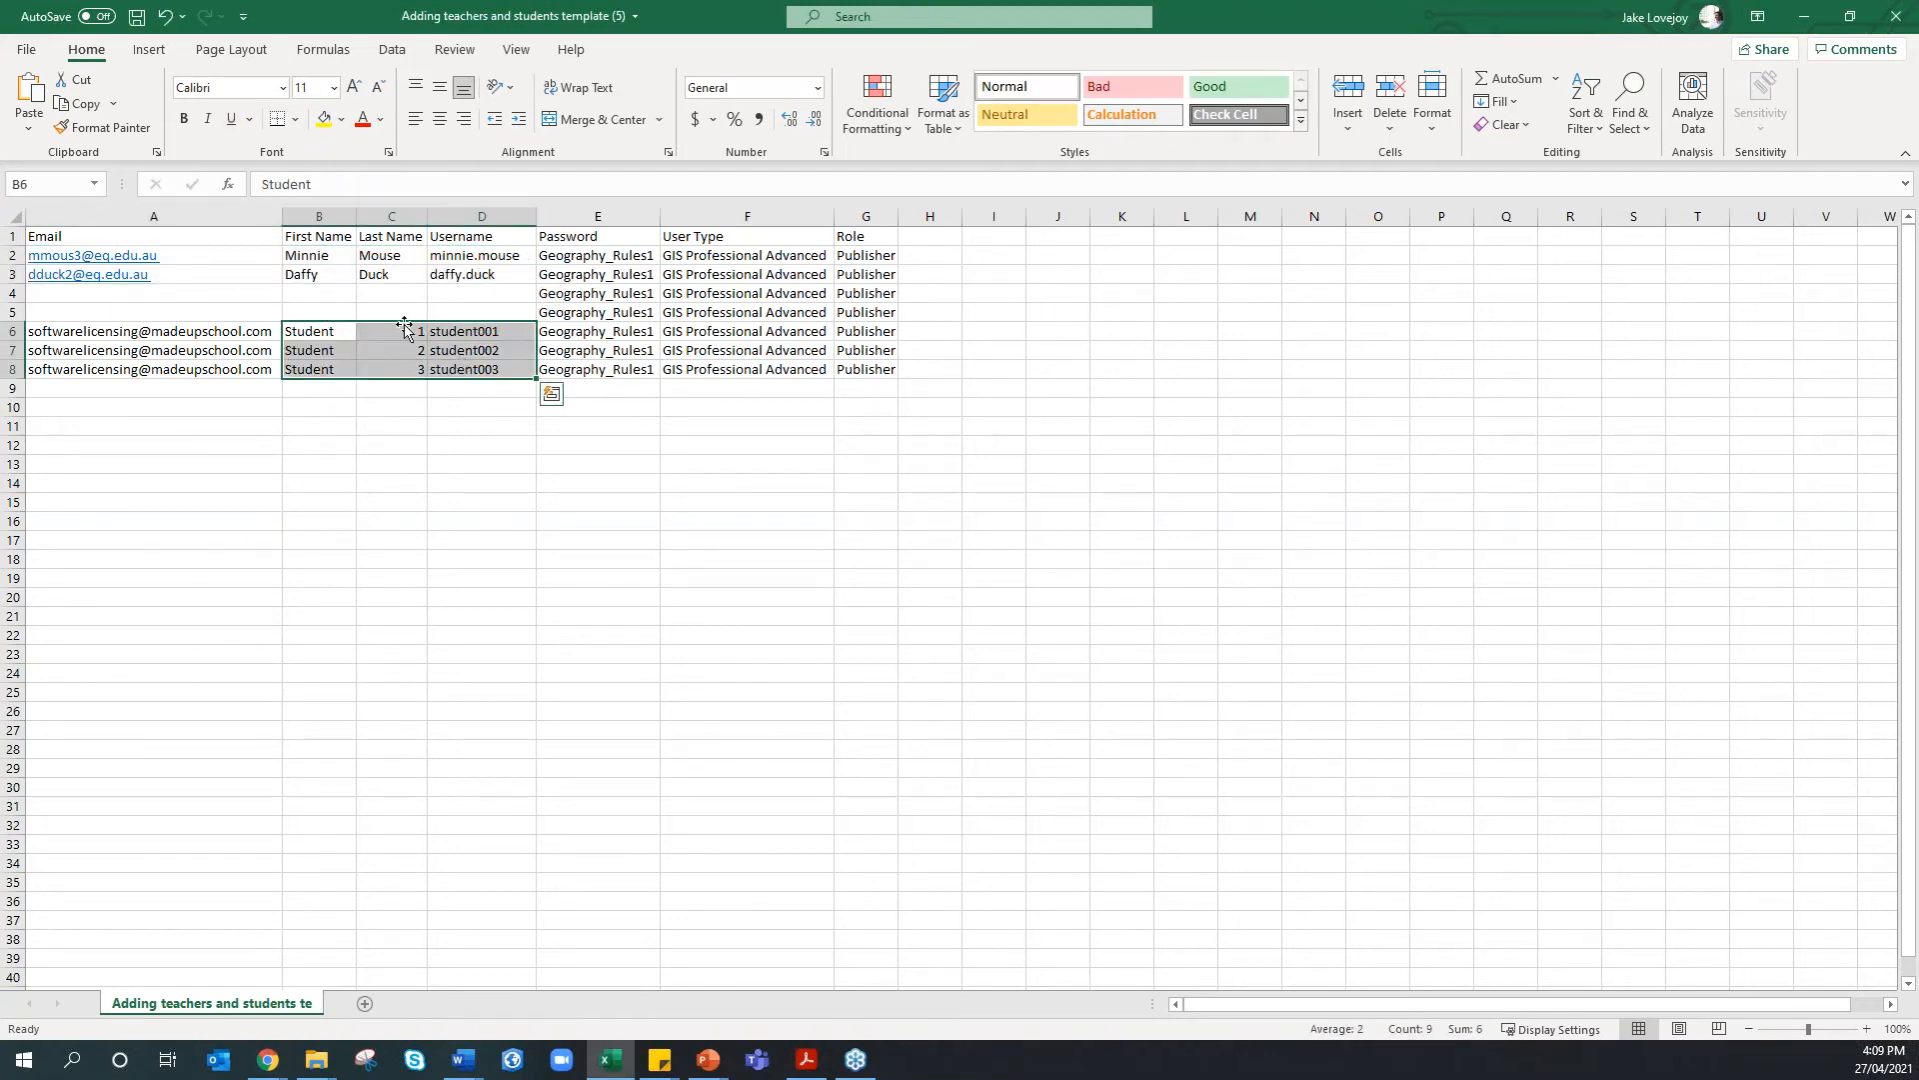
pyautogui.click(449, 350)
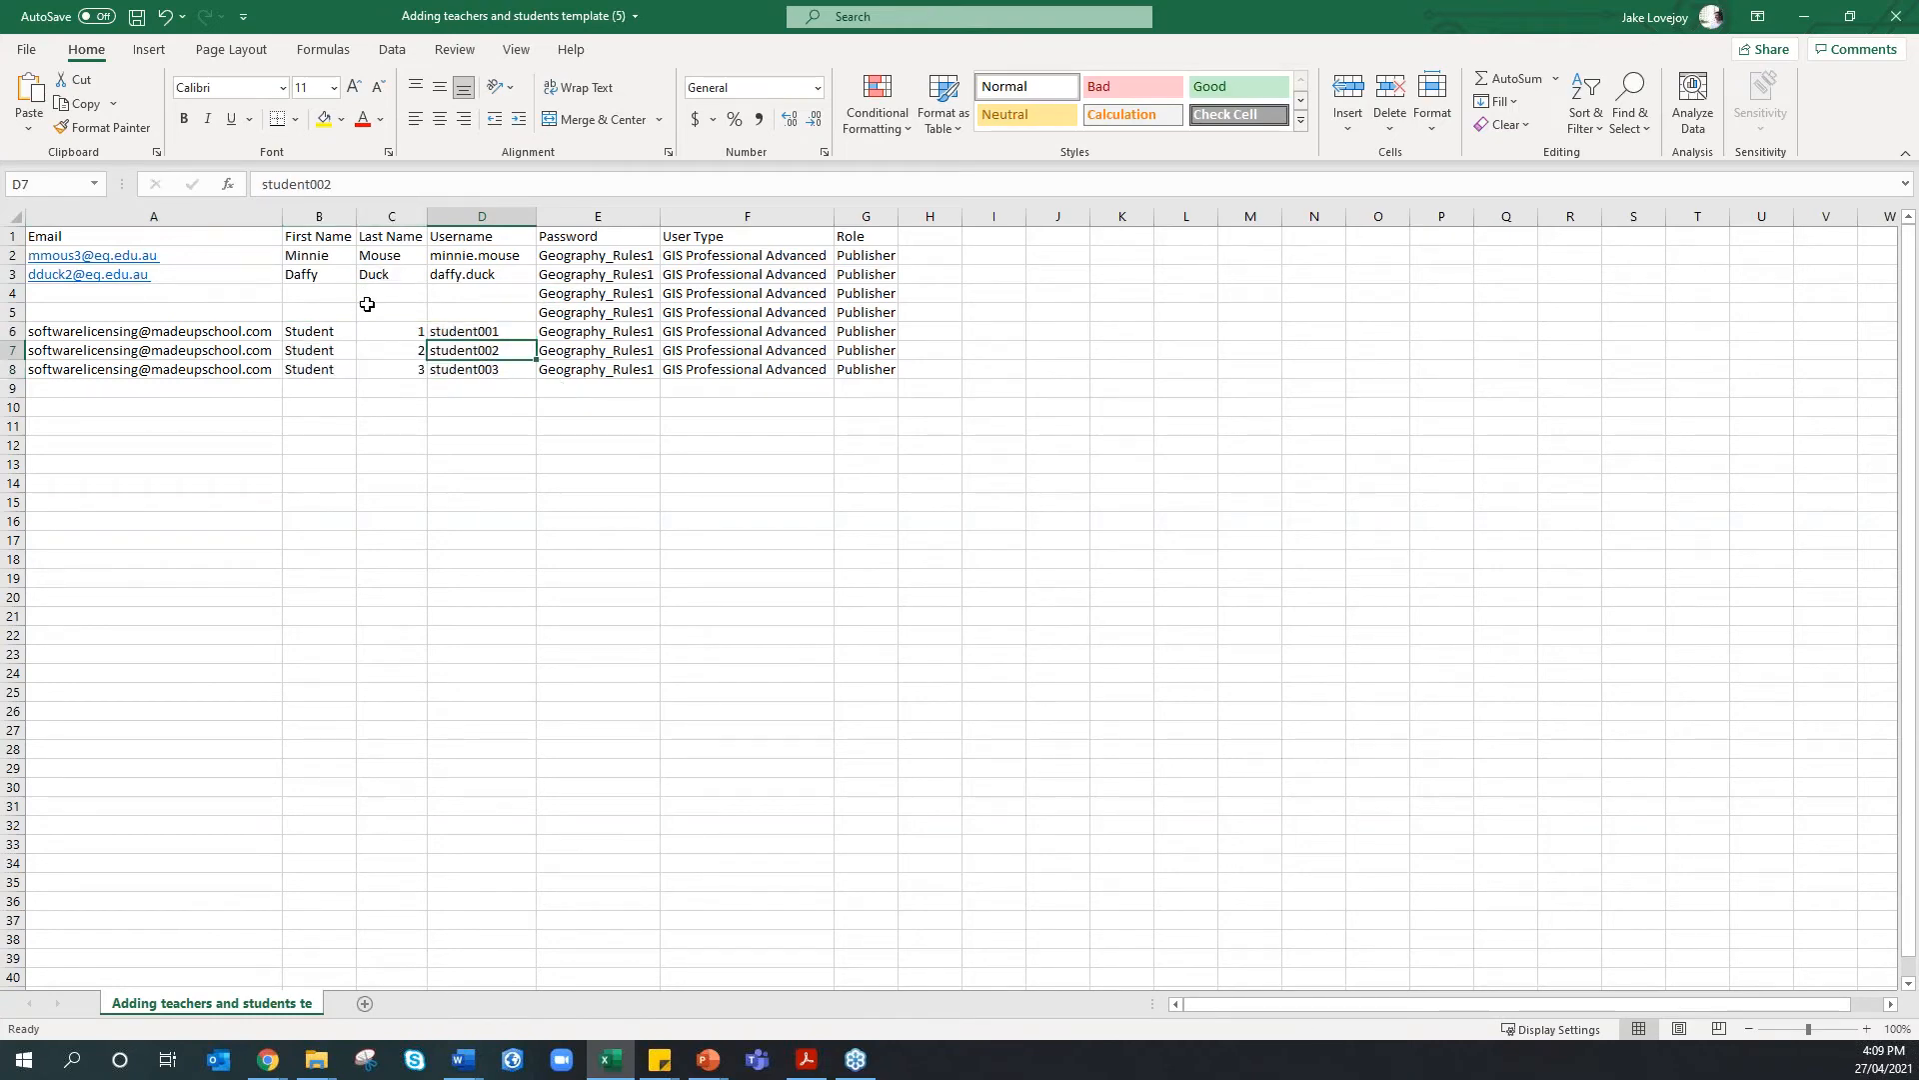
pyautogui.moveTo(310, 257); pyautogui.dragTo(462, 273)
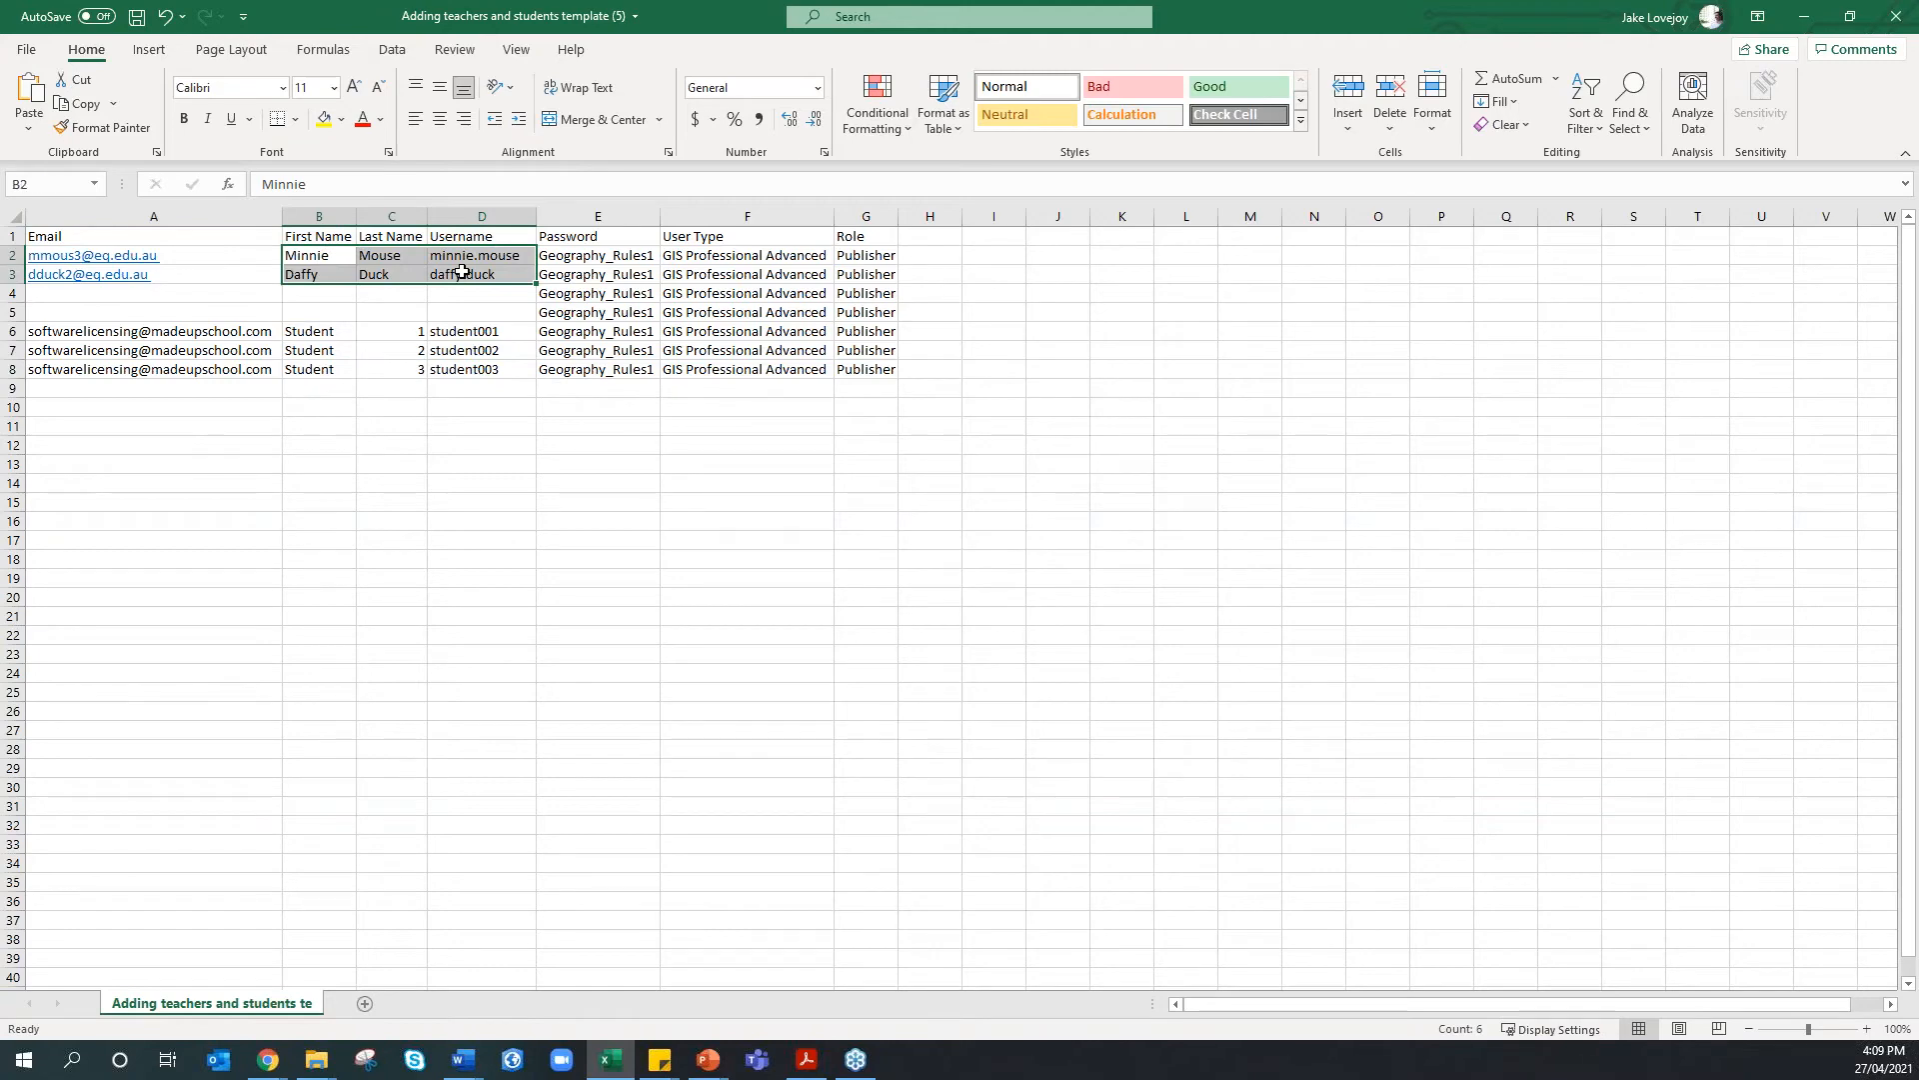
pyautogui.click(204, 333)
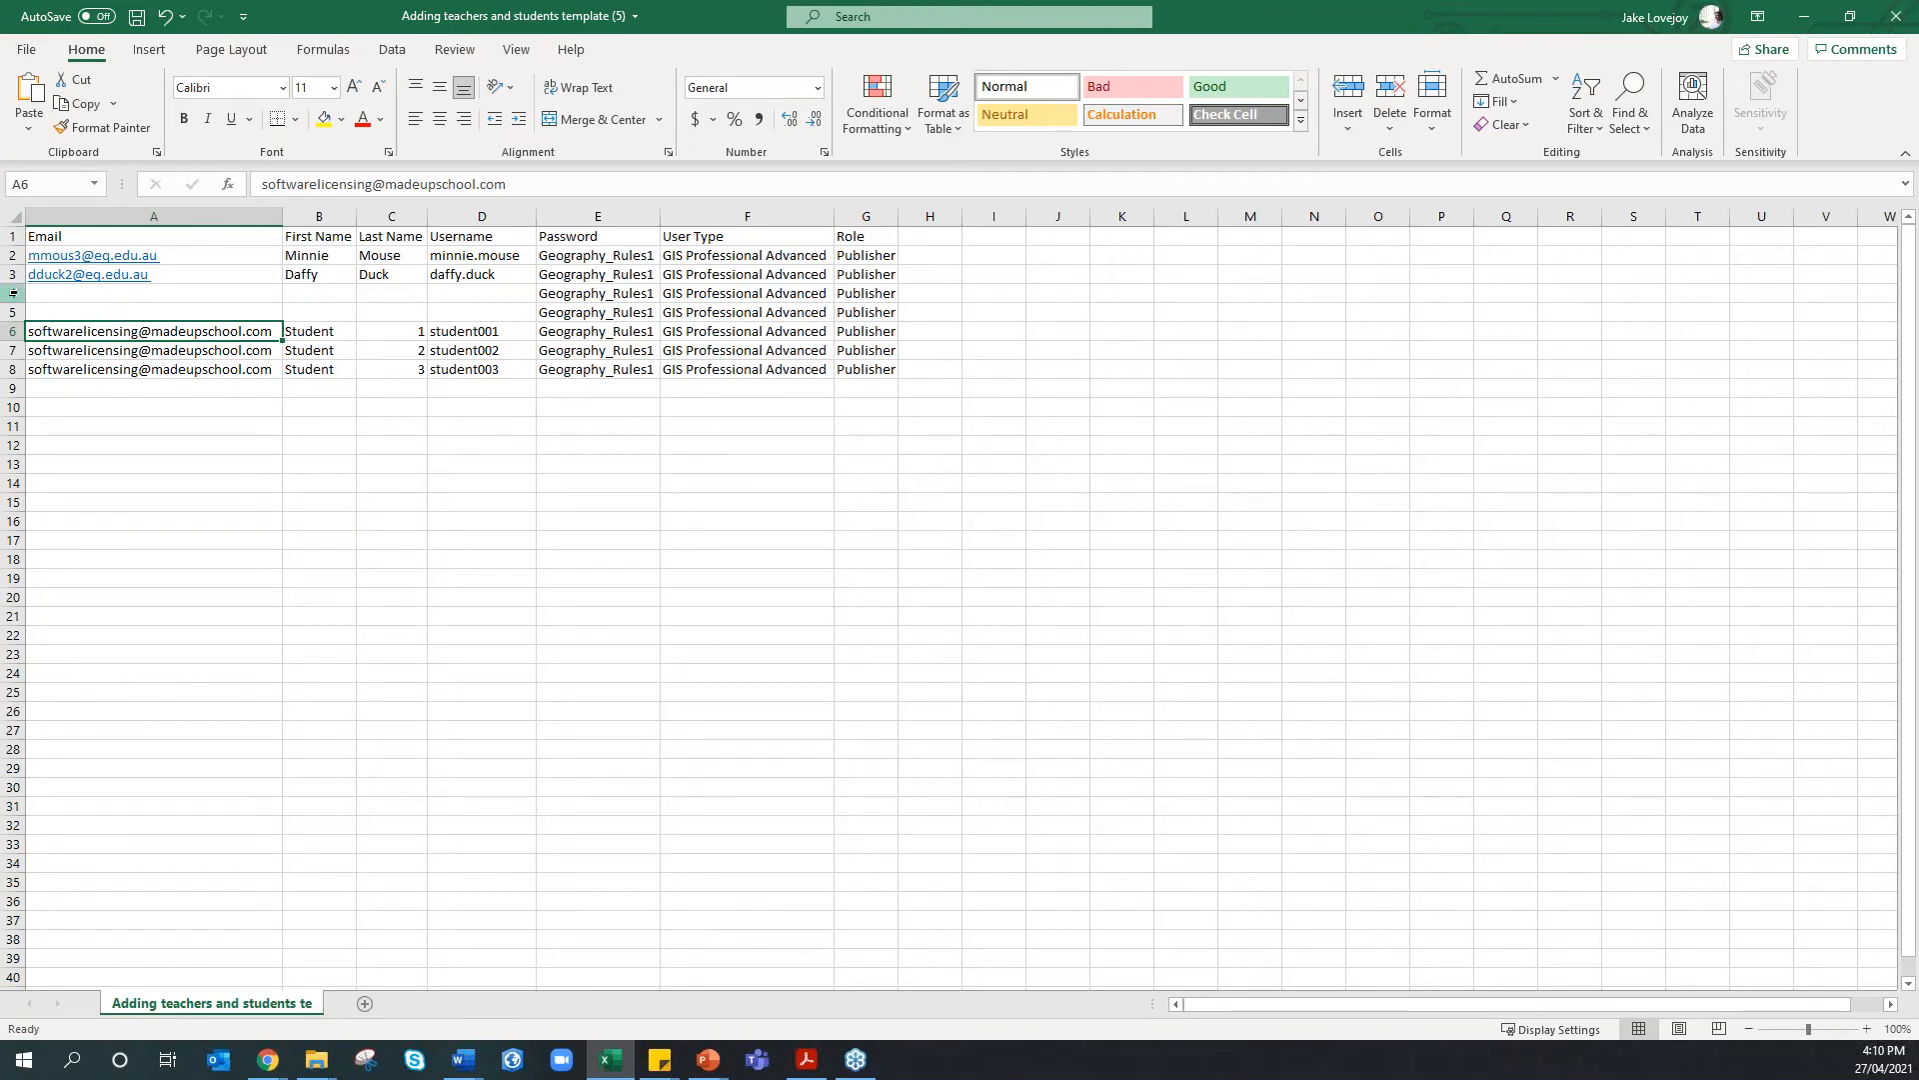
# Delete rows 4–8, leaving only the two teacher rows
pyautogui.moveTo(12, 293); pyautogui.dragTo(14, 370)
pyautogui.rightClick(14, 370)
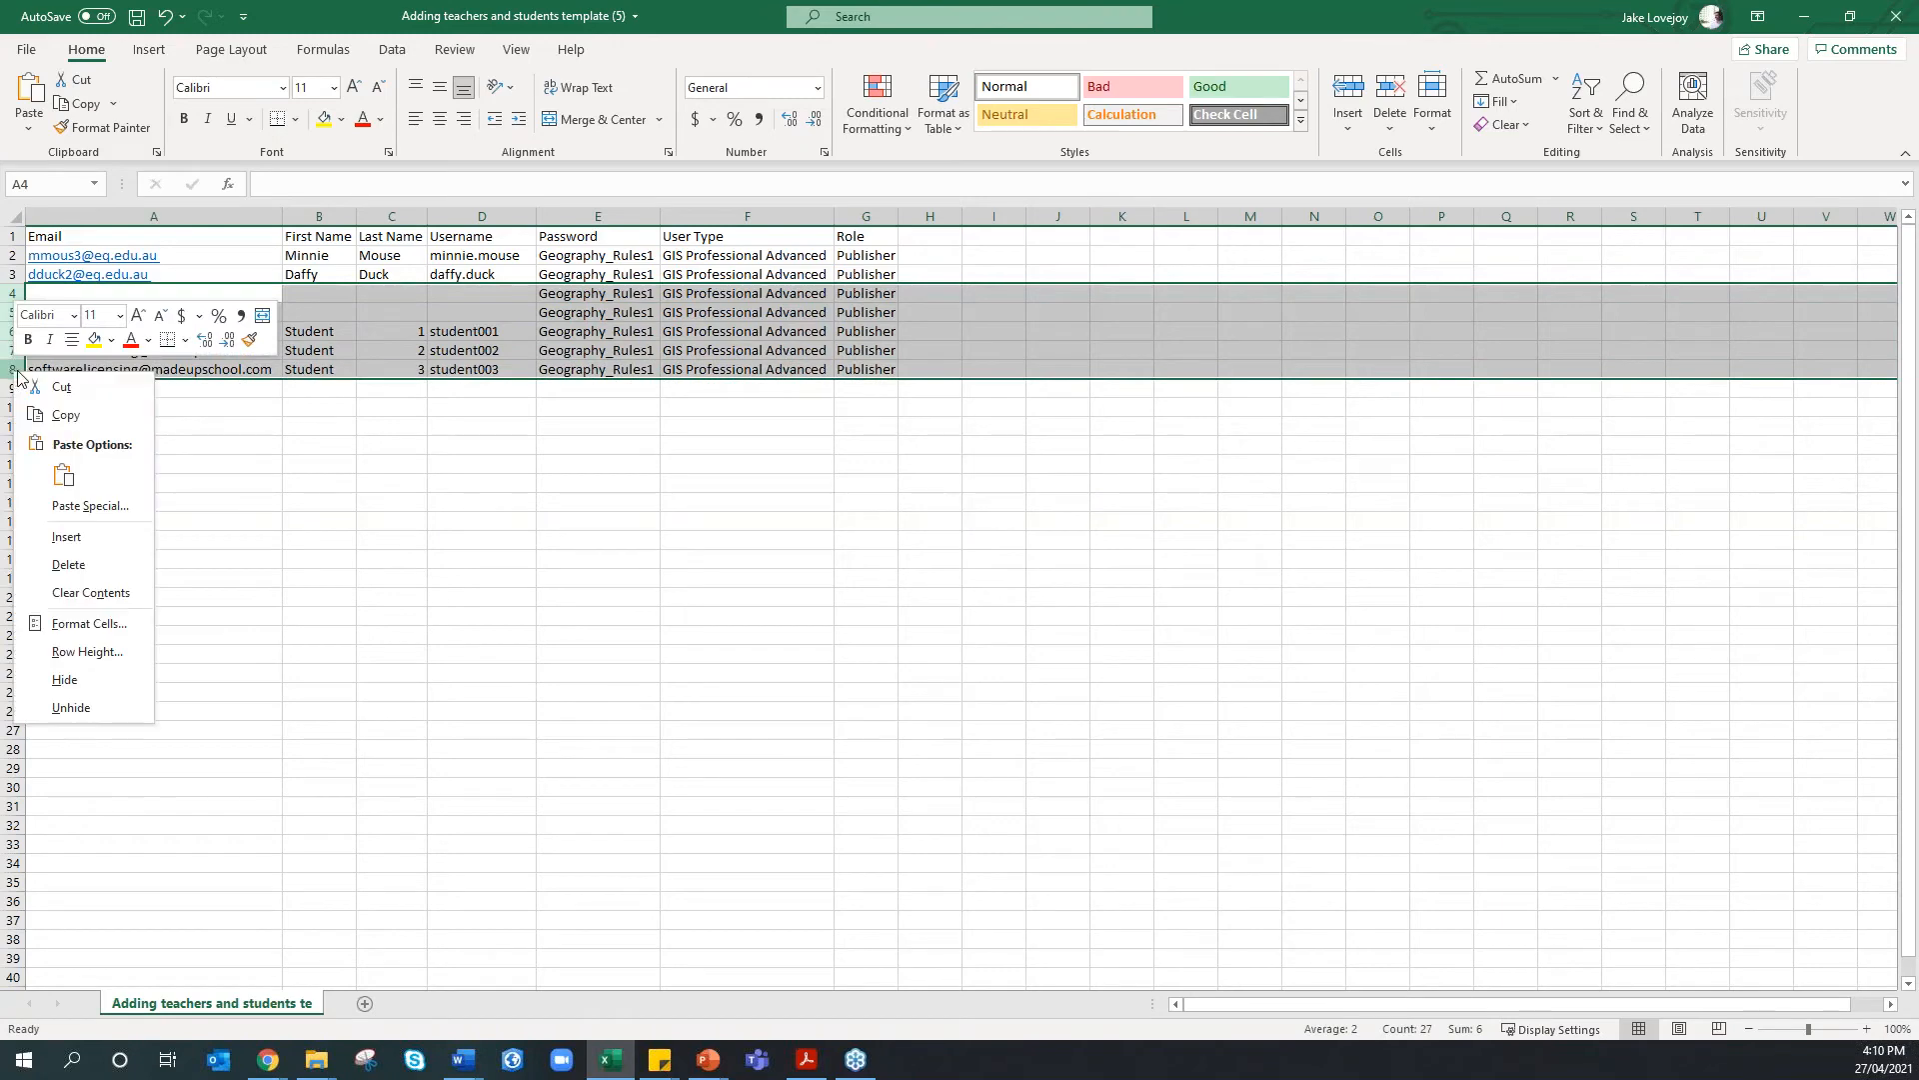
pyautogui.click(68, 564)
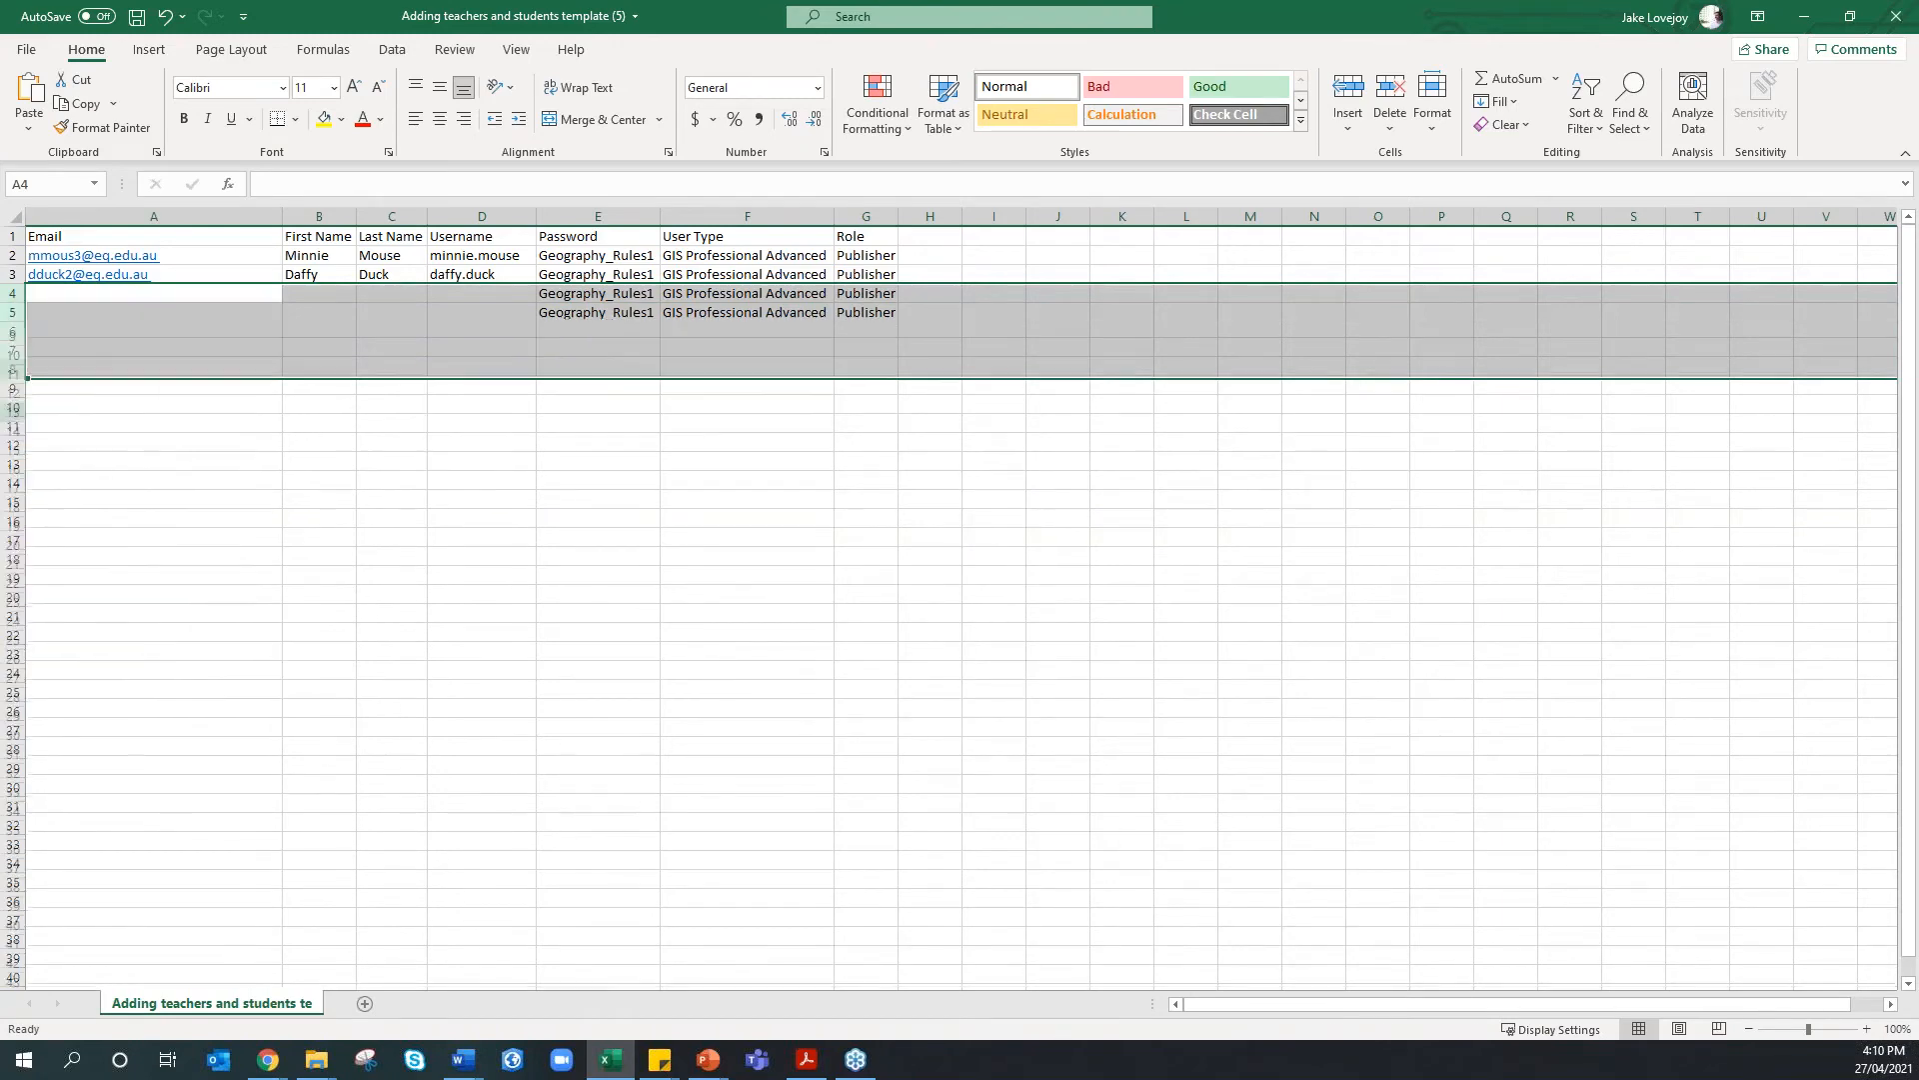
pyautogui.click(223, 479)
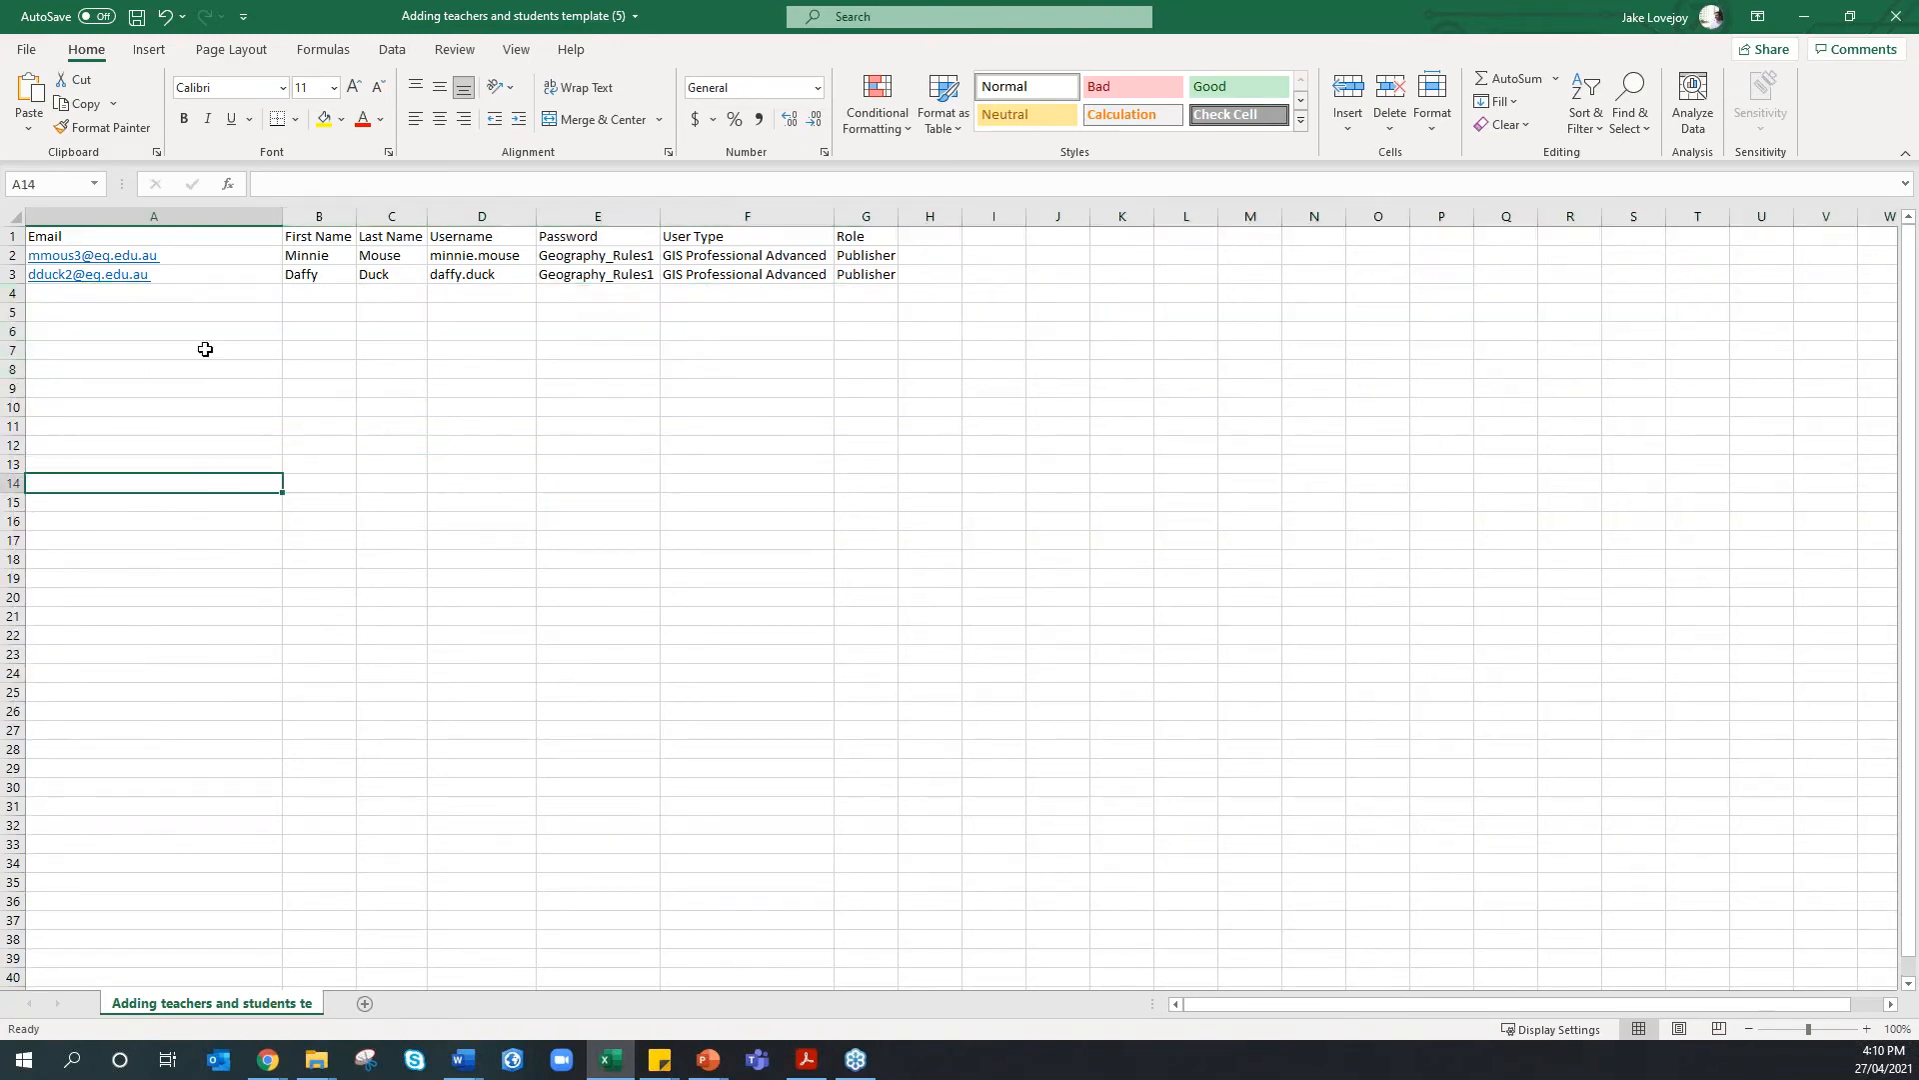
# Save the sheet to OneDrive as a CSV named 'TEST TEST TEST TEST TEST'
pyautogui.click(27, 50)
pyautogui.click(101, 312)
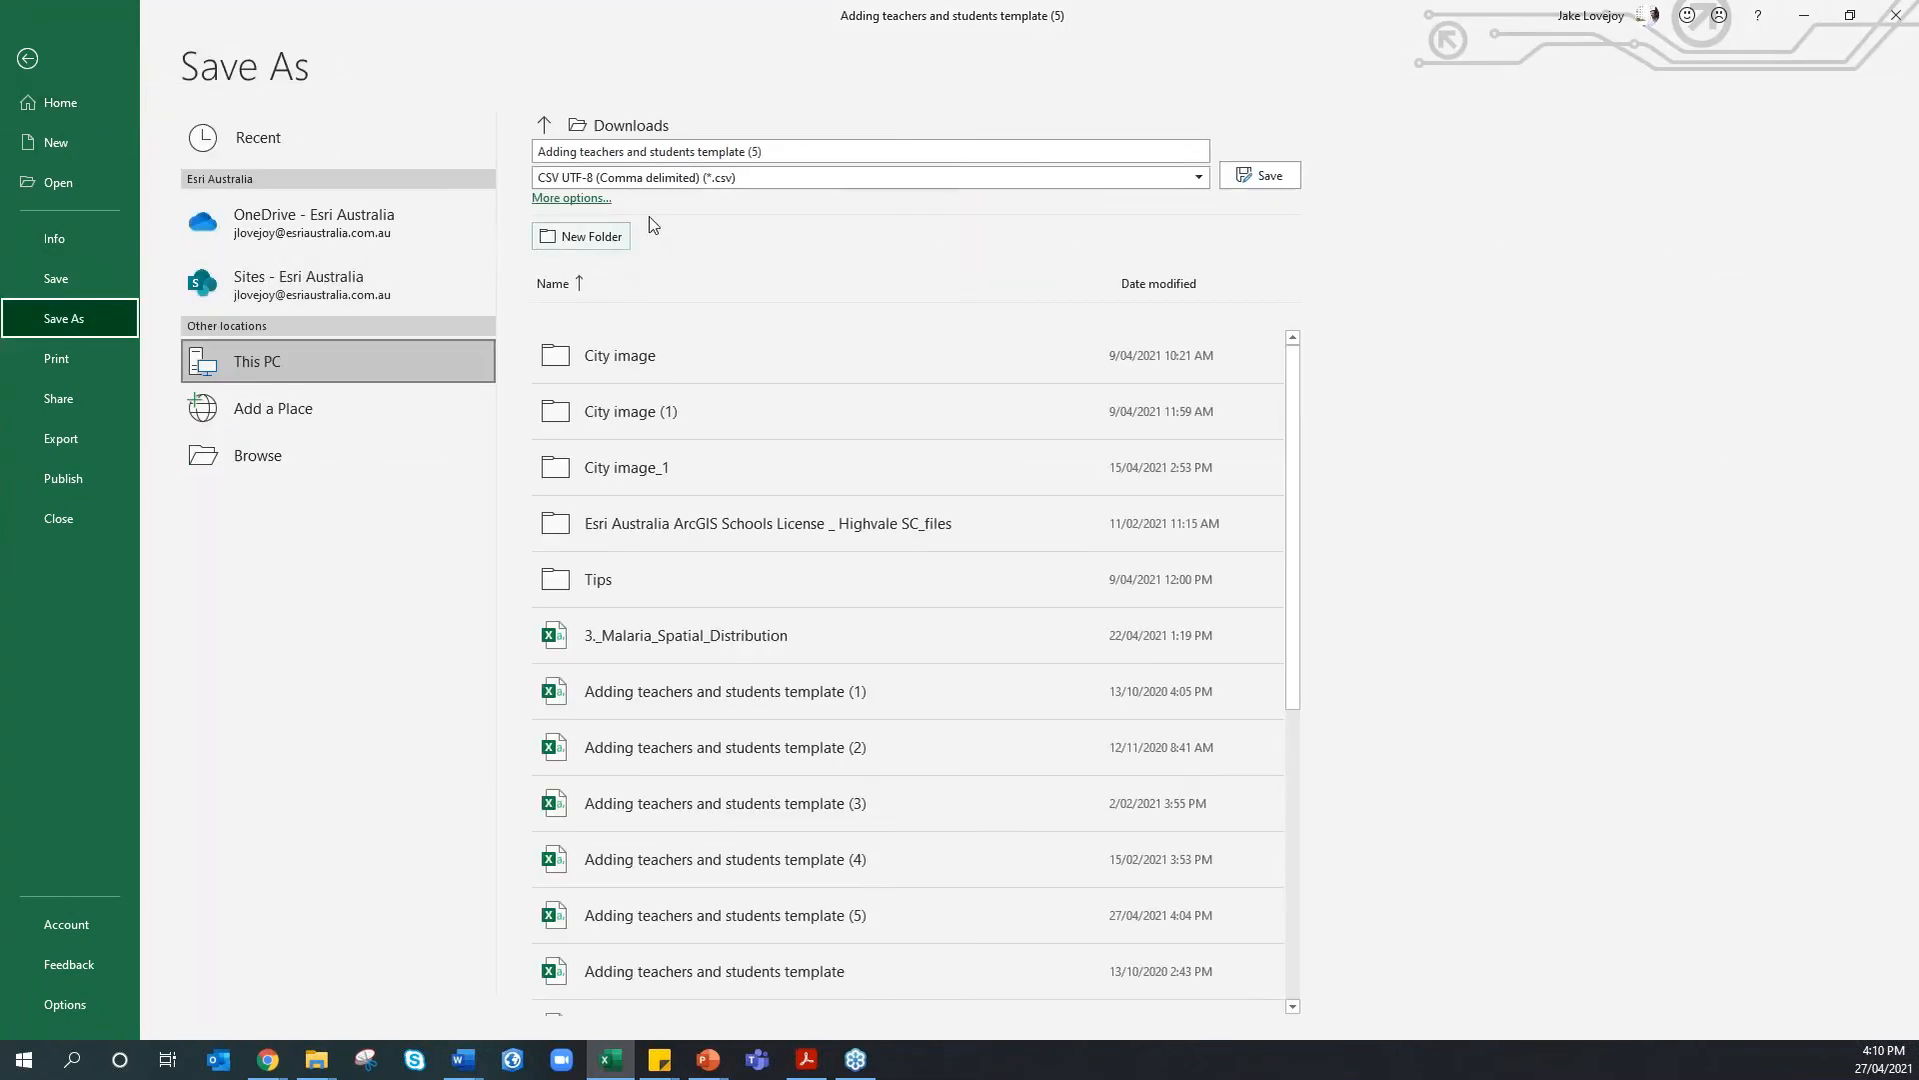
pyautogui.write('T')
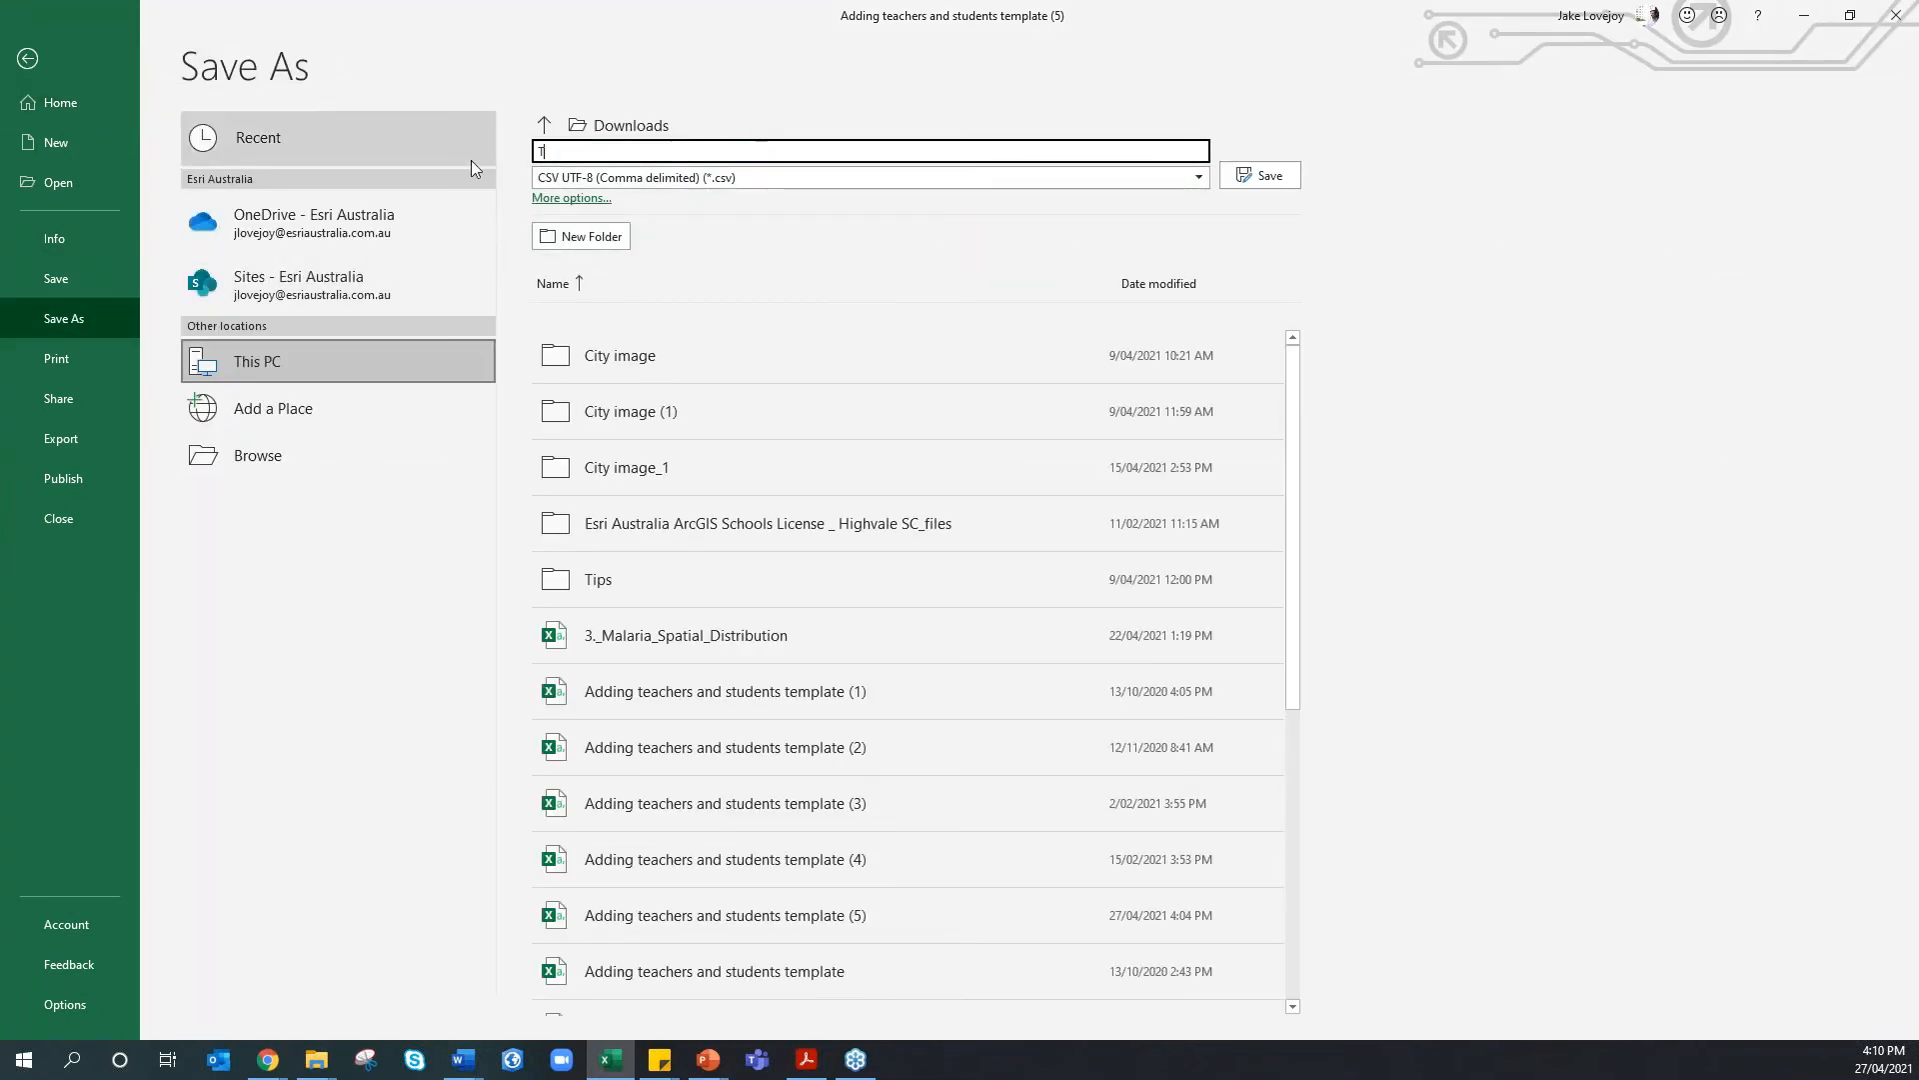
pyautogui.write('EST TEST TEST TEST T')
pyautogui.click(287, 233)
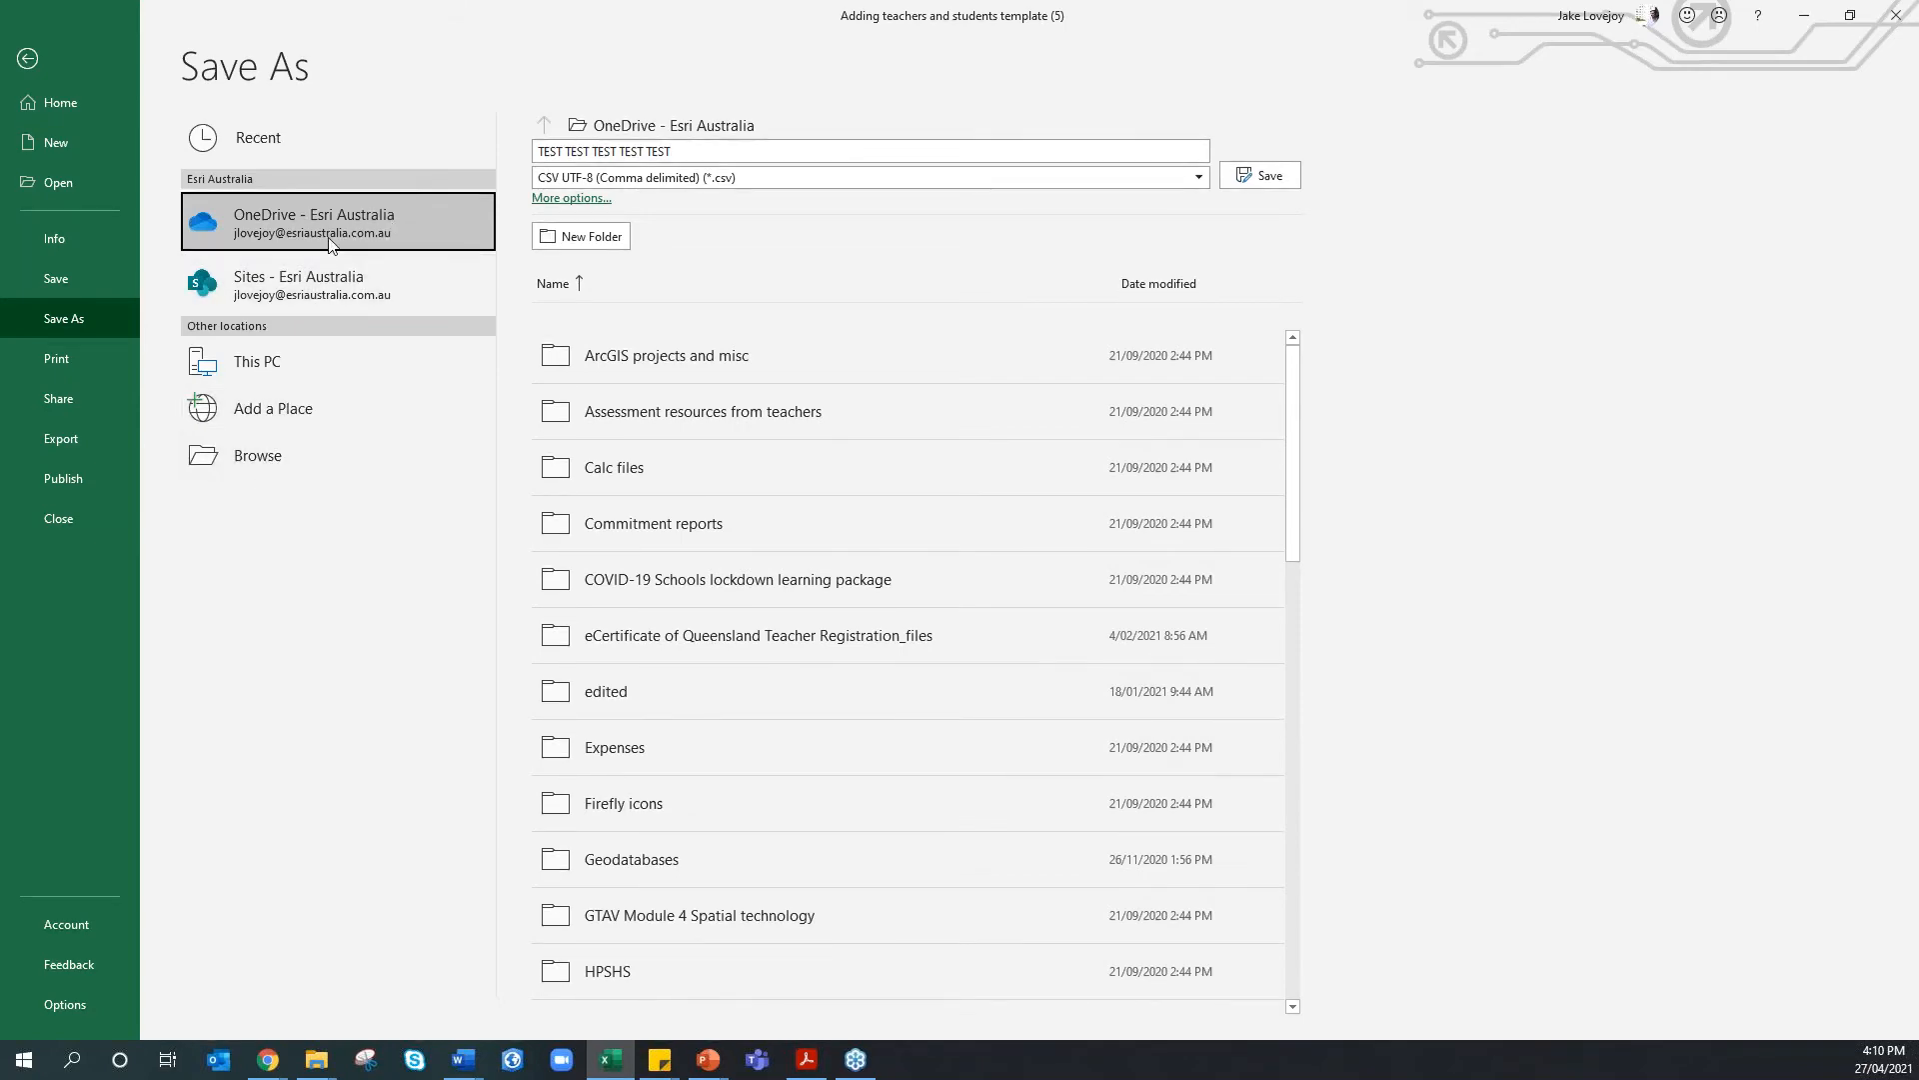
pyautogui.click(1265, 176)
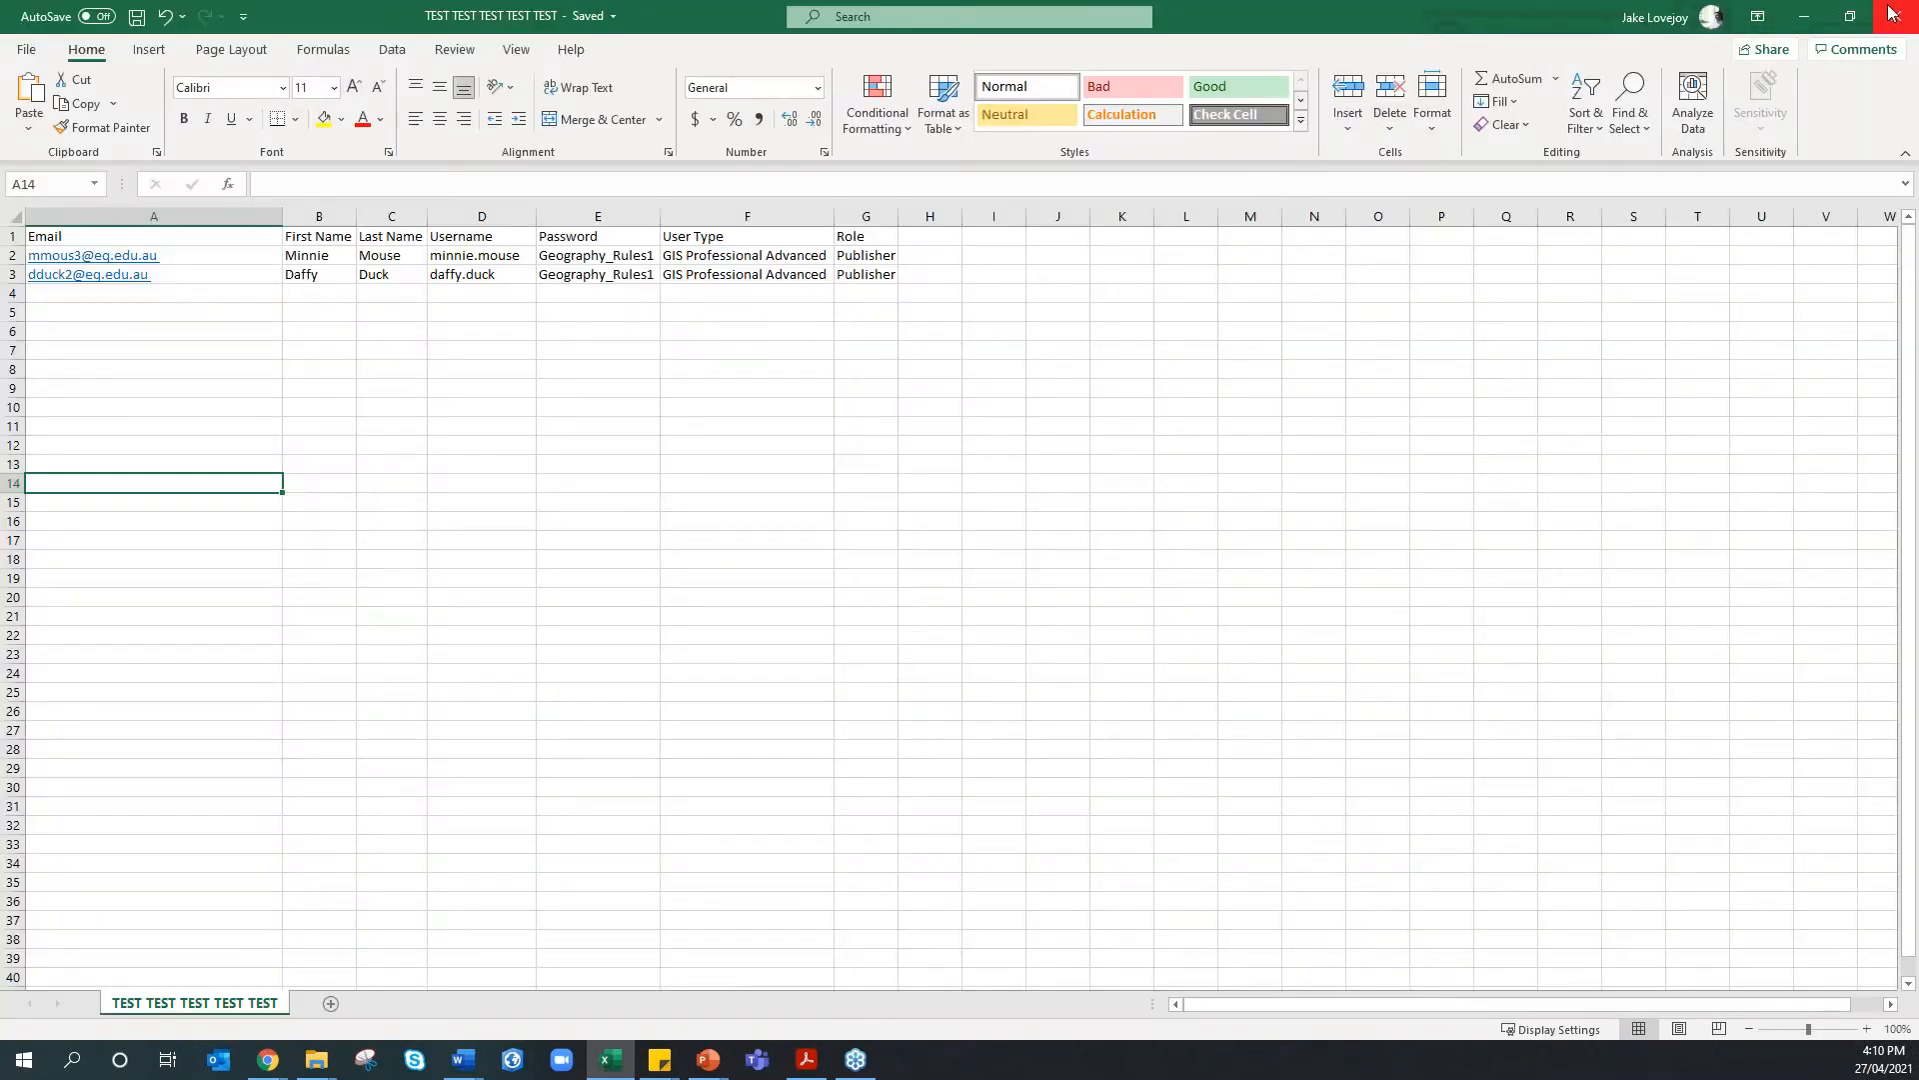
# Close Excel and open the GIS for Schools organization's Members tab listing 17 members
pyautogui.click(1892, 13)
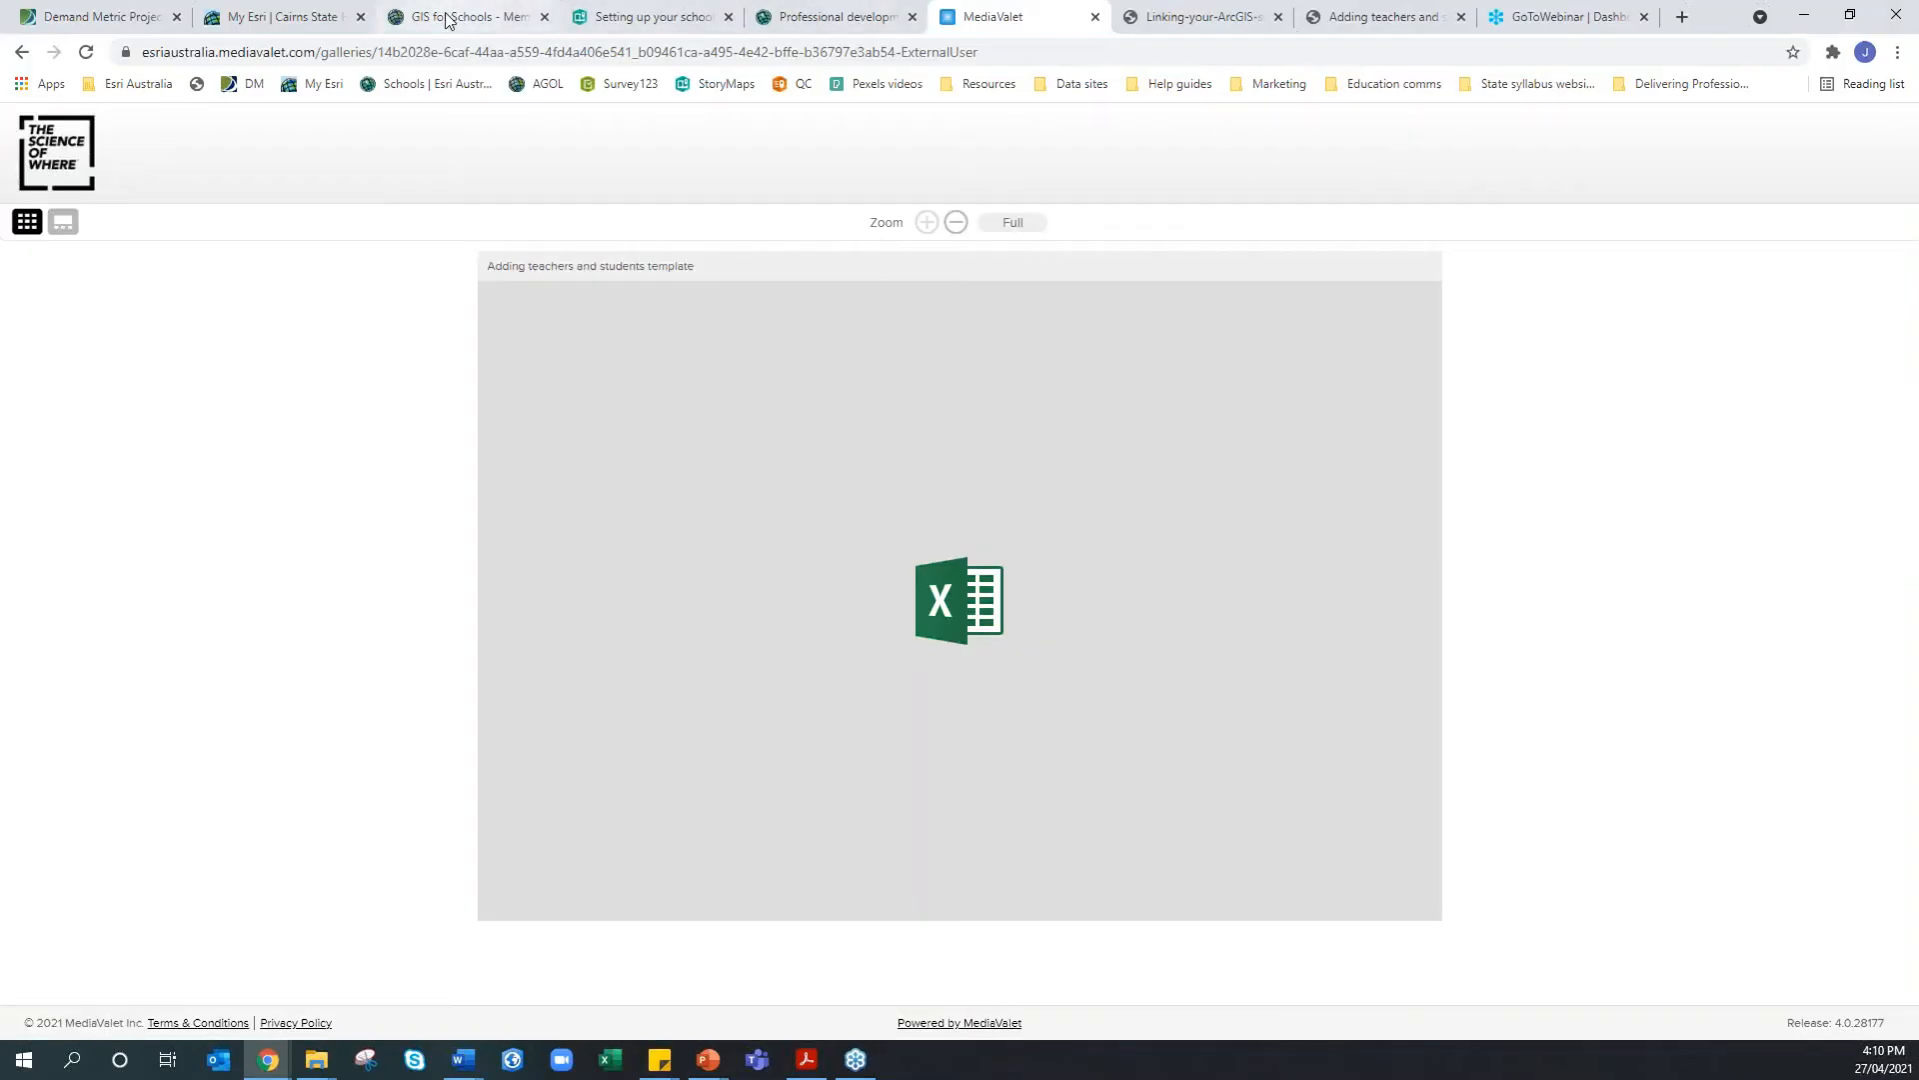
pyautogui.click(447, 20)
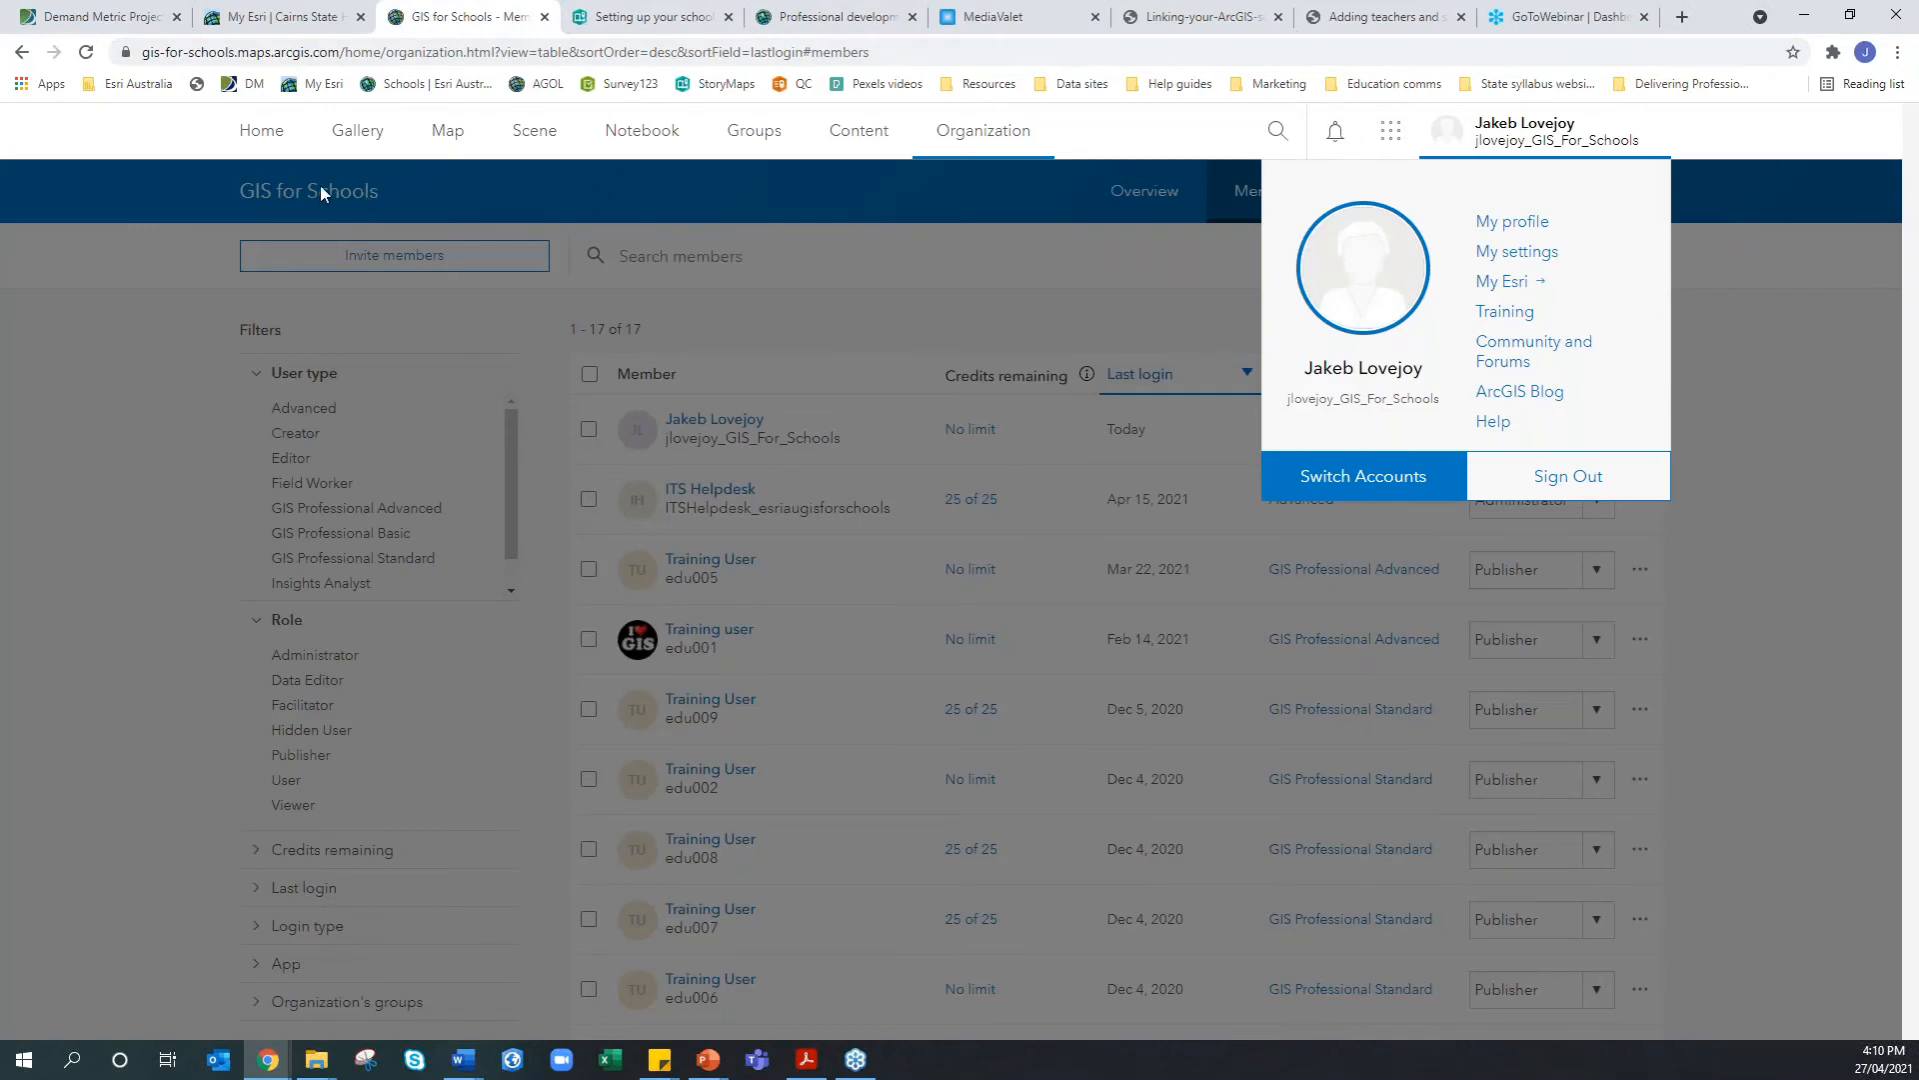
pyautogui.click(226, 183)
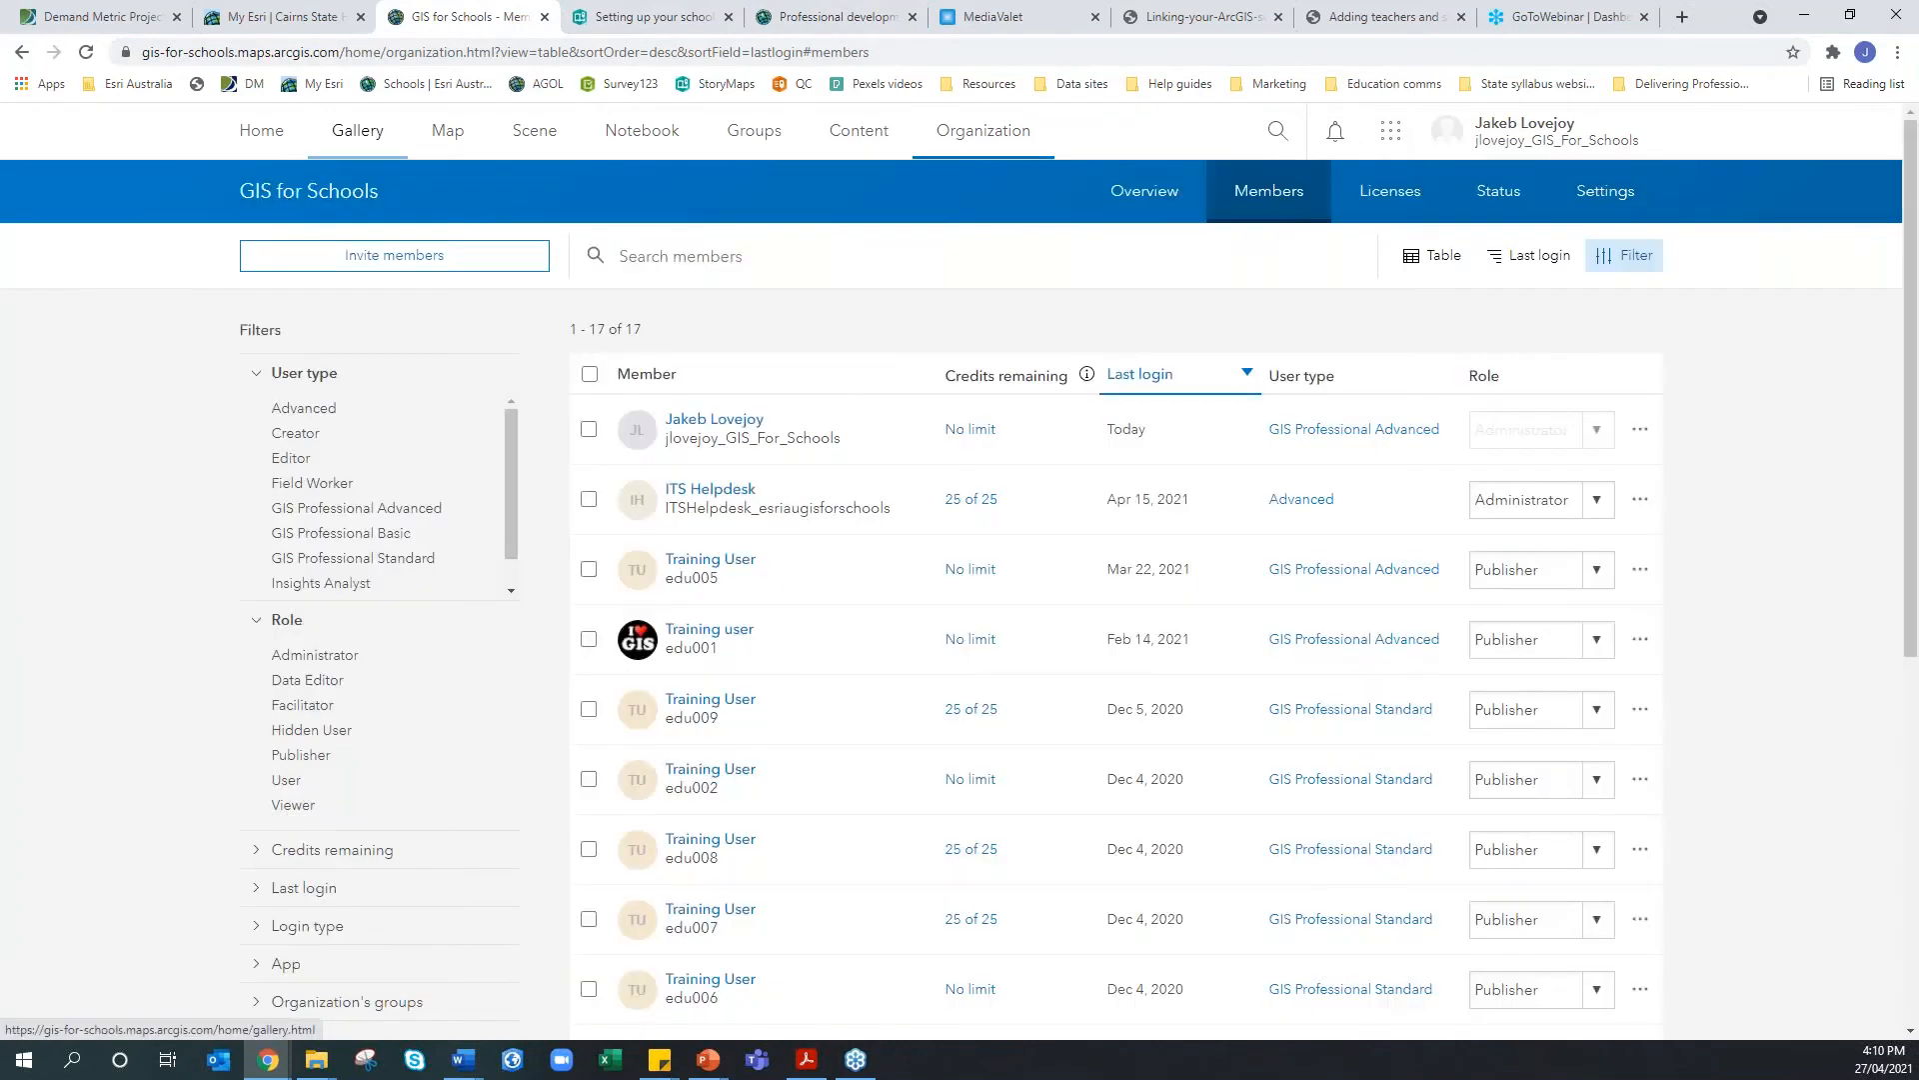
pyautogui.click(267, 147)
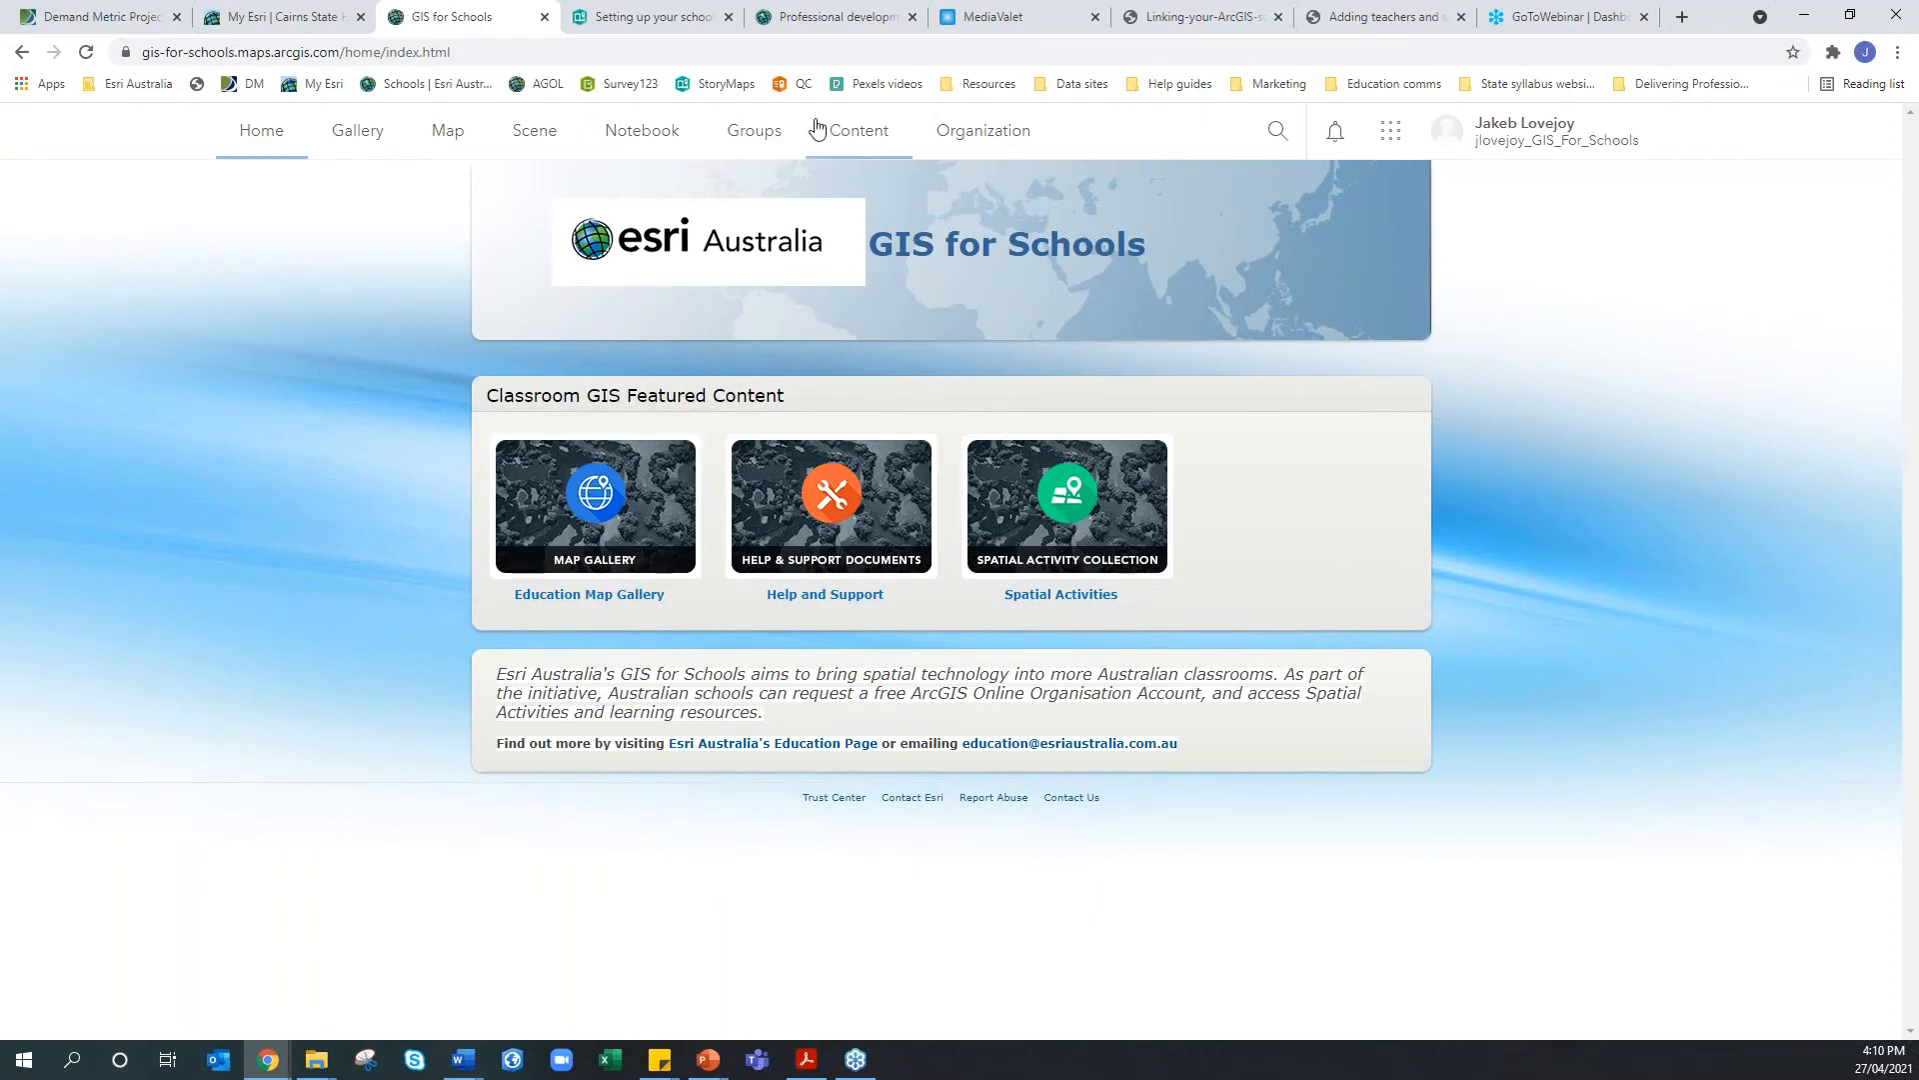
pyautogui.click(969, 141)
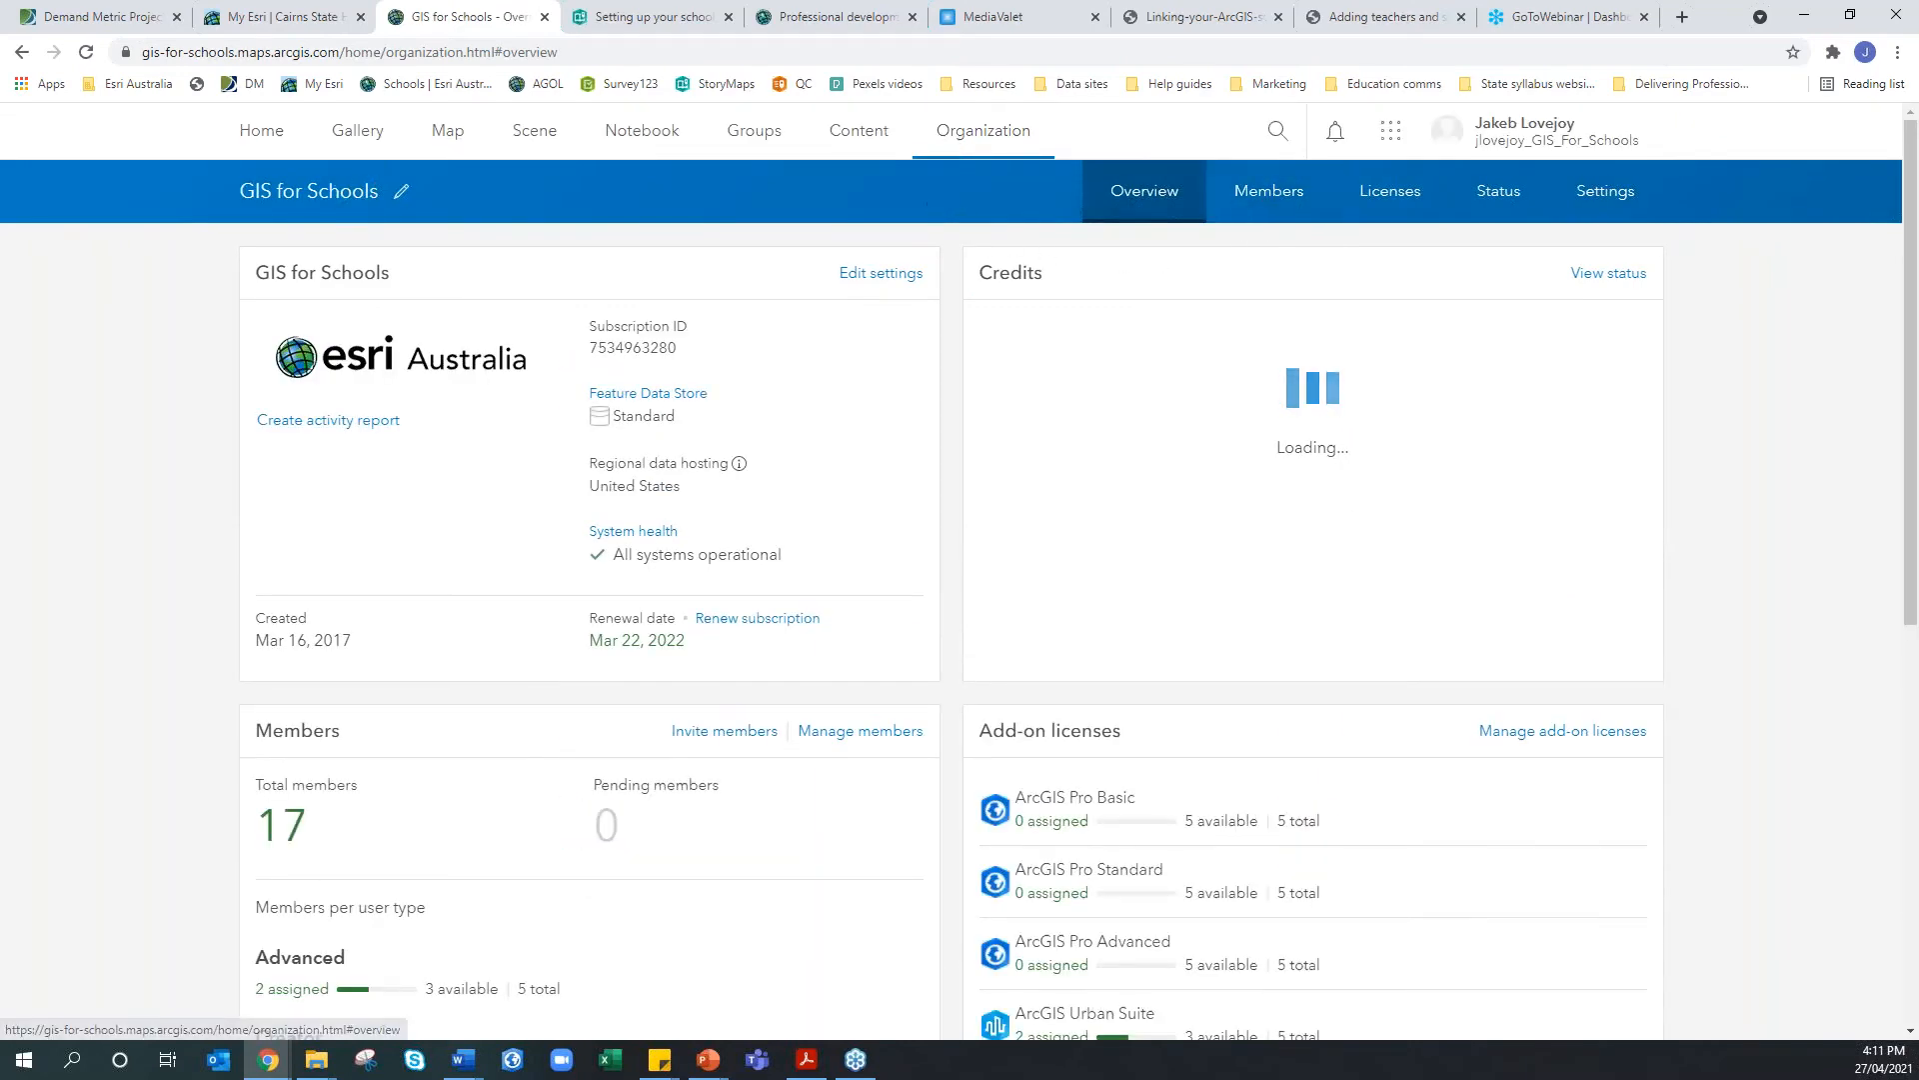
pyautogui.click(1256, 183)
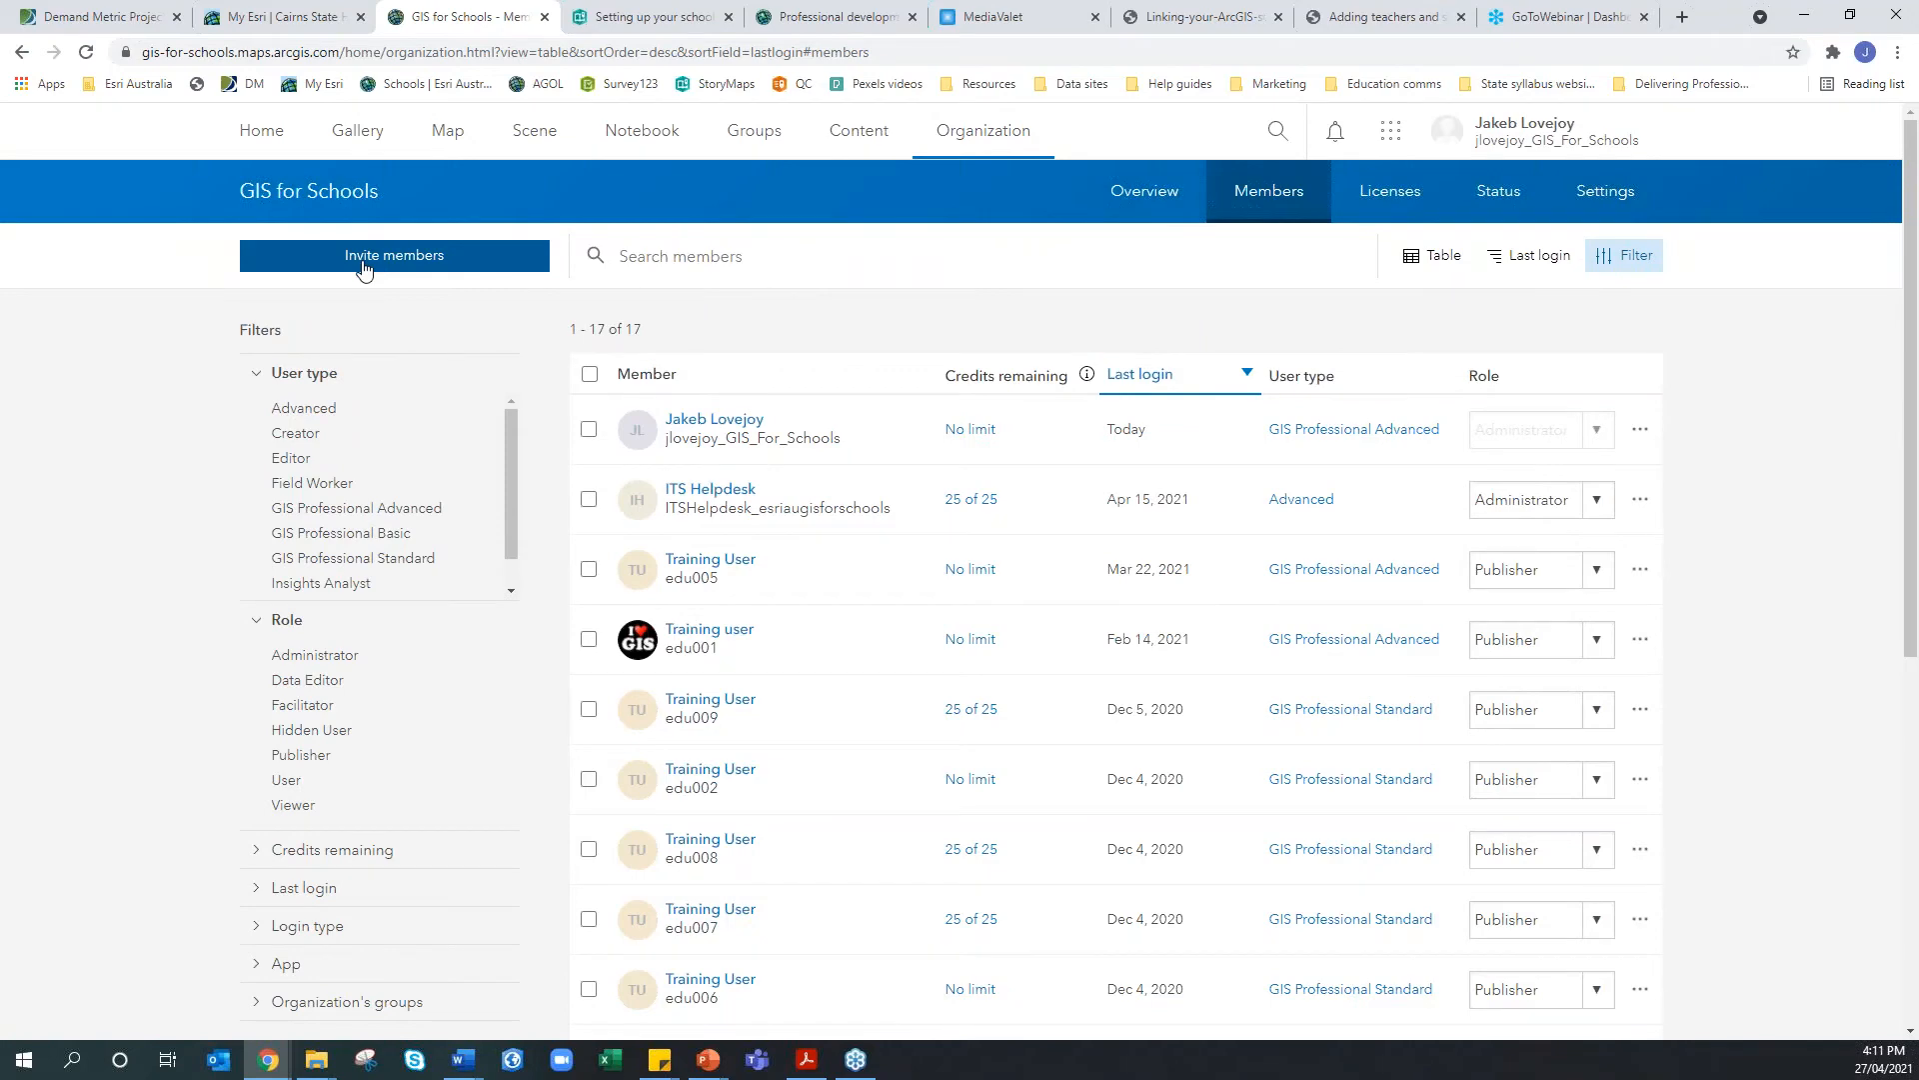
# Start Invite members with 'Add members and notify them via email' and continue to Compile member list
pyautogui.click(364, 268)
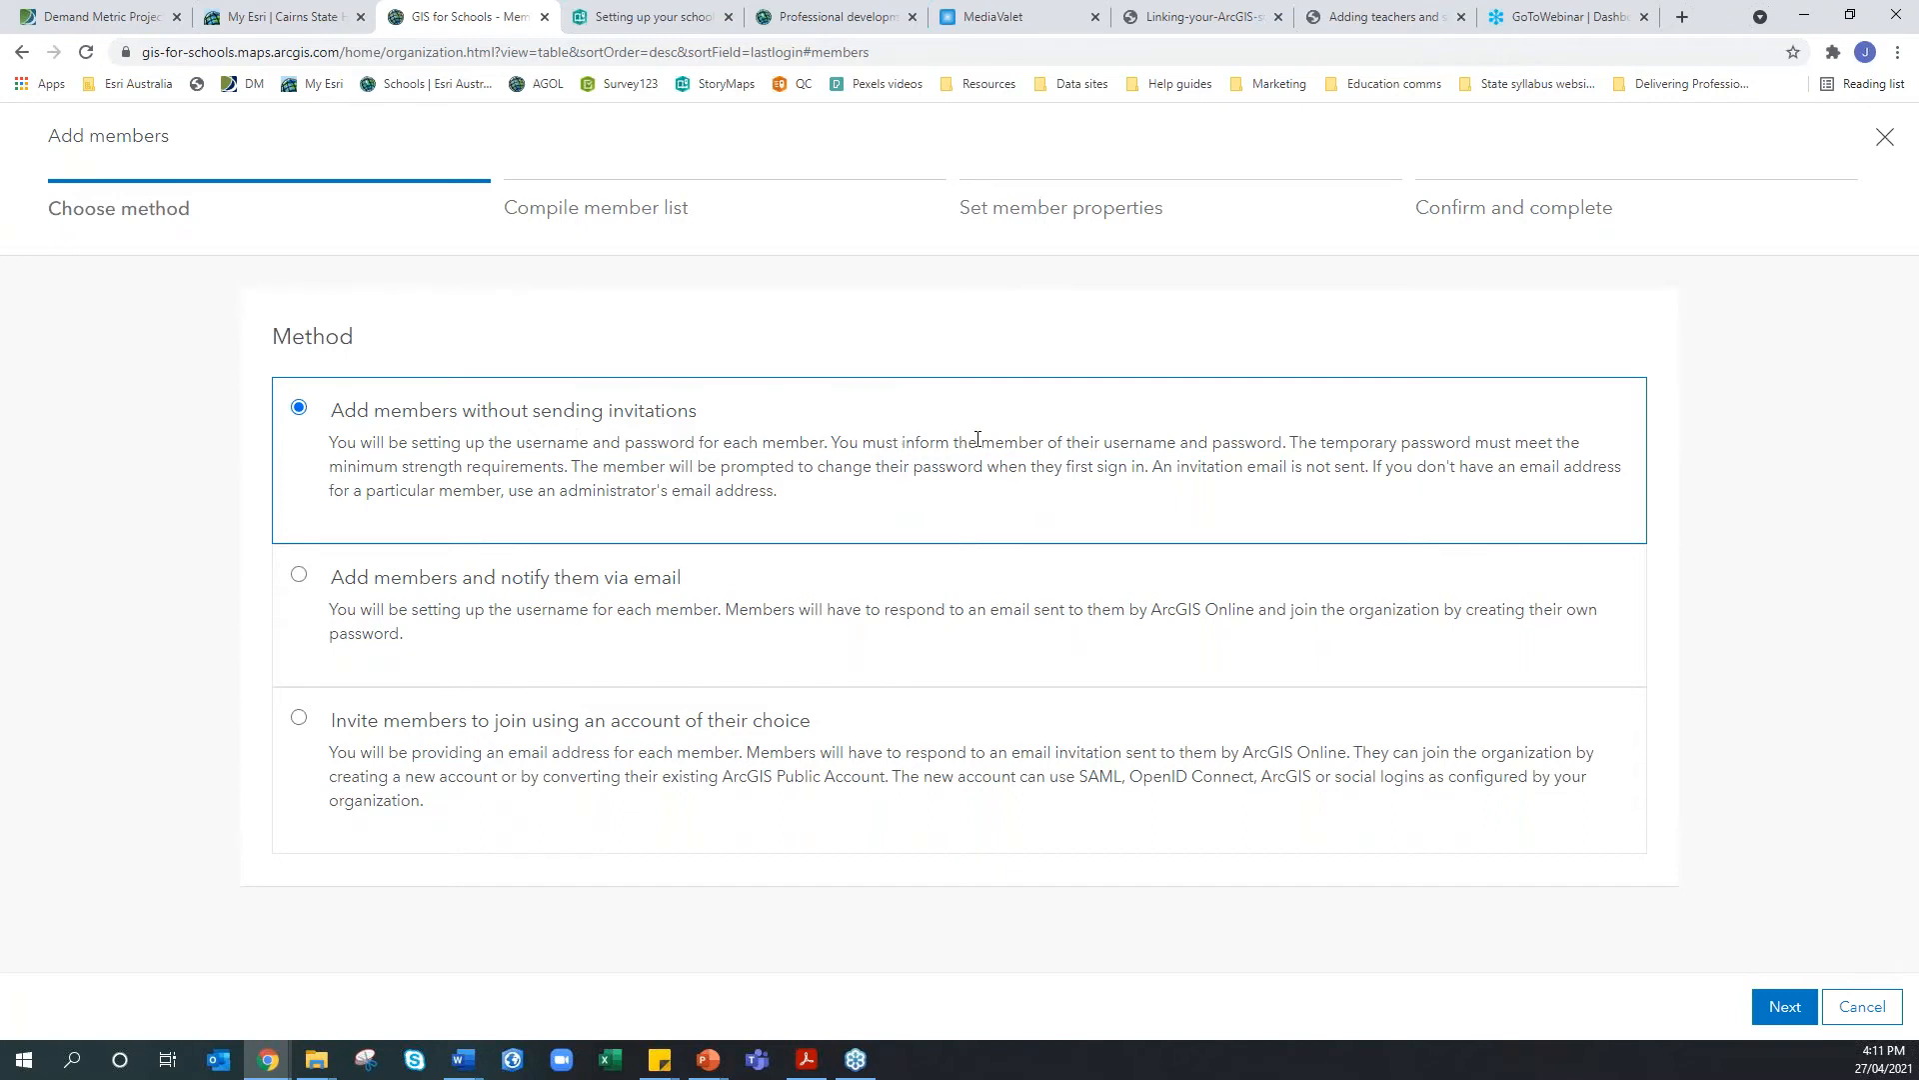
pyautogui.moveTo(911, 441); pyautogui.dragTo(1287, 442)
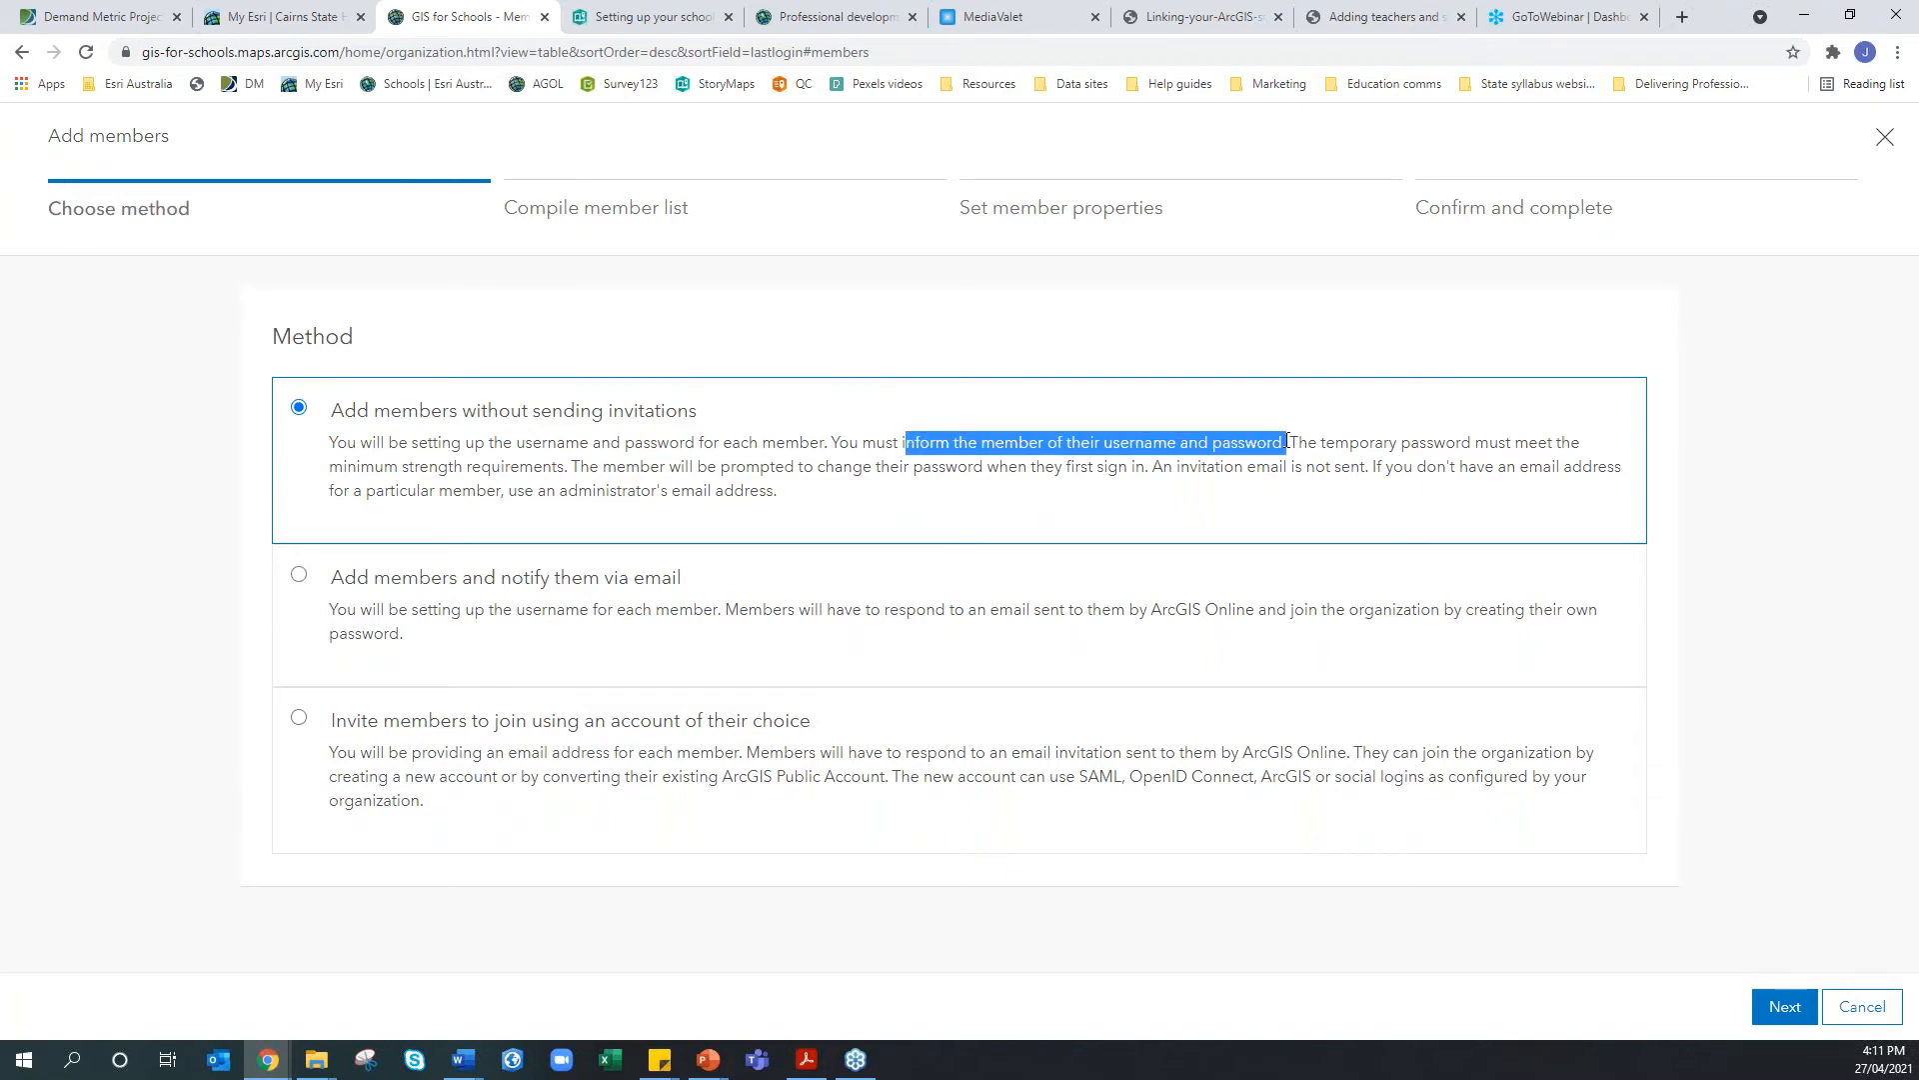
pyautogui.click(1287, 442)
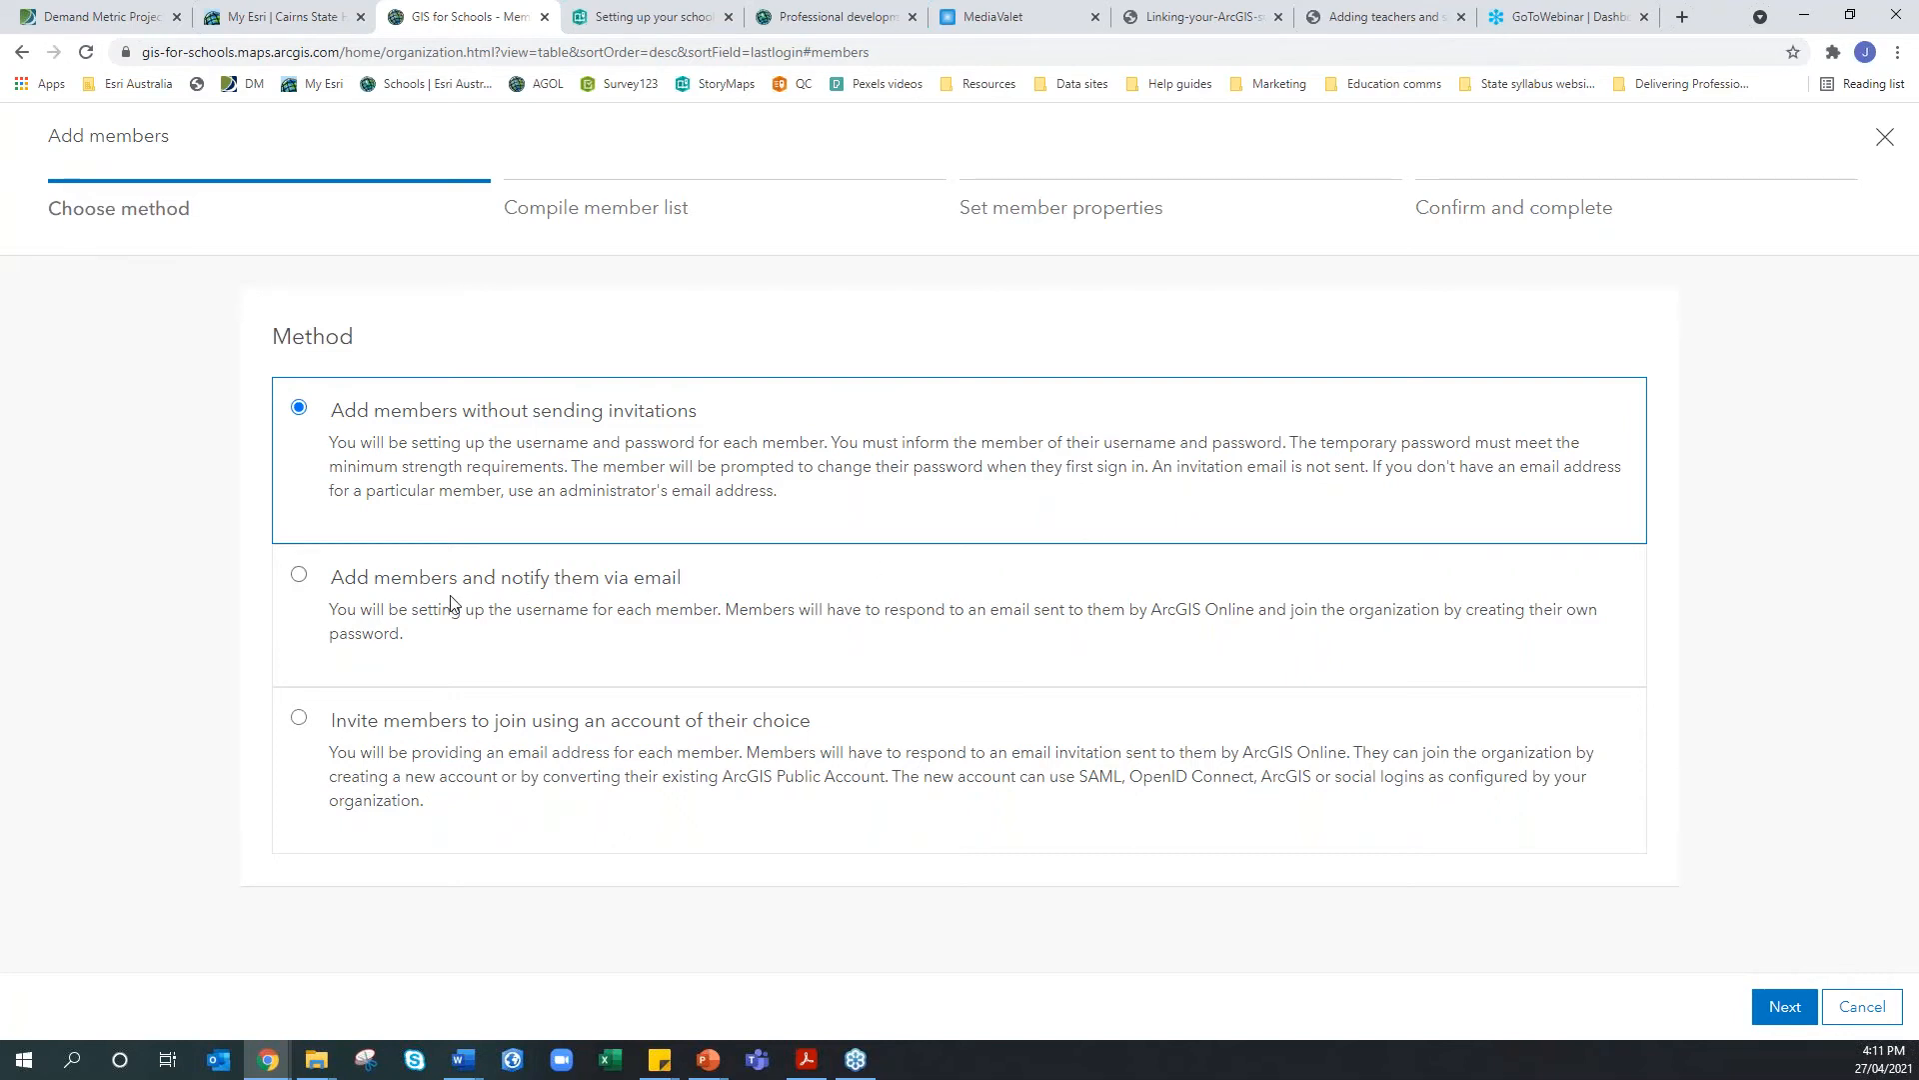
pyautogui.click(299, 576)
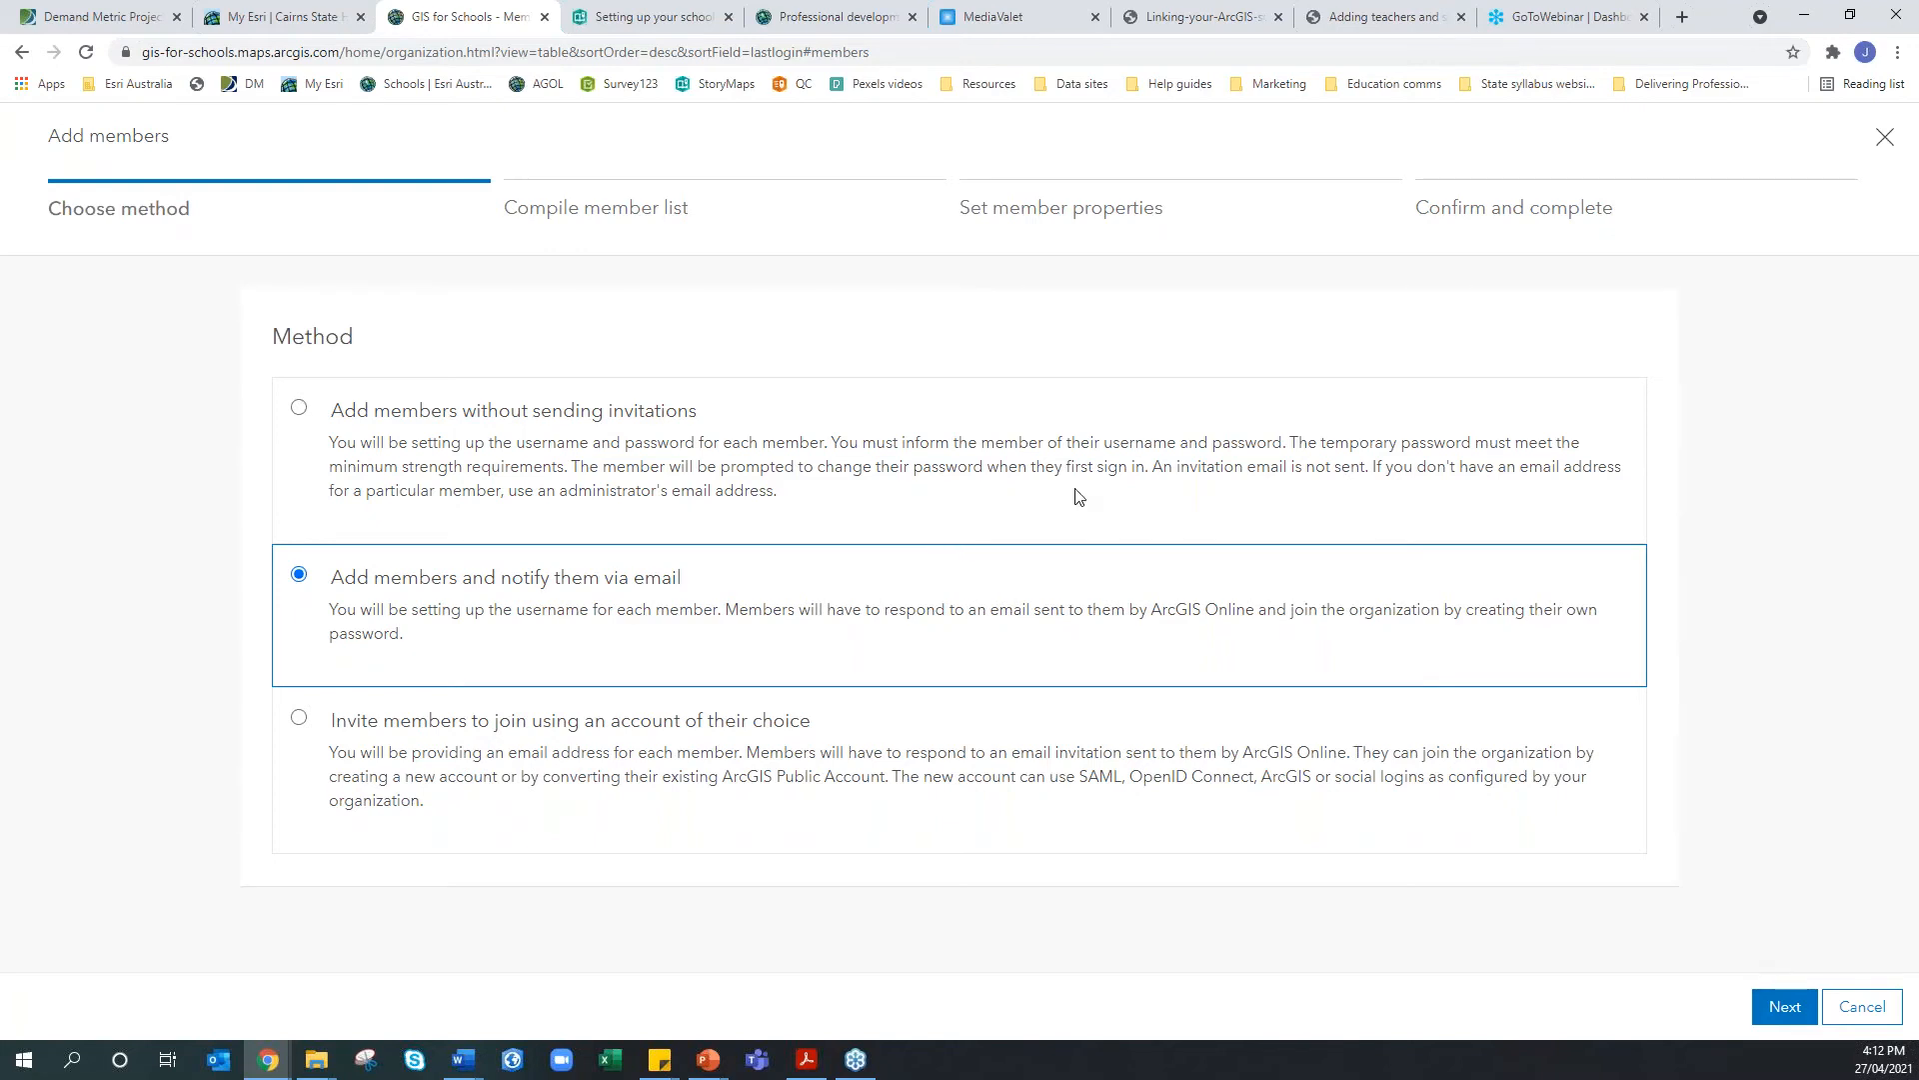
pyautogui.click(1771, 1007)
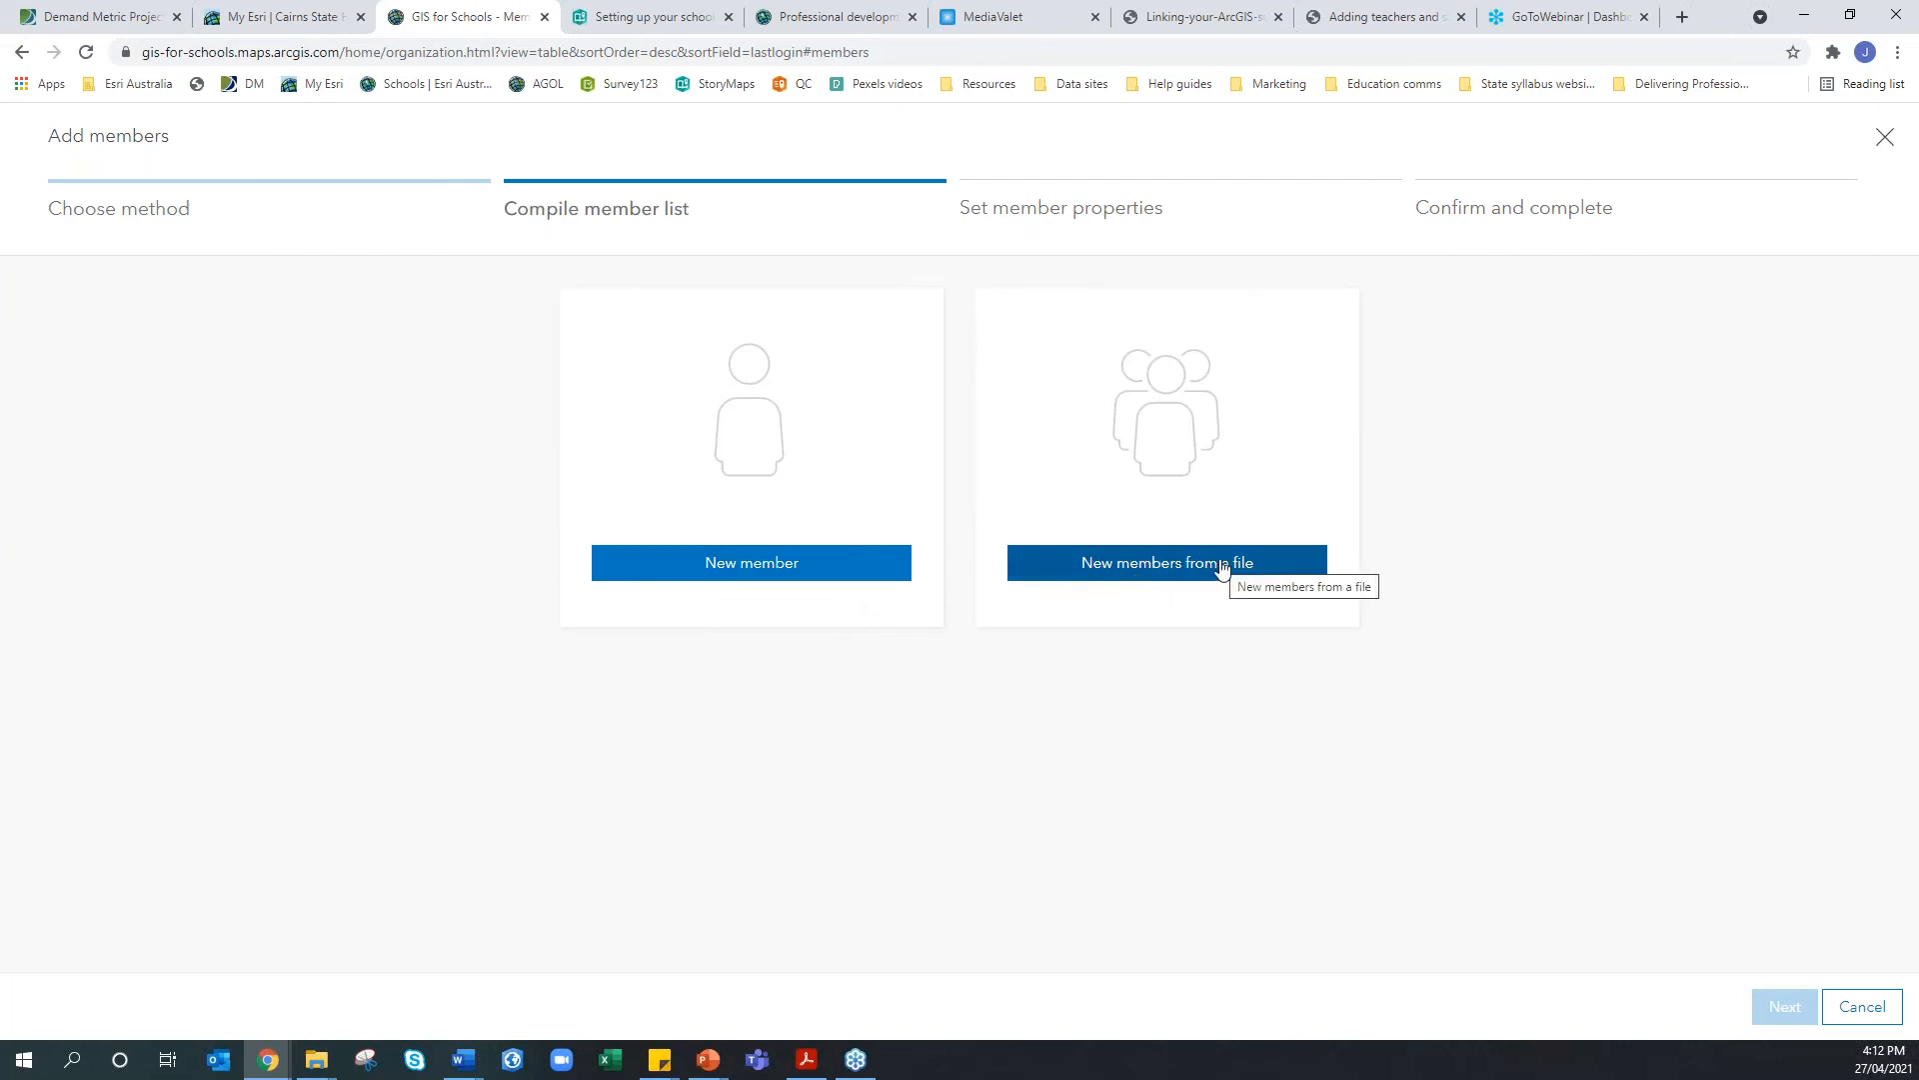
# Upload the 'TEST TEST TEST TEST TEST' CSV from OneDrive, registering 2 members
pyautogui.click(1178, 576)
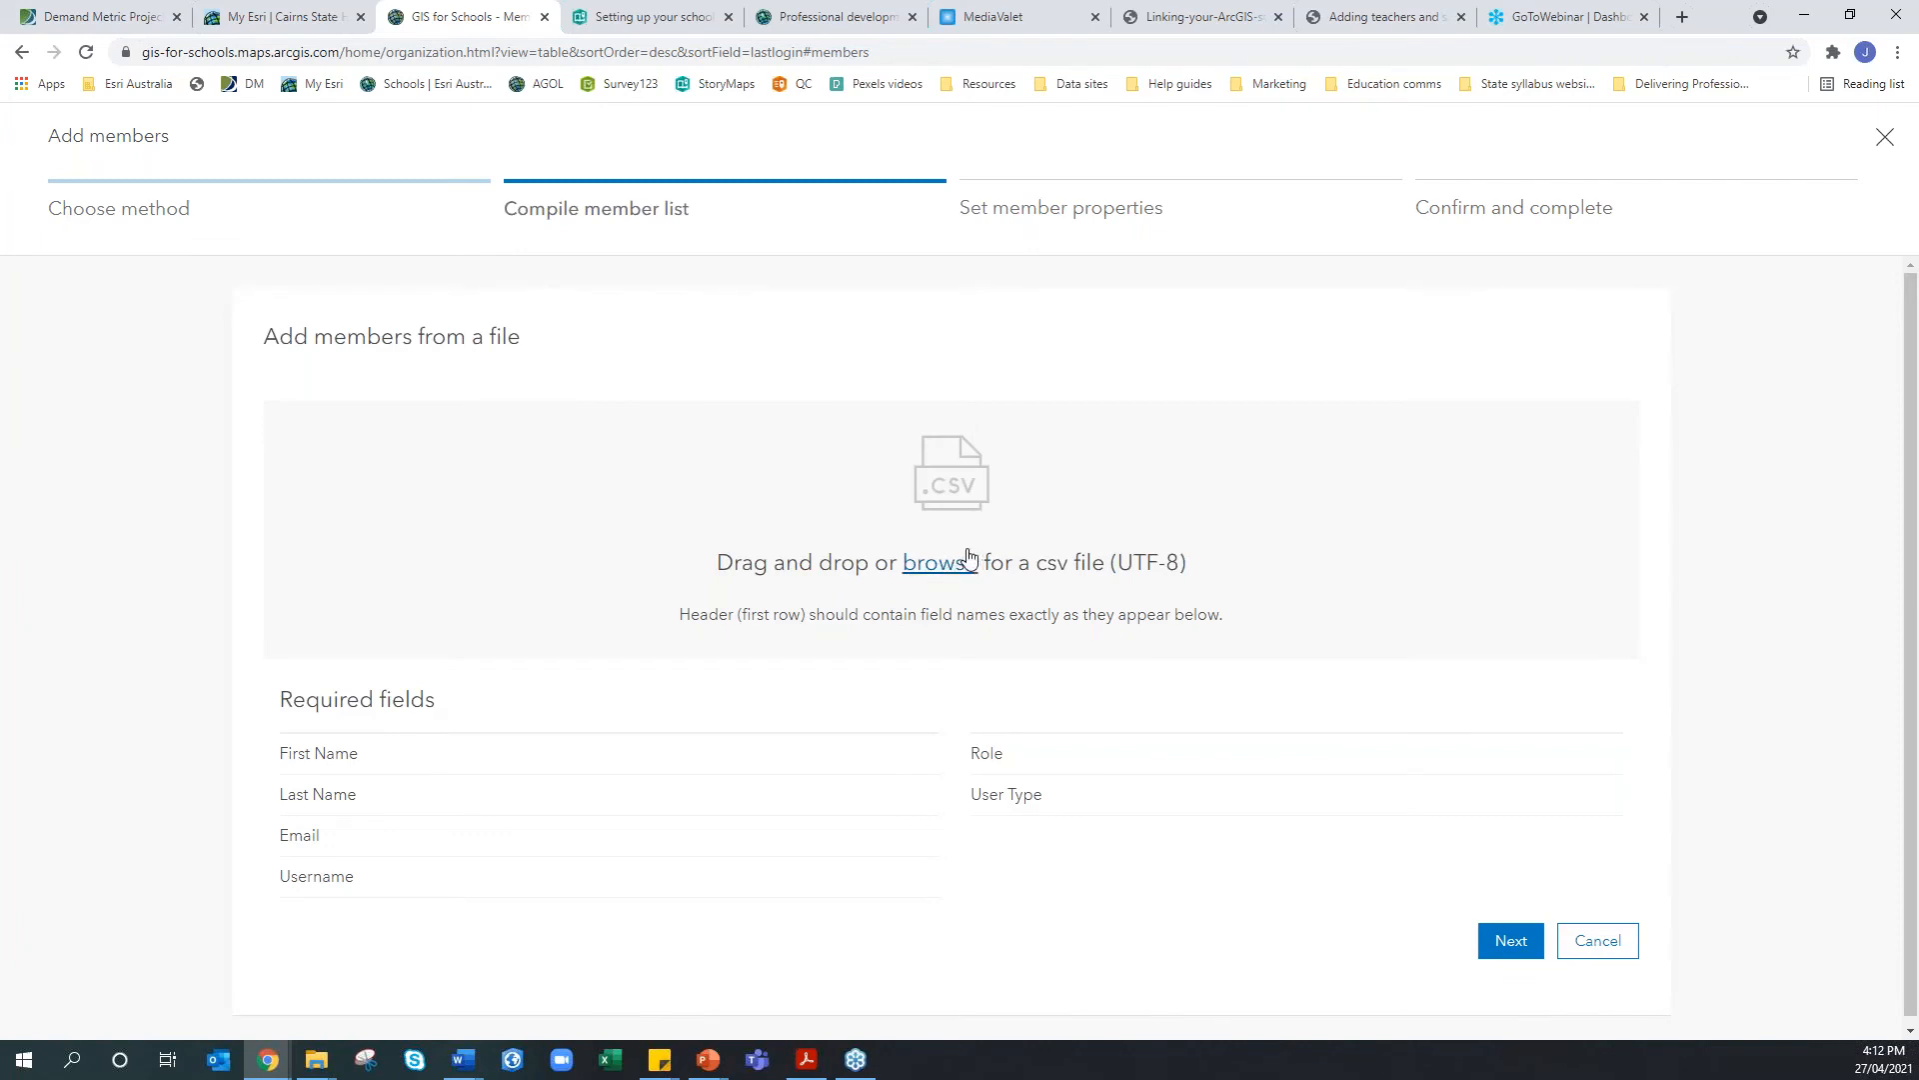
pyautogui.click(941, 575)
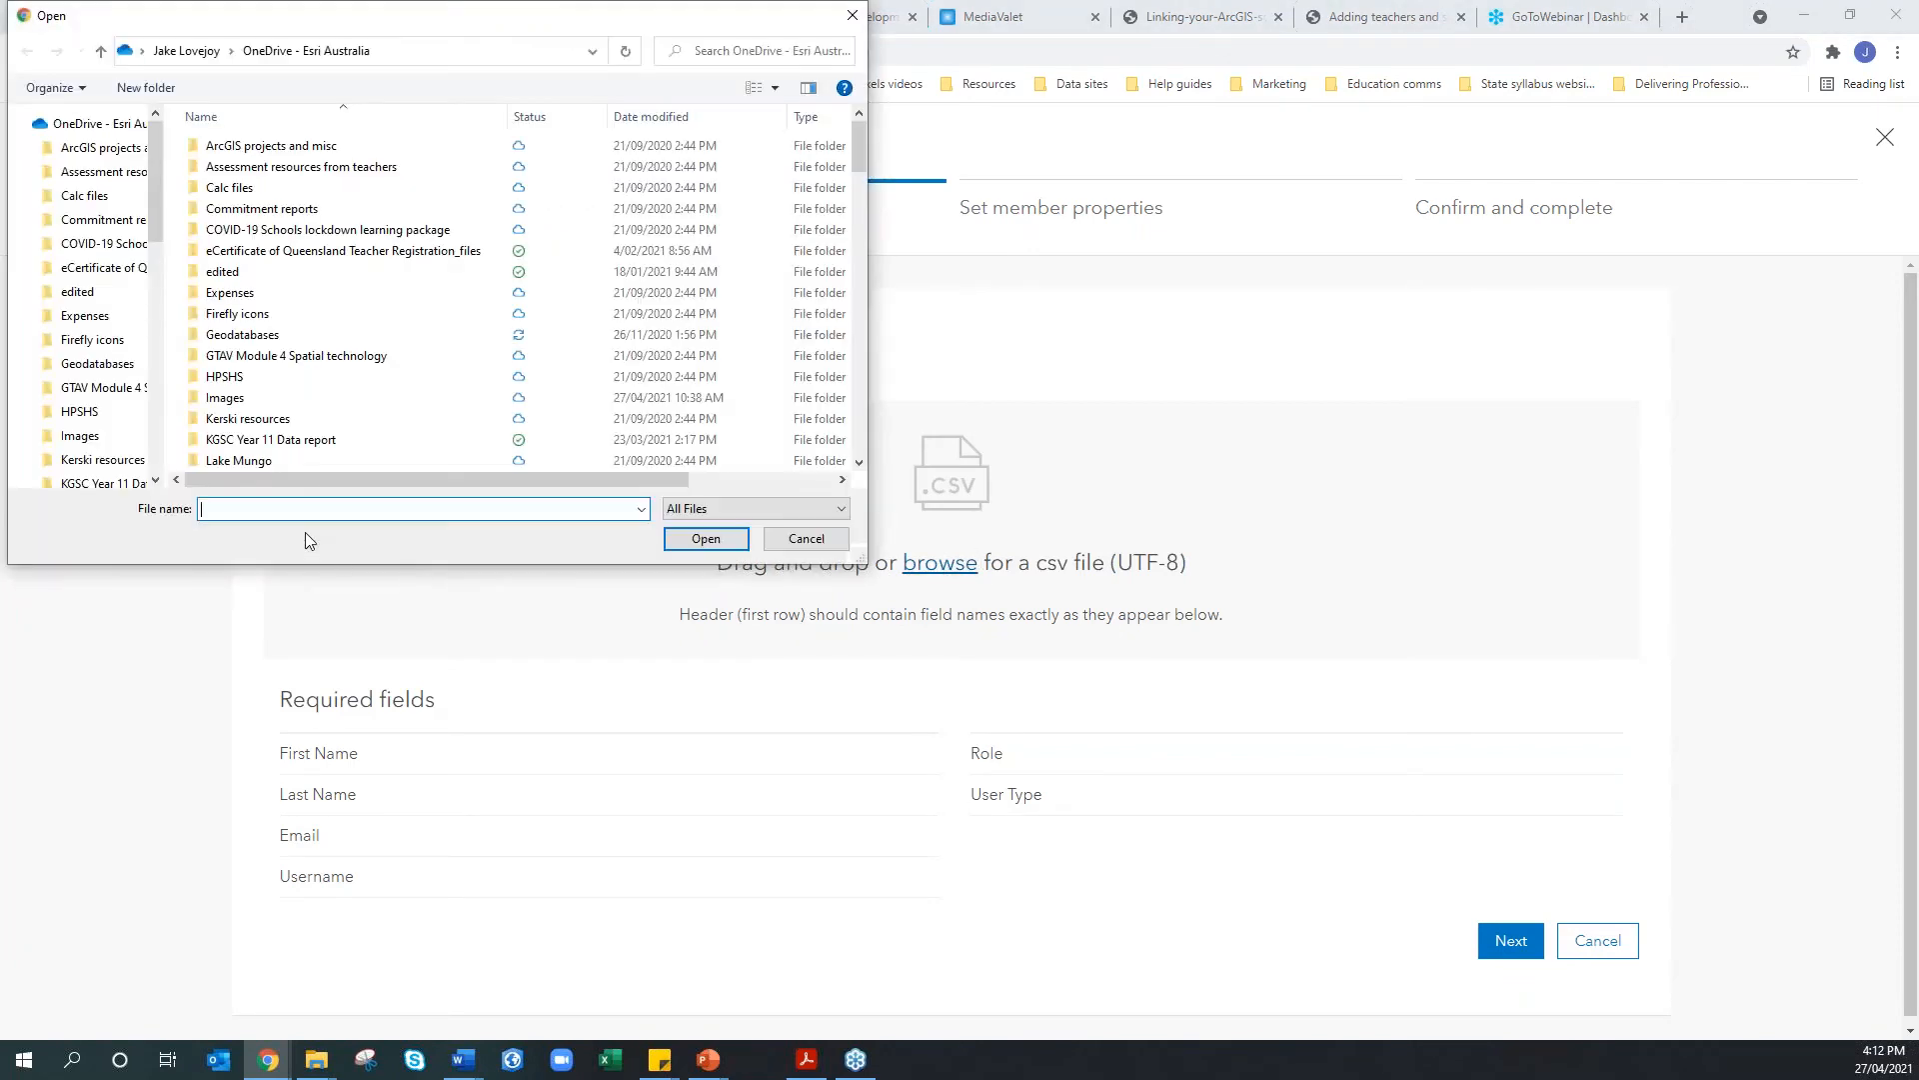
pyautogui.click(96, 356)
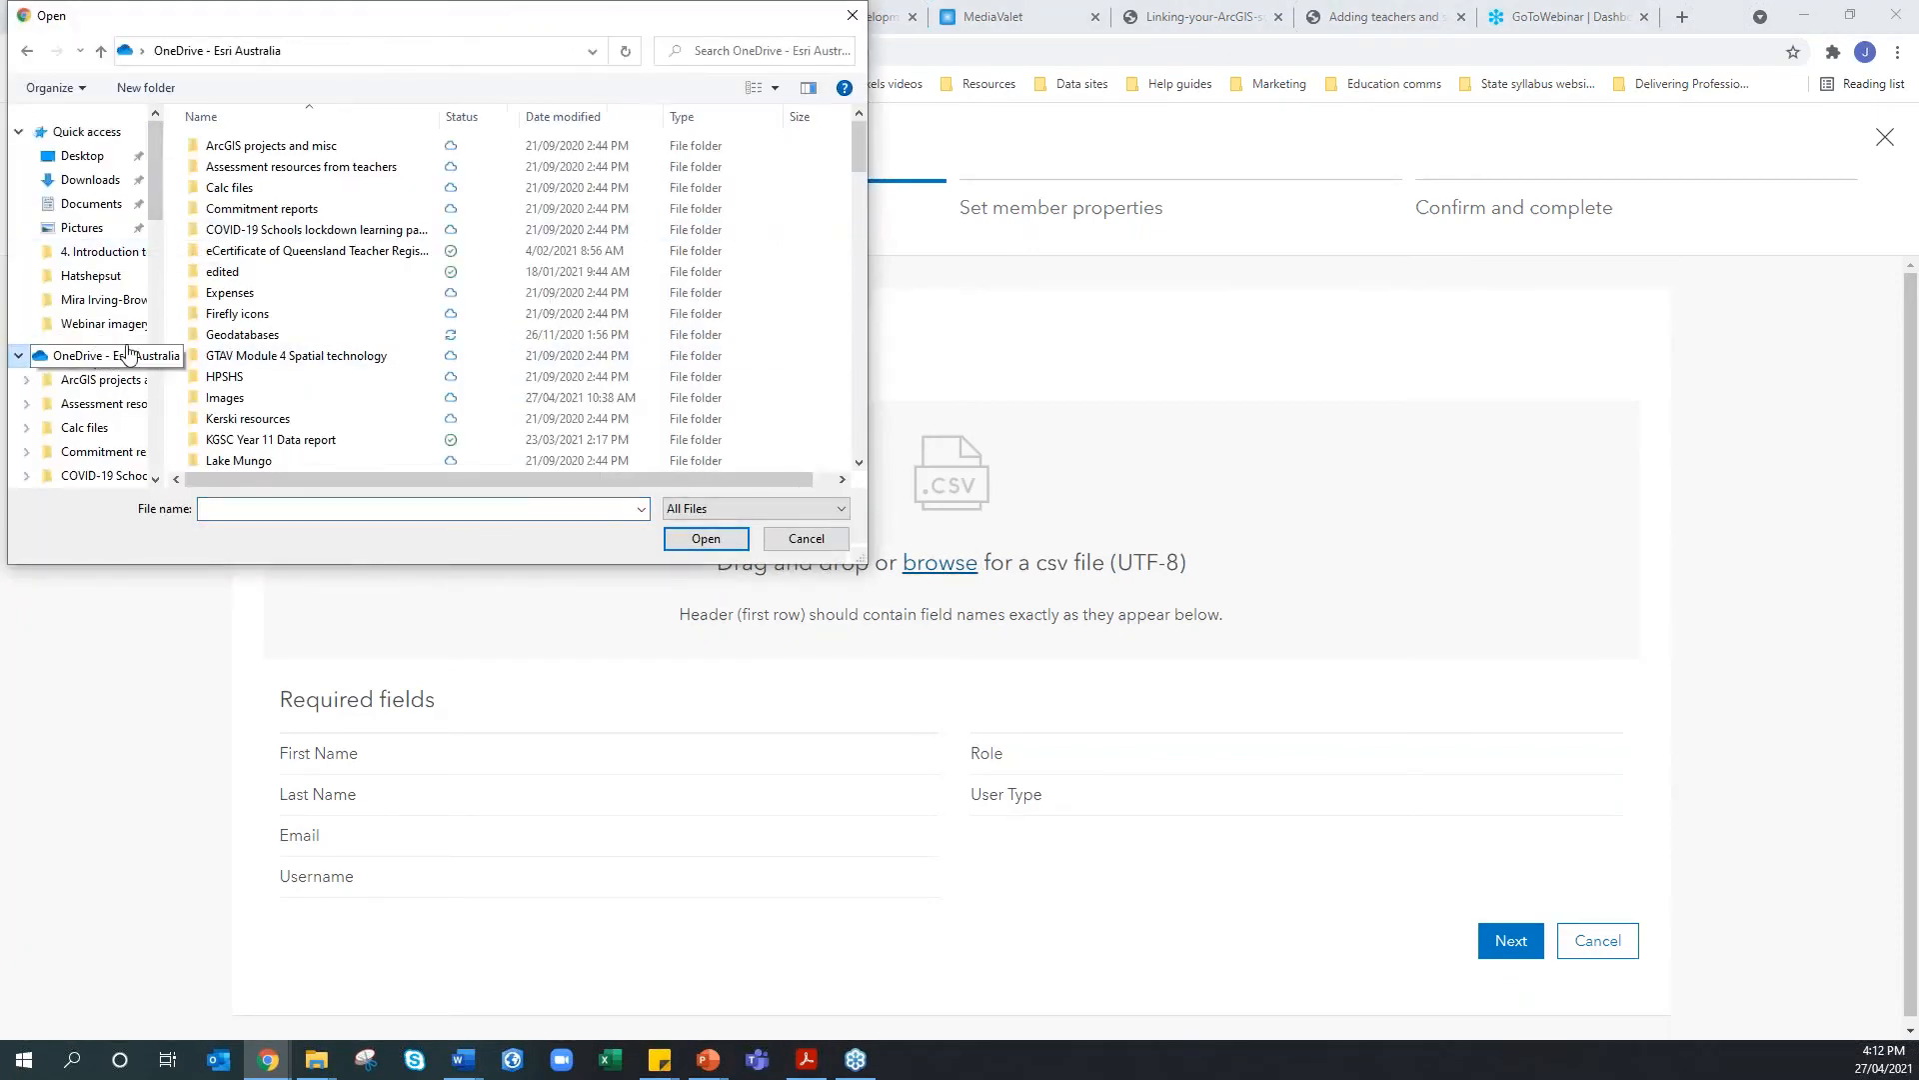
pyautogui.scroll(-18, 309, 315)
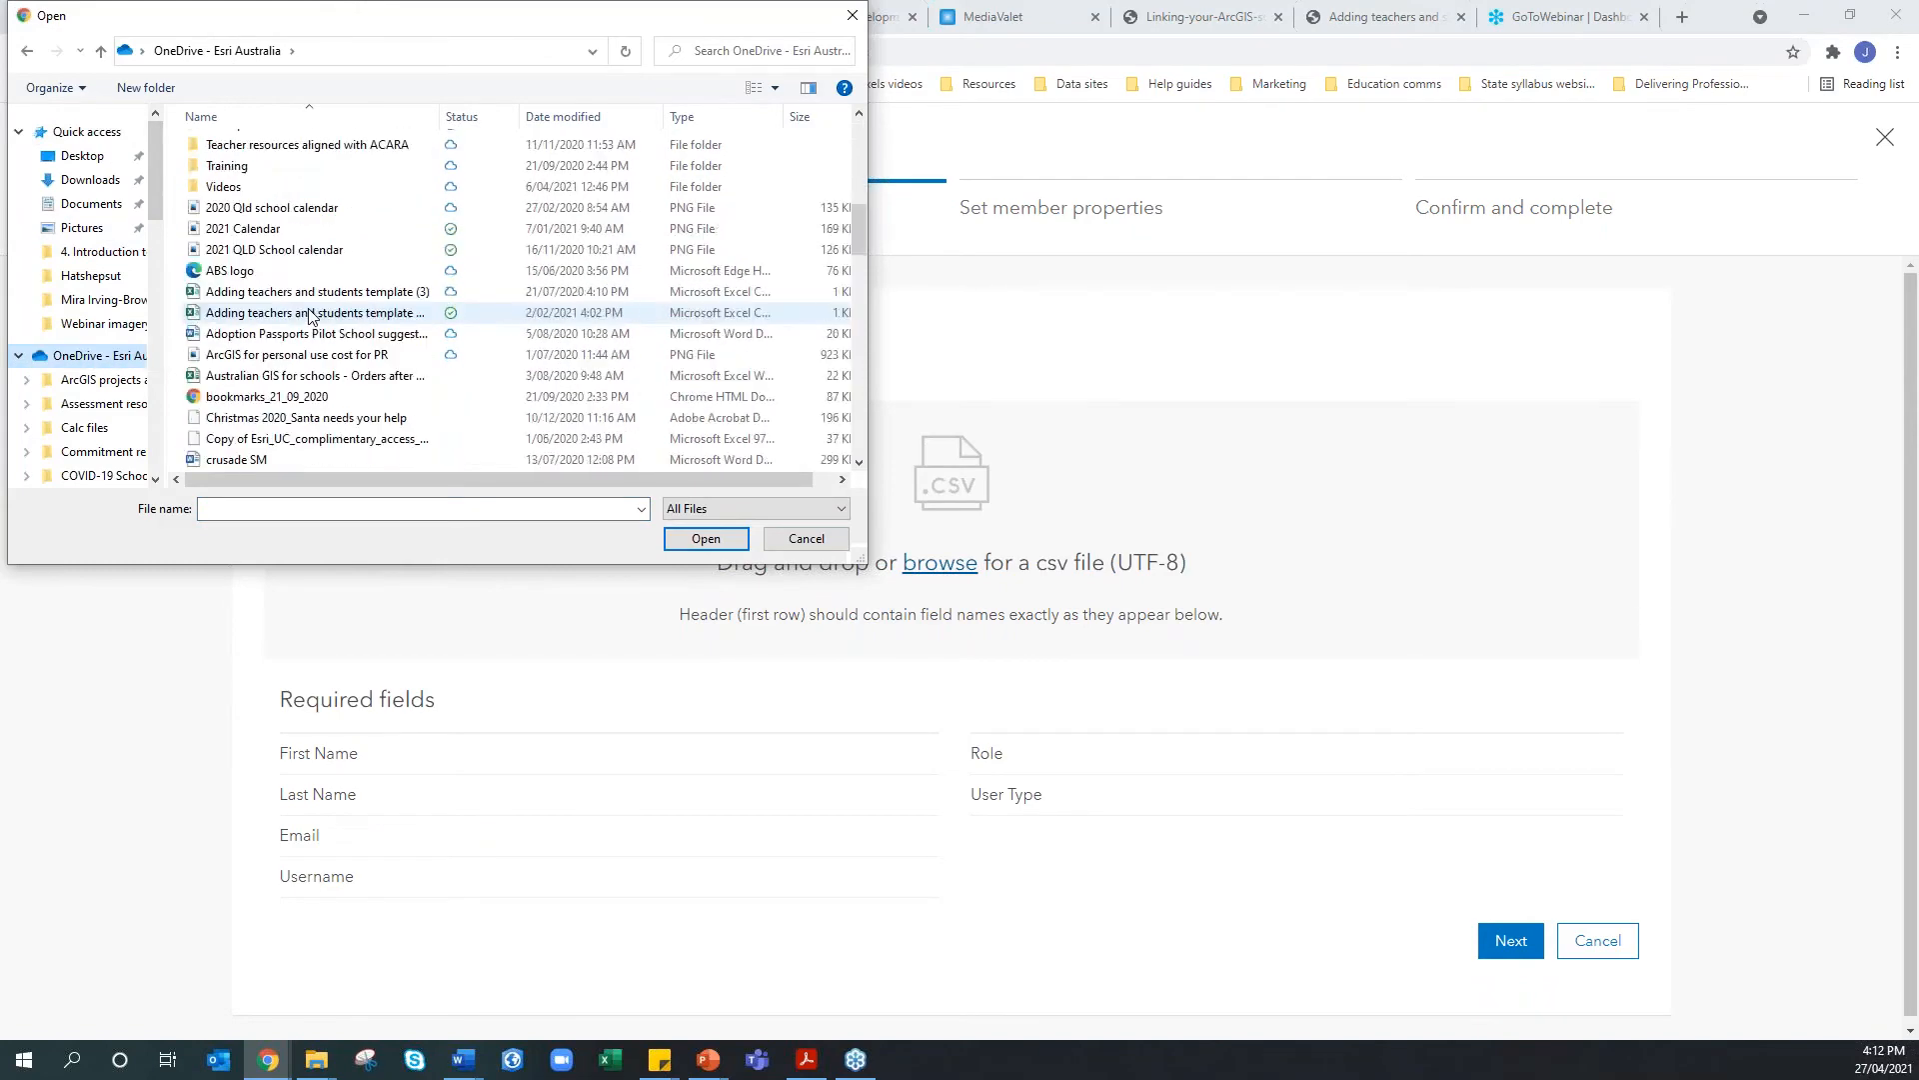
pyautogui.scroll(-10, 309, 316)
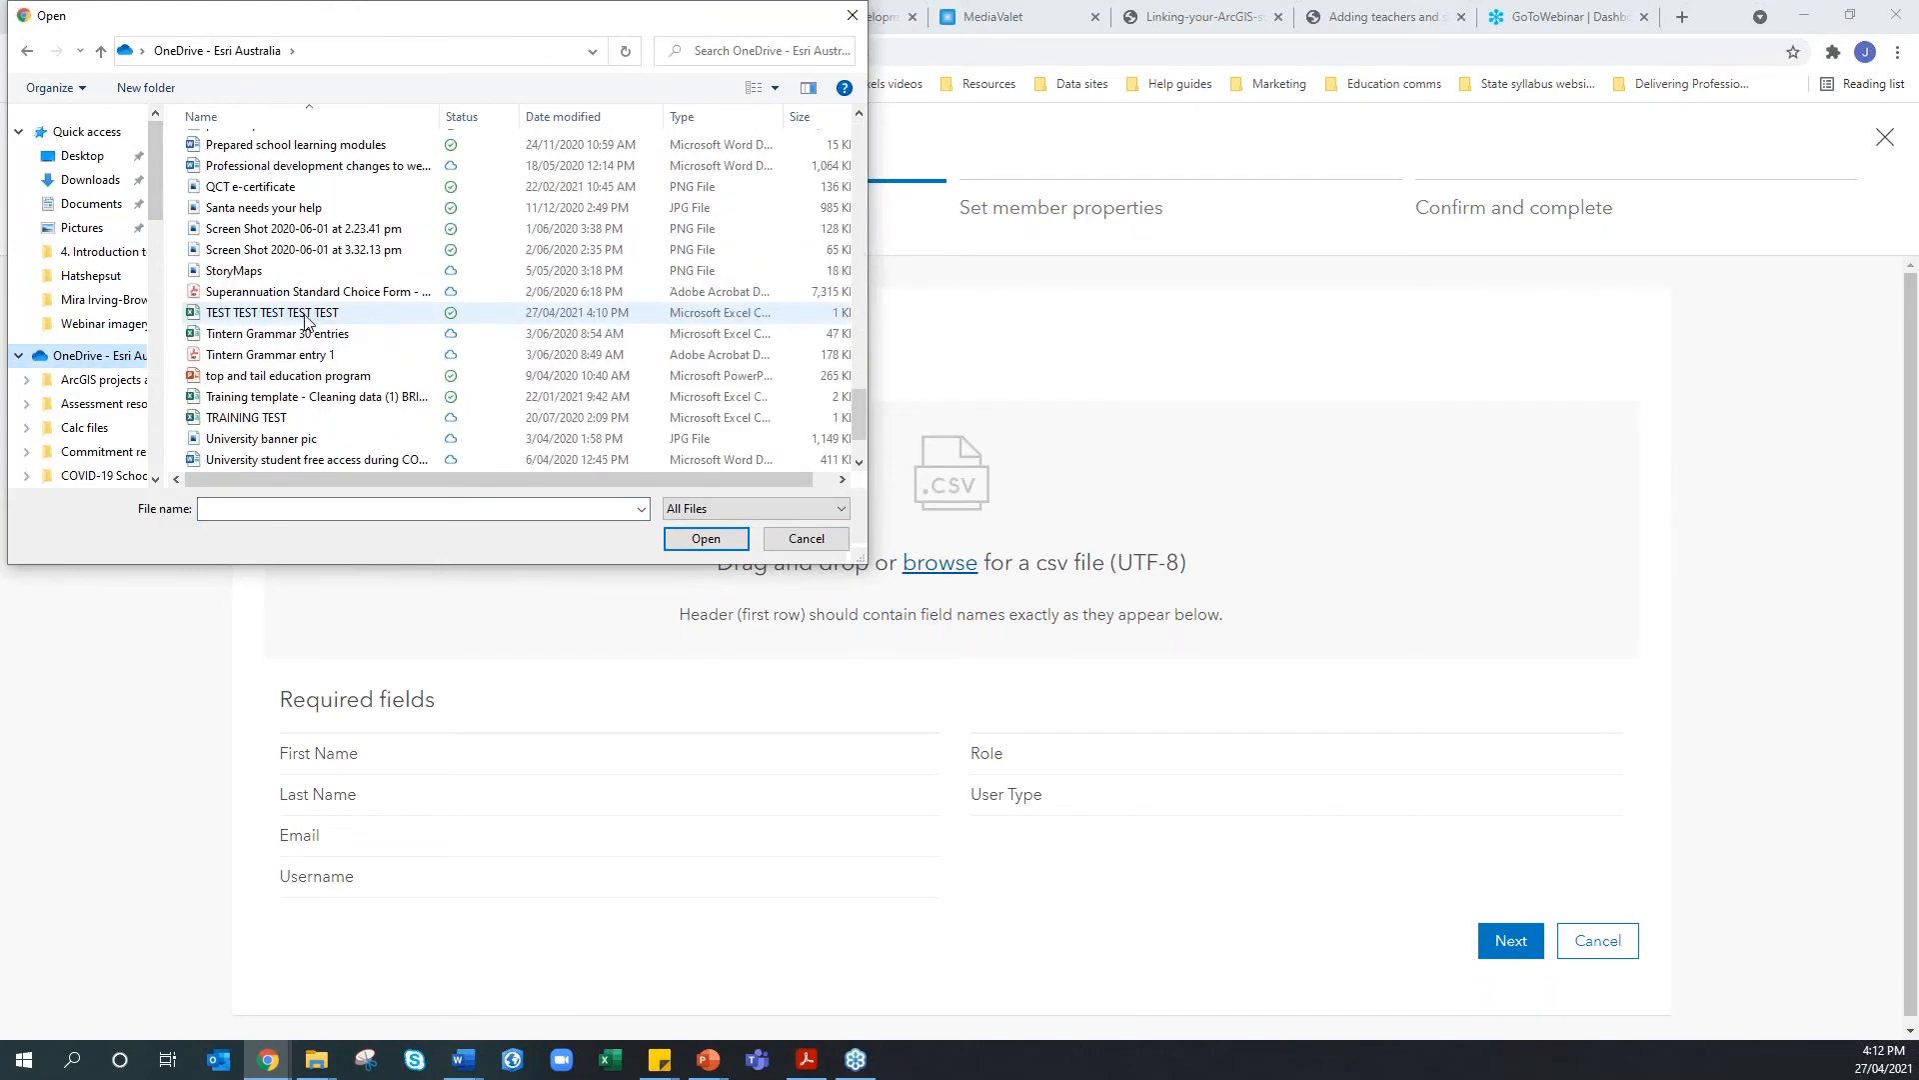
pyautogui.click(294, 320)
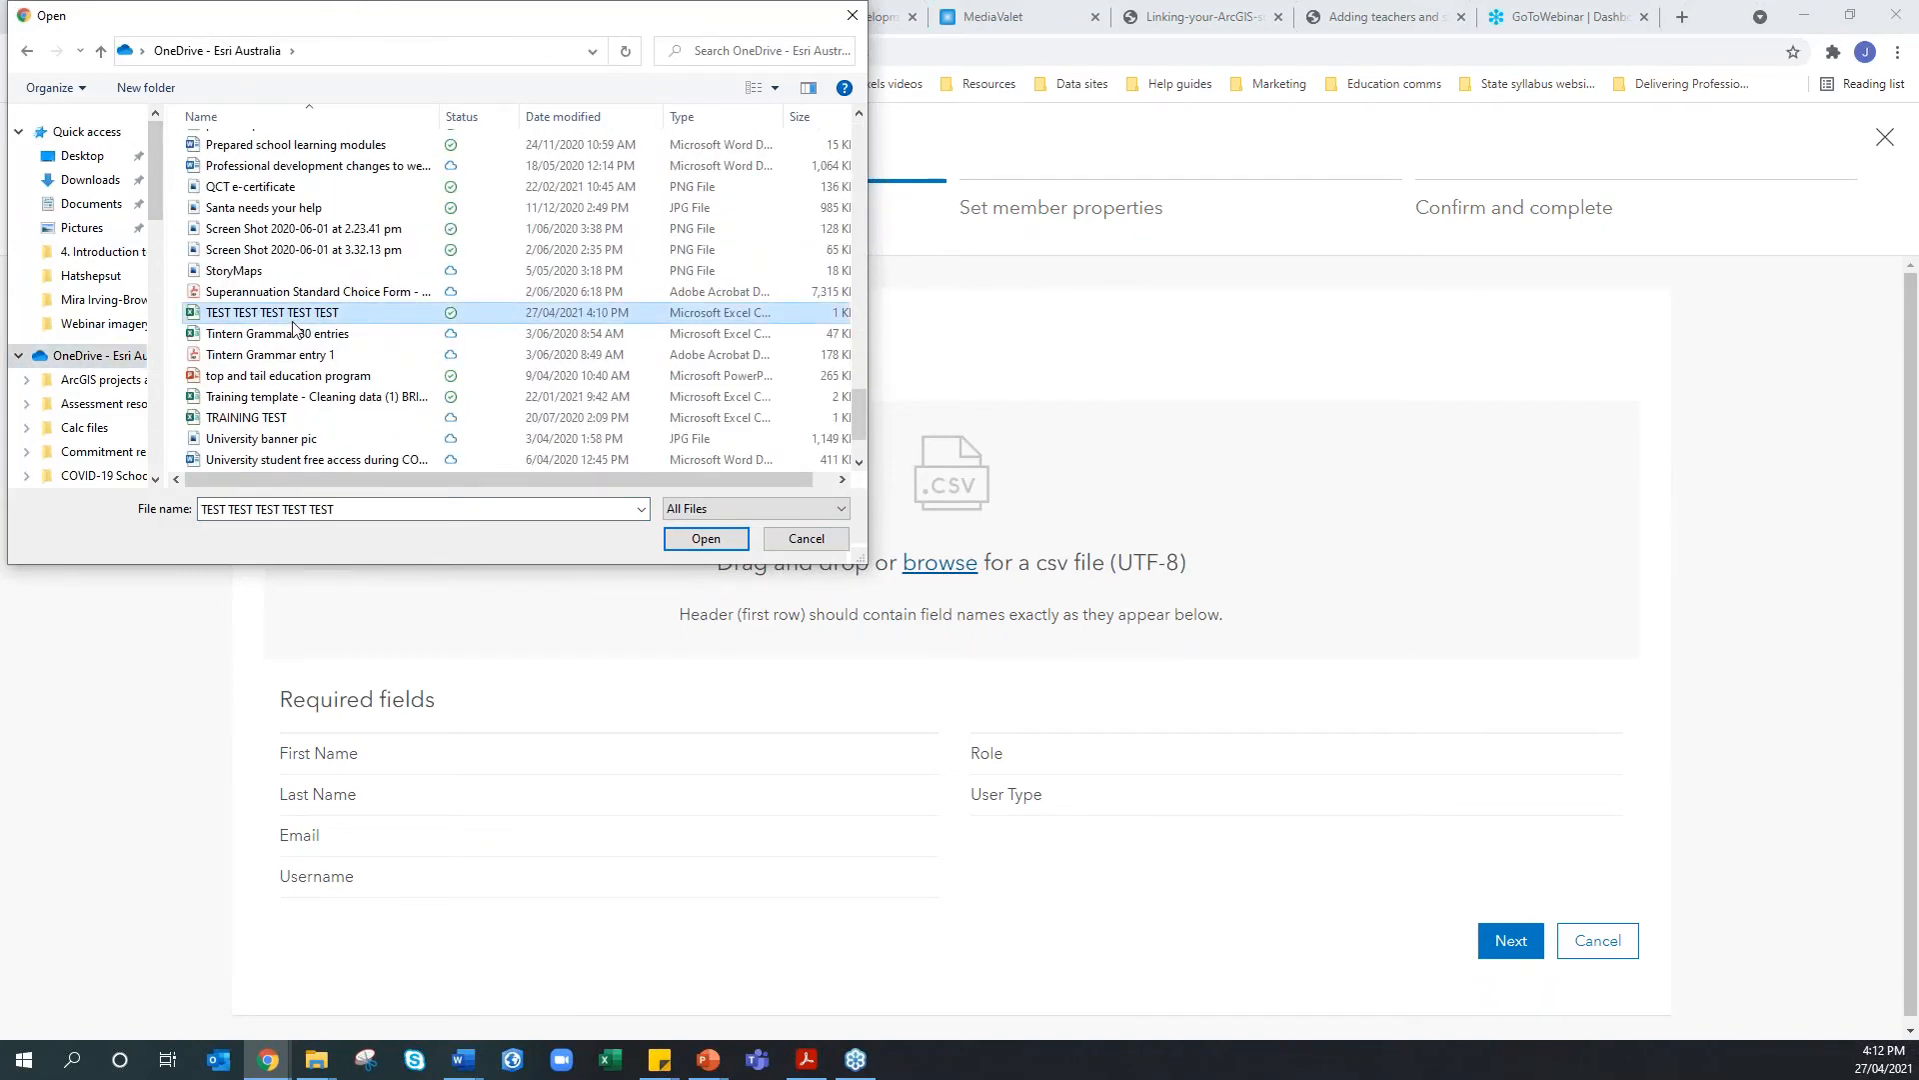
pyautogui.click(698, 539)
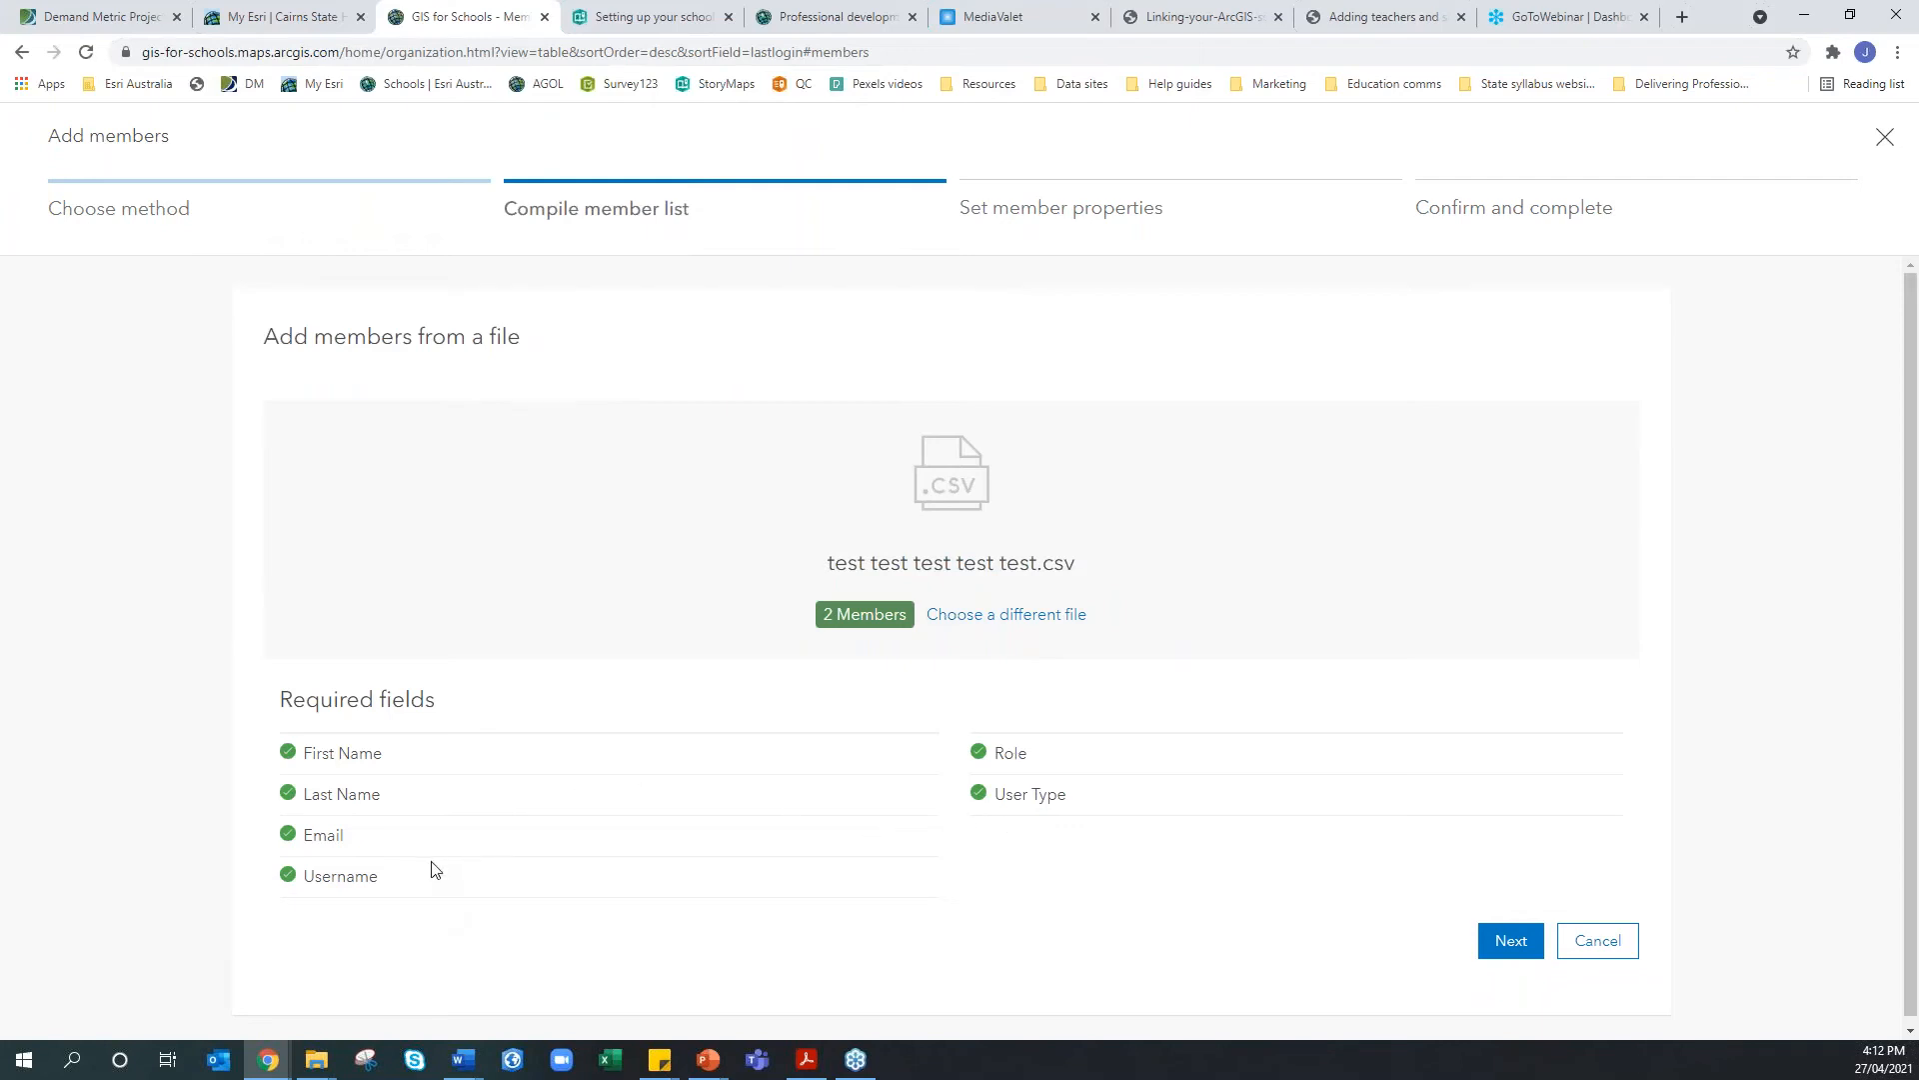
pyautogui.click(619, 1061)
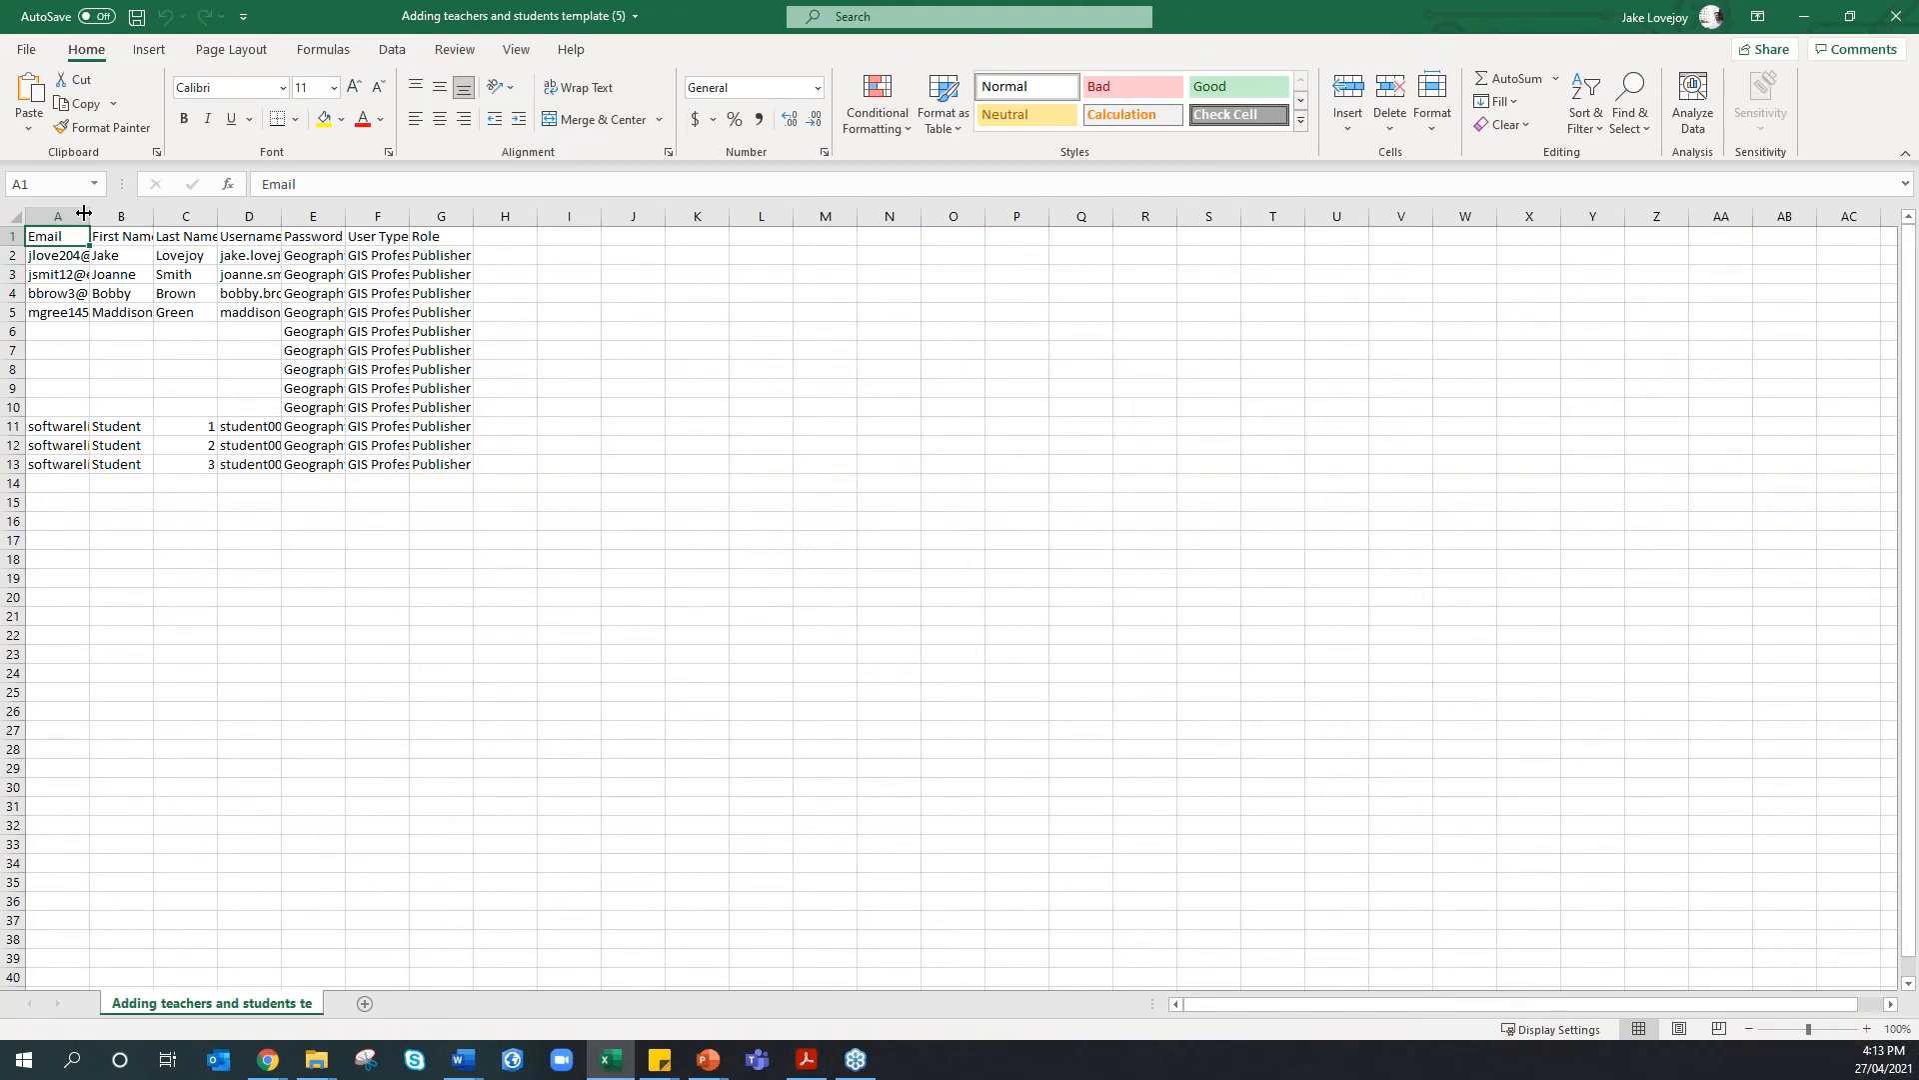
# AutoFit template columns A, B, C and E, then close Excel choosing Don't Save
pyautogui.doubleClick(83, 213)
pyautogui.doubleClick(347, 214)
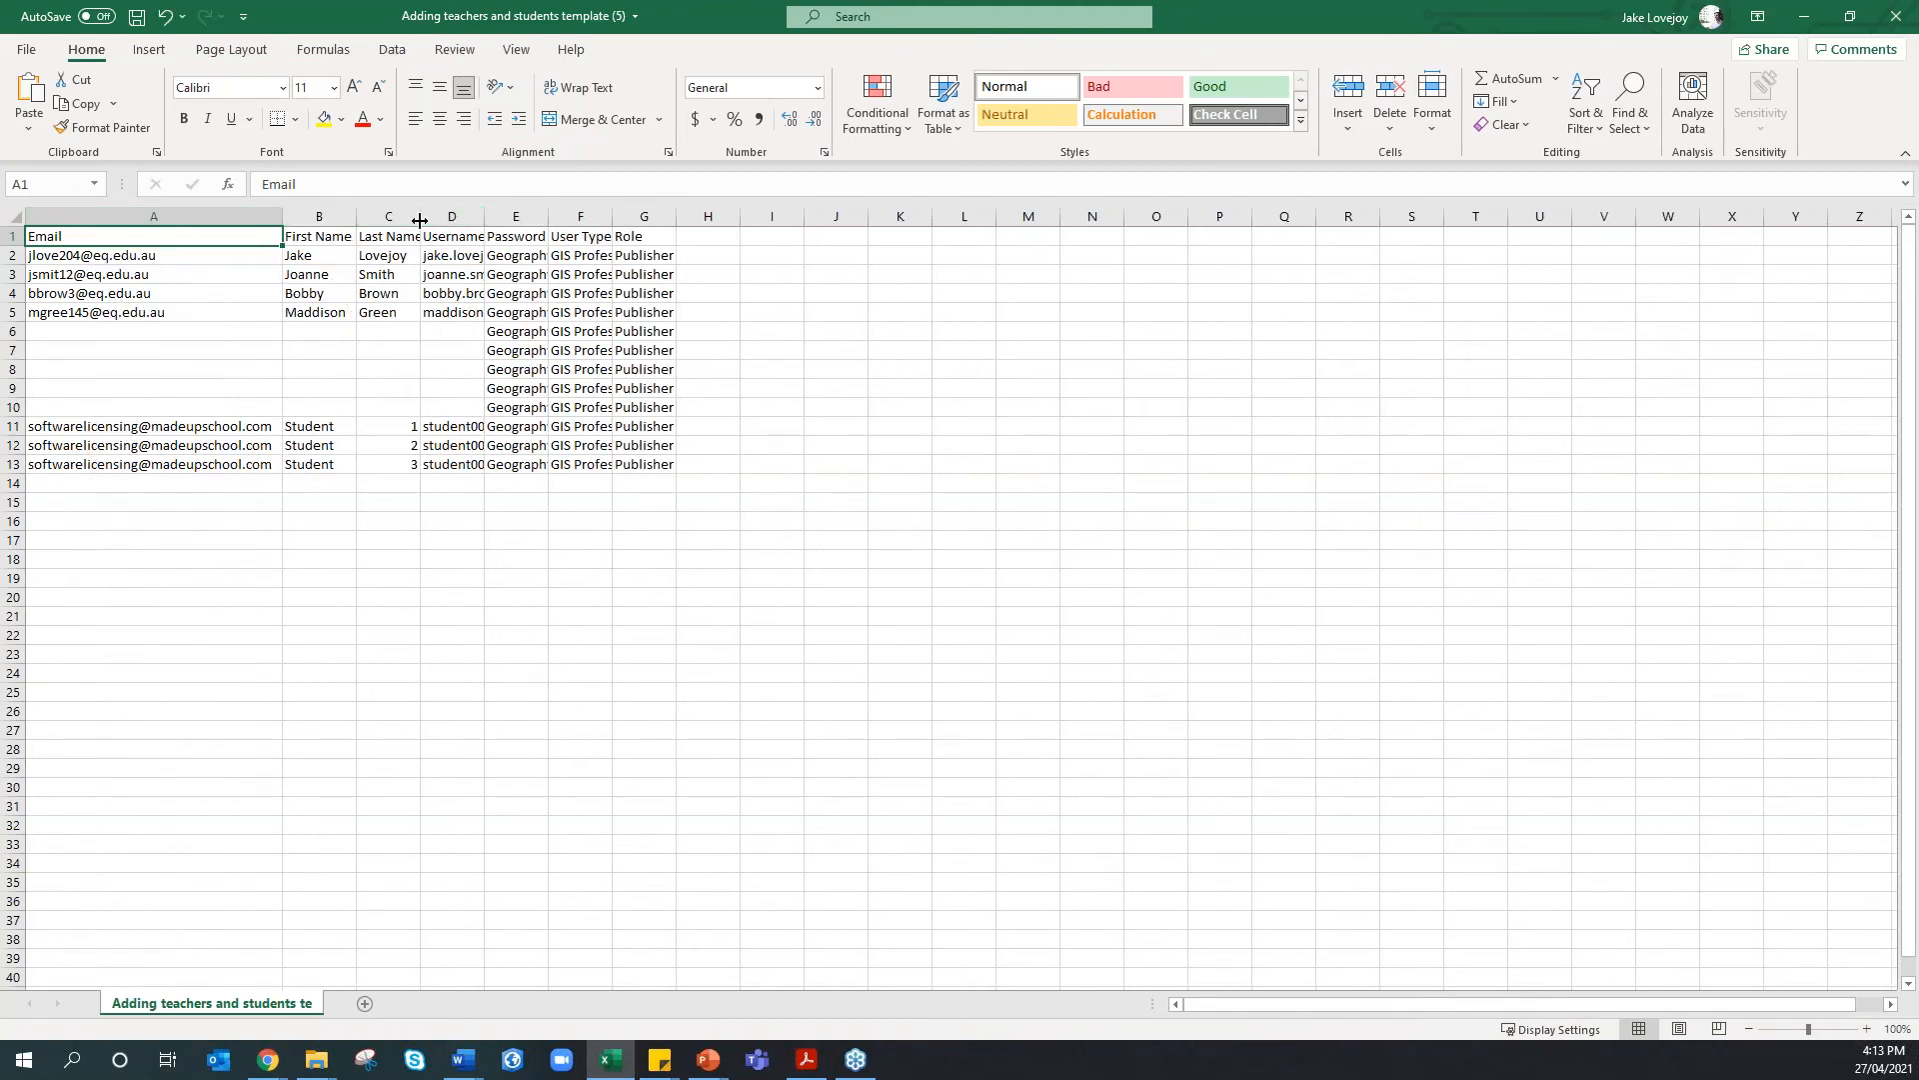
pyautogui.doubleClick(420, 216)
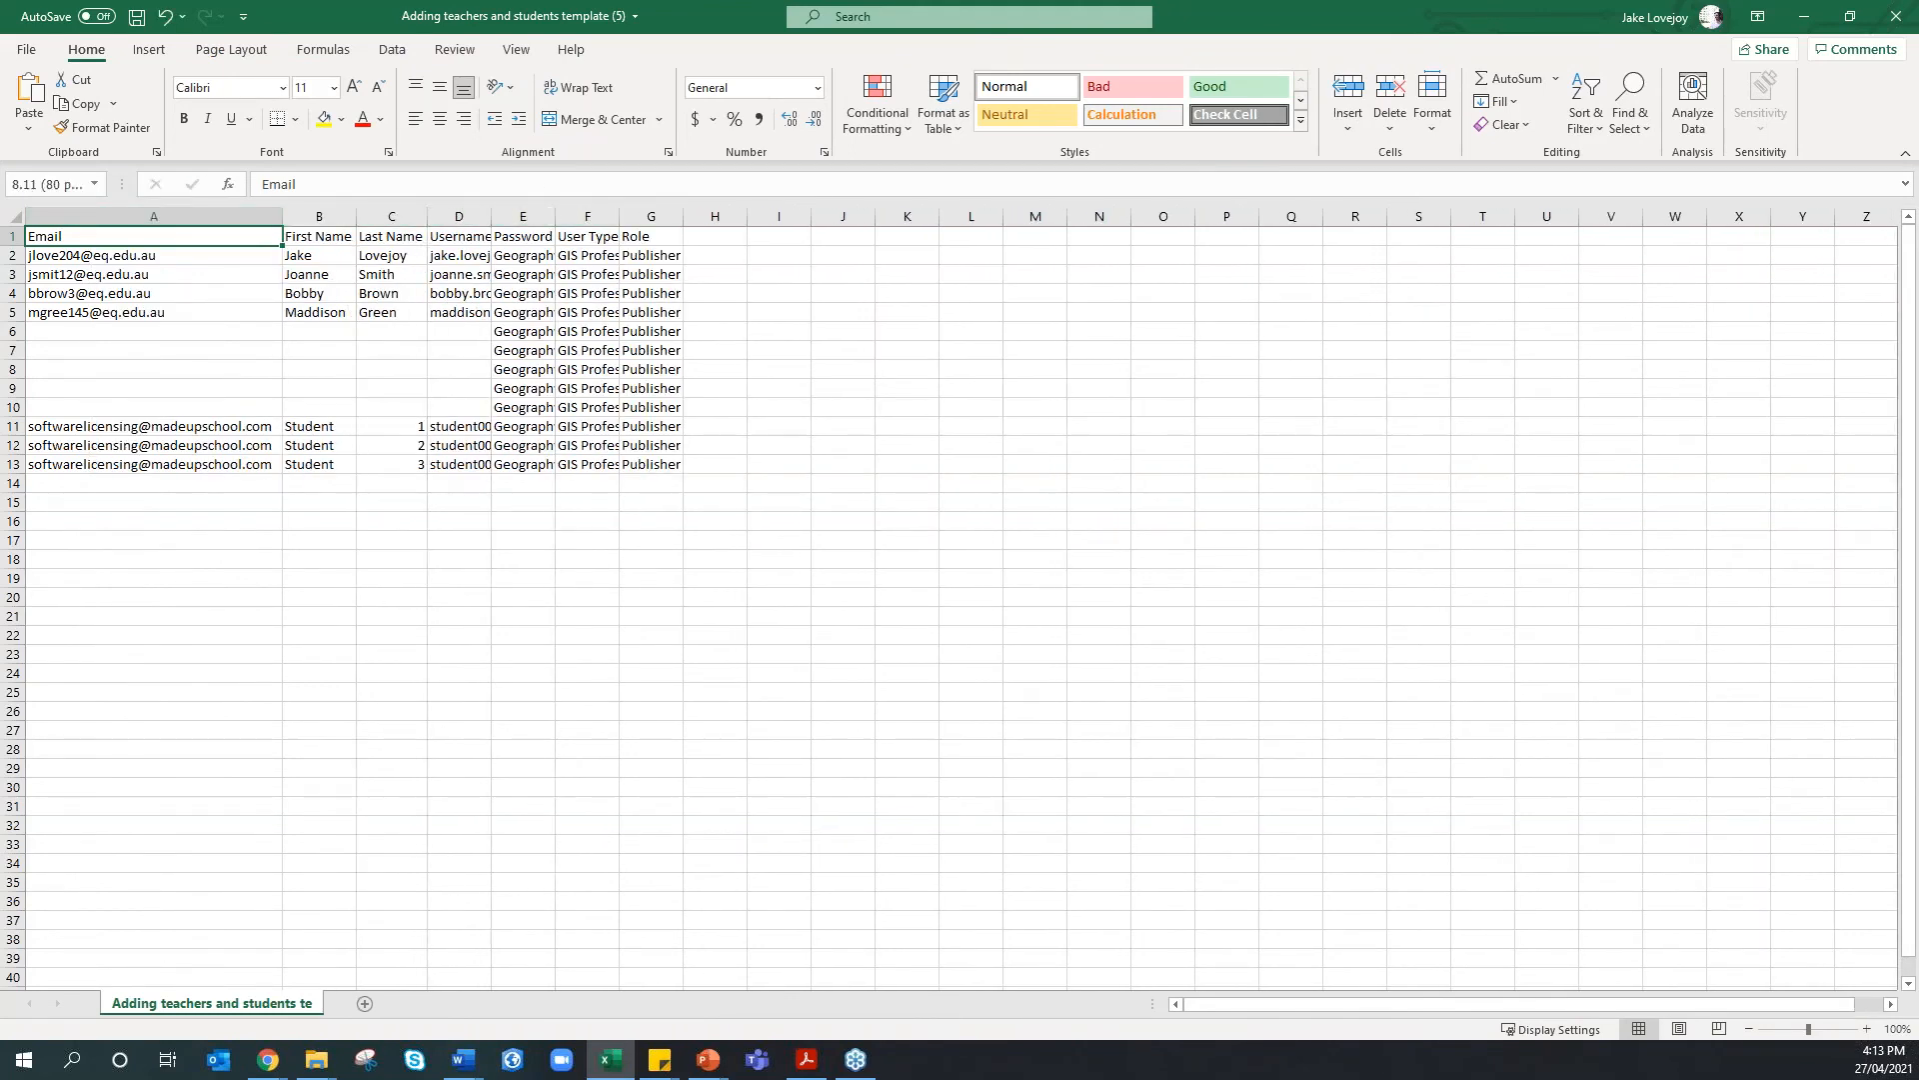
pyautogui.doubleClick(552, 216)
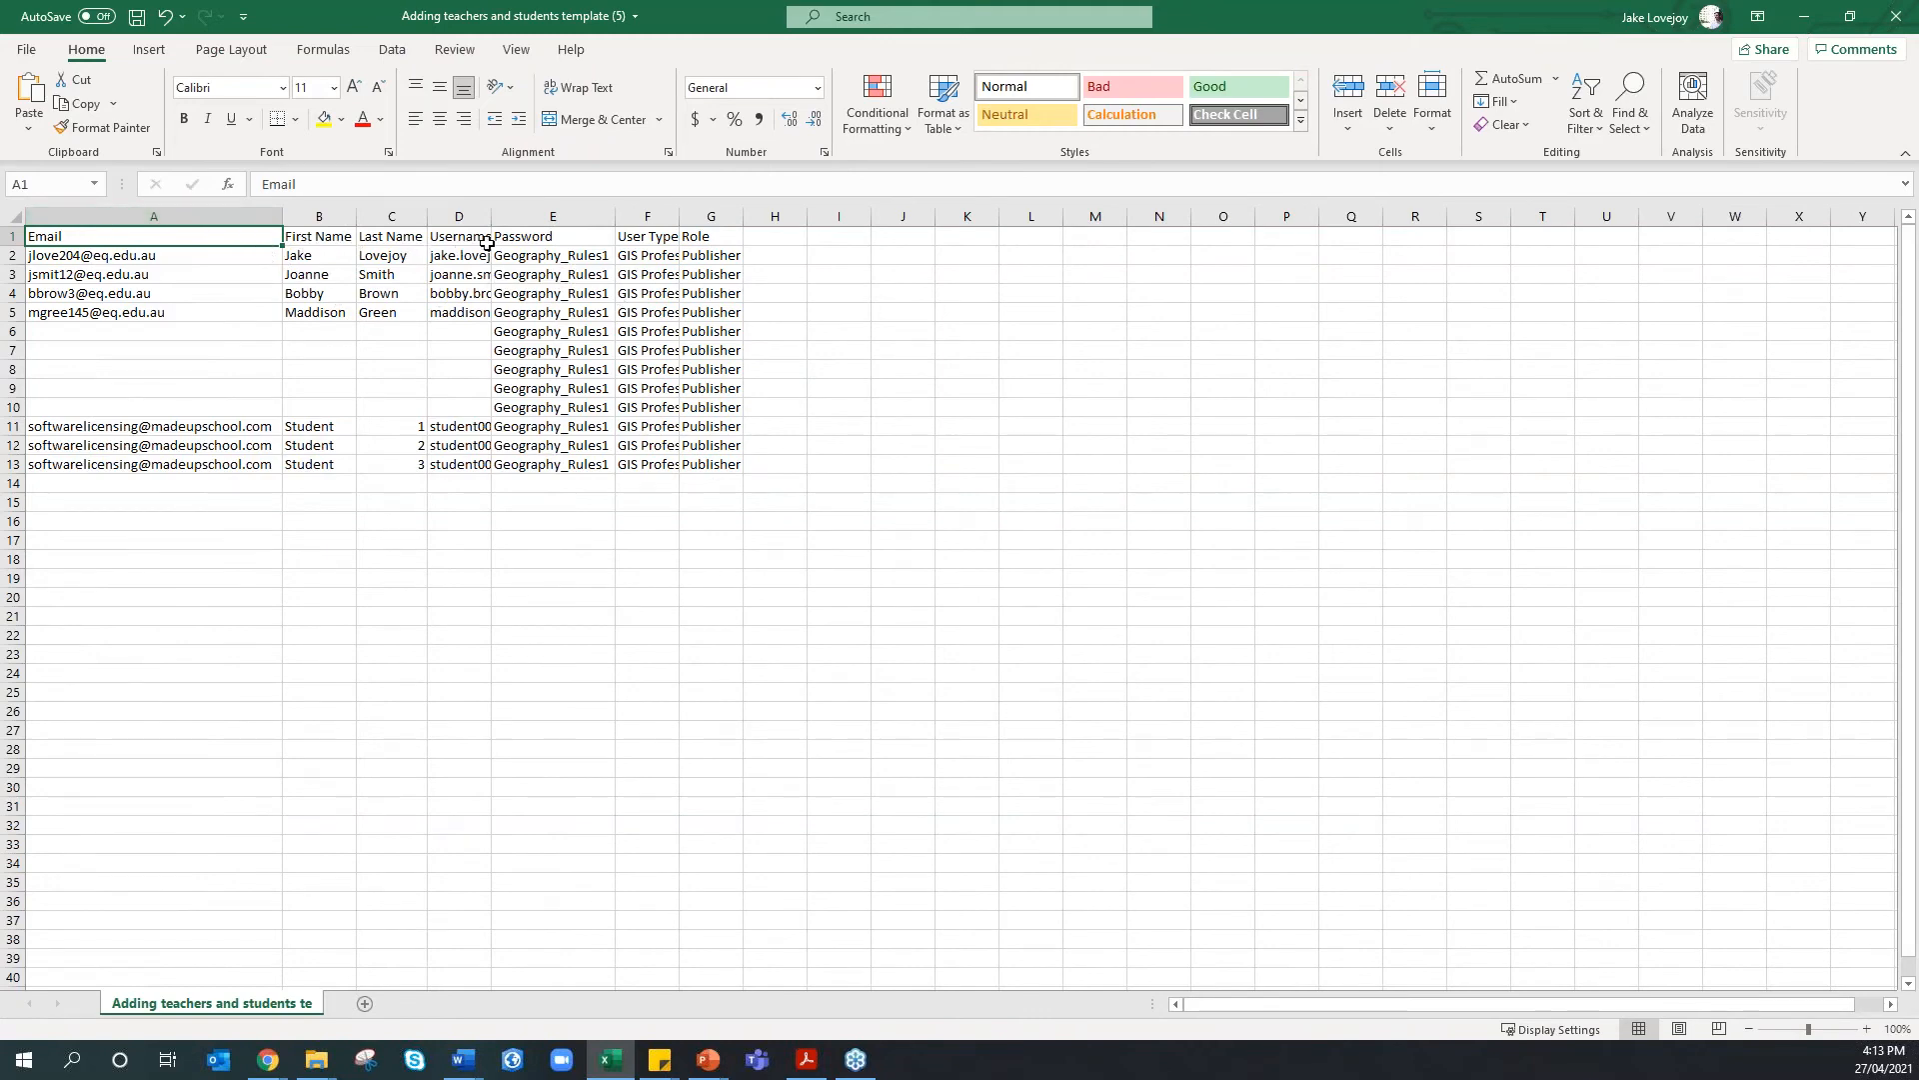
pyautogui.click(1894, 18)
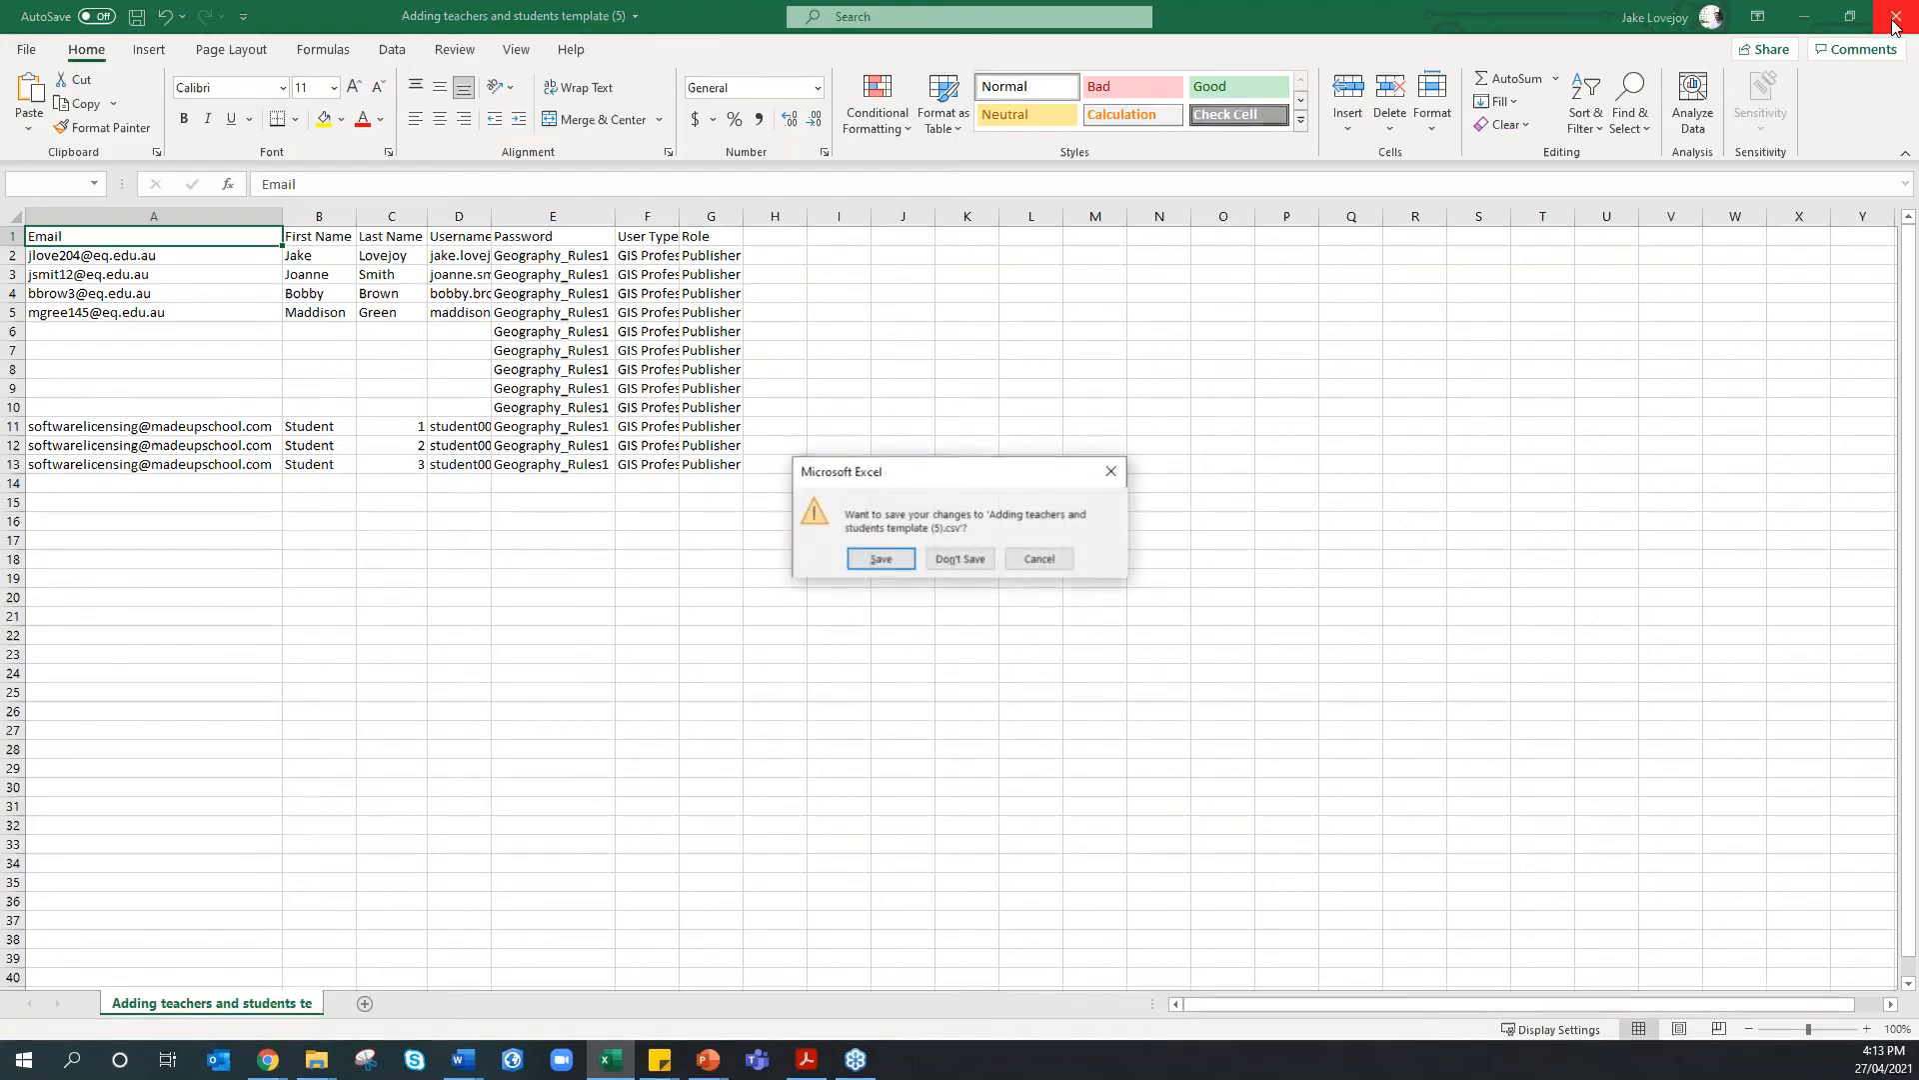
pyautogui.click(979, 564)
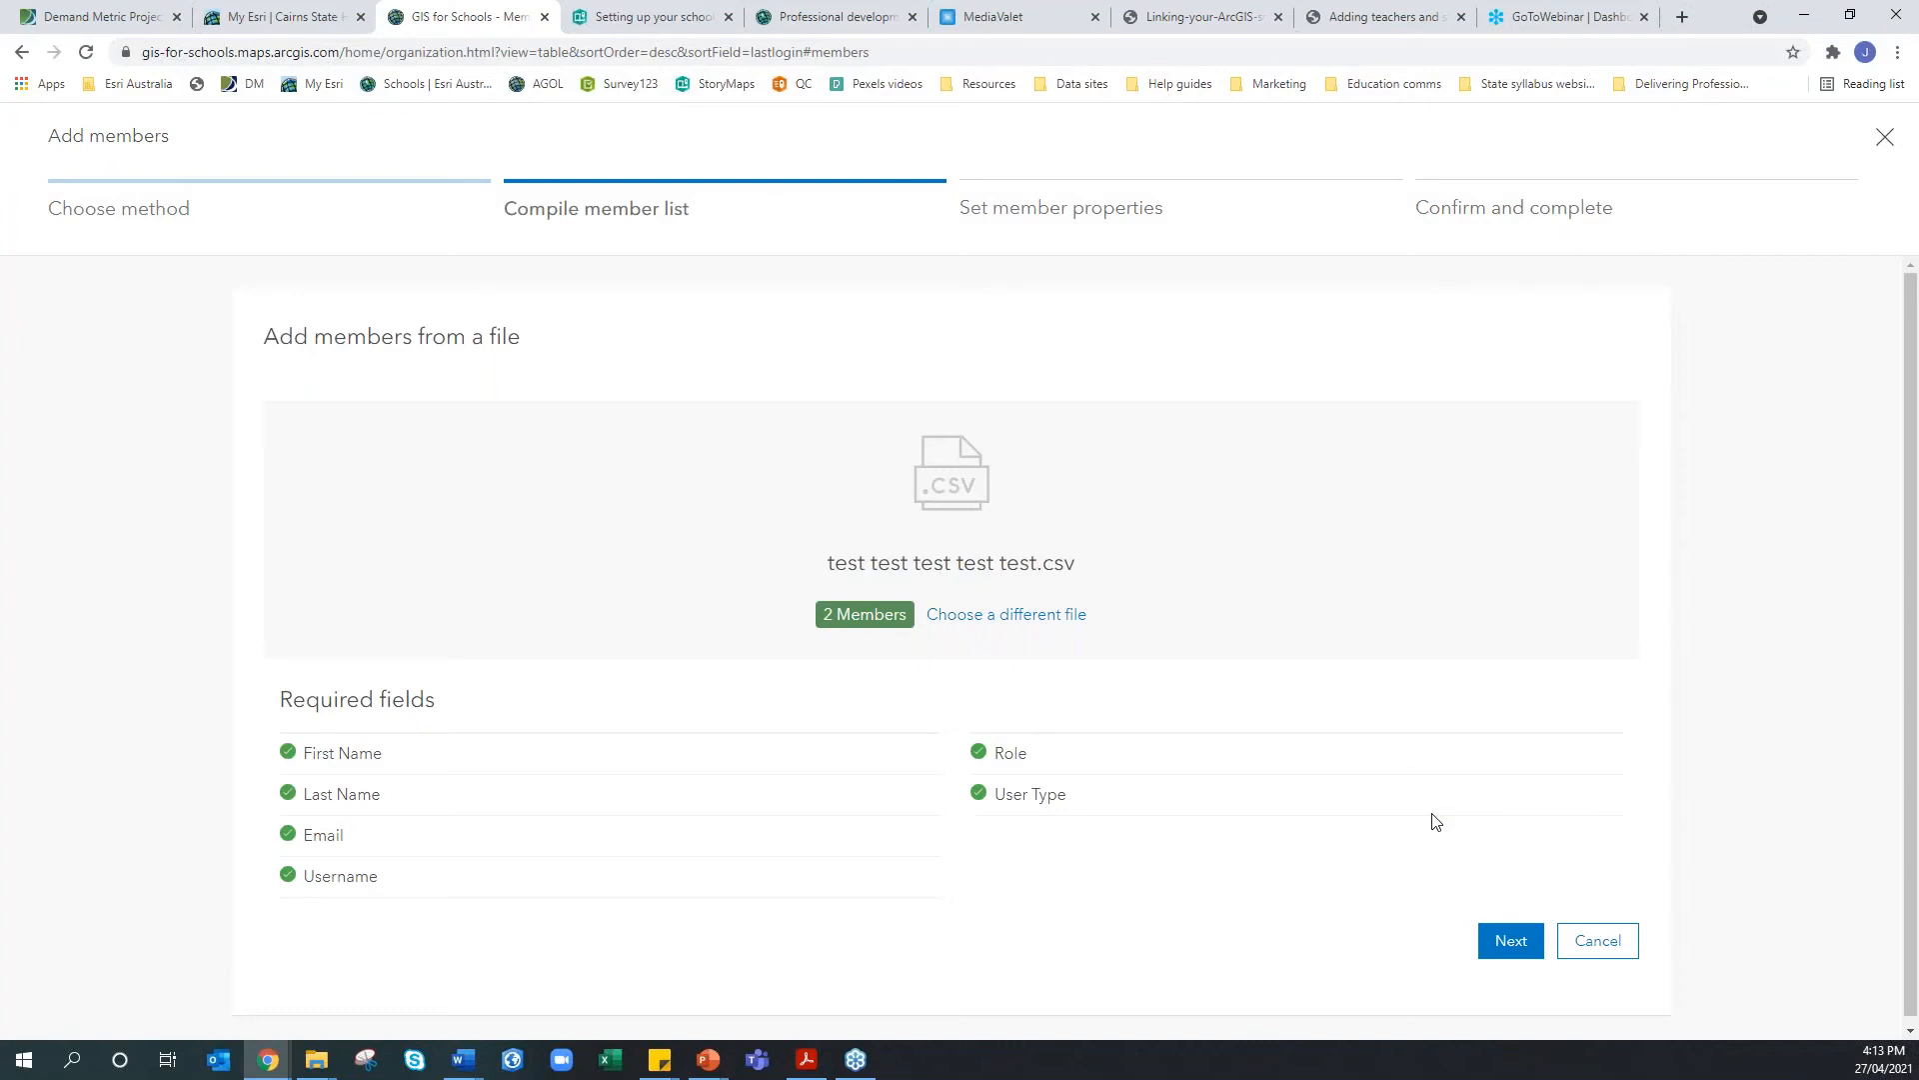
# Glance at the Professional development and StoryMap tabs, then return and compile the two-member list
pyautogui.click(782, 17)
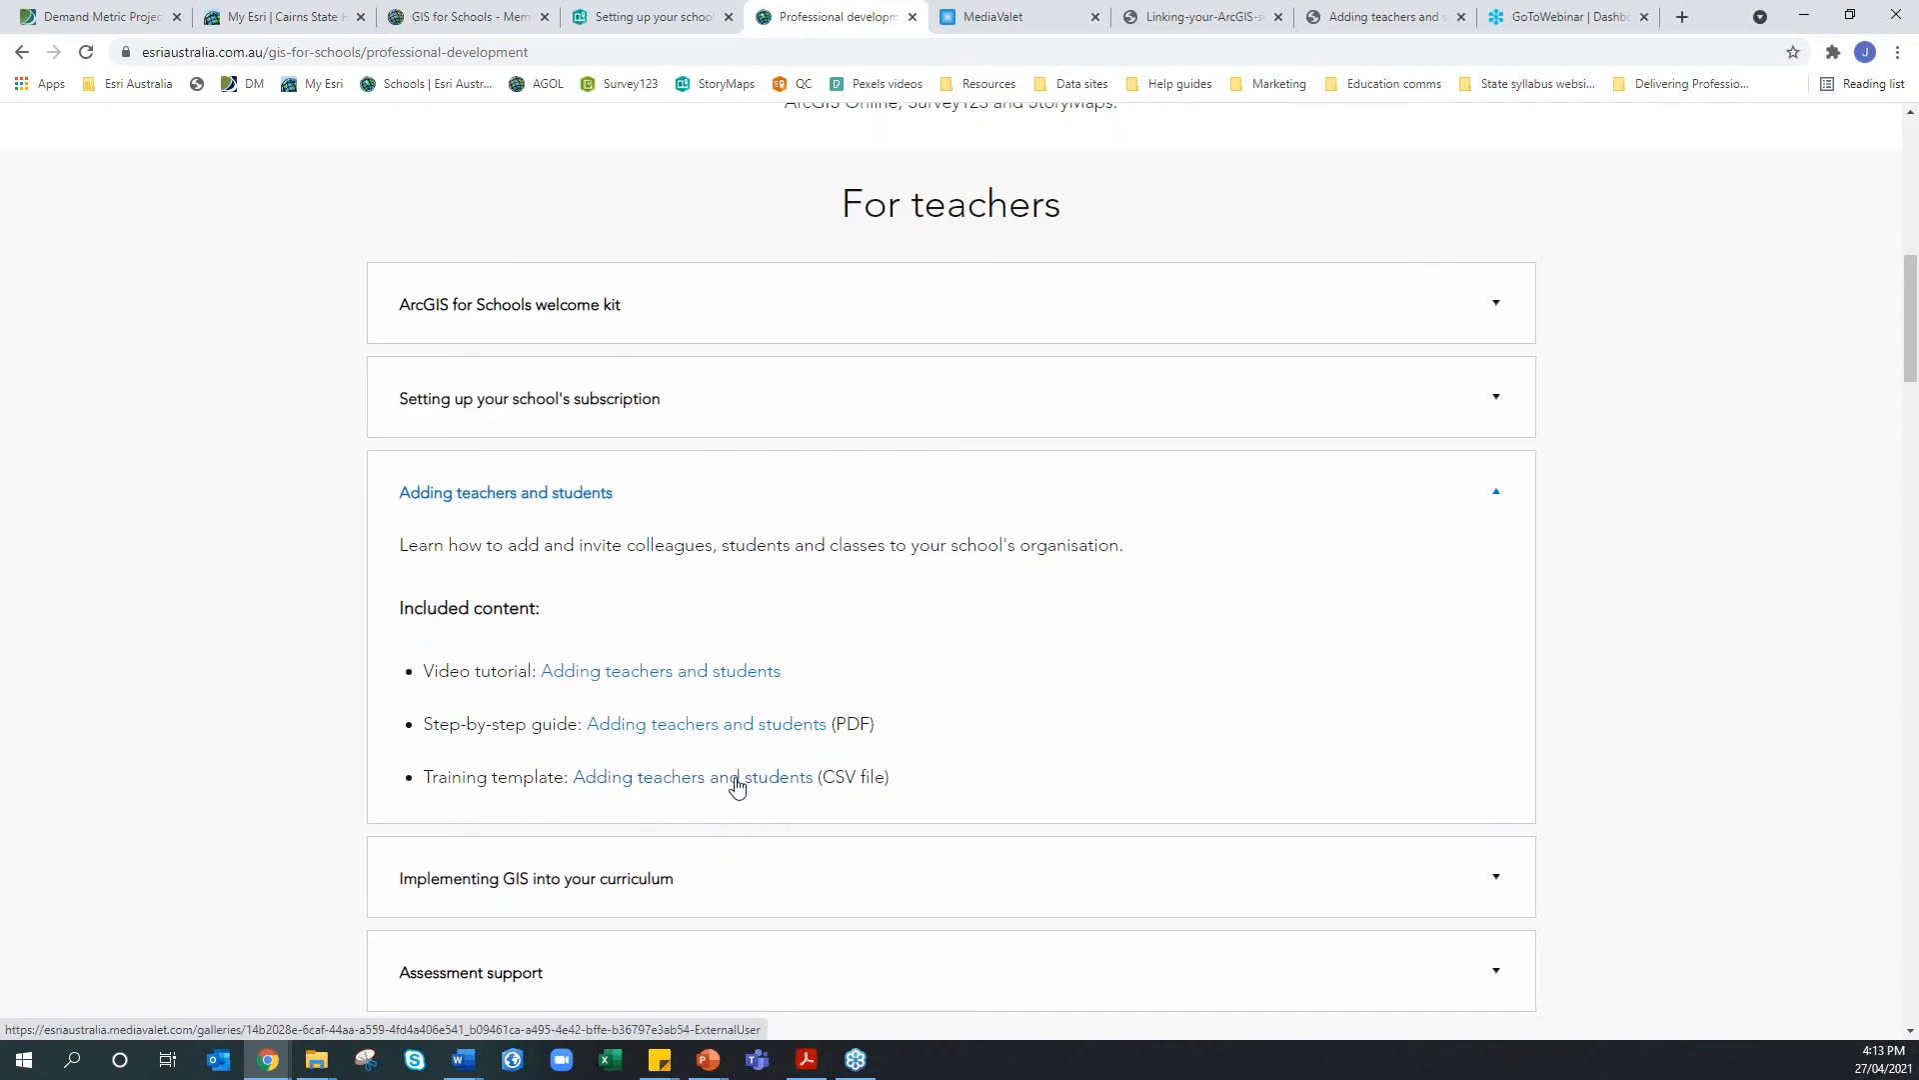
pyautogui.click(615, 17)
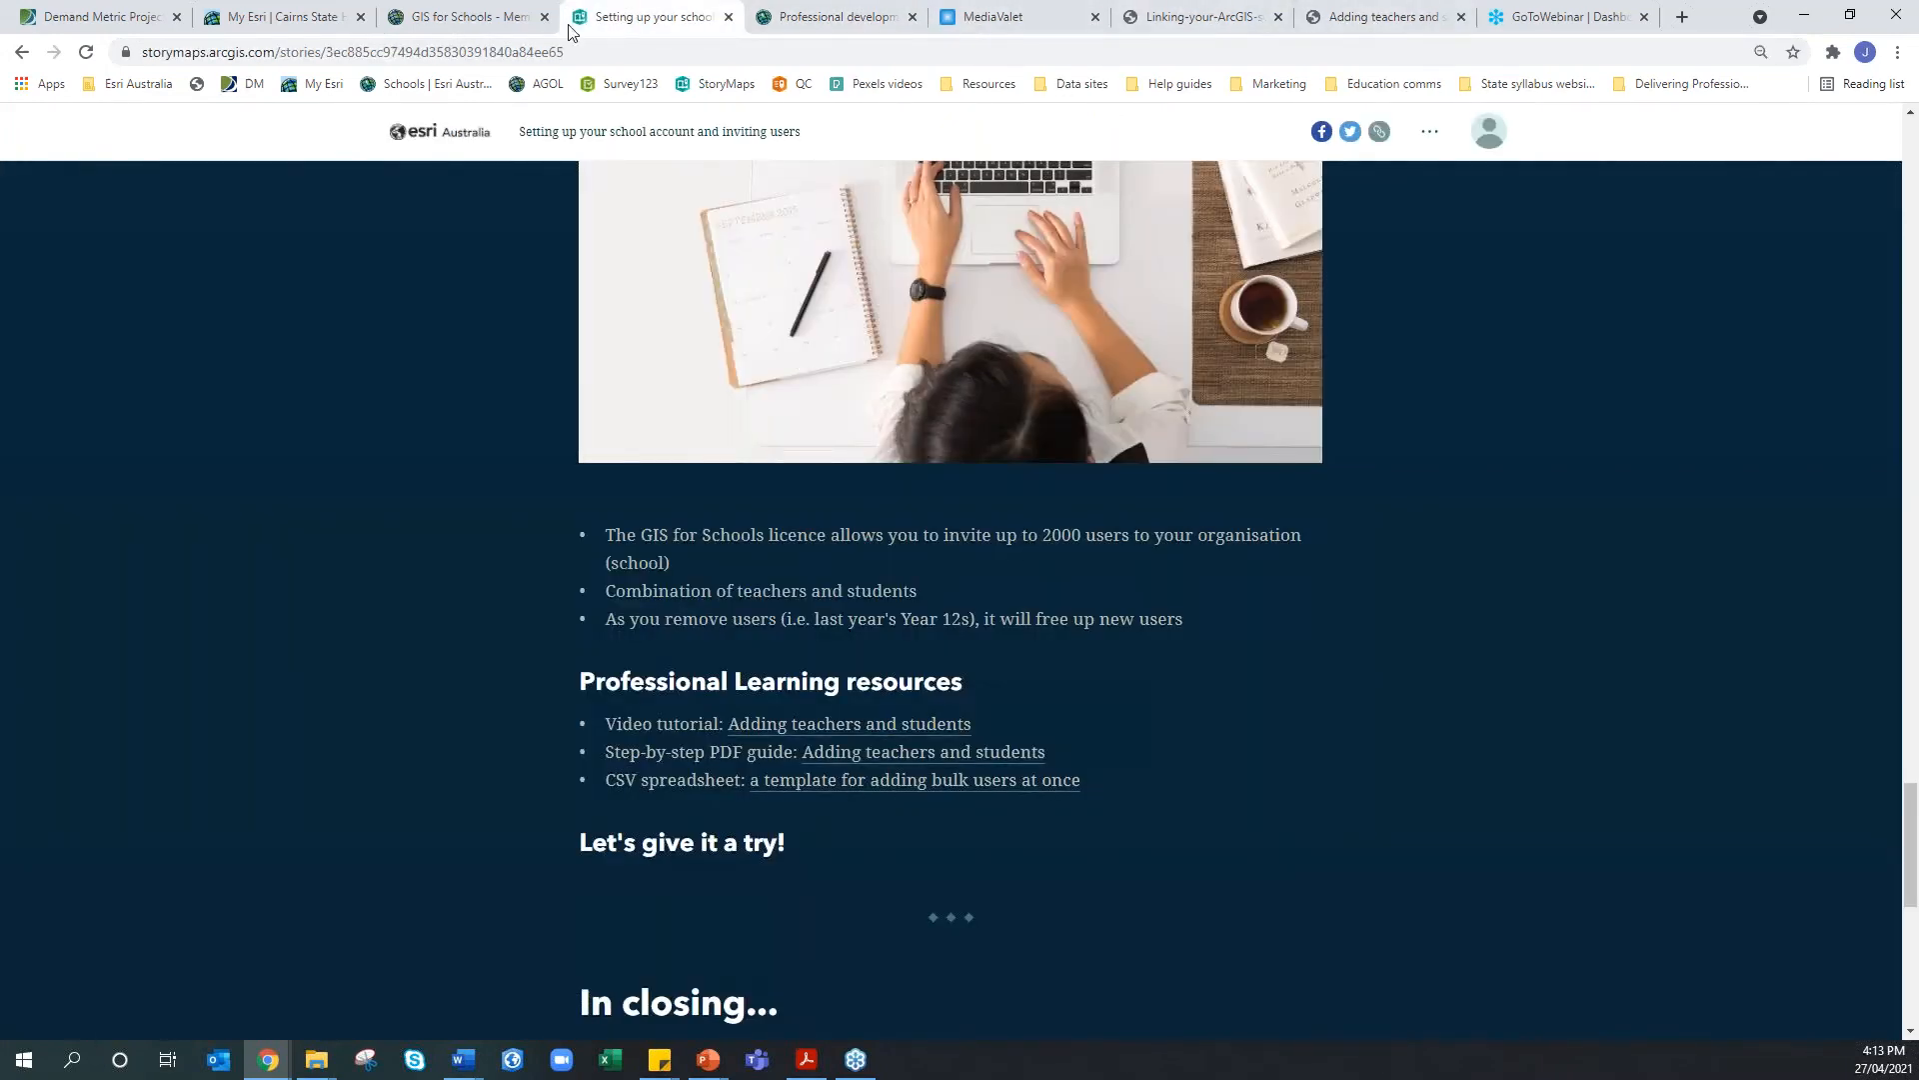
pyautogui.click(468, 17)
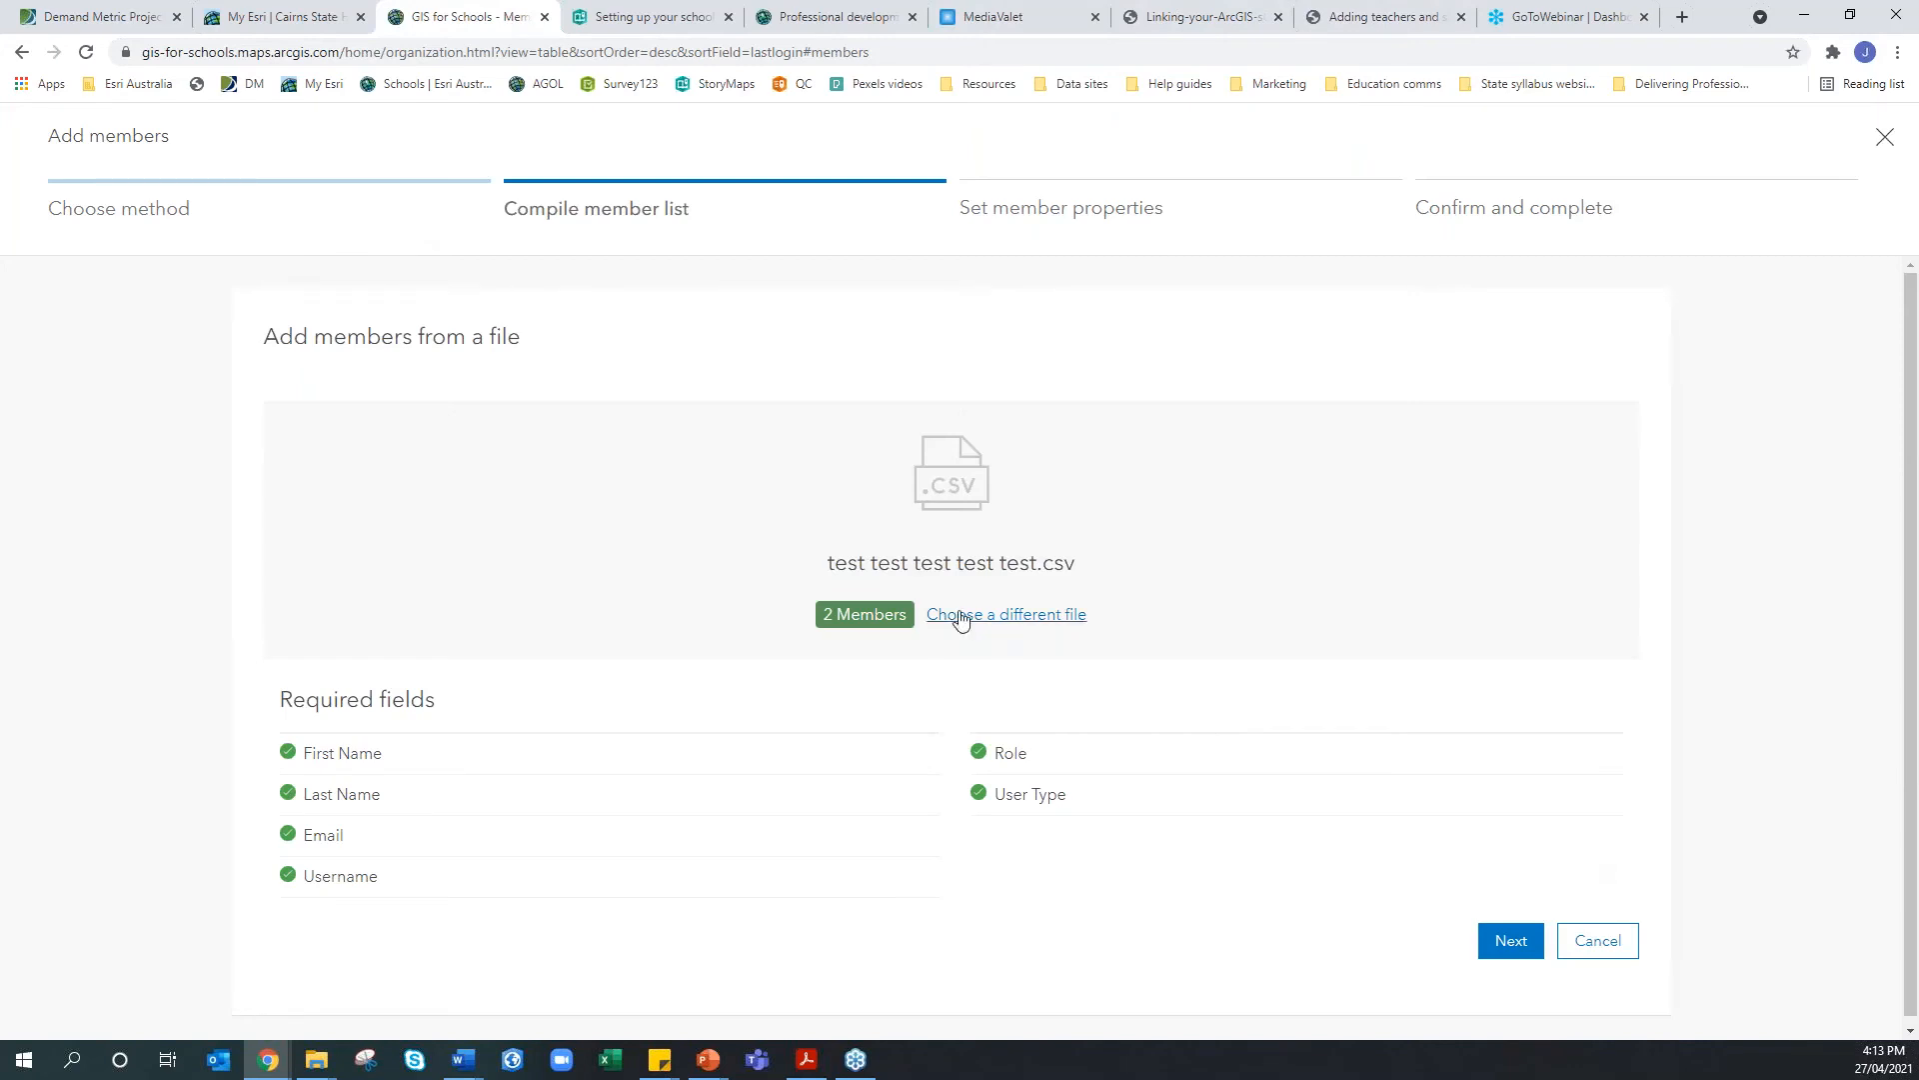
pyautogui.click(1538, 950)
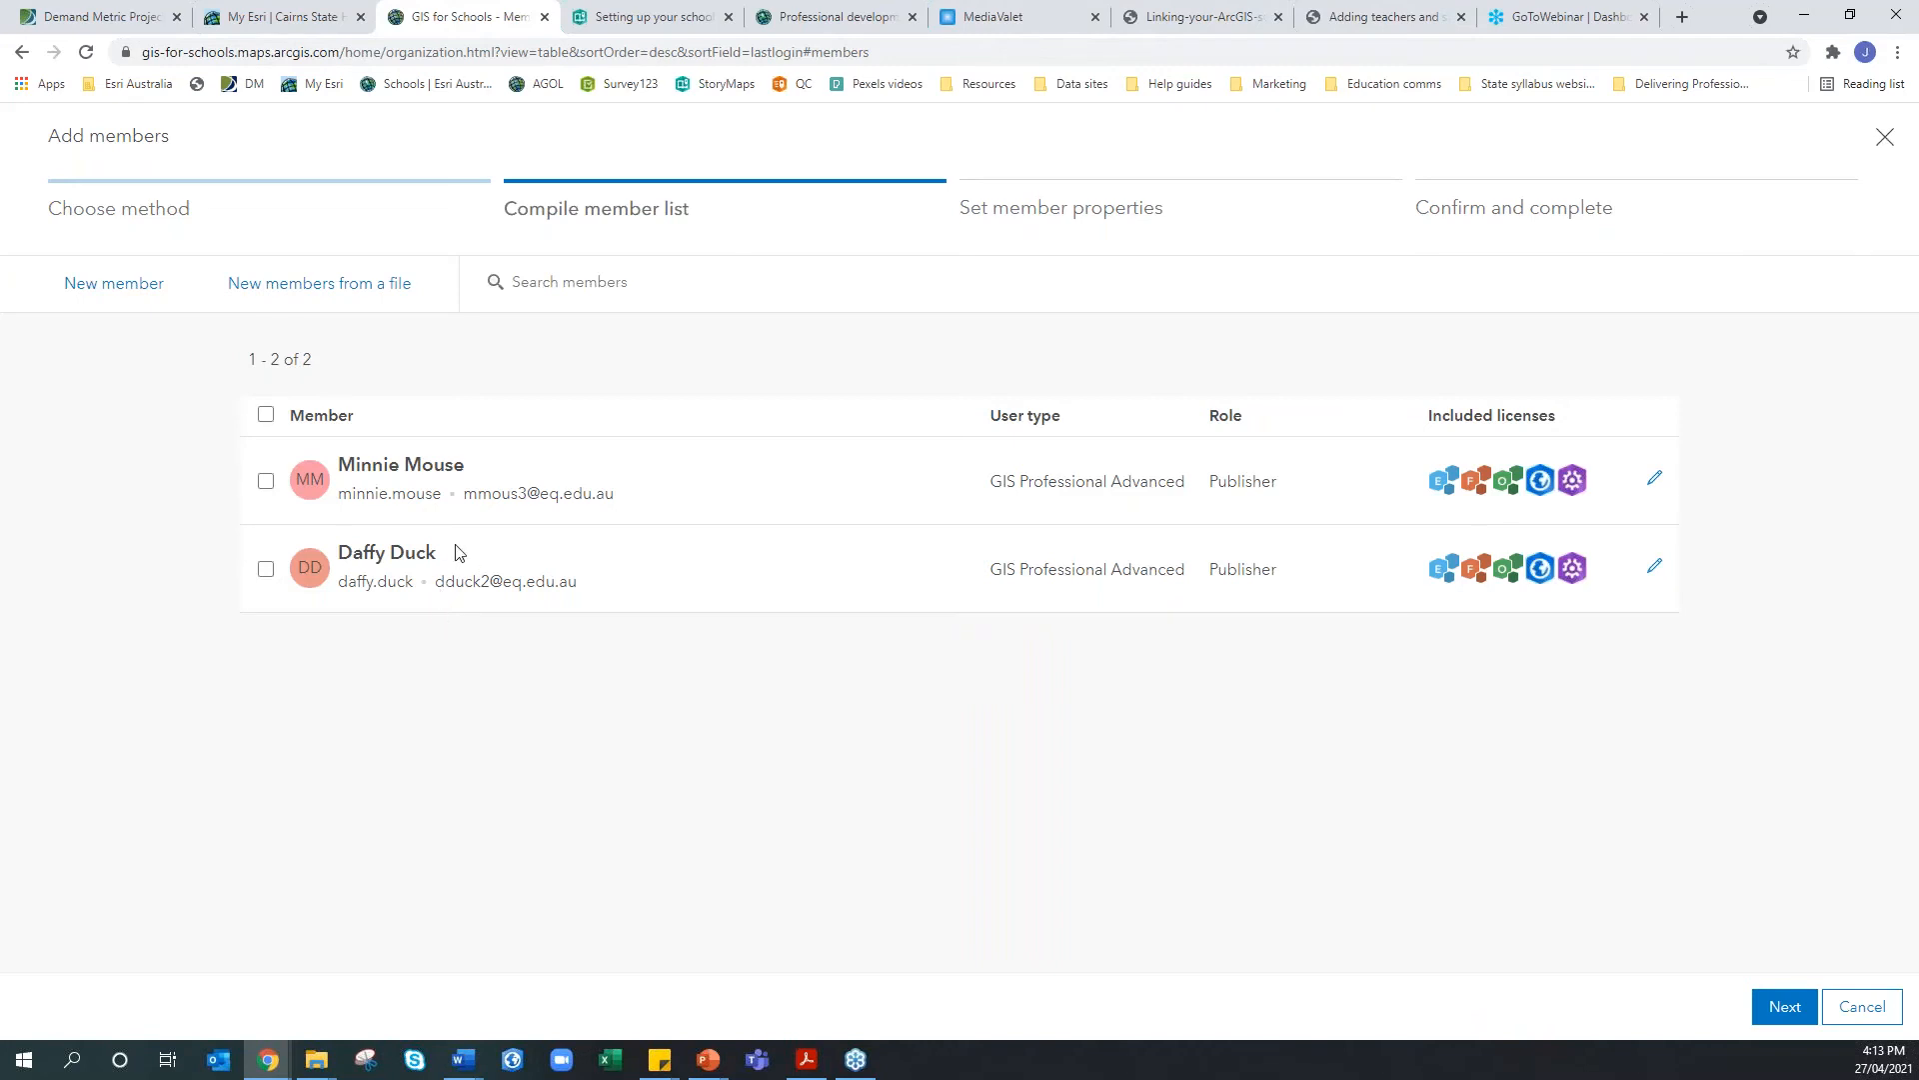
# Advance to Set member properties and browse the add-on licences without assigning any
pyautogui.click(1780, 1010)
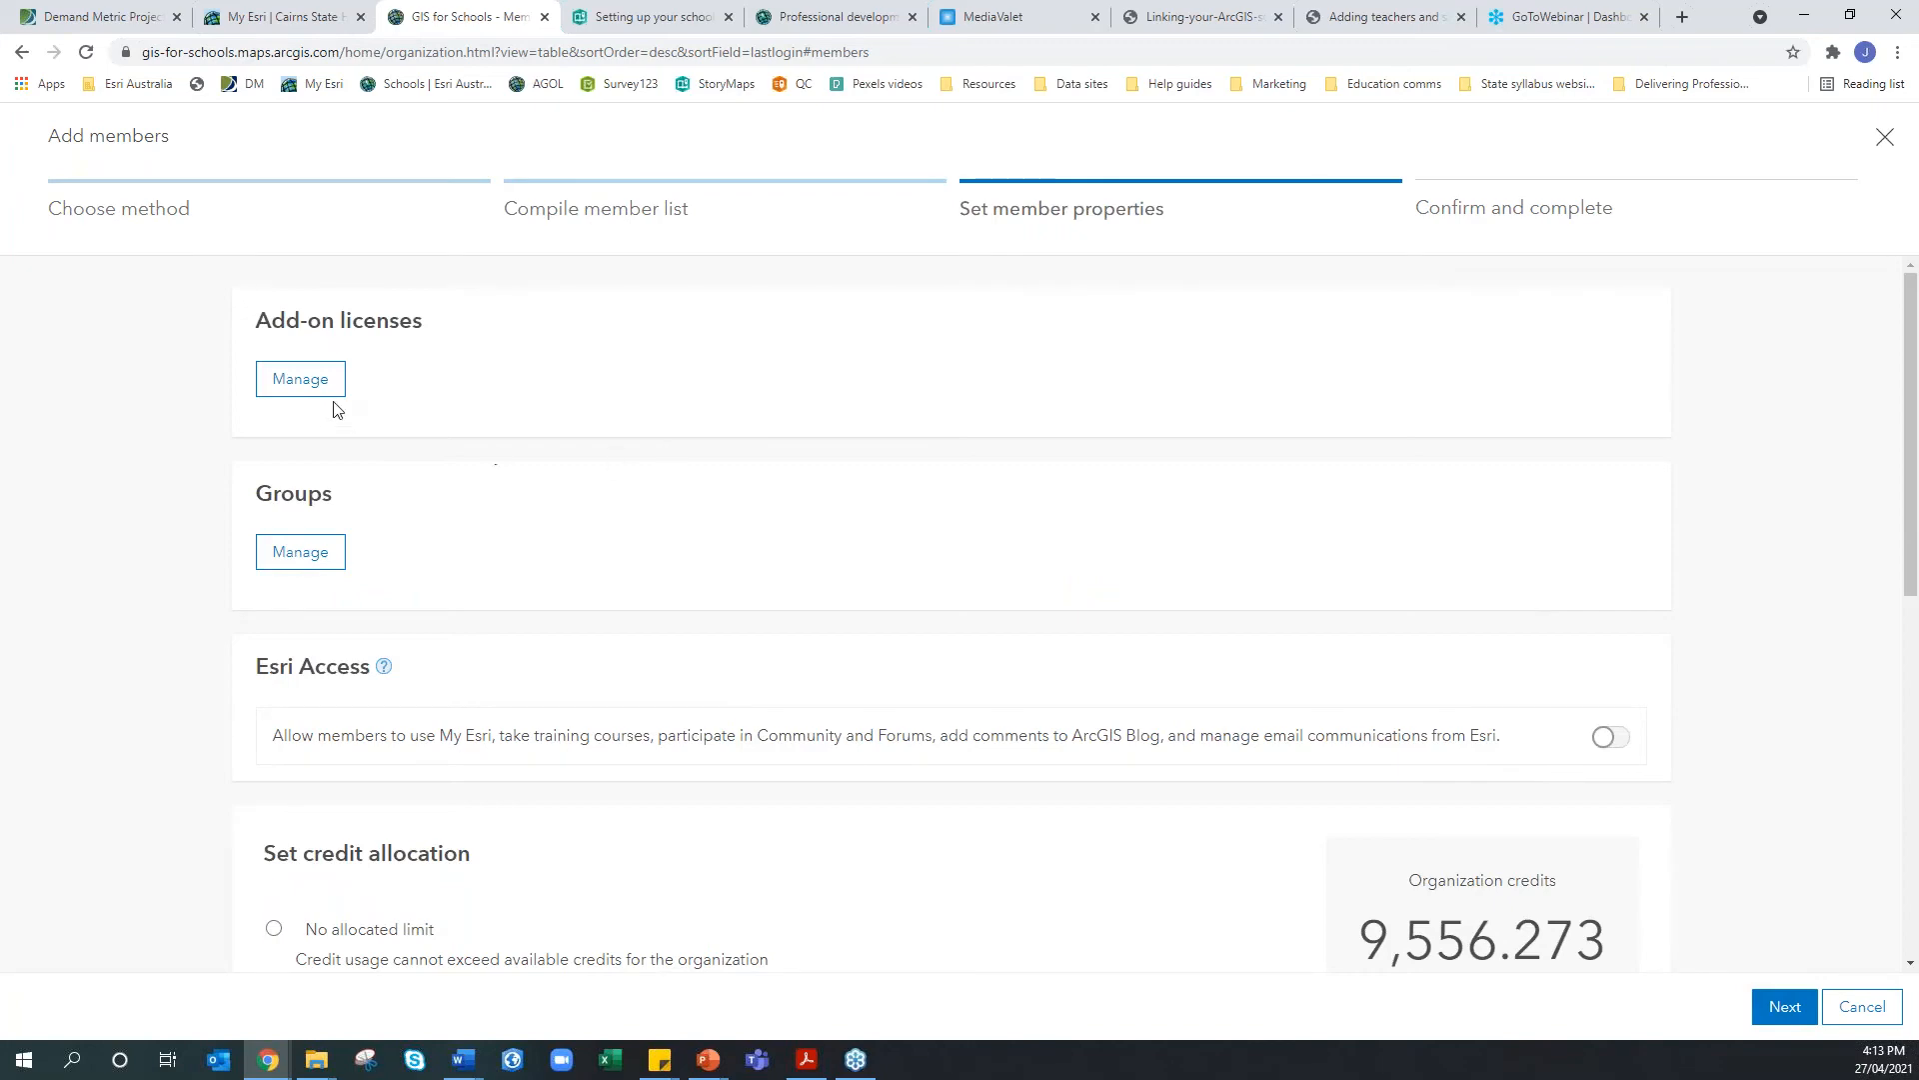
pyautogui.click(303, 392)
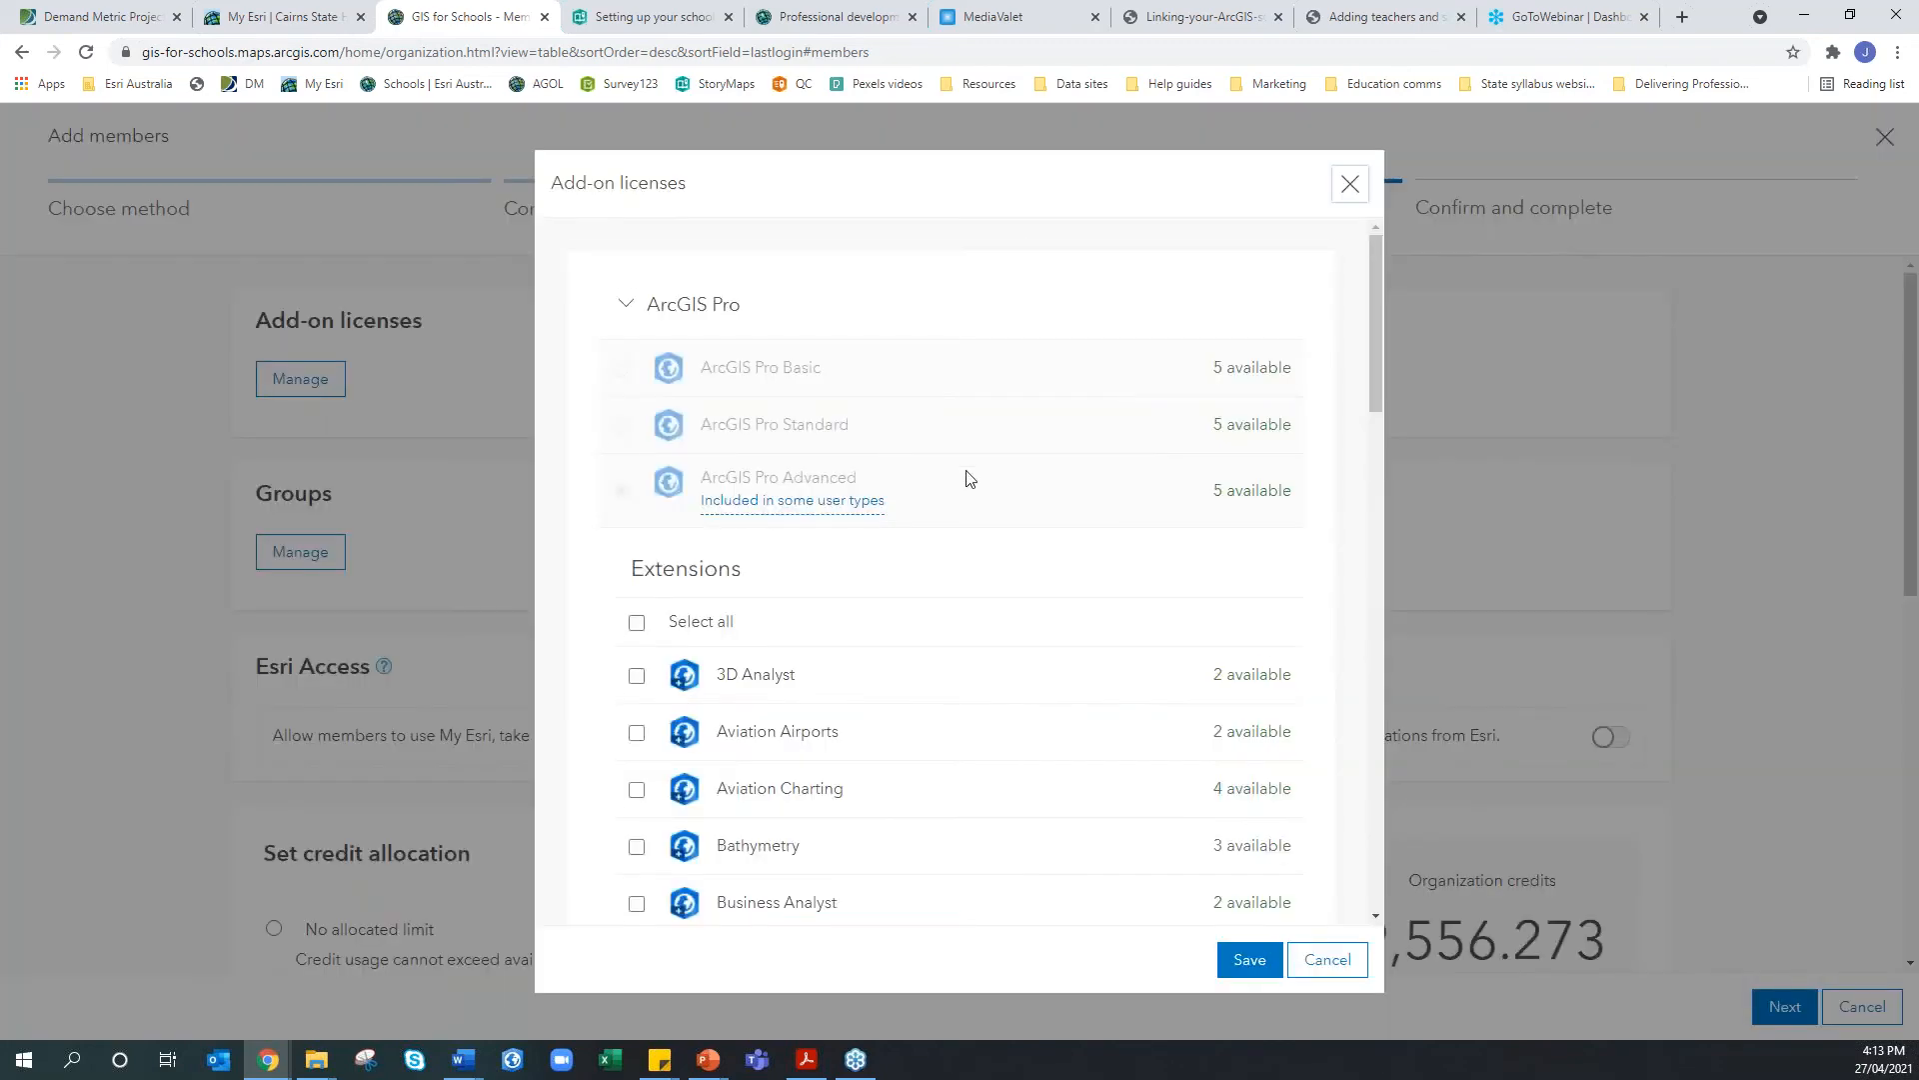
pyautogui.scroll(-11, 968, 479)
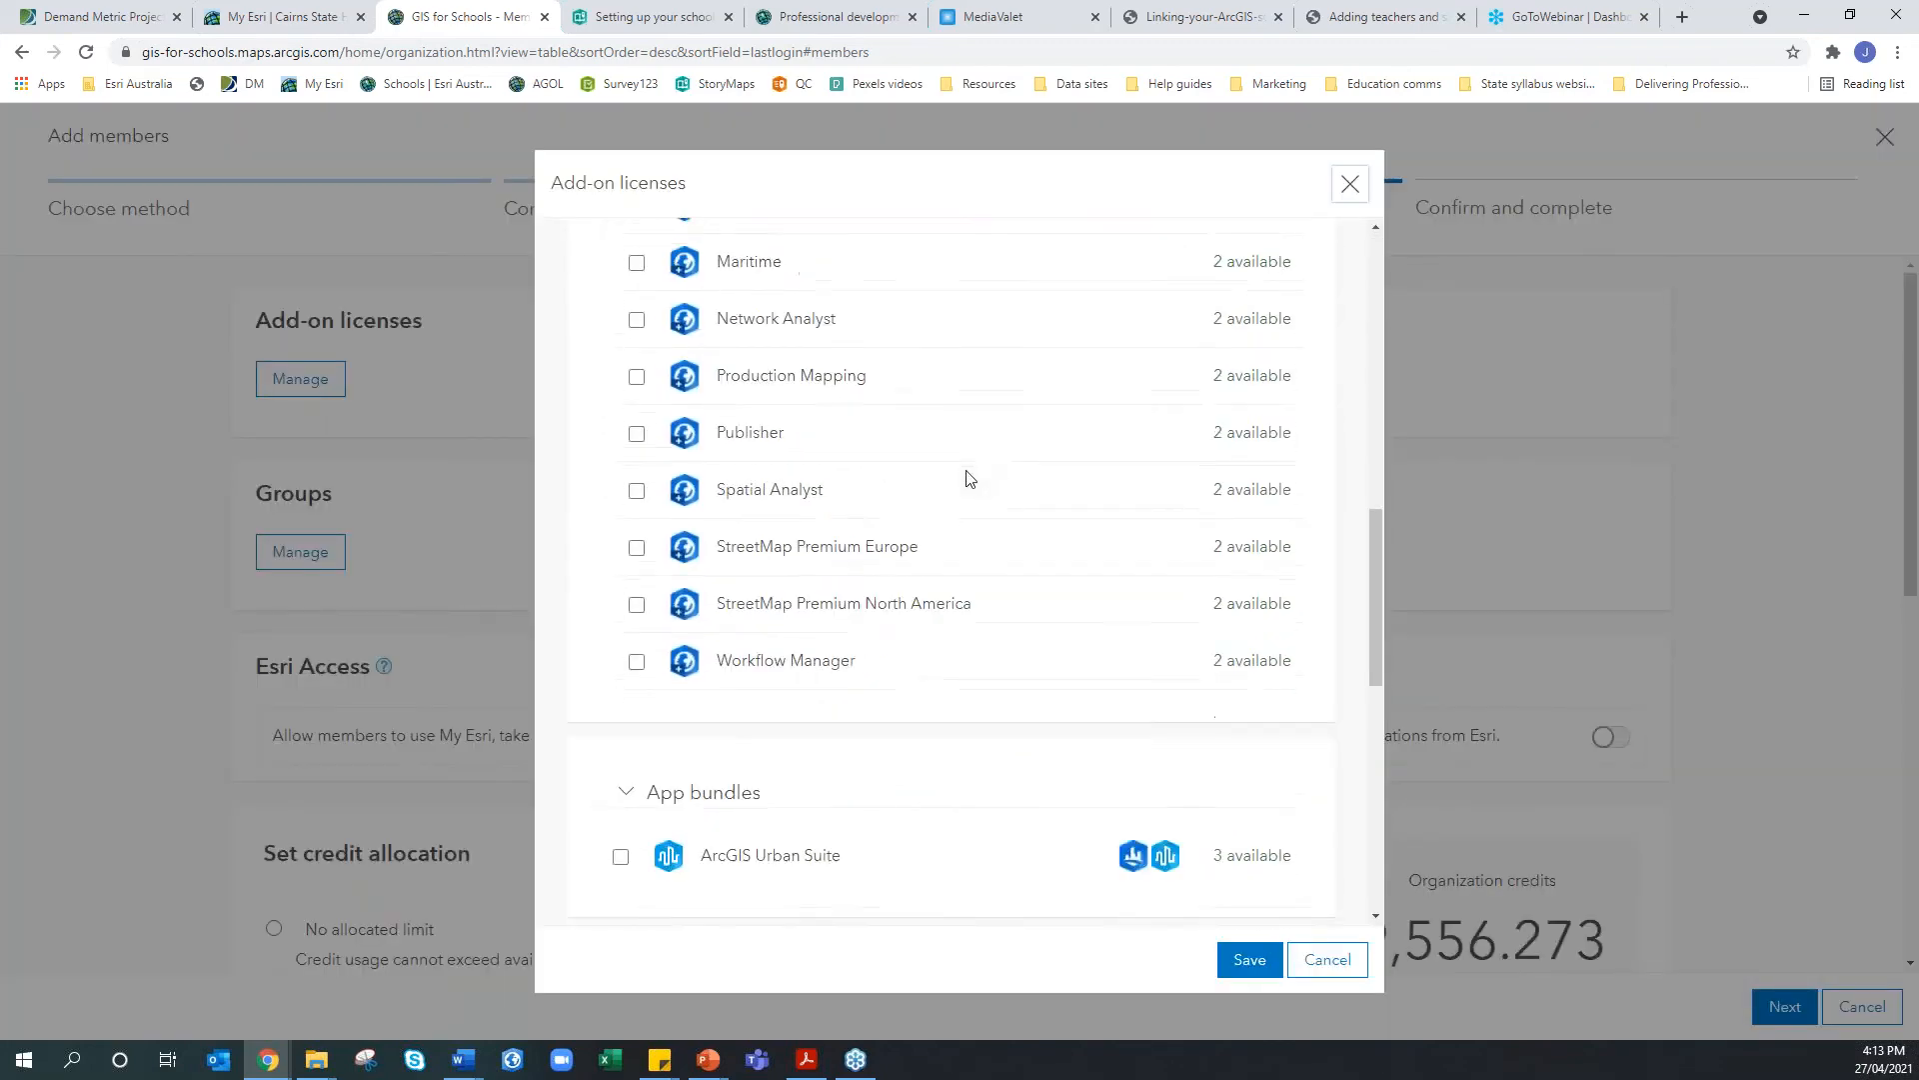
pyautogui.scroll(-5, 968, 478)
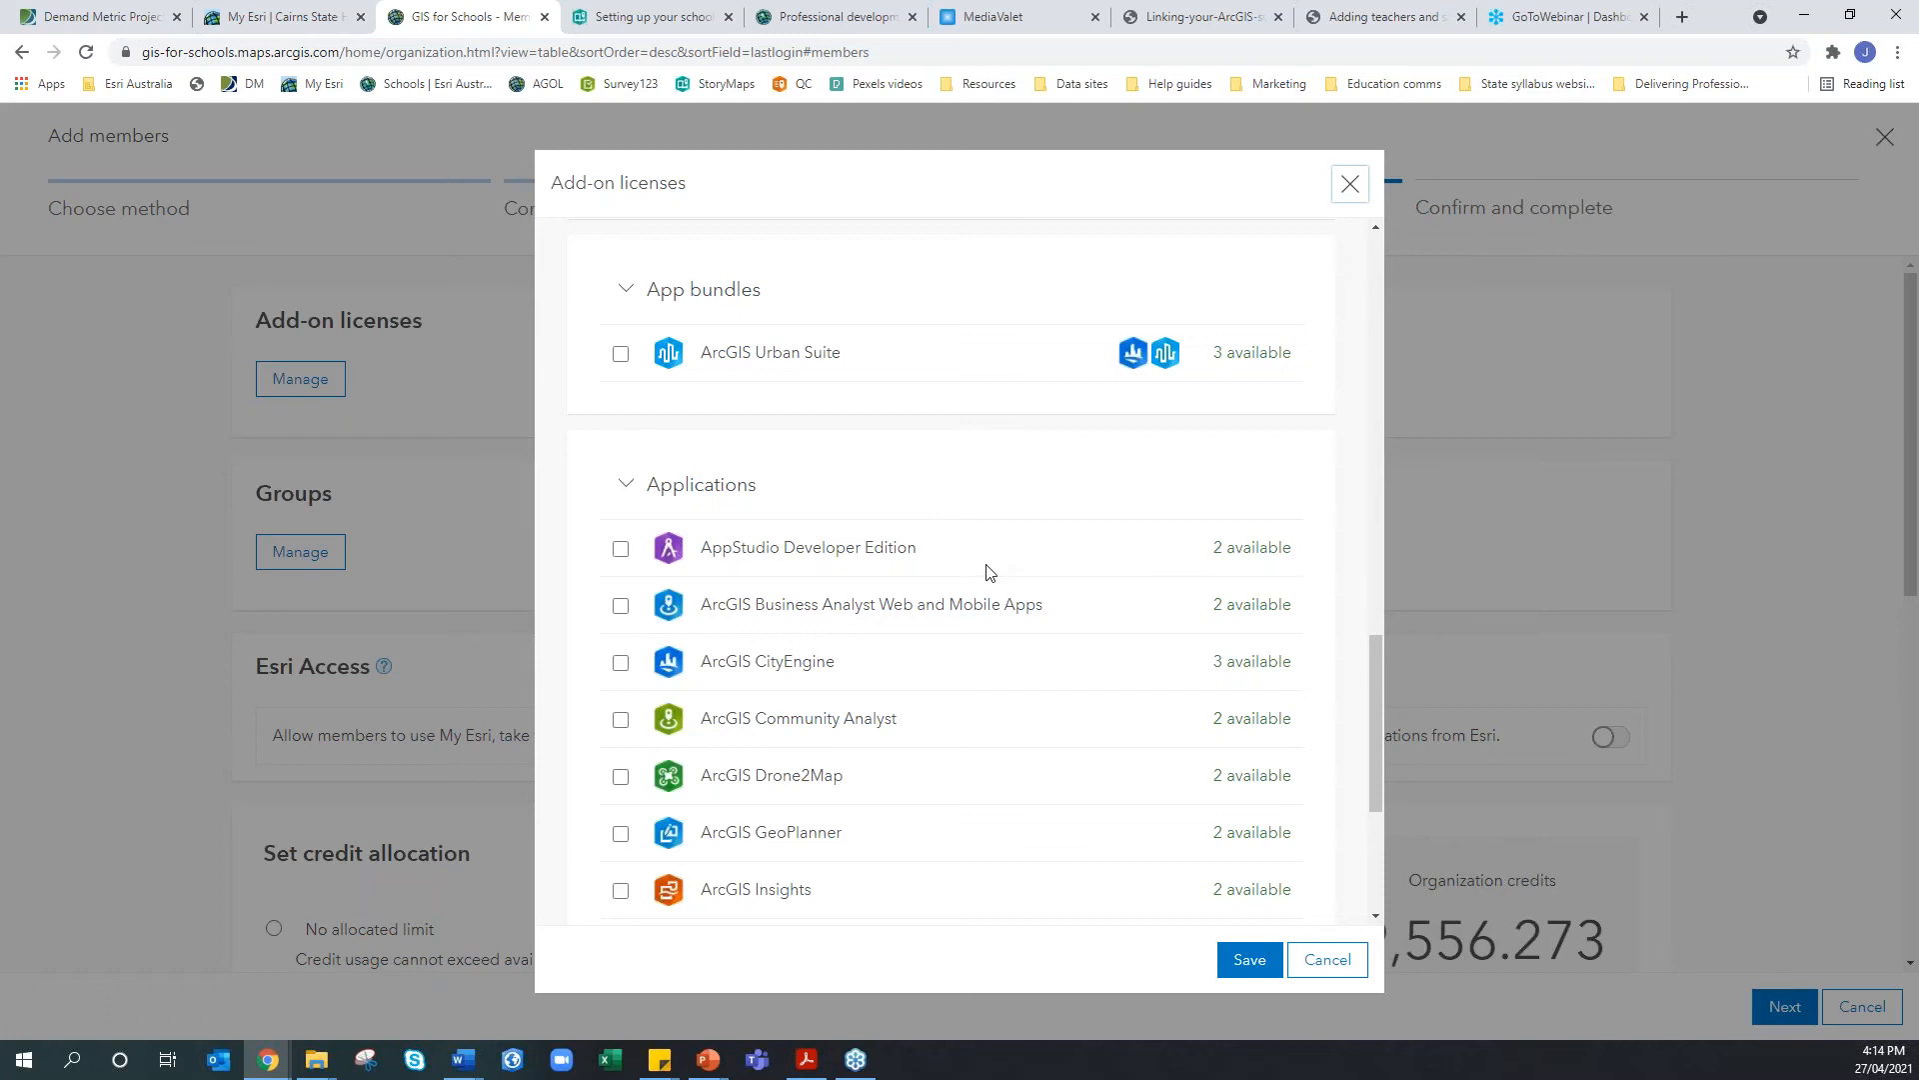
pyautogui.scroll(-1, 861, 675)
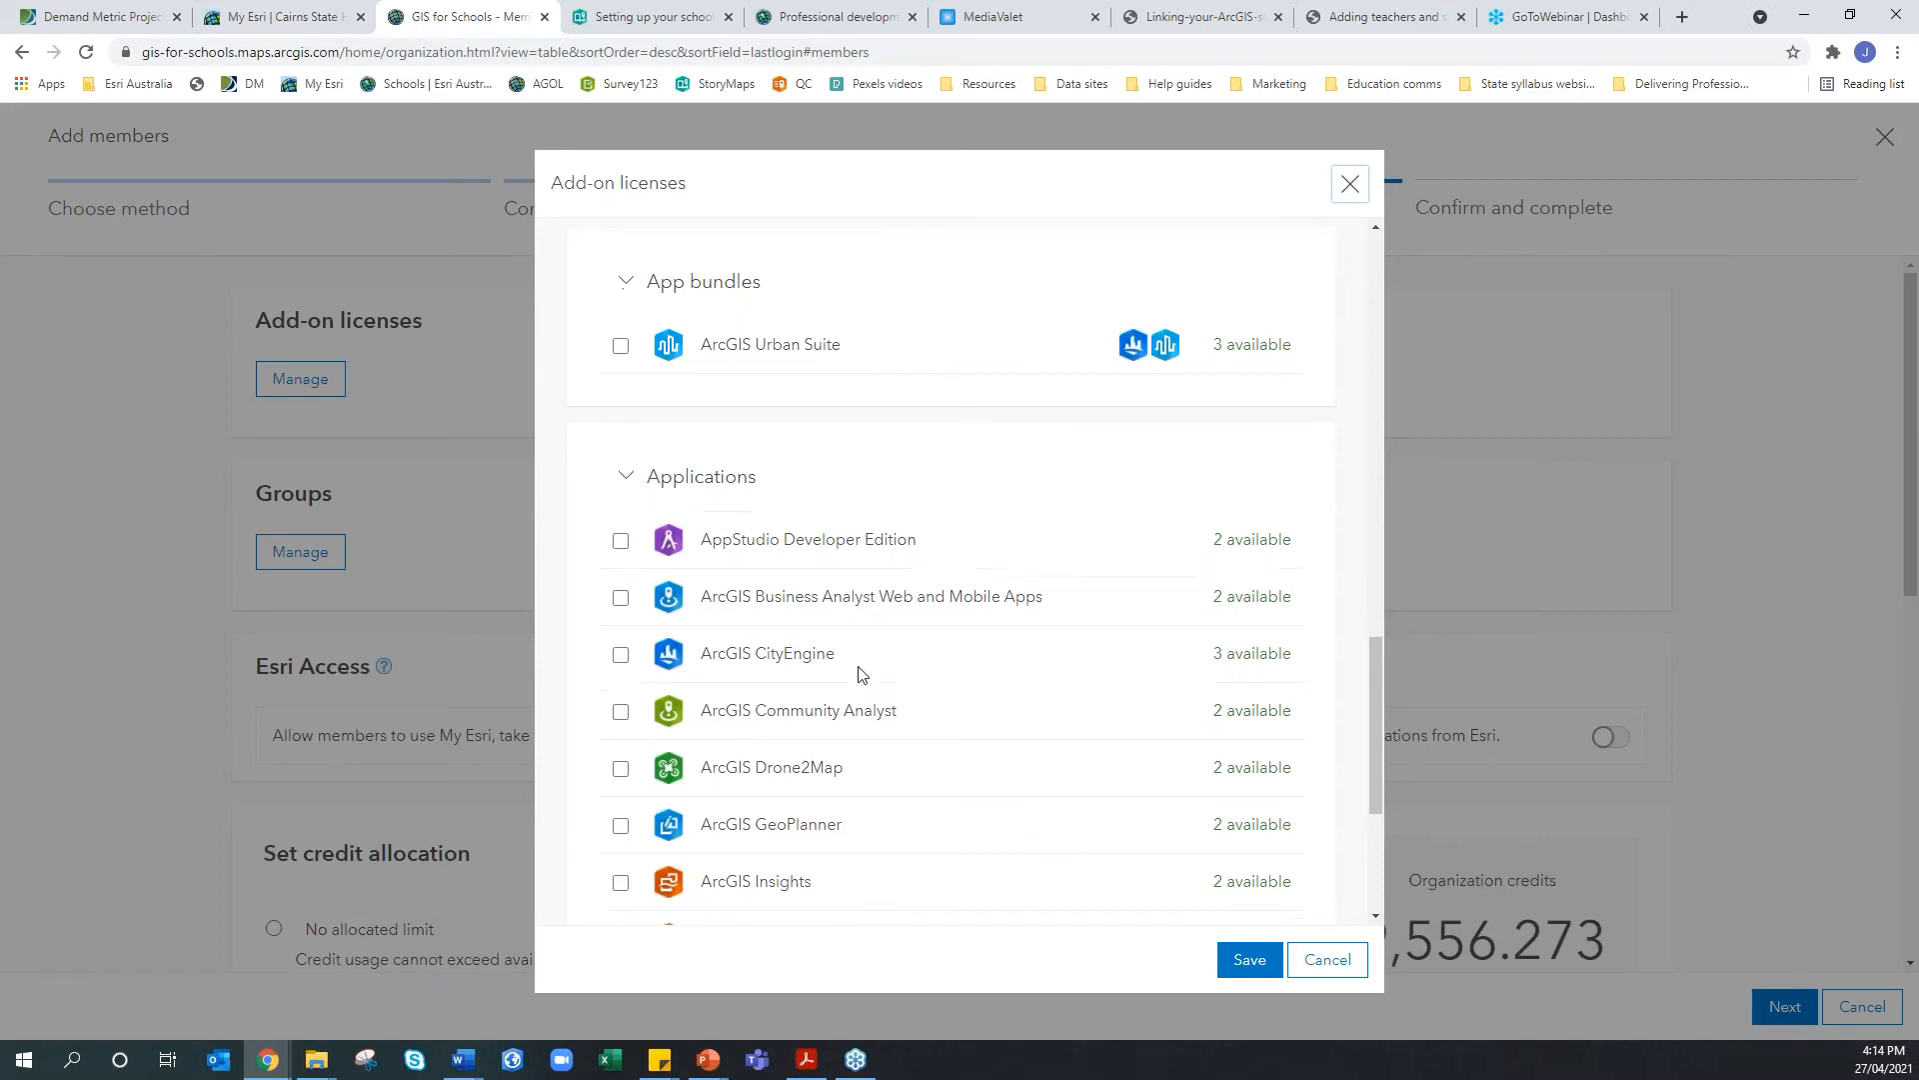
pyautogui.scroll(-3, 861, 675)
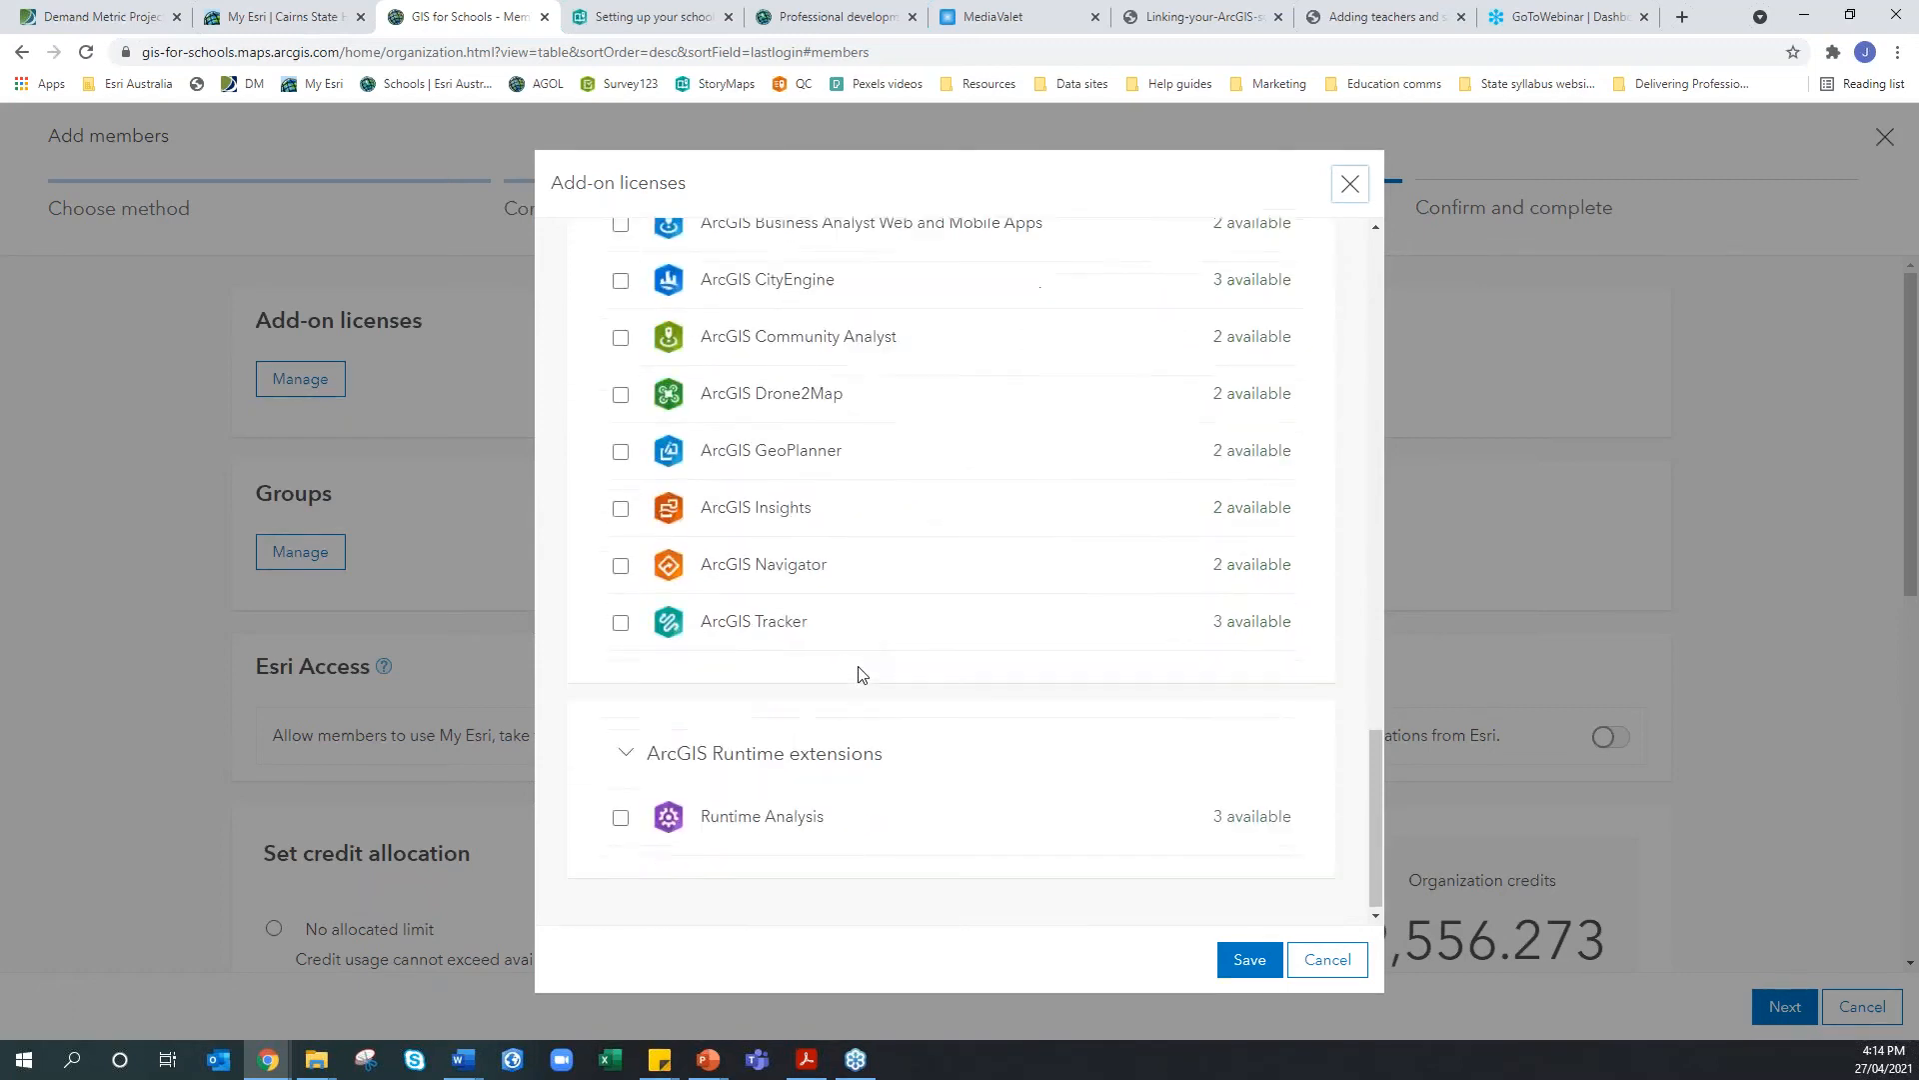
pyautogui.scroll(2, 861, 675)
pyautogui.scroll(1, 861, 674)
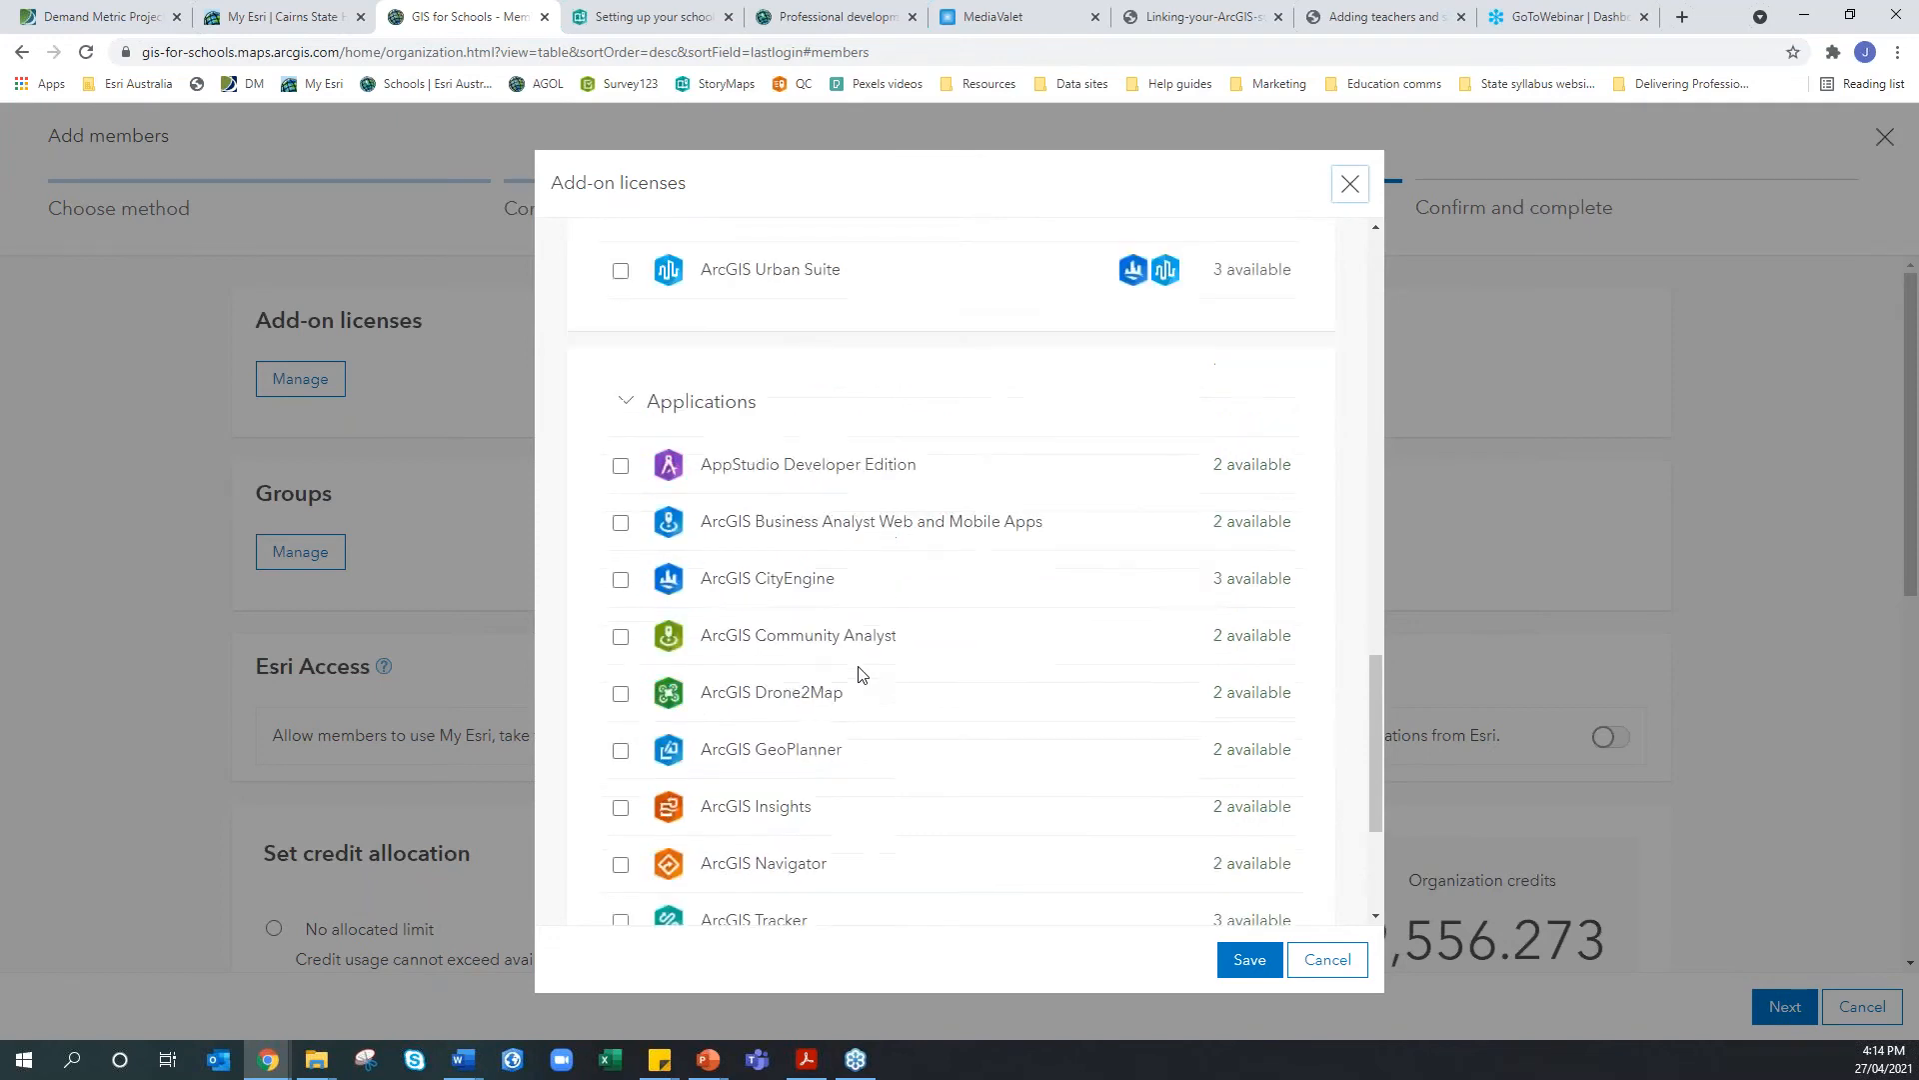
pyautogui.click(1311, 960)
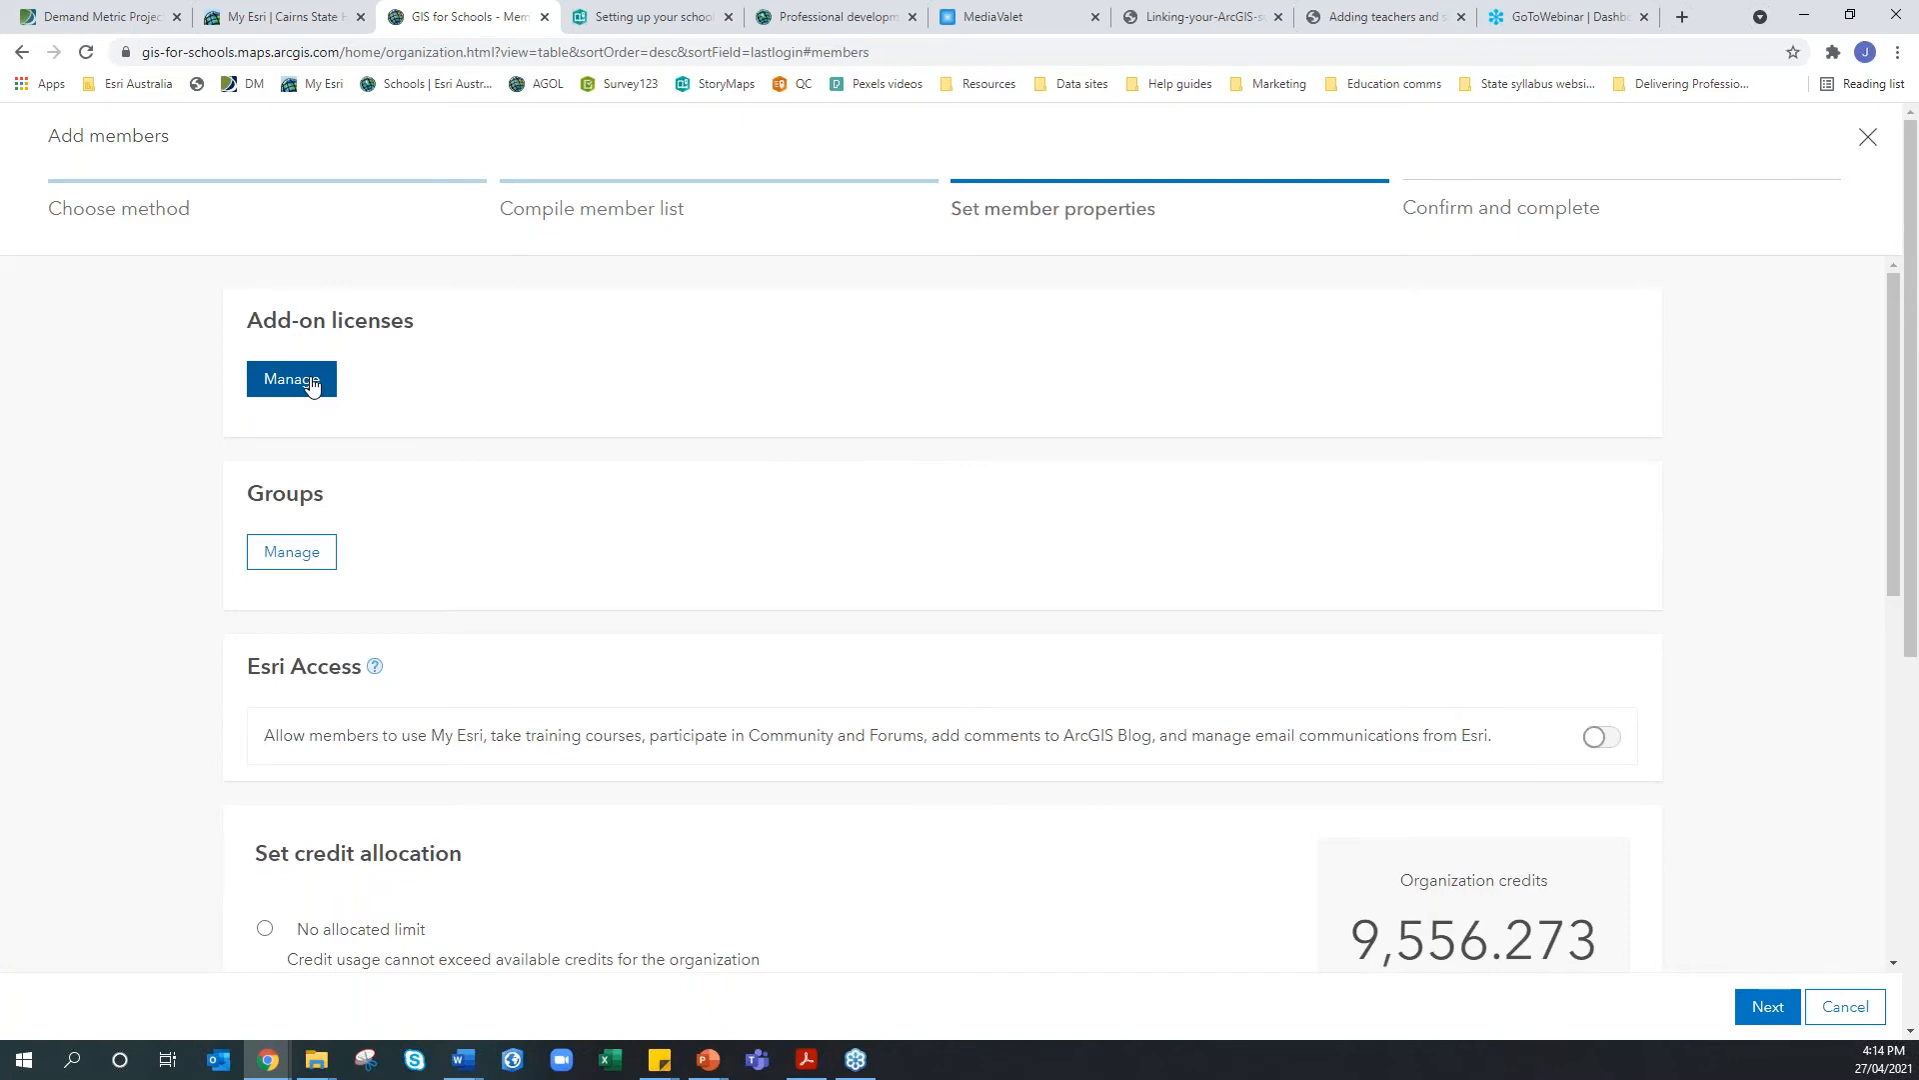
pyautogui.click(305, 563)
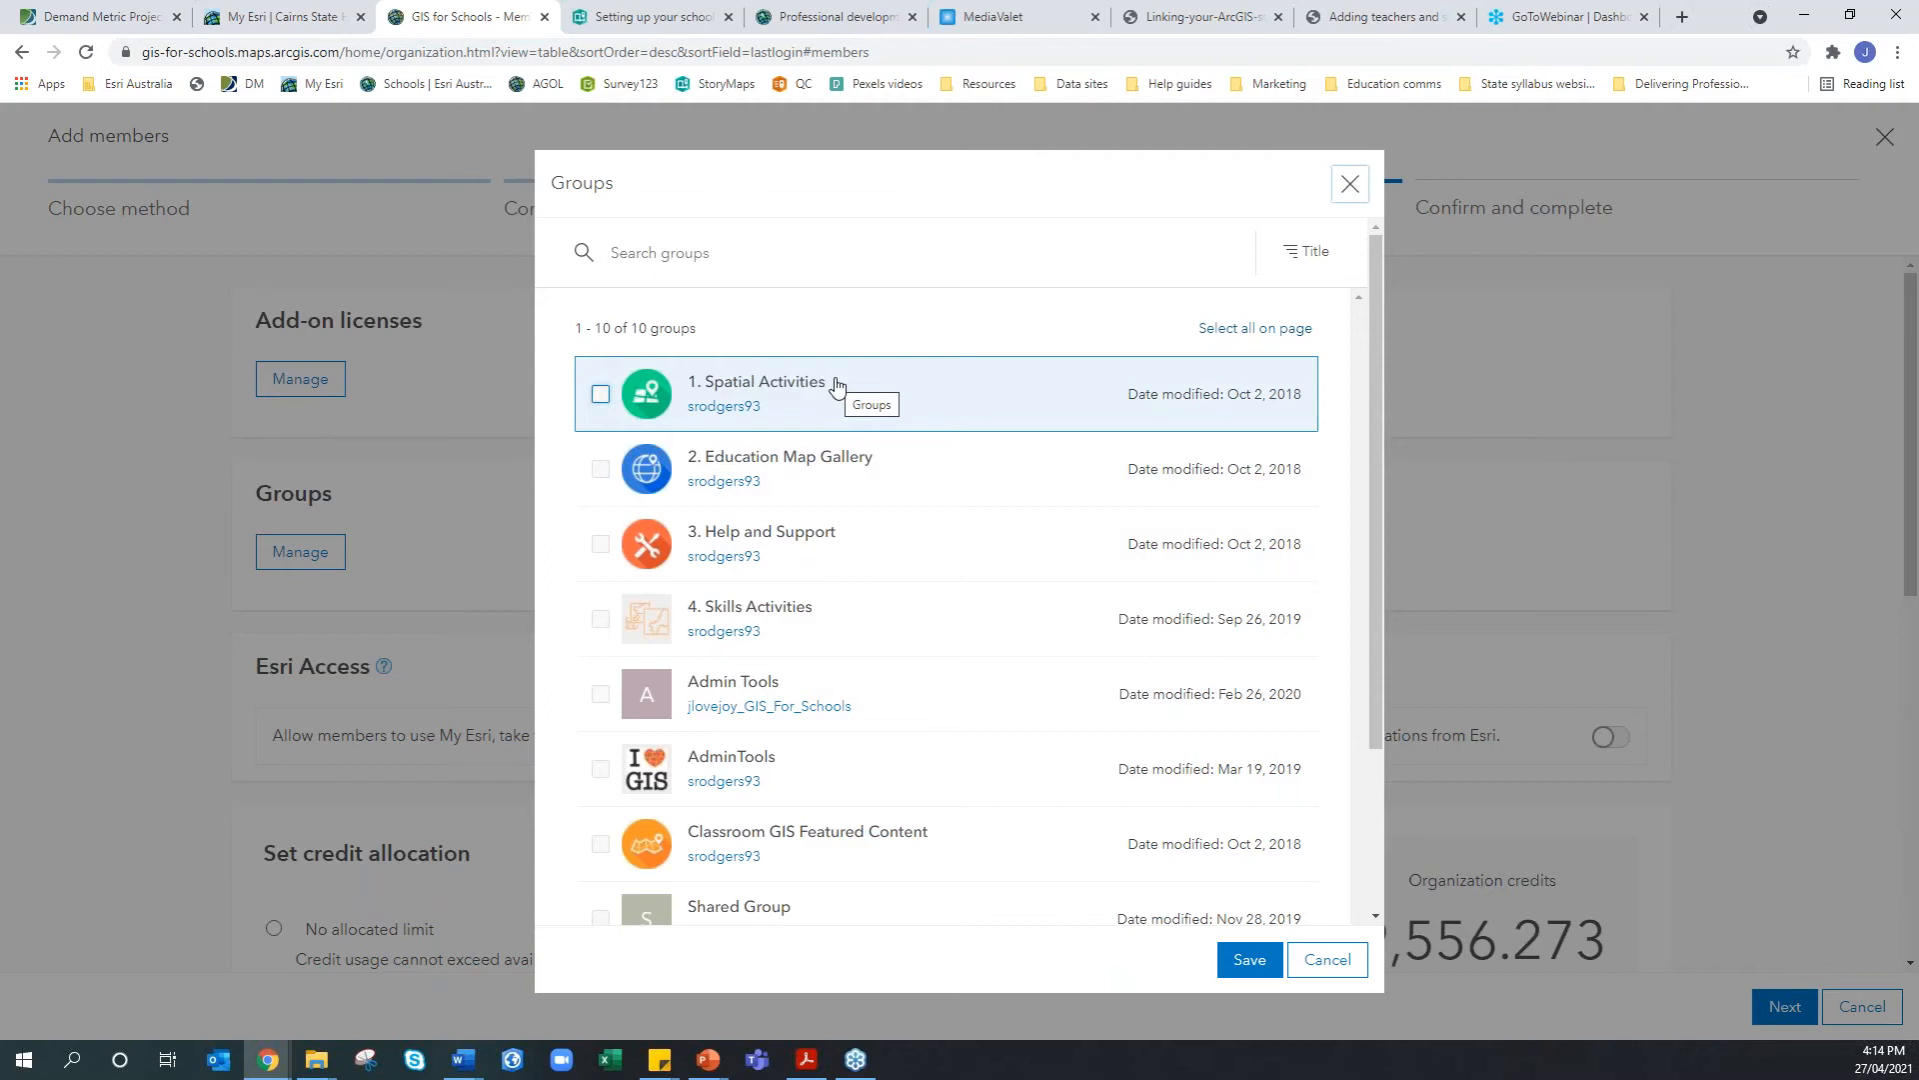
pyautogui.click(599, 394)
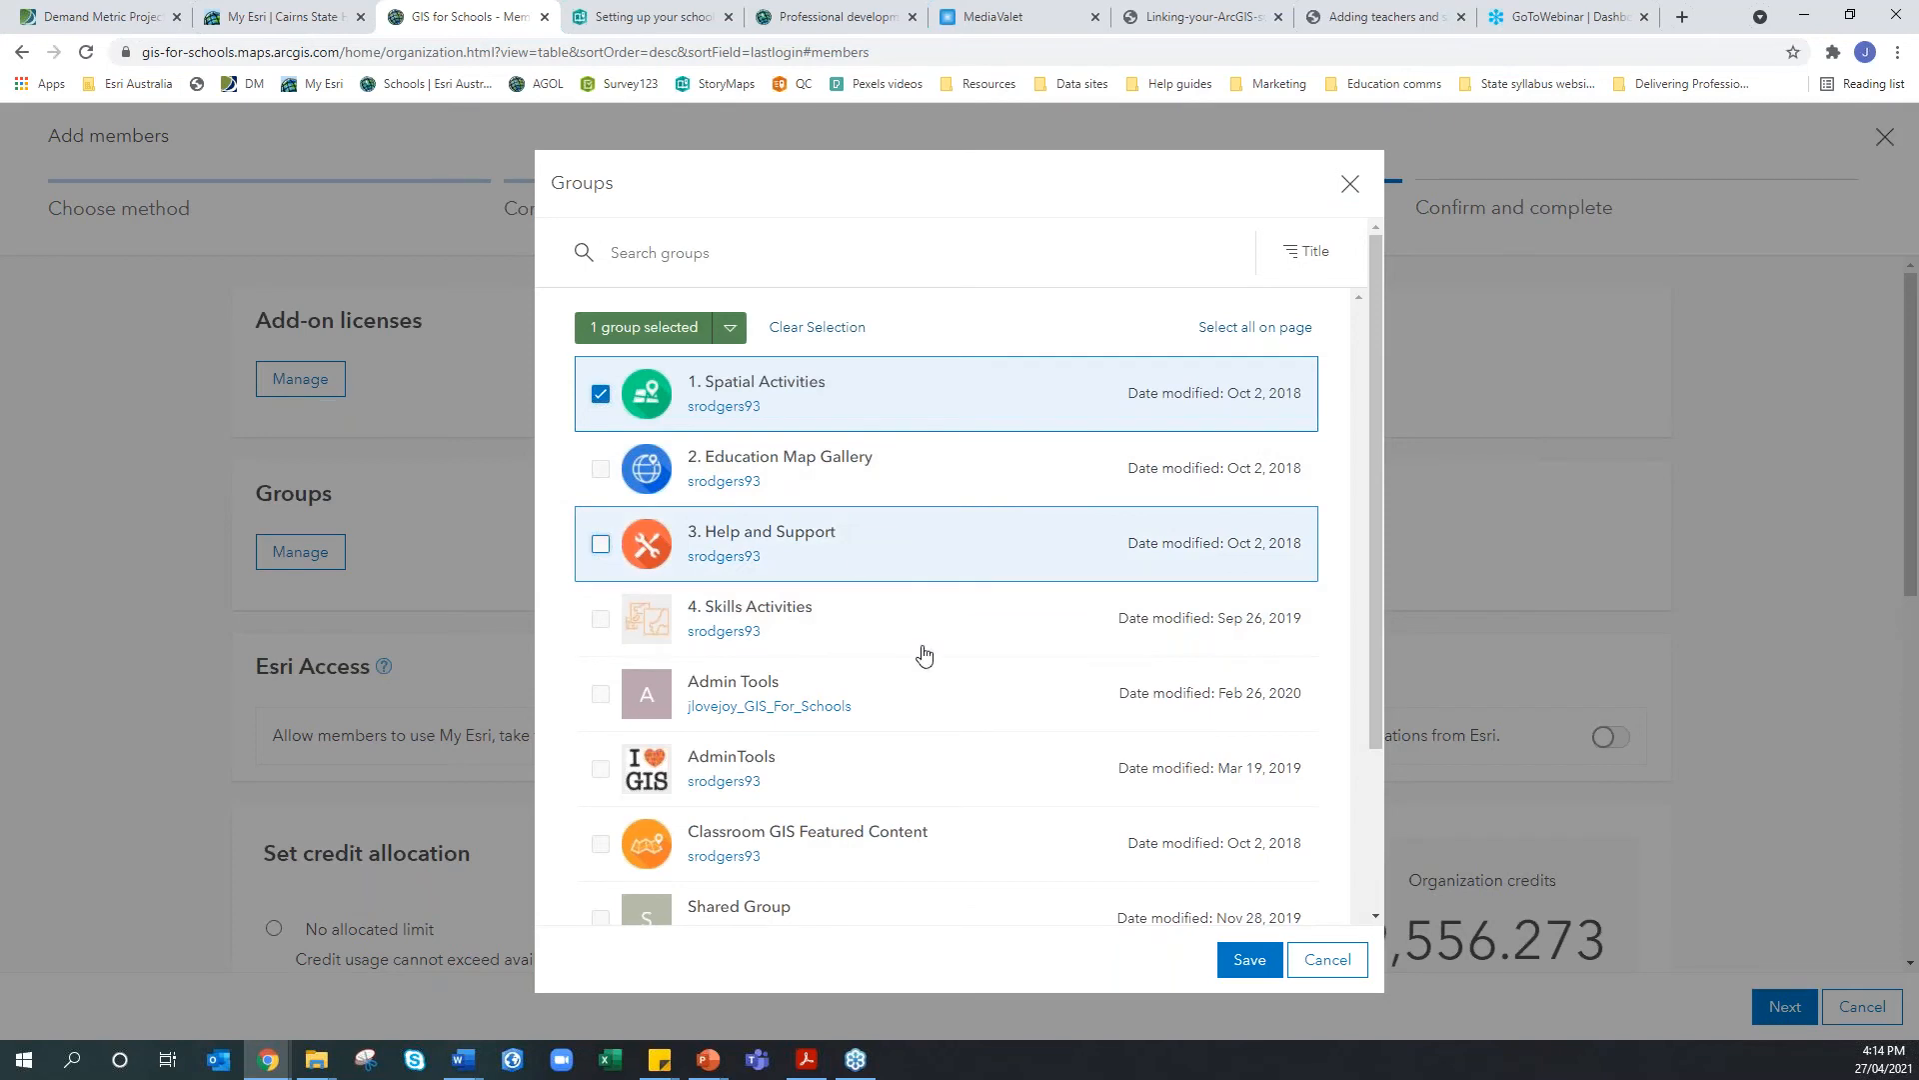
pyautogui.click(1330, 962)
pyautogui.scroll(-2, 510, 649)
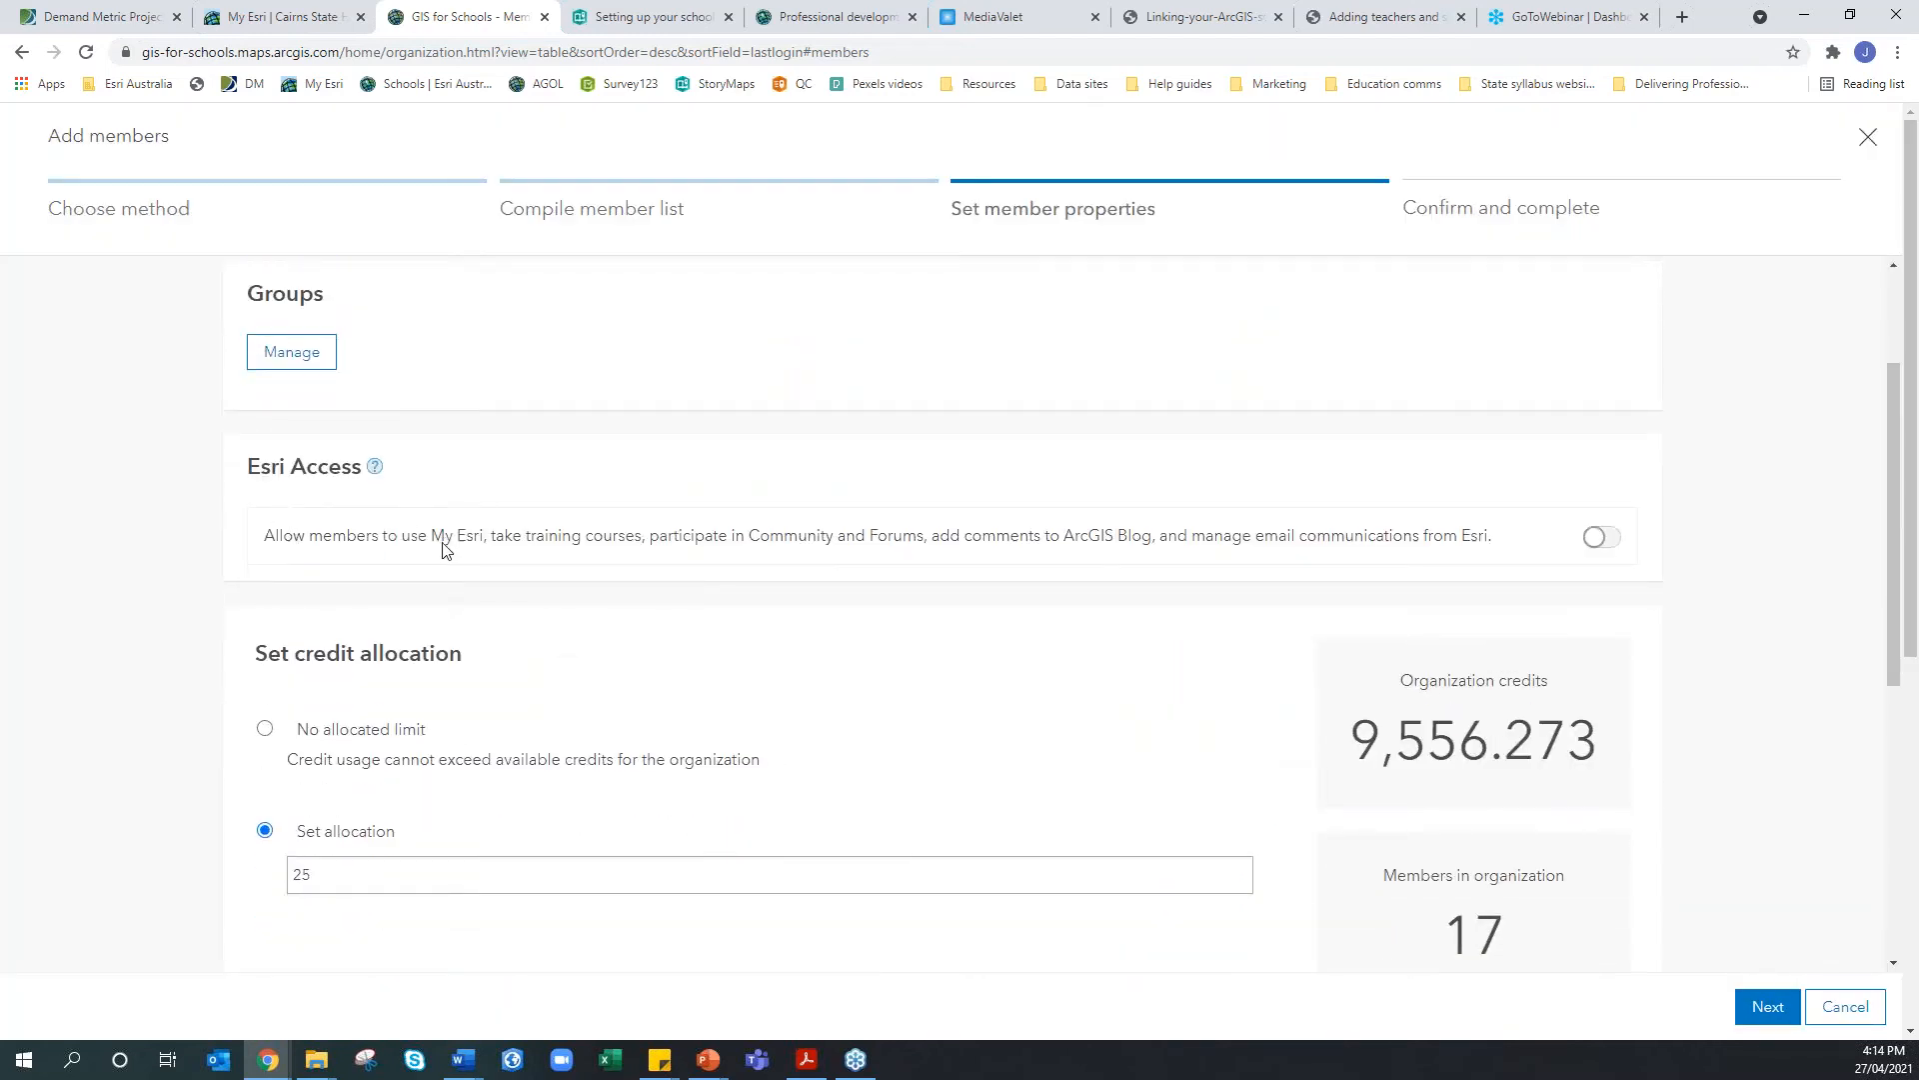
pyautogui.moveTo(444, 544)
pyautogui.mouseDown()
pyautogui.moveTo(482, 536)
pyautogui.moveTo(432, 537)
pyautogui.mouseUp()
pyautogui.click(438, 537)
pyautogui.click(1596, 539)
pyautogui.click(1597, 539)
pyautogui.scroll(-3, 1184, 711)
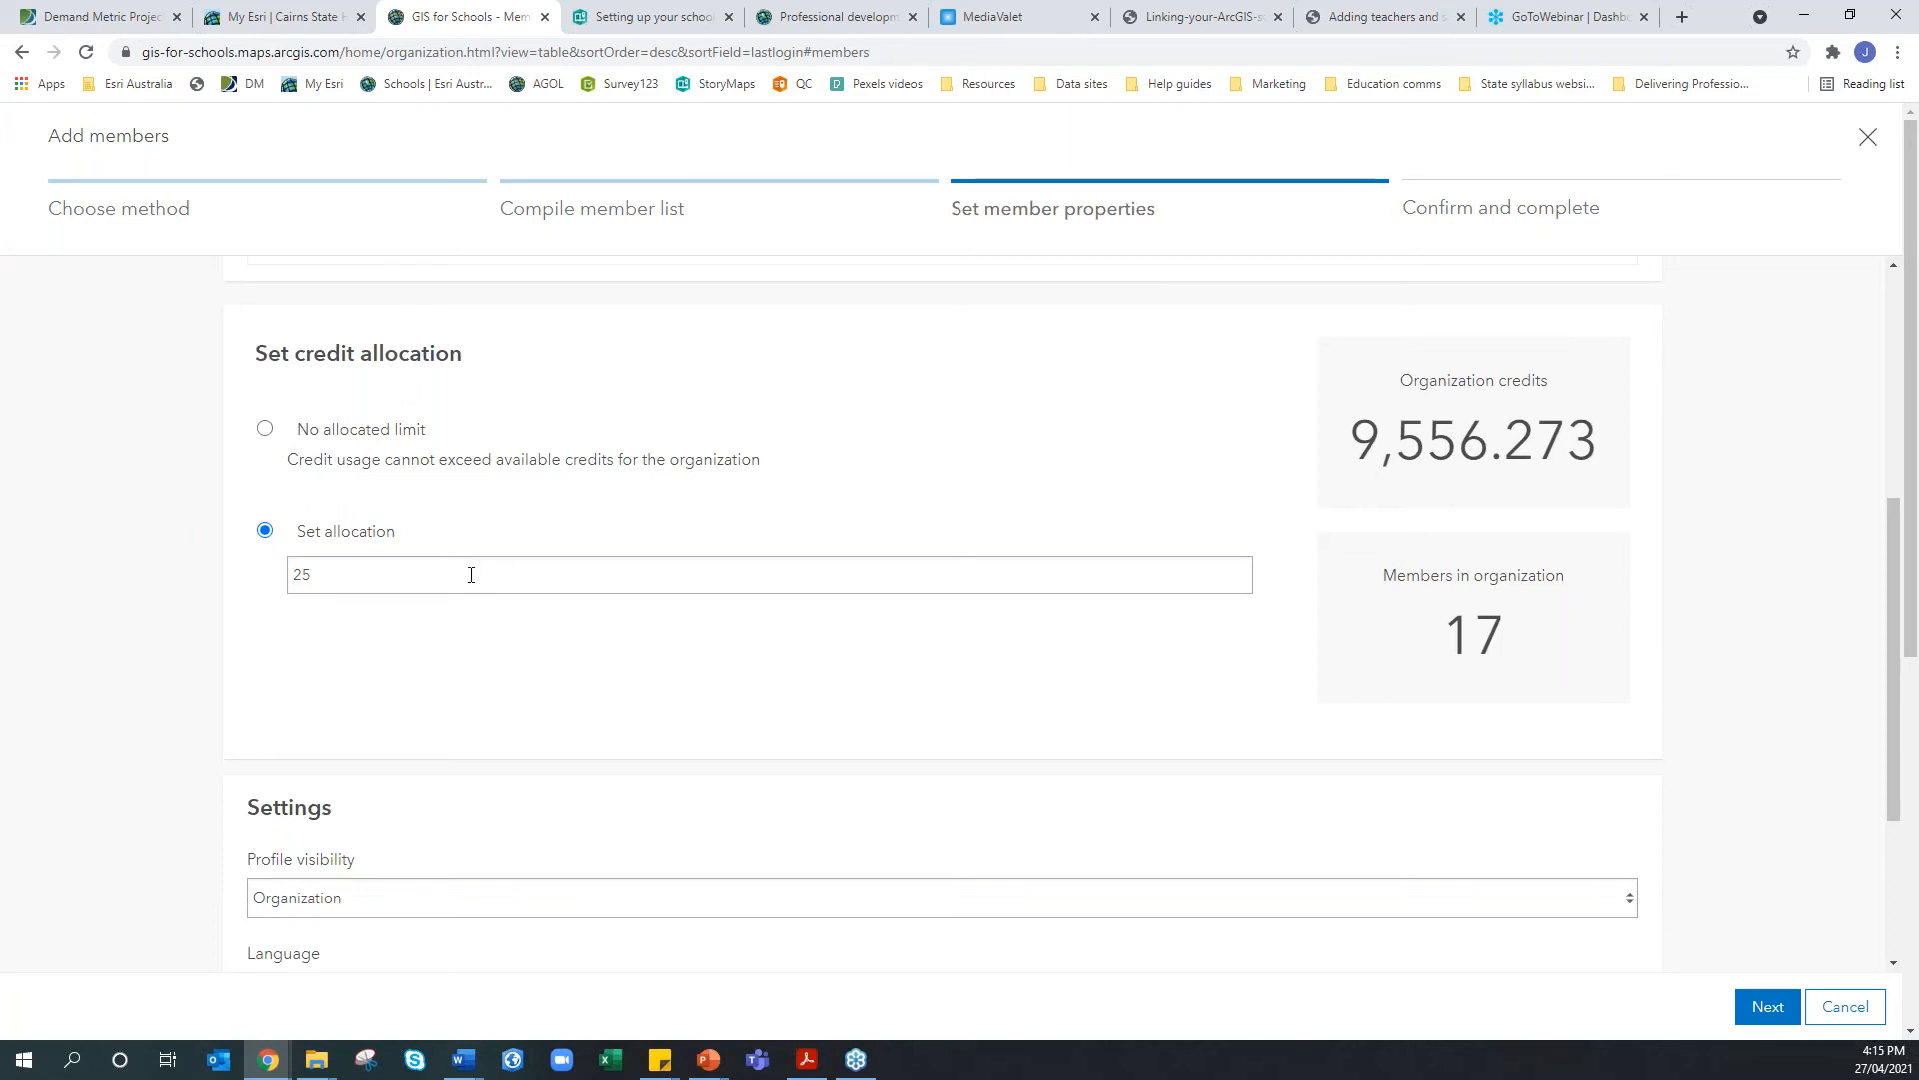
pyautogui.click(340, 580)
pyautogui.moveTo(340, 581); pyautogui.dragTo(279, 570)
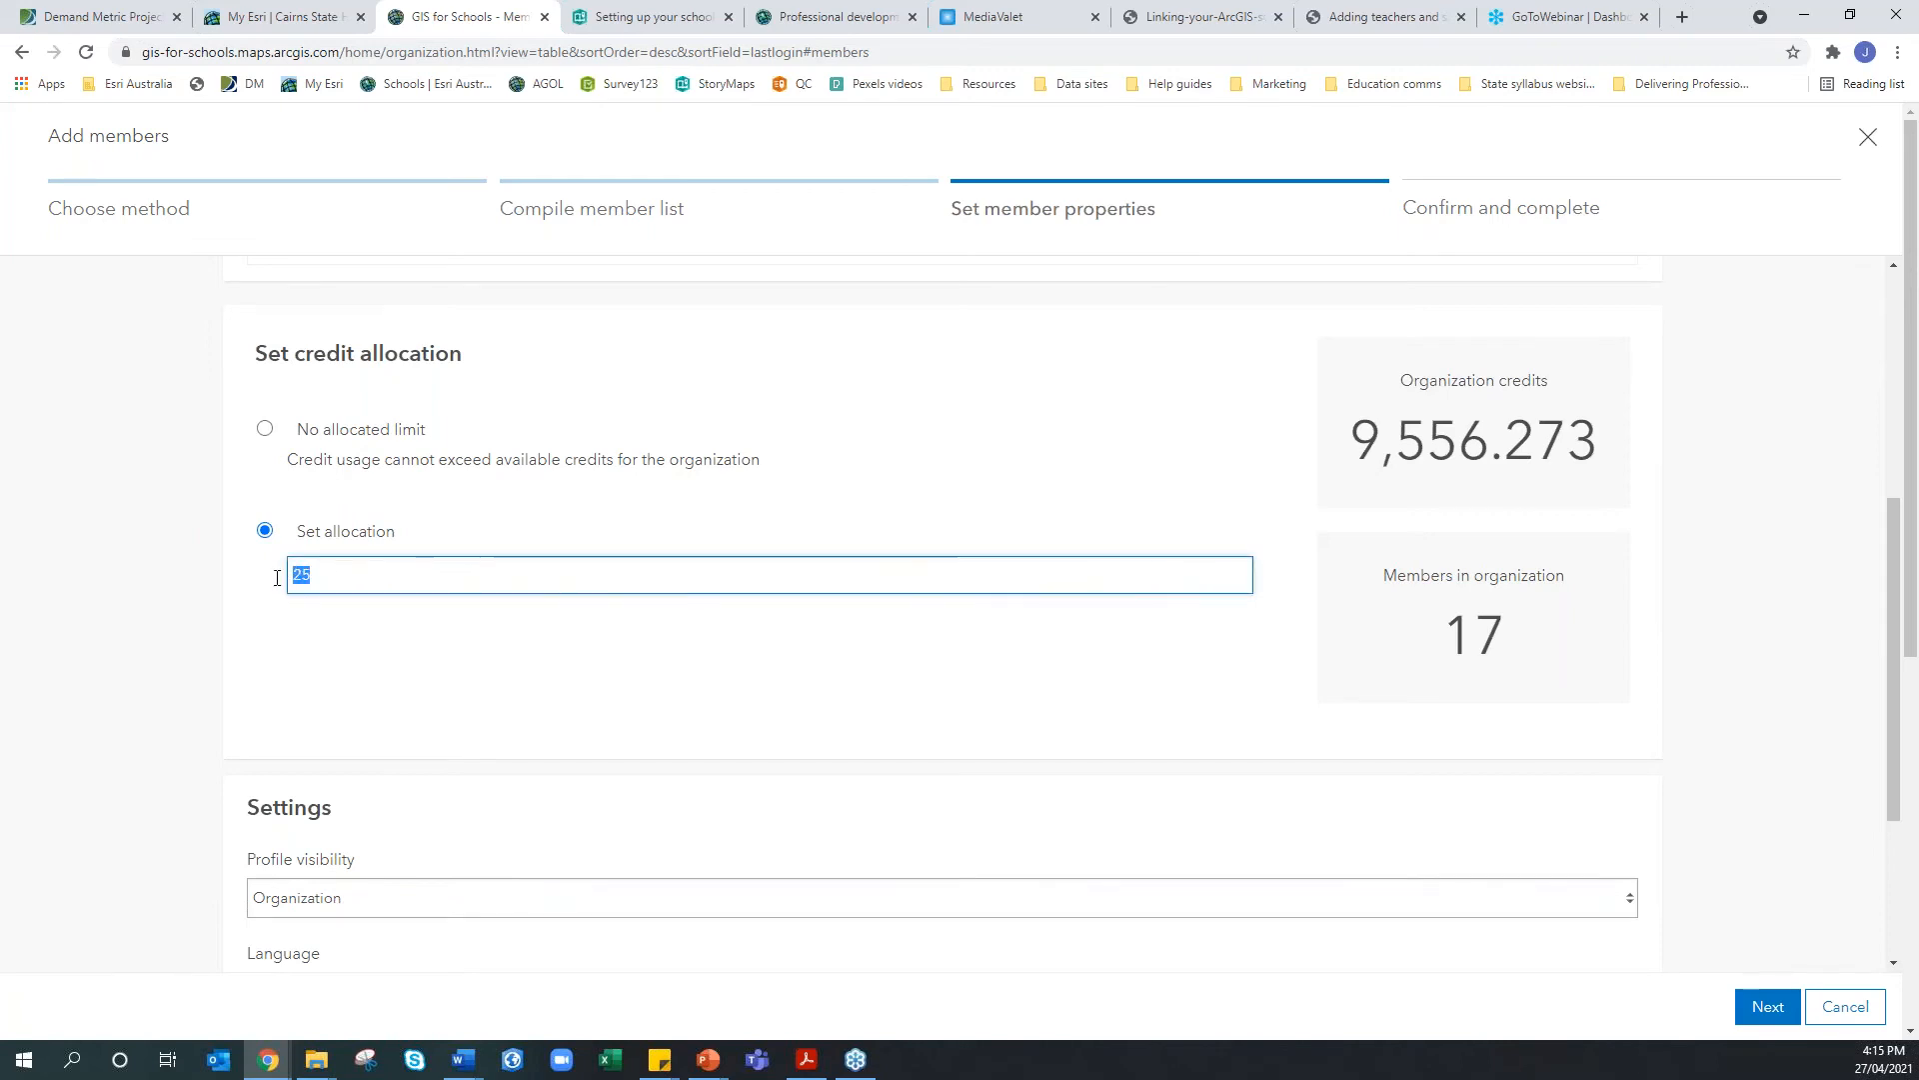
pyautogui.click(394, 575)
pyautogui.click(382, 432)
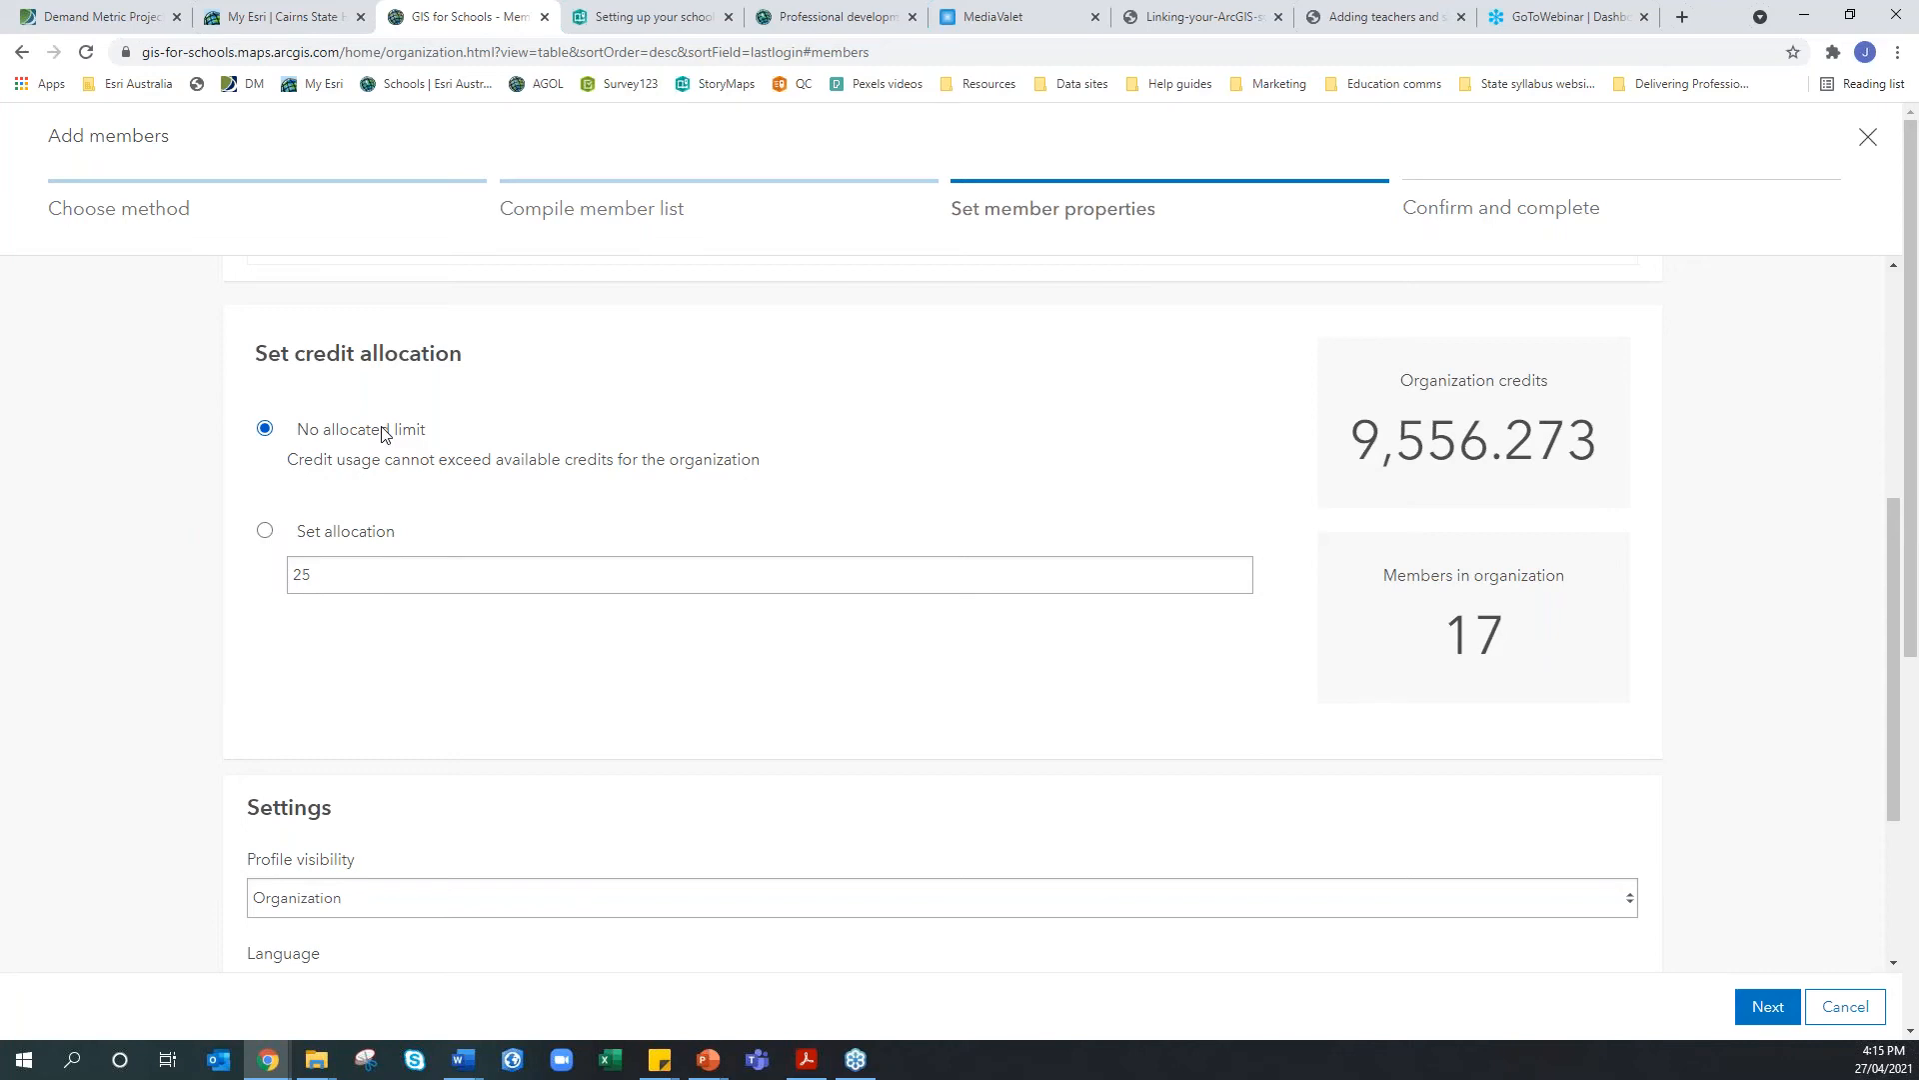
pyautogui.click(344, 535)
pyautogui.moveTo(339, 570); pyautogui.dragTo(285, 570)
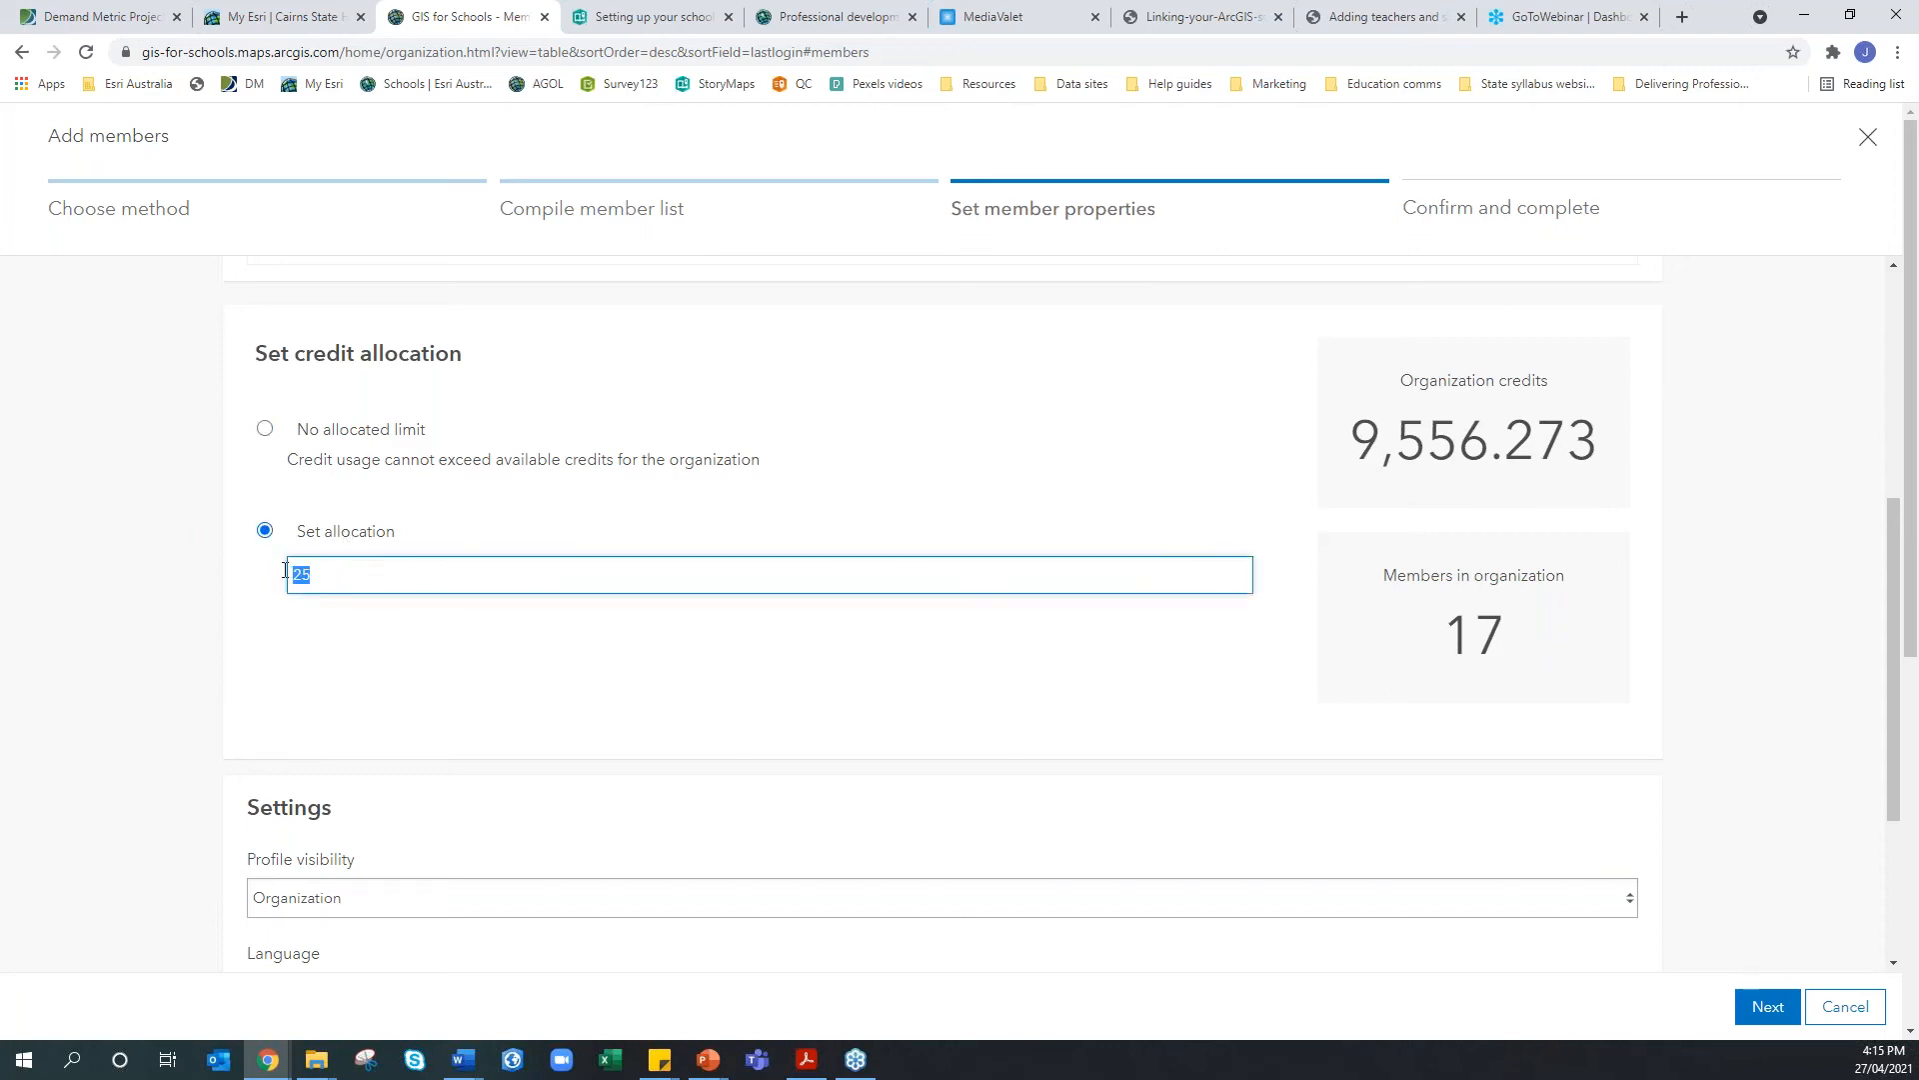
pyautogui.click(348, 567)
pyautogui.moveTo(348, 568); pyautogui.dragTo(266, 572)
pyautogui.click(326, 563)
pyautogui.click(360, 532)
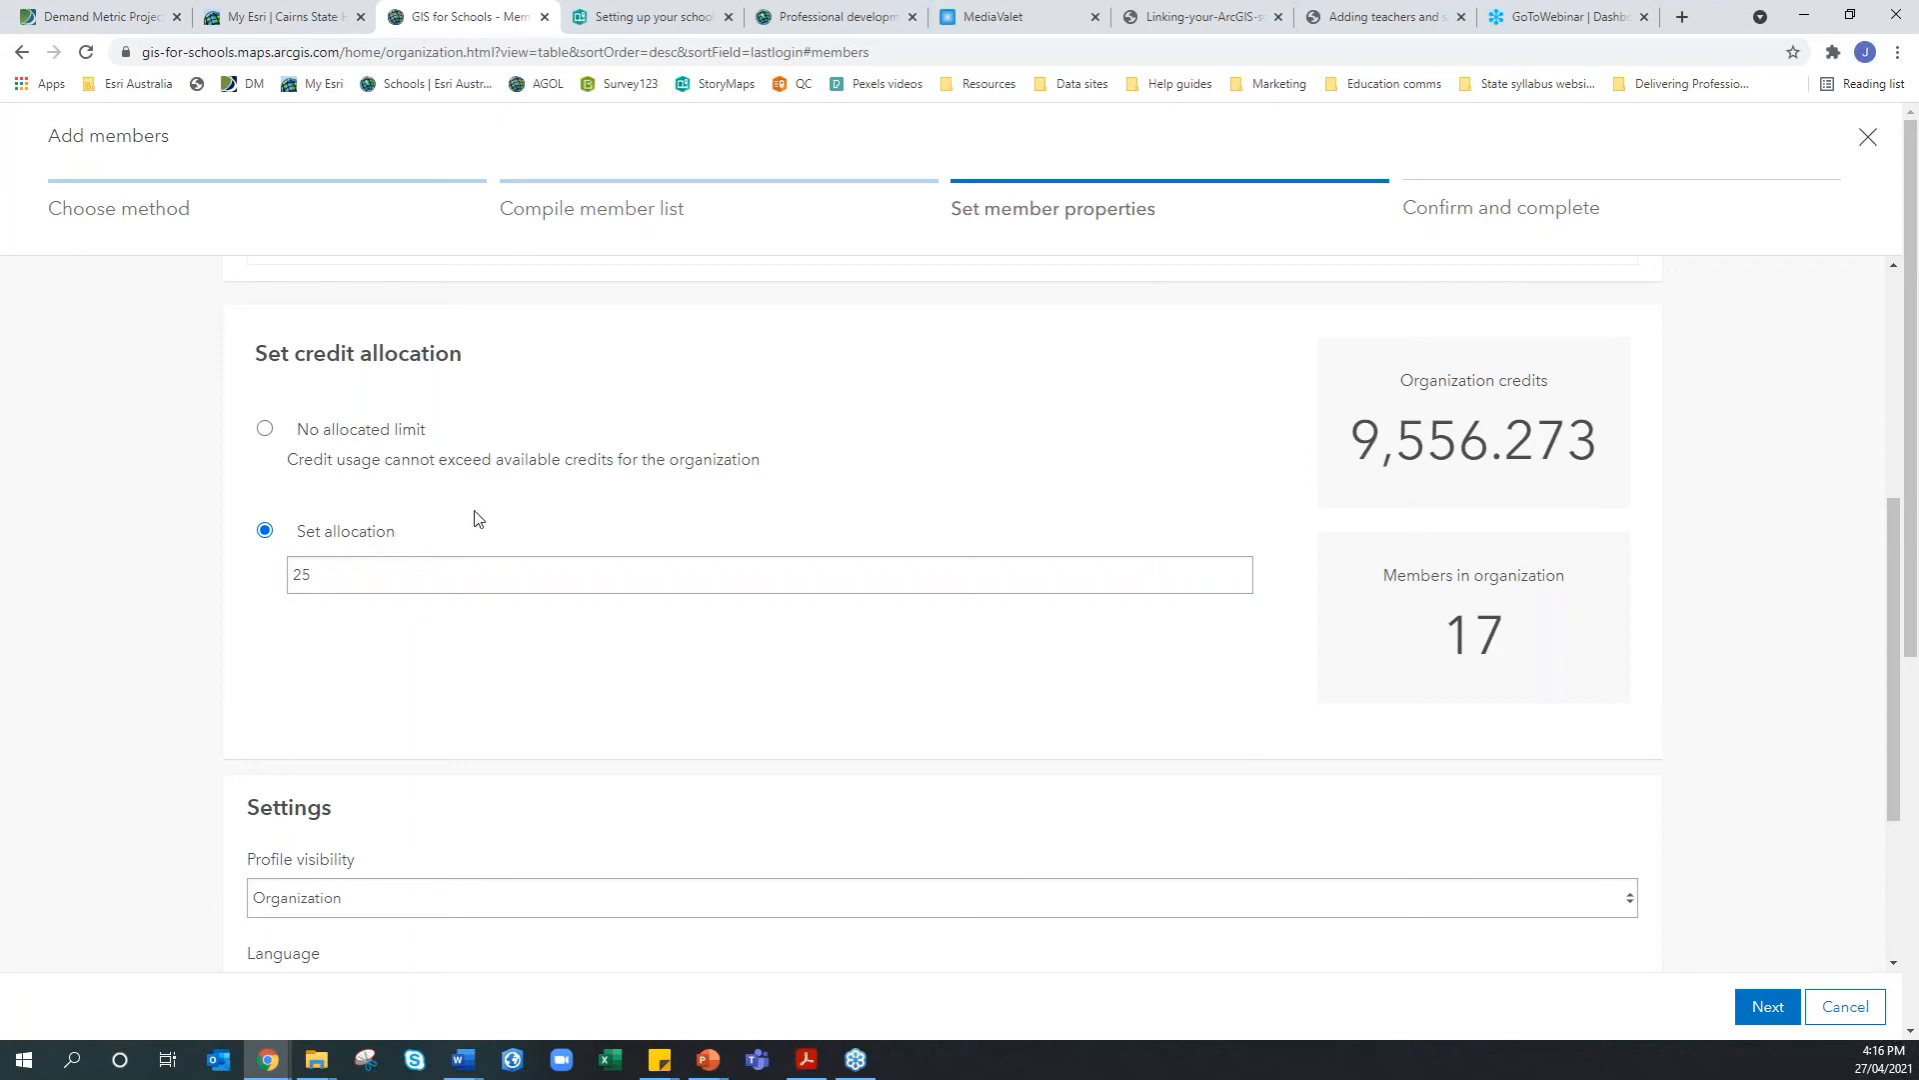
pyautogui.moveTo(432, 581); pyautogui.dragTo(234, 569)
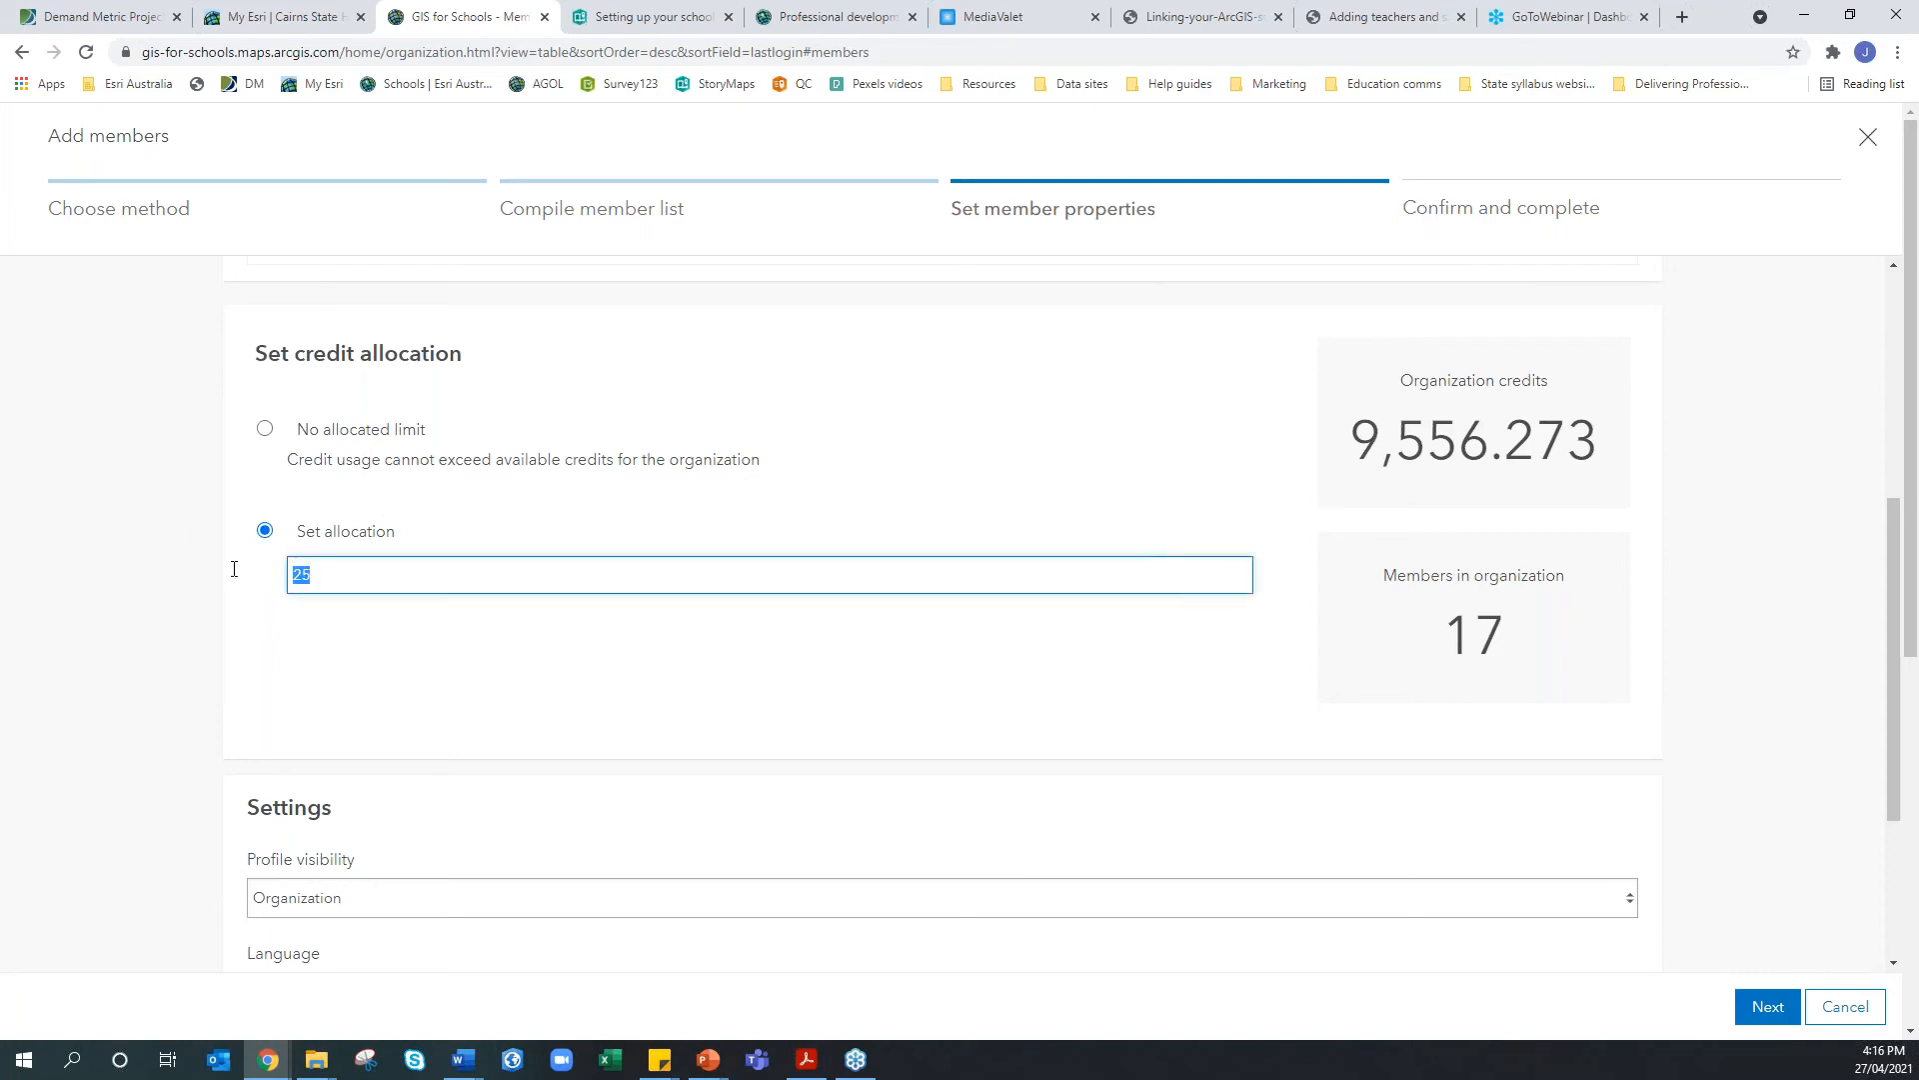
pyautogui.click(547, 509)
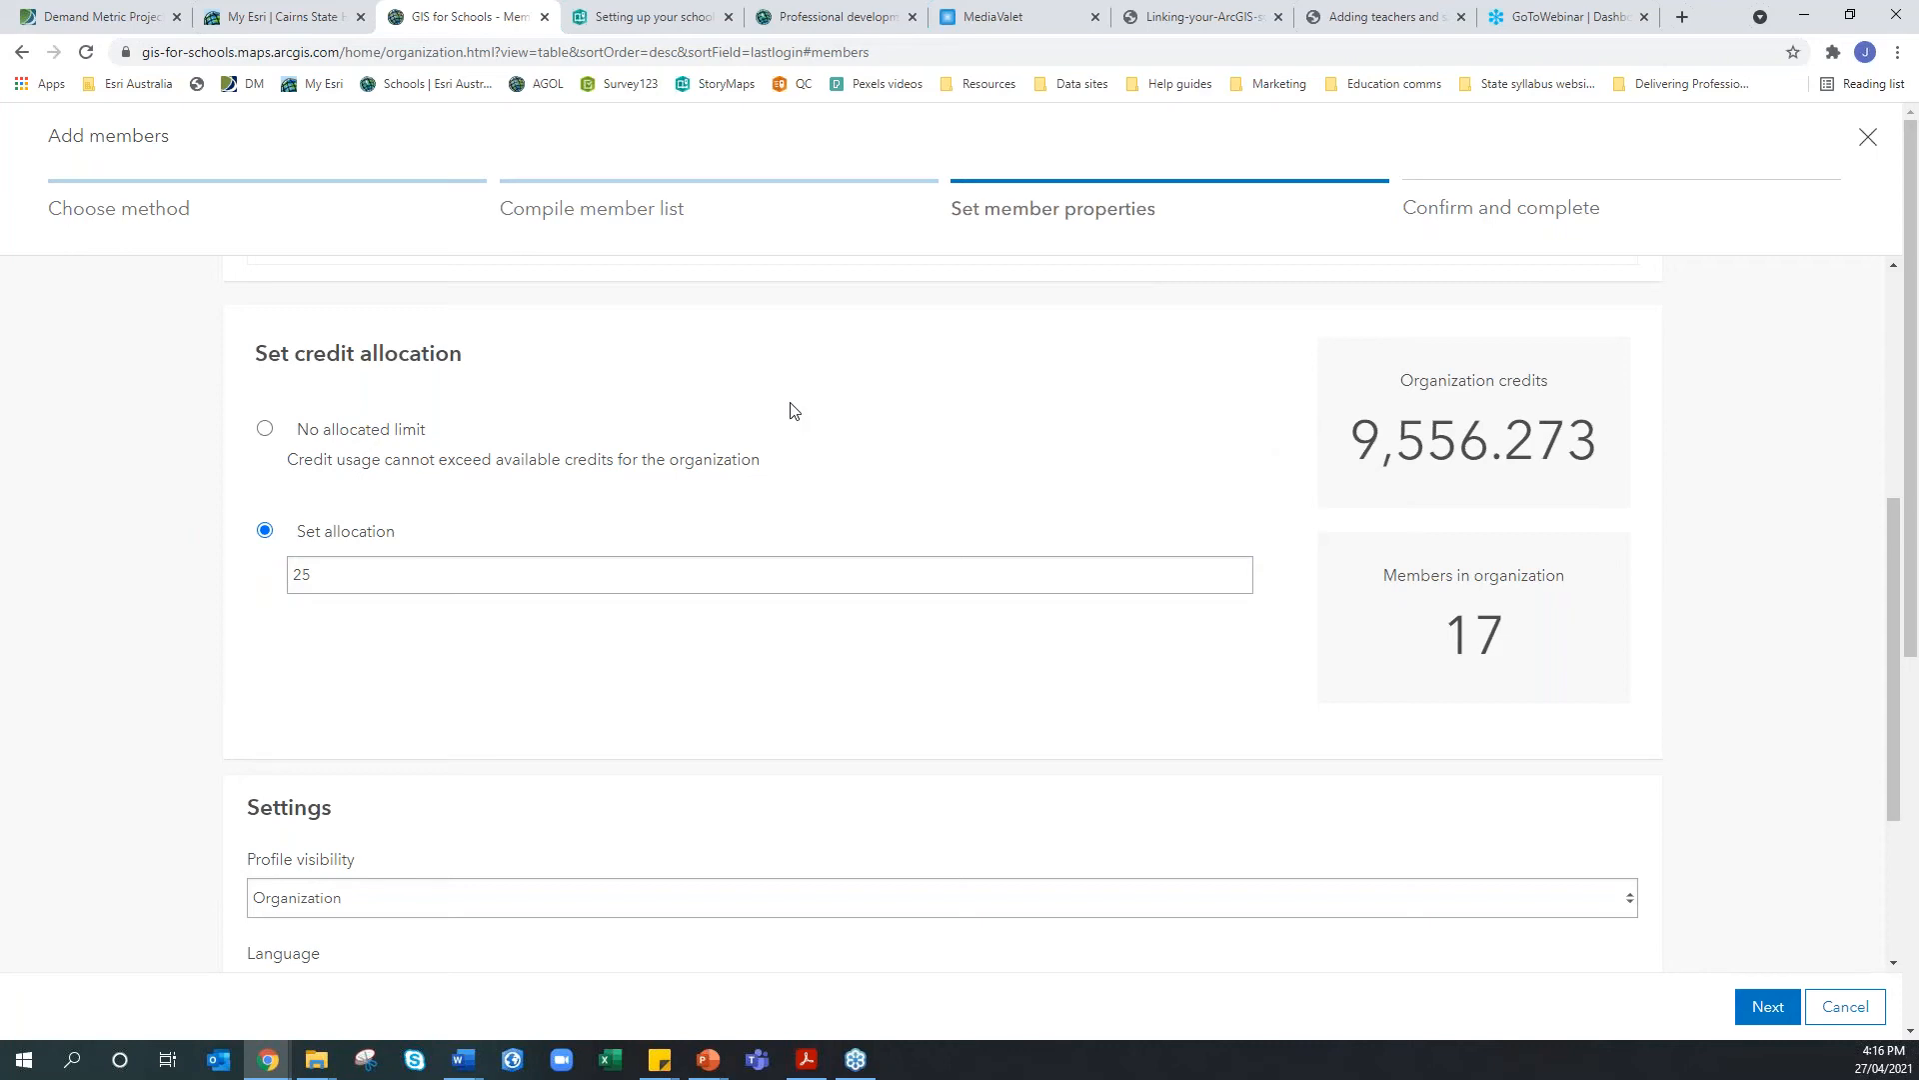
# Try the profile visibility options, finally leaving it at Organization
pyautogui.scroll(-3, 790, 410)
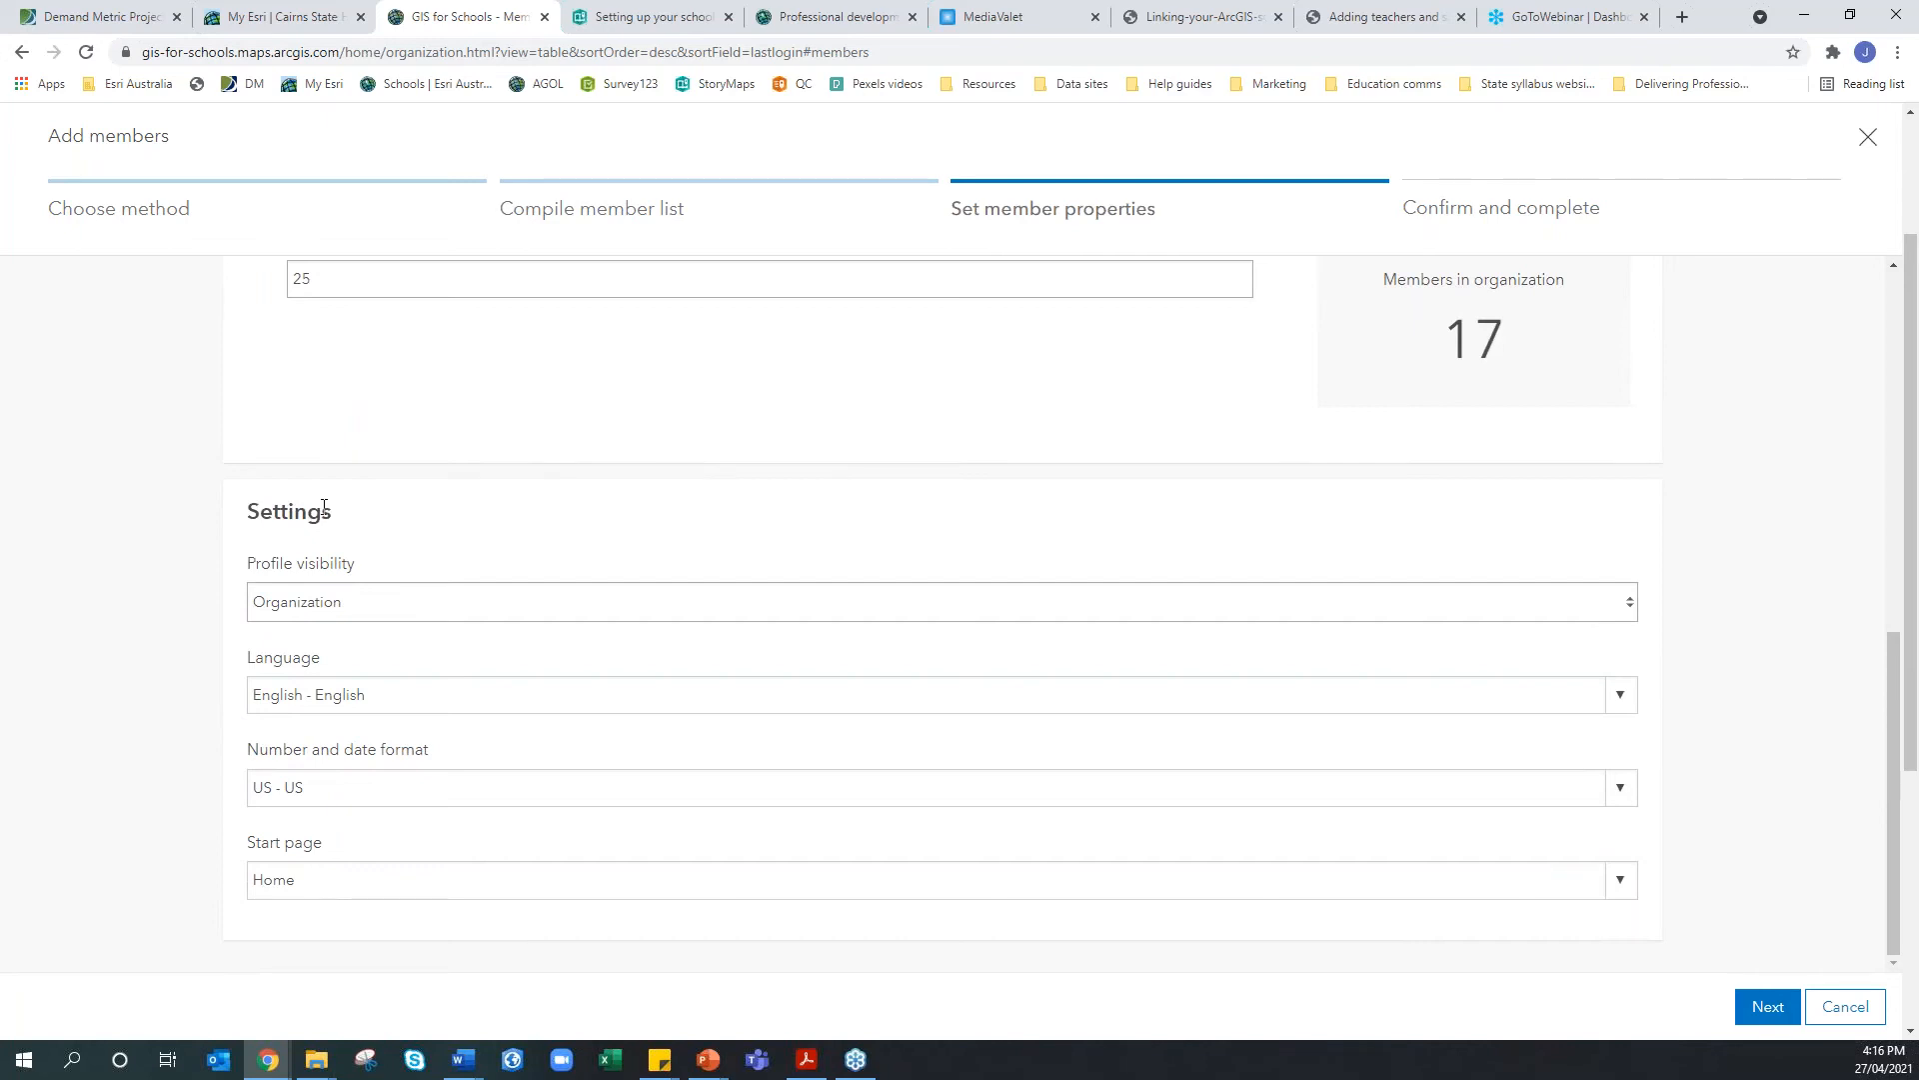
pyautogui.click(293, 621)
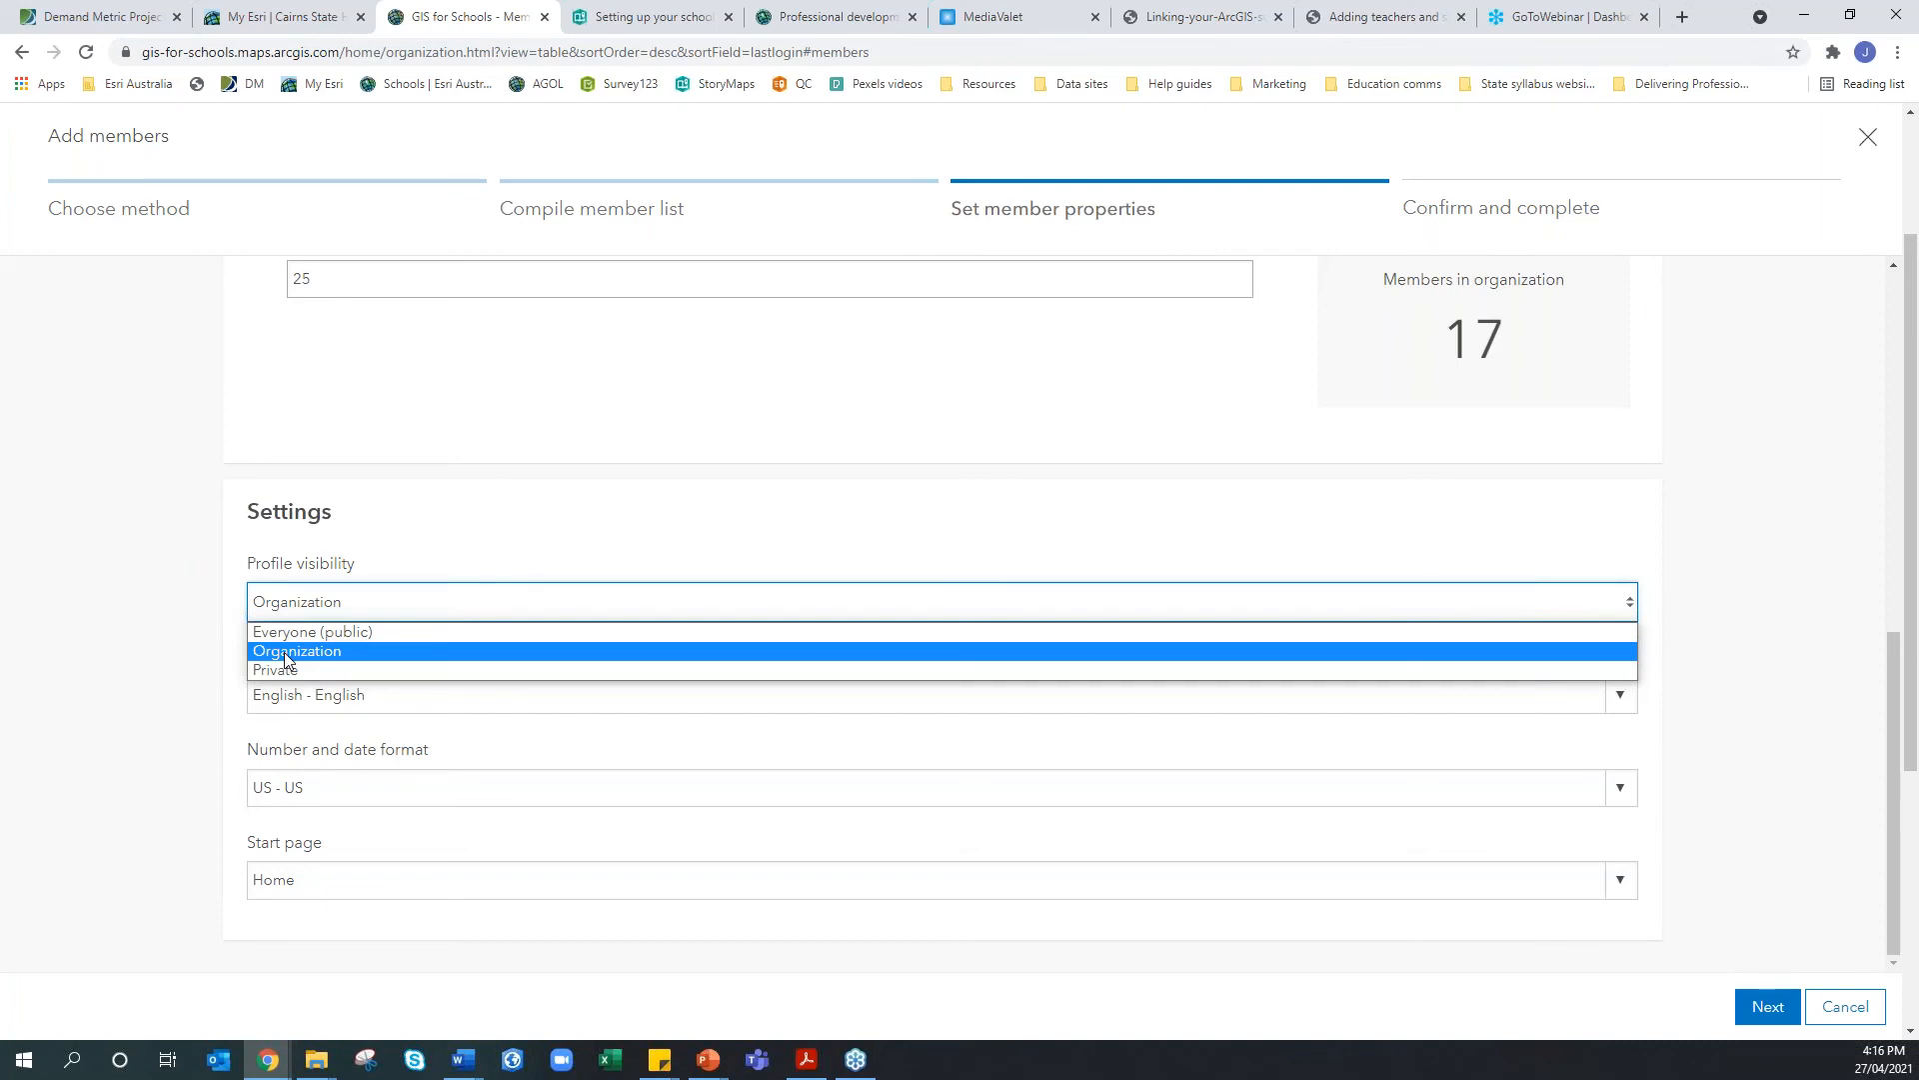
pyautogui.click(285, 653)
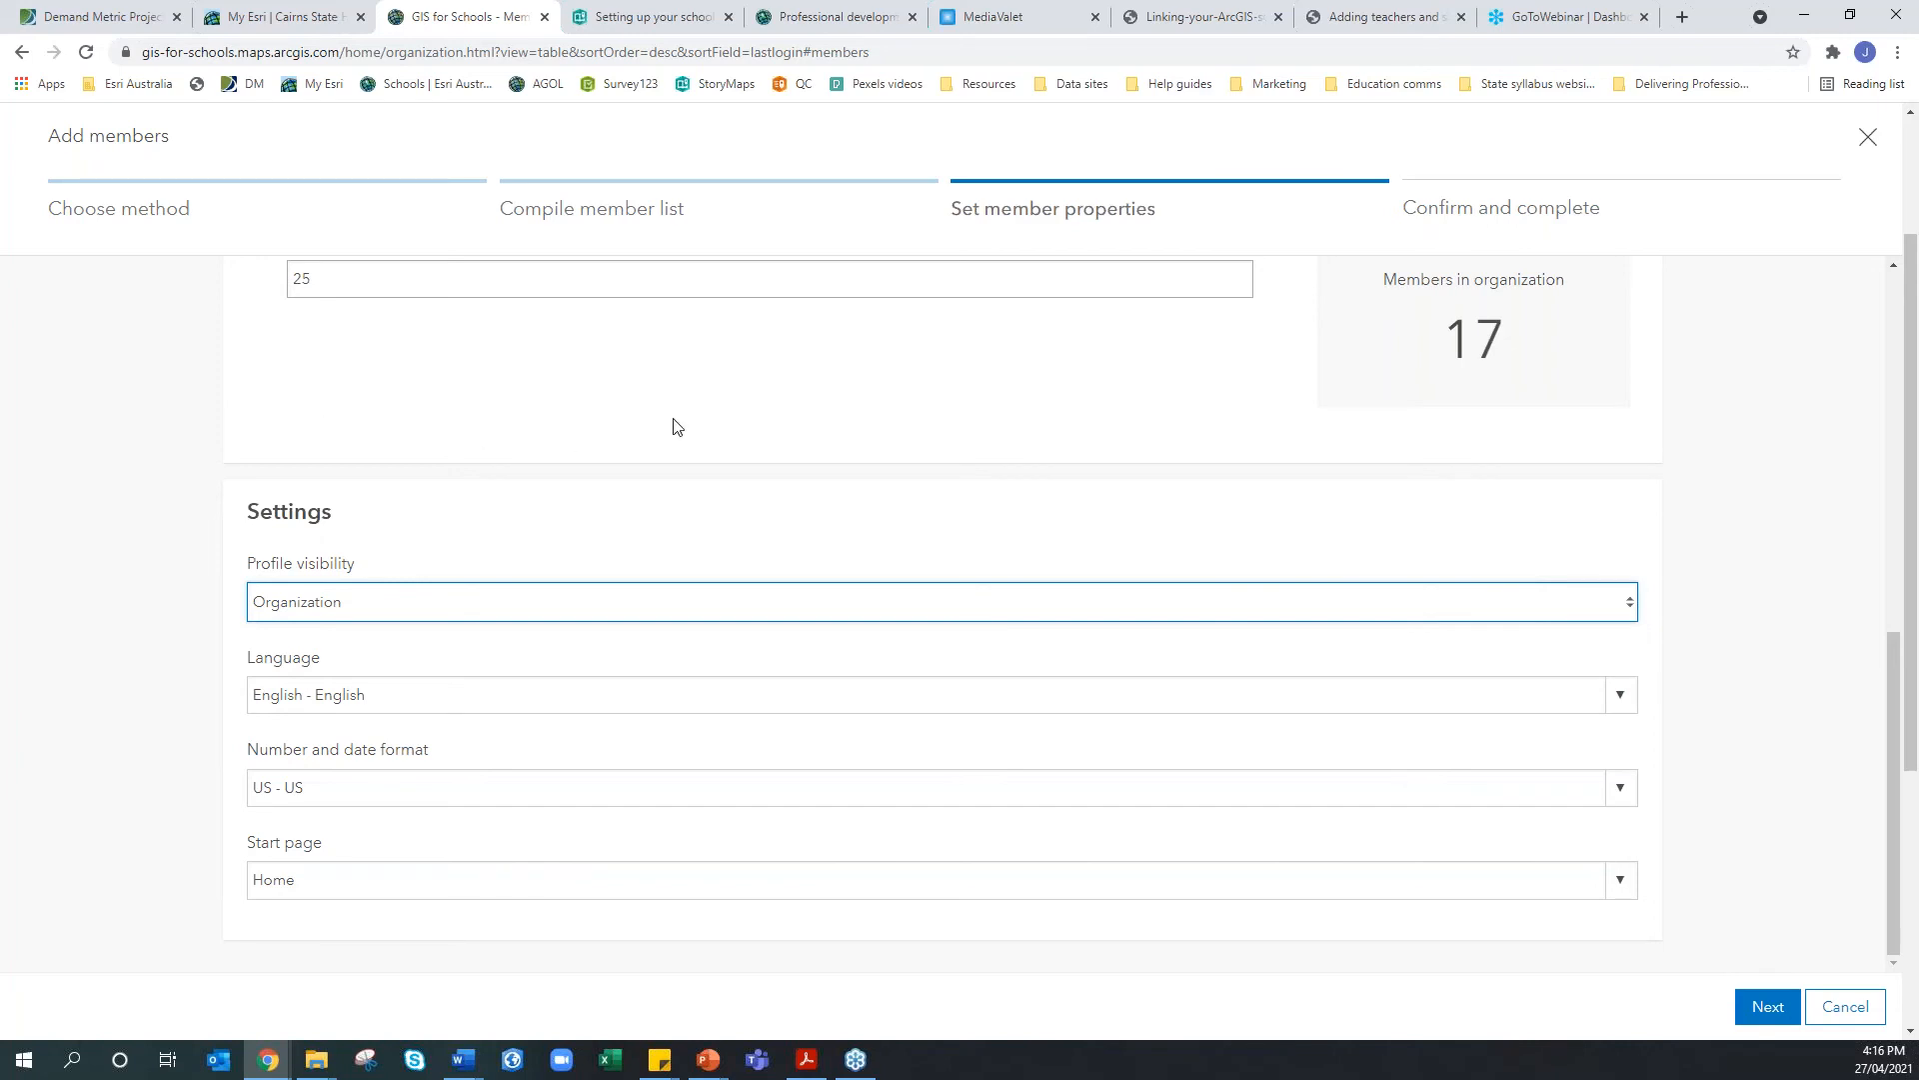
pyautogui.click(590, 609)
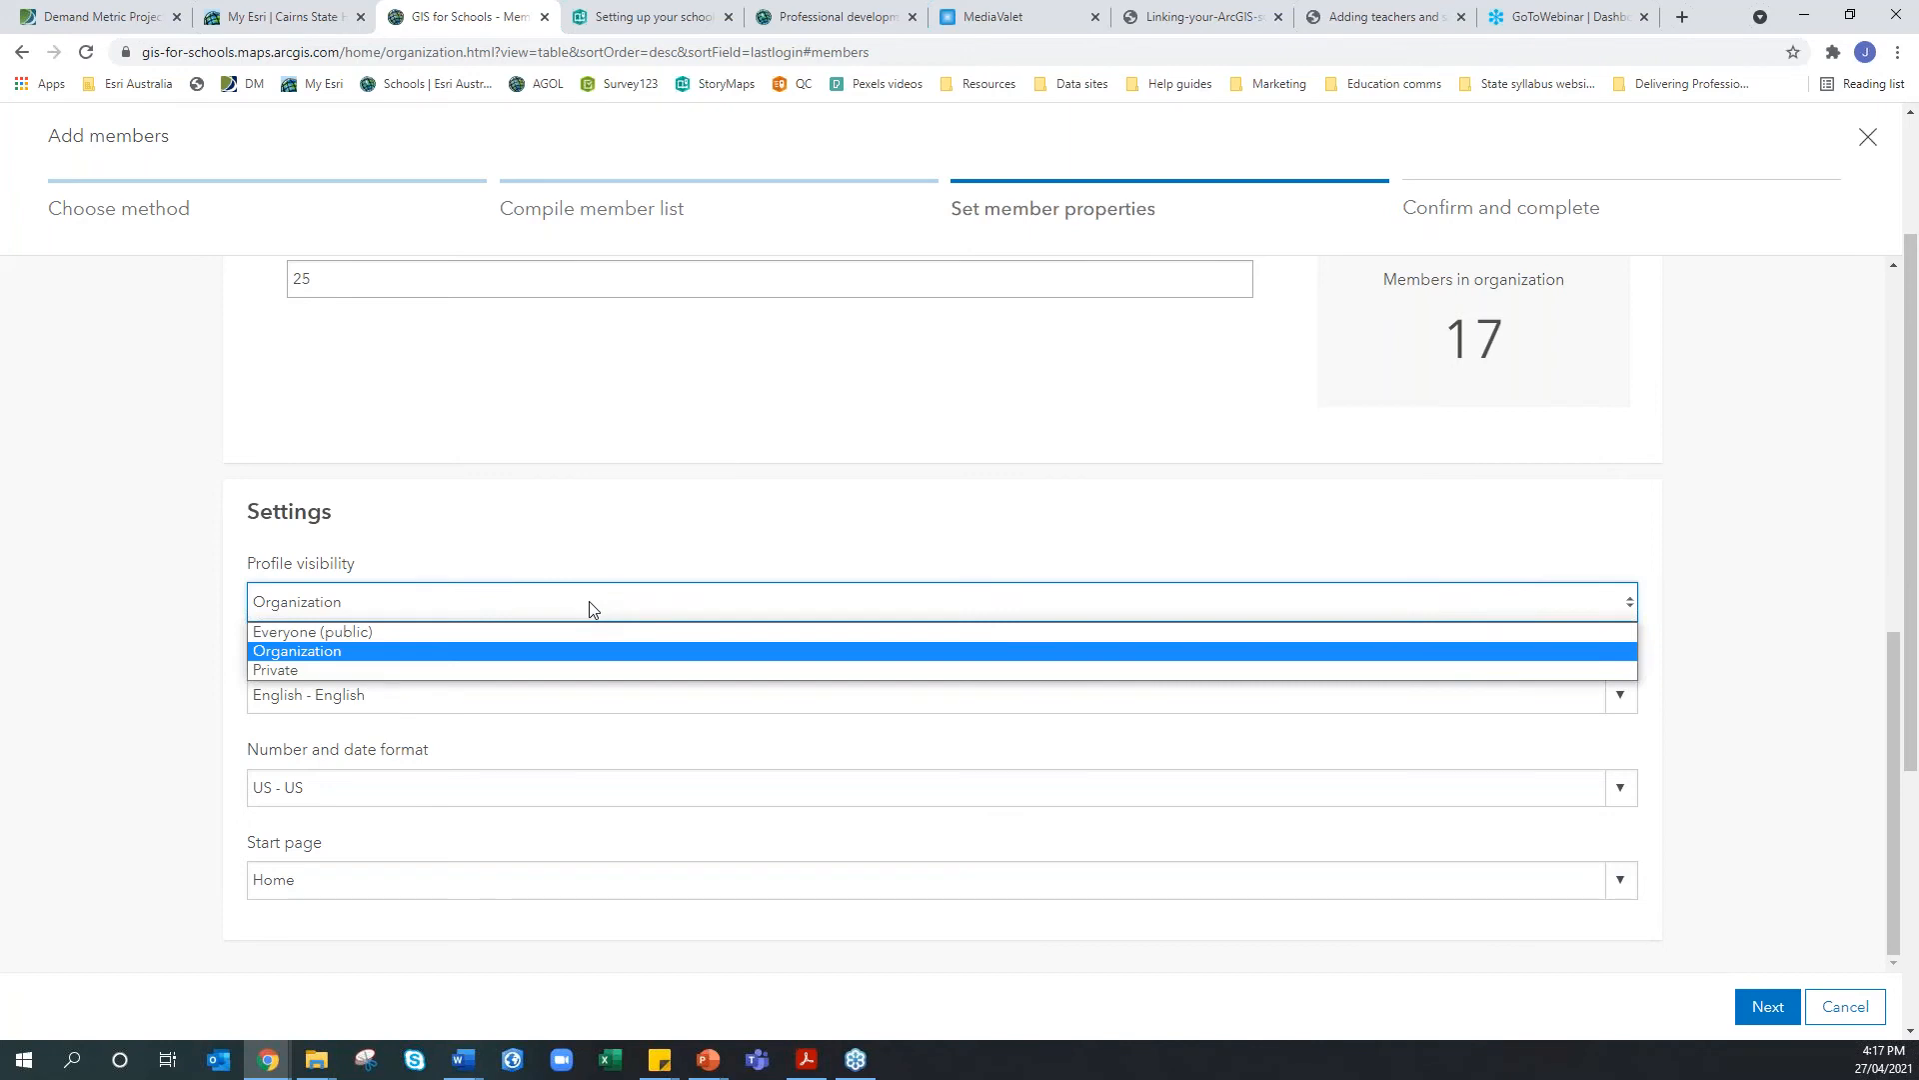
pyautogui.click(510, 632)
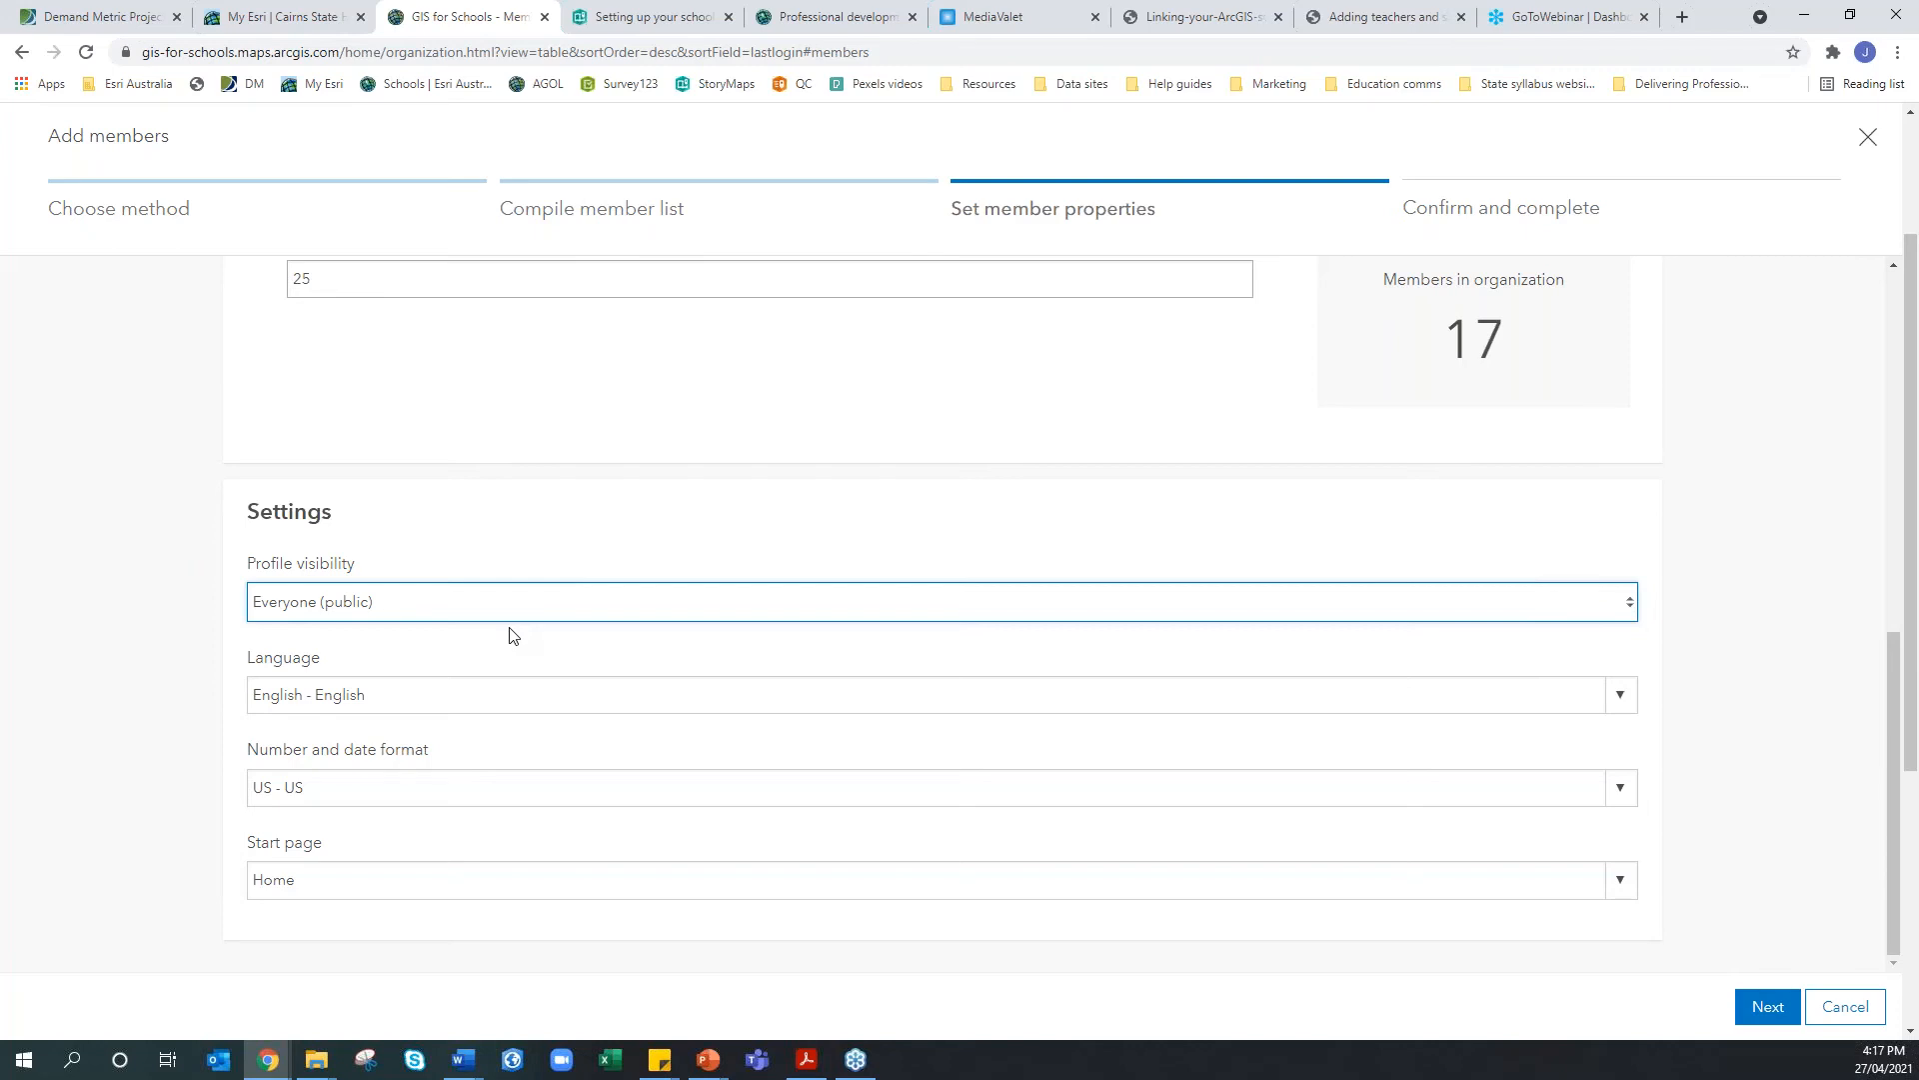
pyautogui.click(522, 598)
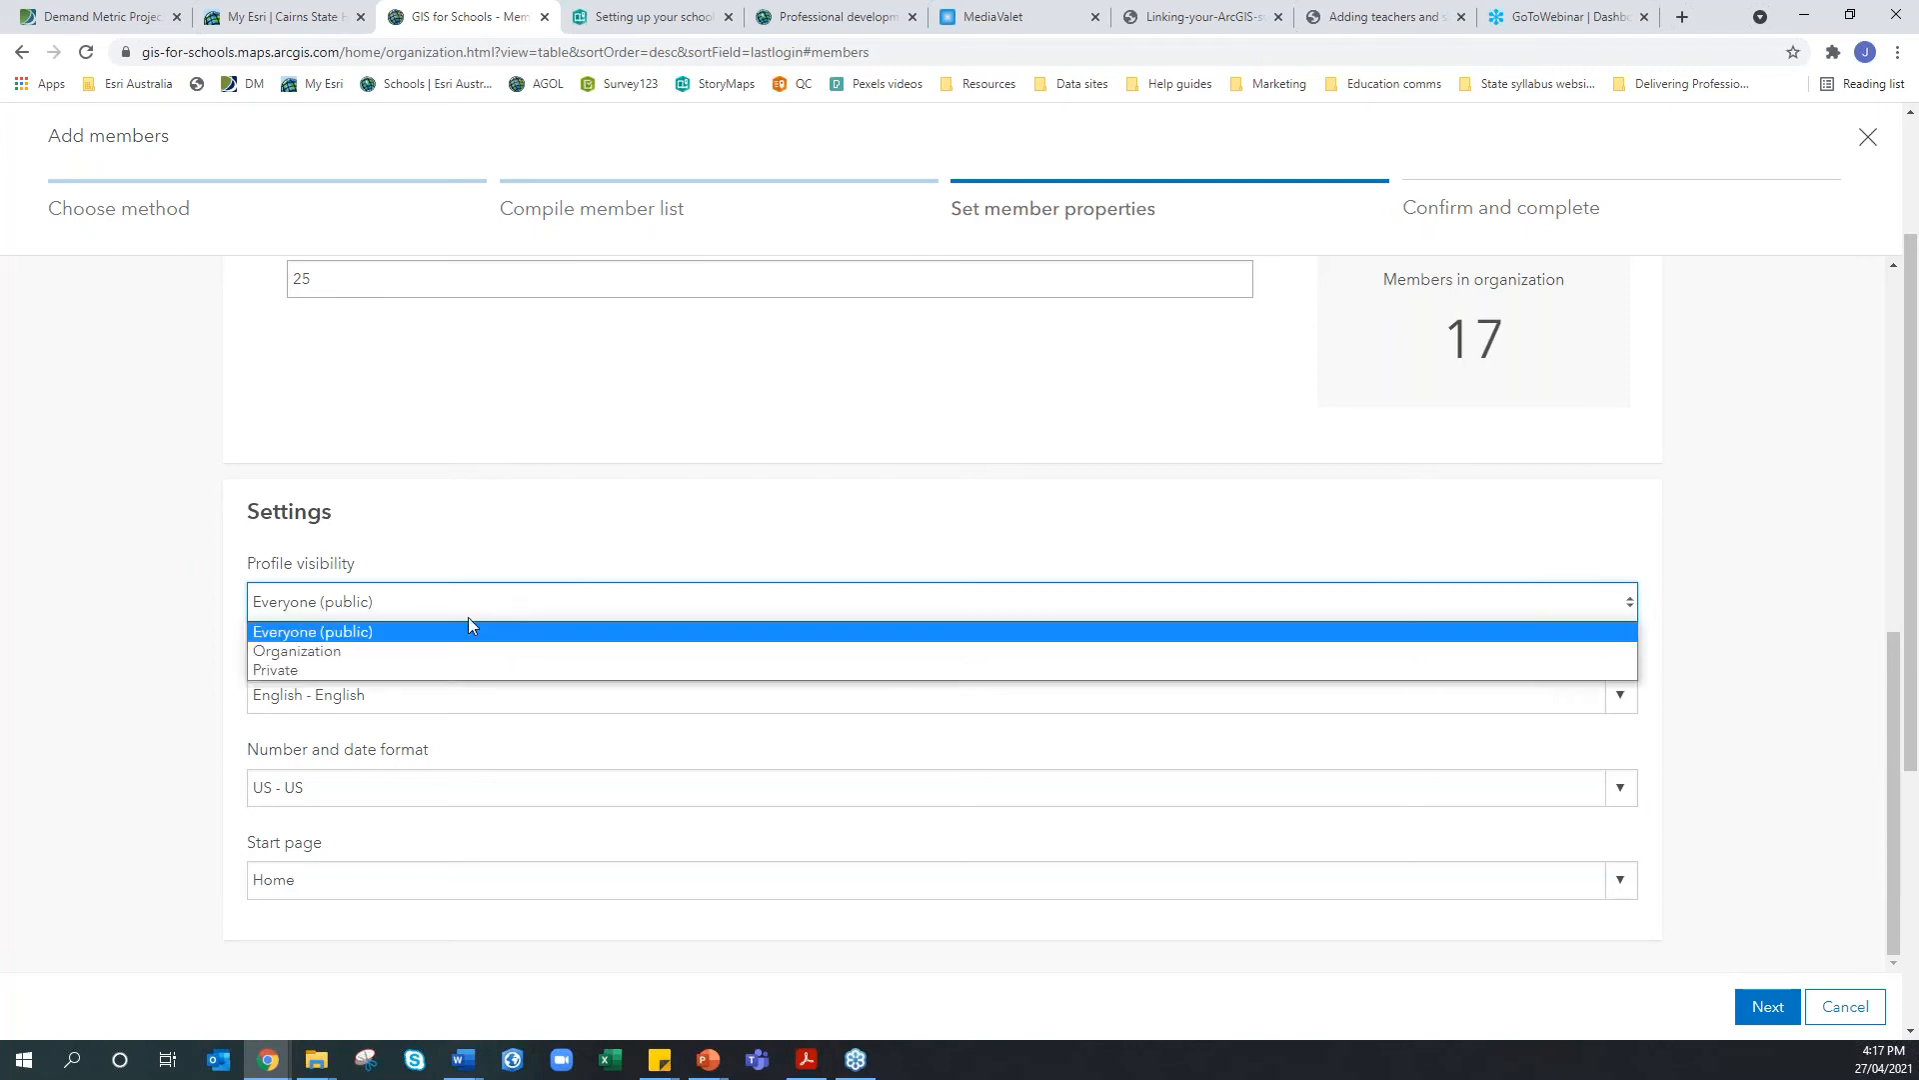
pyautogui.click(427, 653)
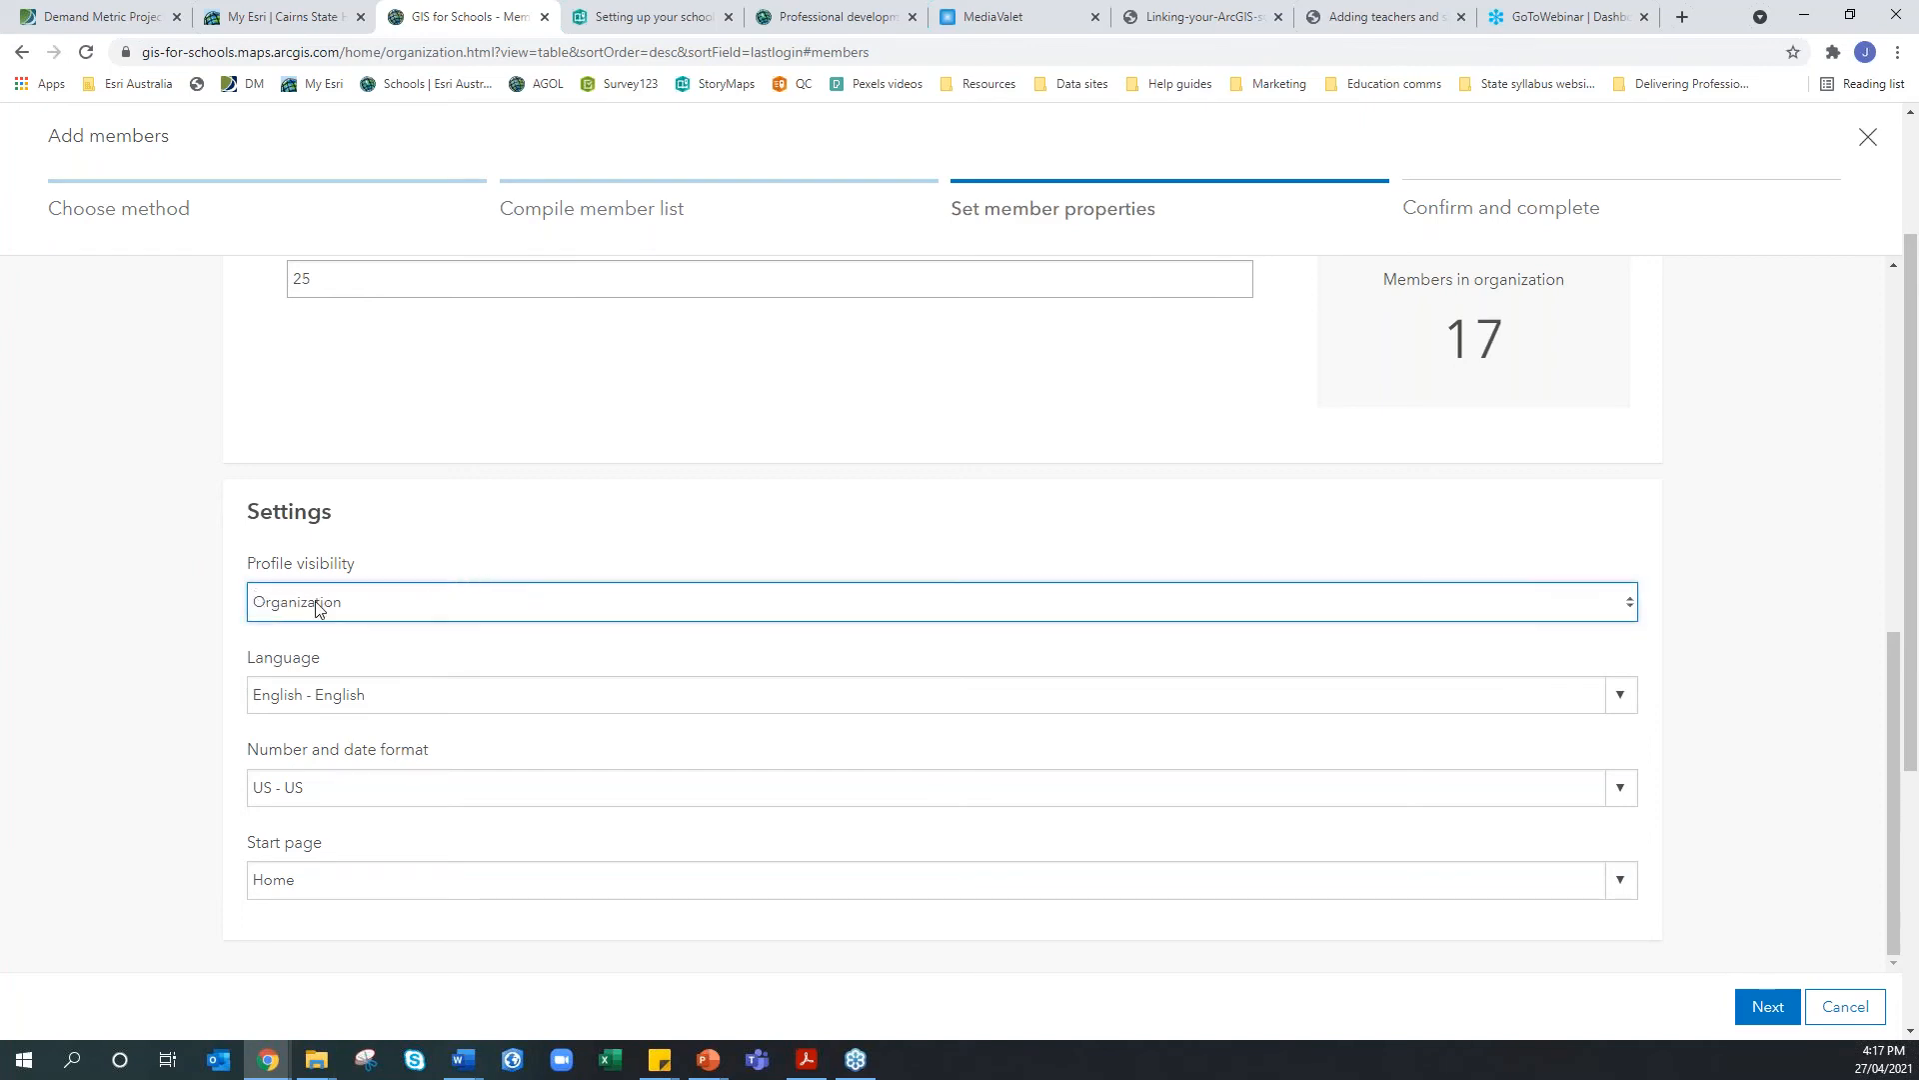
# Keep English language and Home start page, setting number and date format to Australia - Australia
pyautogui.click(334, 695)
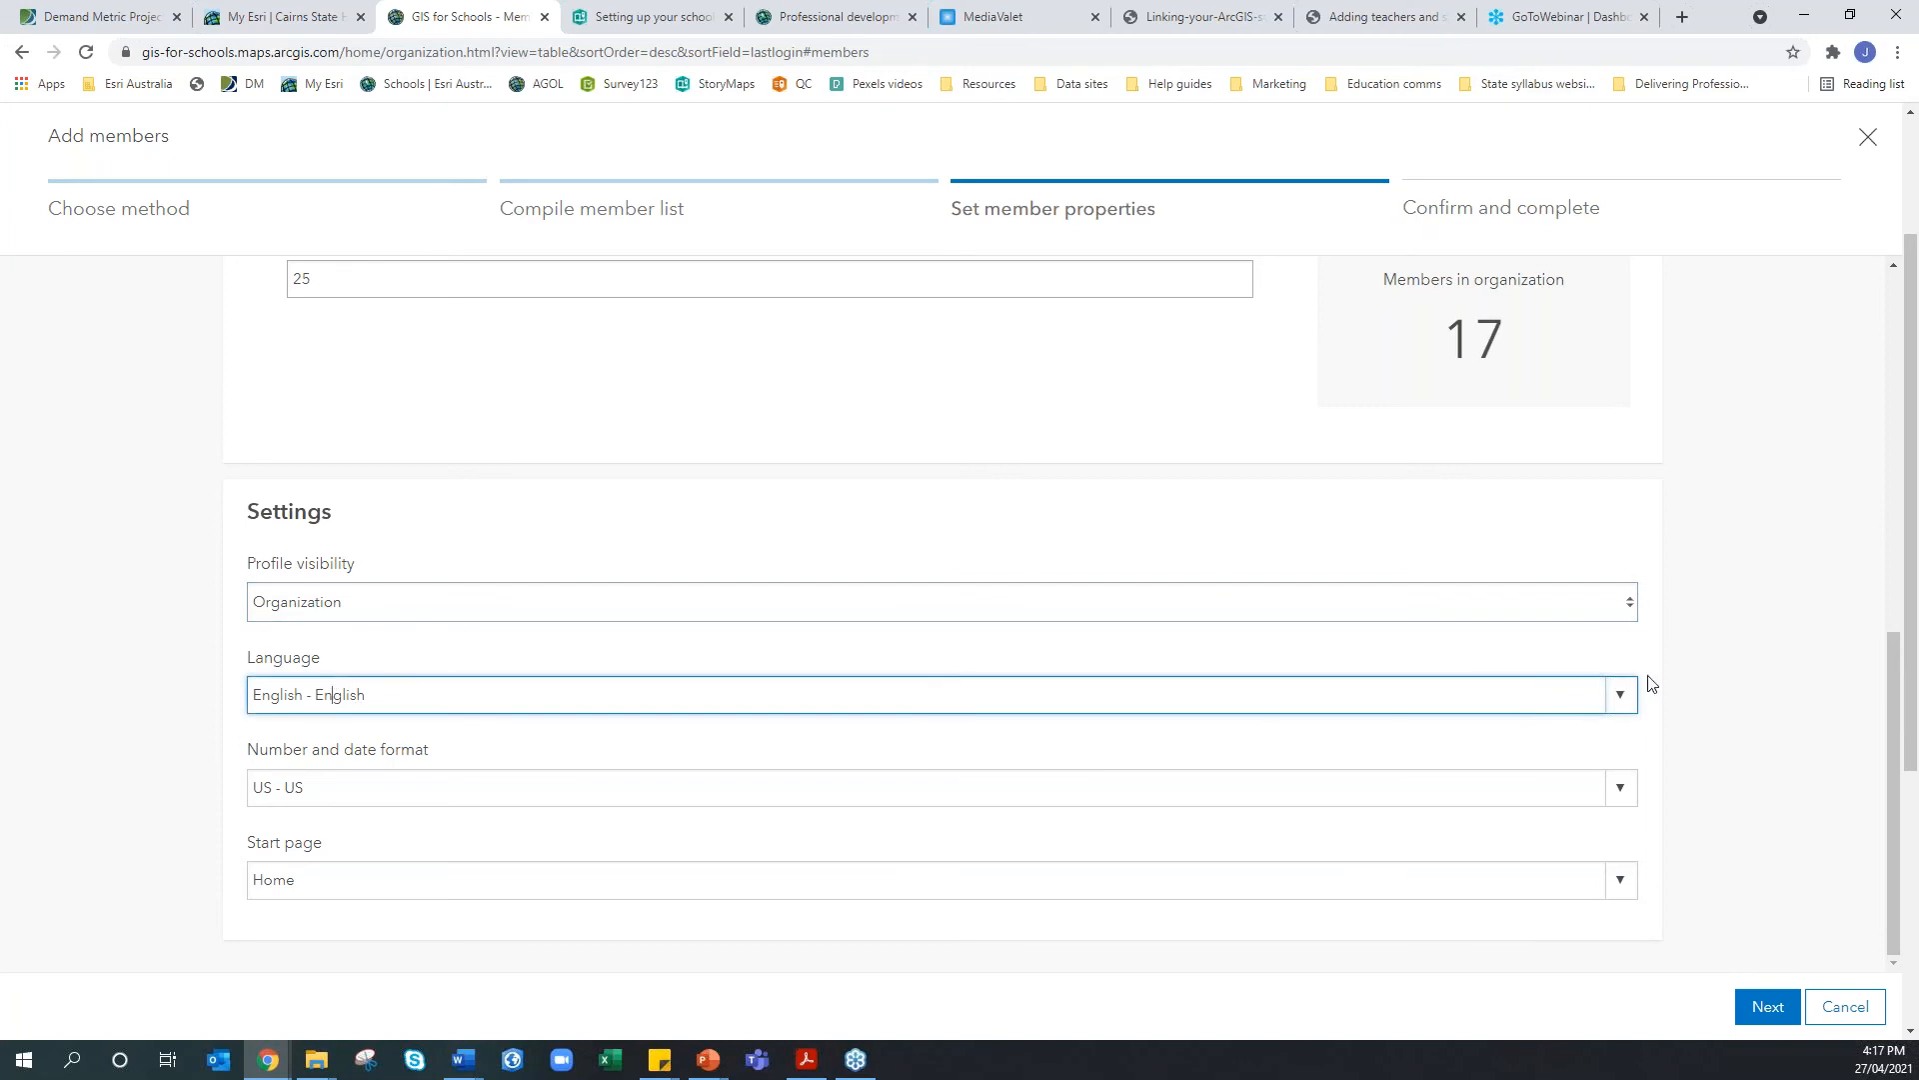
pyautogui.click(1621, 696)
pyautogui.click(1621, 696)
pyautogui.click(1621, 788)
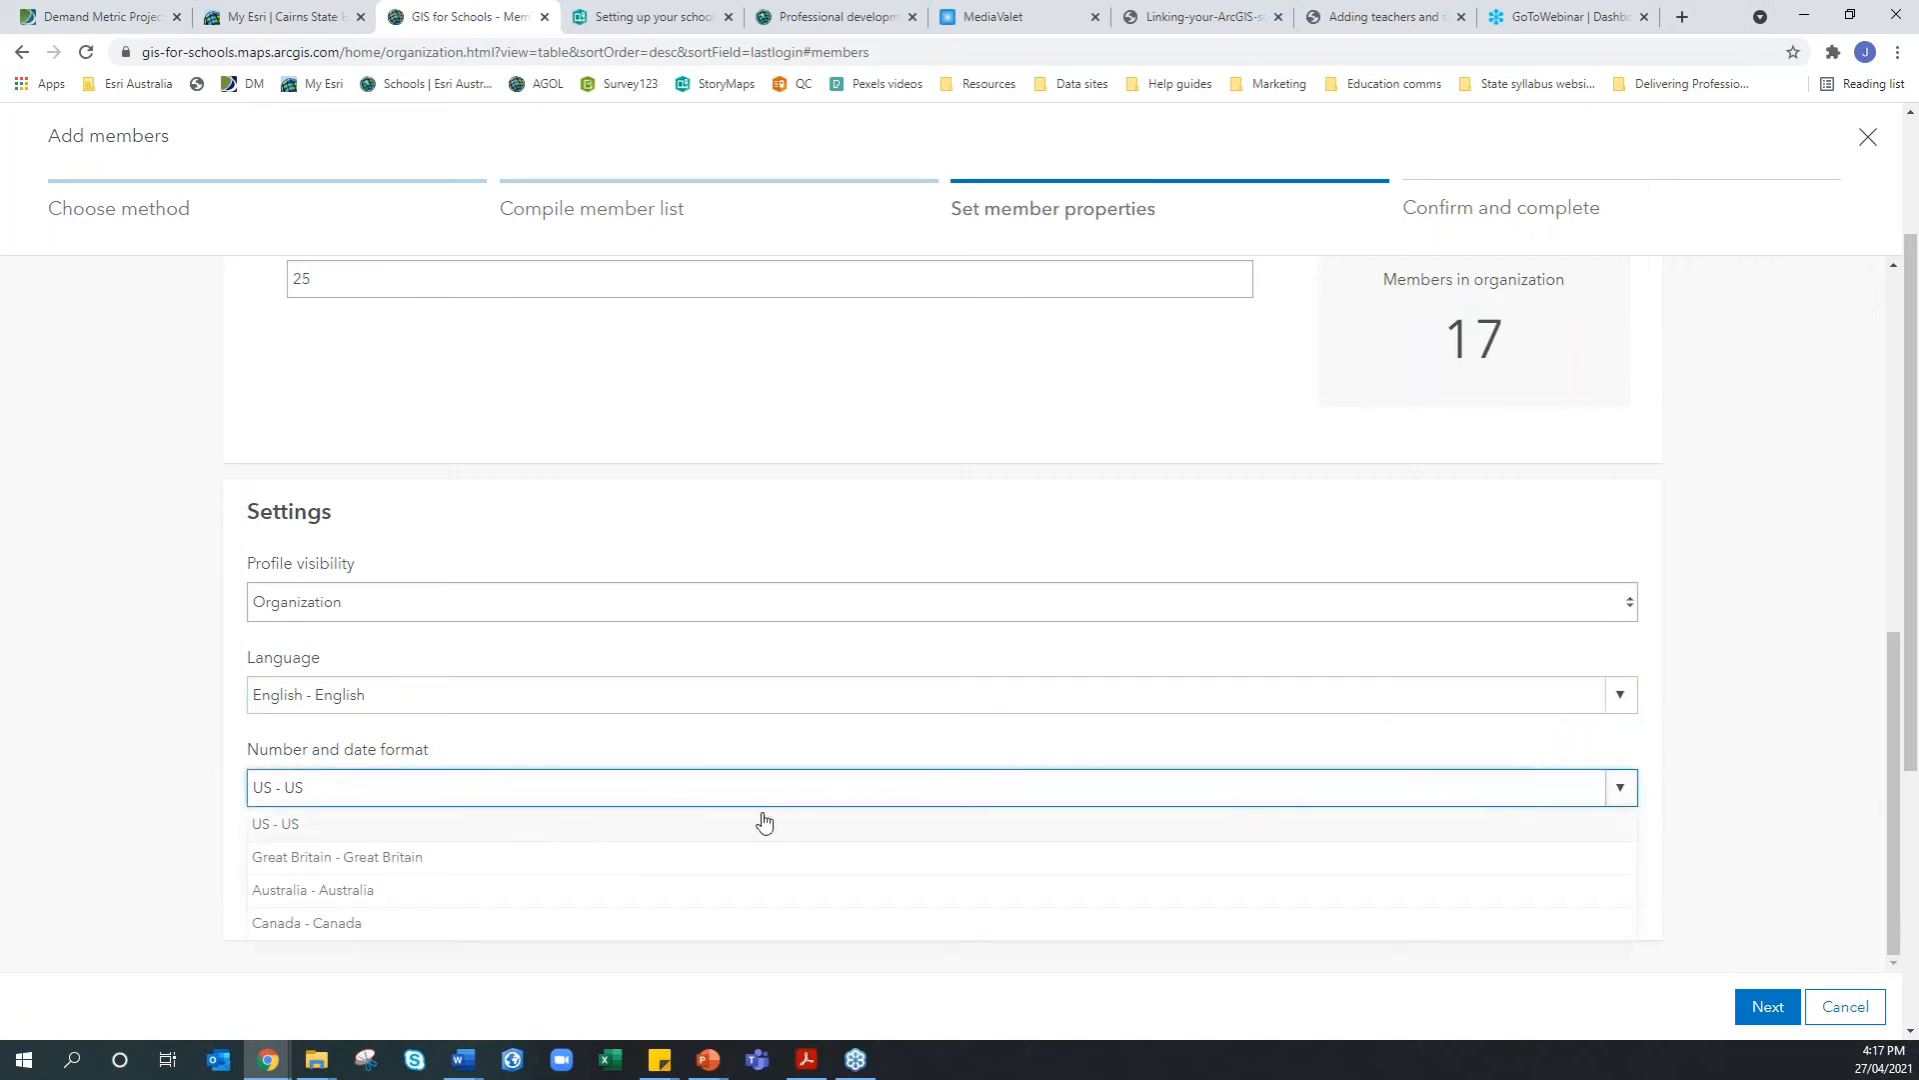
pyautogui.click(375, 889)
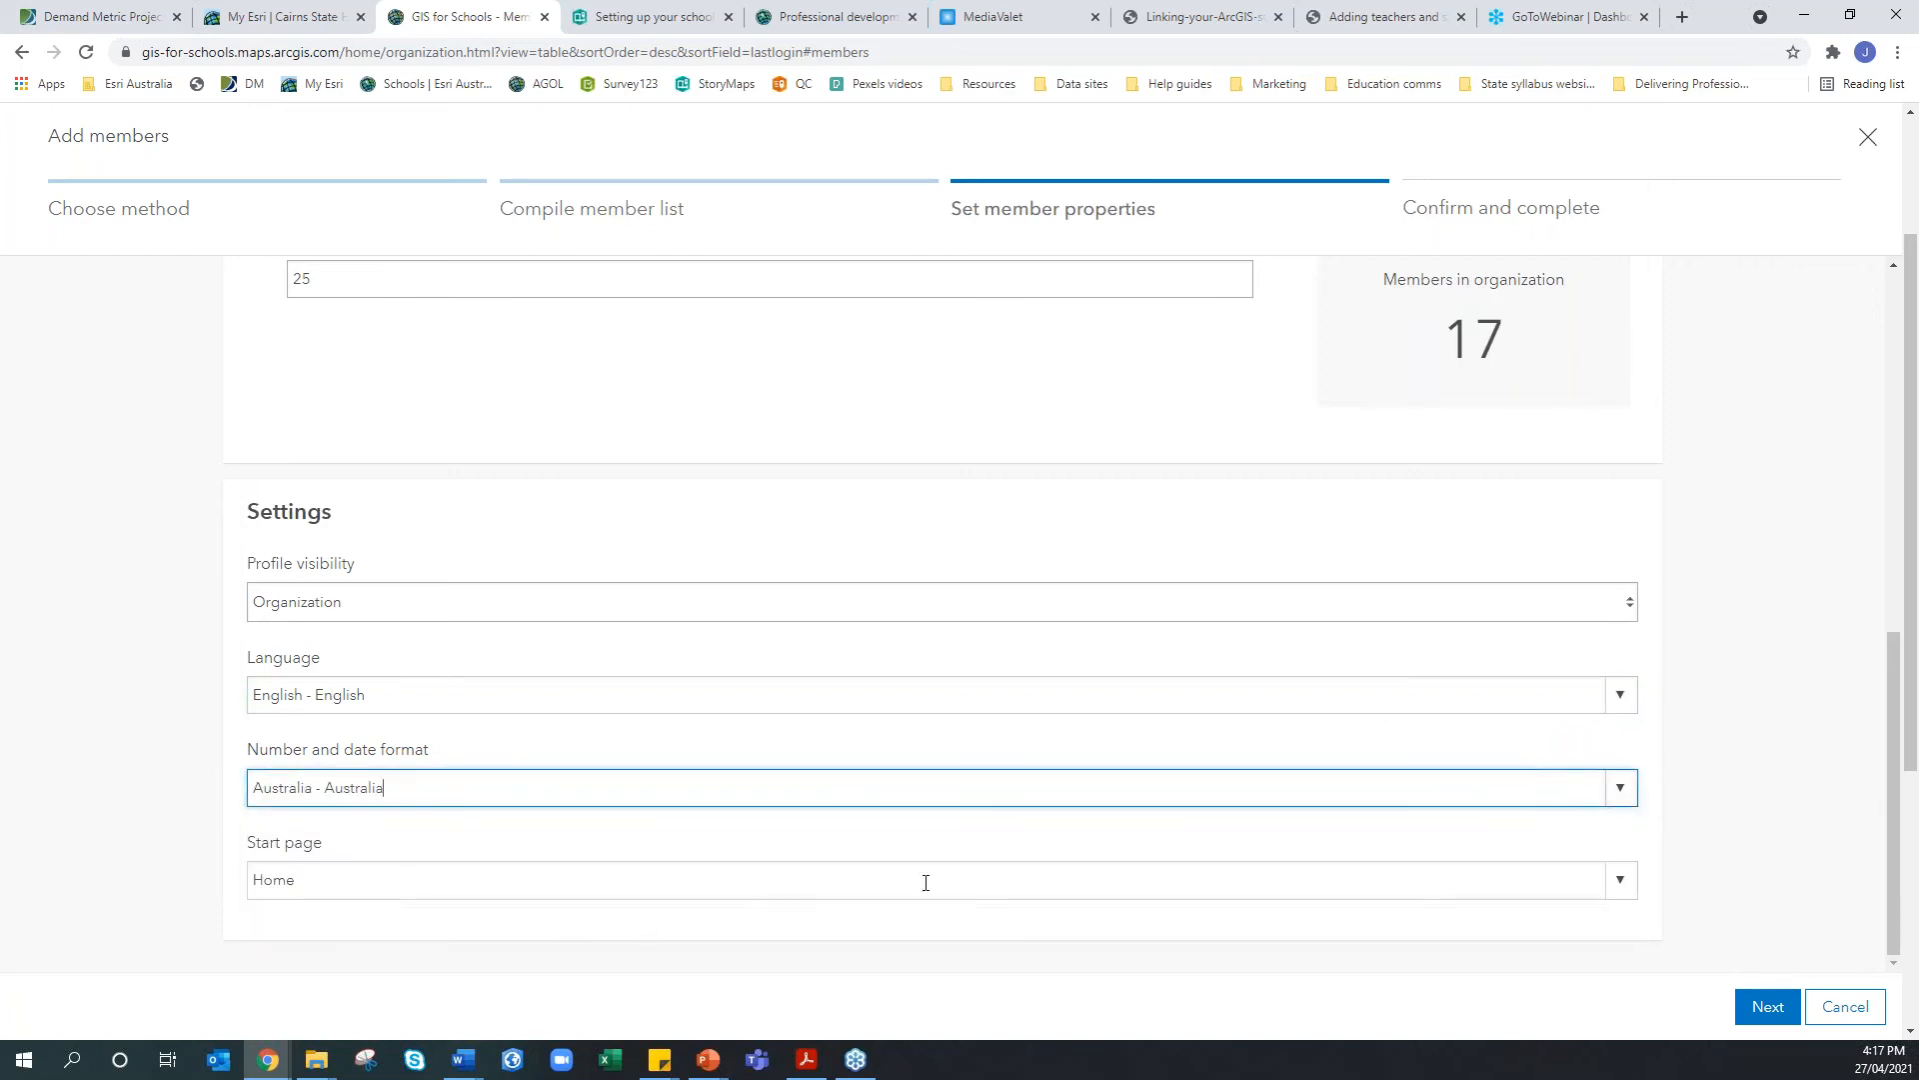
pyautogui.click(1621, 880)
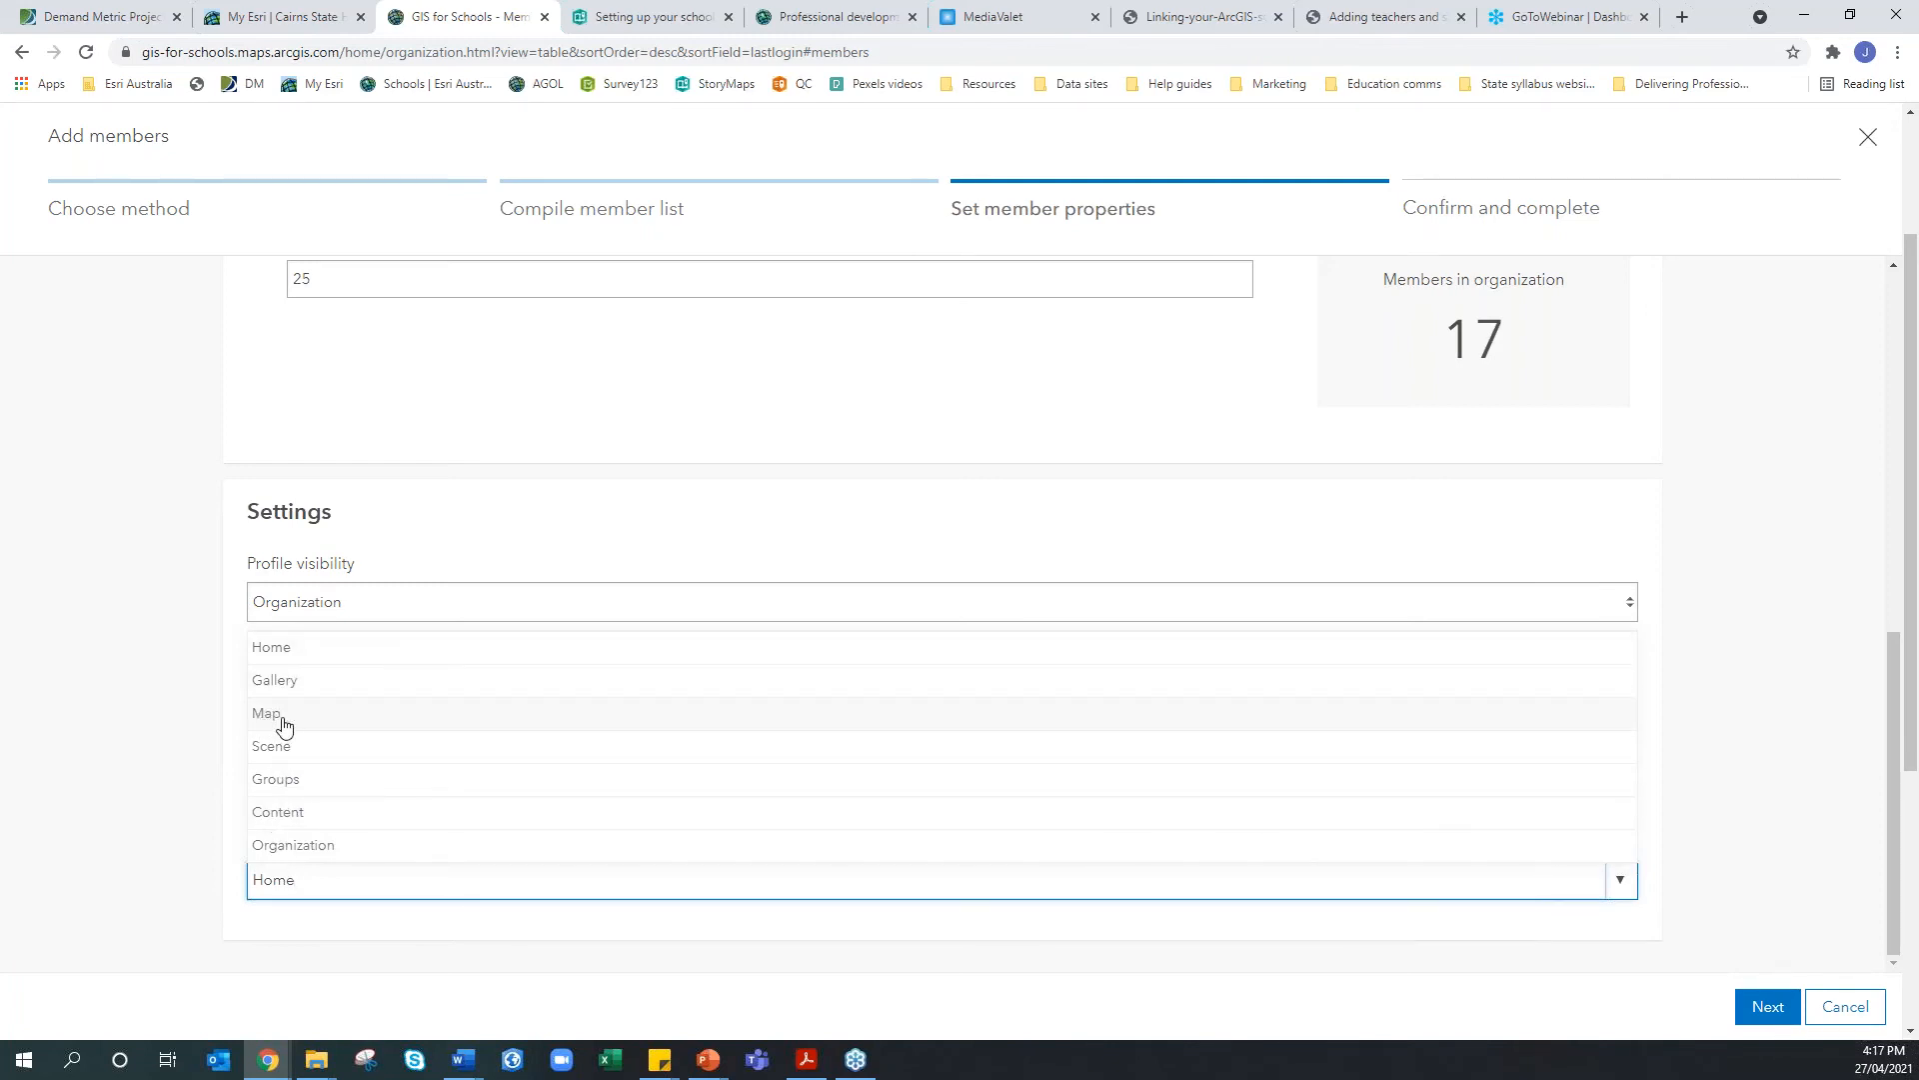
pyautogui.click(278, 659)
pyautogui.click(1705, 884)
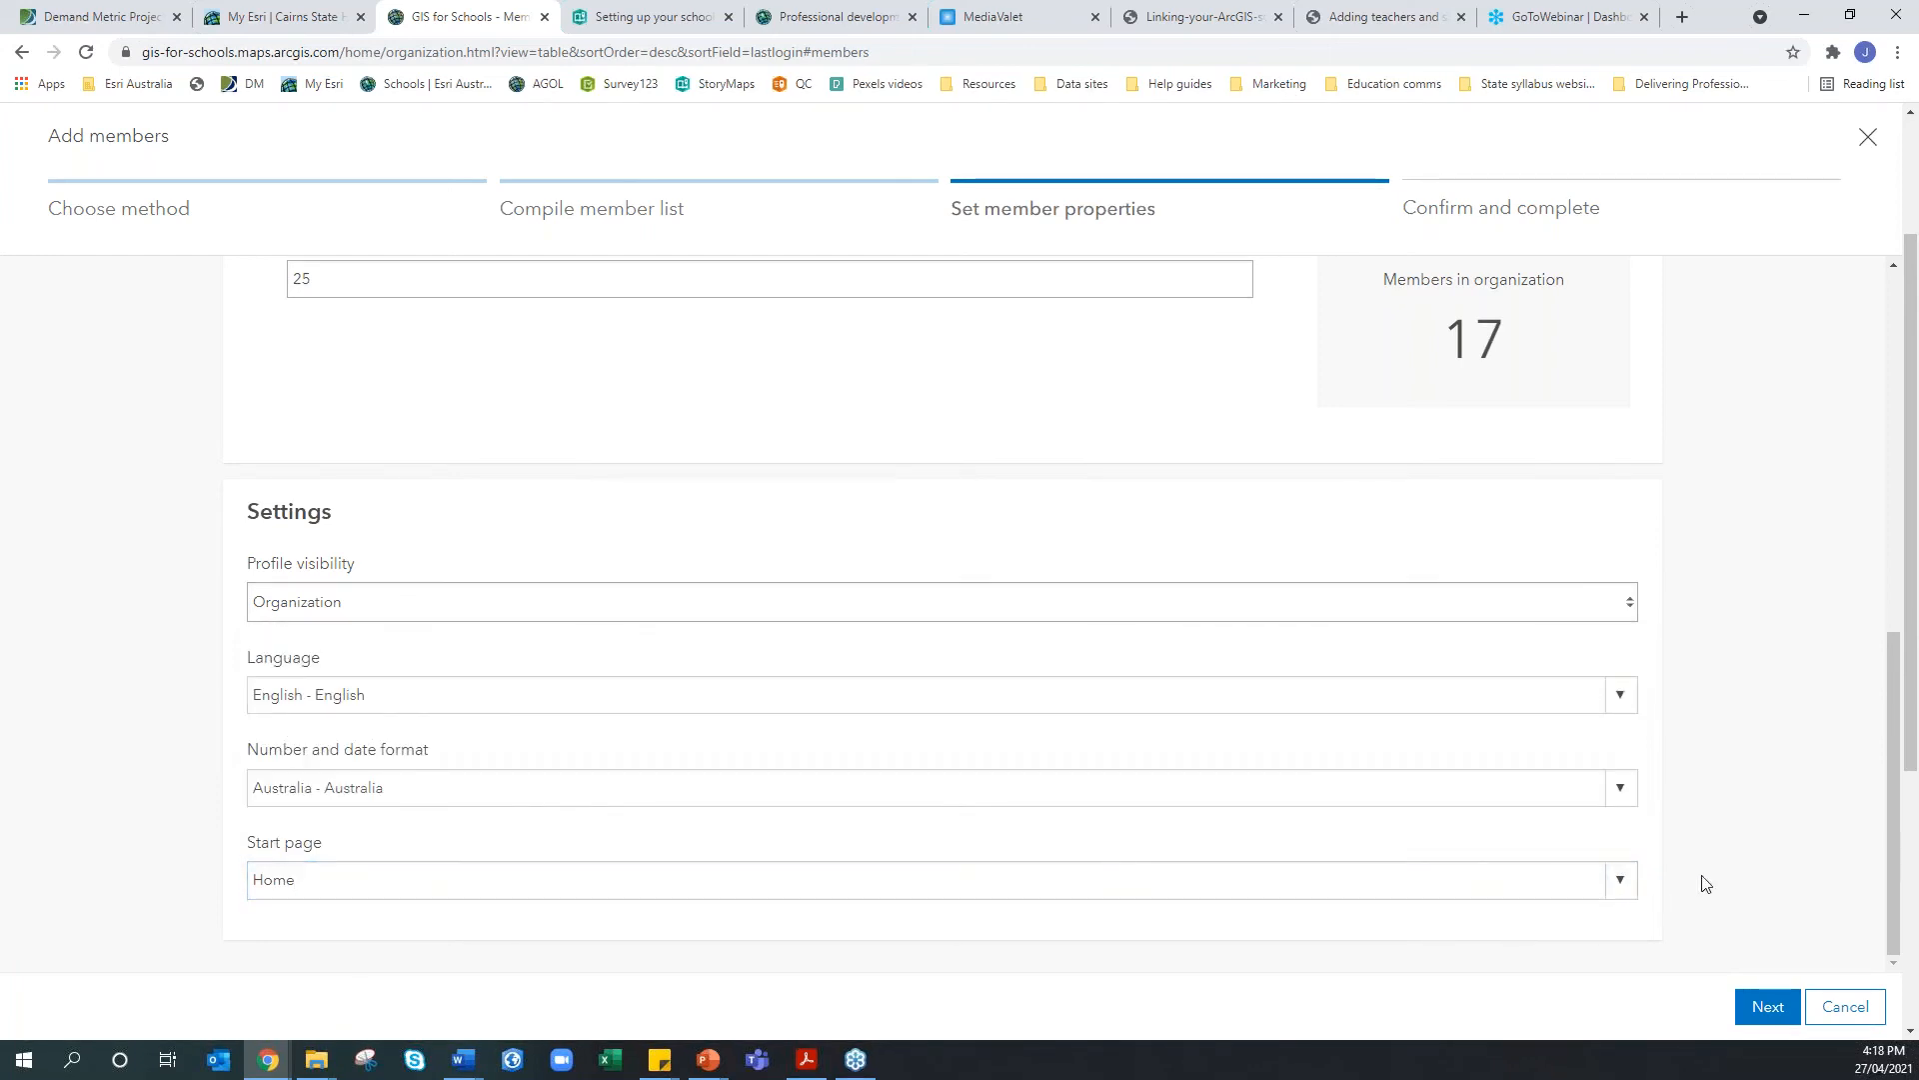
# Review the summary and invitation email, then submit the two members, hitting insufficient user types
pyautogui.click(1765, 1009)
pyautogui.scroll(4, 859, 800)
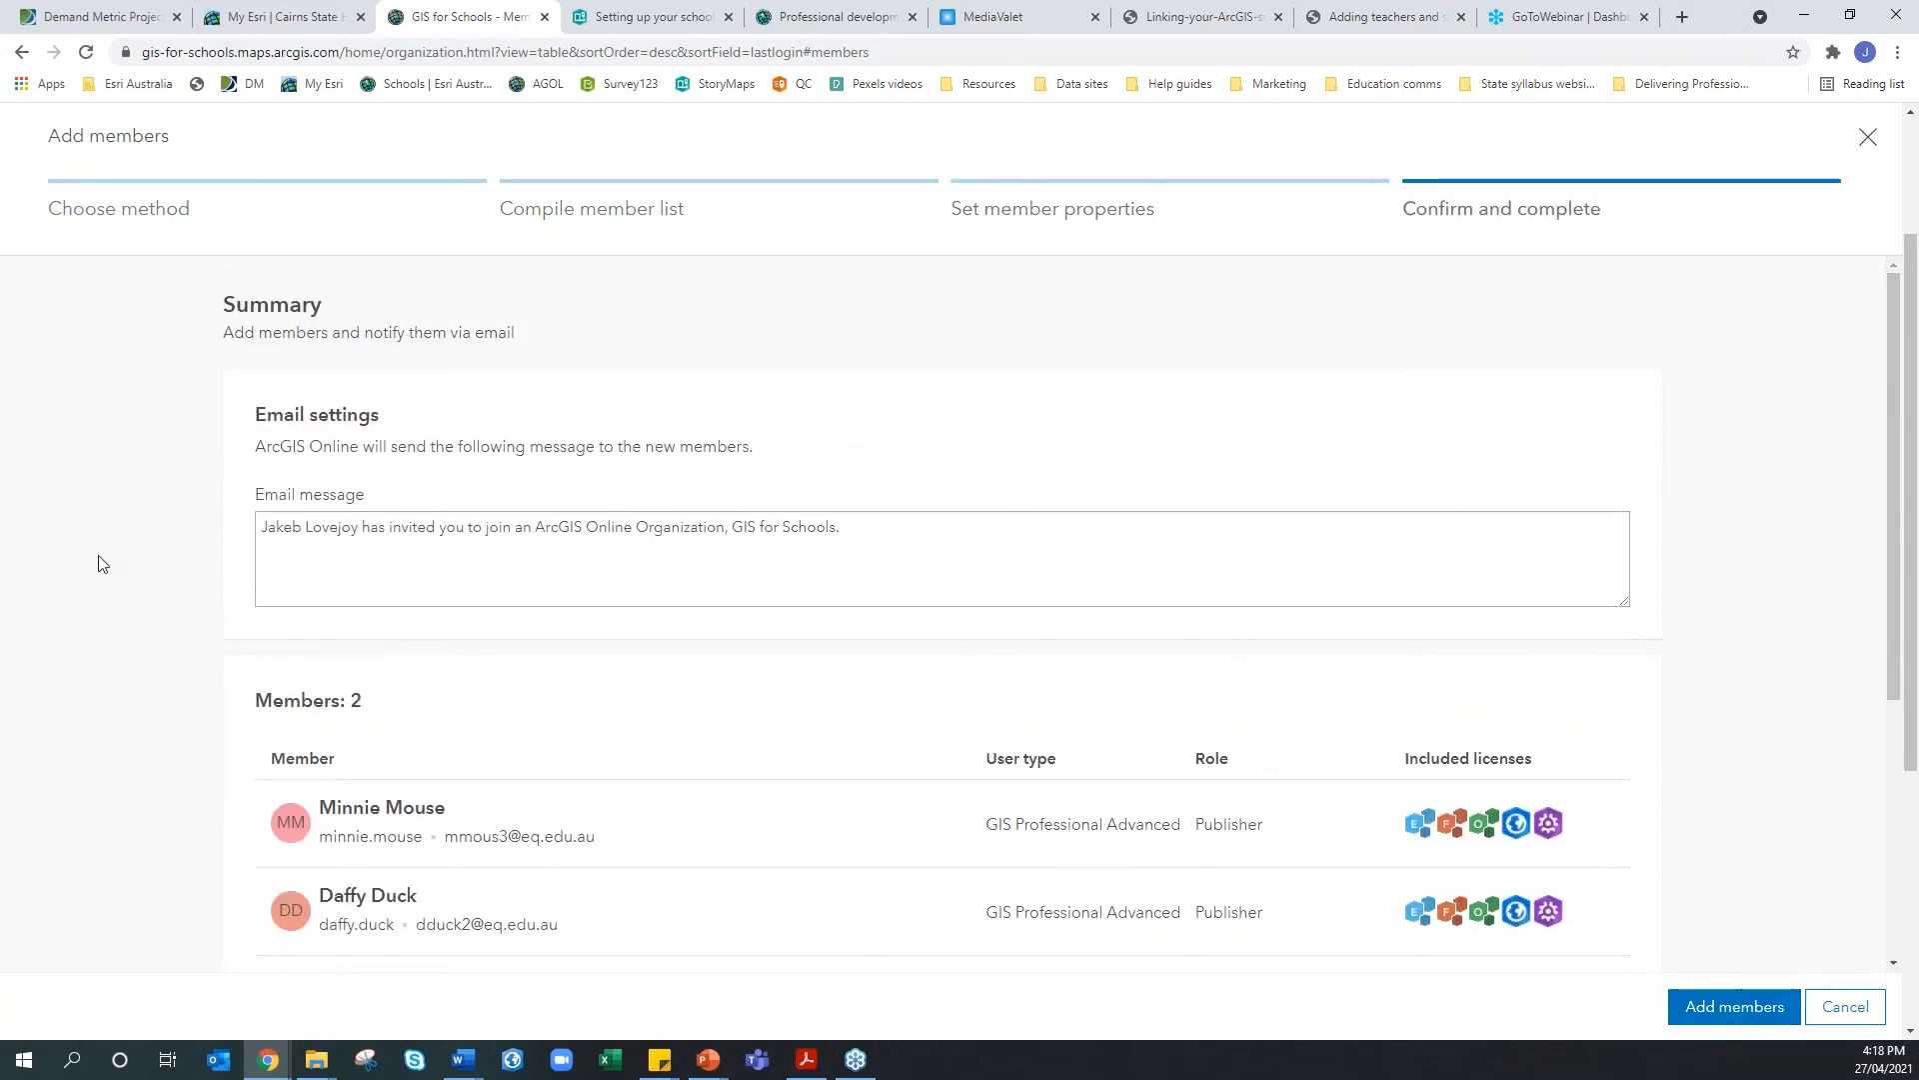
pyautogui.scroll(-4, 100, 565)
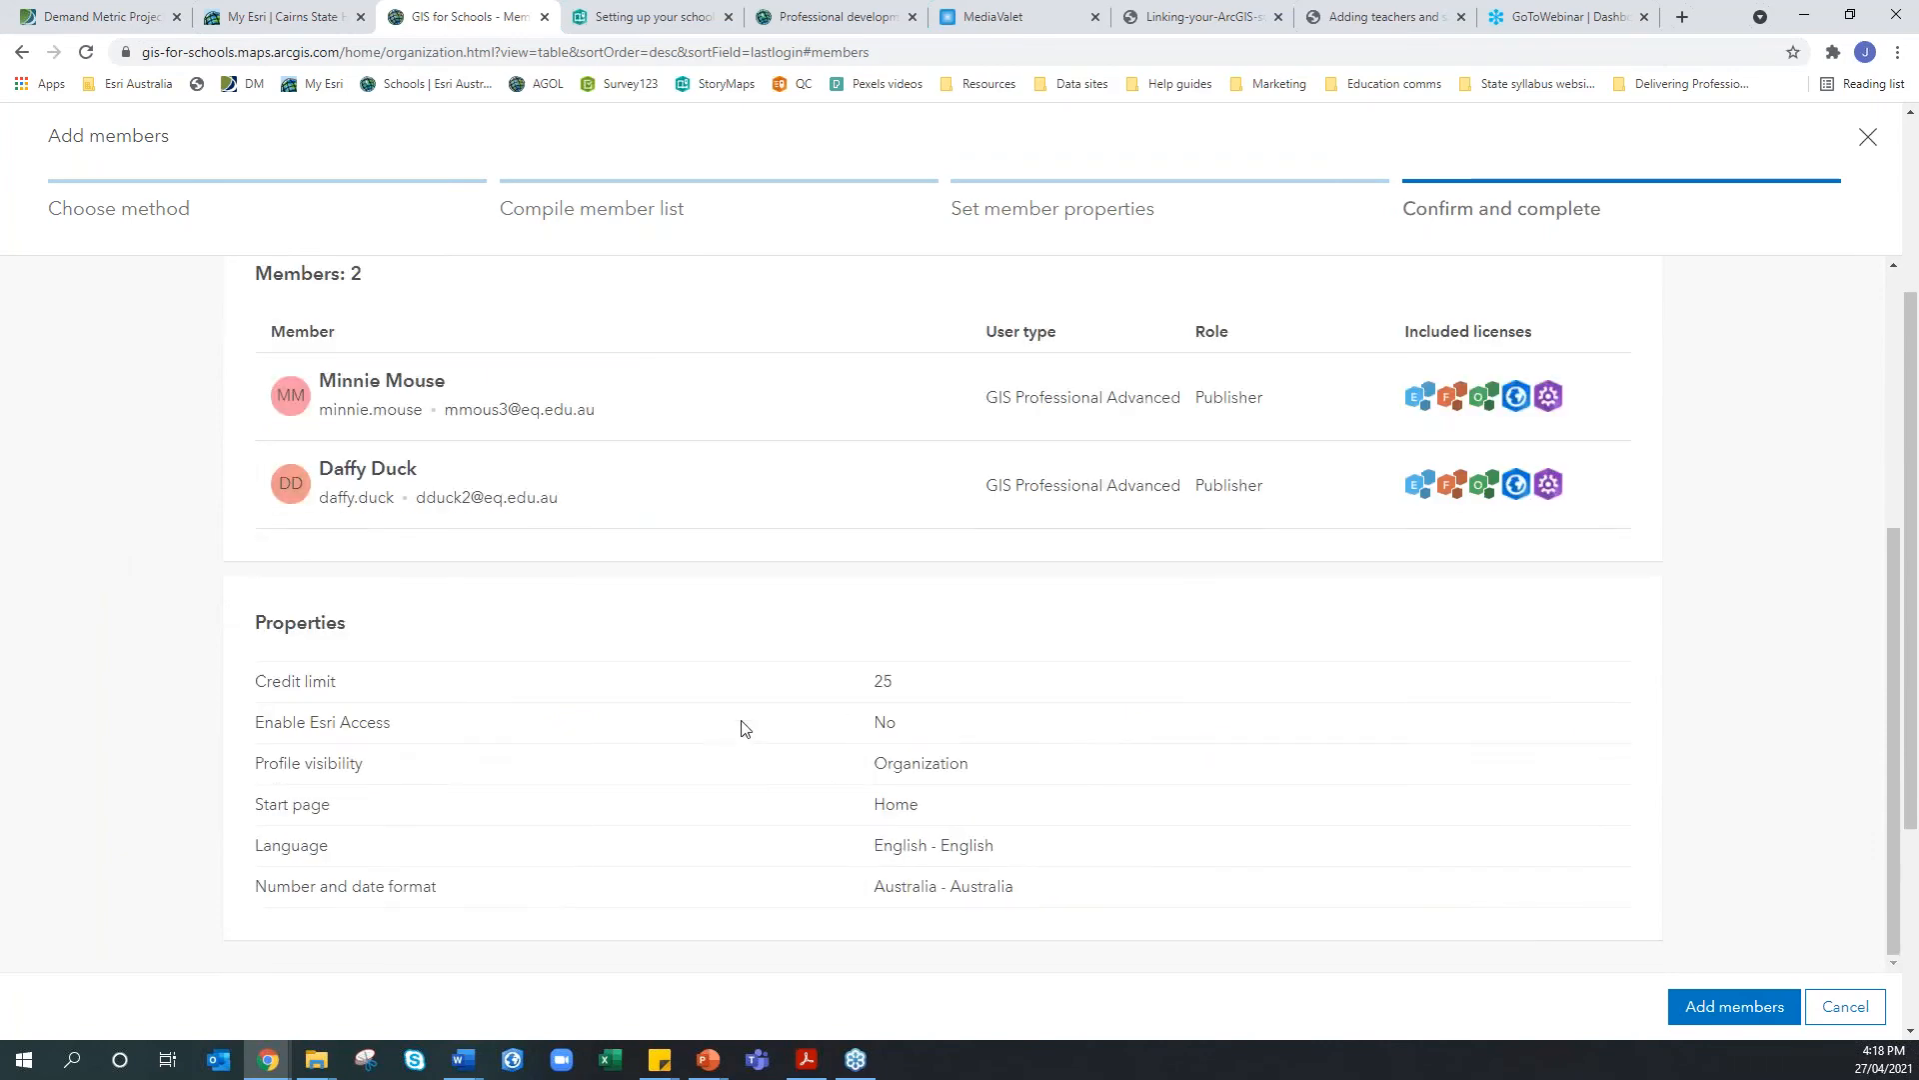
pyautogui.scroll(2, 596, 806)
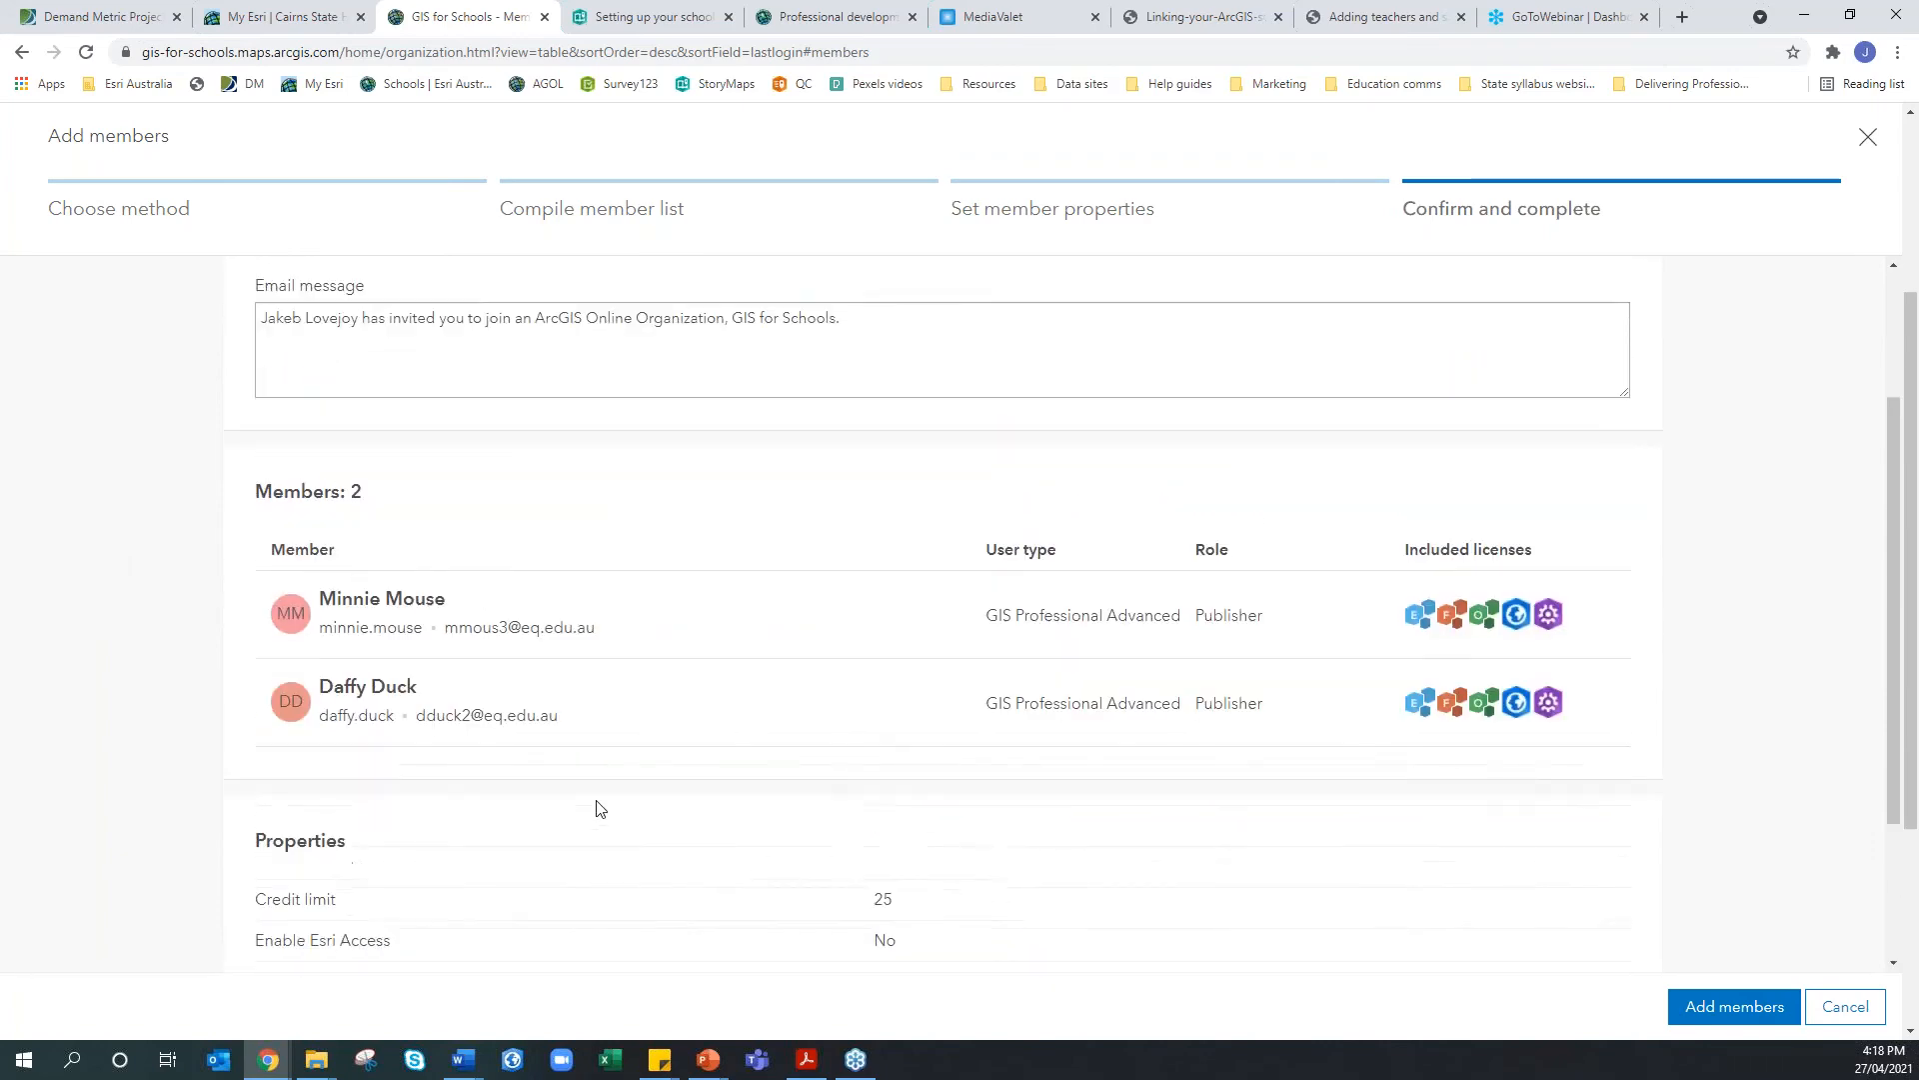
pyautogui.scroll(2, 595, 806)
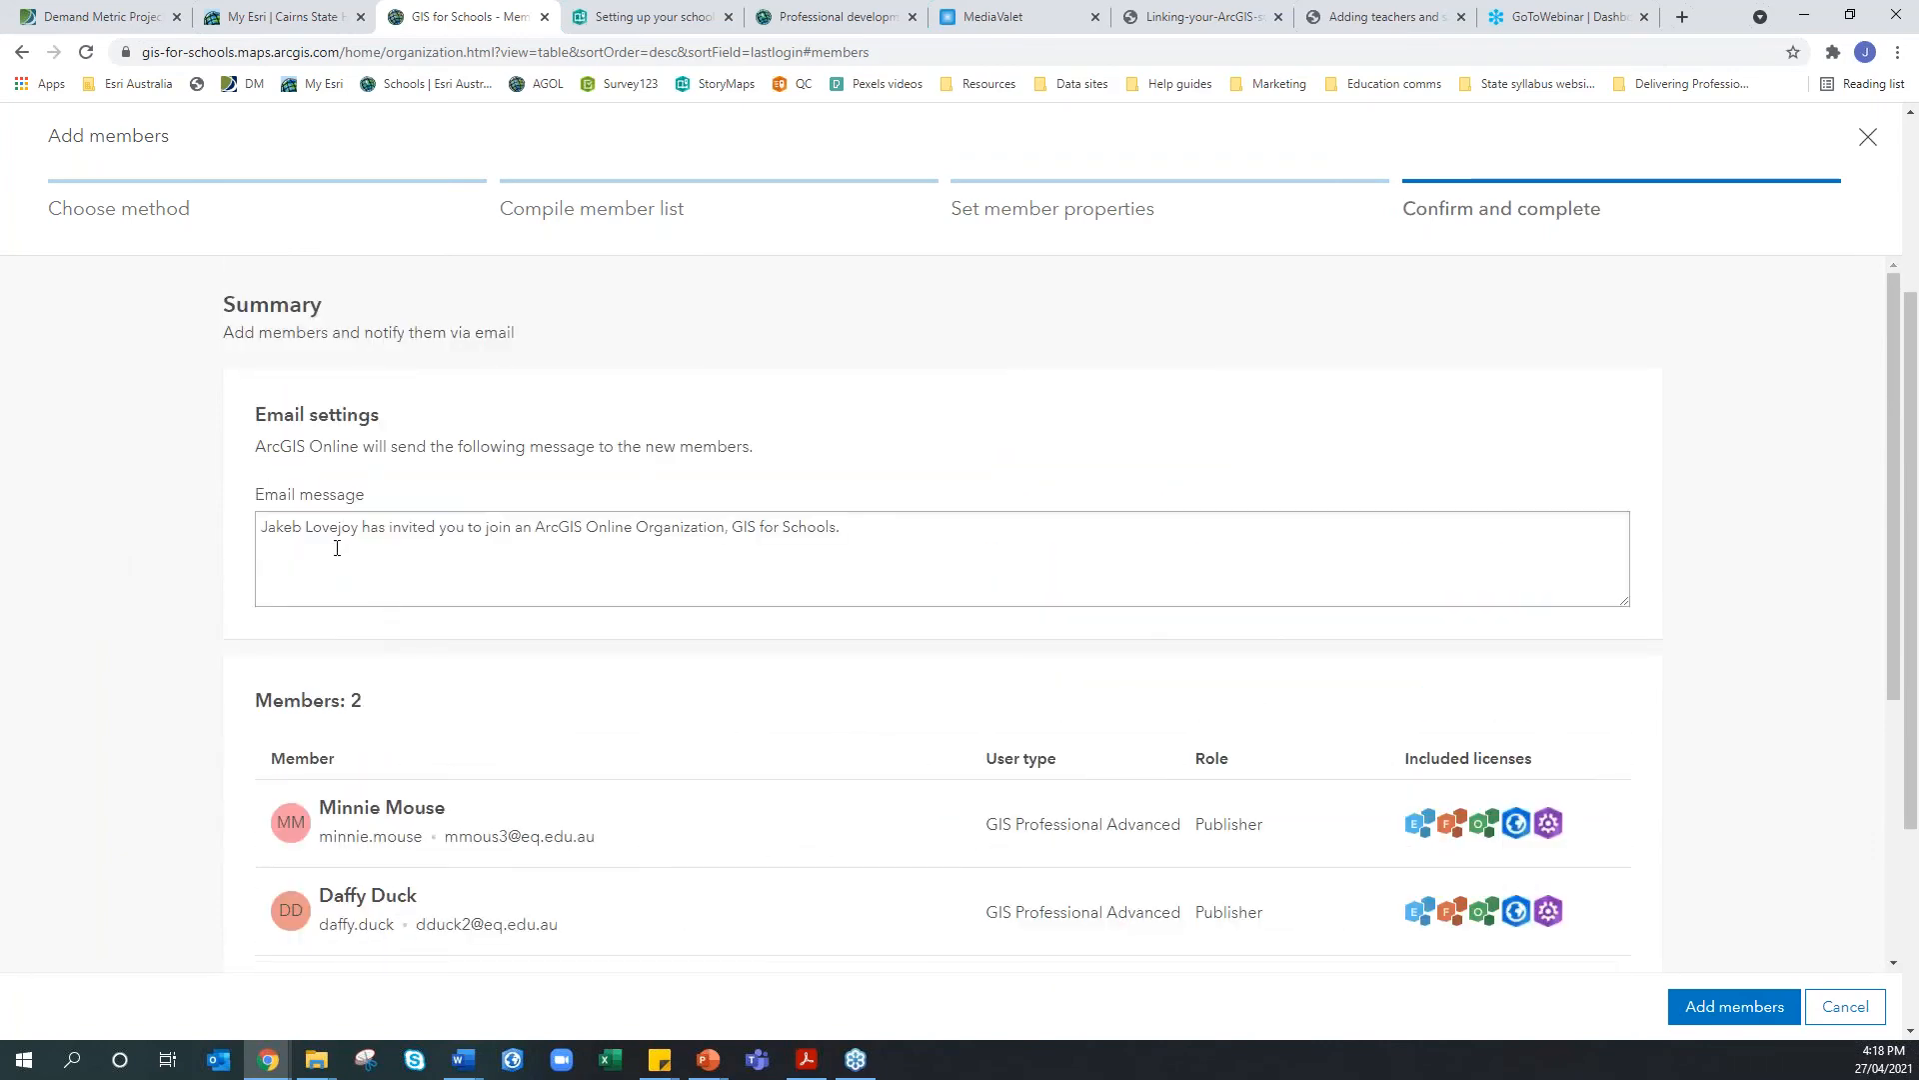
pyautogui.click(916, 531)
pyautogui.hotkey('ctrl', 'a')
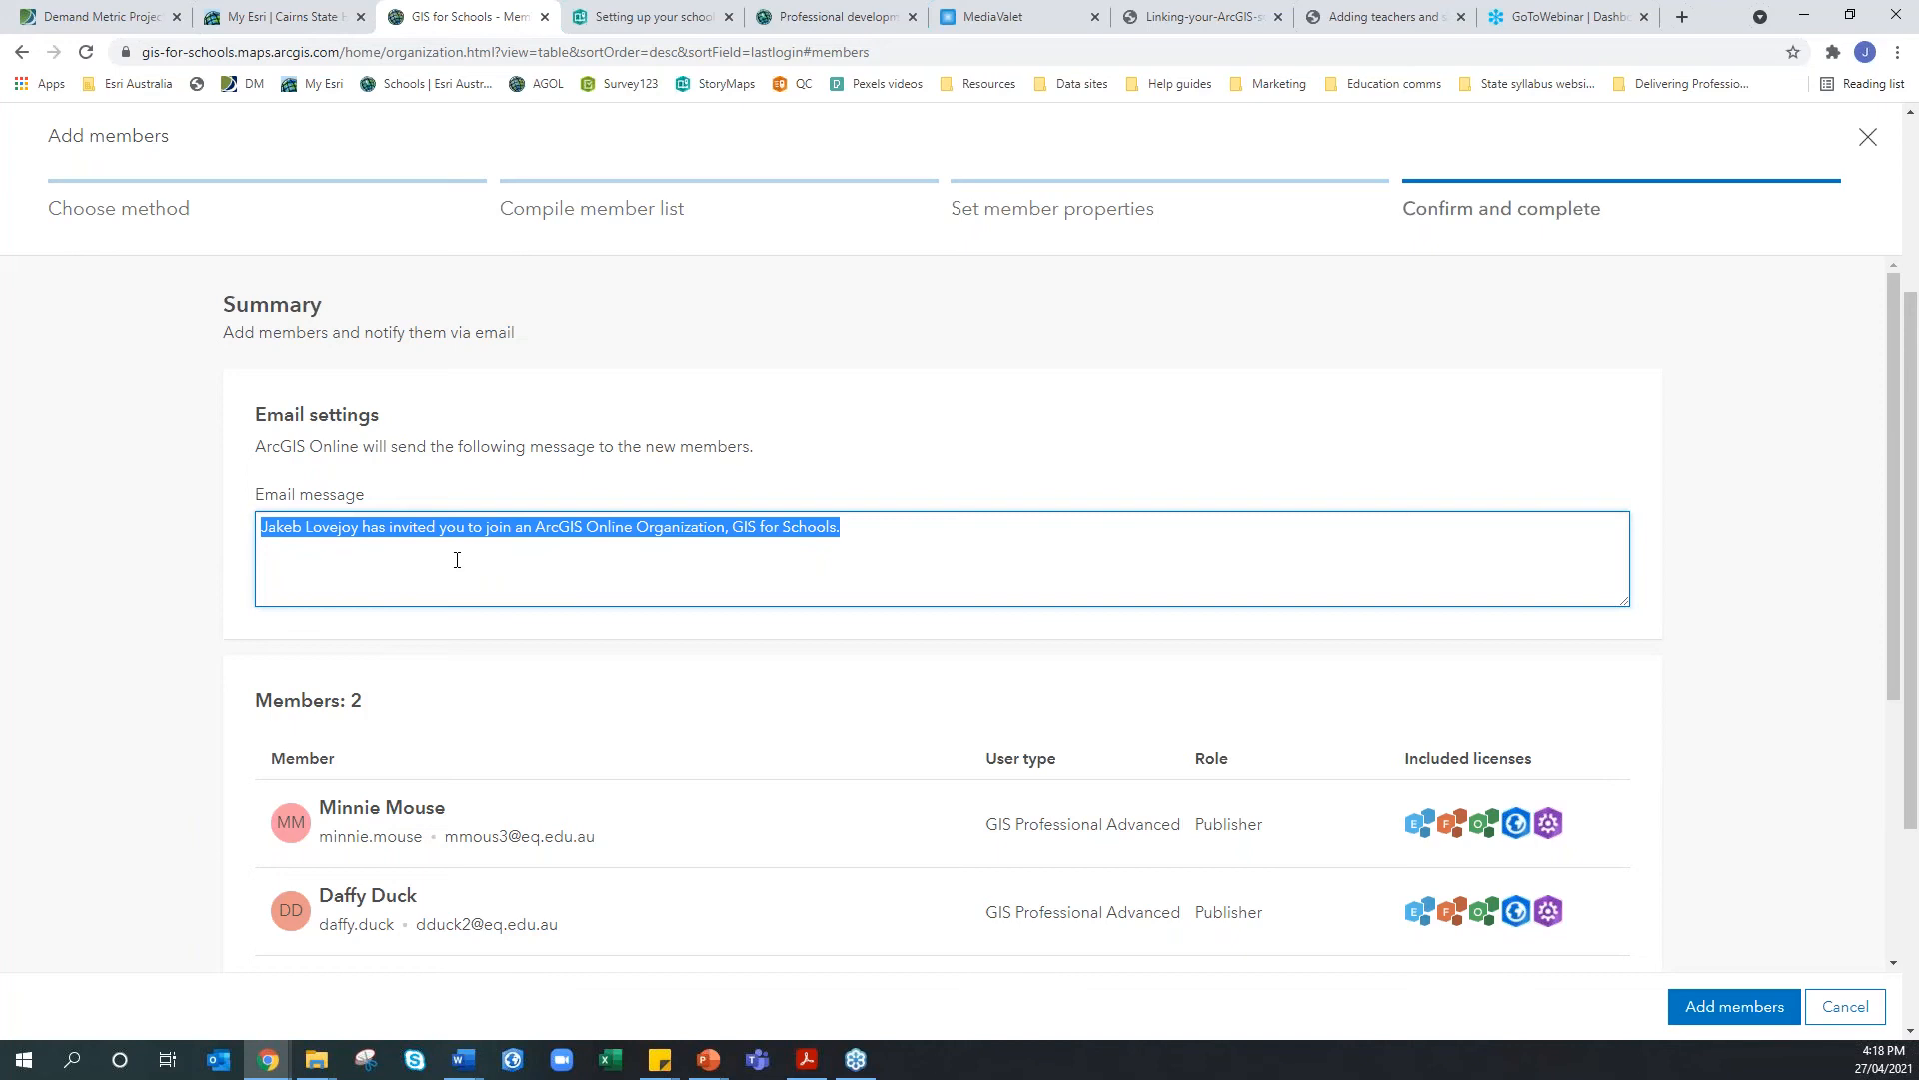
pyautogui.click(567, 544)
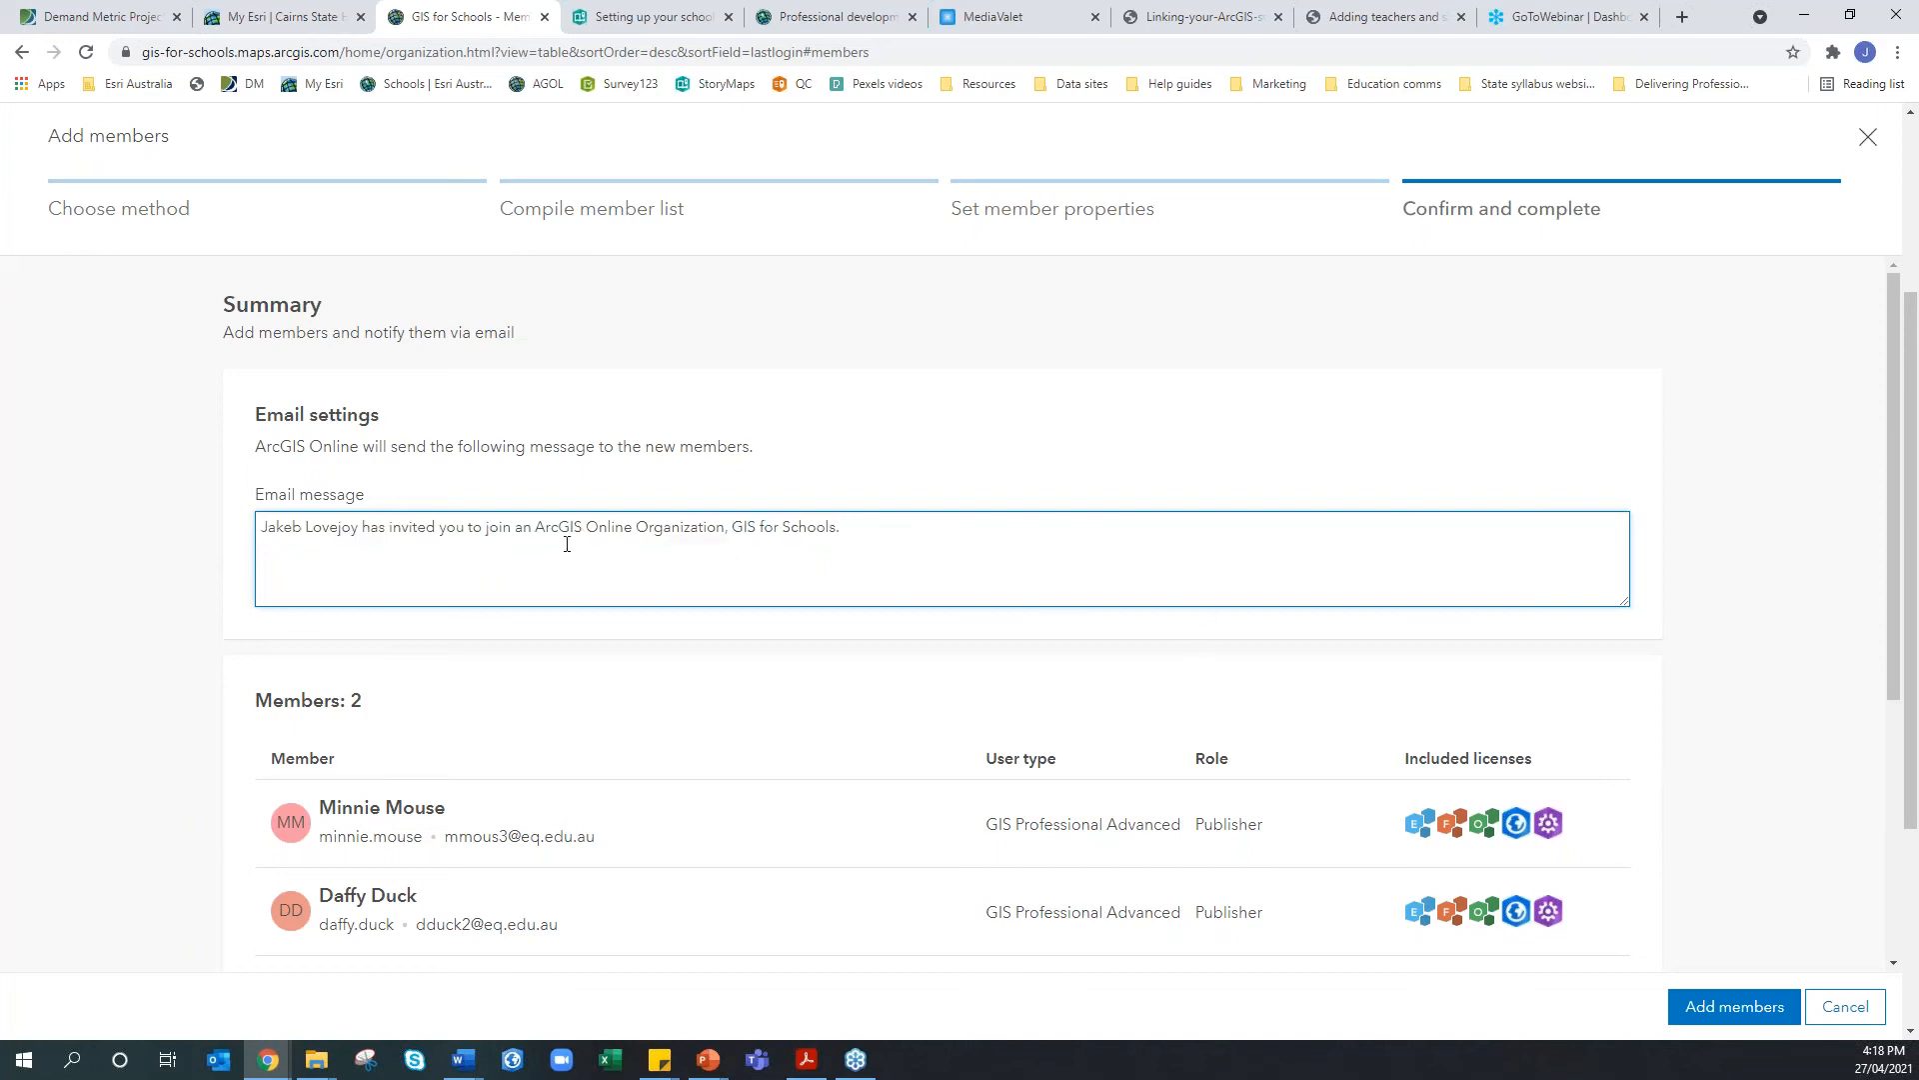
pyautogui.click(1693, 1010)
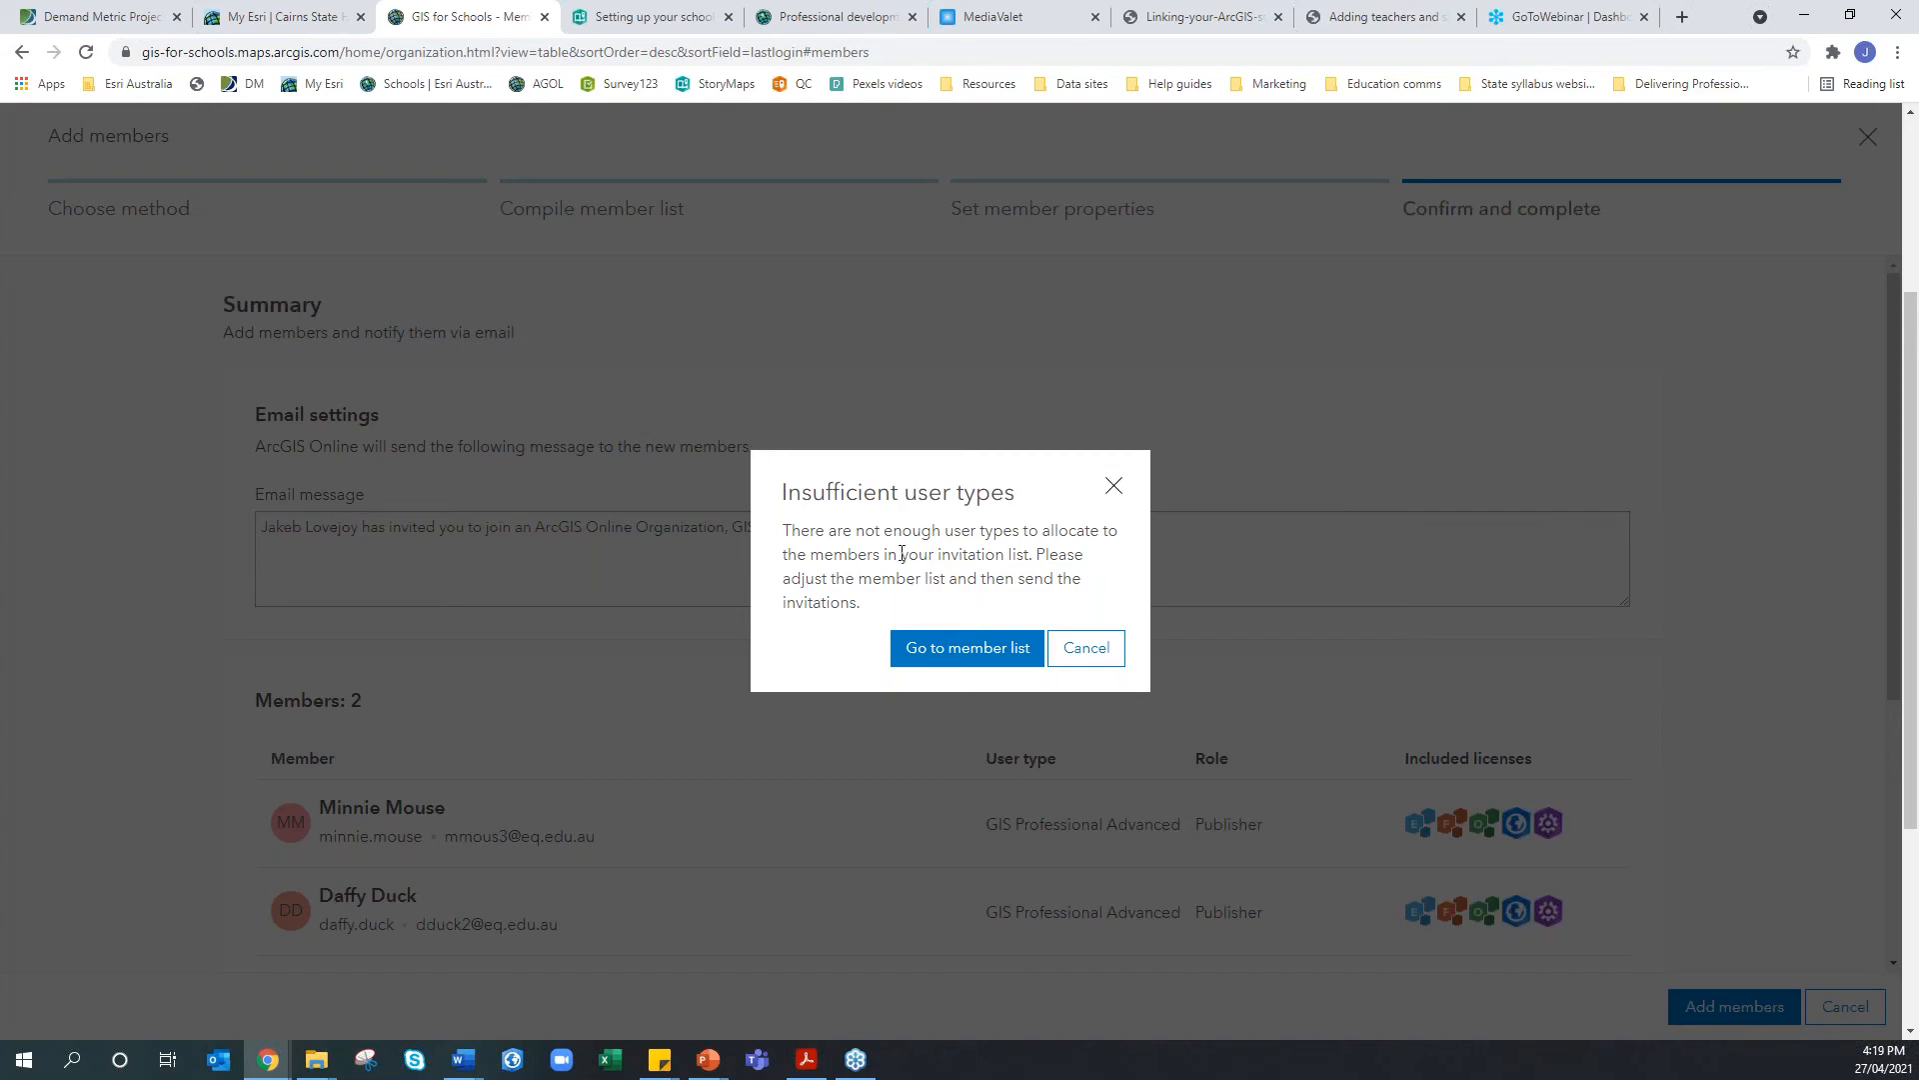
# Dismiss the insufficient user types warning and cancel the wizard, returning to the 17-member list
pyautogui.moveTo(796, 496); pyautogui.dragTo(743, 500)
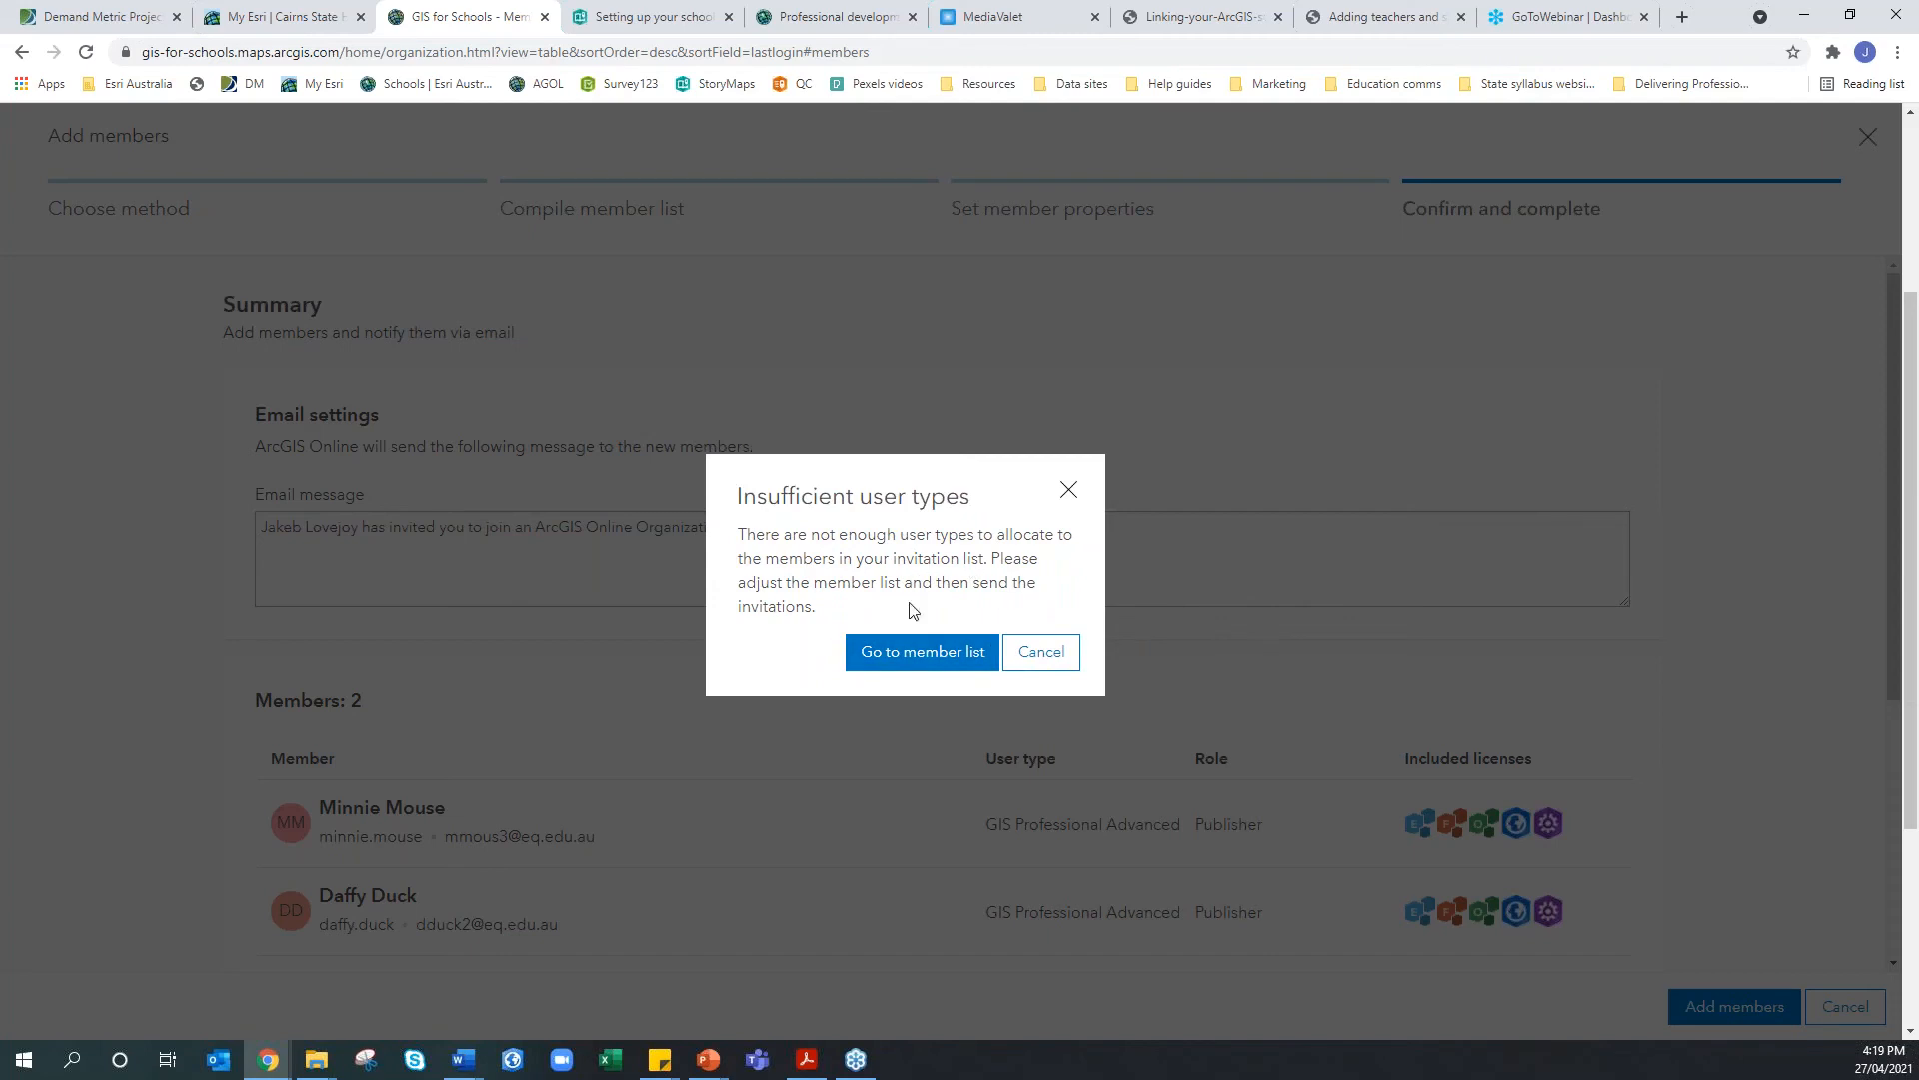
pyautogui.click(1014, 664)
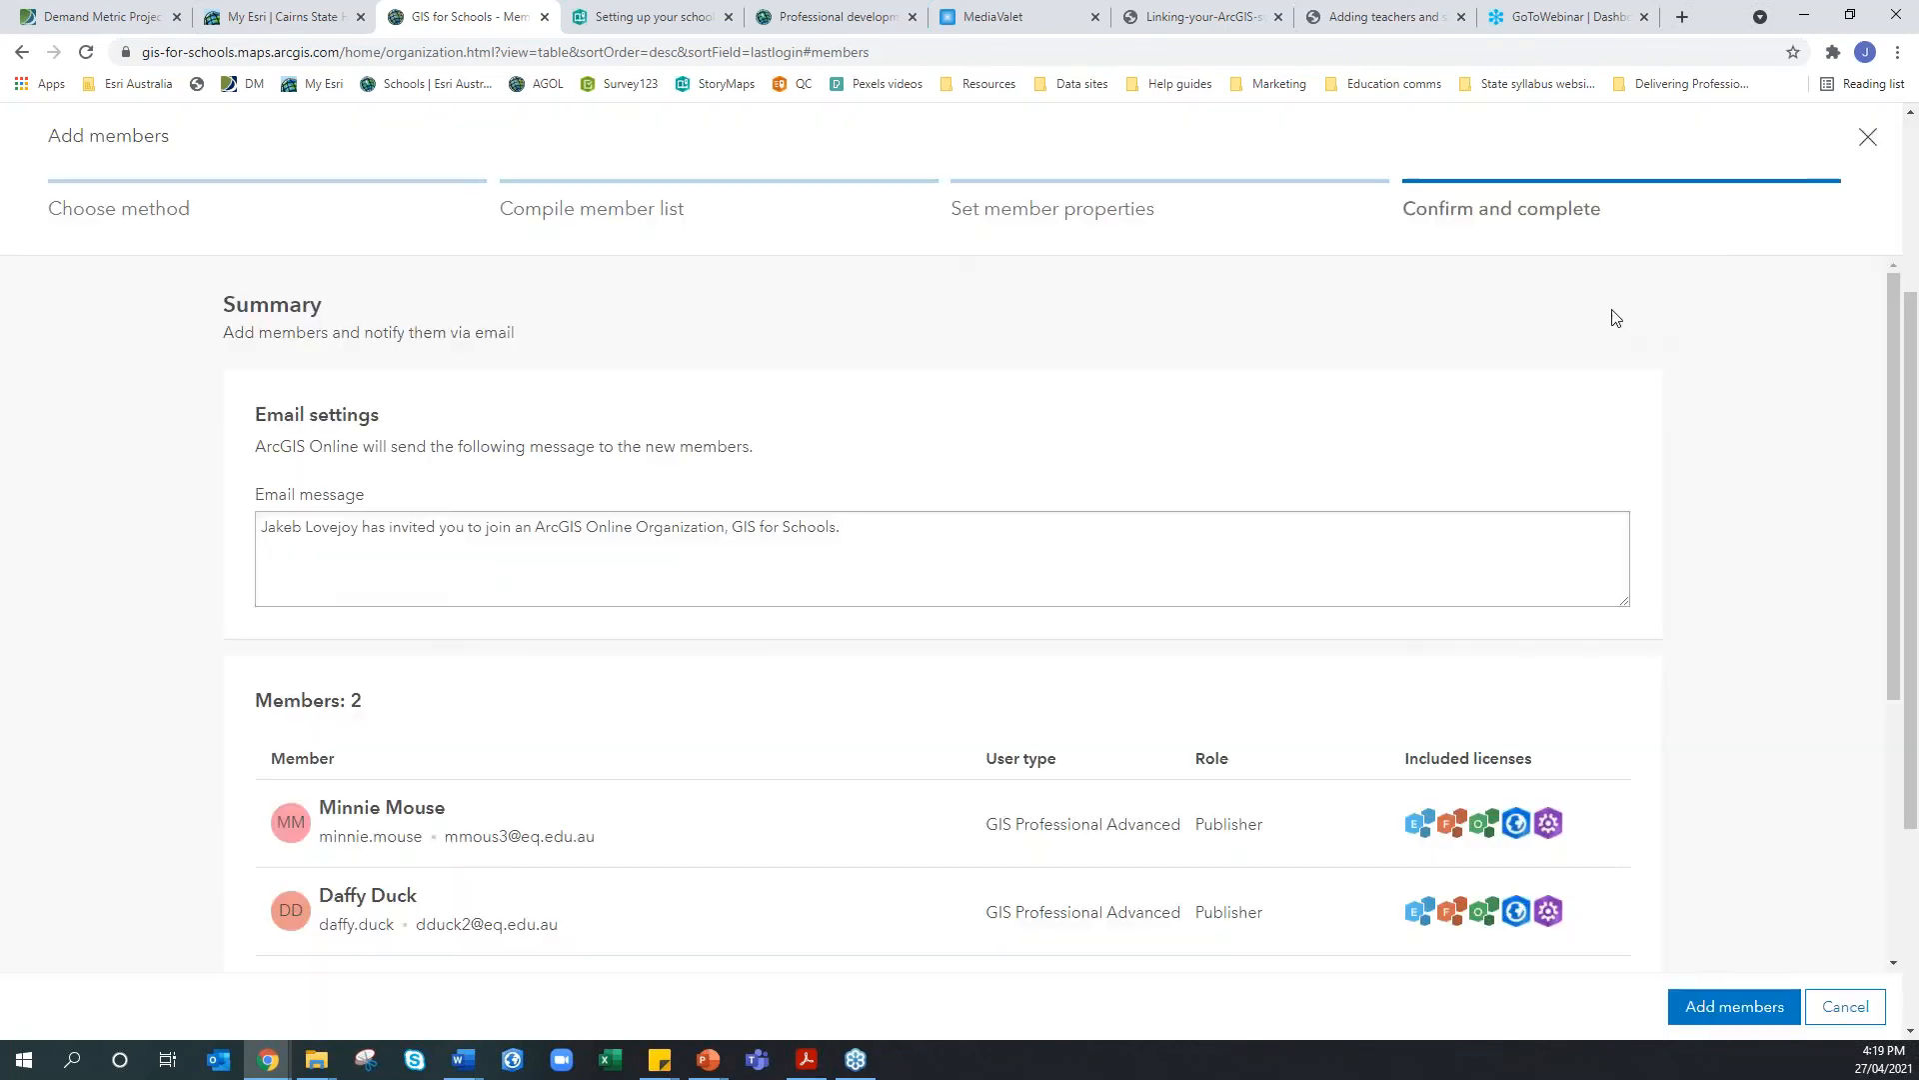
pyautogui.click(1865, 140)
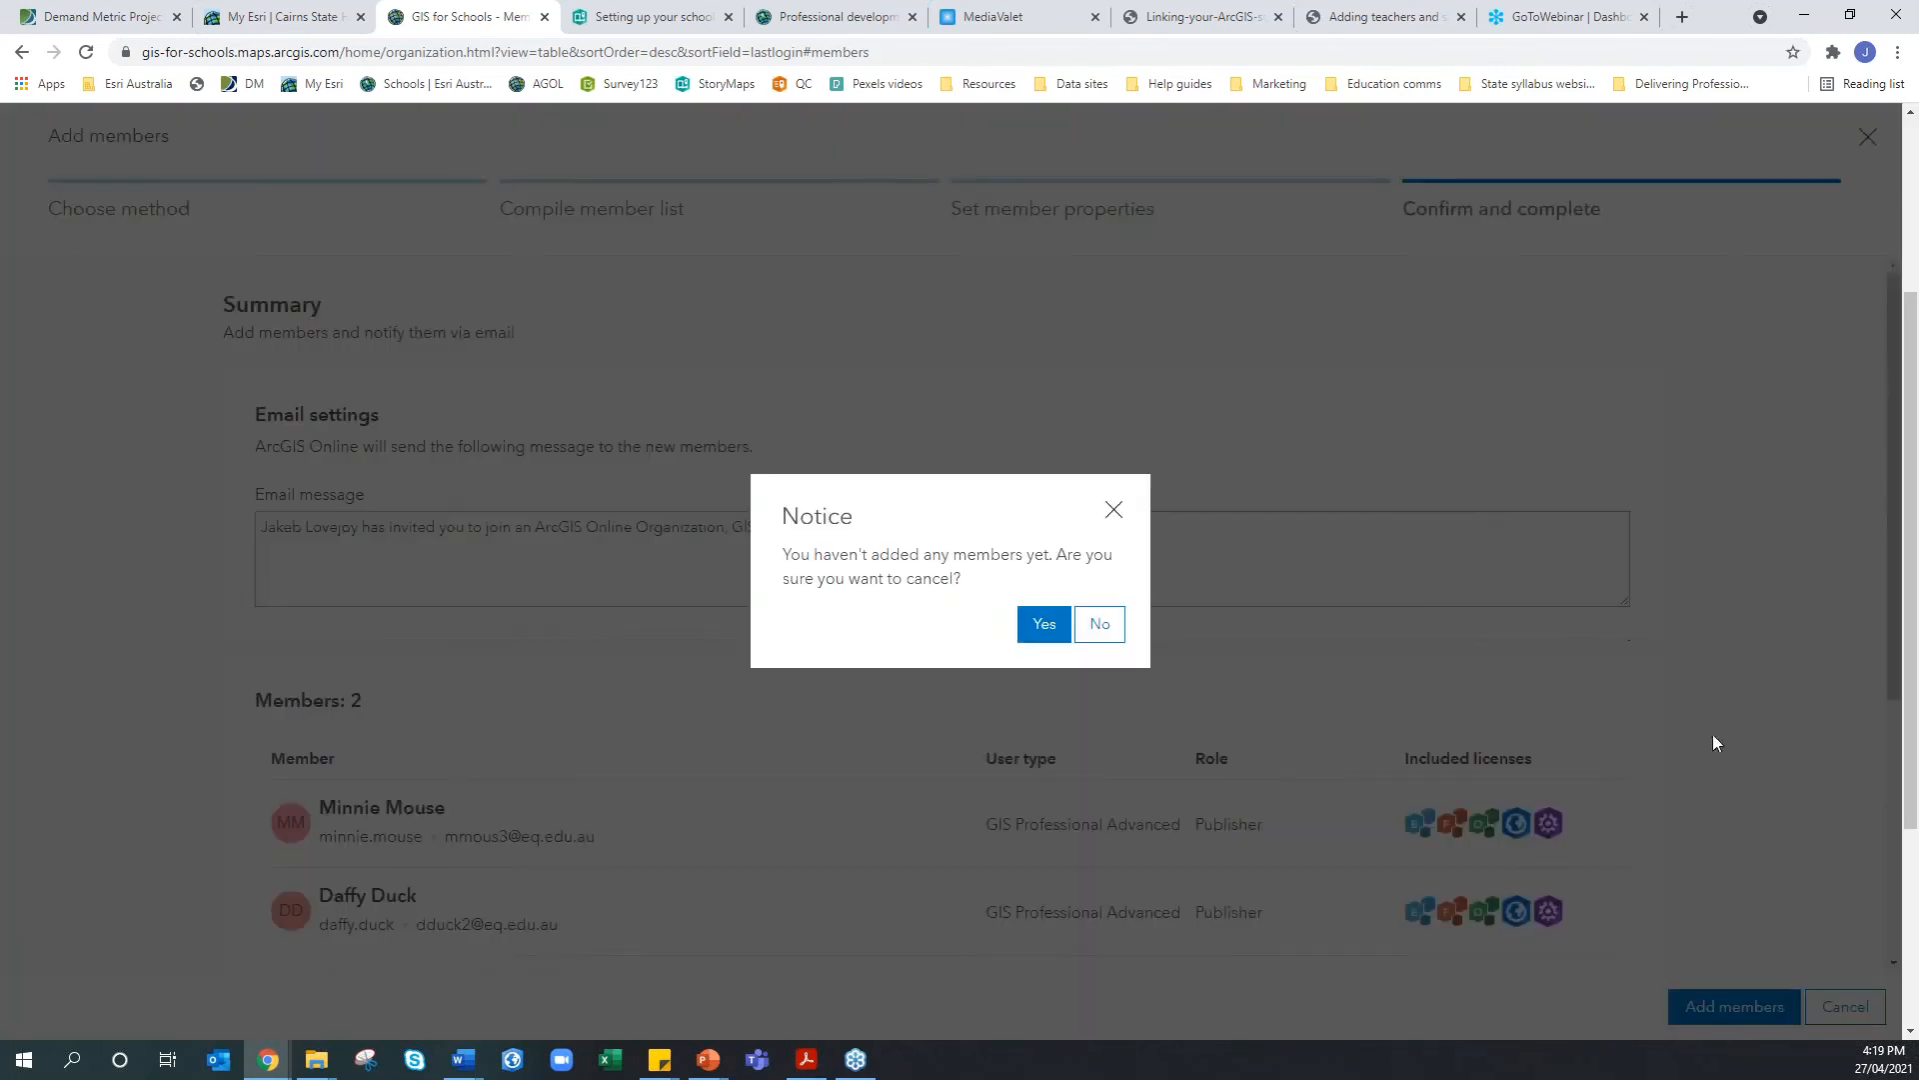
pyautogui.click(1046, 630)
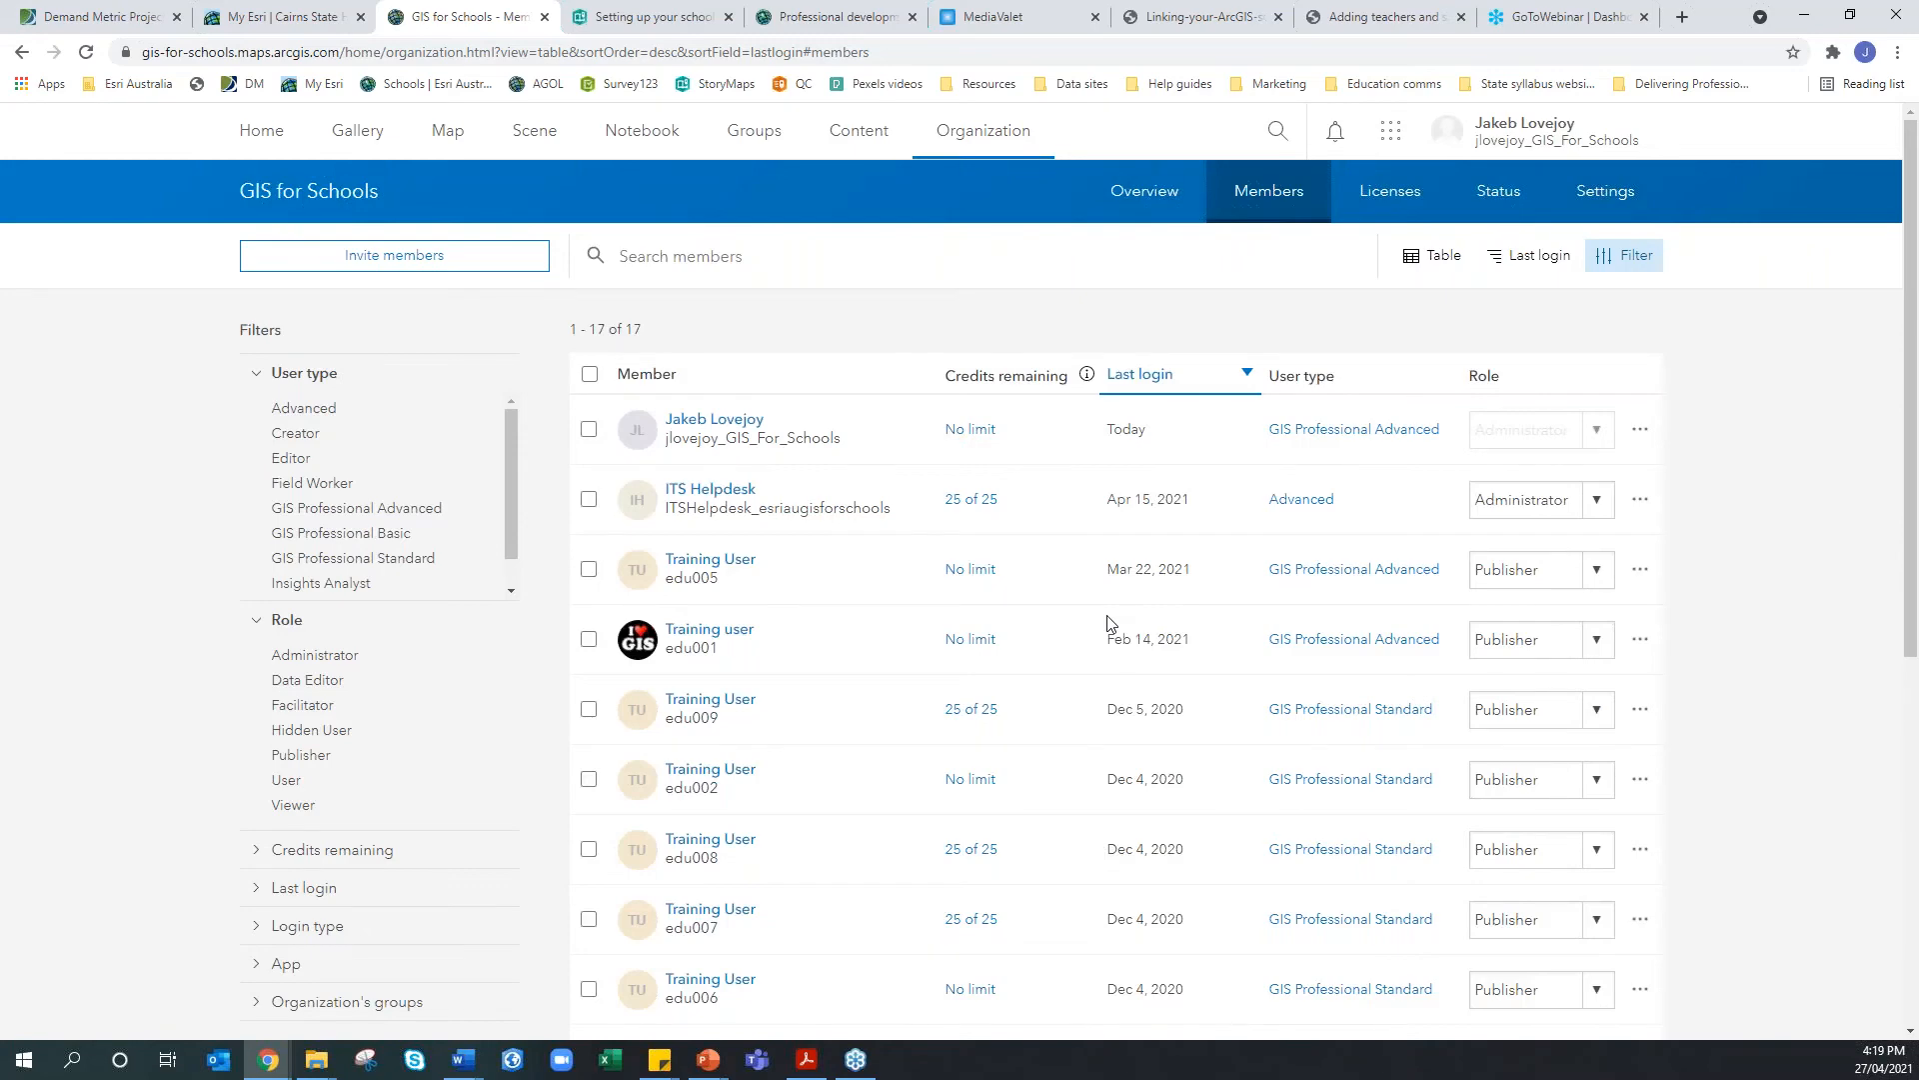
# Show the role options for Training User edu005 in the Members list
pyautogui.scroll(-5, 1107, 624)
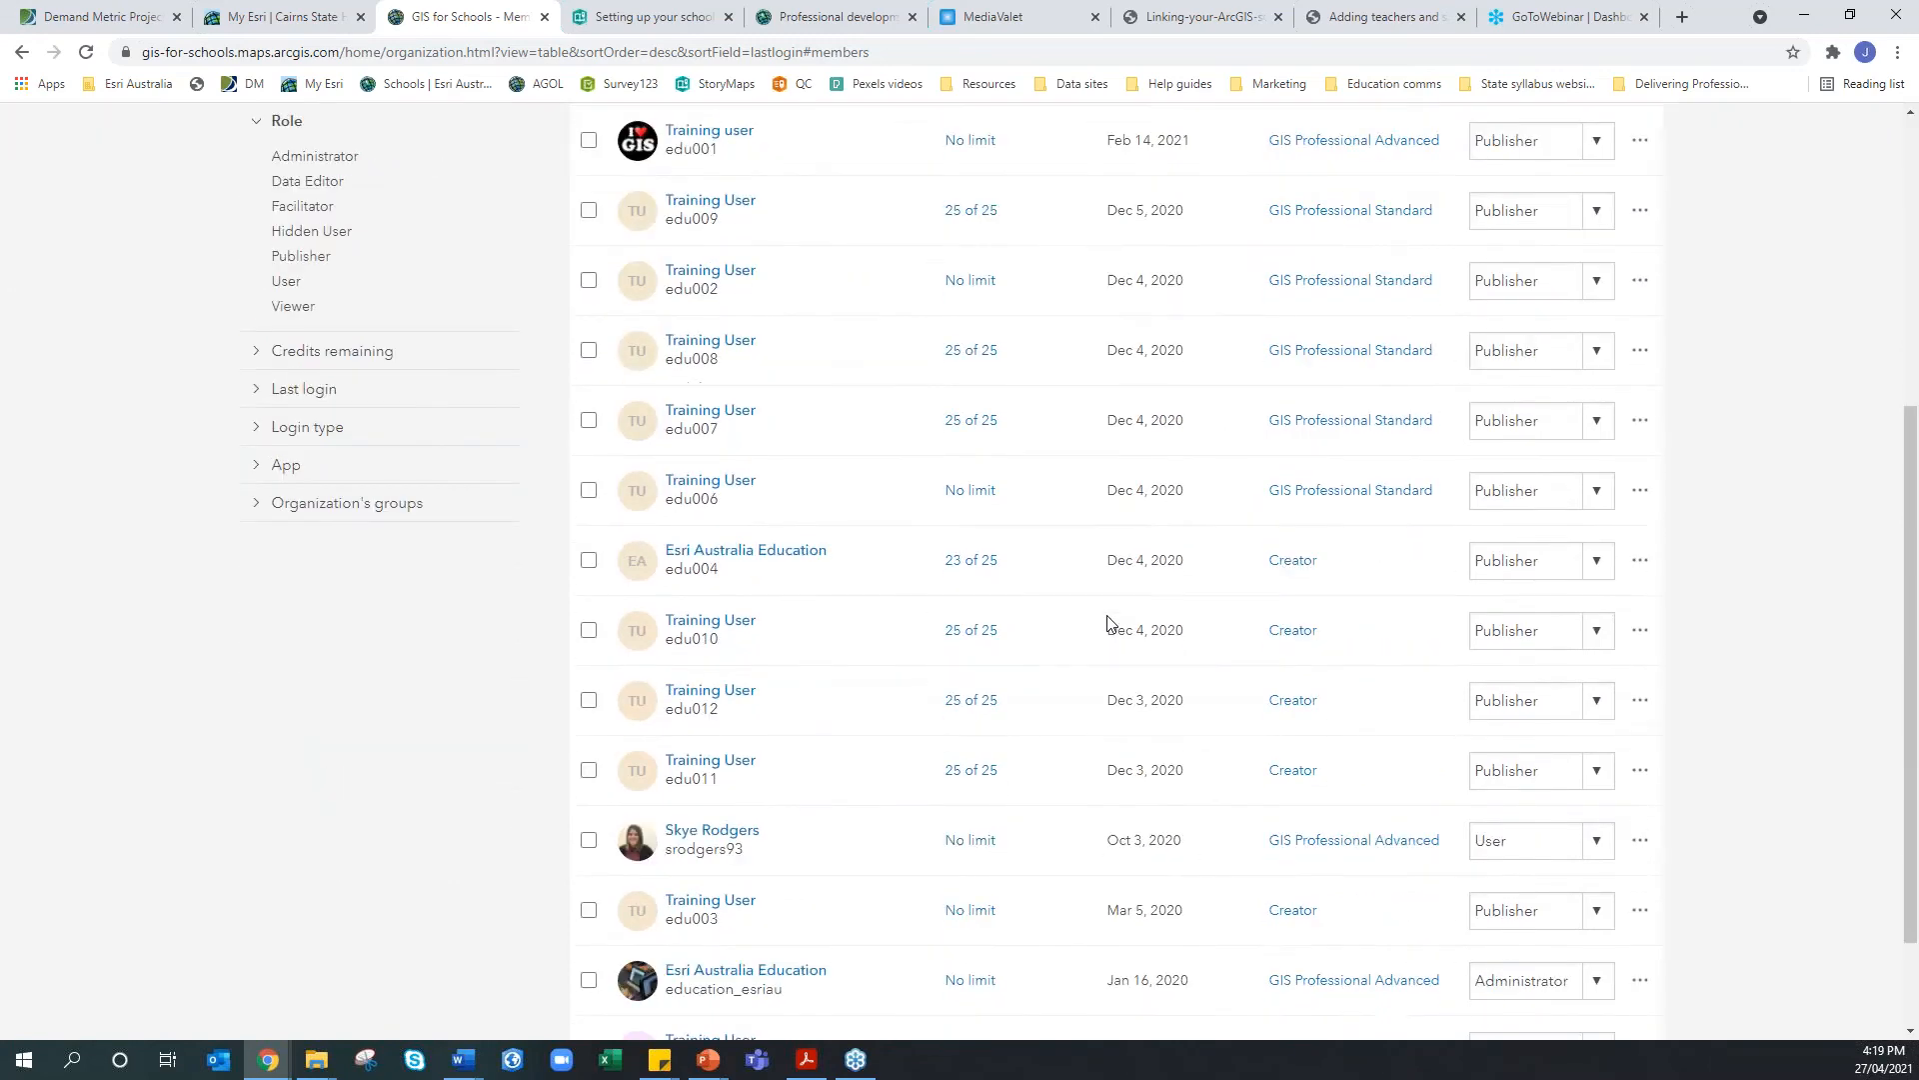
pyautogui.scroll(5, 1108, 623)
pyautogui.scroll(-1, 1004, 610)
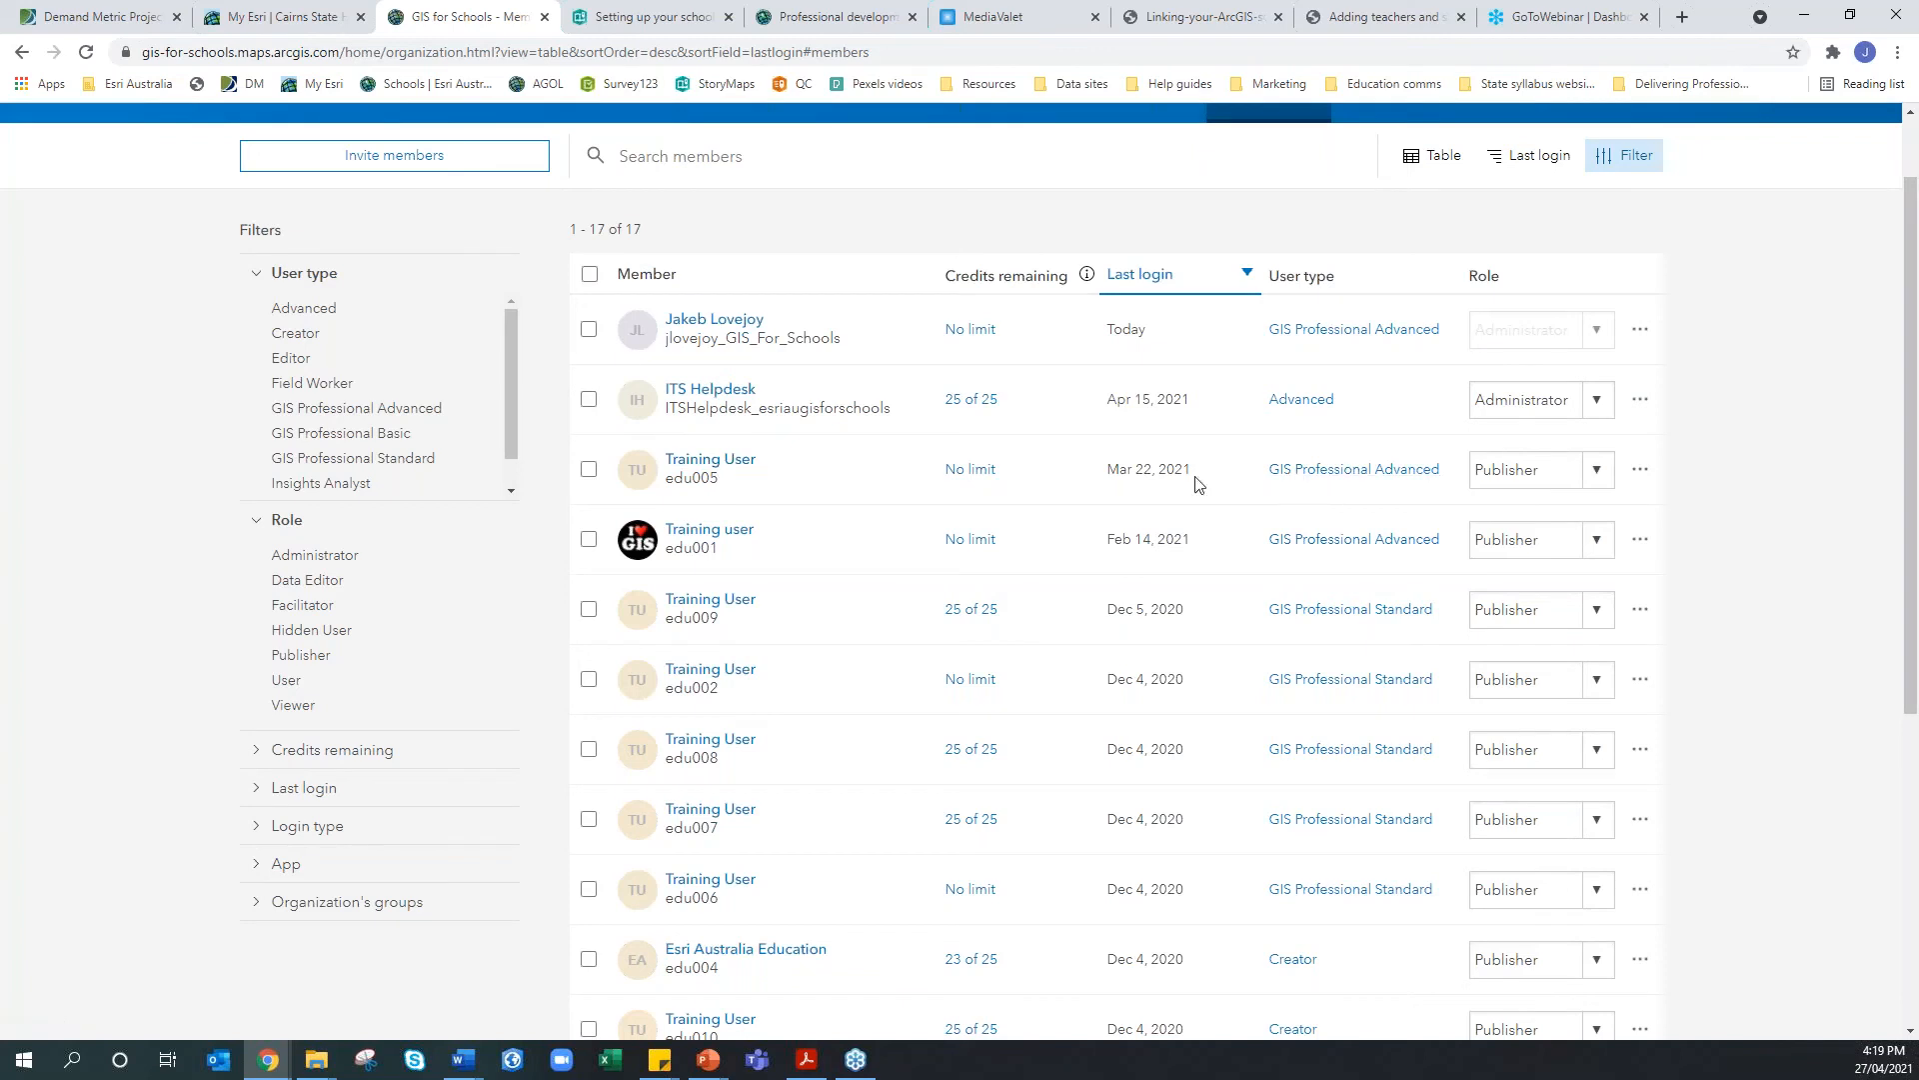
pyautogui.click(1596, 479)
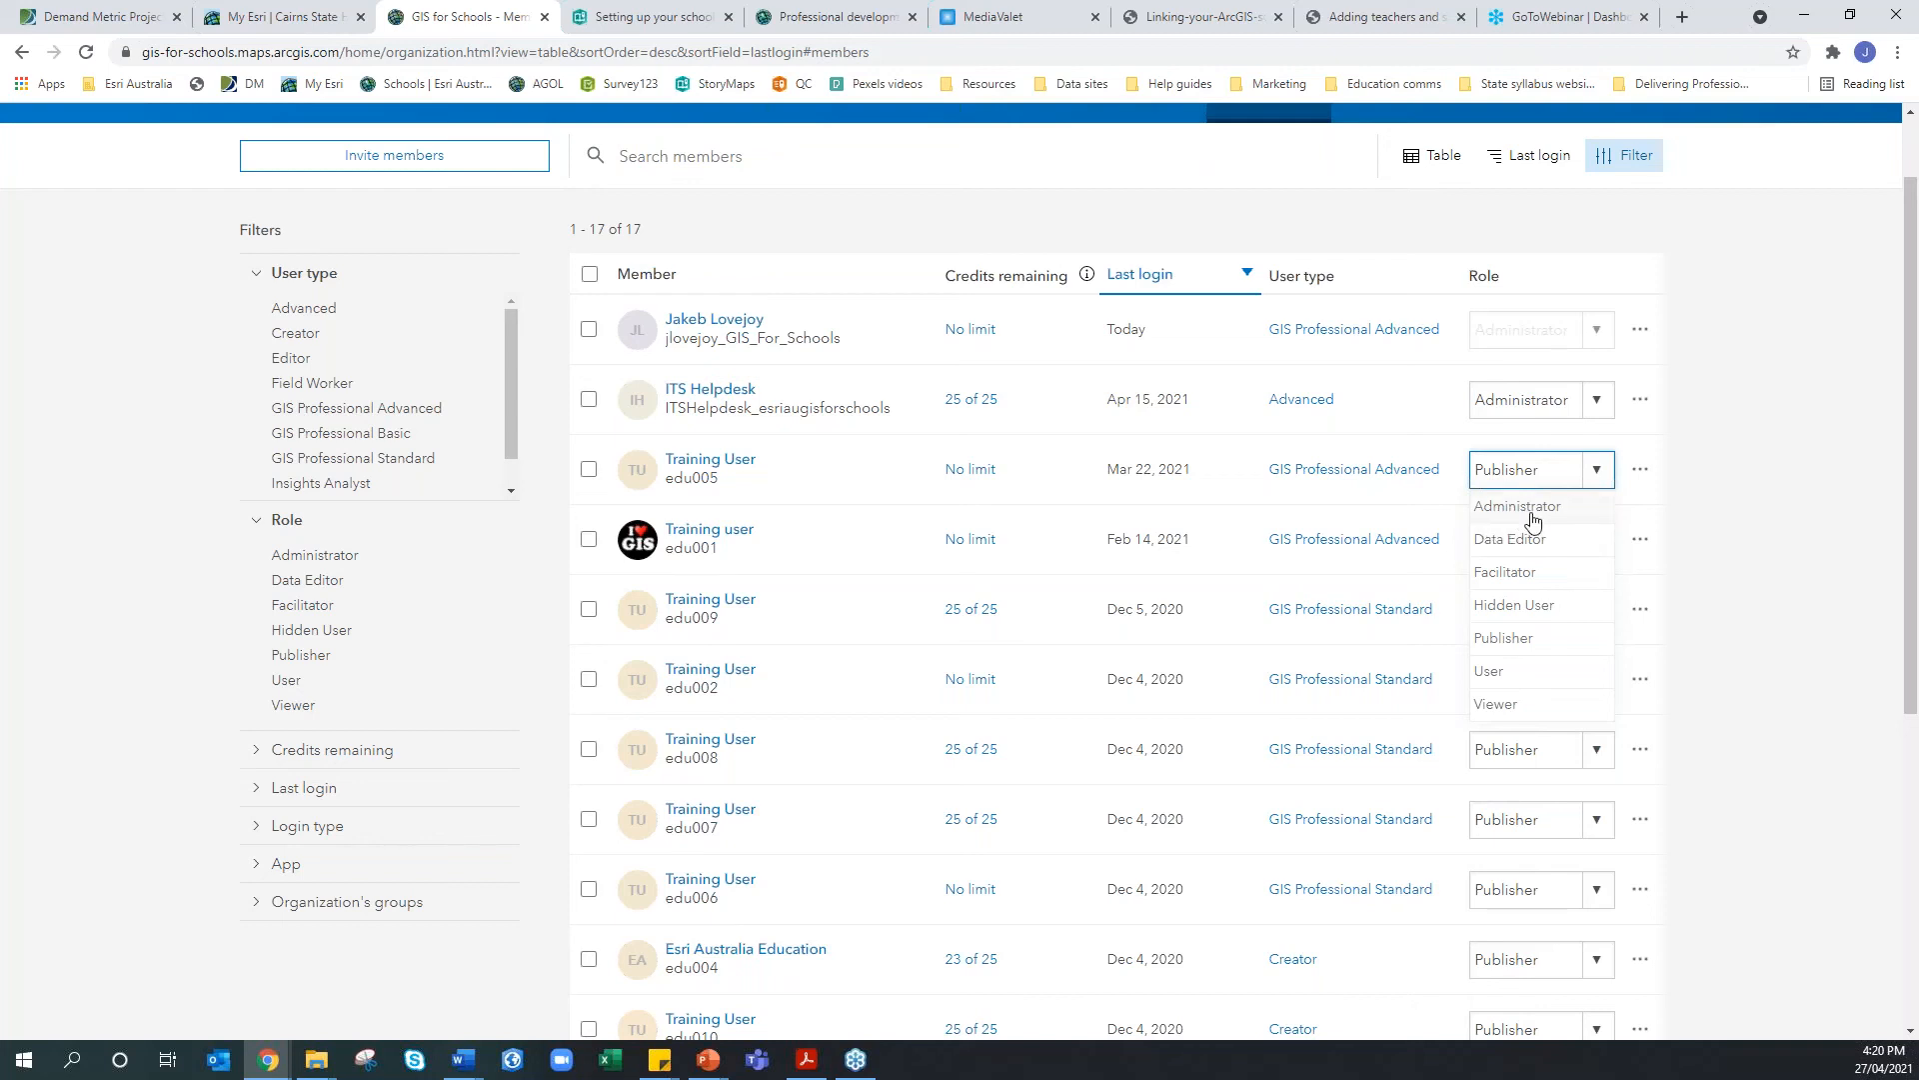
# Dismiss the role dropdown, keeping edu005 as Publisher
pyautogui.click(1790, 486)
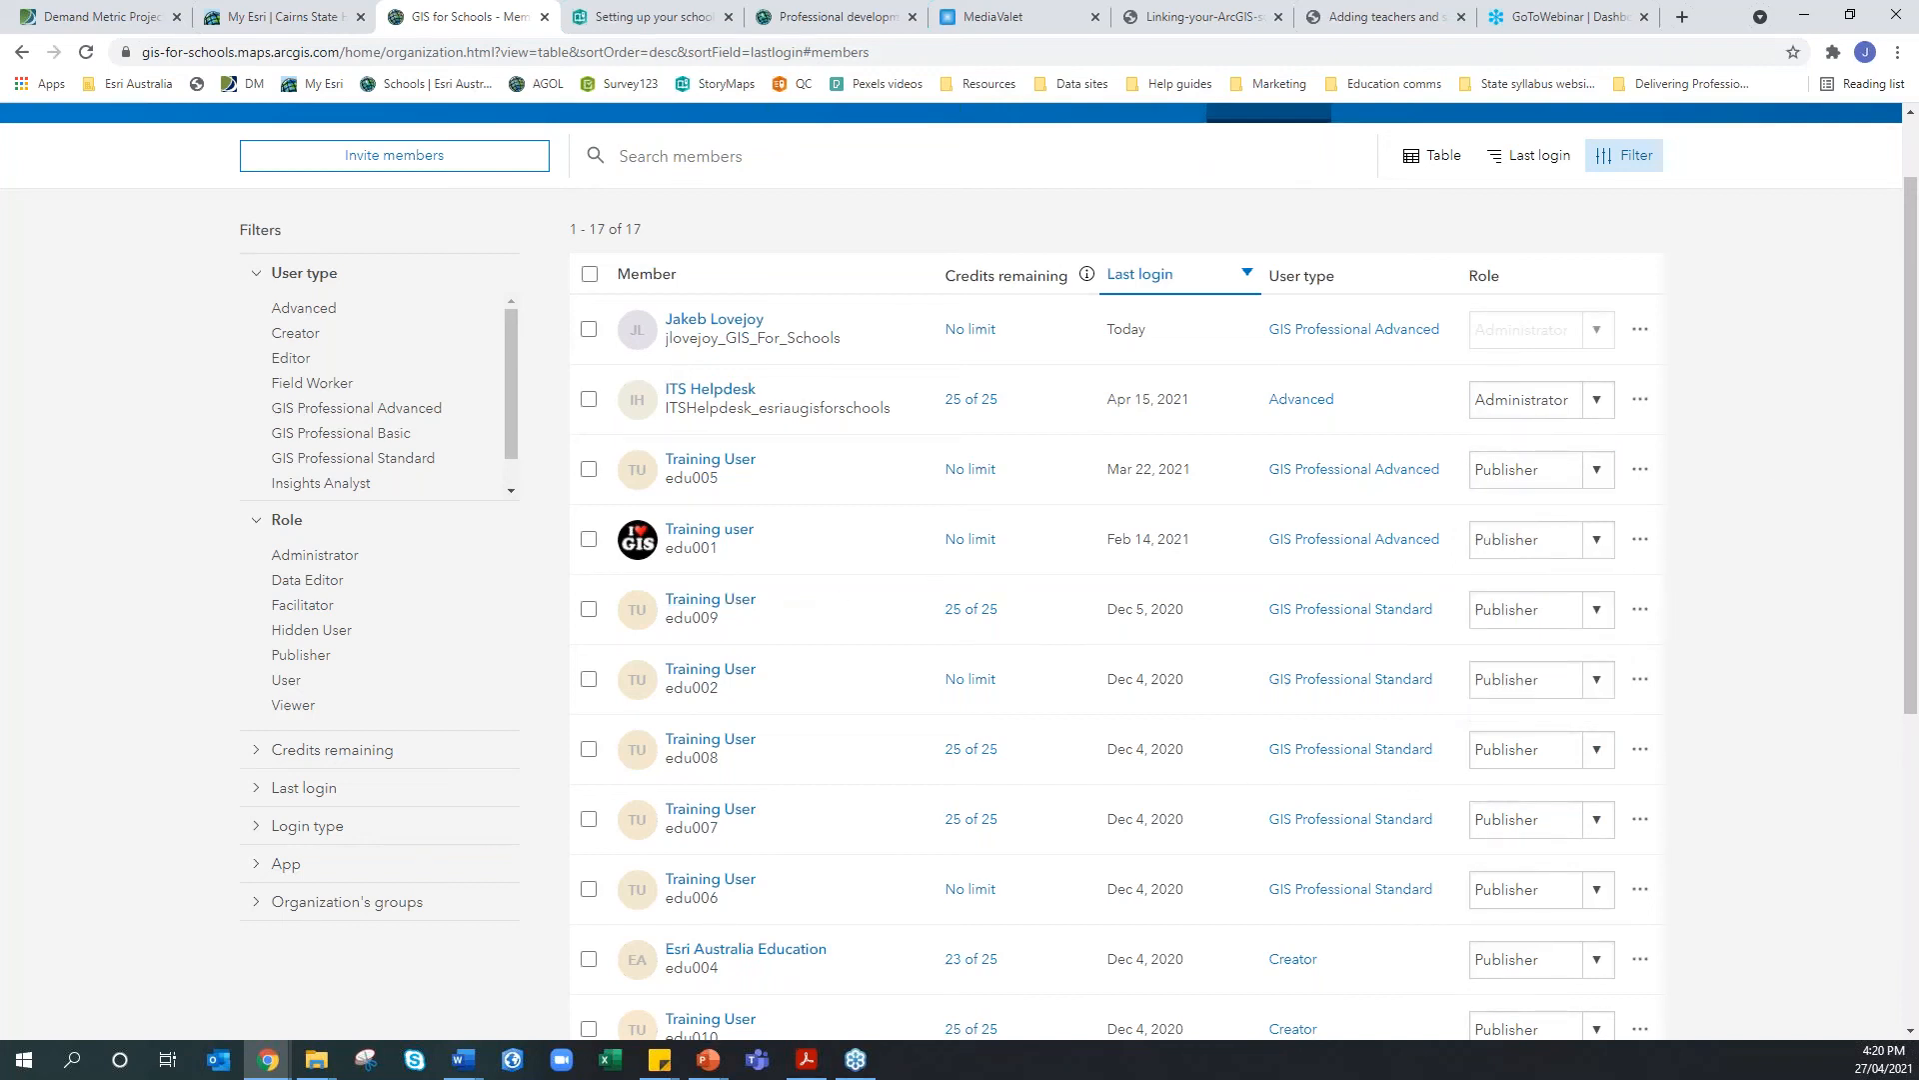
pyautogui.scroll(-2, 686, 894)
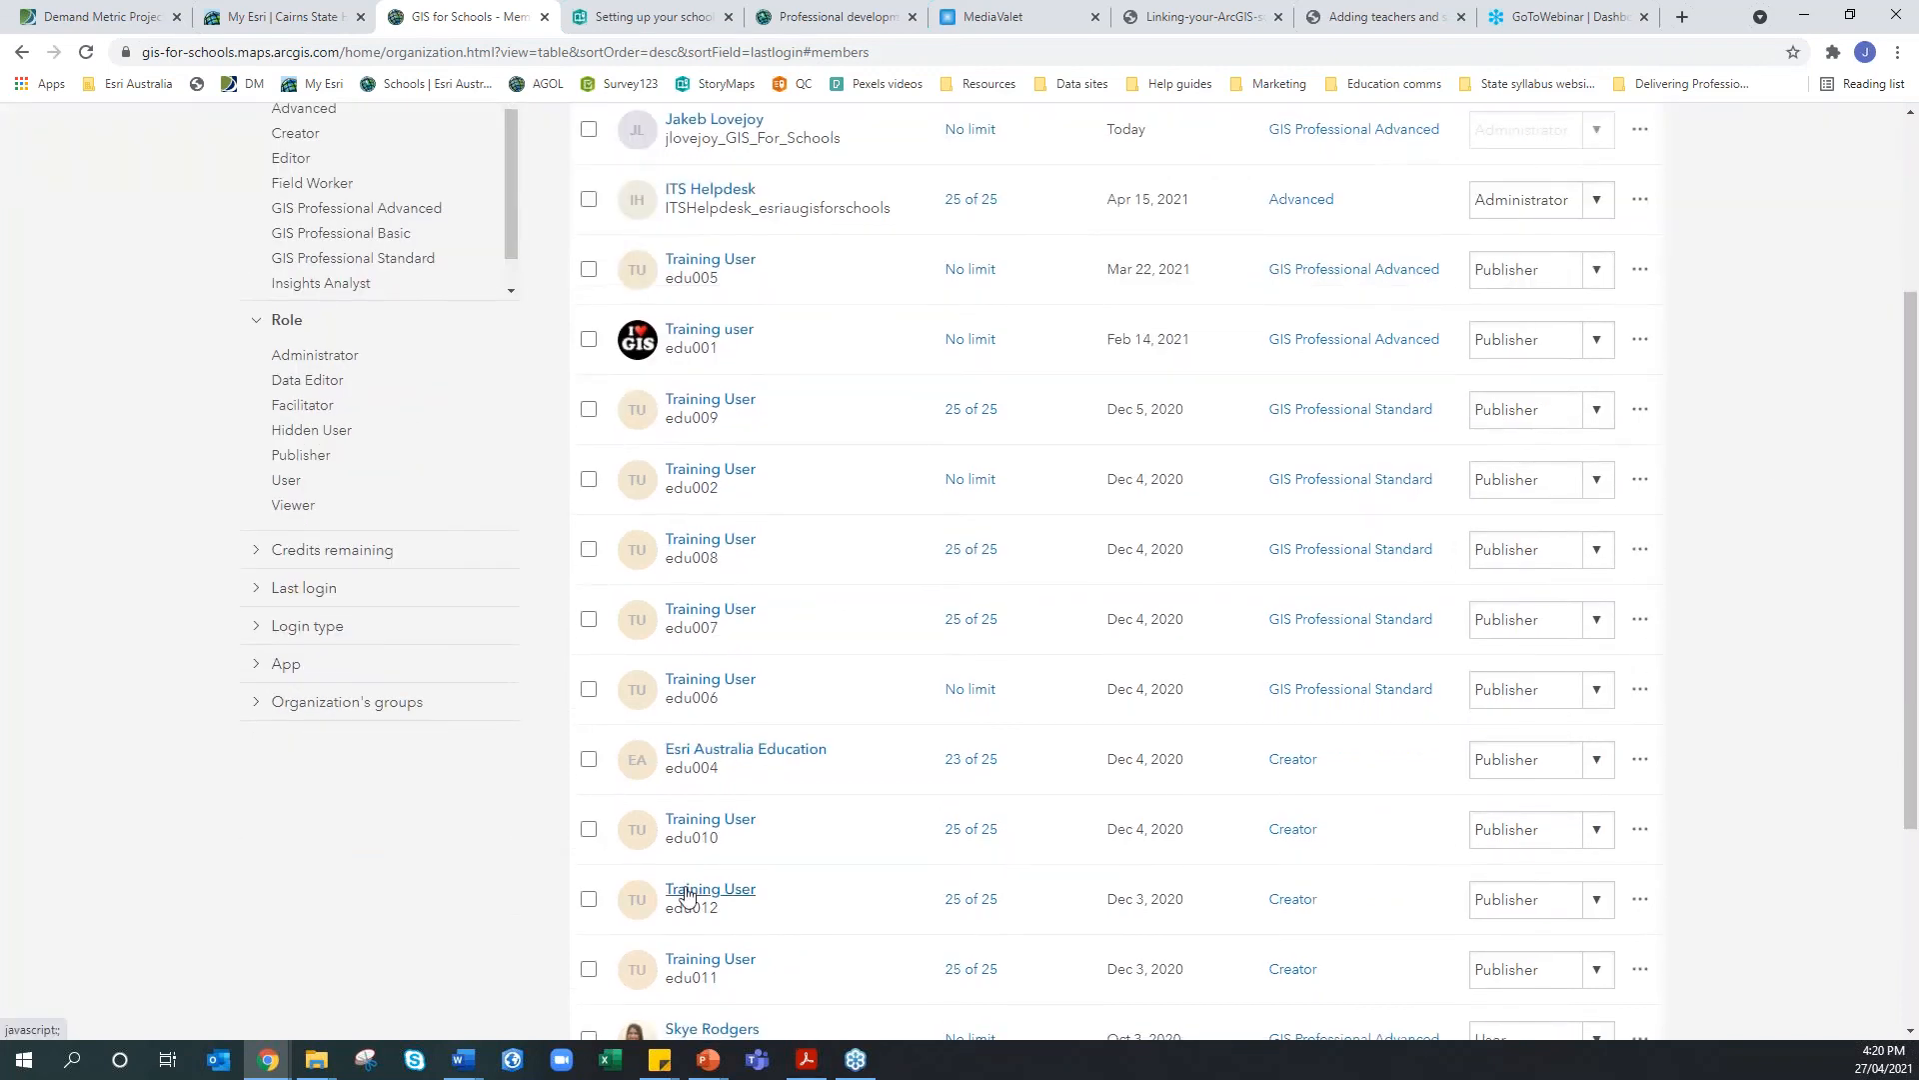
pyautogui.moveTo(686, 895)
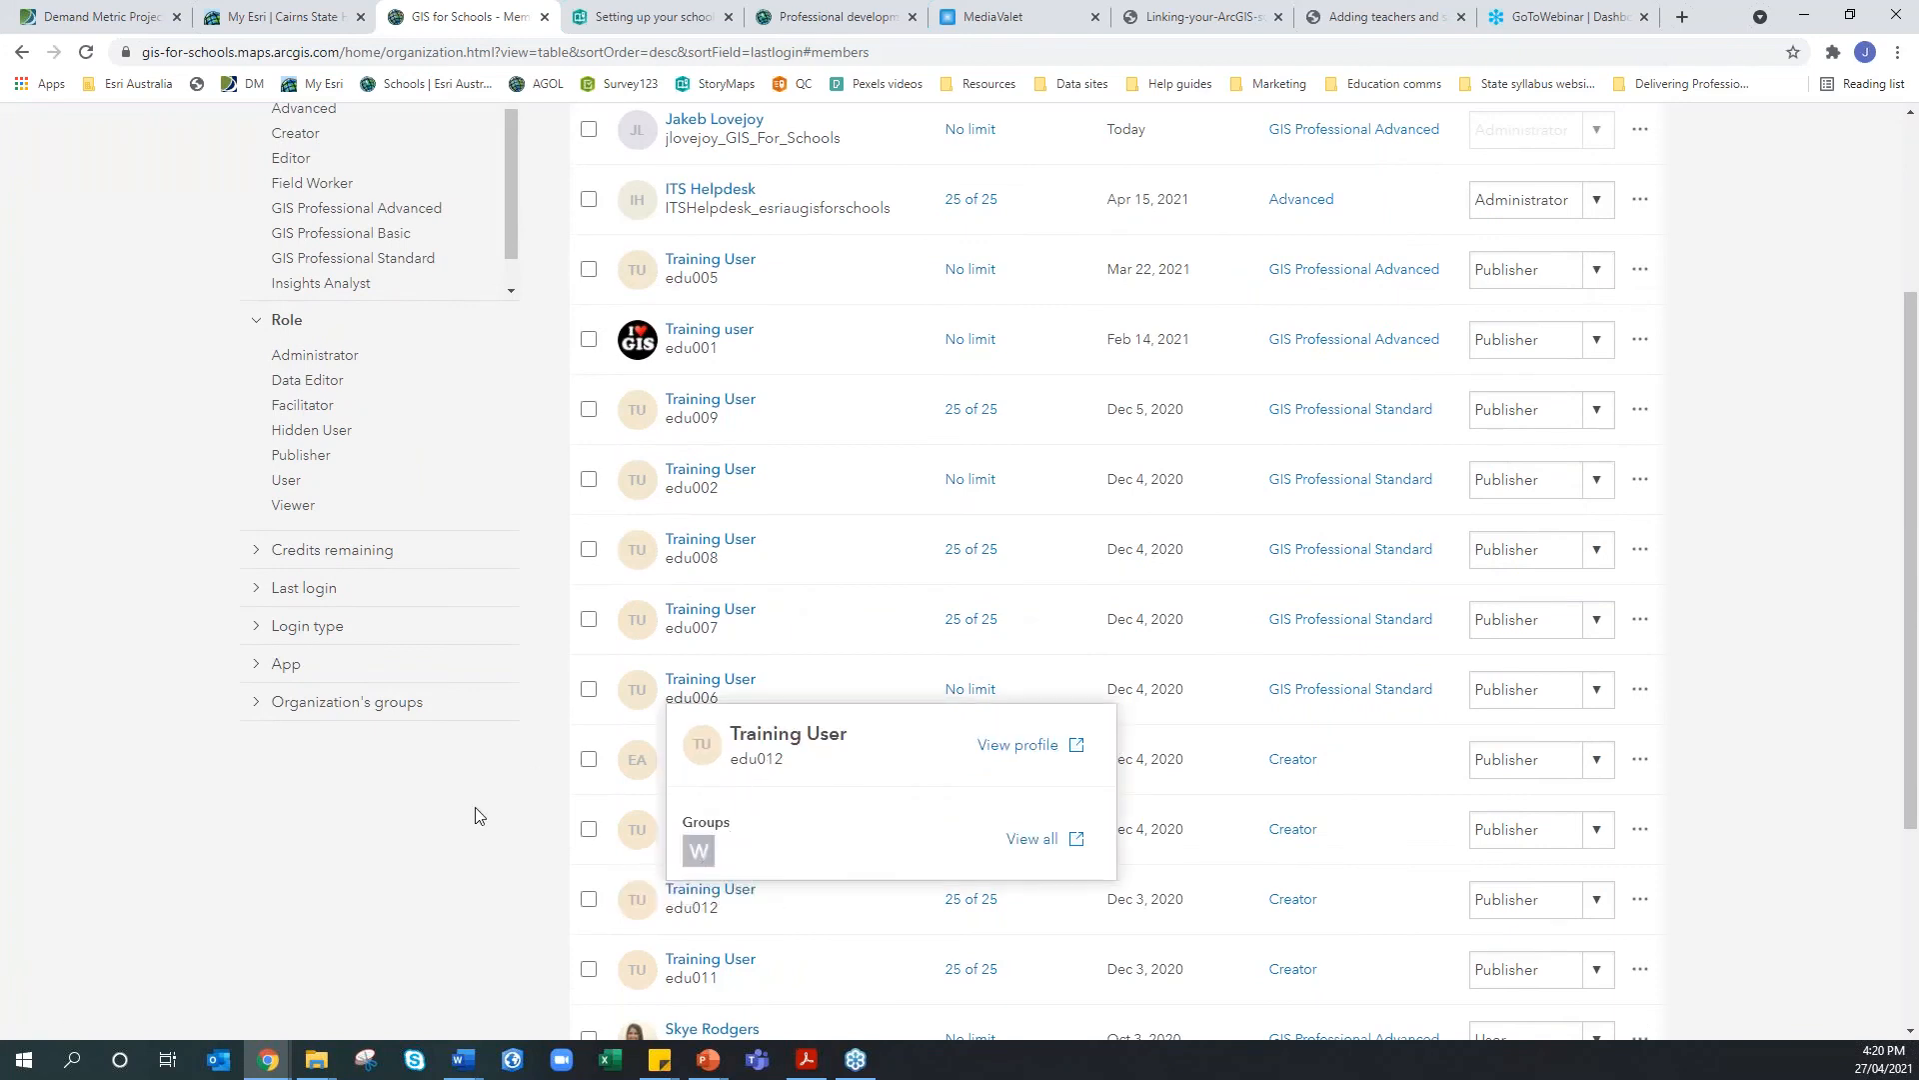
pyautogui.scroll(-2, 585, 903)
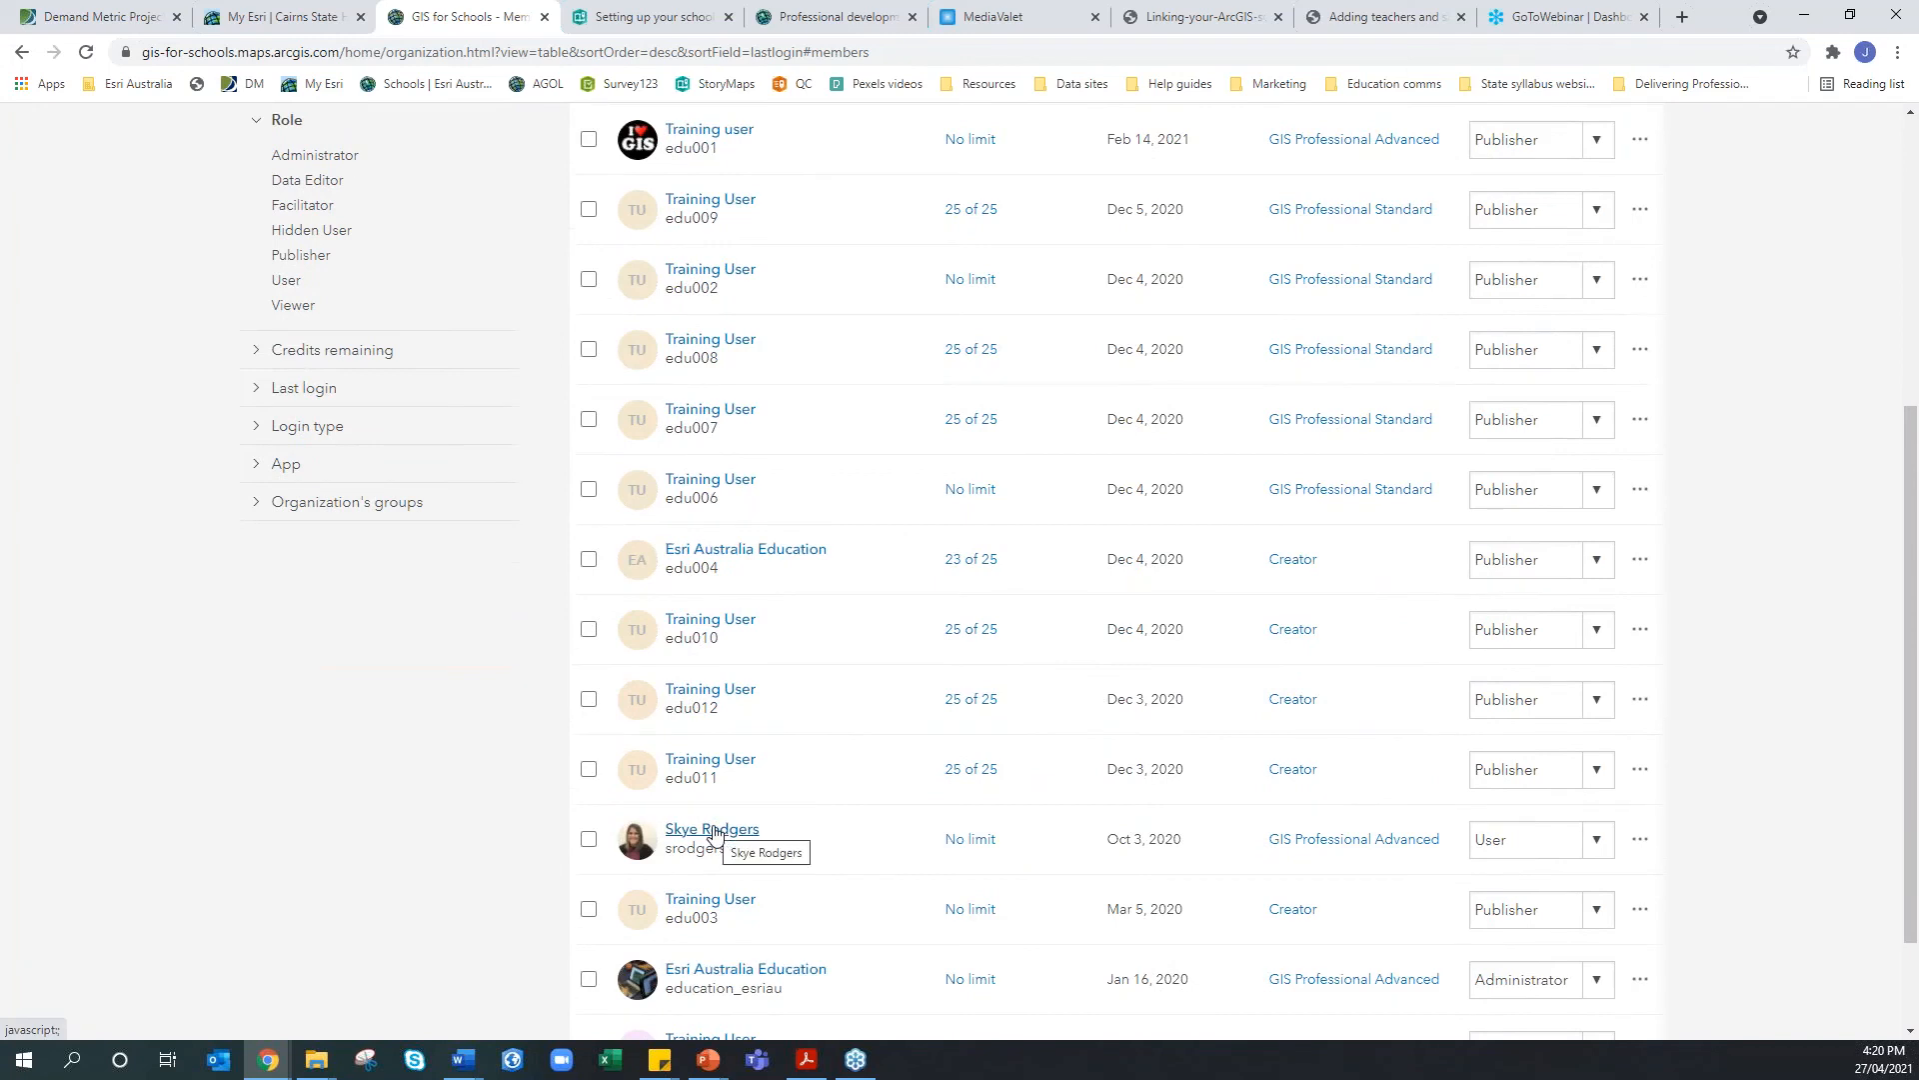
pyautogui.click(714, 831)
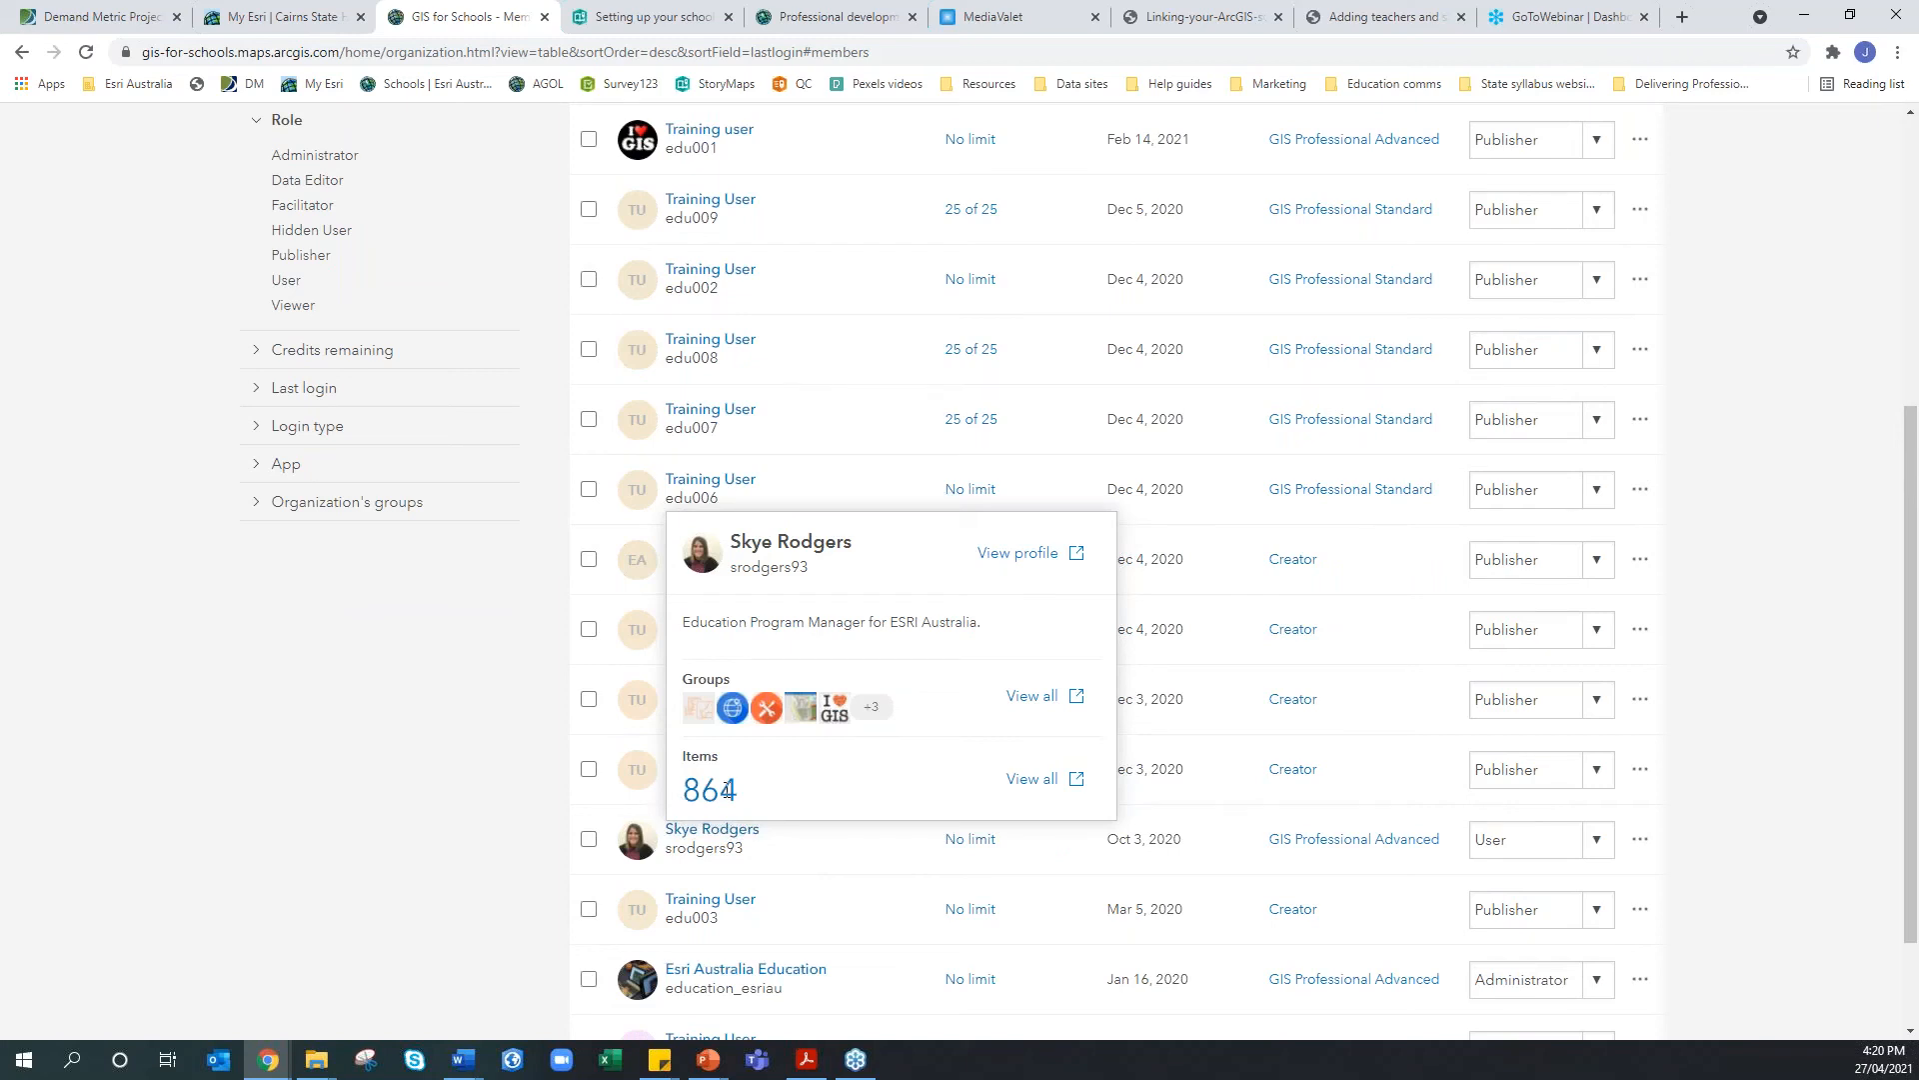
pyautogui.rightClick(1019, 789)
pyautogui.click(1020, 789)
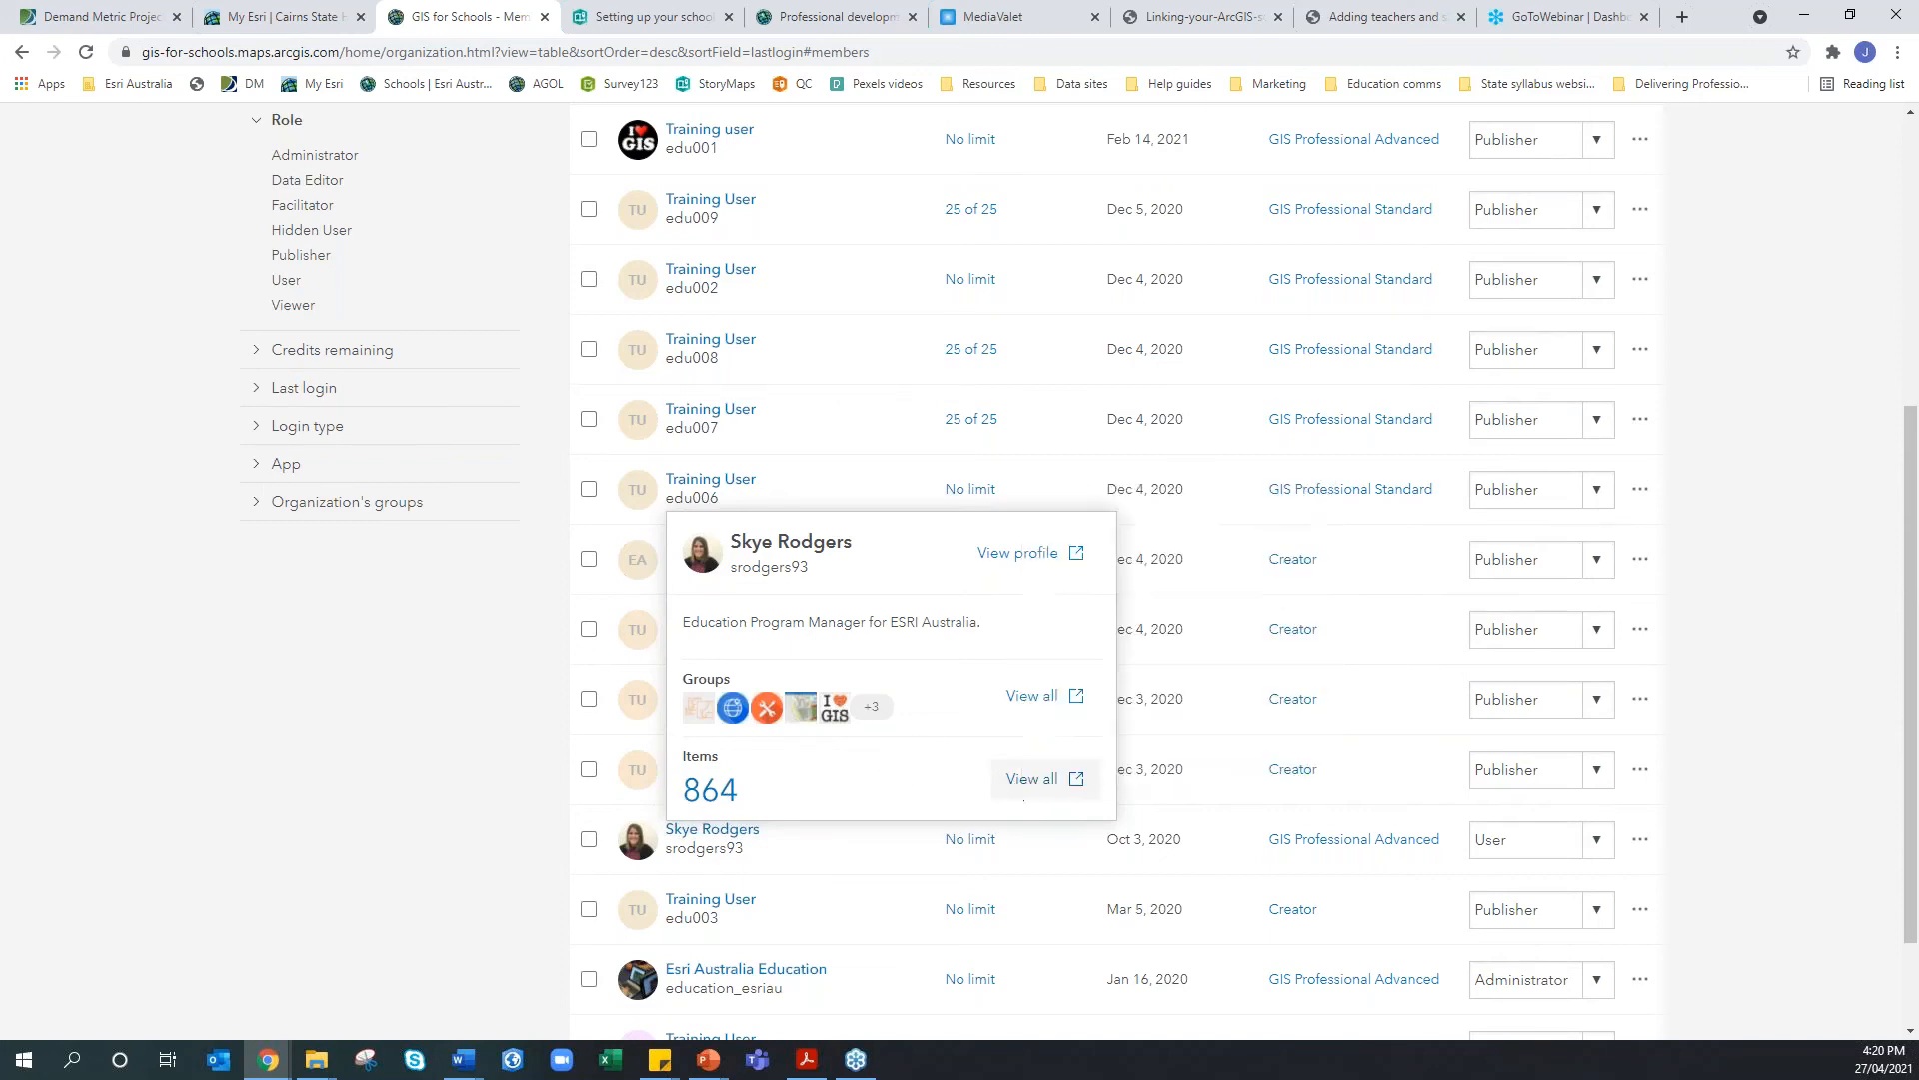
pyautogui.click(1019, 789)
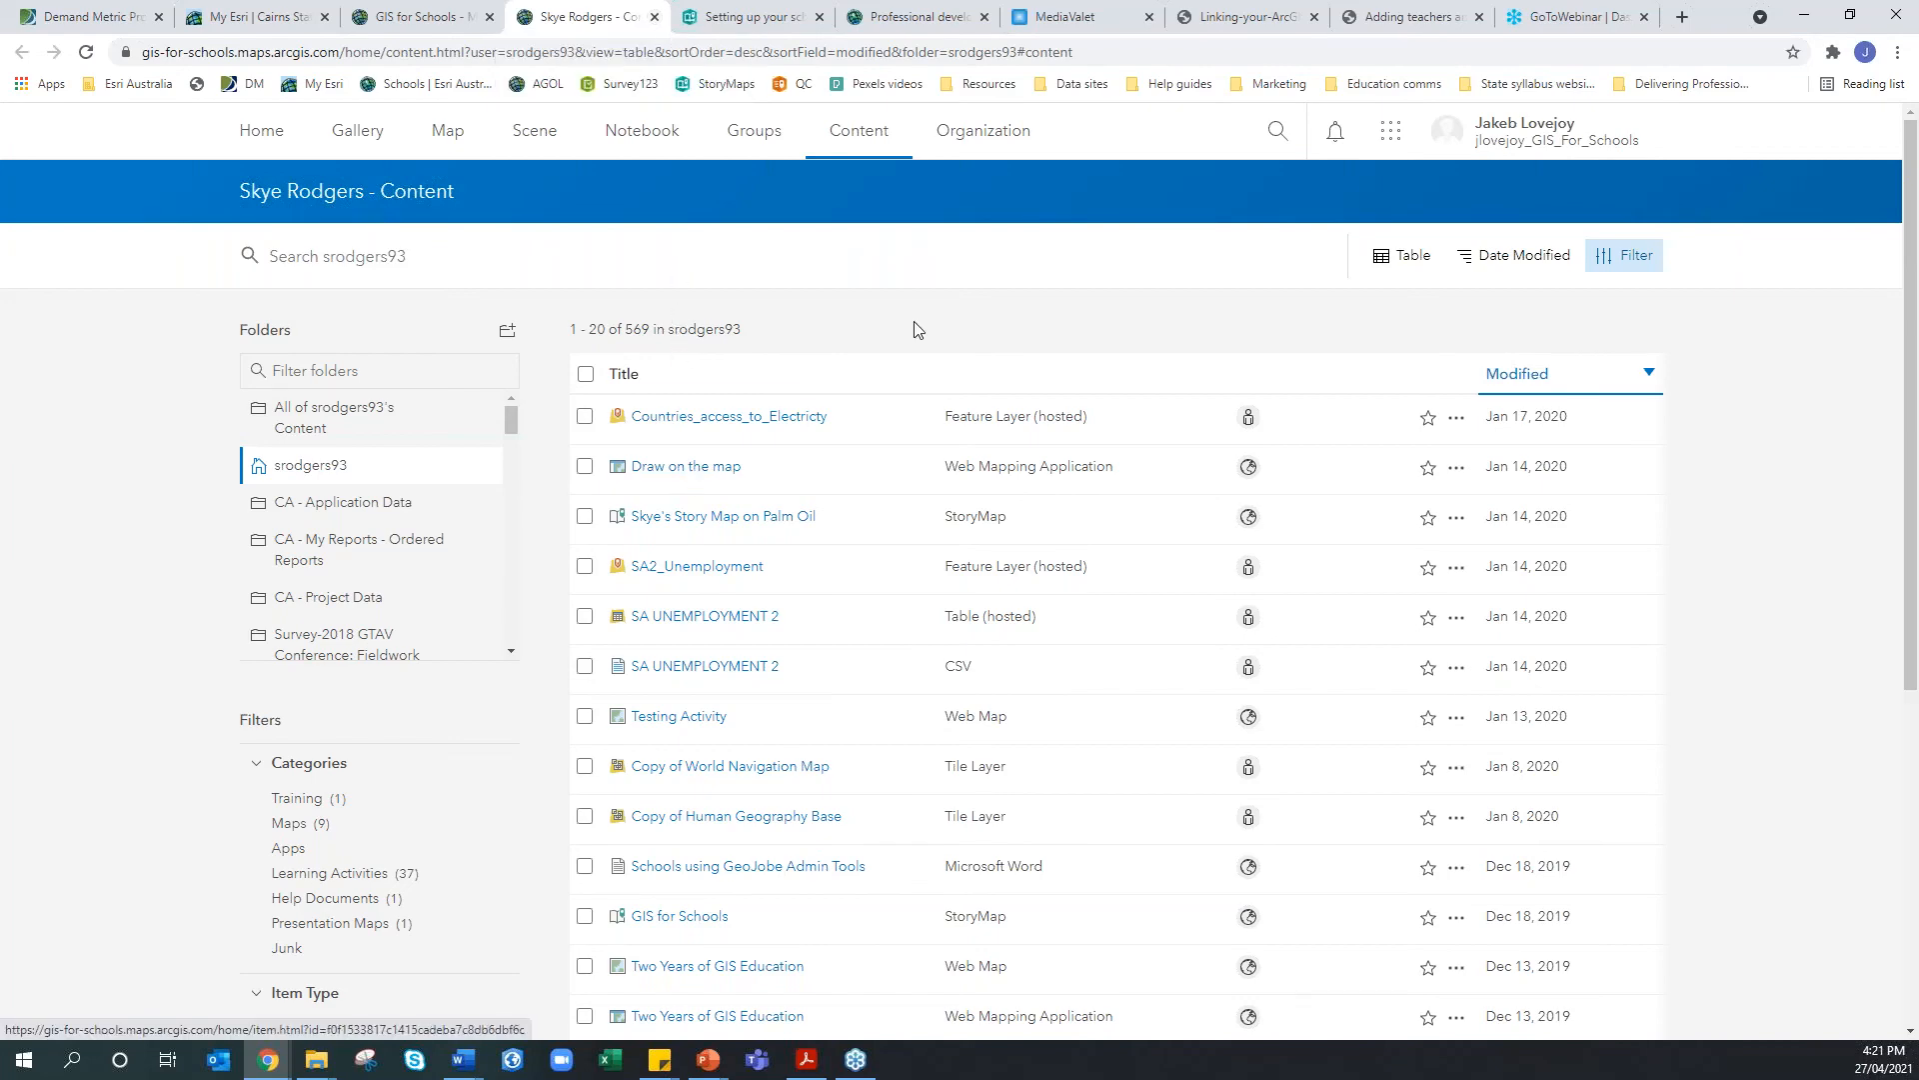
pyautogui.click(654, 17)
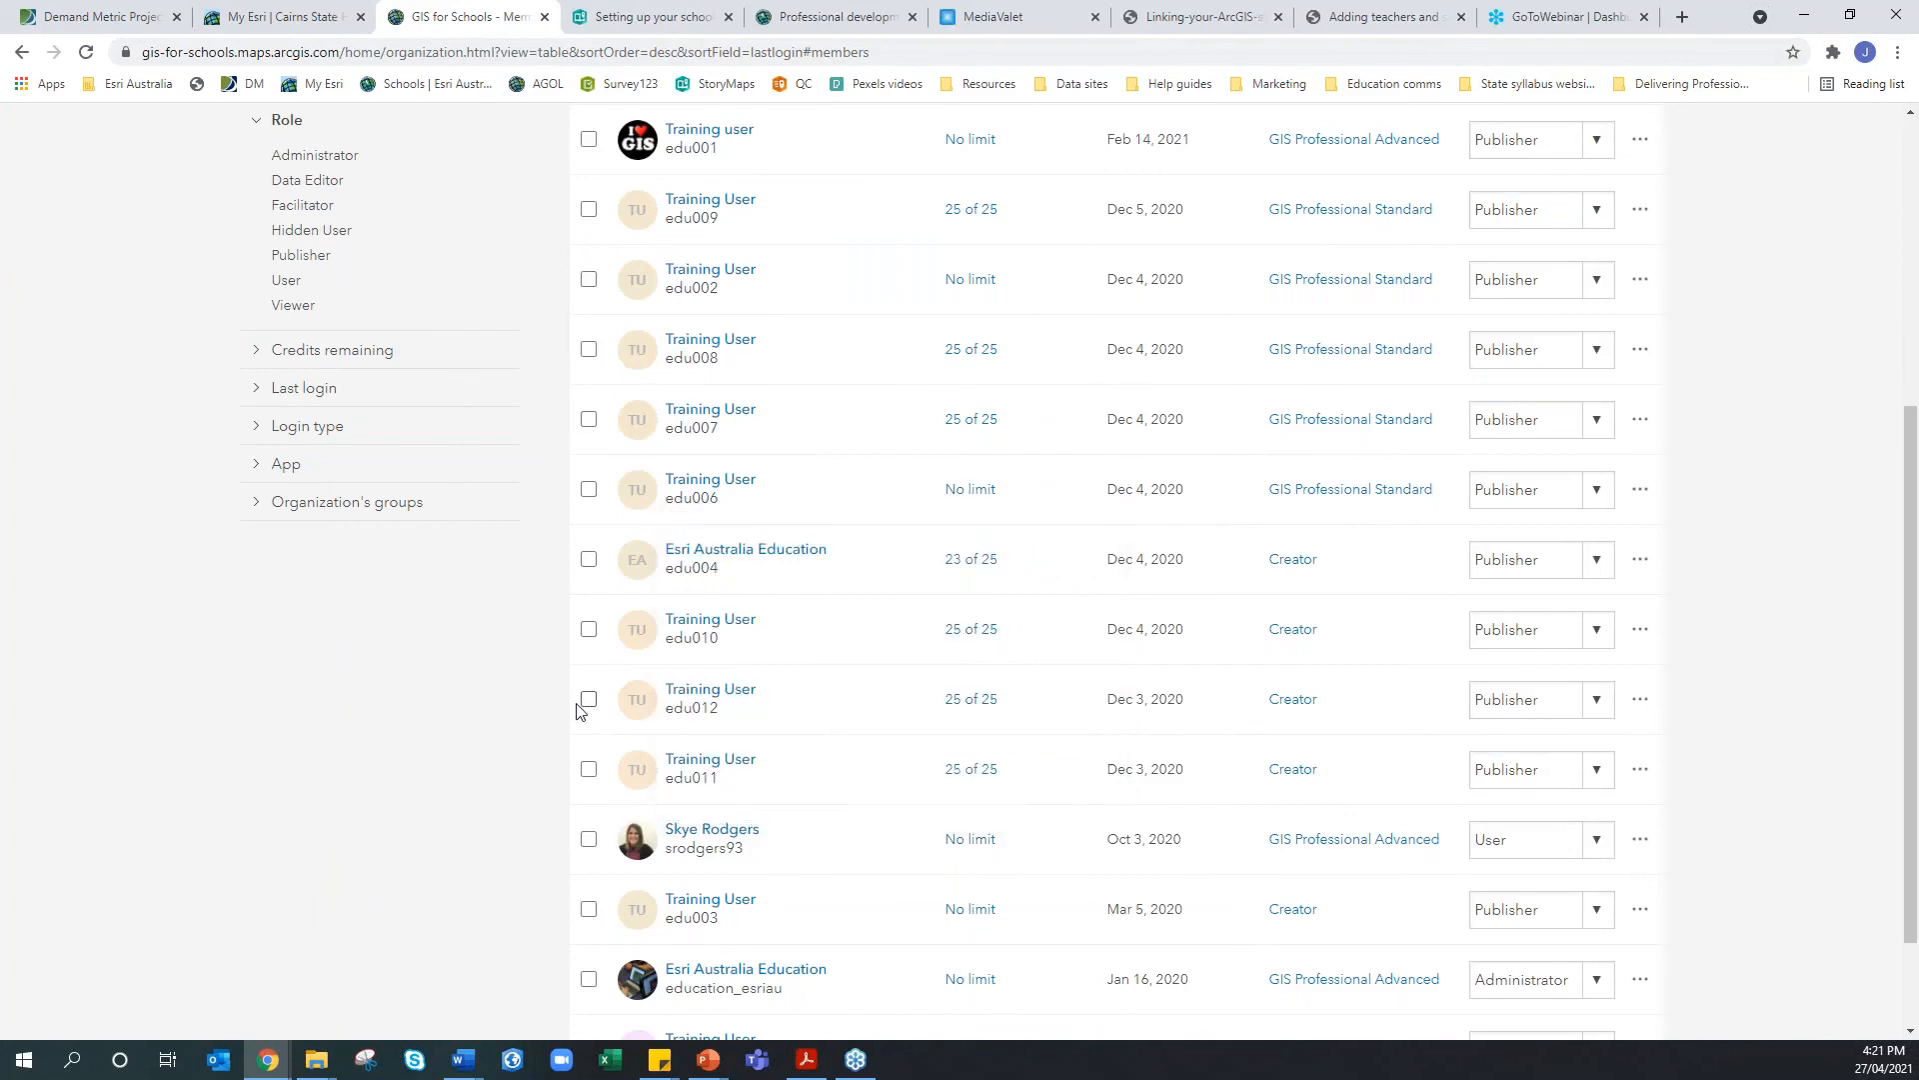
pyautogui.scroll(3, 578, 706)
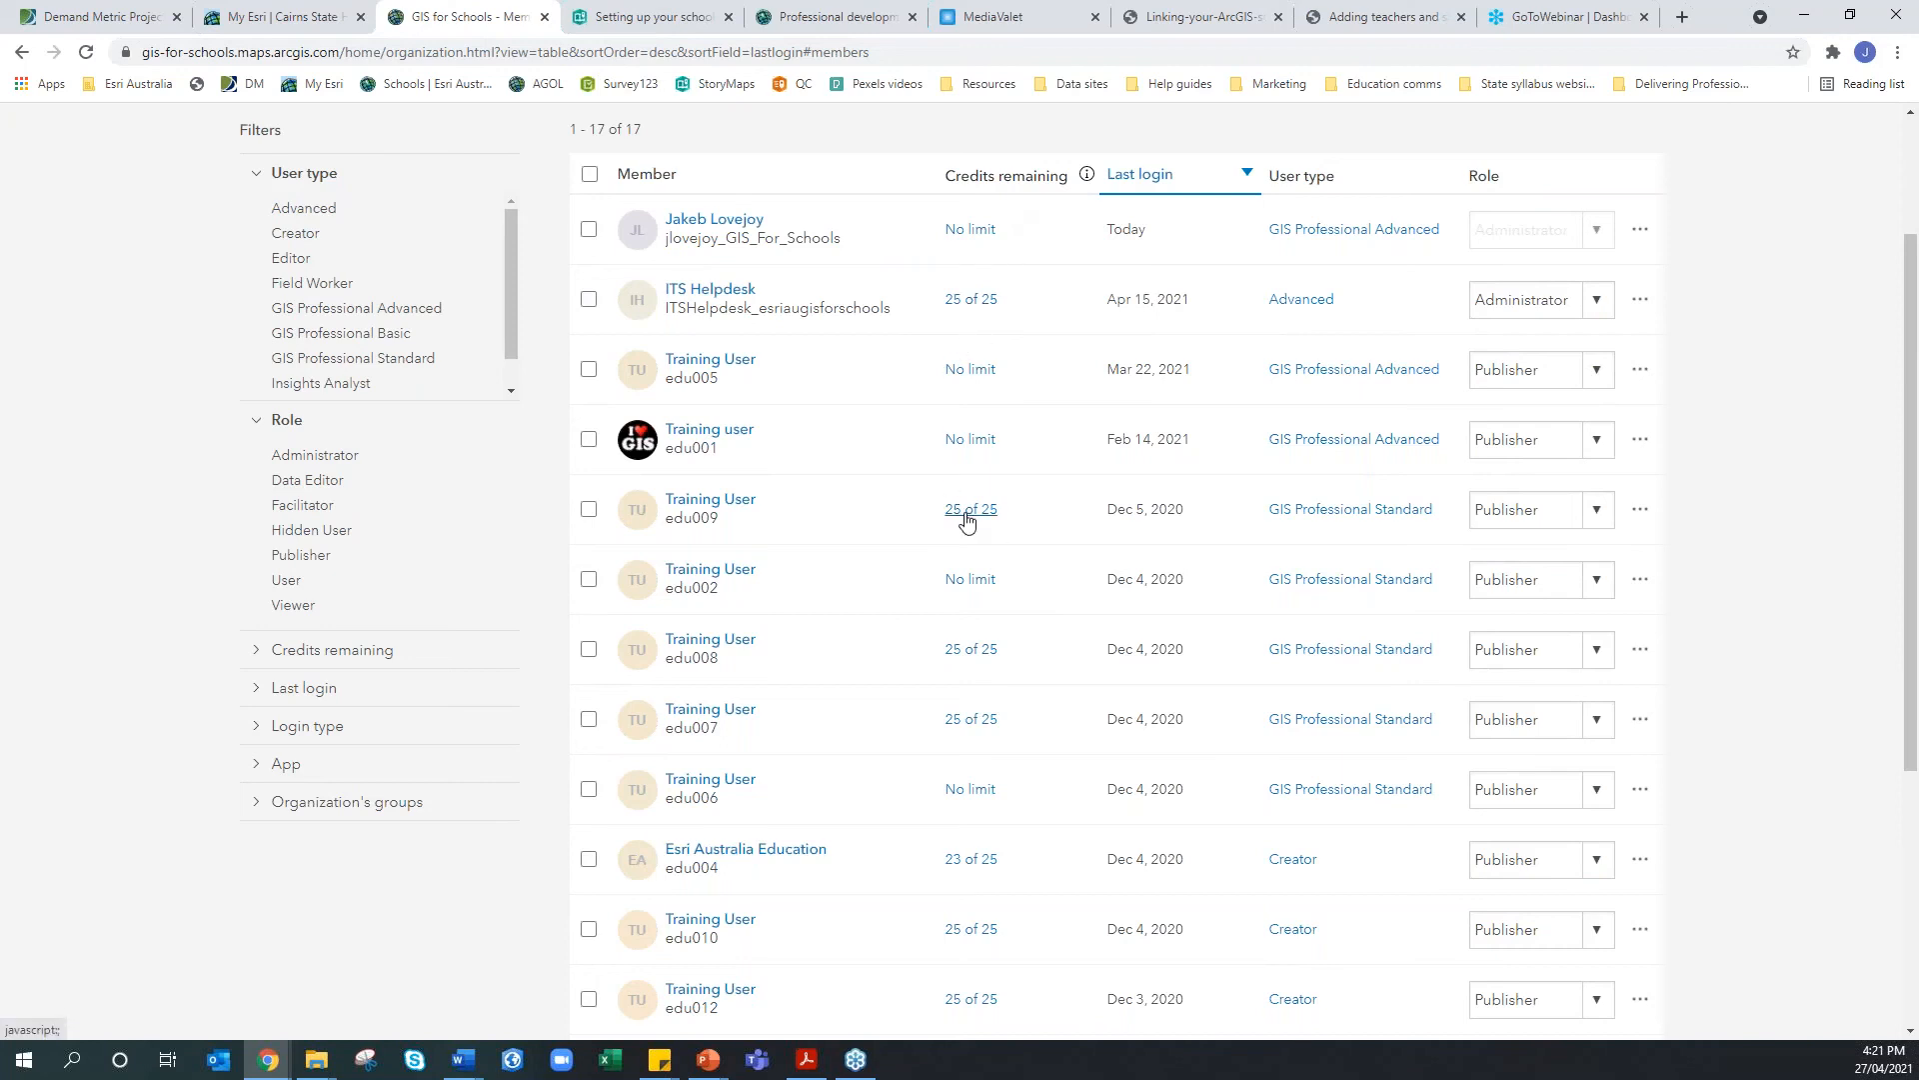
# Review then cancel the Esri Australia Education credit allocation of 25, and open a training user's actions menu
pyautogui.click(958, 857)
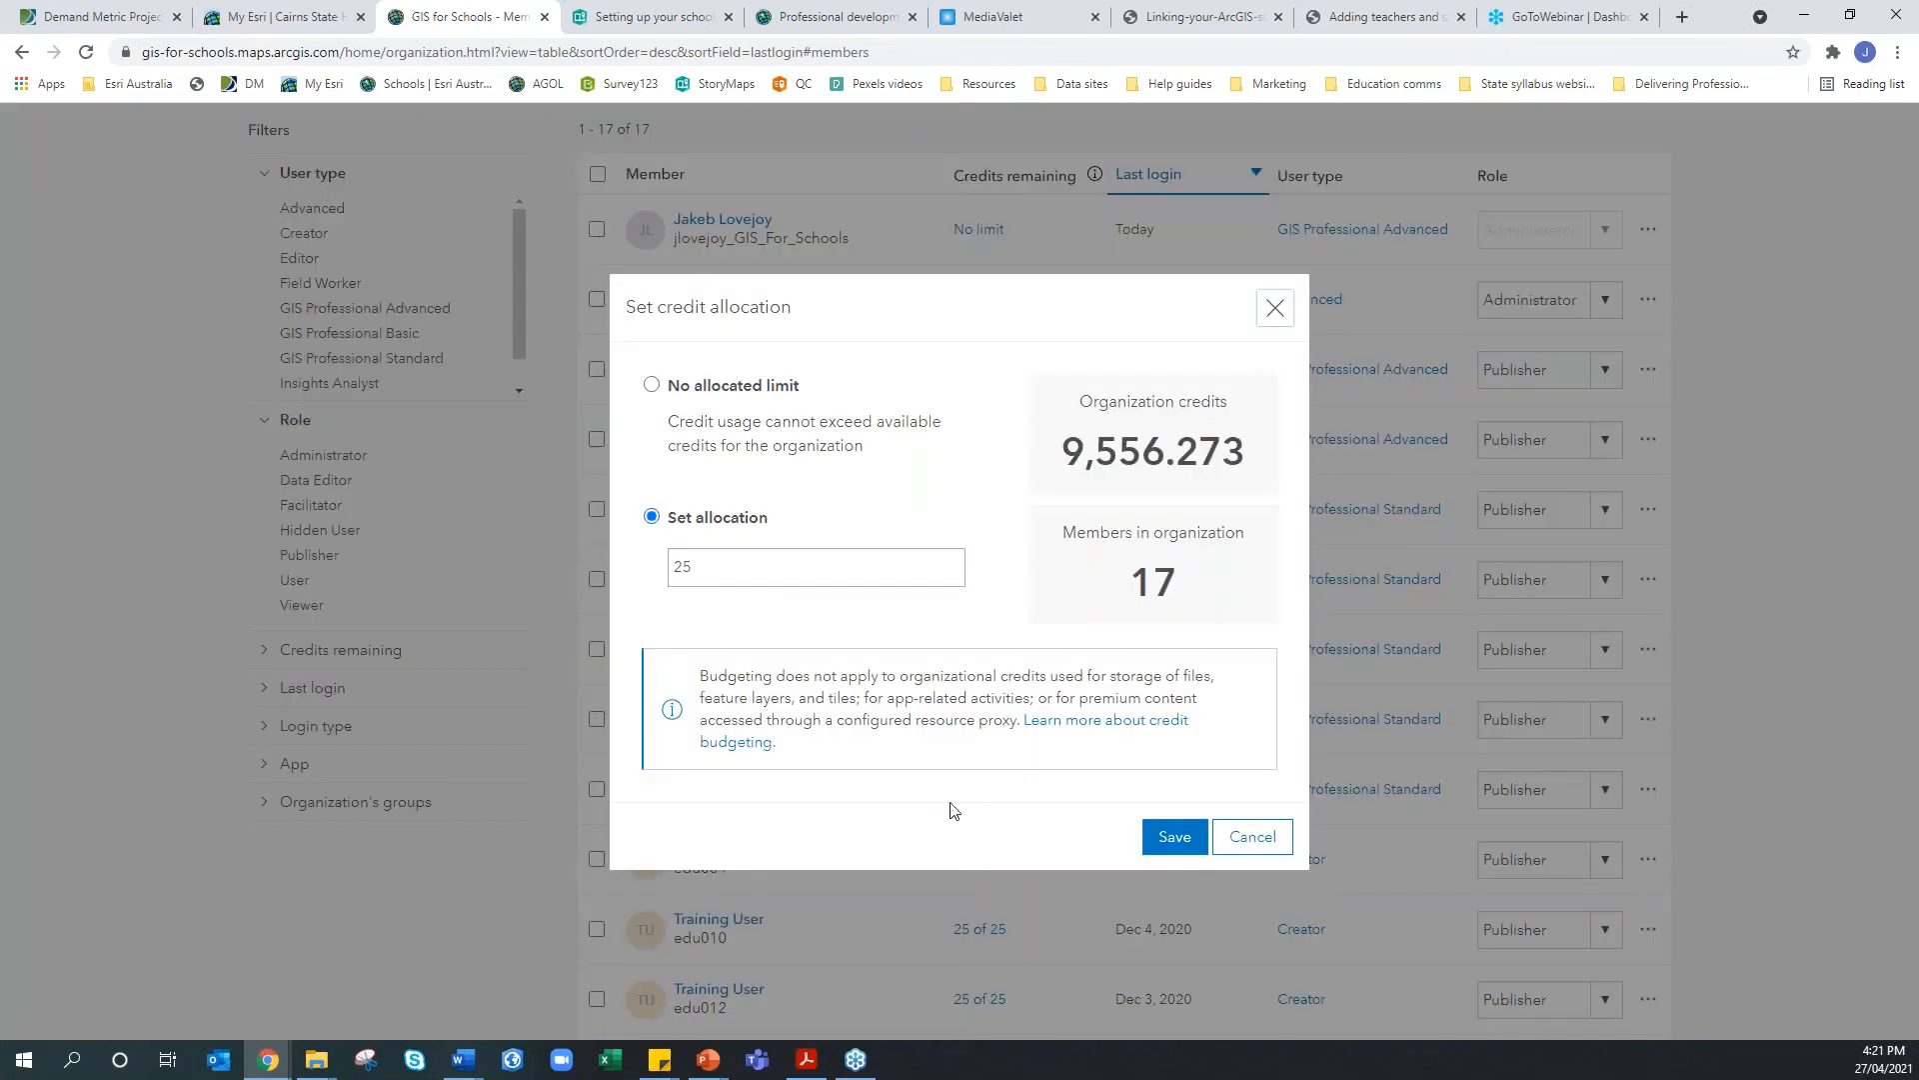
pyautogui.moveTo(802, 569); pyautogui.dragTo(621, 570)
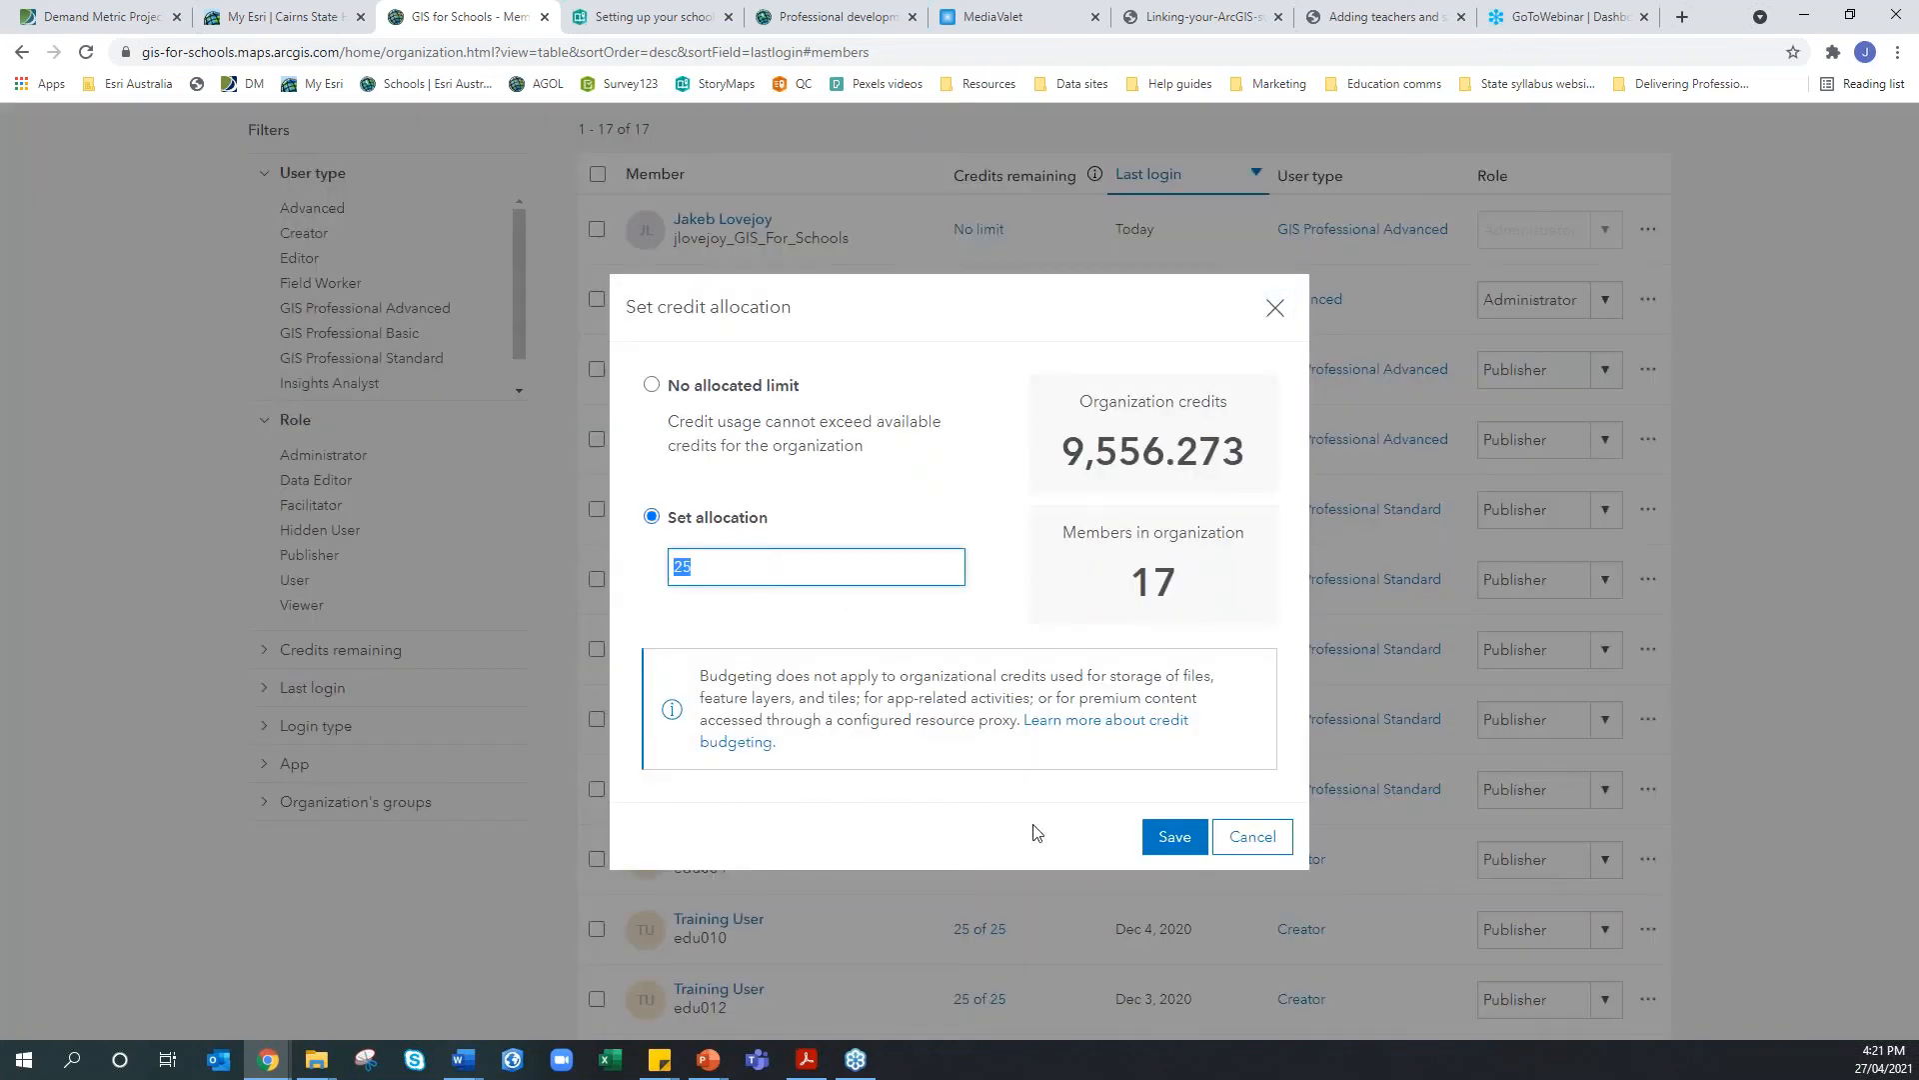
pyautogui.click(1255, 839)
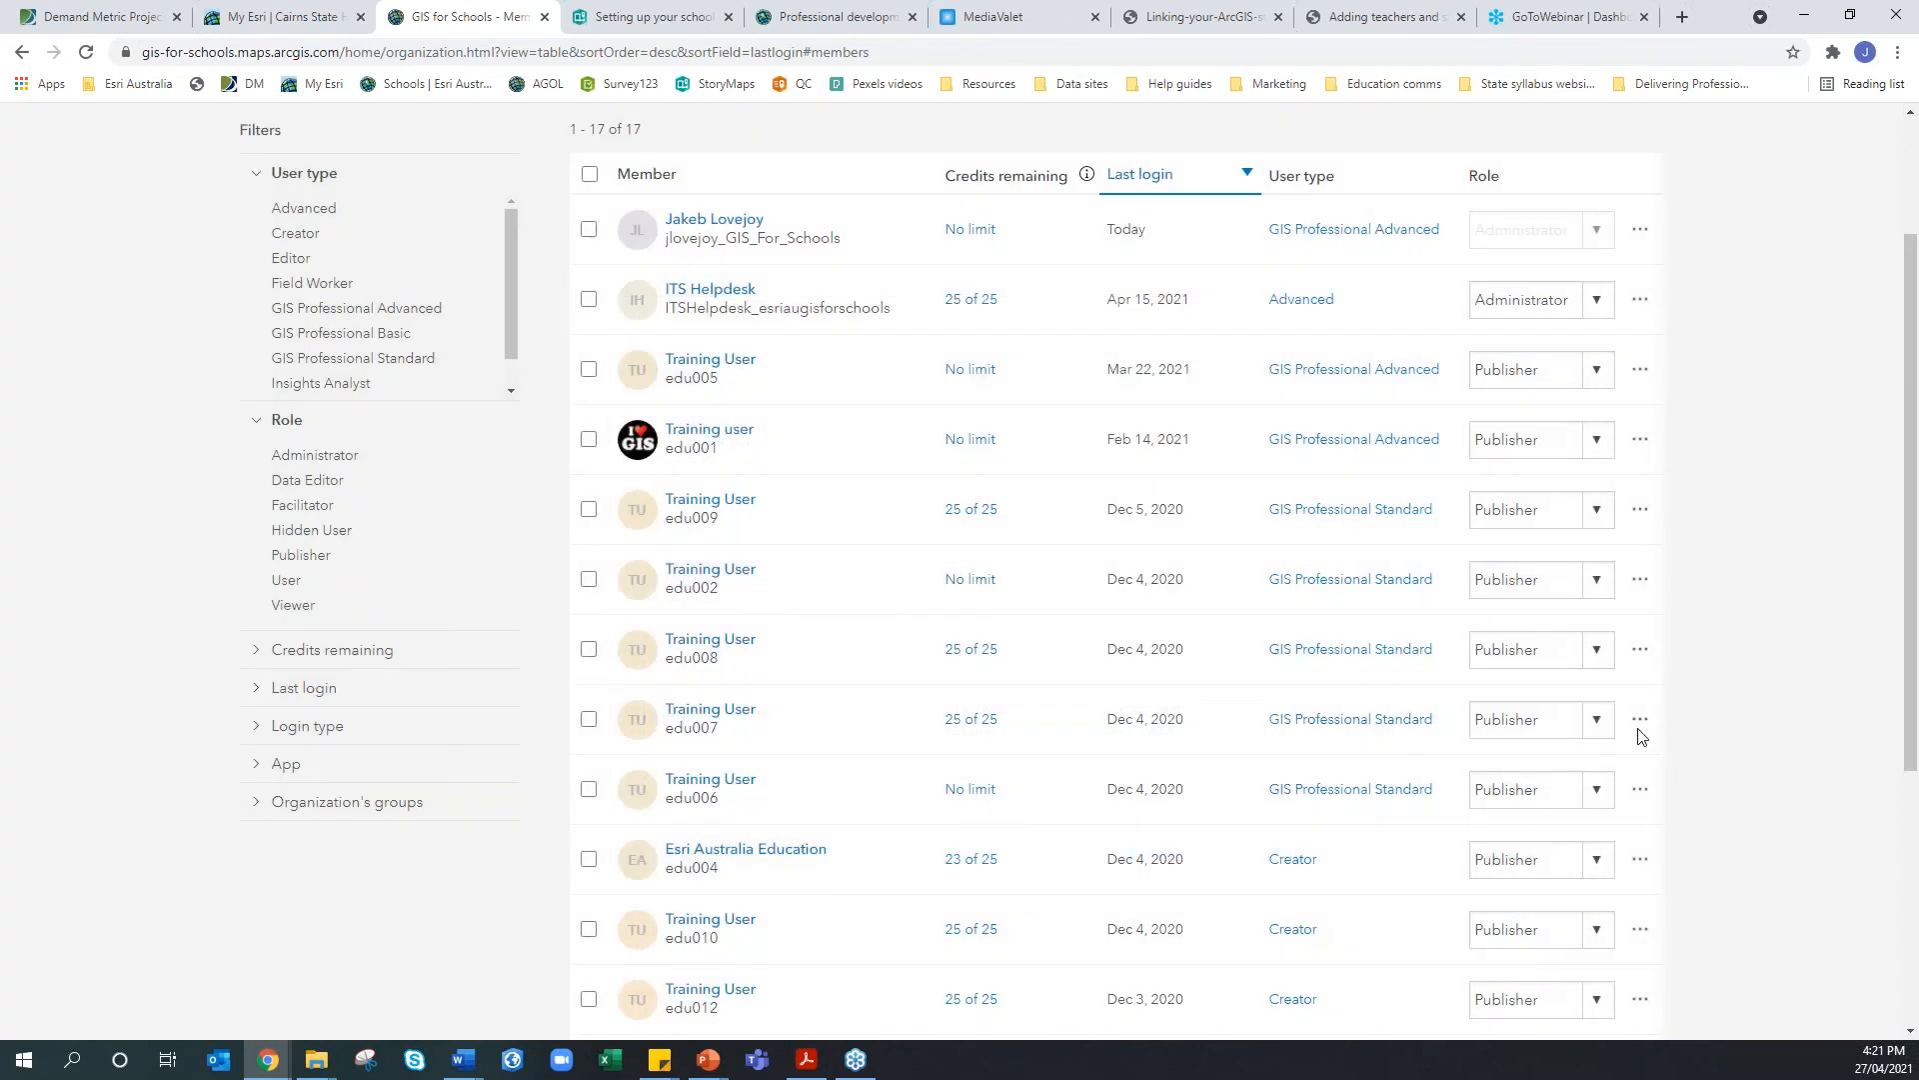
pyautogui.click(1639, 725)
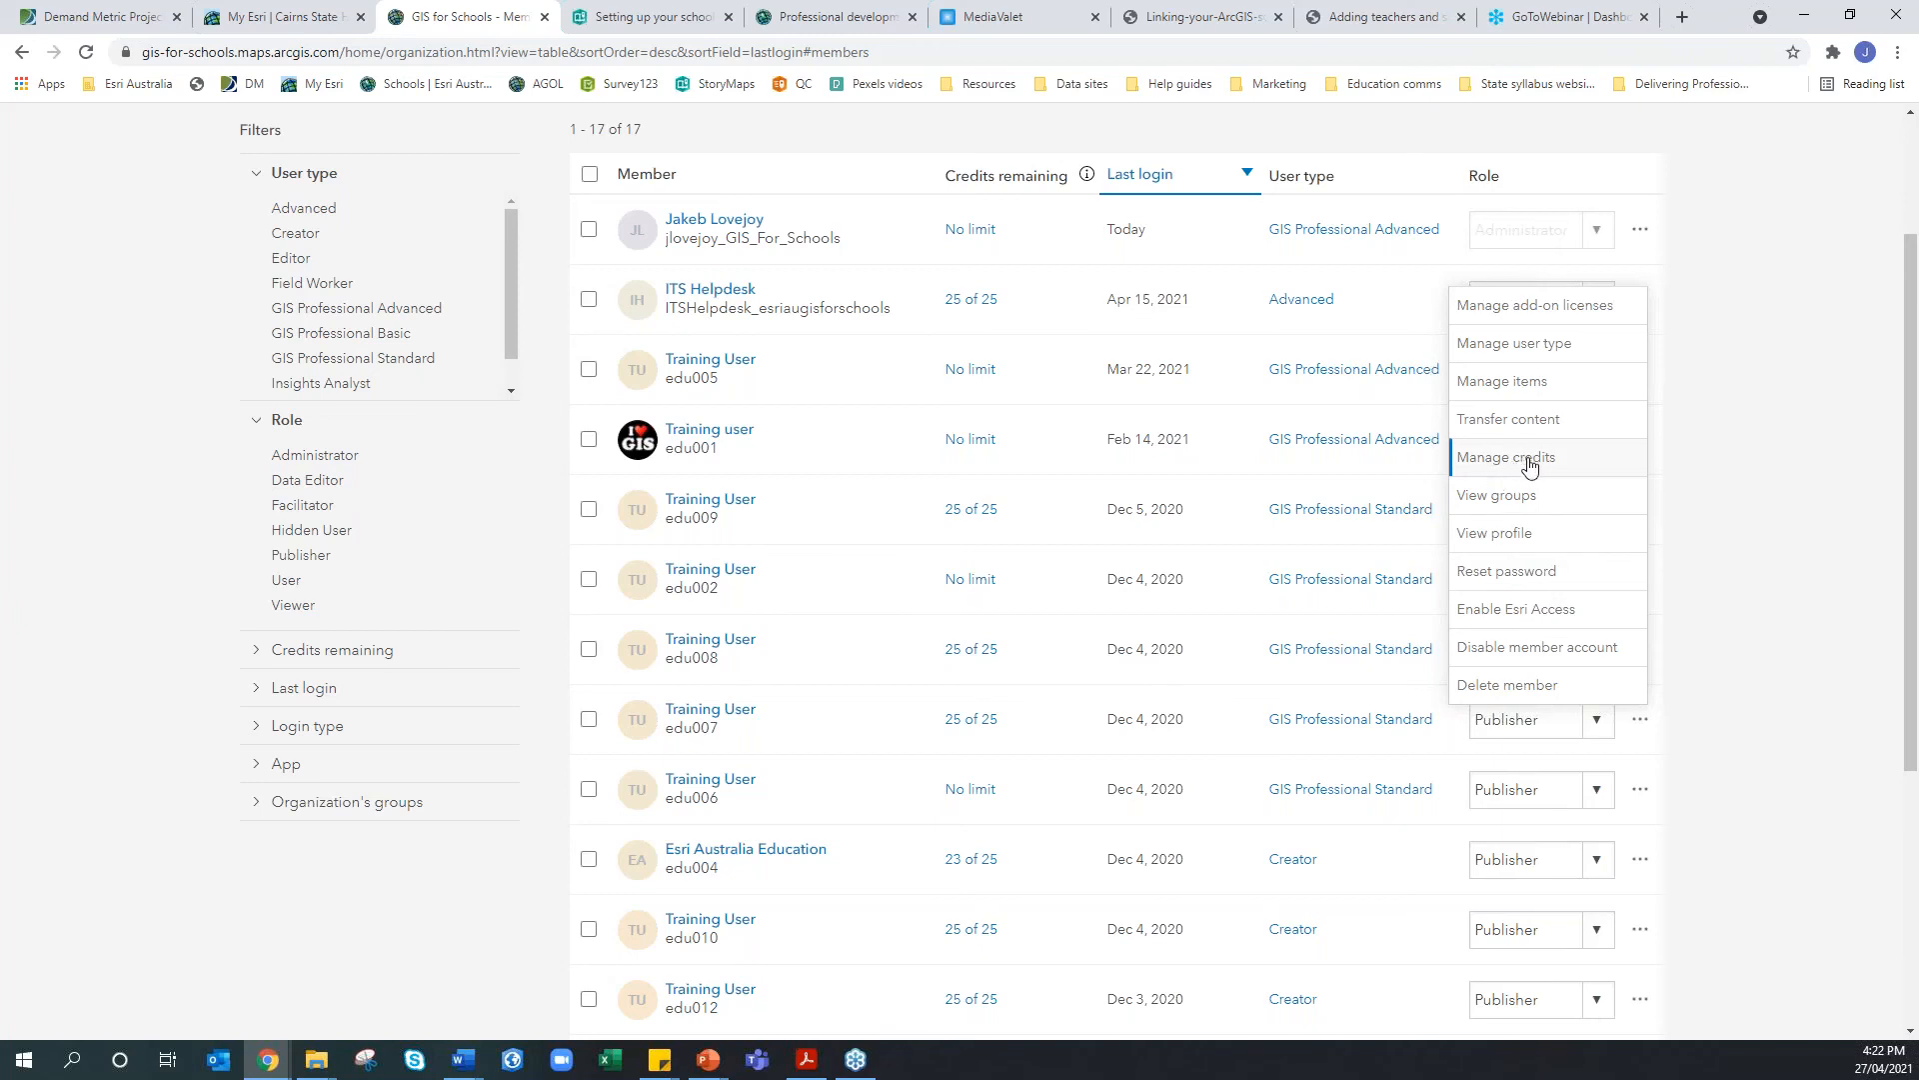
# Close the actions menu, start and abandon Add members, then go to the school setup story
pyautogui.click(1842, 502)
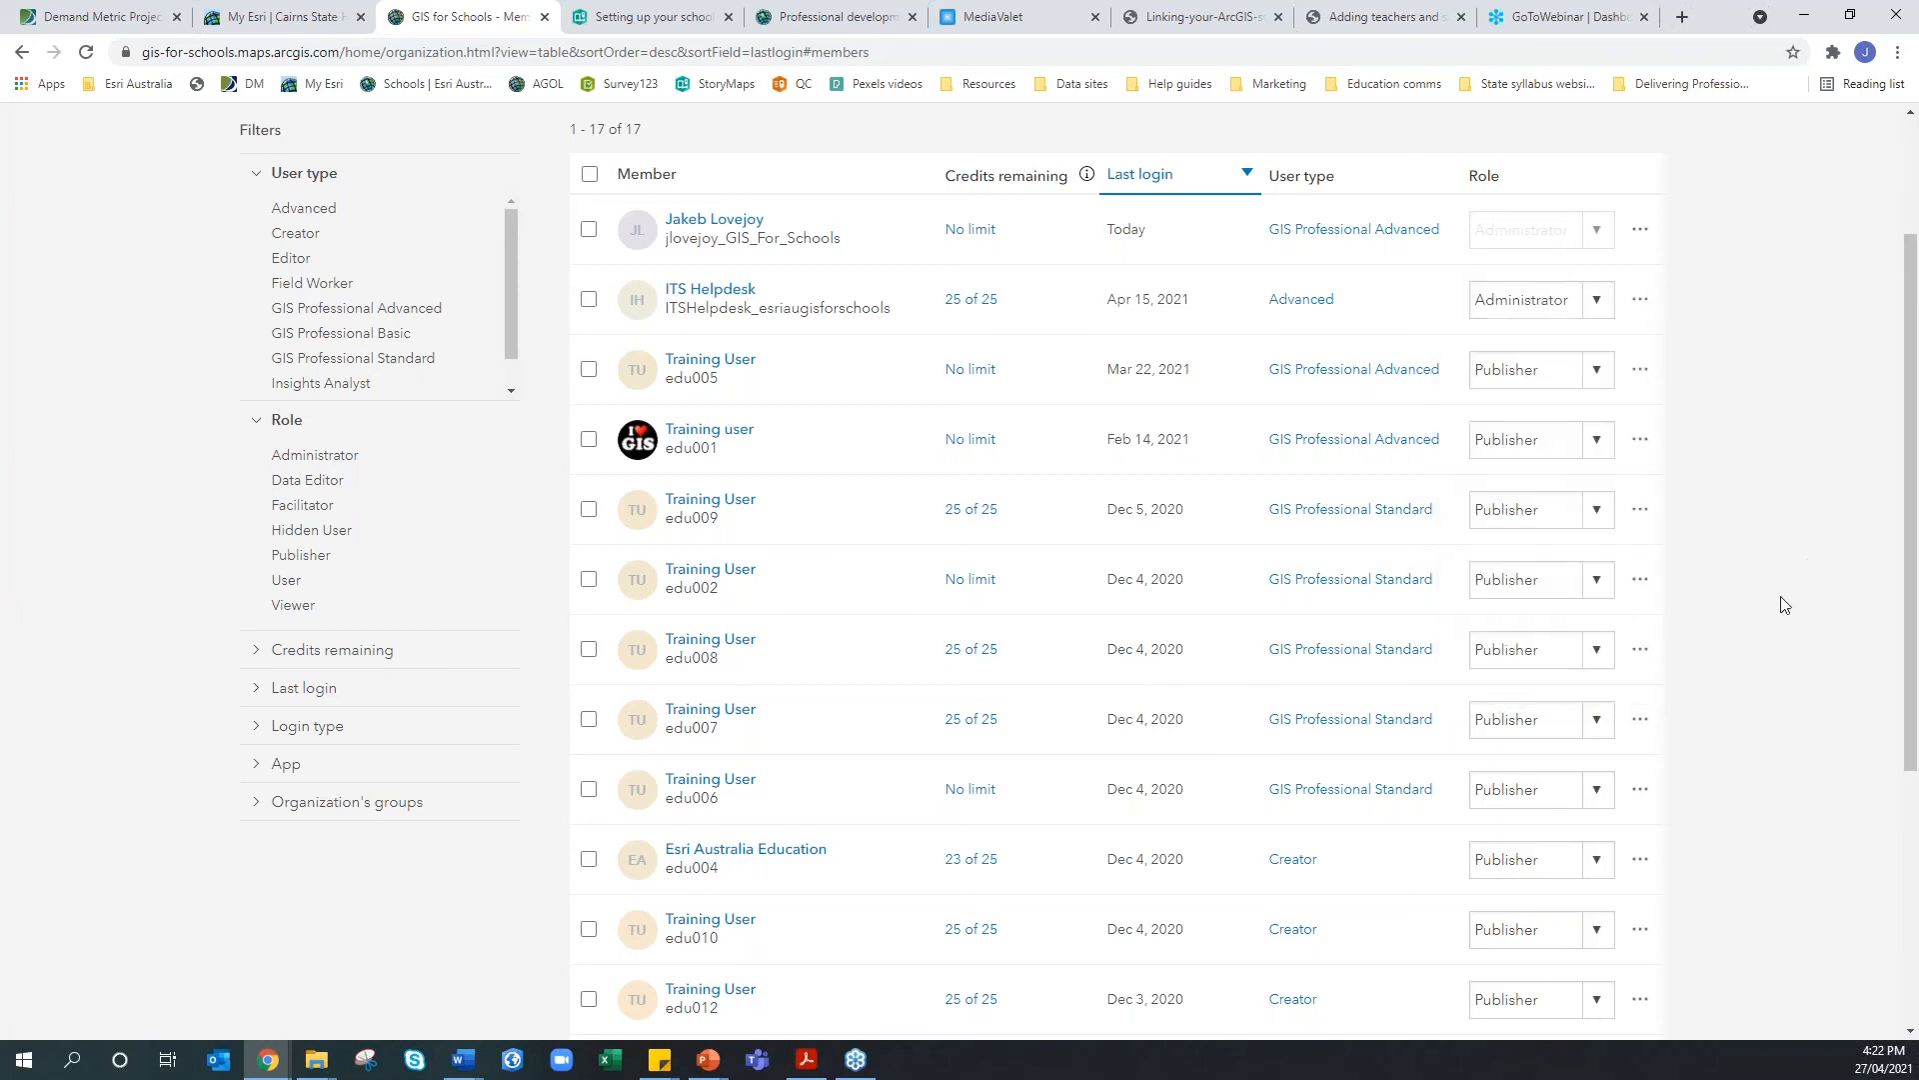
pyautogui.scroll(2, 1785, 605)
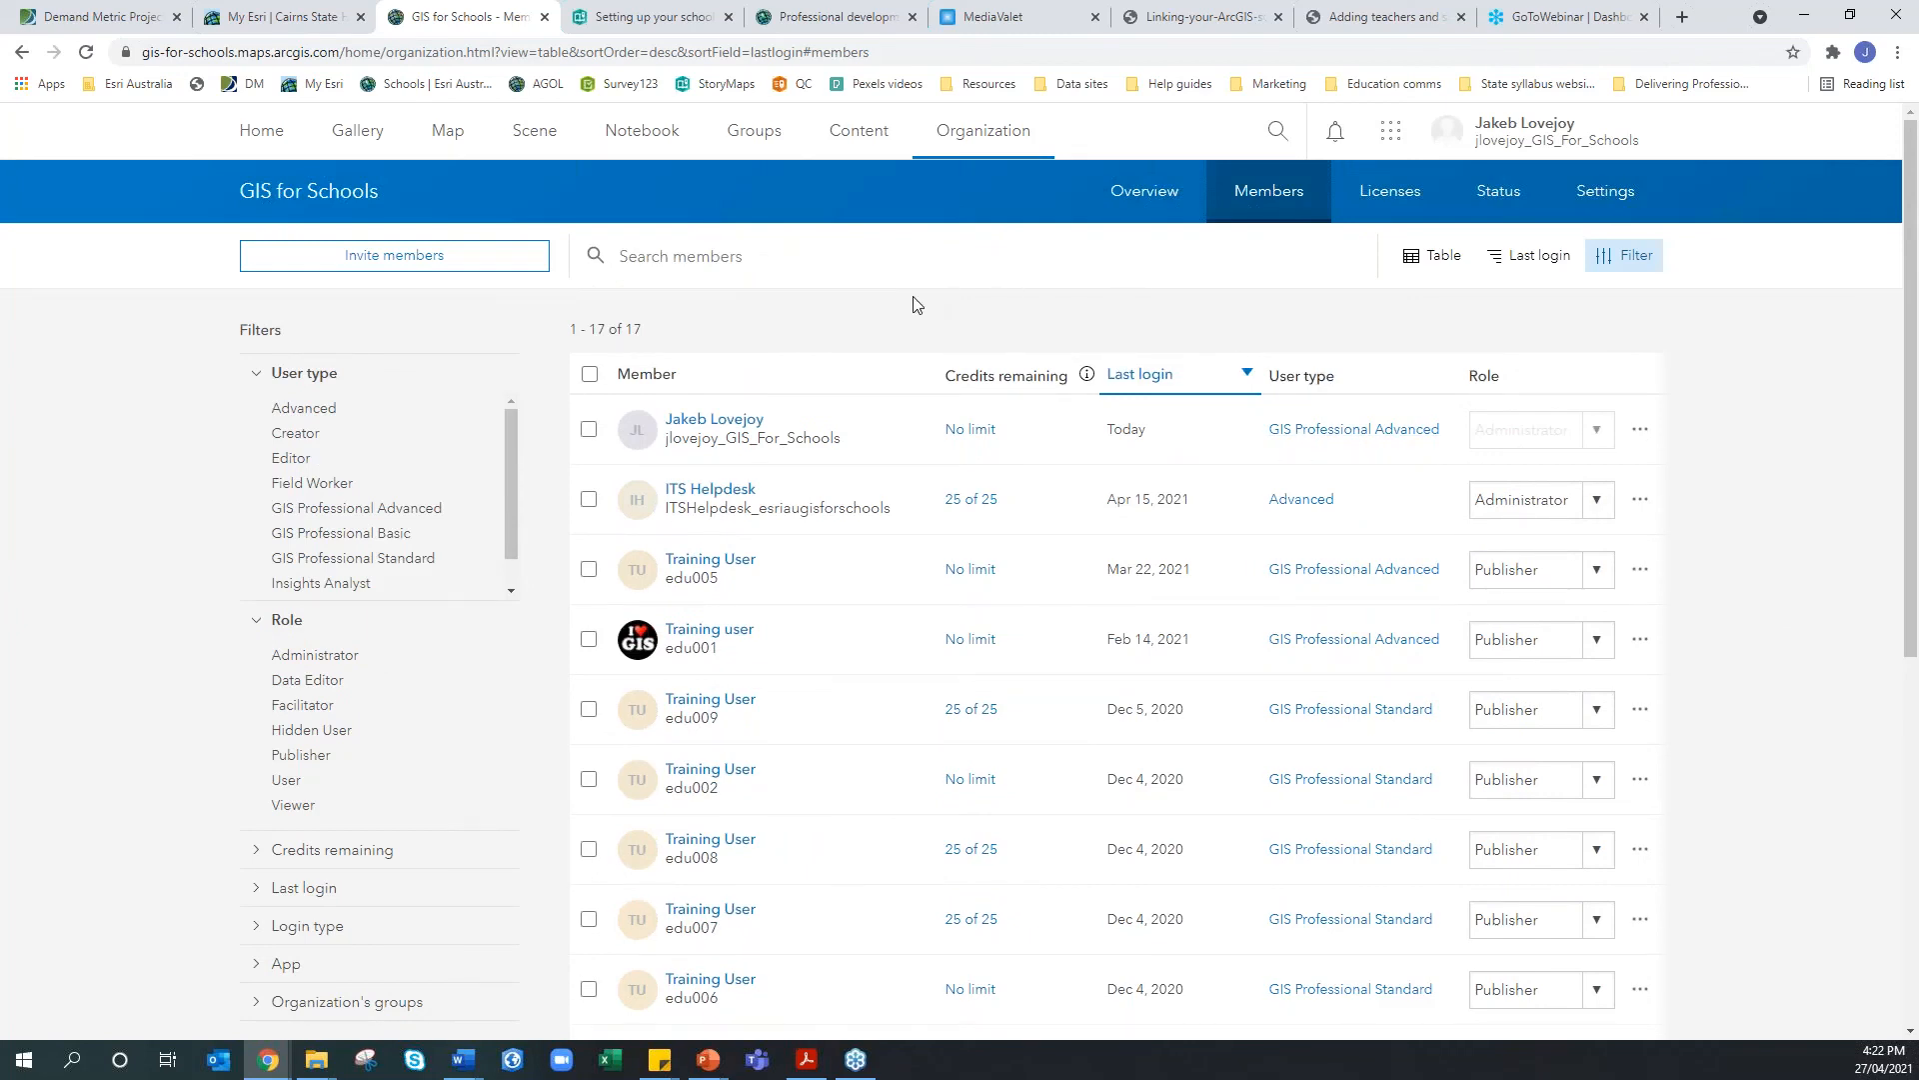
pyautogui.click(394, 256)
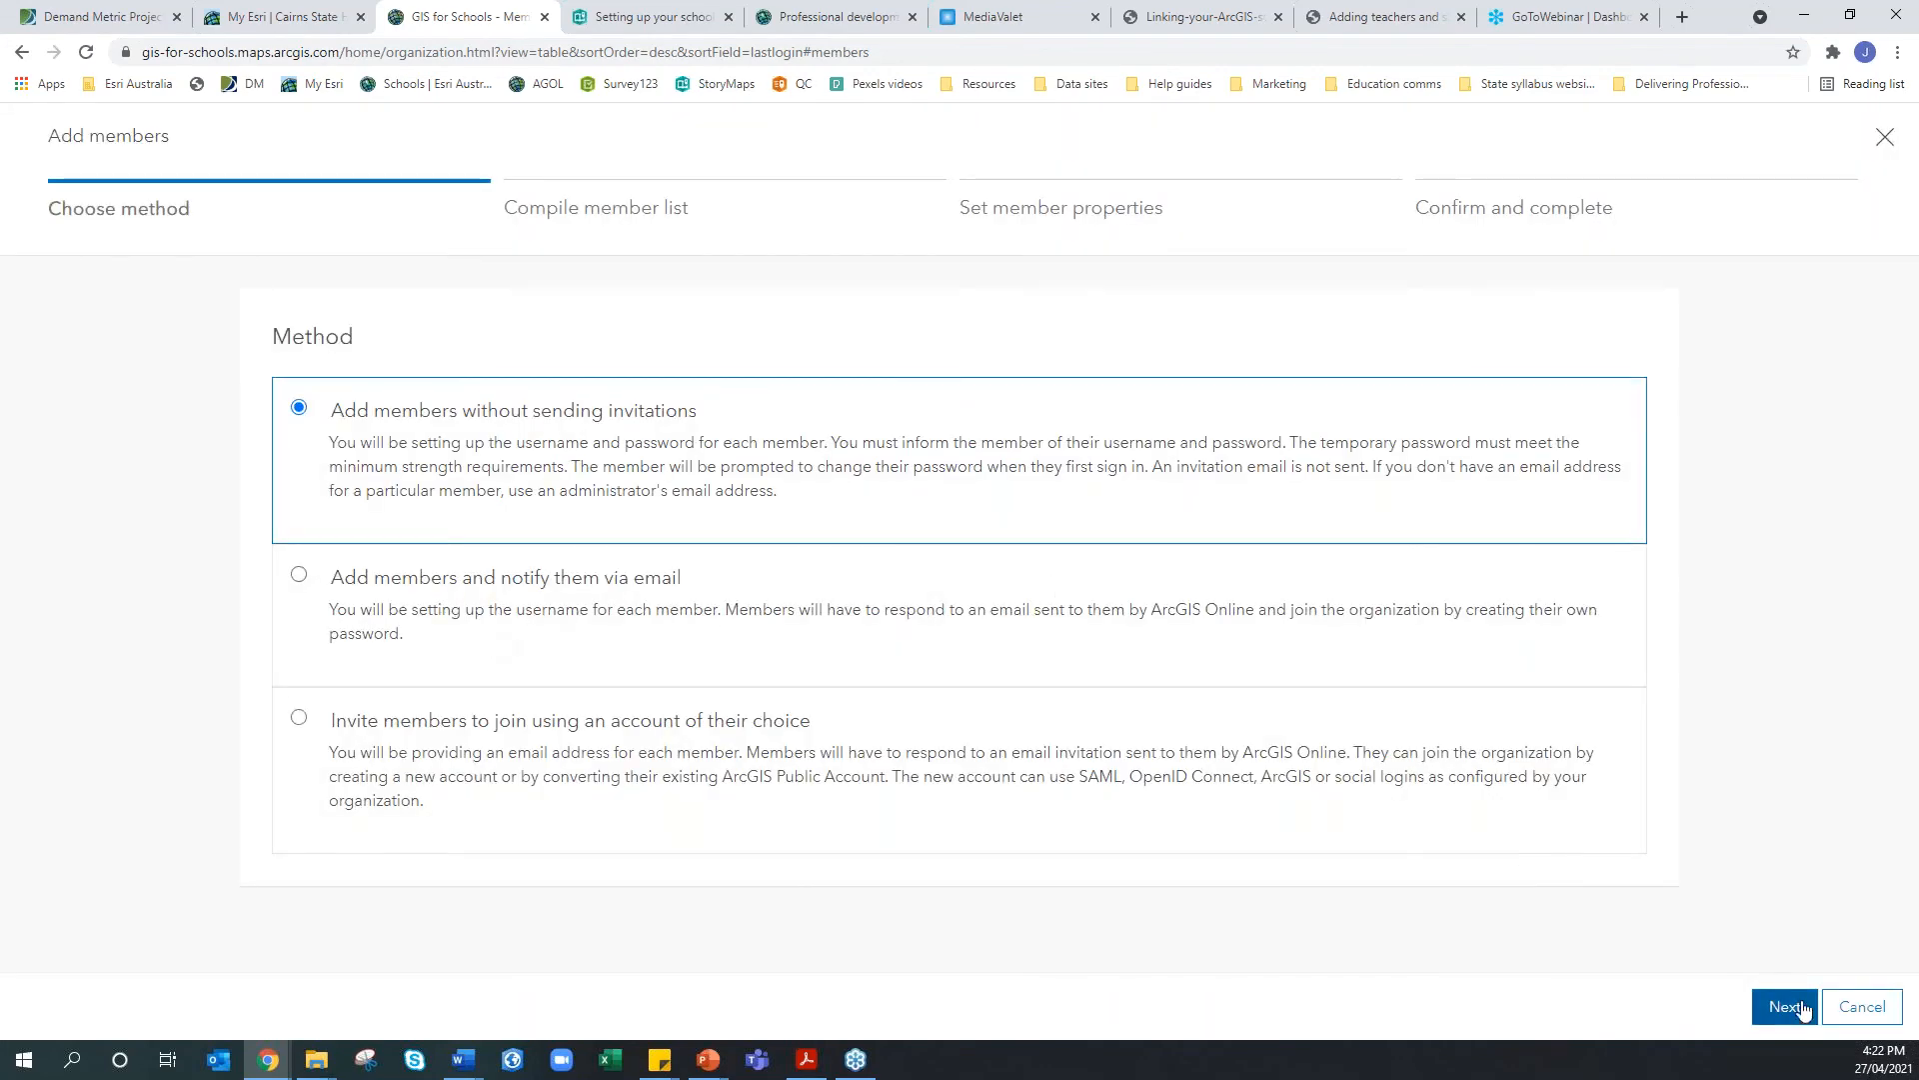
pyautogui.click(1885, 138)
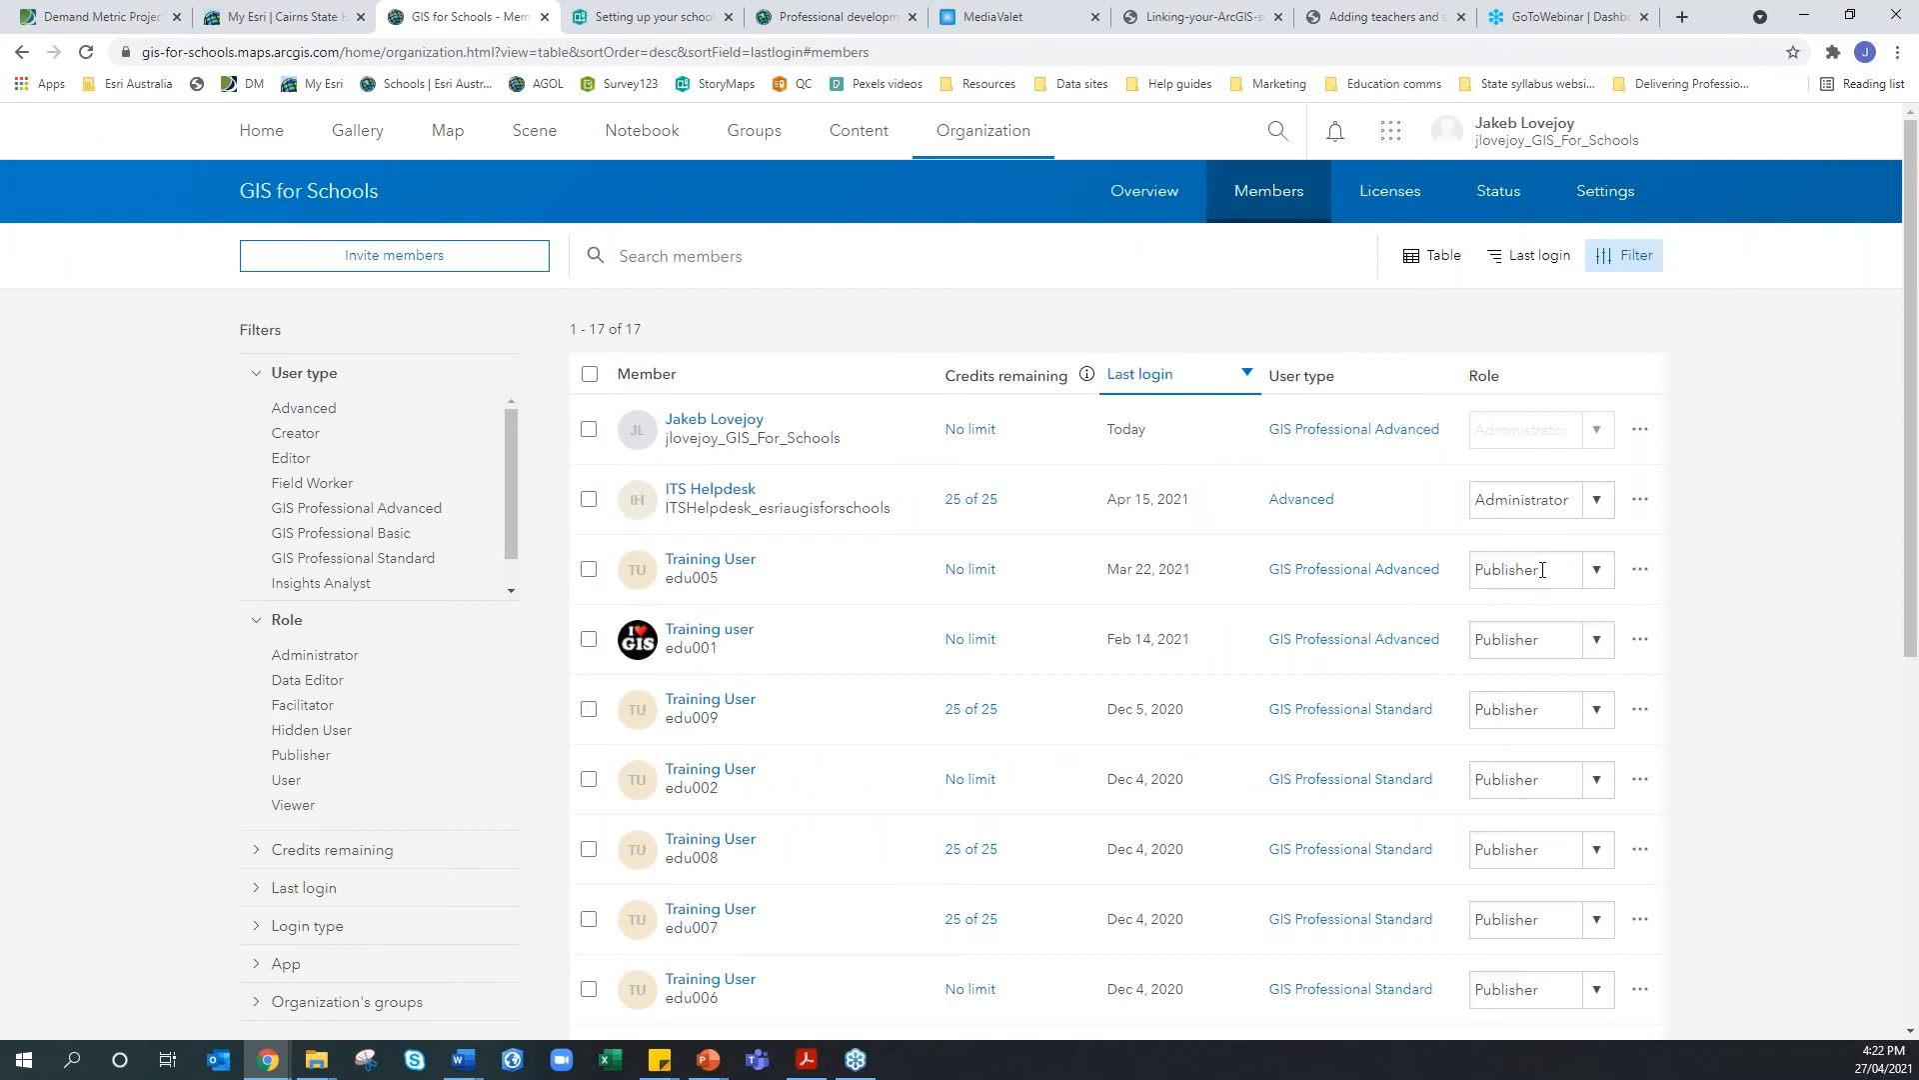
pyautogui.click(670, 17)
# Read the story's In closing section down to Further assistance, then go to the Professional development page
pyautogui.scroll(-2, 1036, 550)
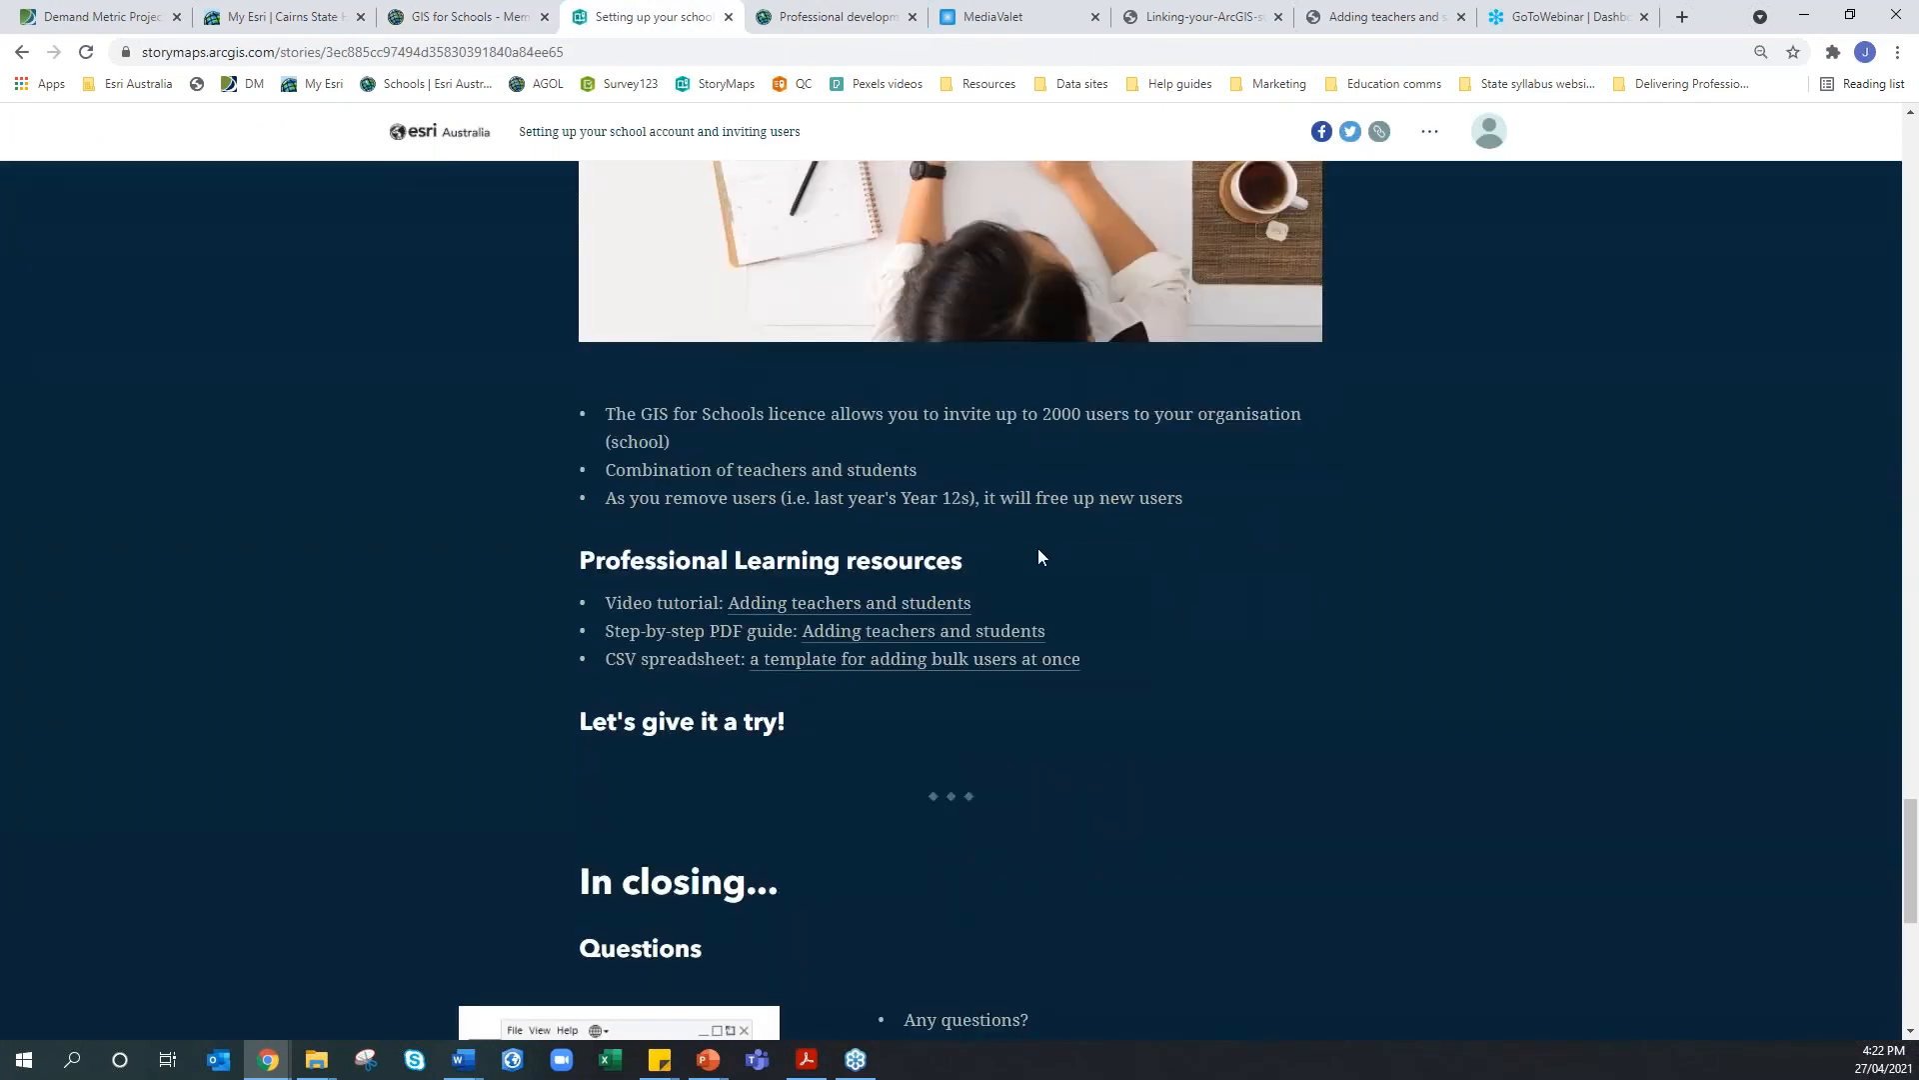
pyautogui.scroll(-5, 923, 545)
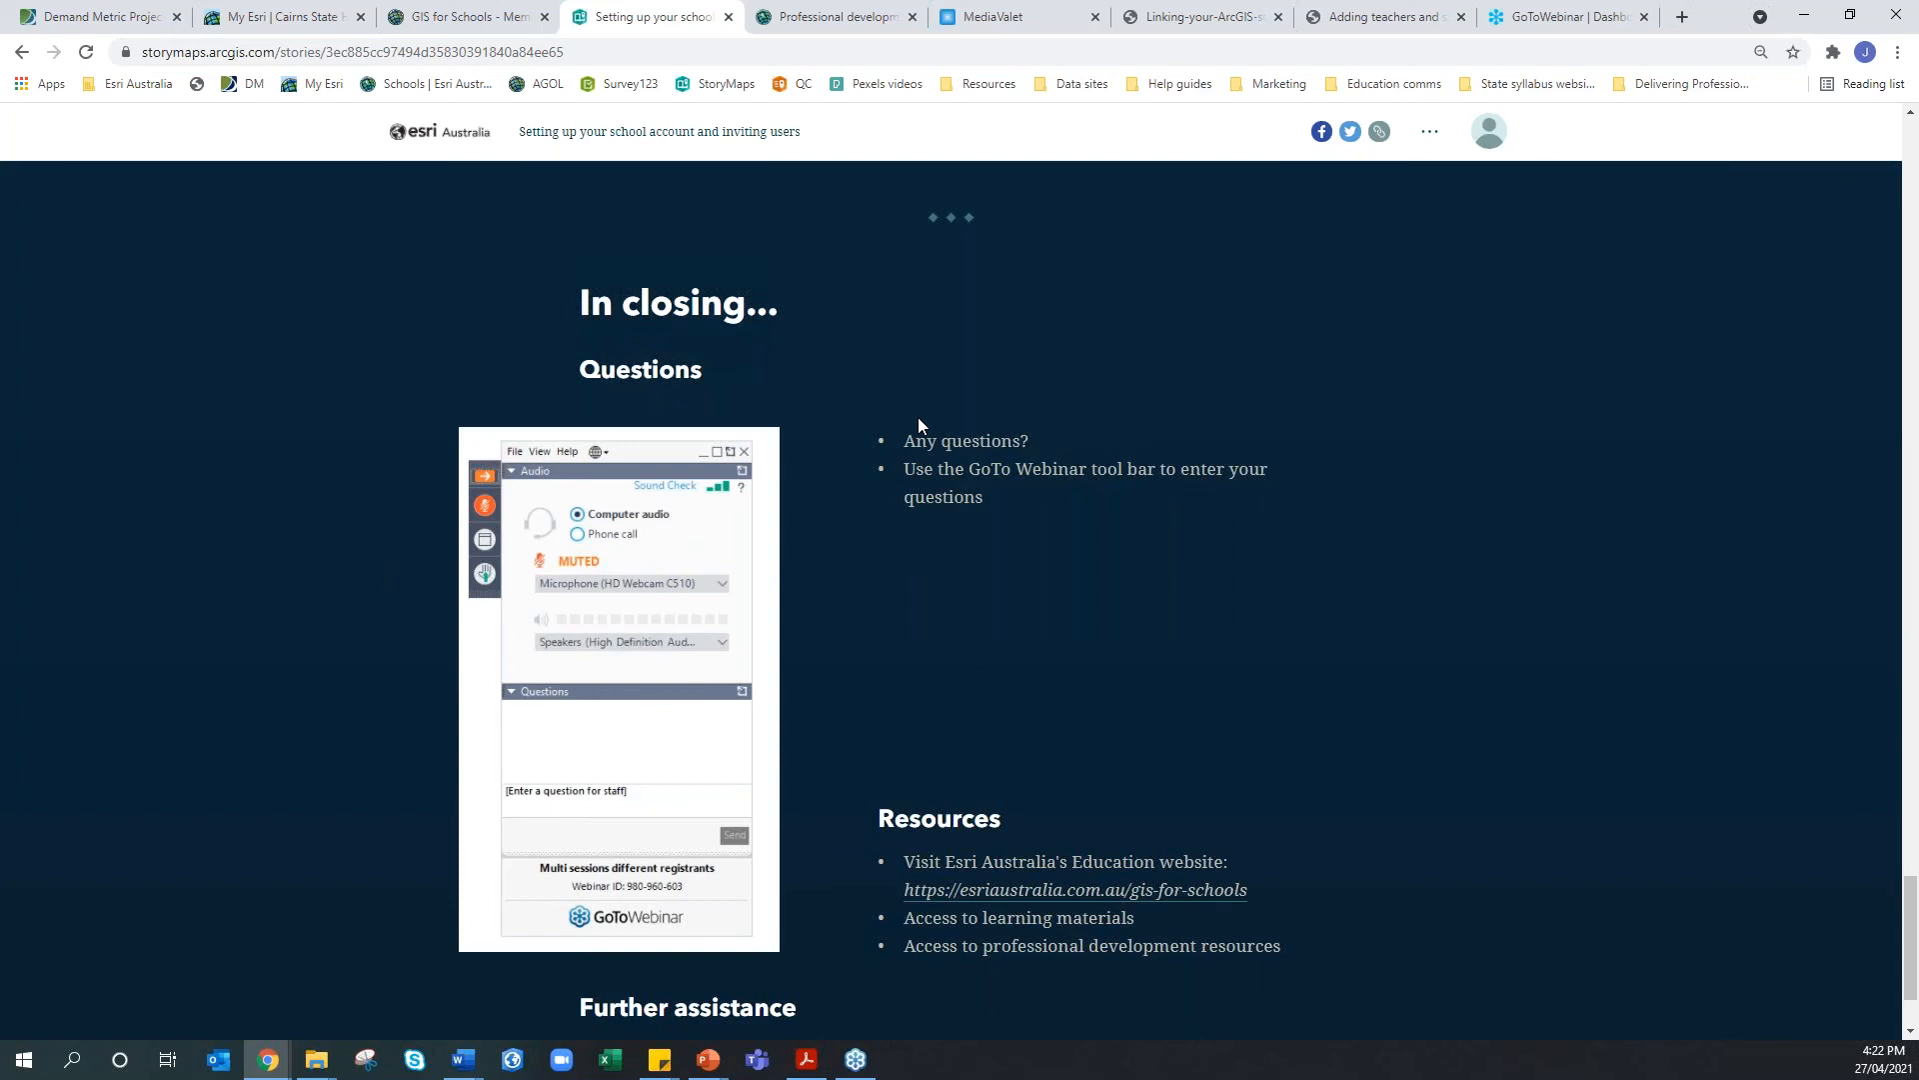
pyautogui.scroll(-2, 987, 592)
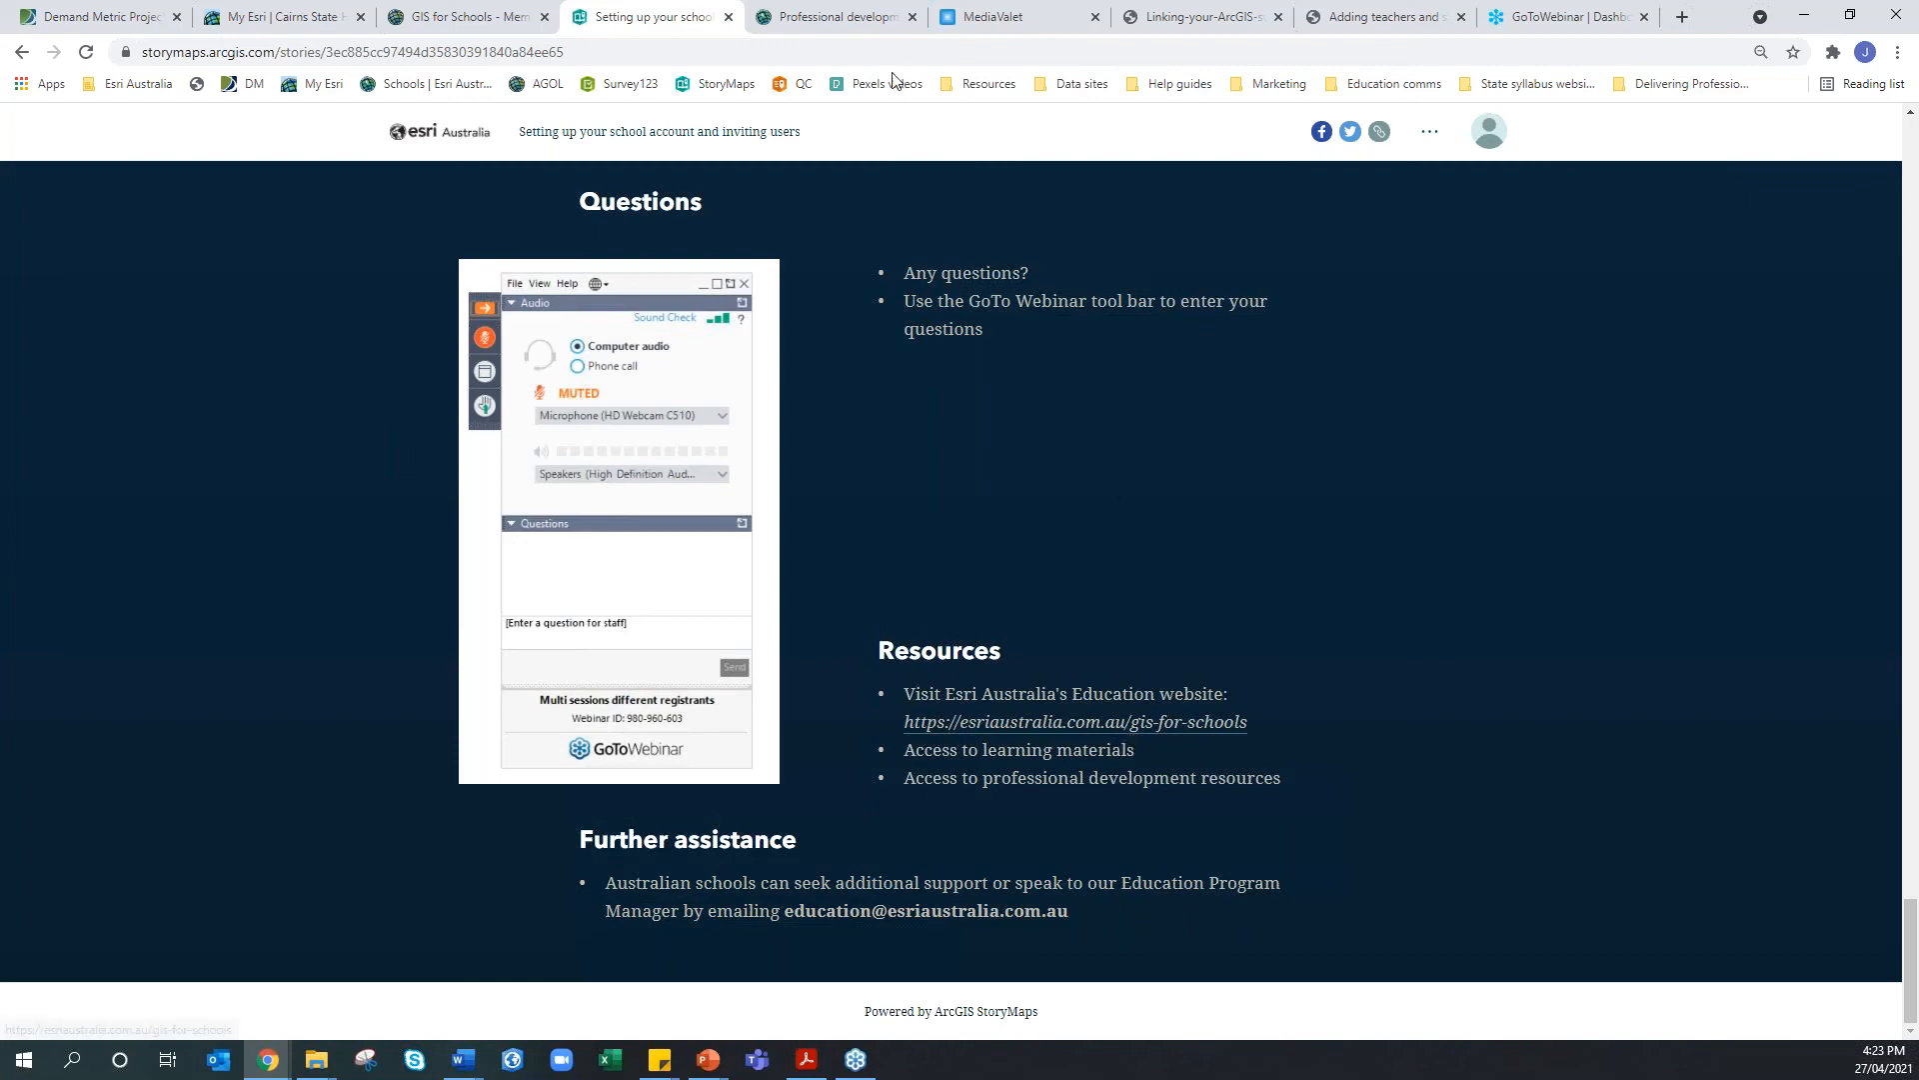
pyautogui.click(830, 17)
pyautogui.scroll(10, 843, 403)
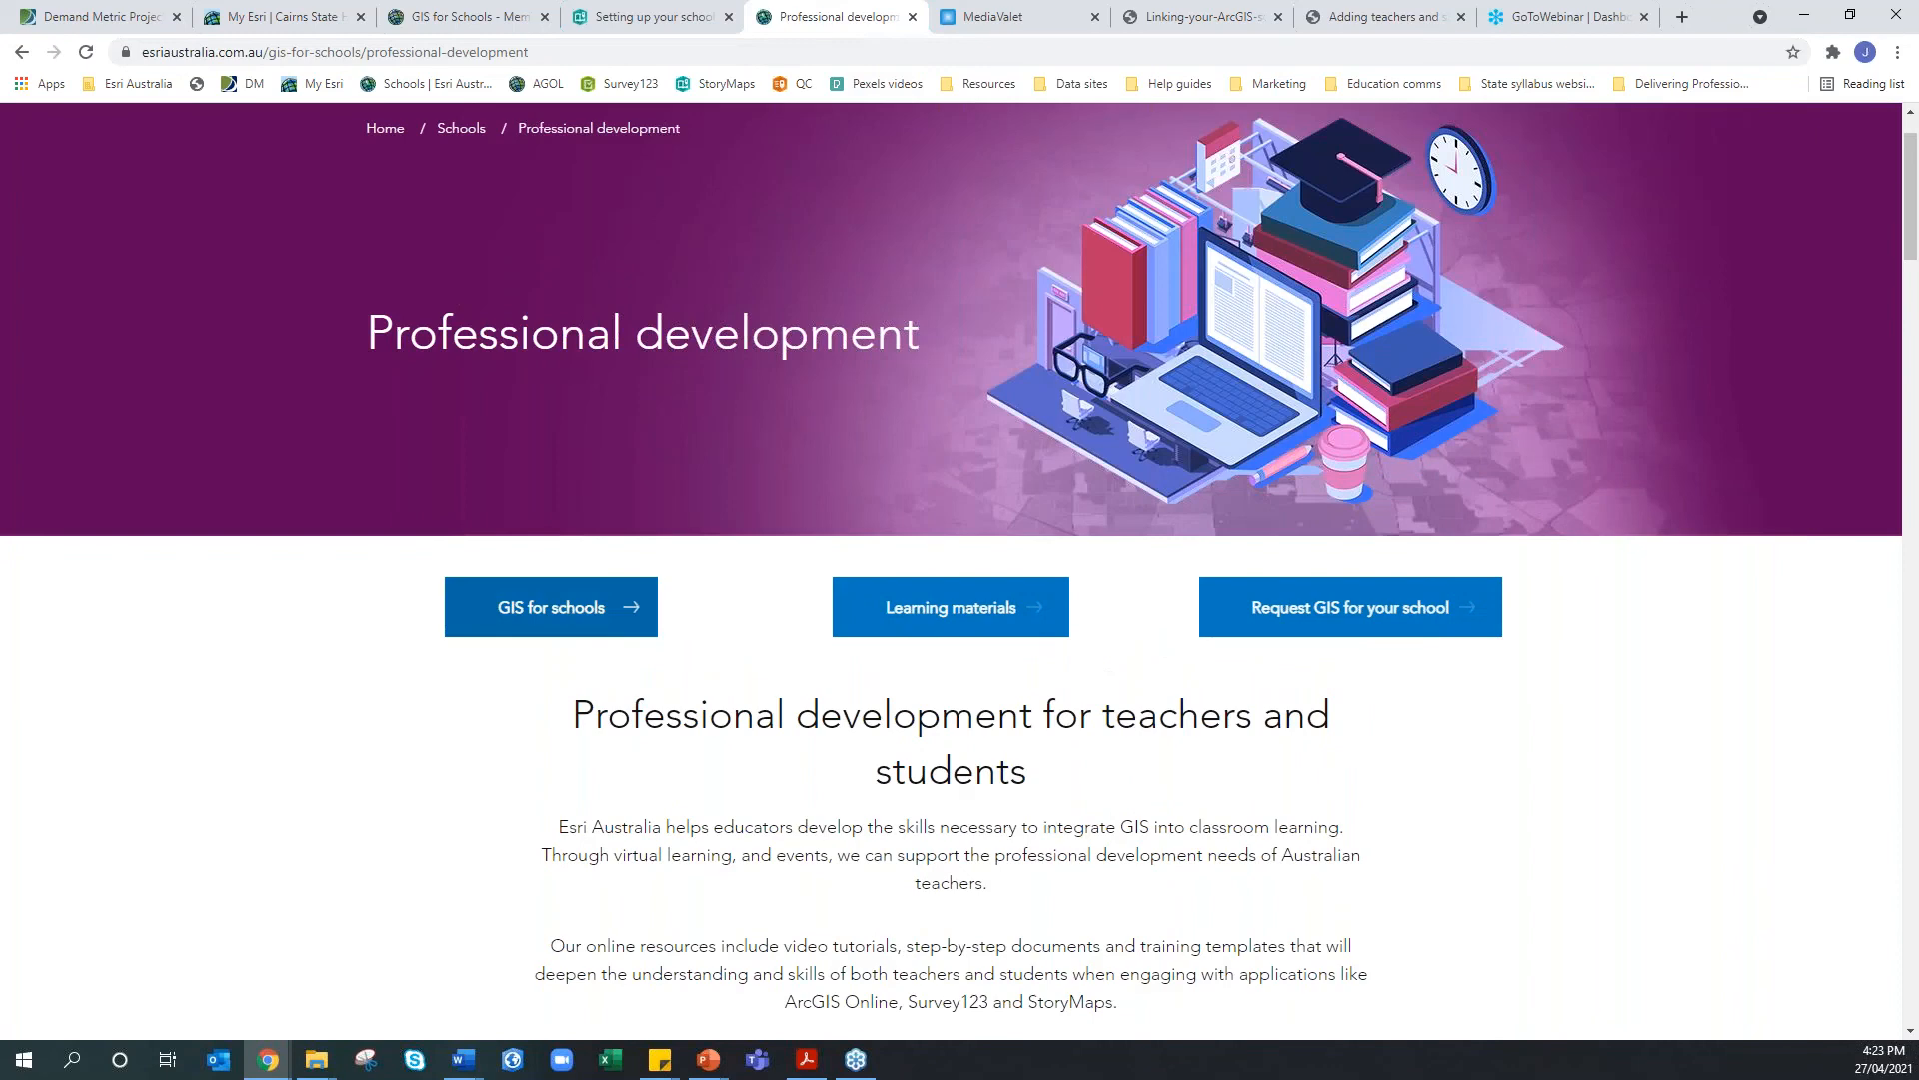
# Look over the GIS for schools overview page, then go to Classroom learning materials
pyautogui.click(551, 606)
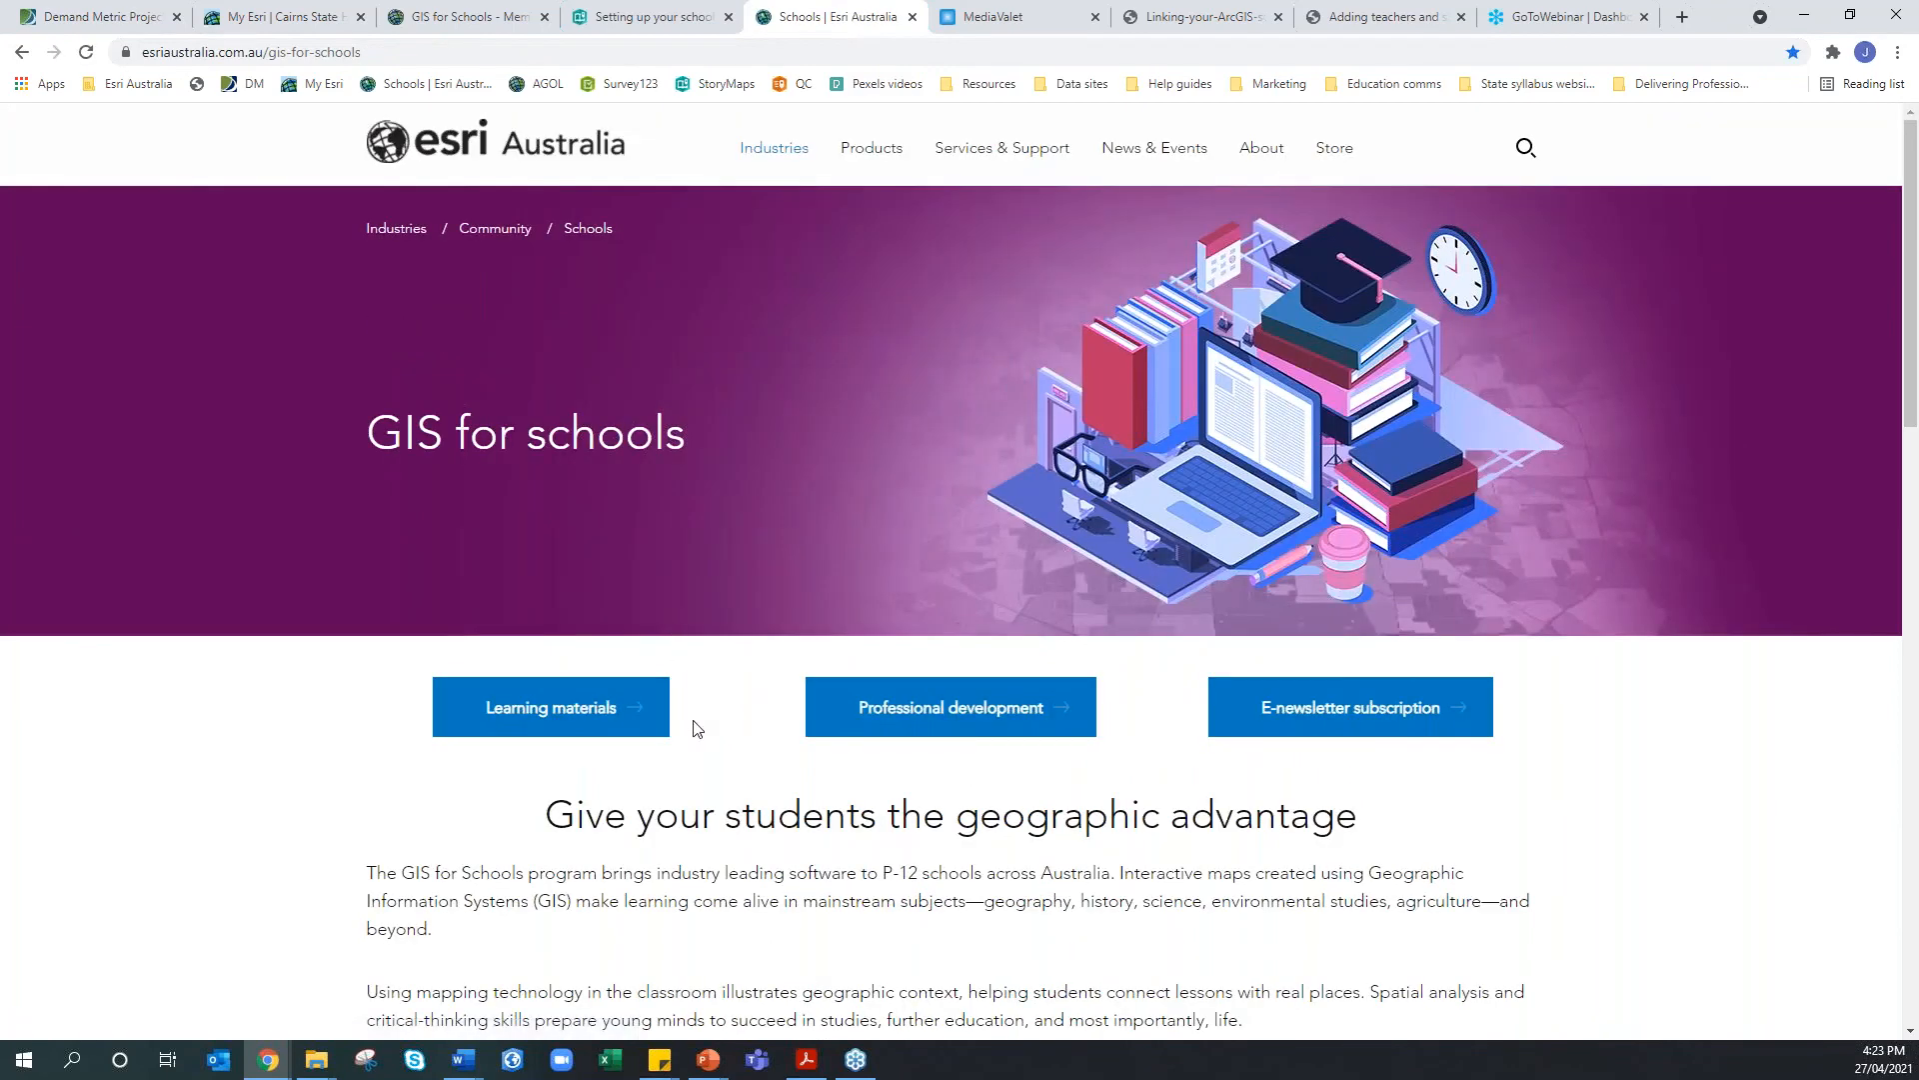
pyautogui.scroll(-4, 697, 728)
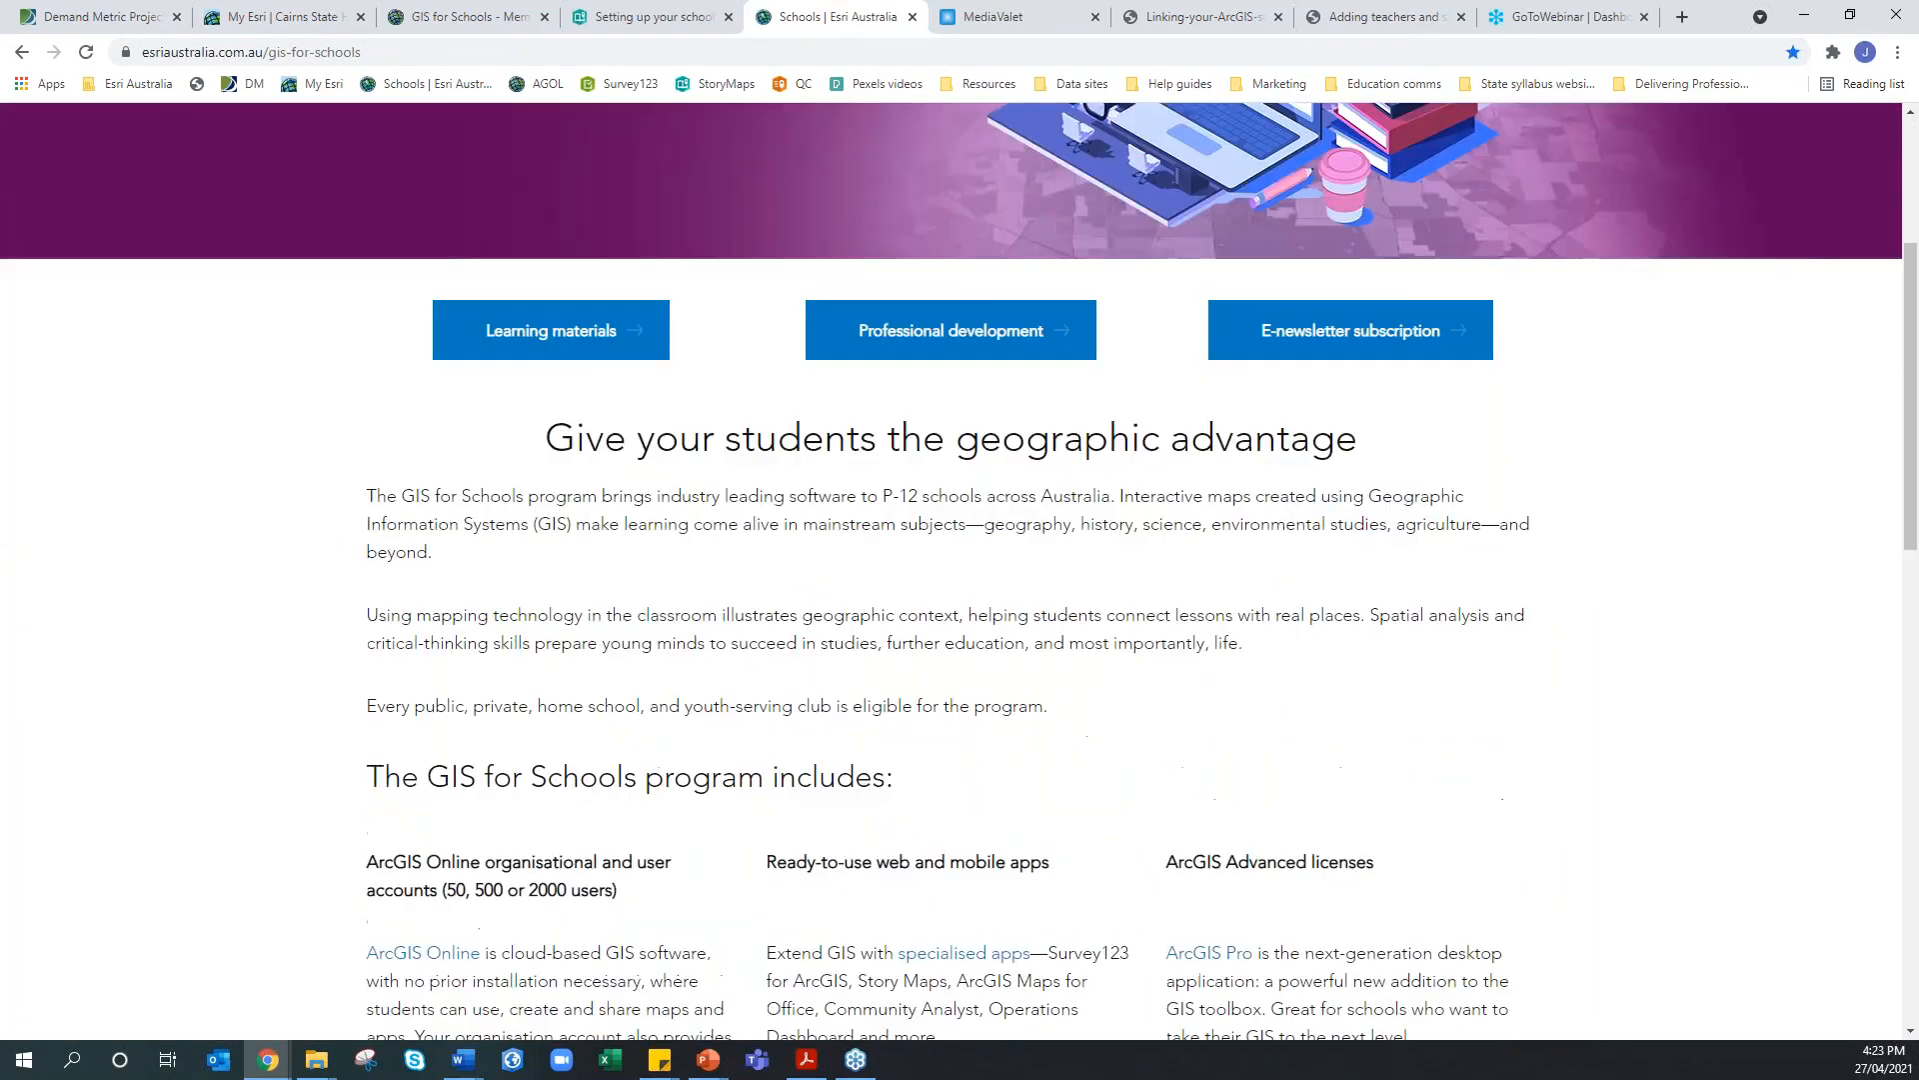
pyautogui.scroll(-5, 697, 692)
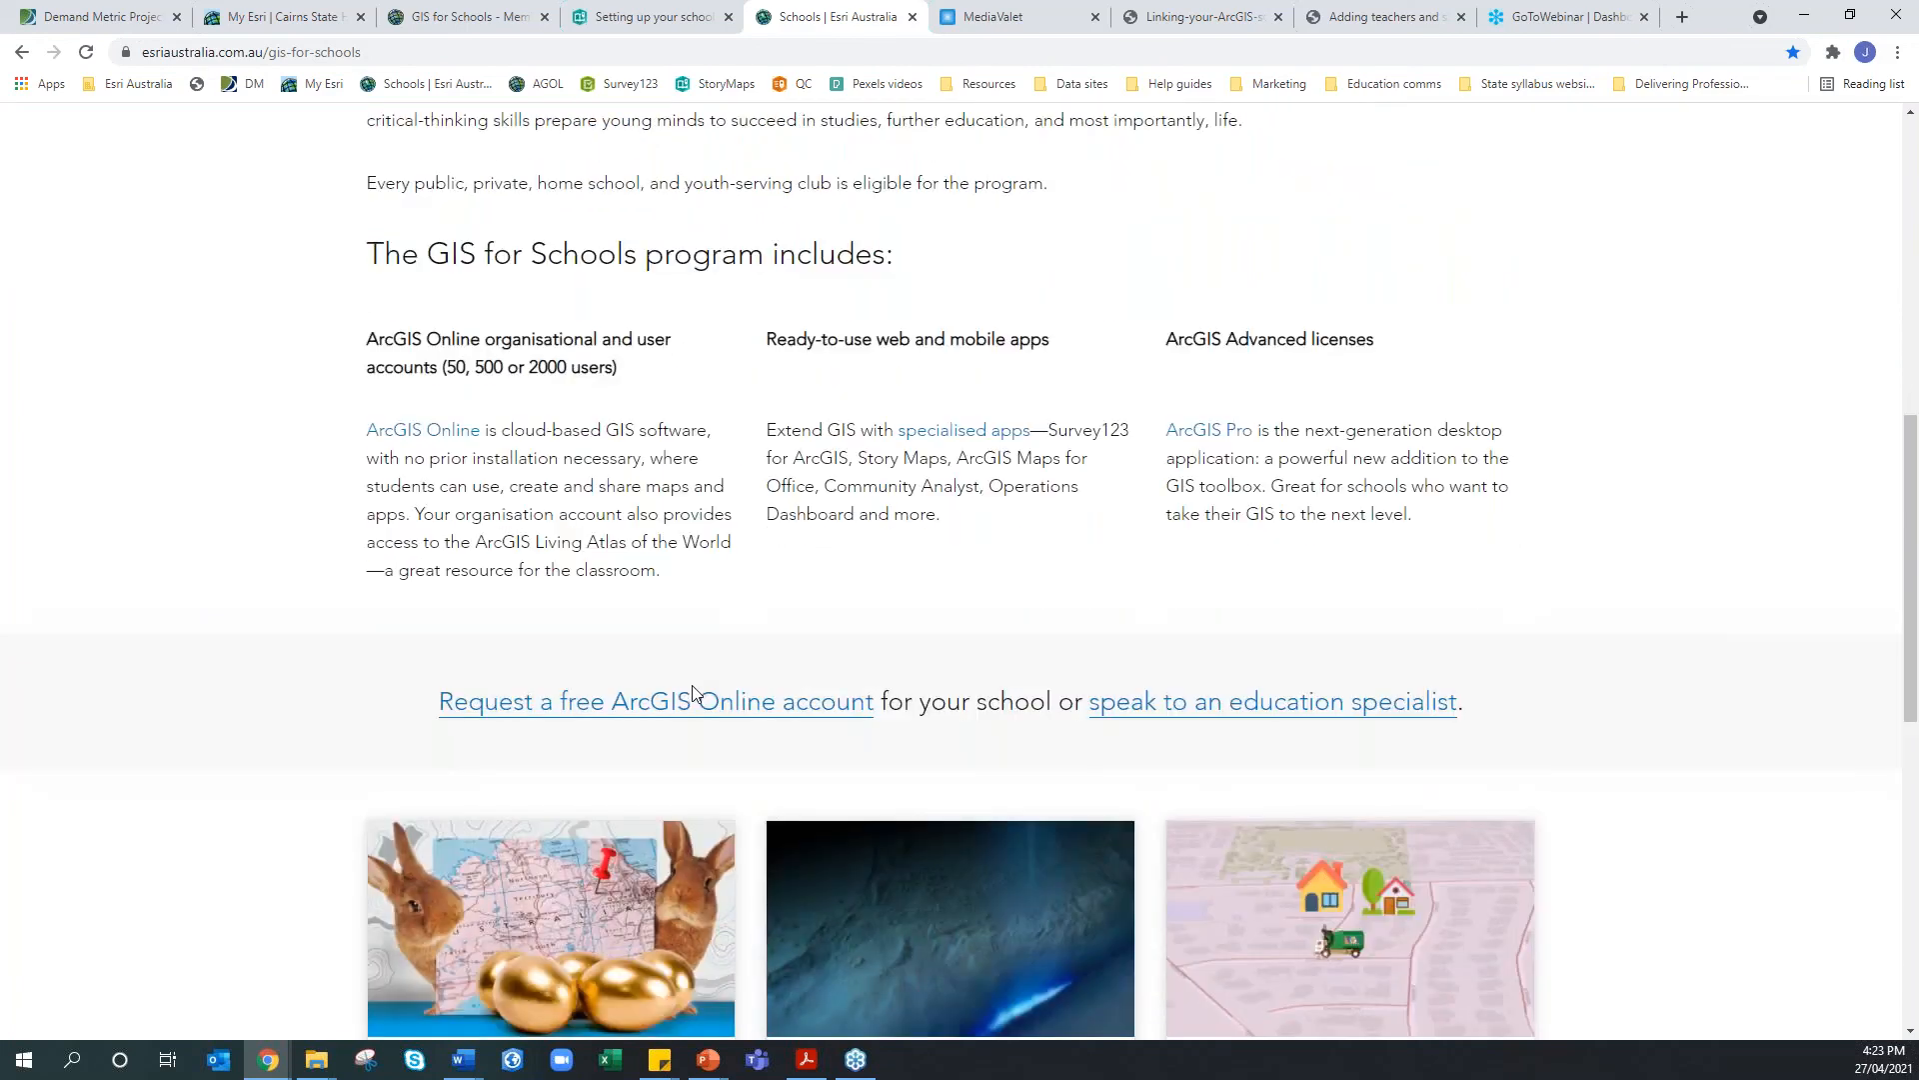
pyautogui.scroll(-2, 693, 692)
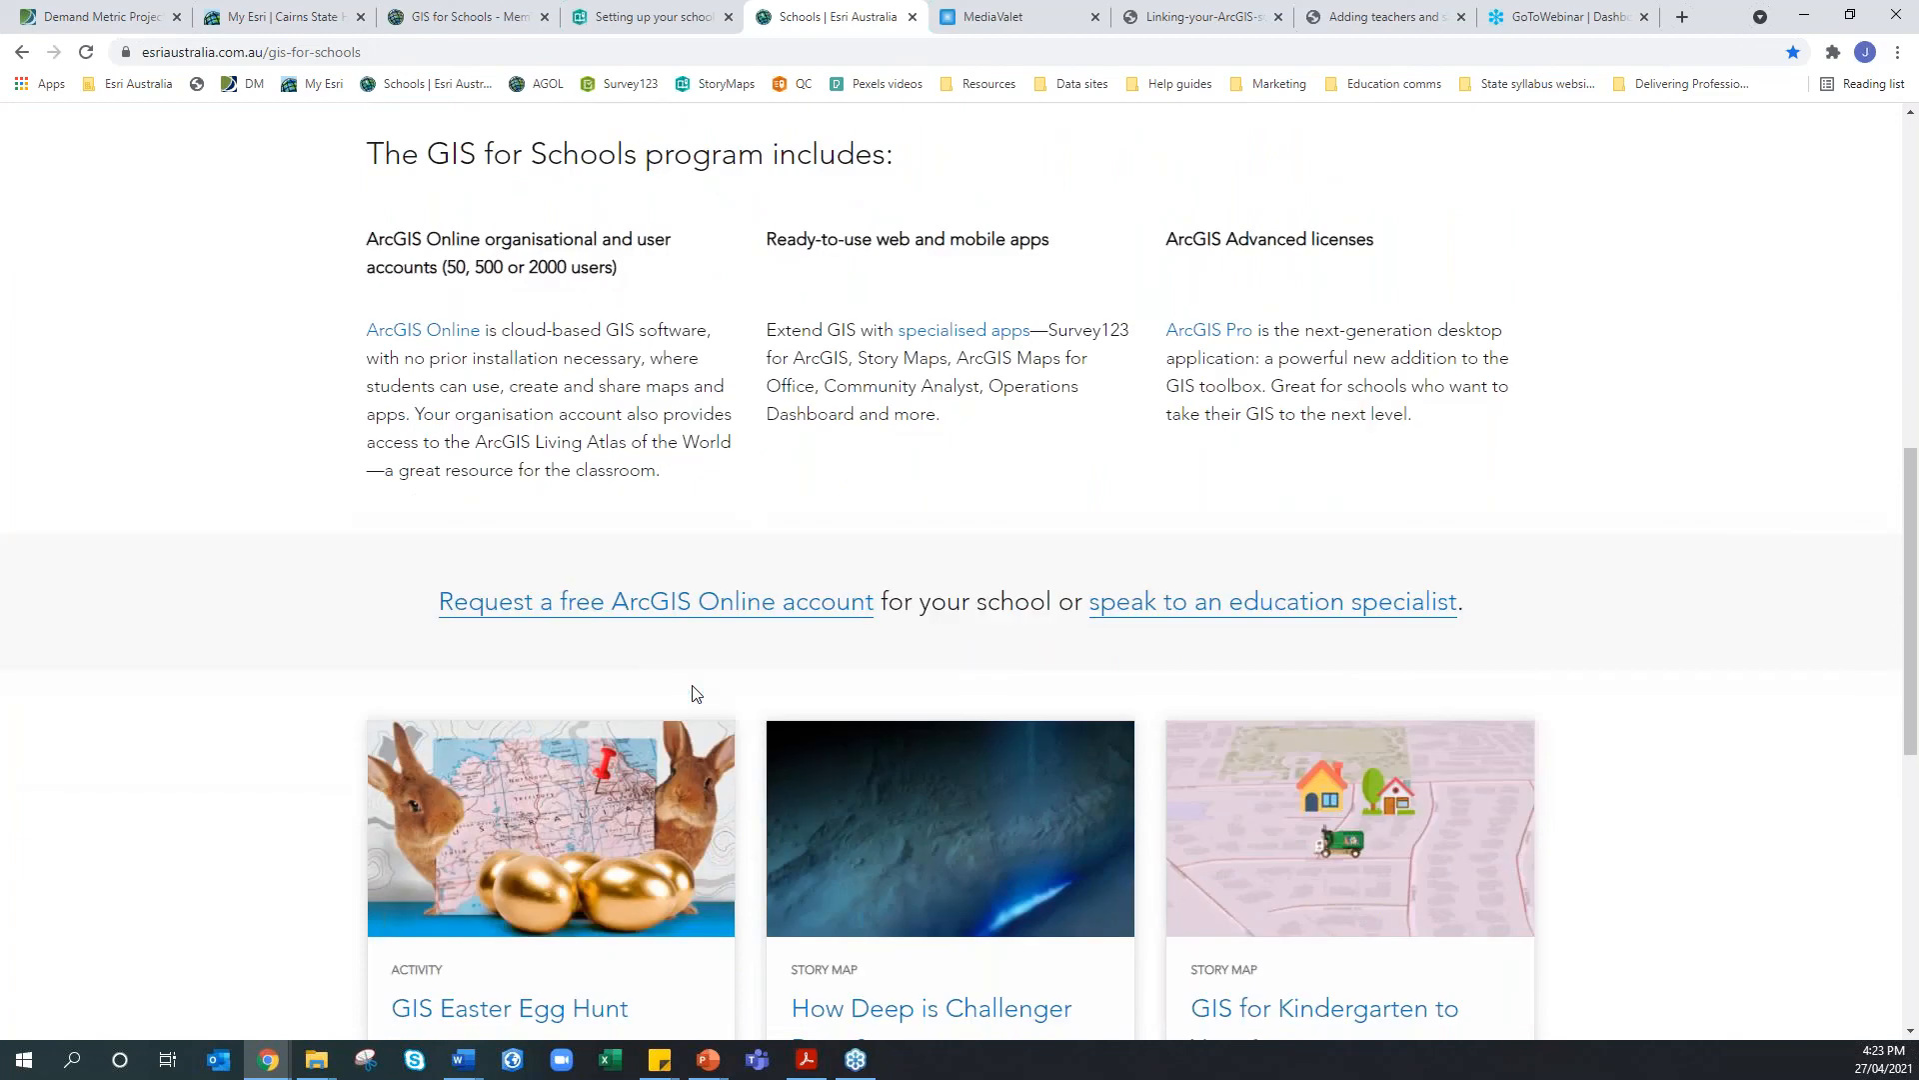
pyautogui.scroll(-4, 692, 686)
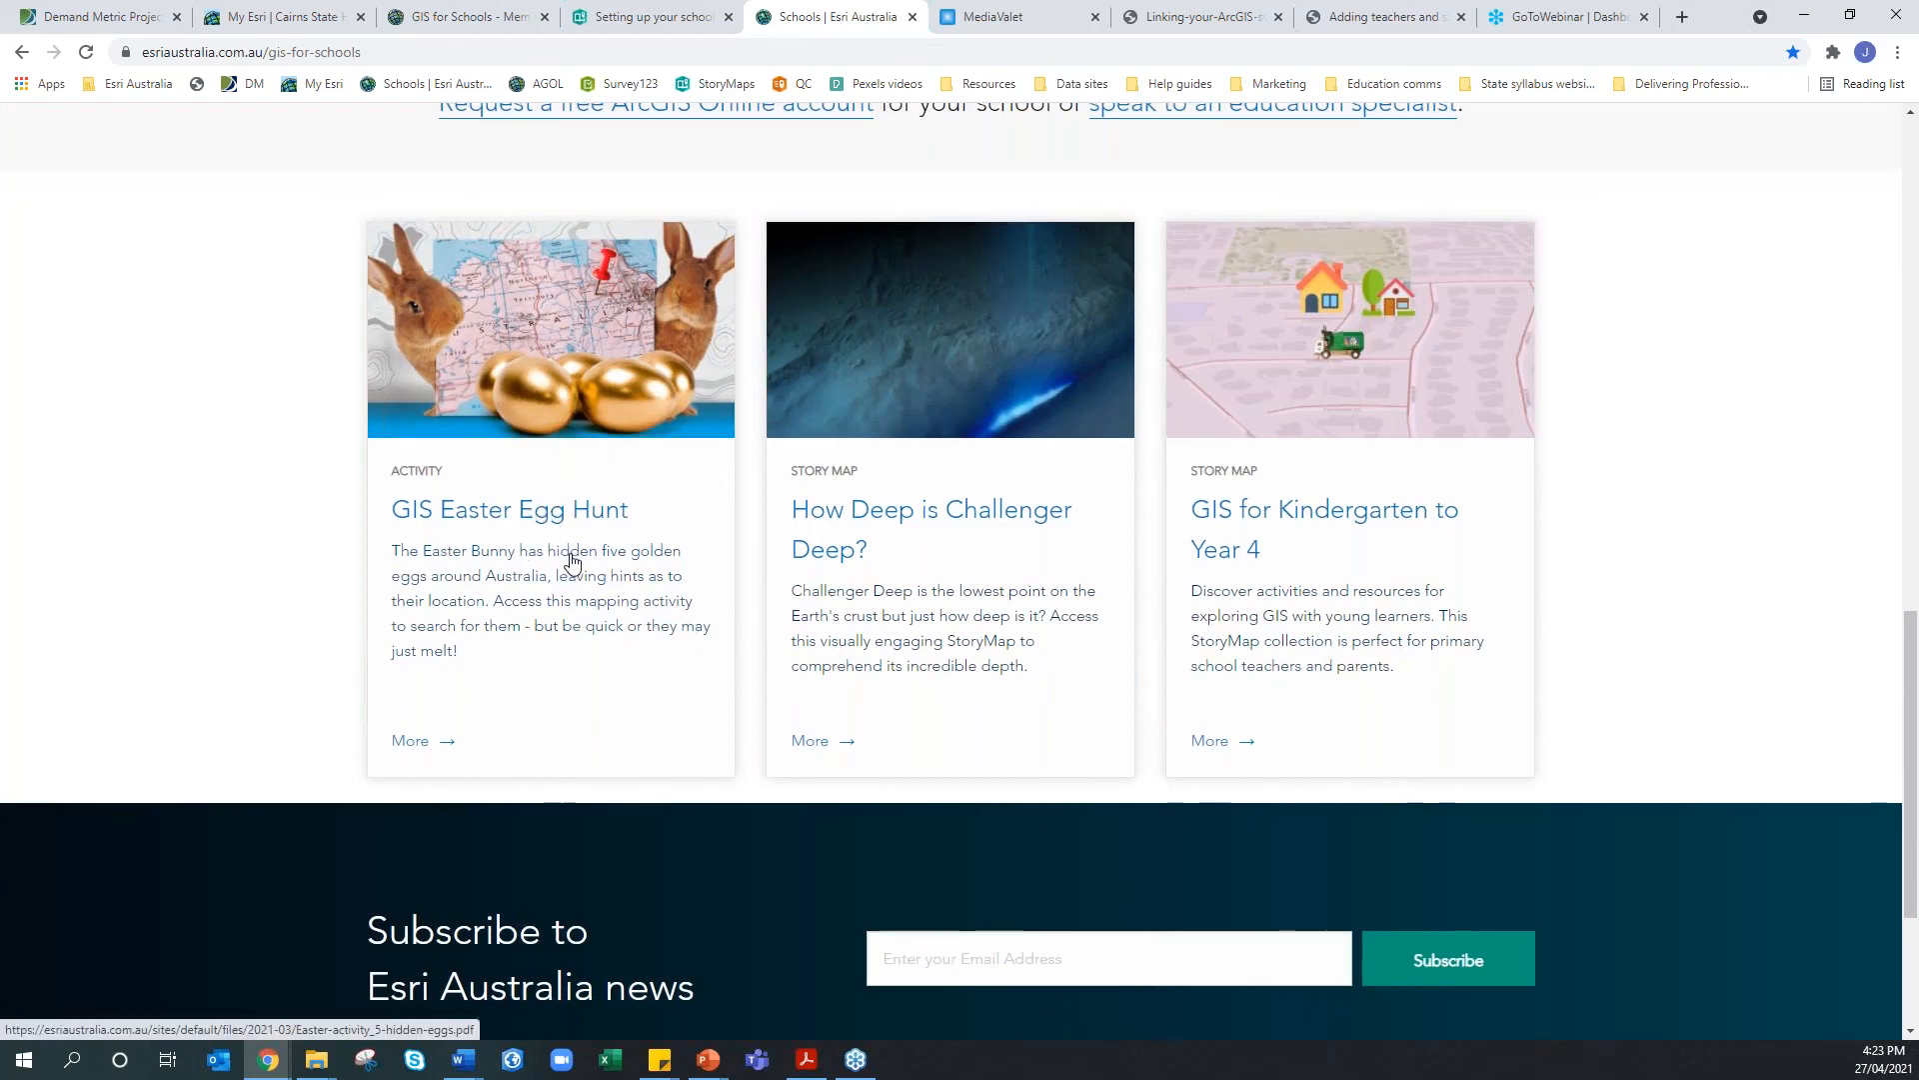
pyautogui.scroll(2, 573, 563)
pyautogui.scroll(9, 573, 563)
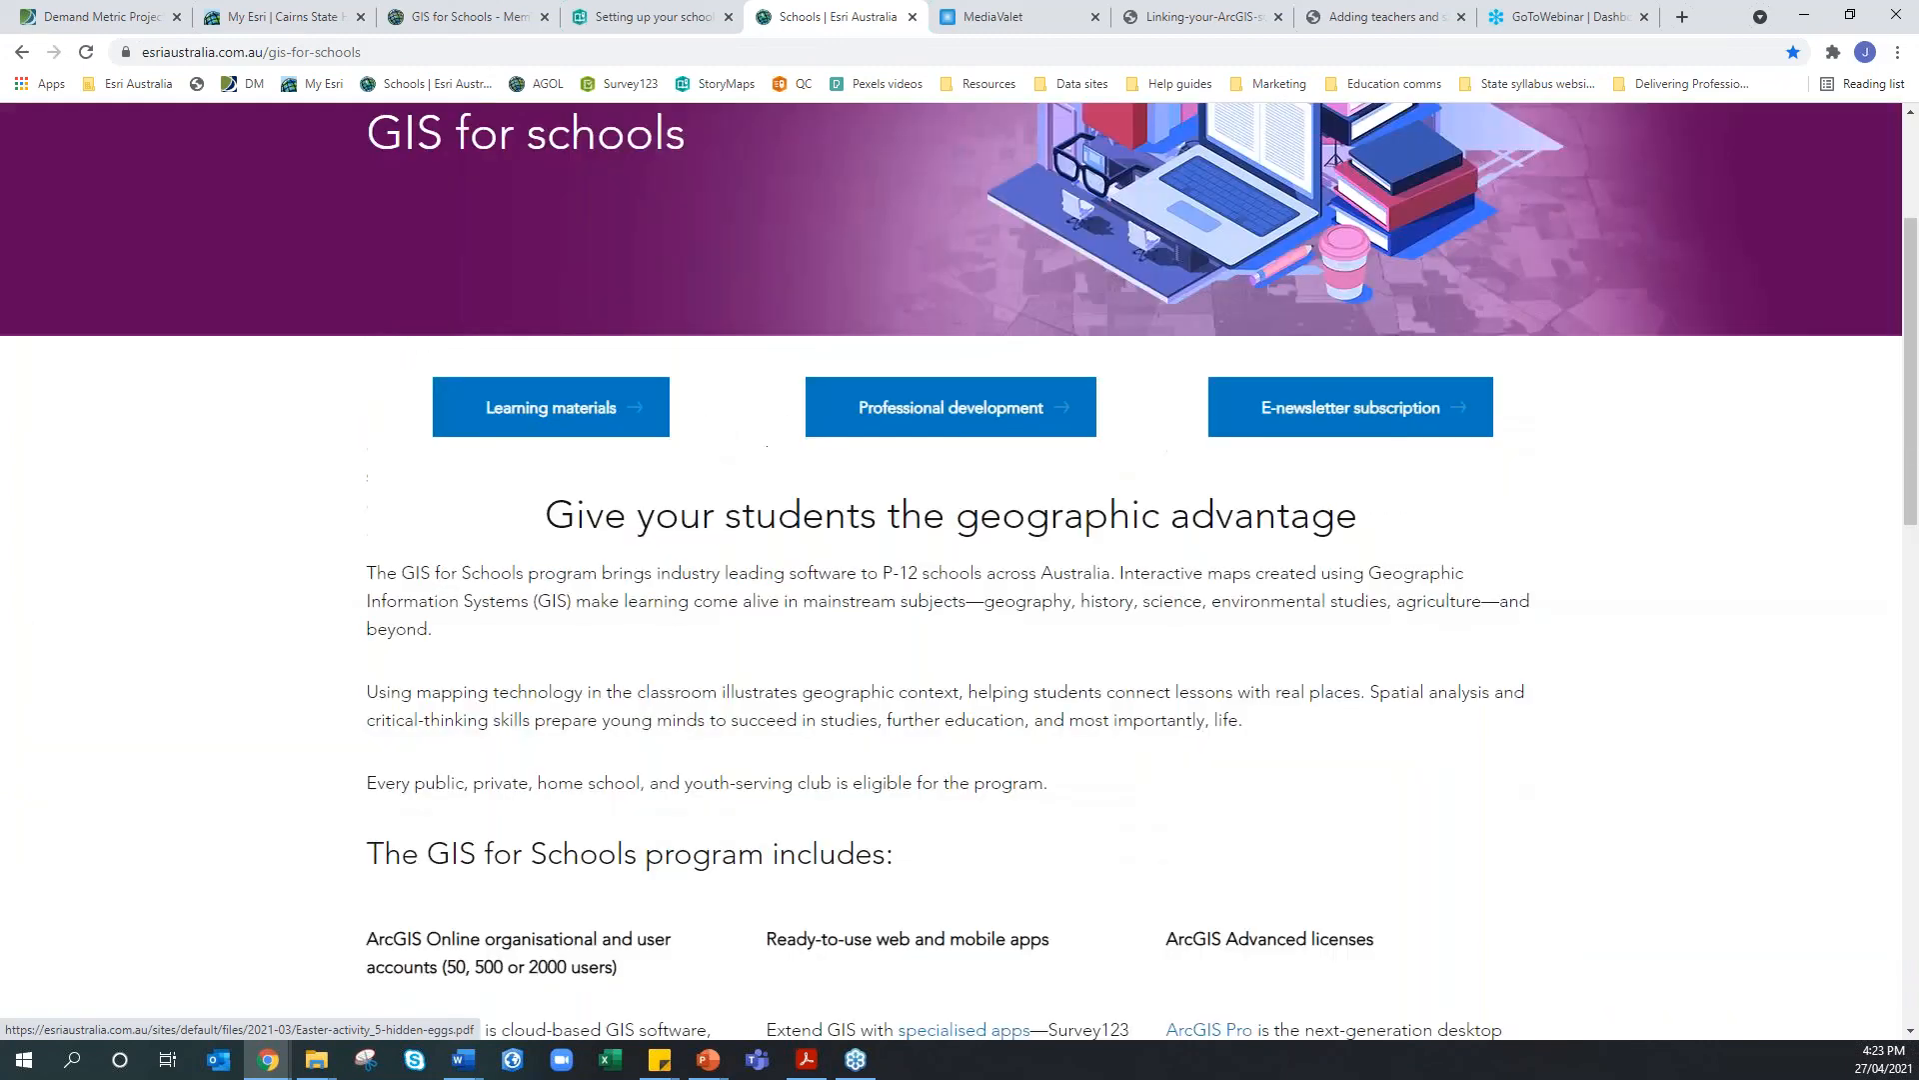
pyautogui.click(603, 420)
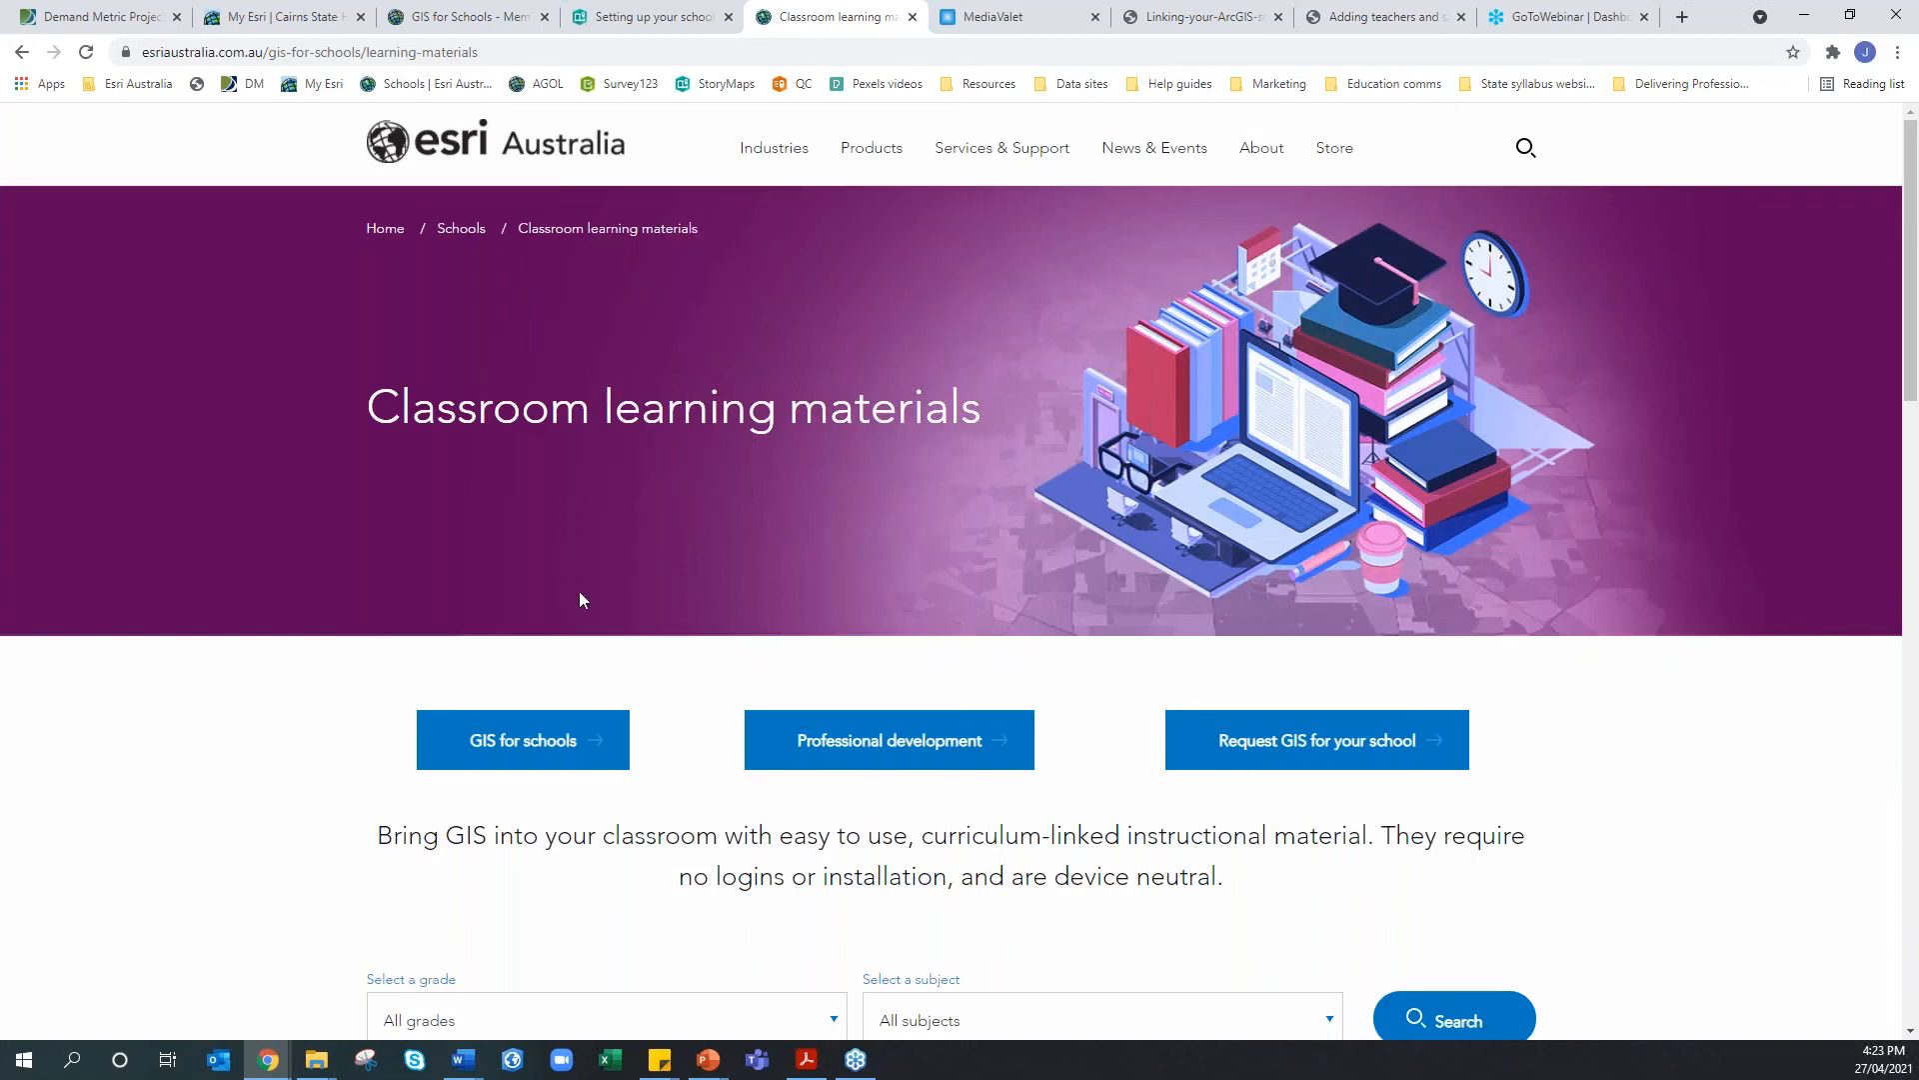
# Search learning materials filtered to grade 7 and Geography
pyautogui.scroll(-9, 574, 683)
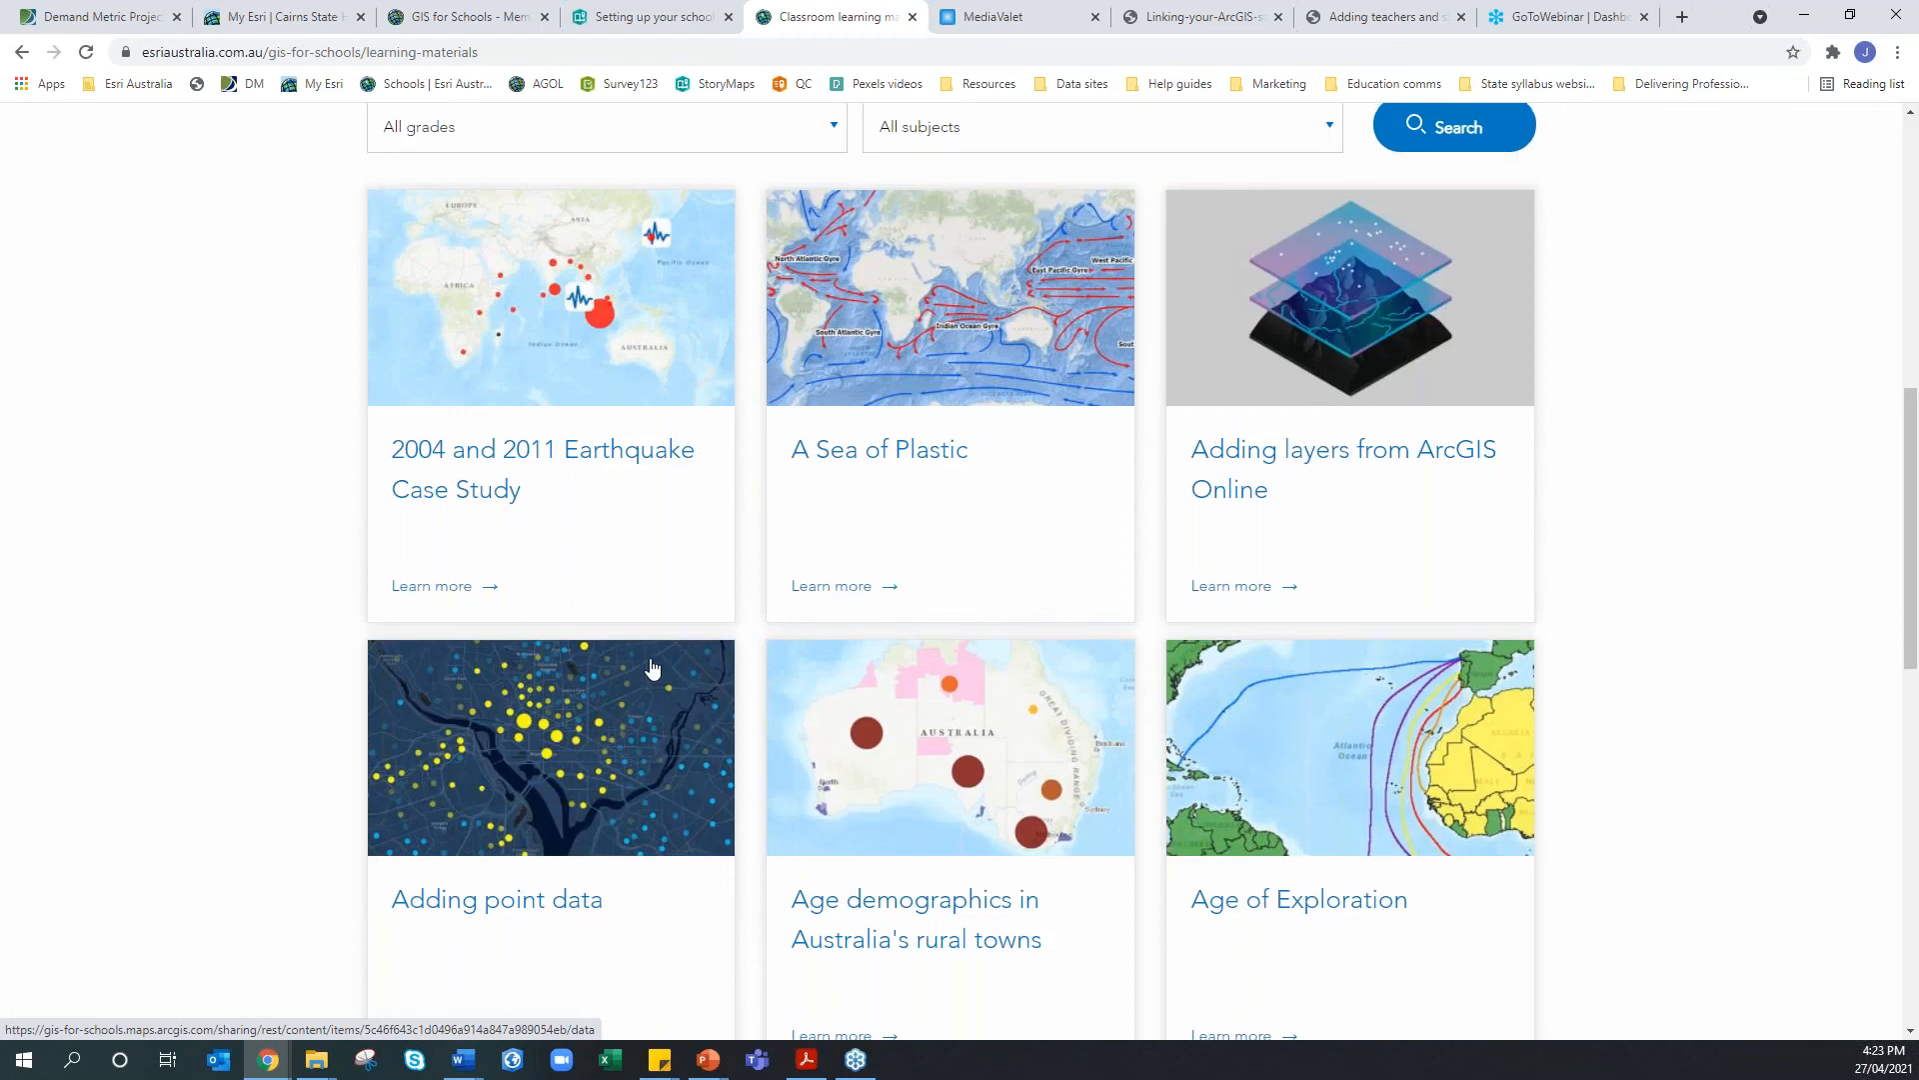
pyautogui.scroll(3, 647, 666)
pyautogui.click(650, 420)
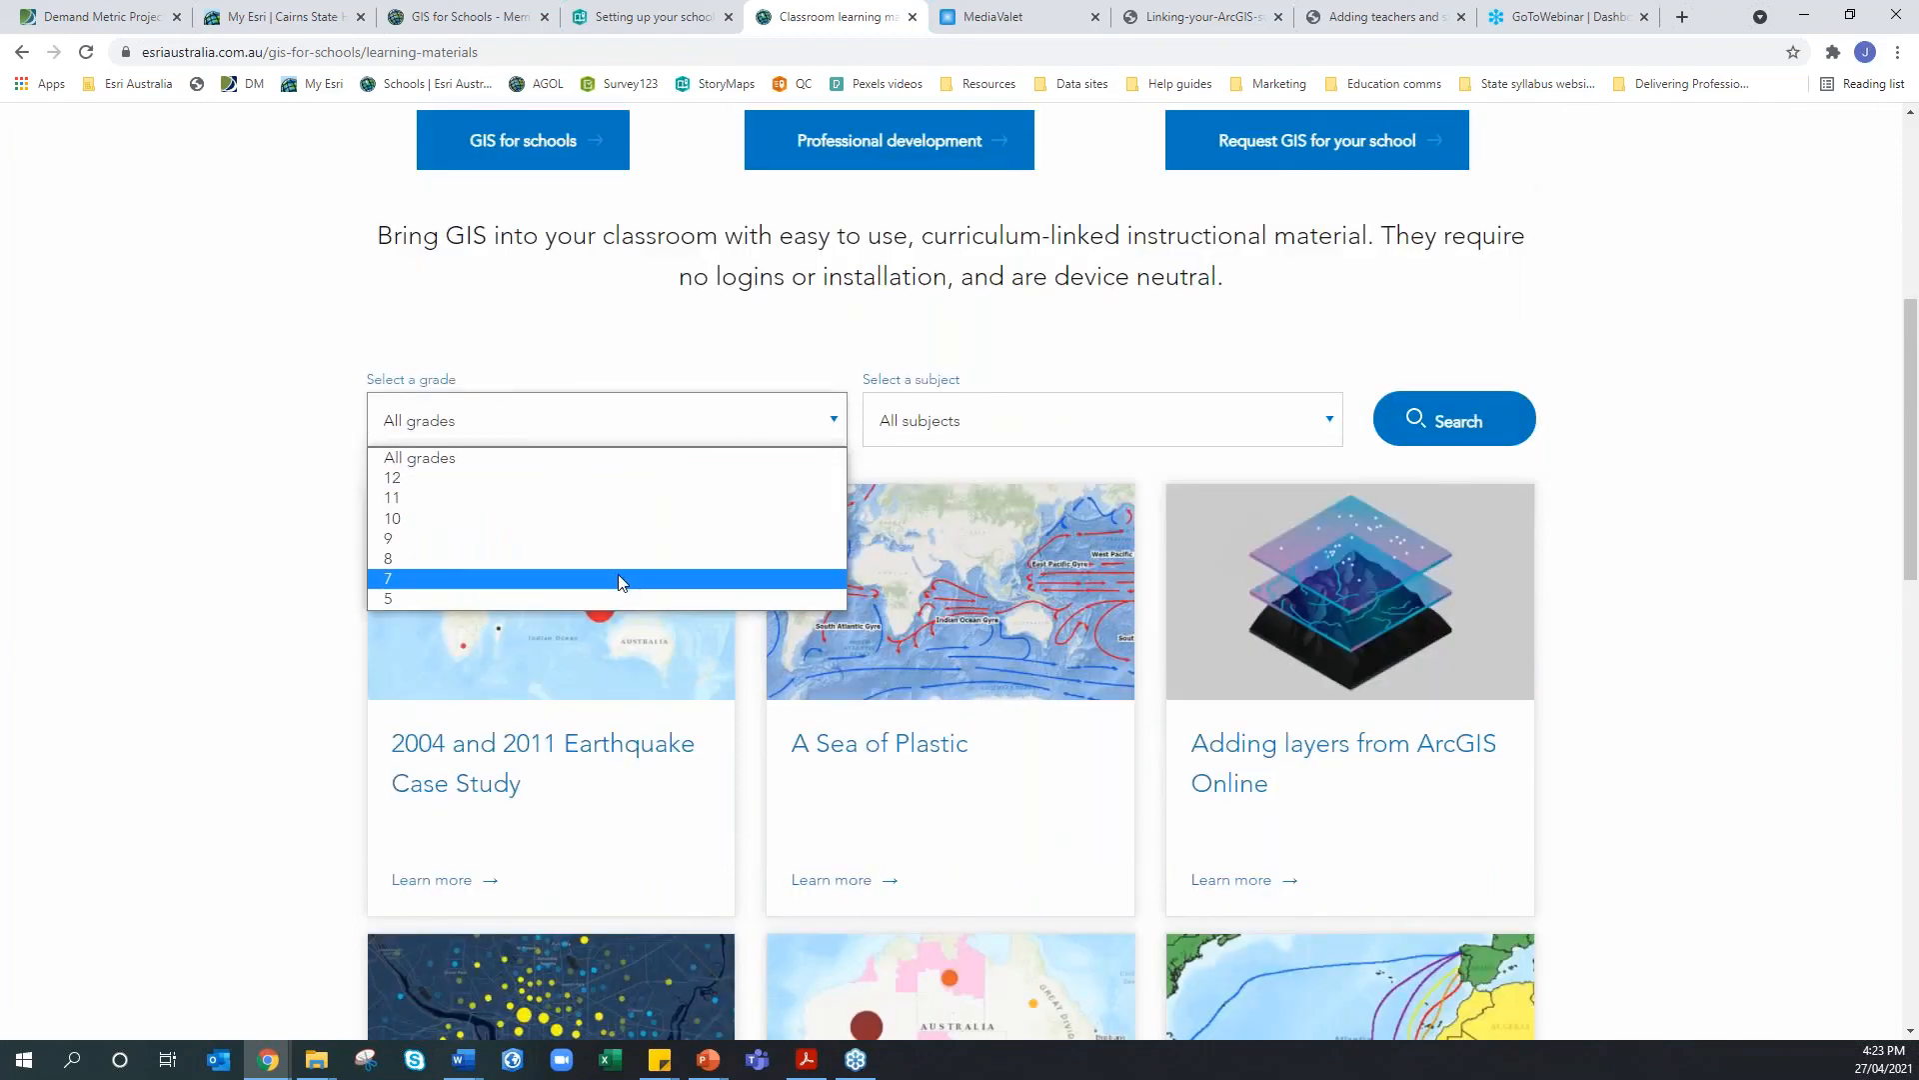
pyautogui.click(617, 578)
pyautogui.click(932, 431)
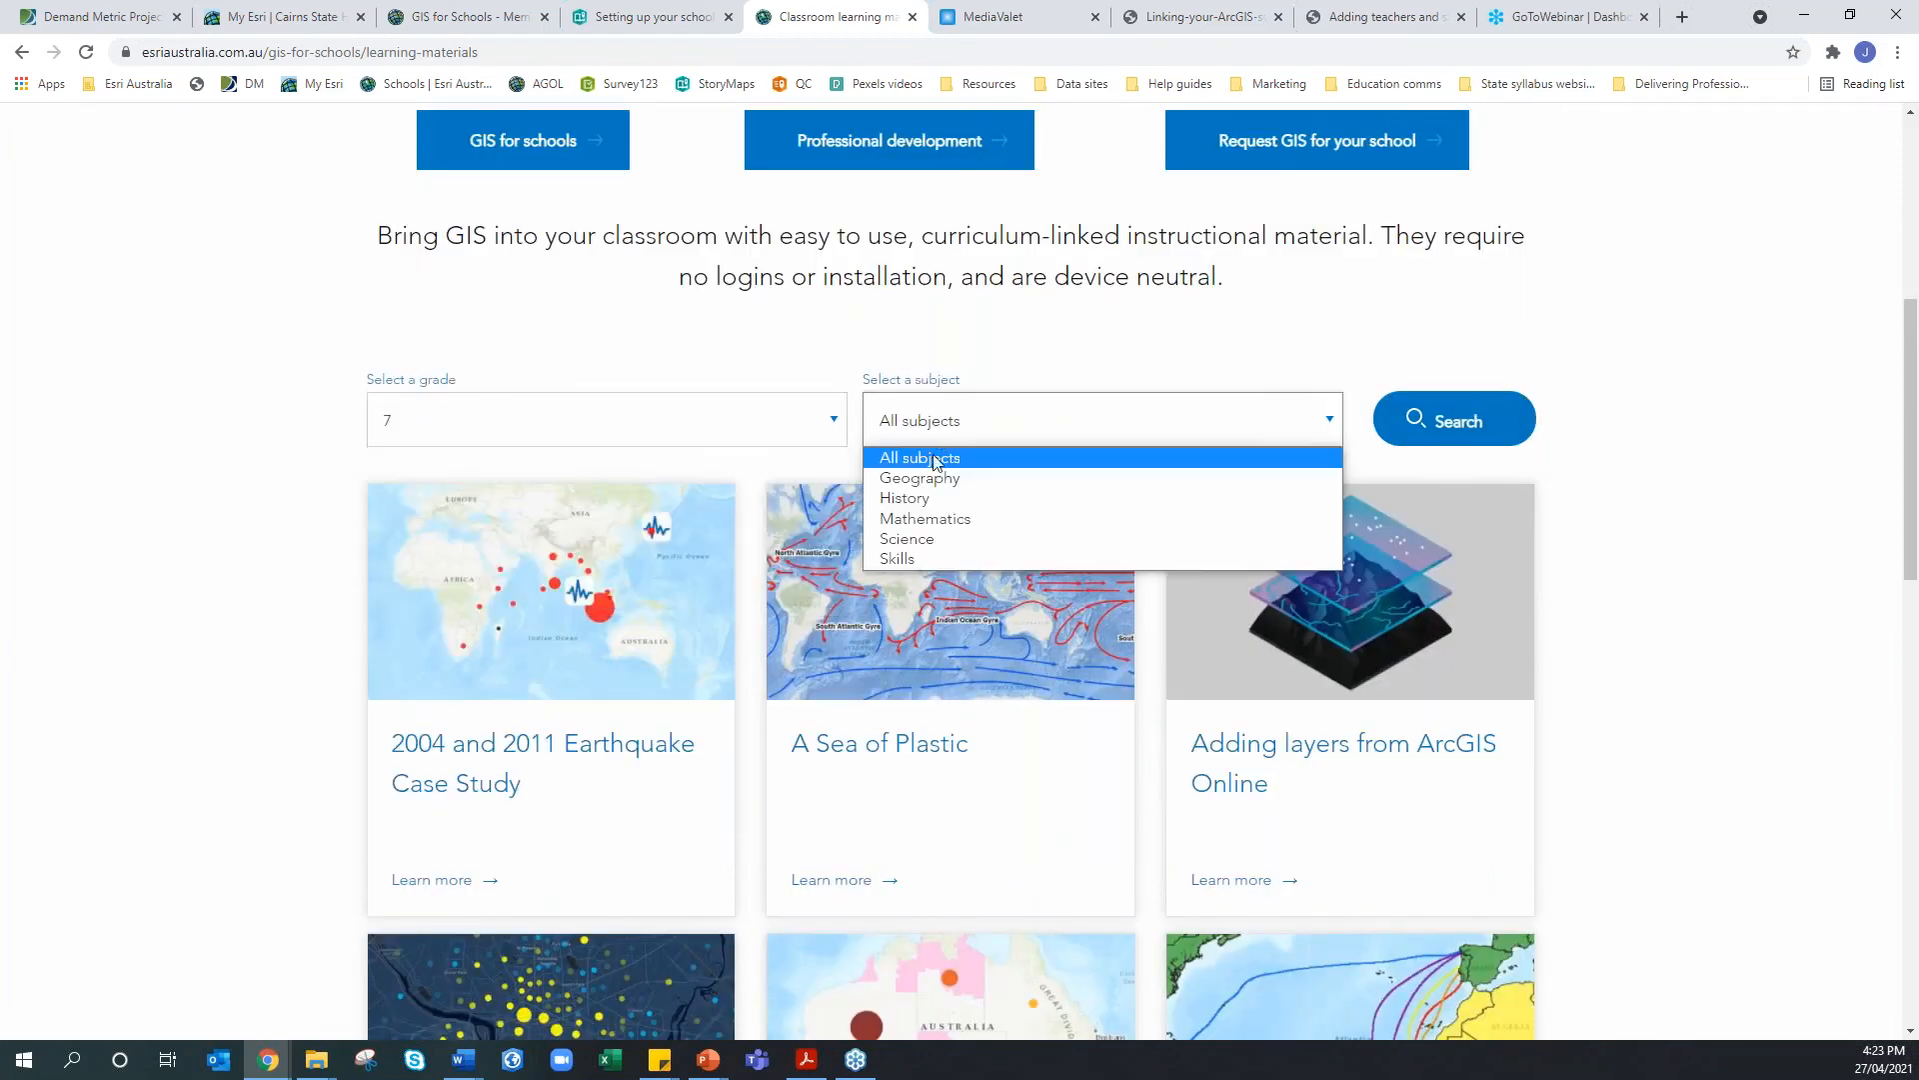
pyautogui.click(921, 479)
pyautogui.click(1402, 425)
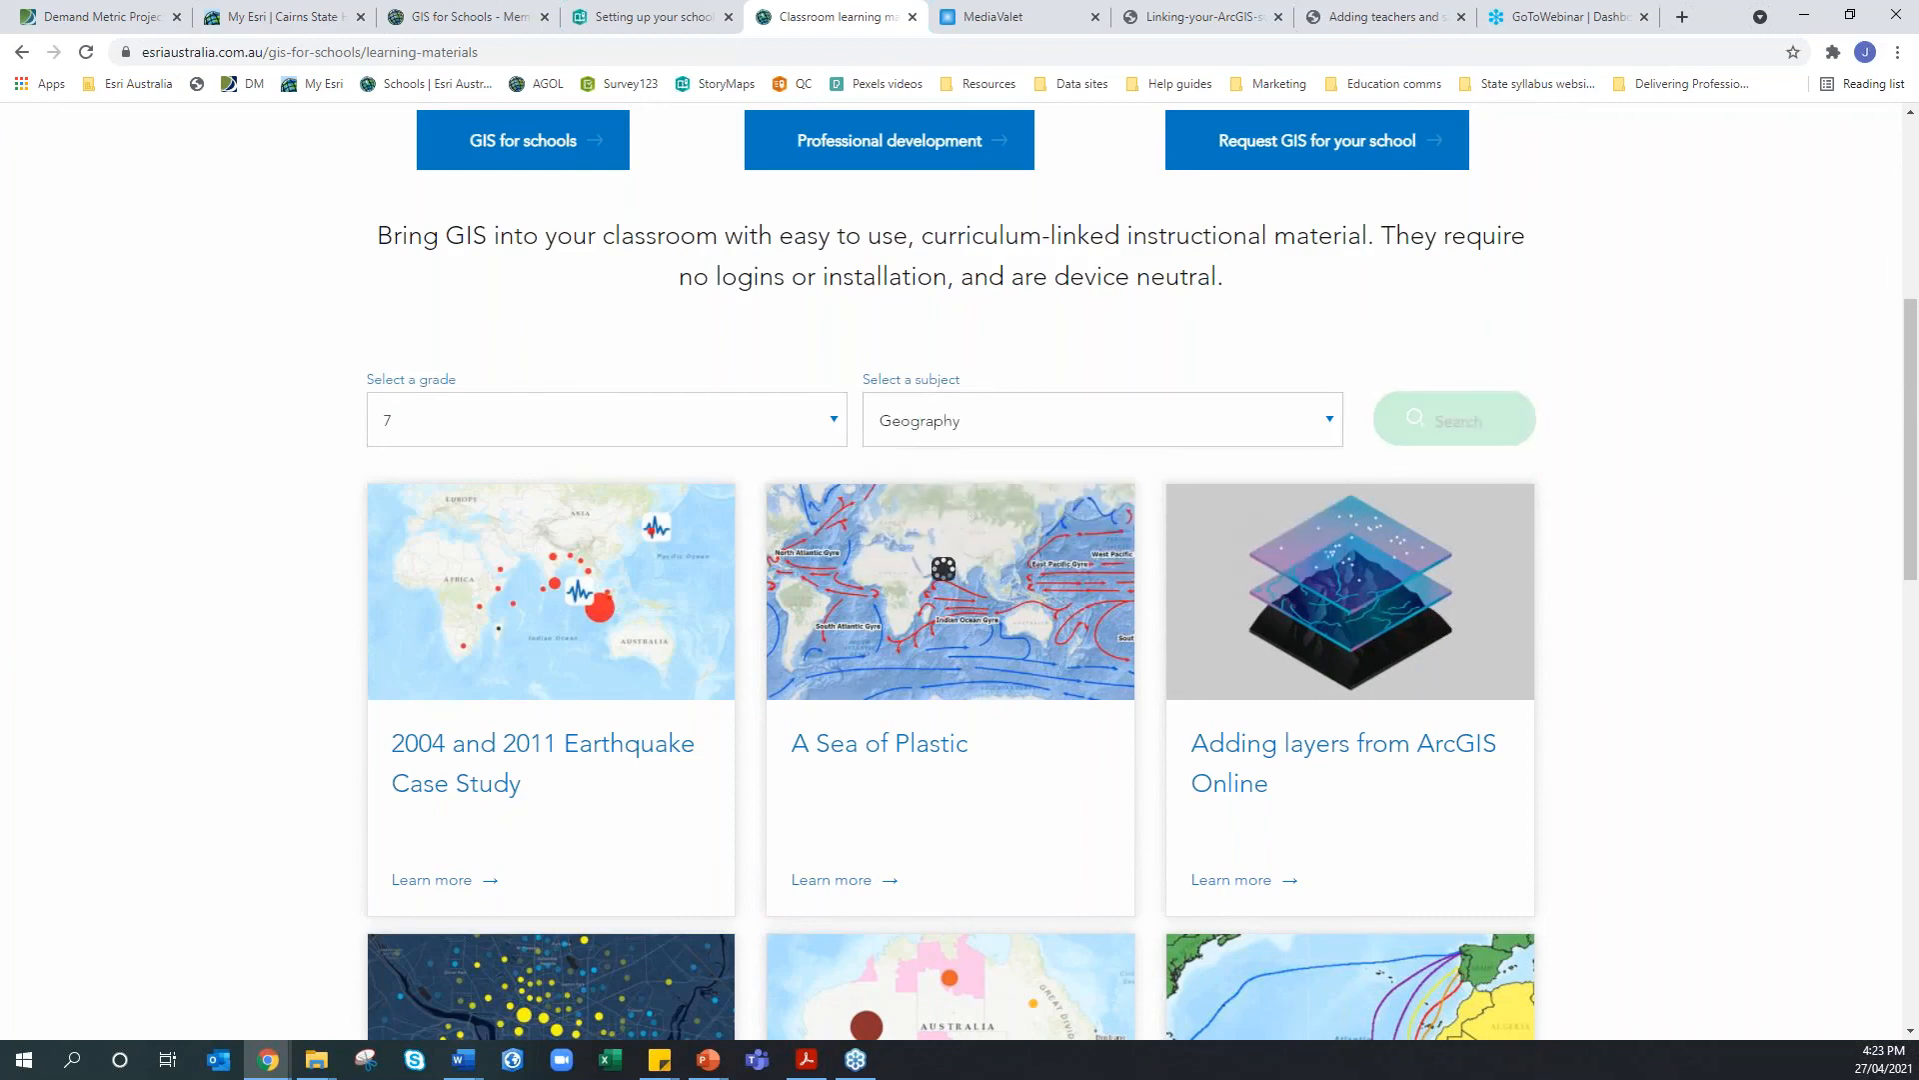
# Browse the grade 7 results, then search again with the grade changed to 8
pyautogui.scroll(-2, 1086, 640)
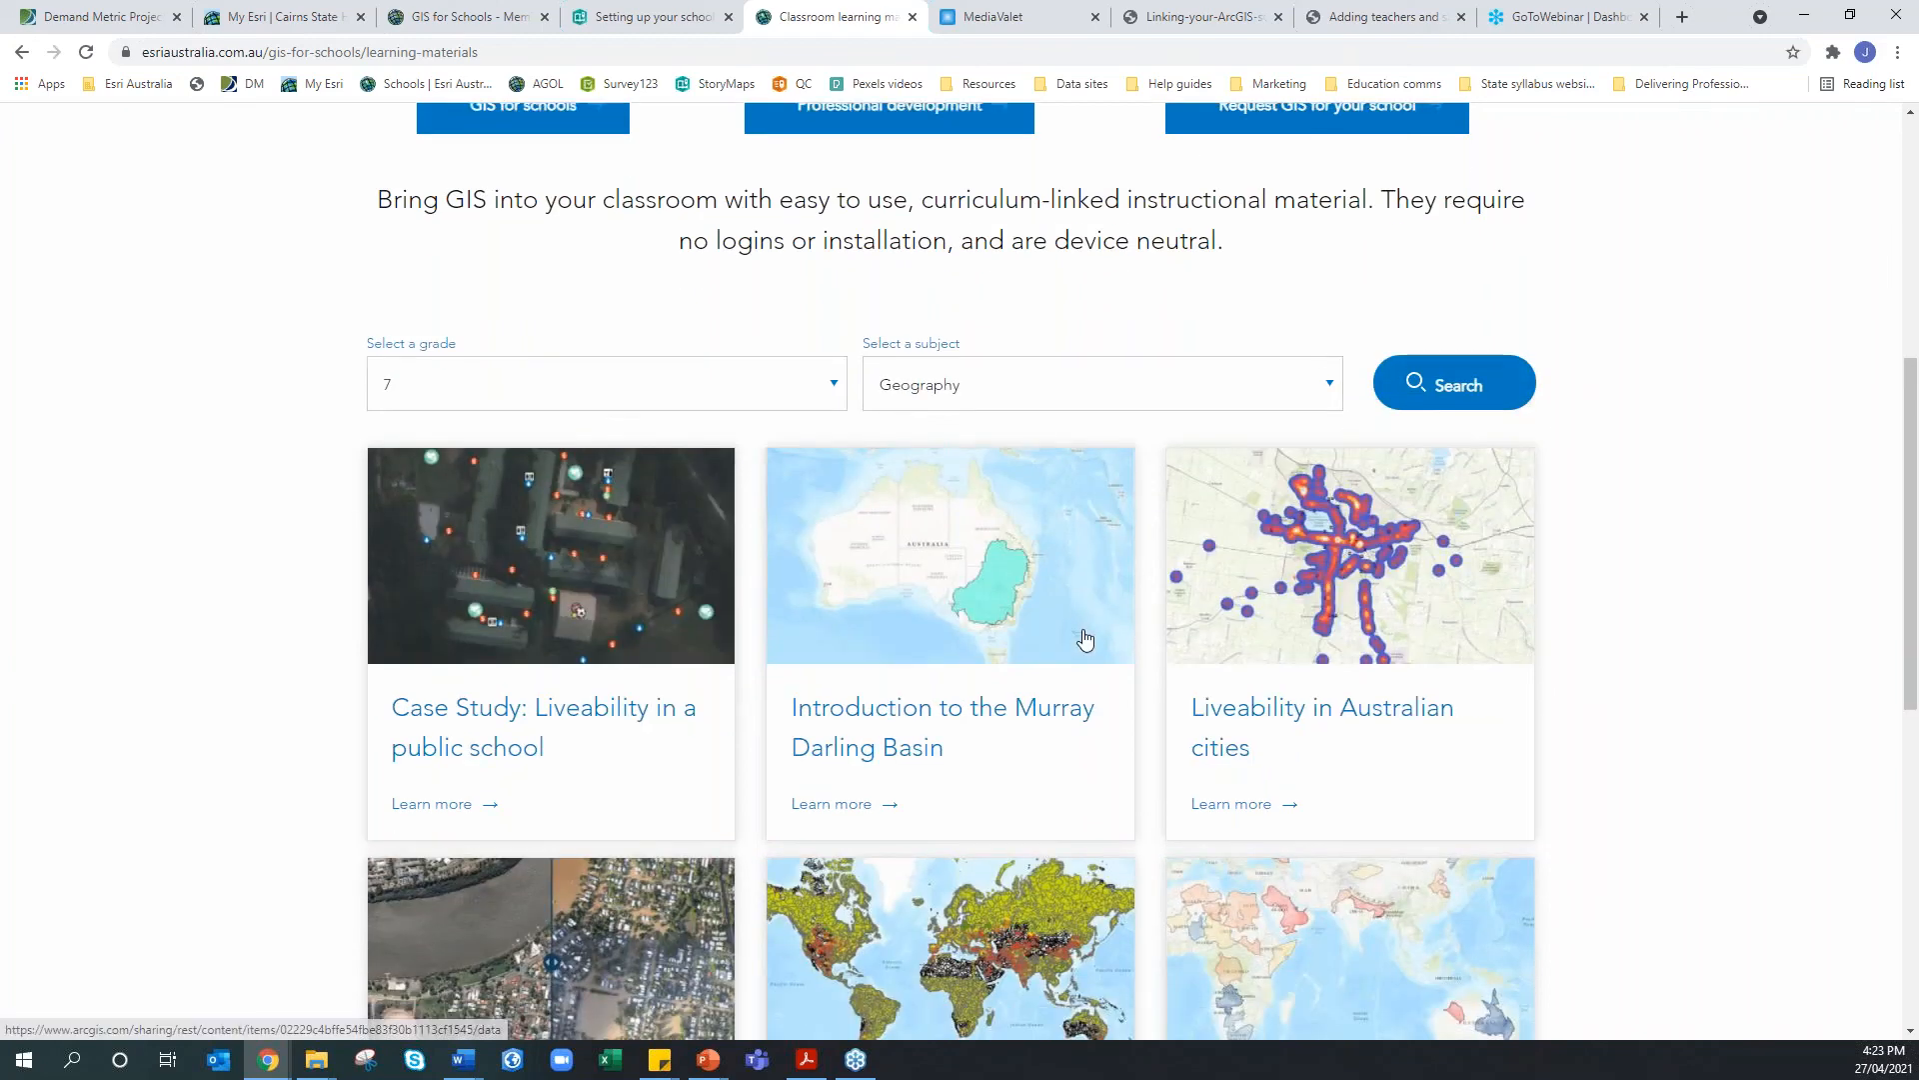
pyautogui.scroll(-1, 1086, 639)
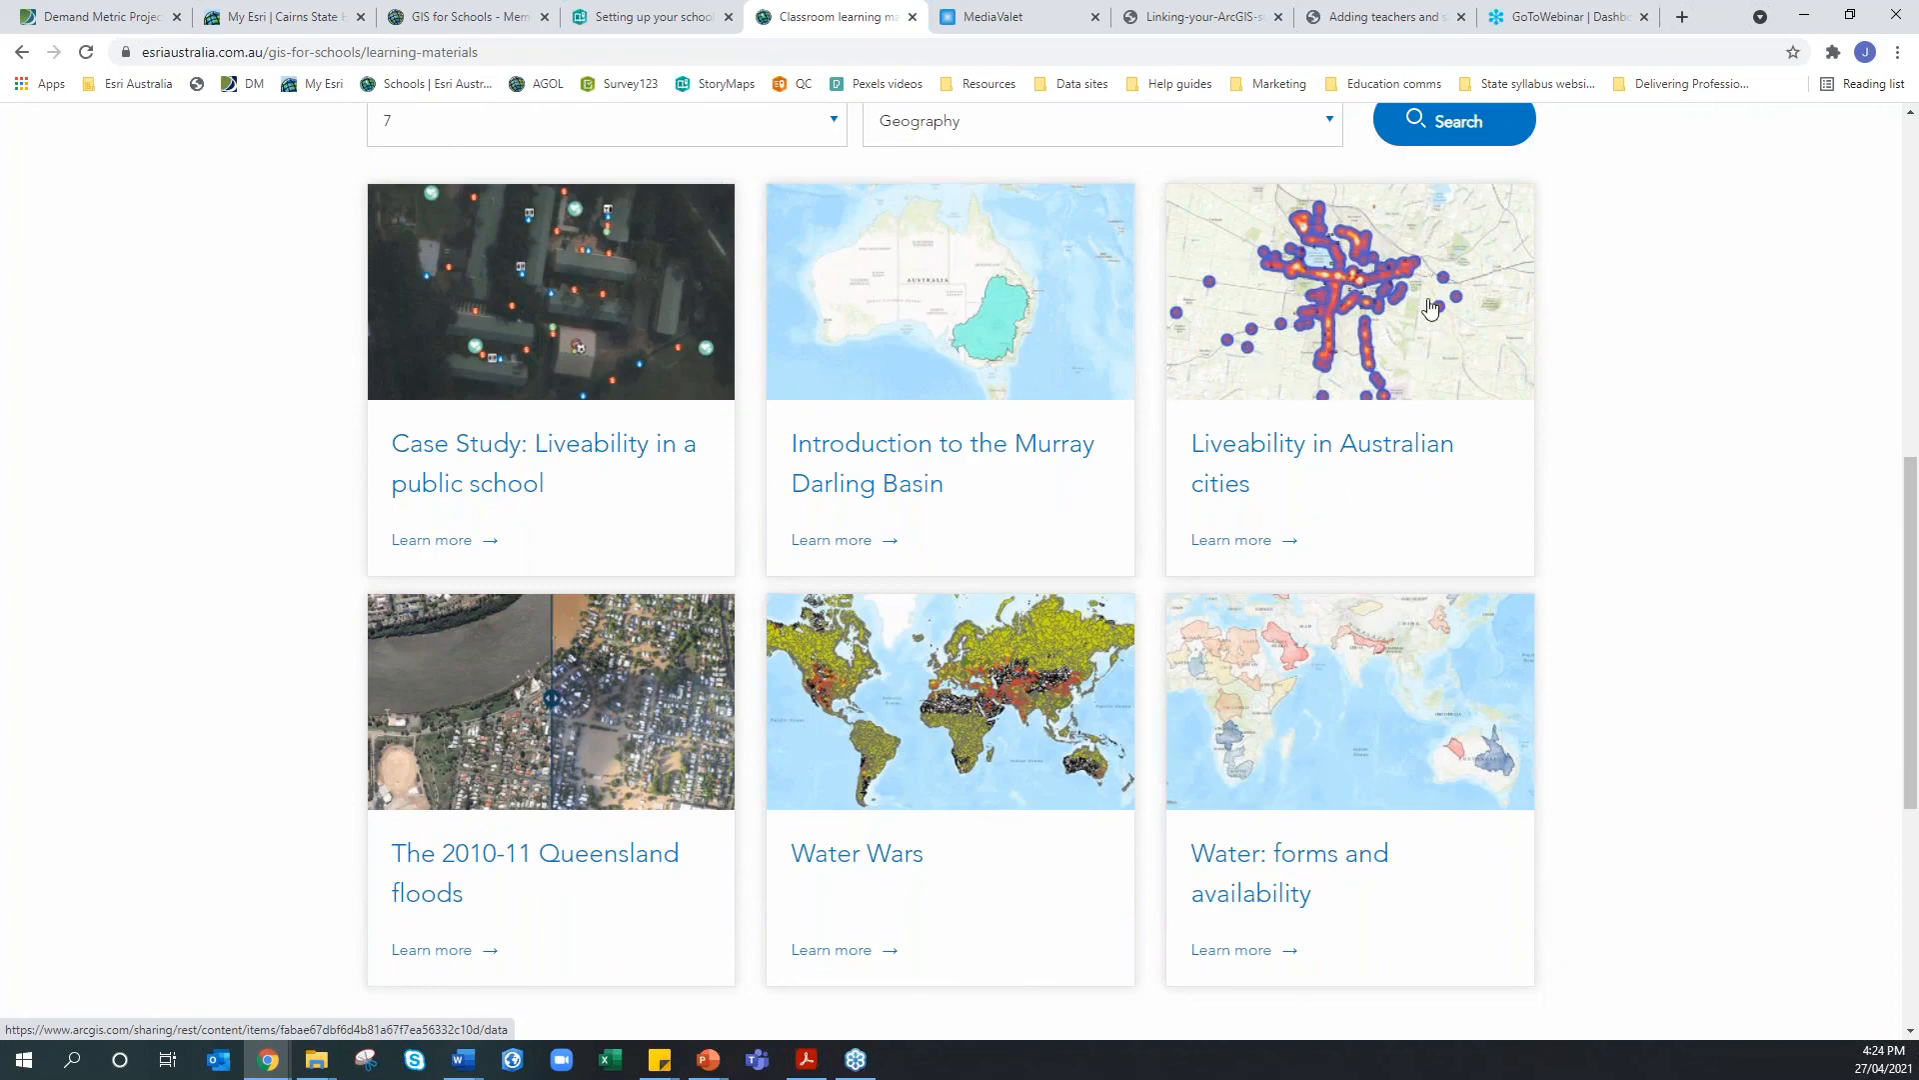
pyautogui.scroll(-1, 1425, 300)
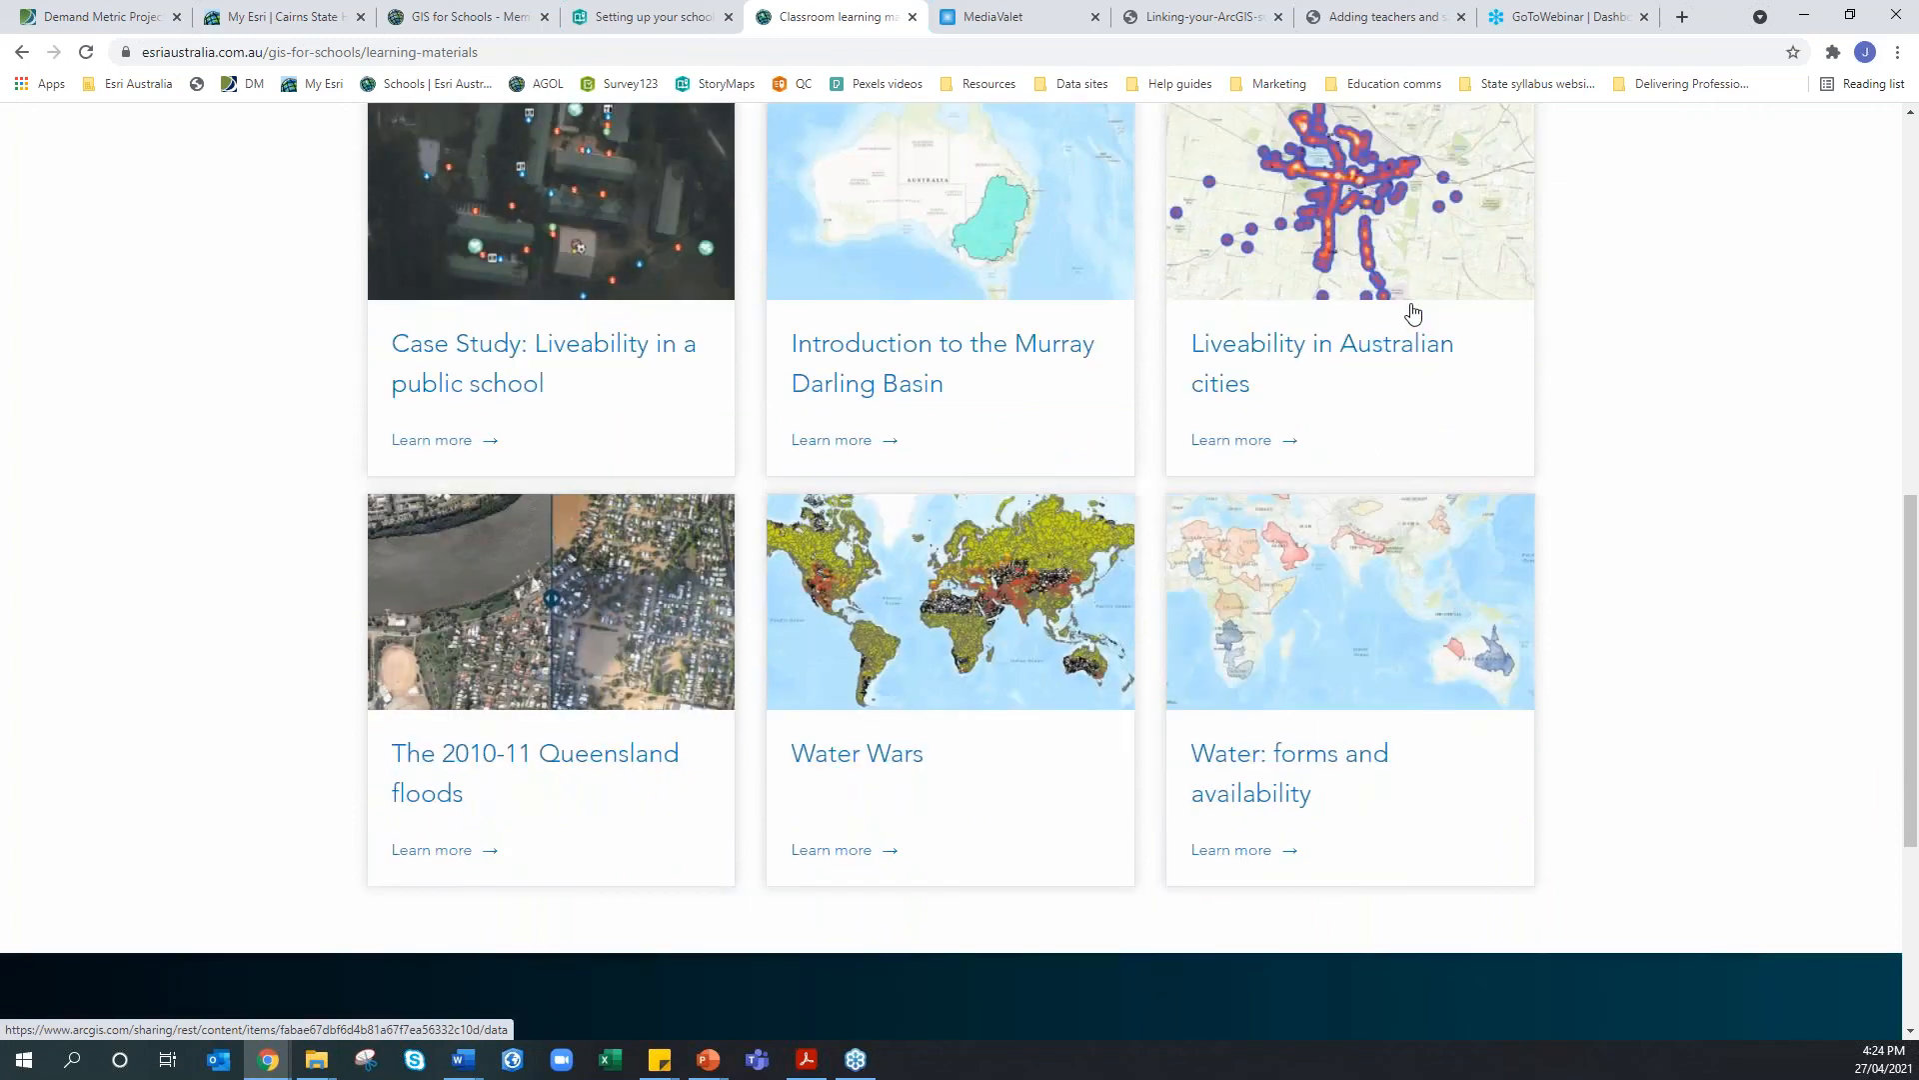
pyautogui.scroll(-1, 1409, 309)
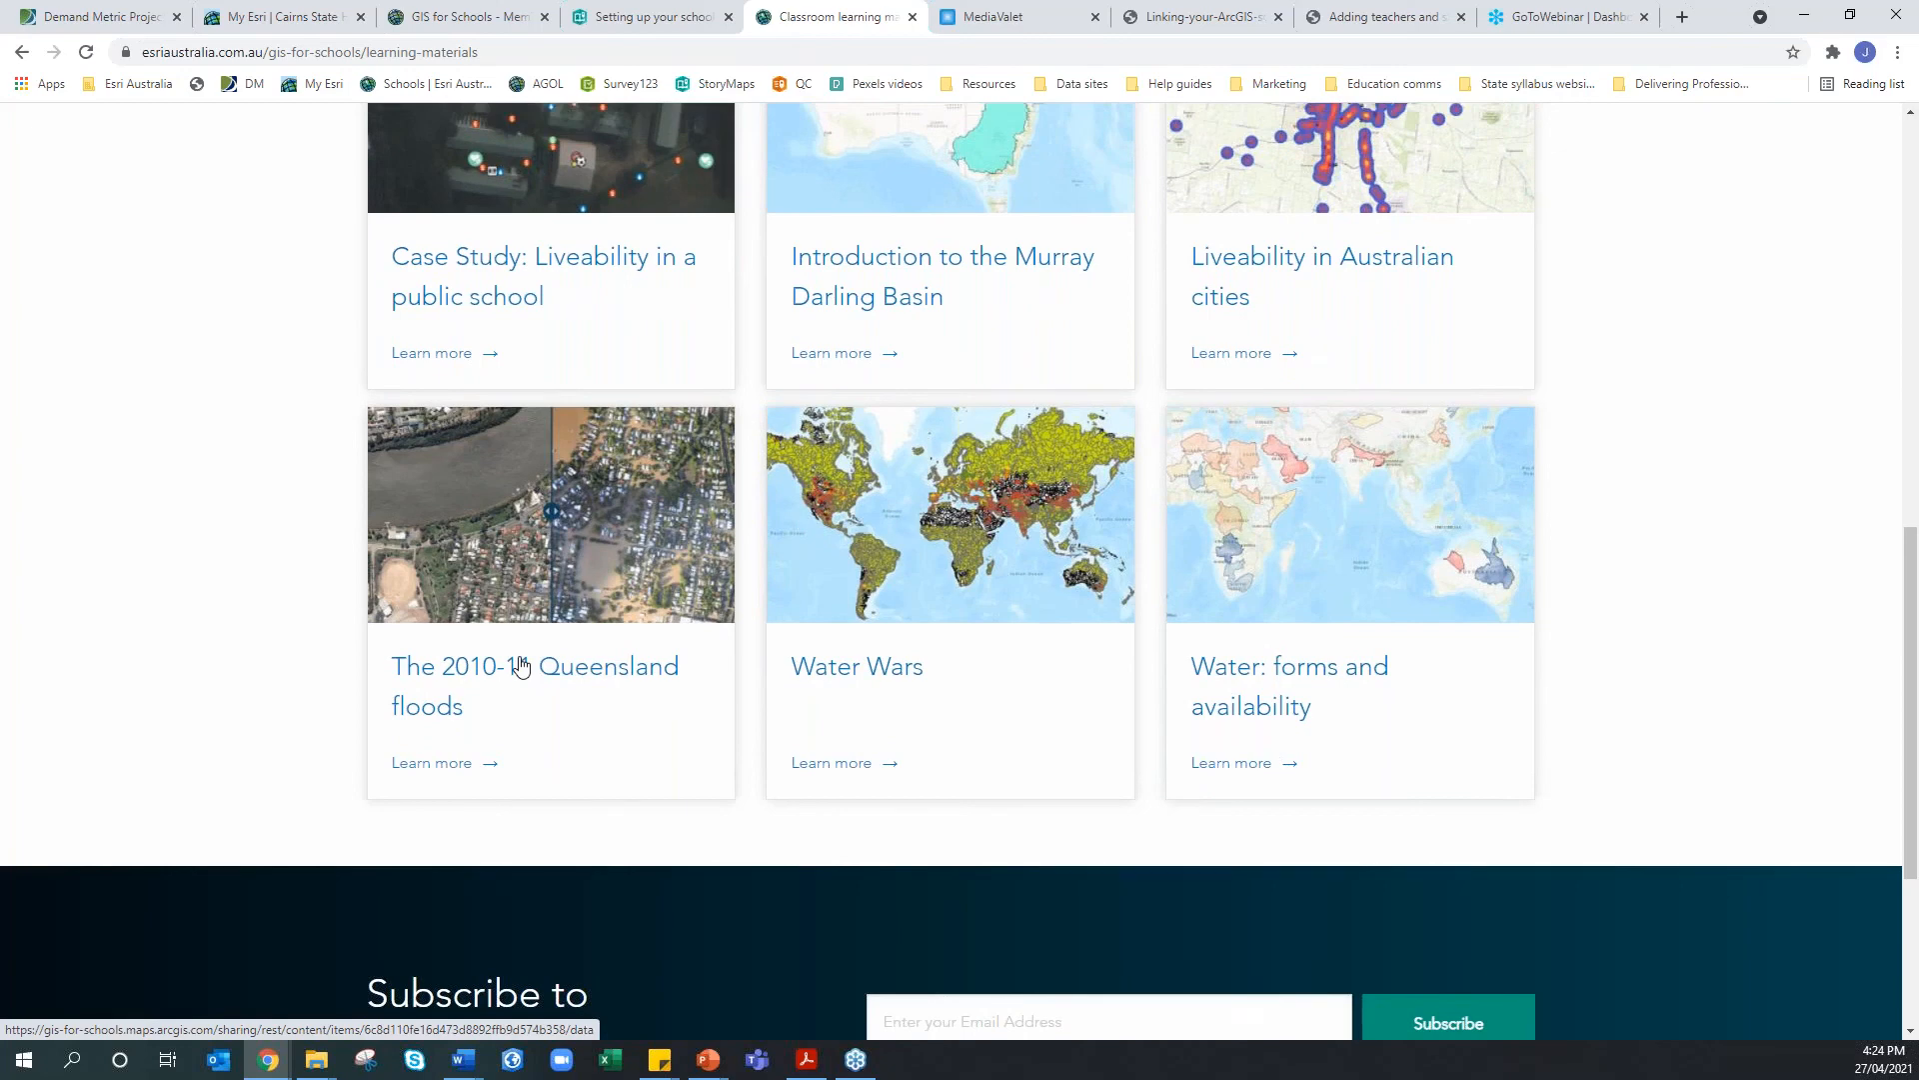
pyautogui.scroll(4, 520, 665)
pyautogui.scroll(2, 521, 667)
pyautogui.click(535, 524)
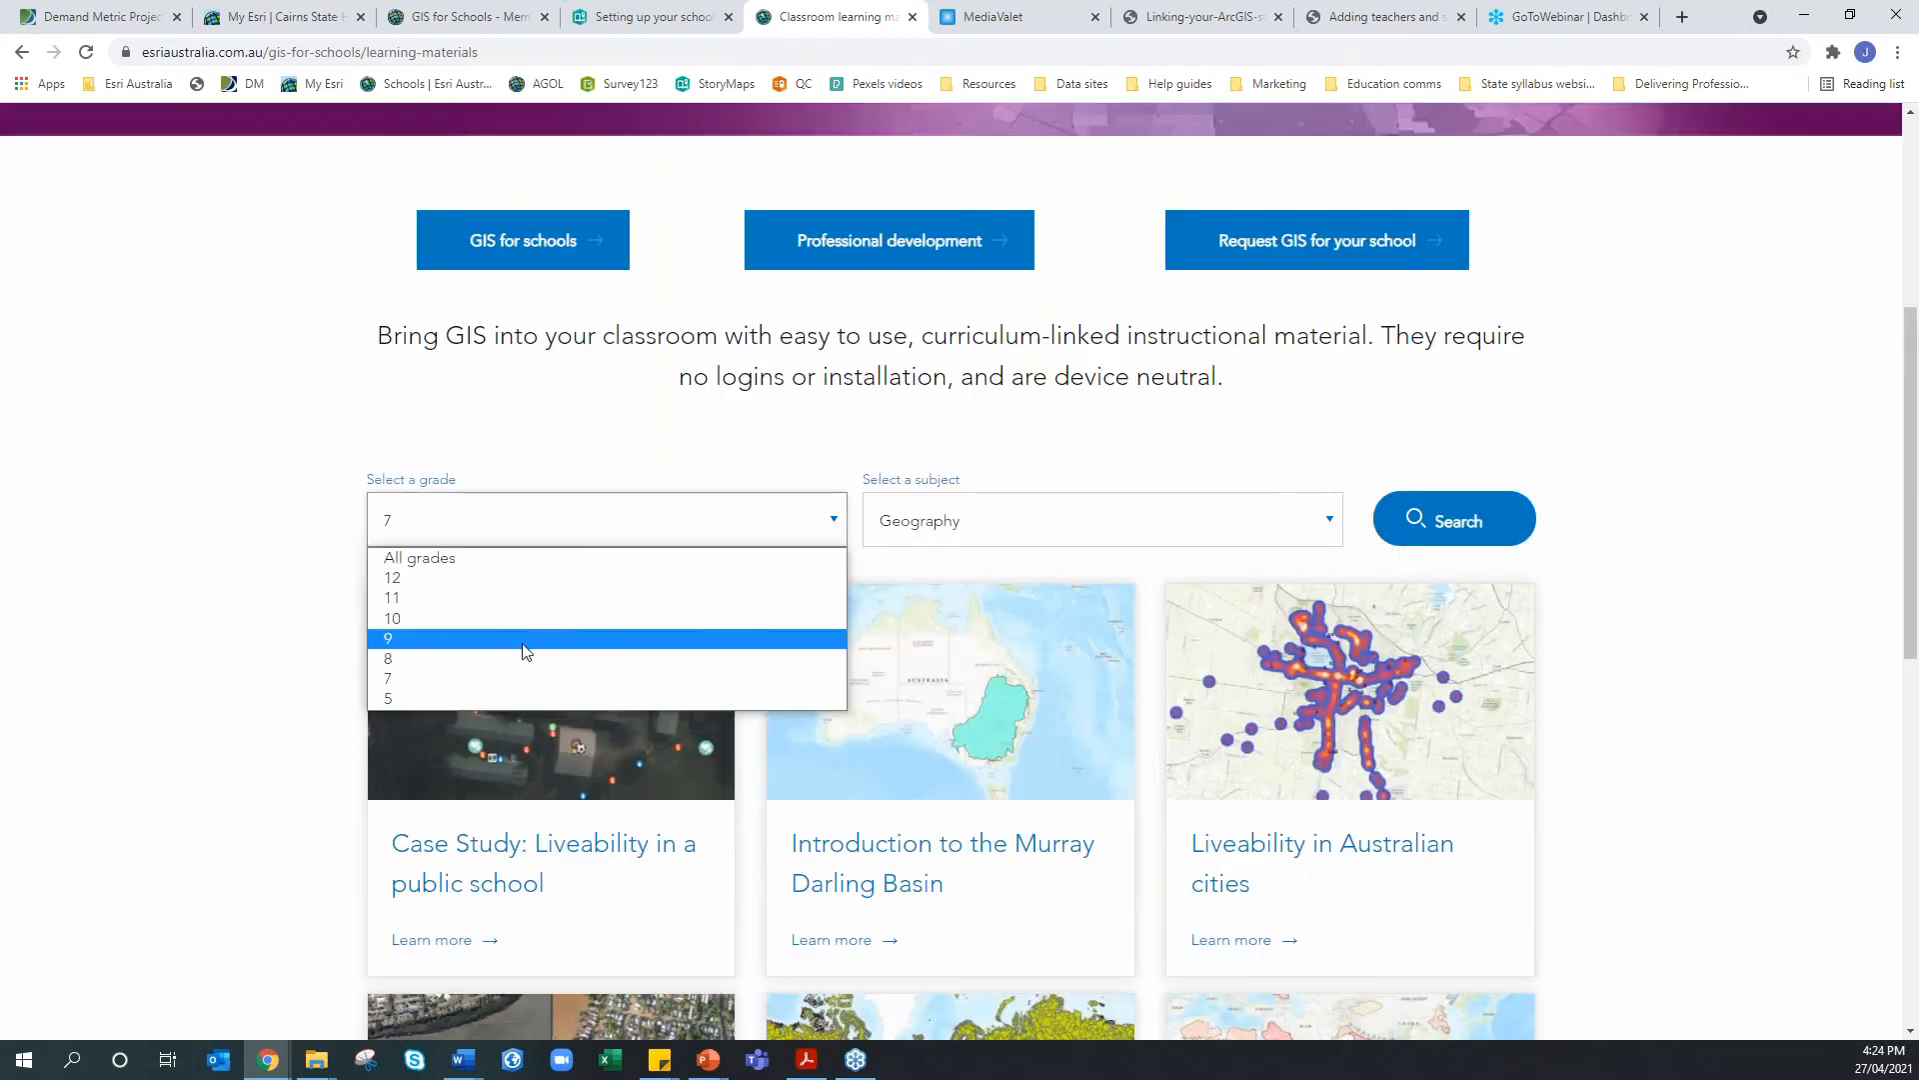
pyautogui.click(528, 659)
pyautogui.click(1517, 545)
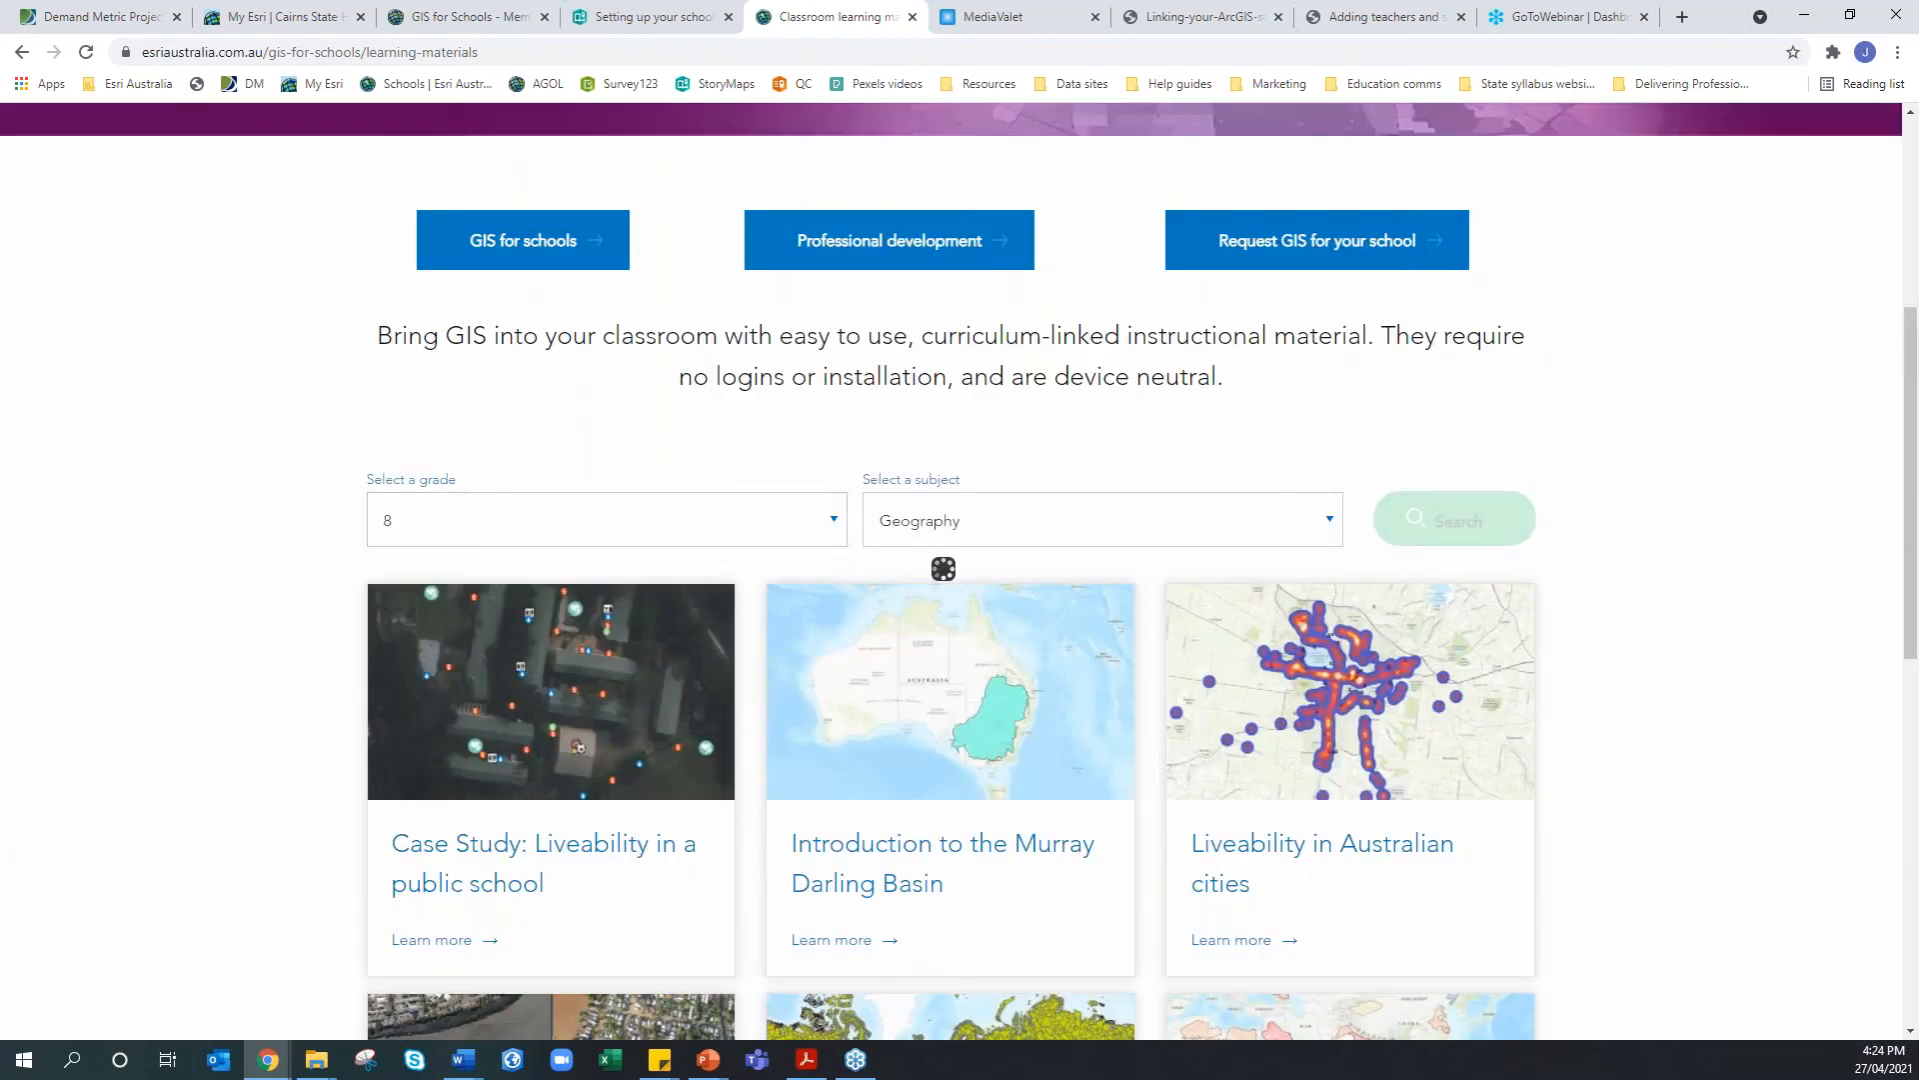
# Browse the grade 8 Geography results and open the Hotspots lesson in a new tab
pyautogui.scroll(-2, 1150, 690)
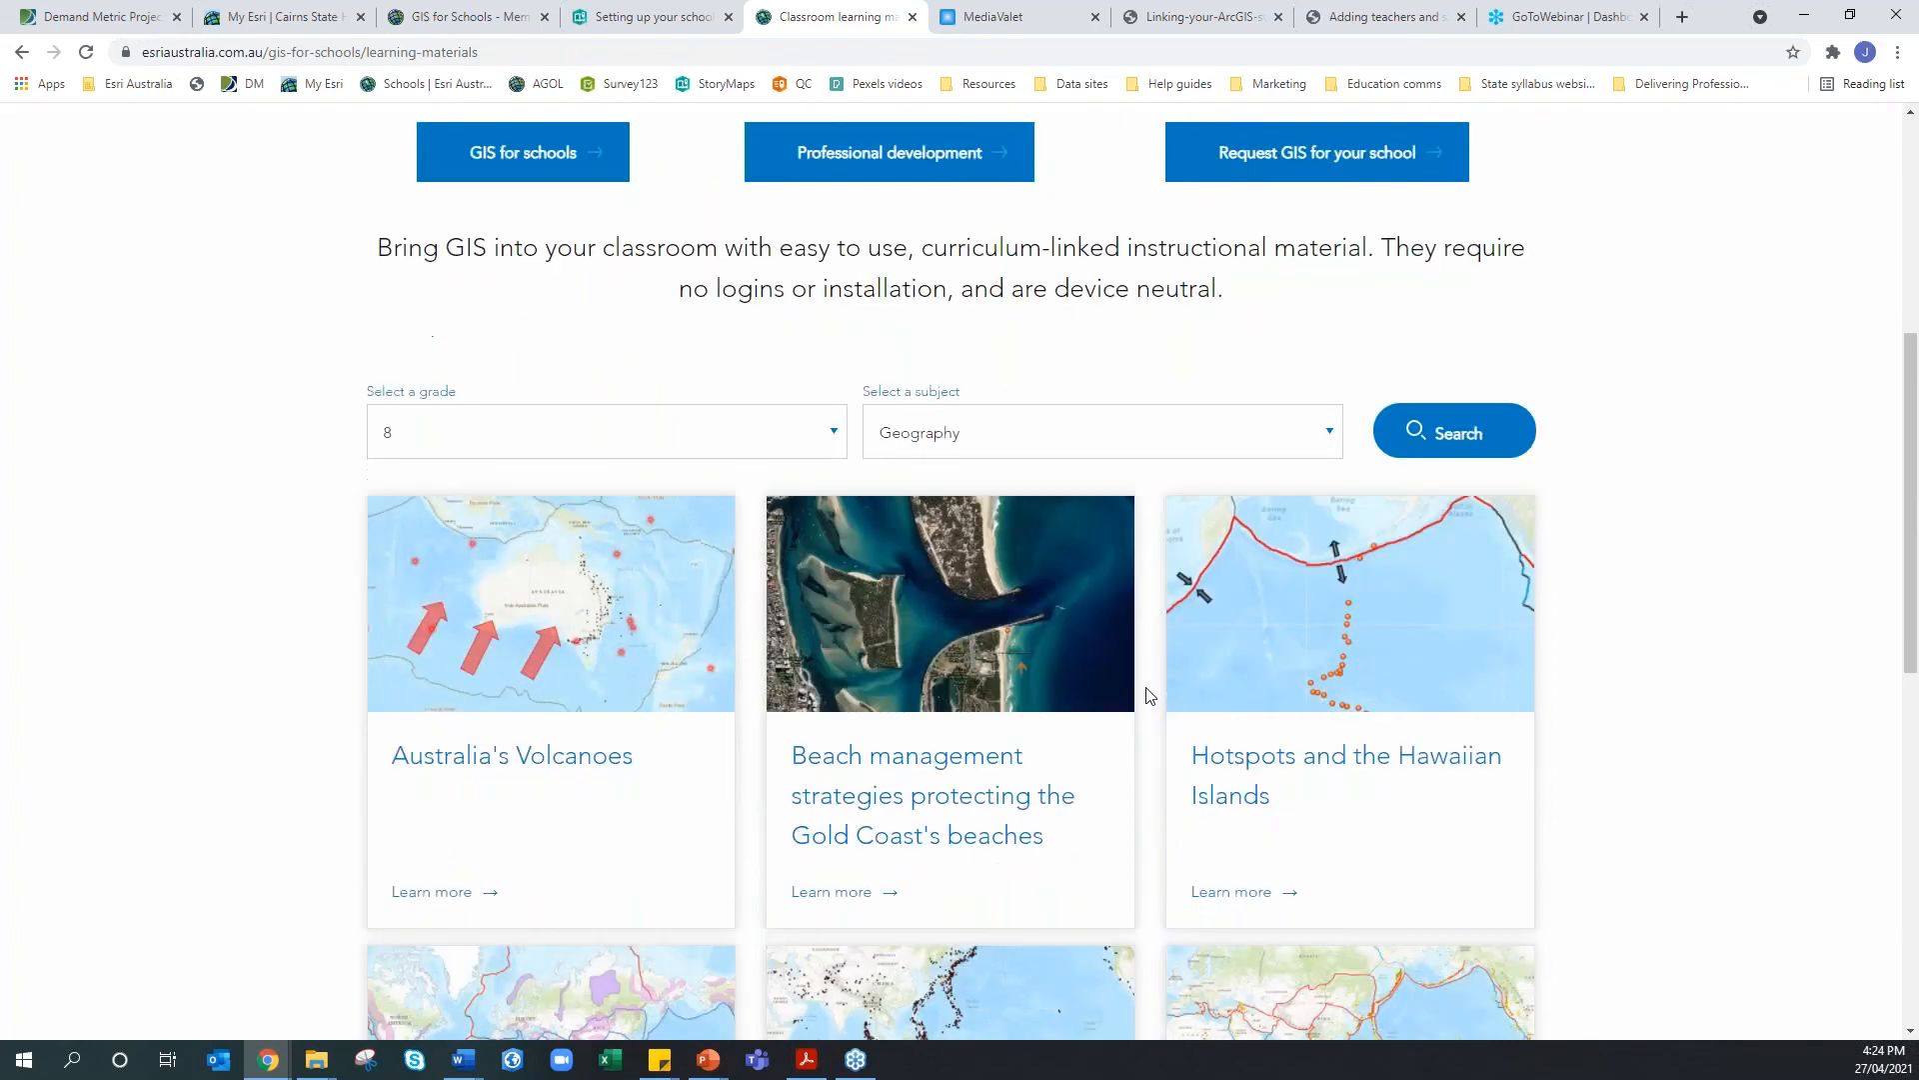
pyautogui.scroll(-1, 1457, 612)
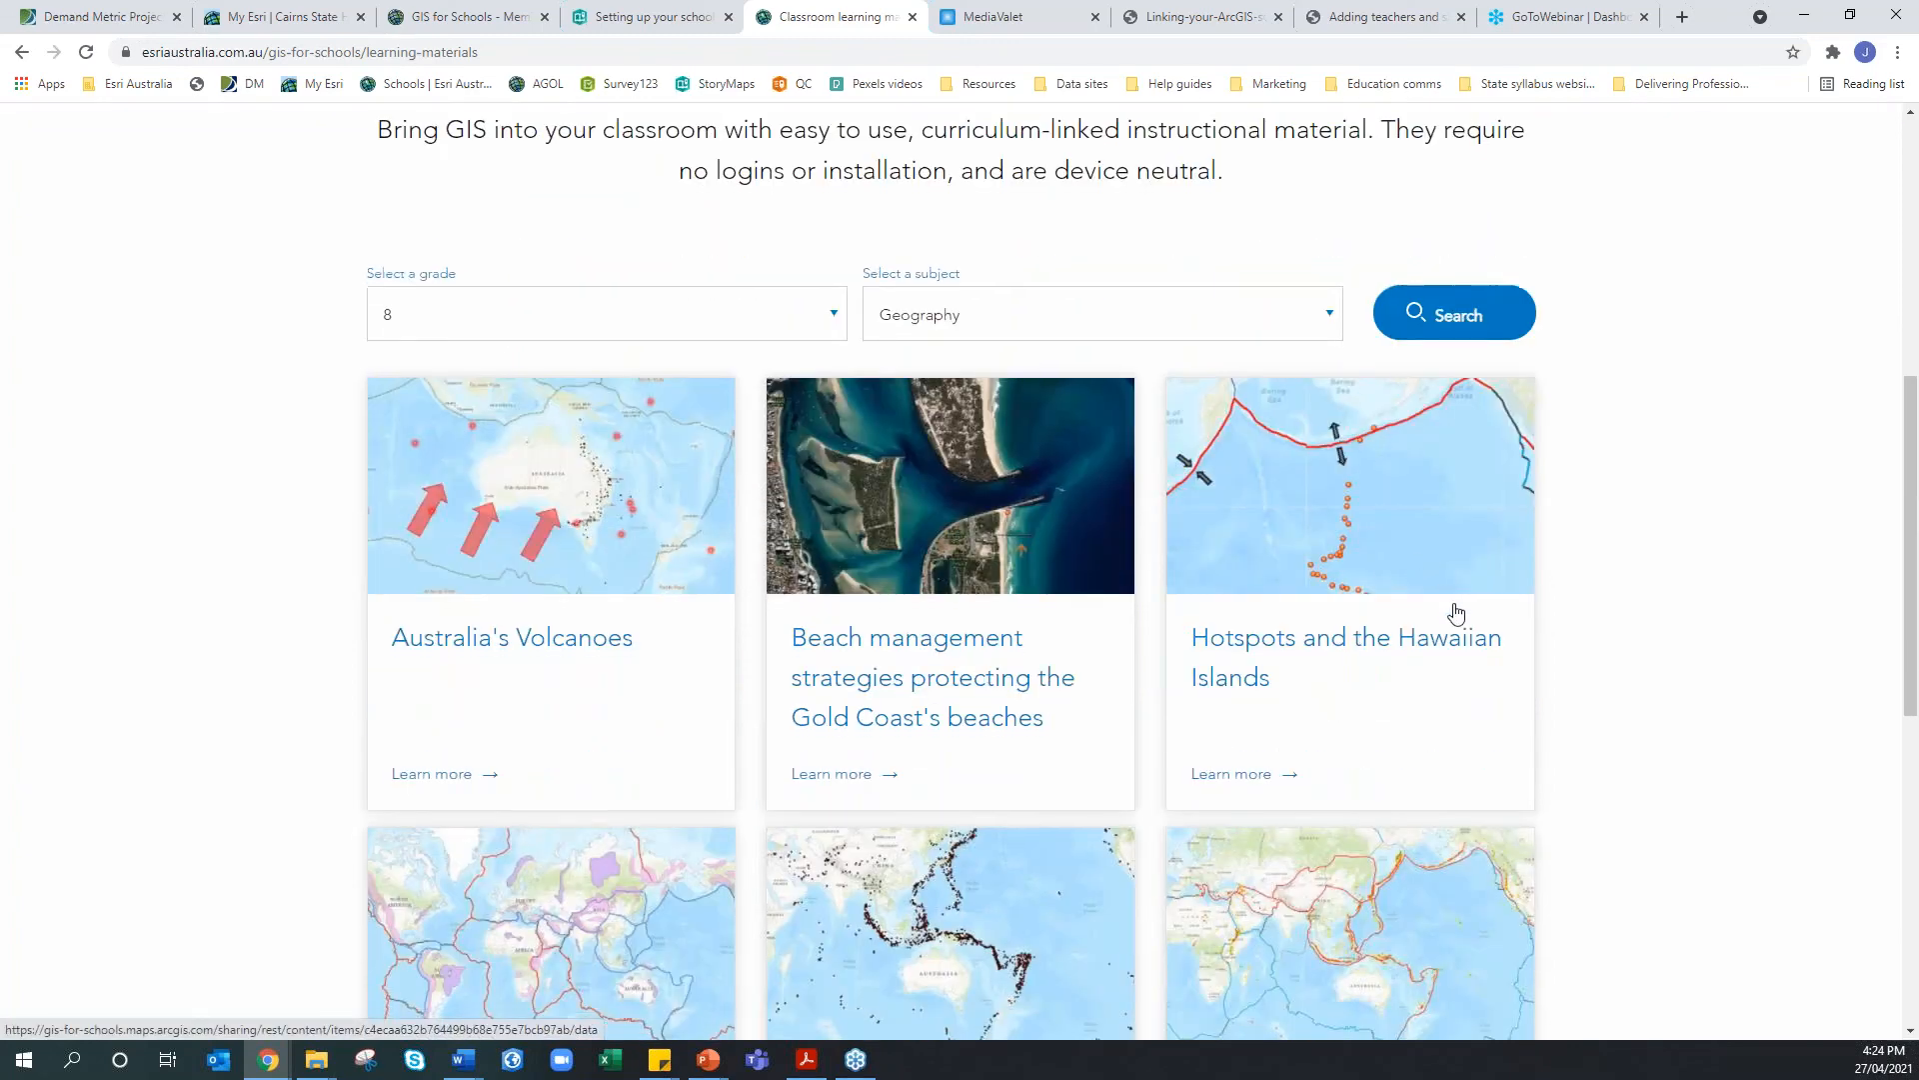
pyautogui.scroll(-1, 1400, 606)
pyautogui.scroll(-3, 1393, 603)
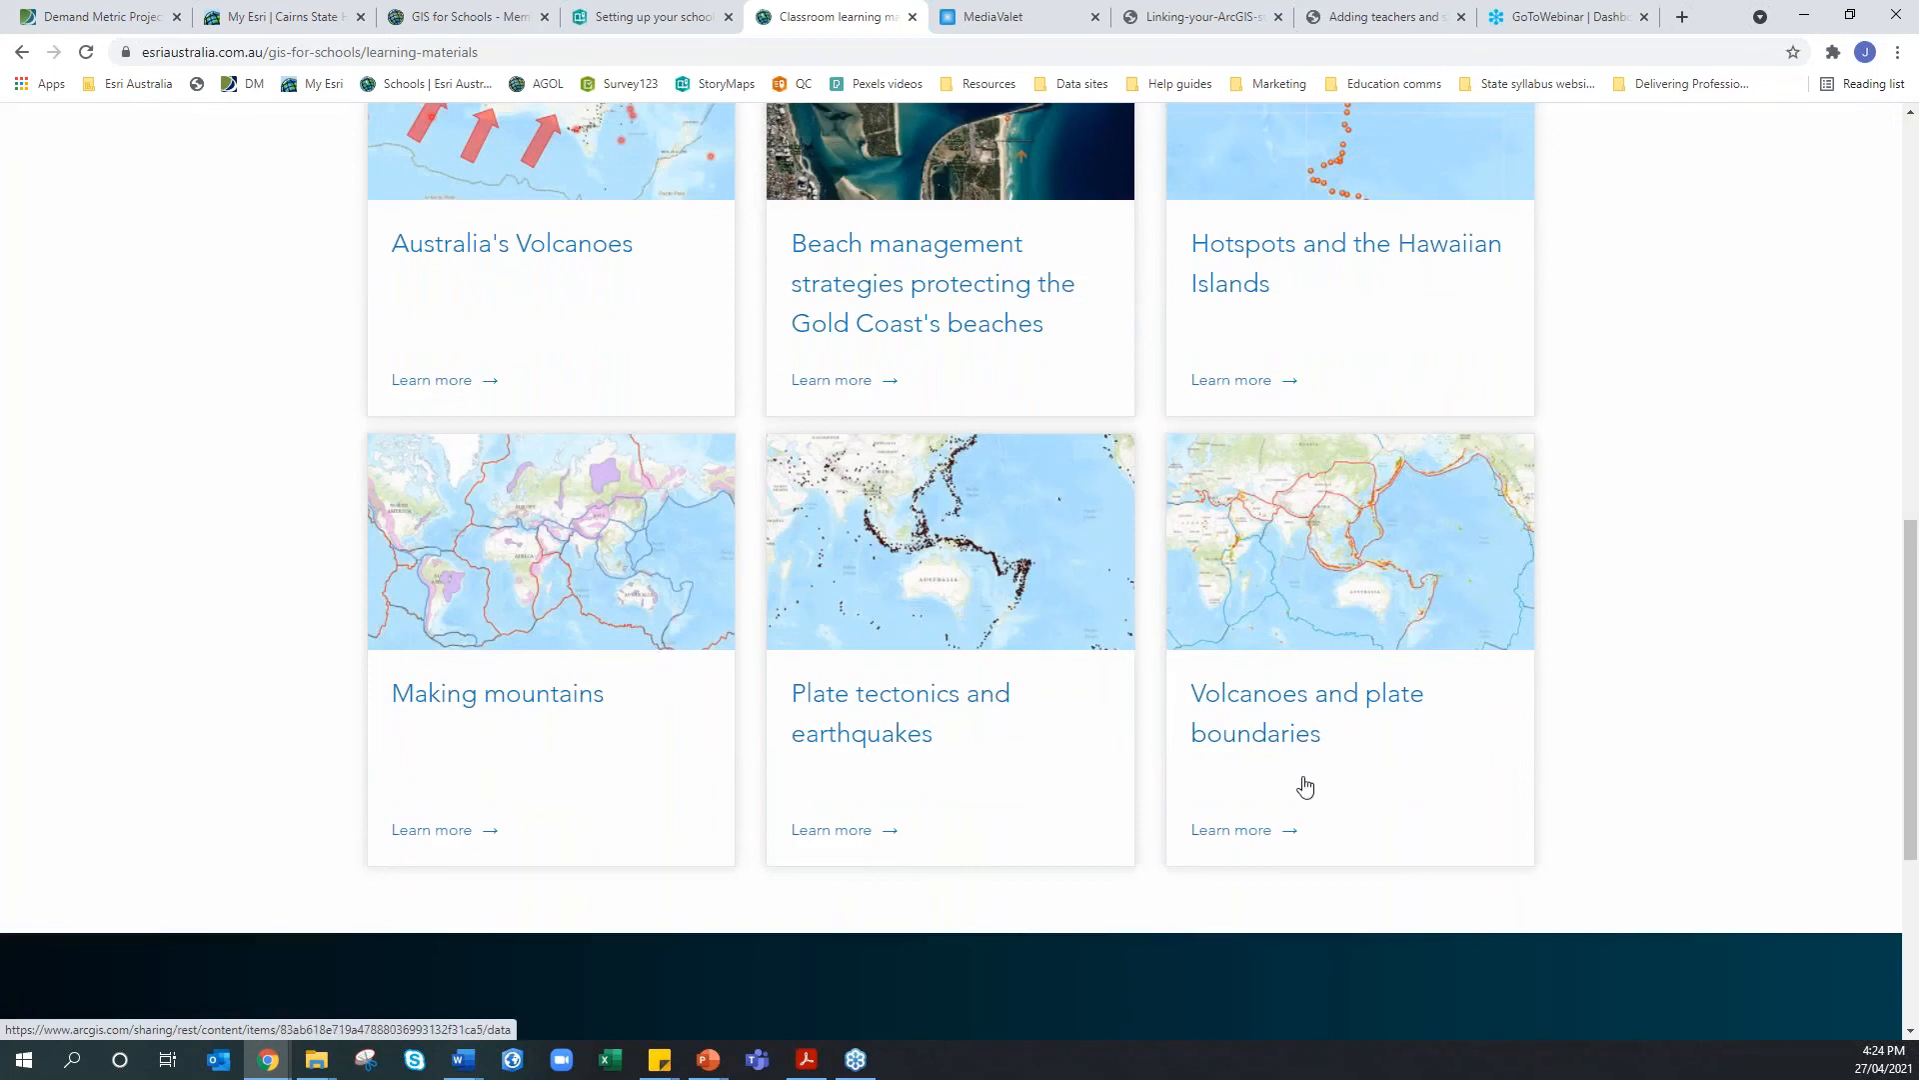
pyautogui.scroll(5, 1221, 740)
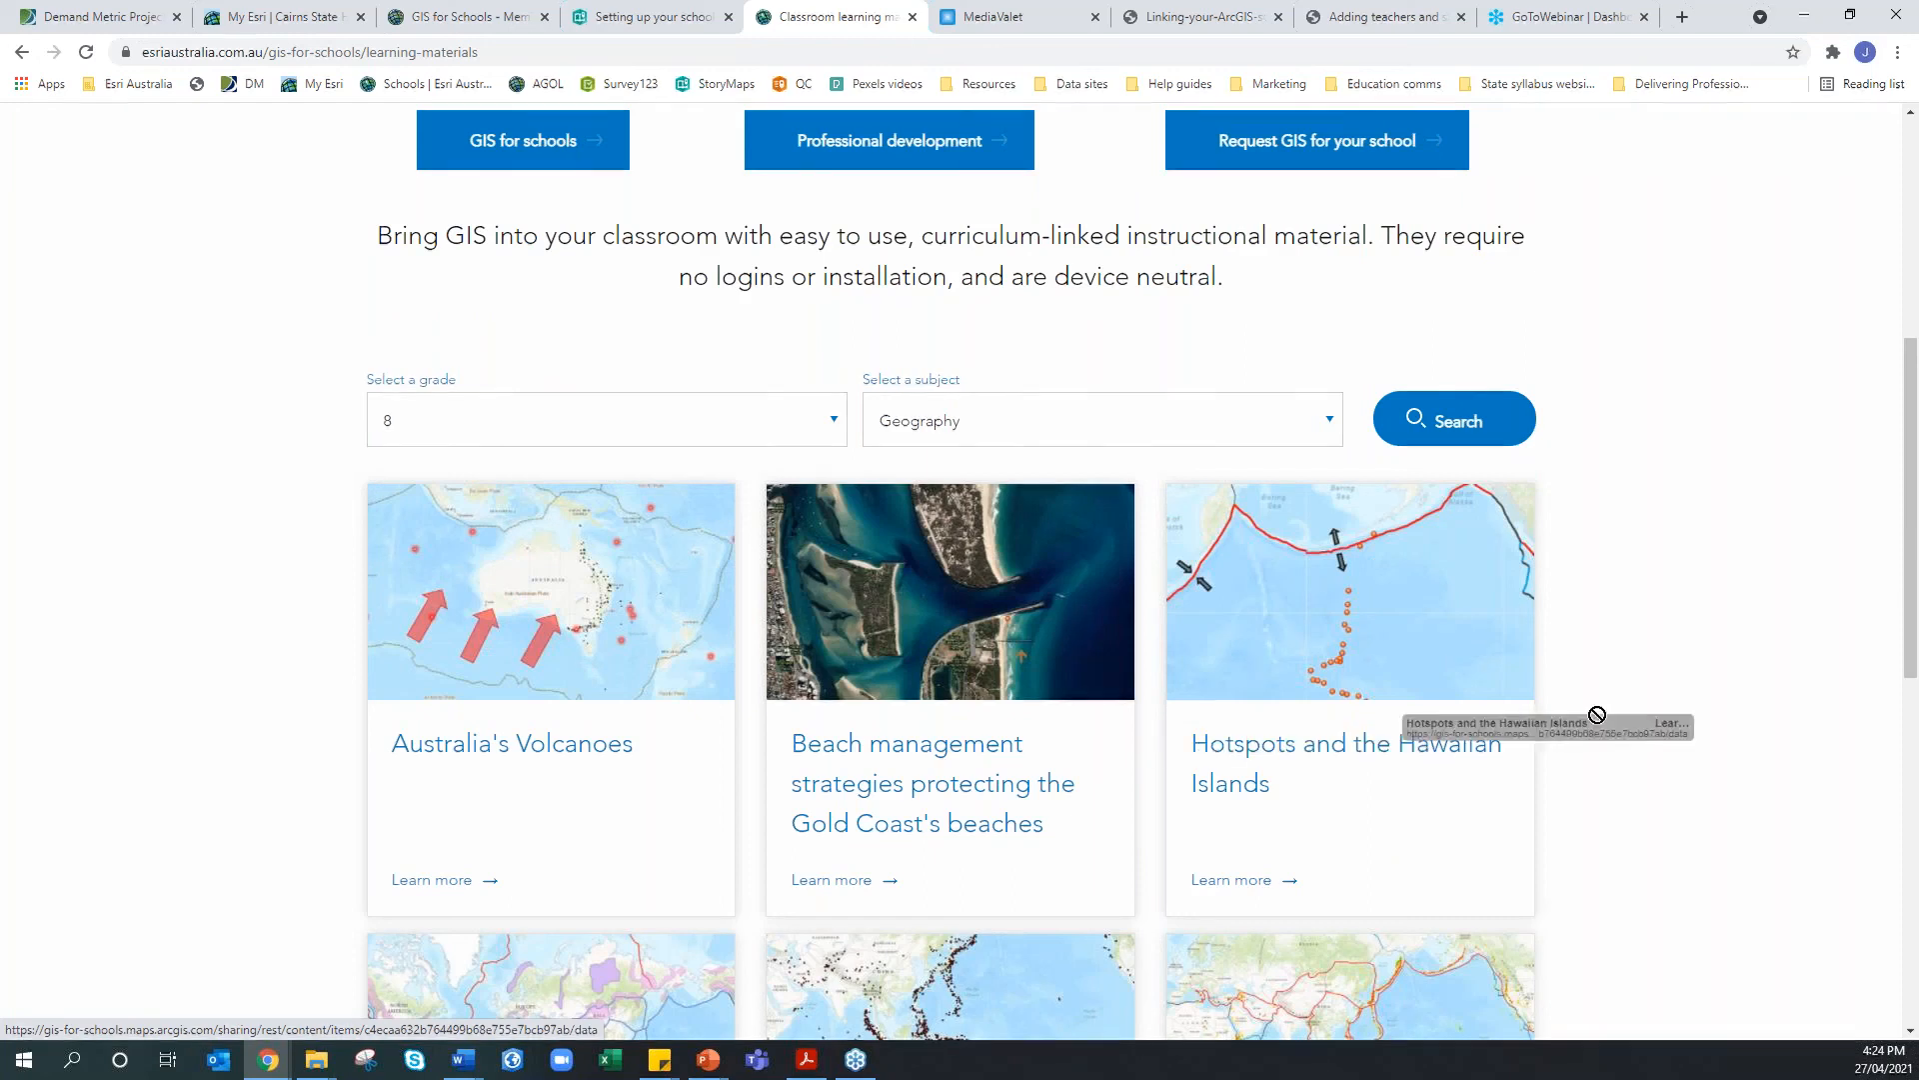
pyautogui.rightClick(1382, 800)
pyautogui.click(1439, 815)
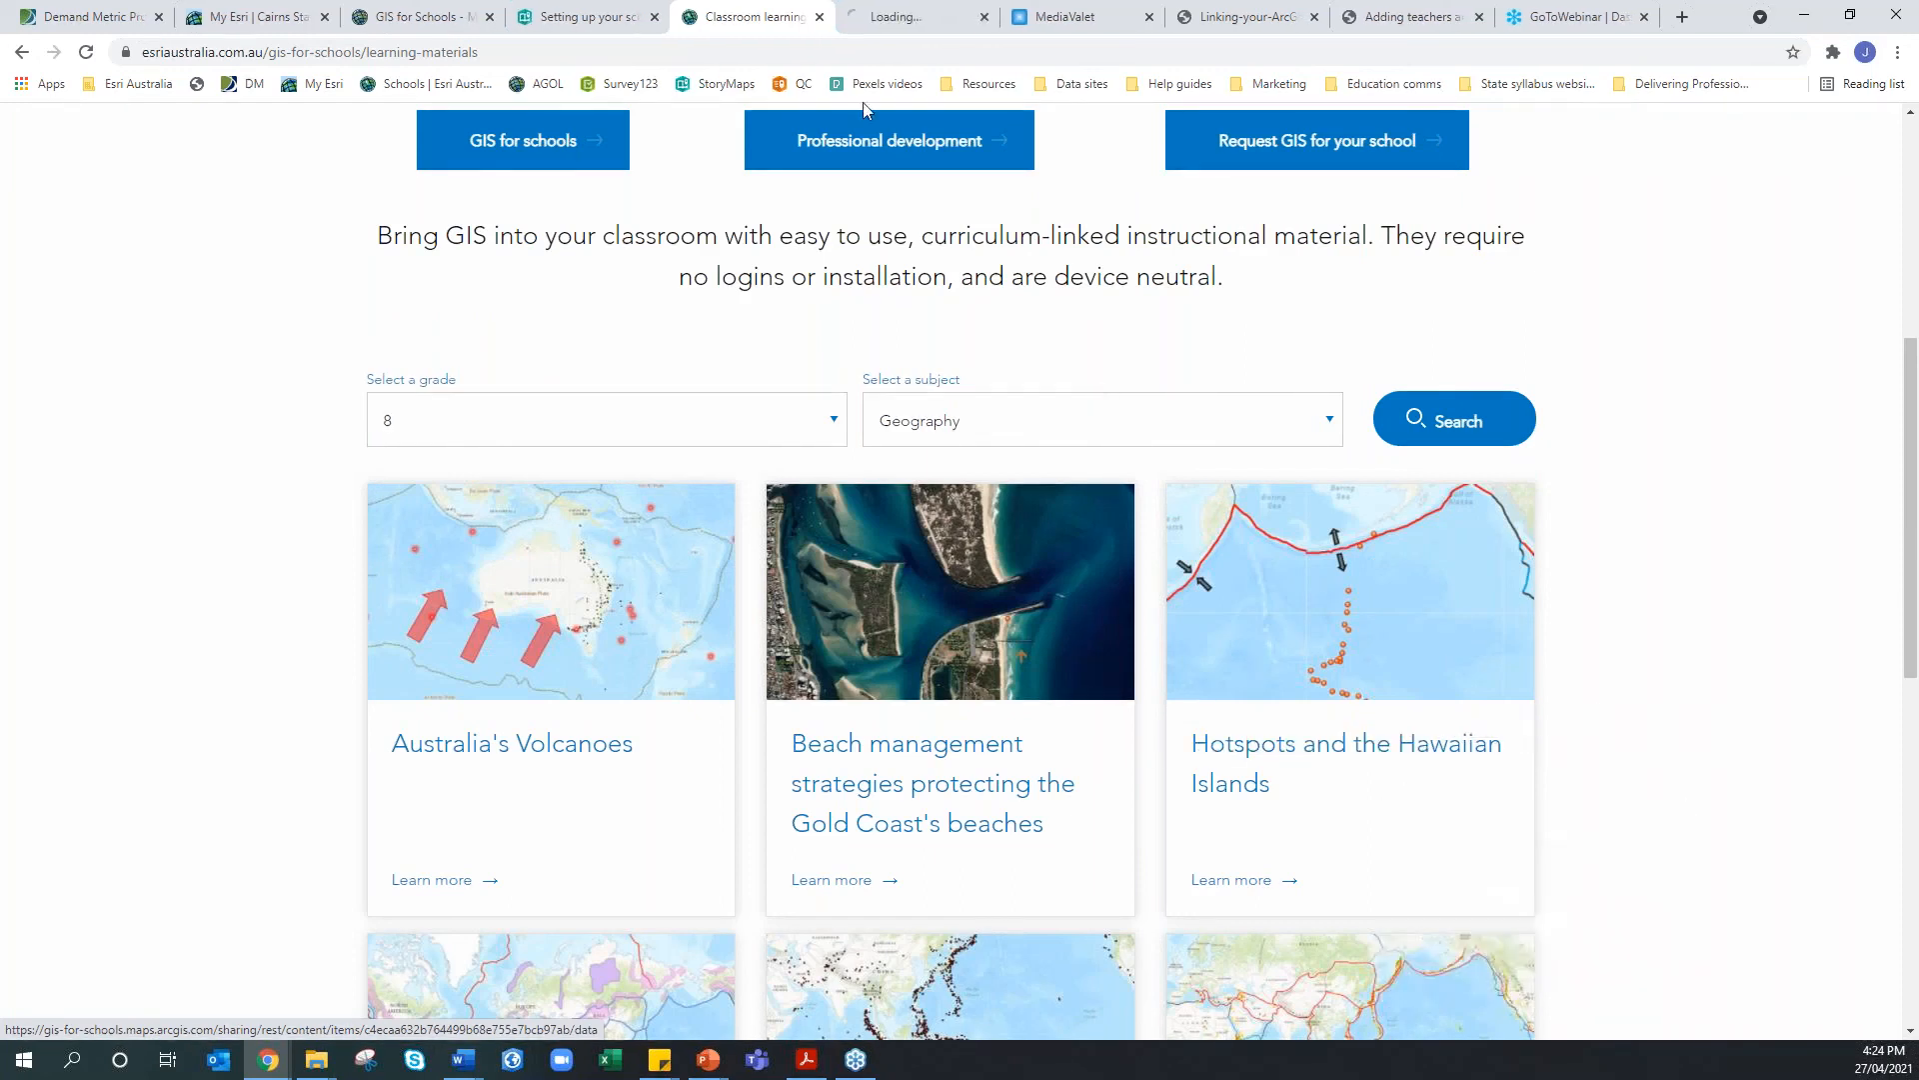
# Read through the Hotspots and the Hawaiian Islands lesson PDF, highlighting the hot spot definition
pyautogui.click(917, 16)
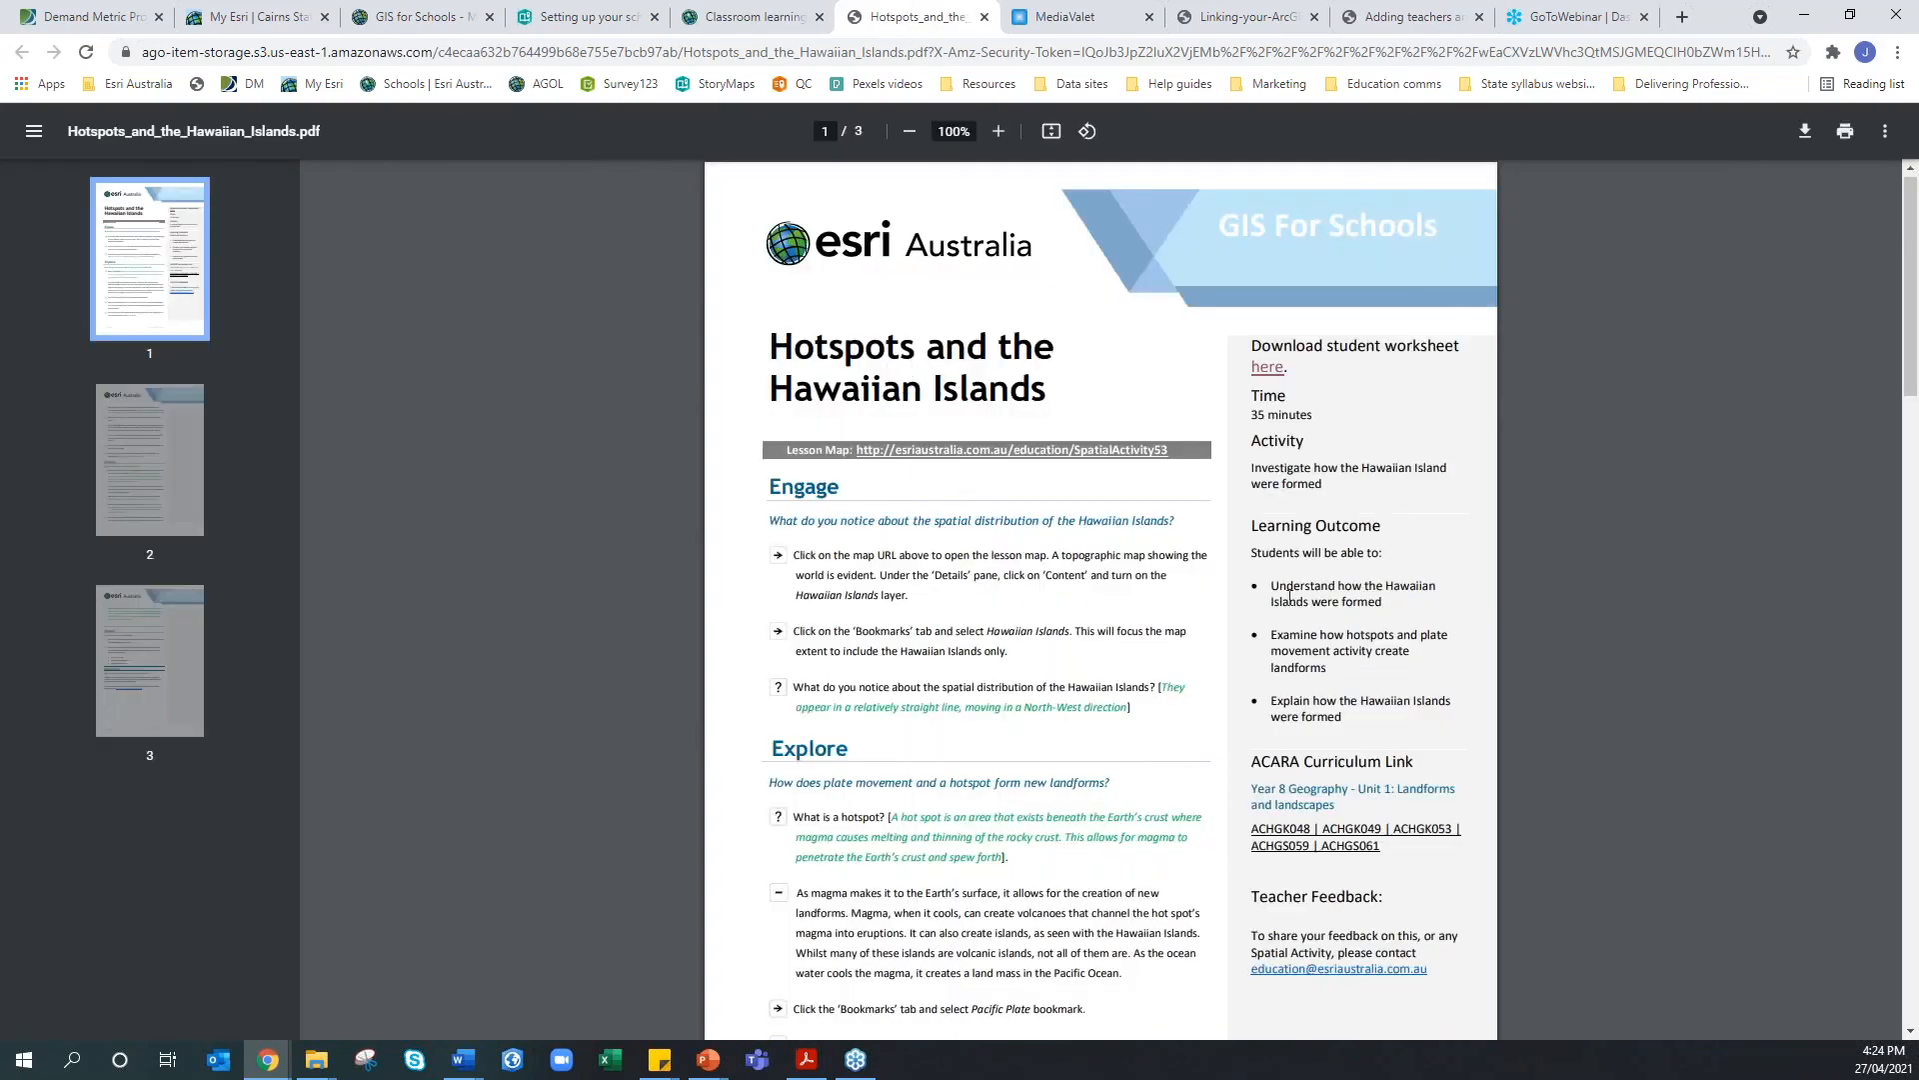
pyautogui.scroll(-14, 1289, 597)
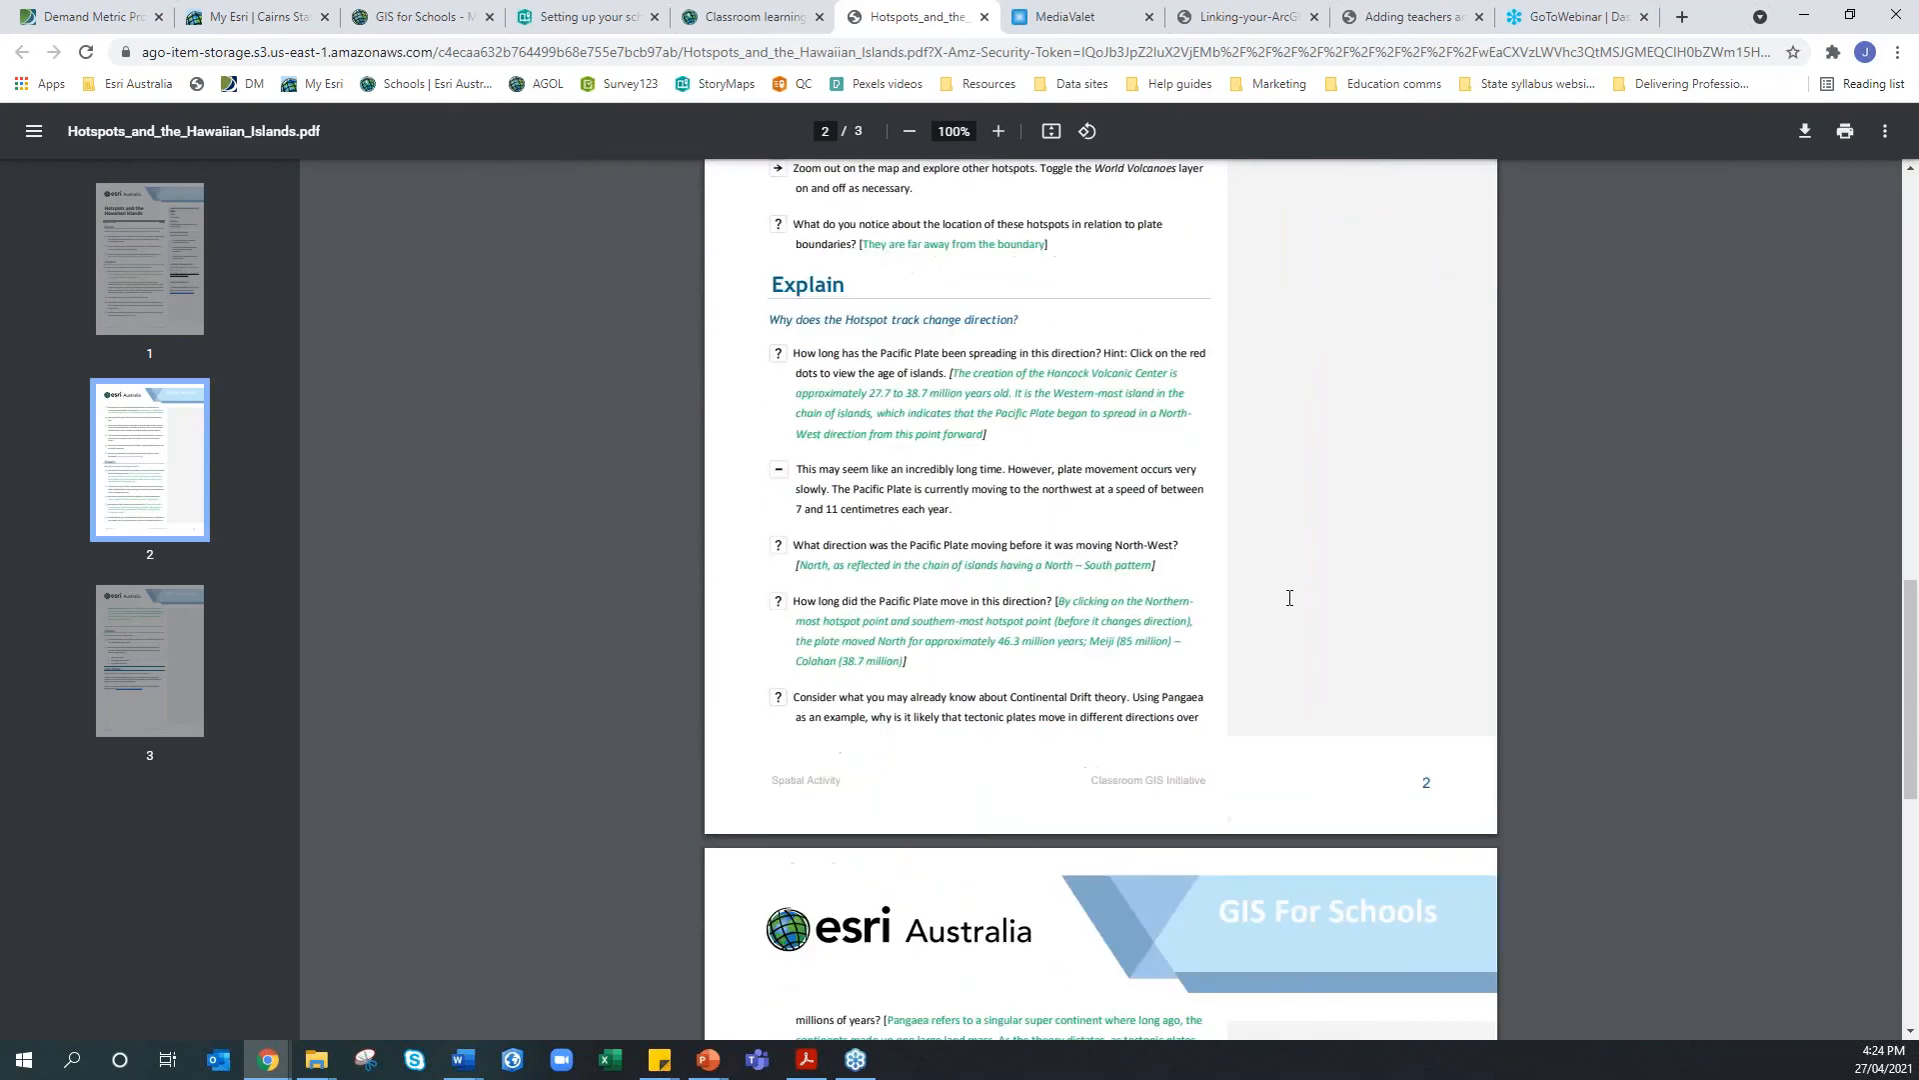
pyautogui.scroll(-6, 1290, 597)
pyautogui.scroll(5, 1290, 597)
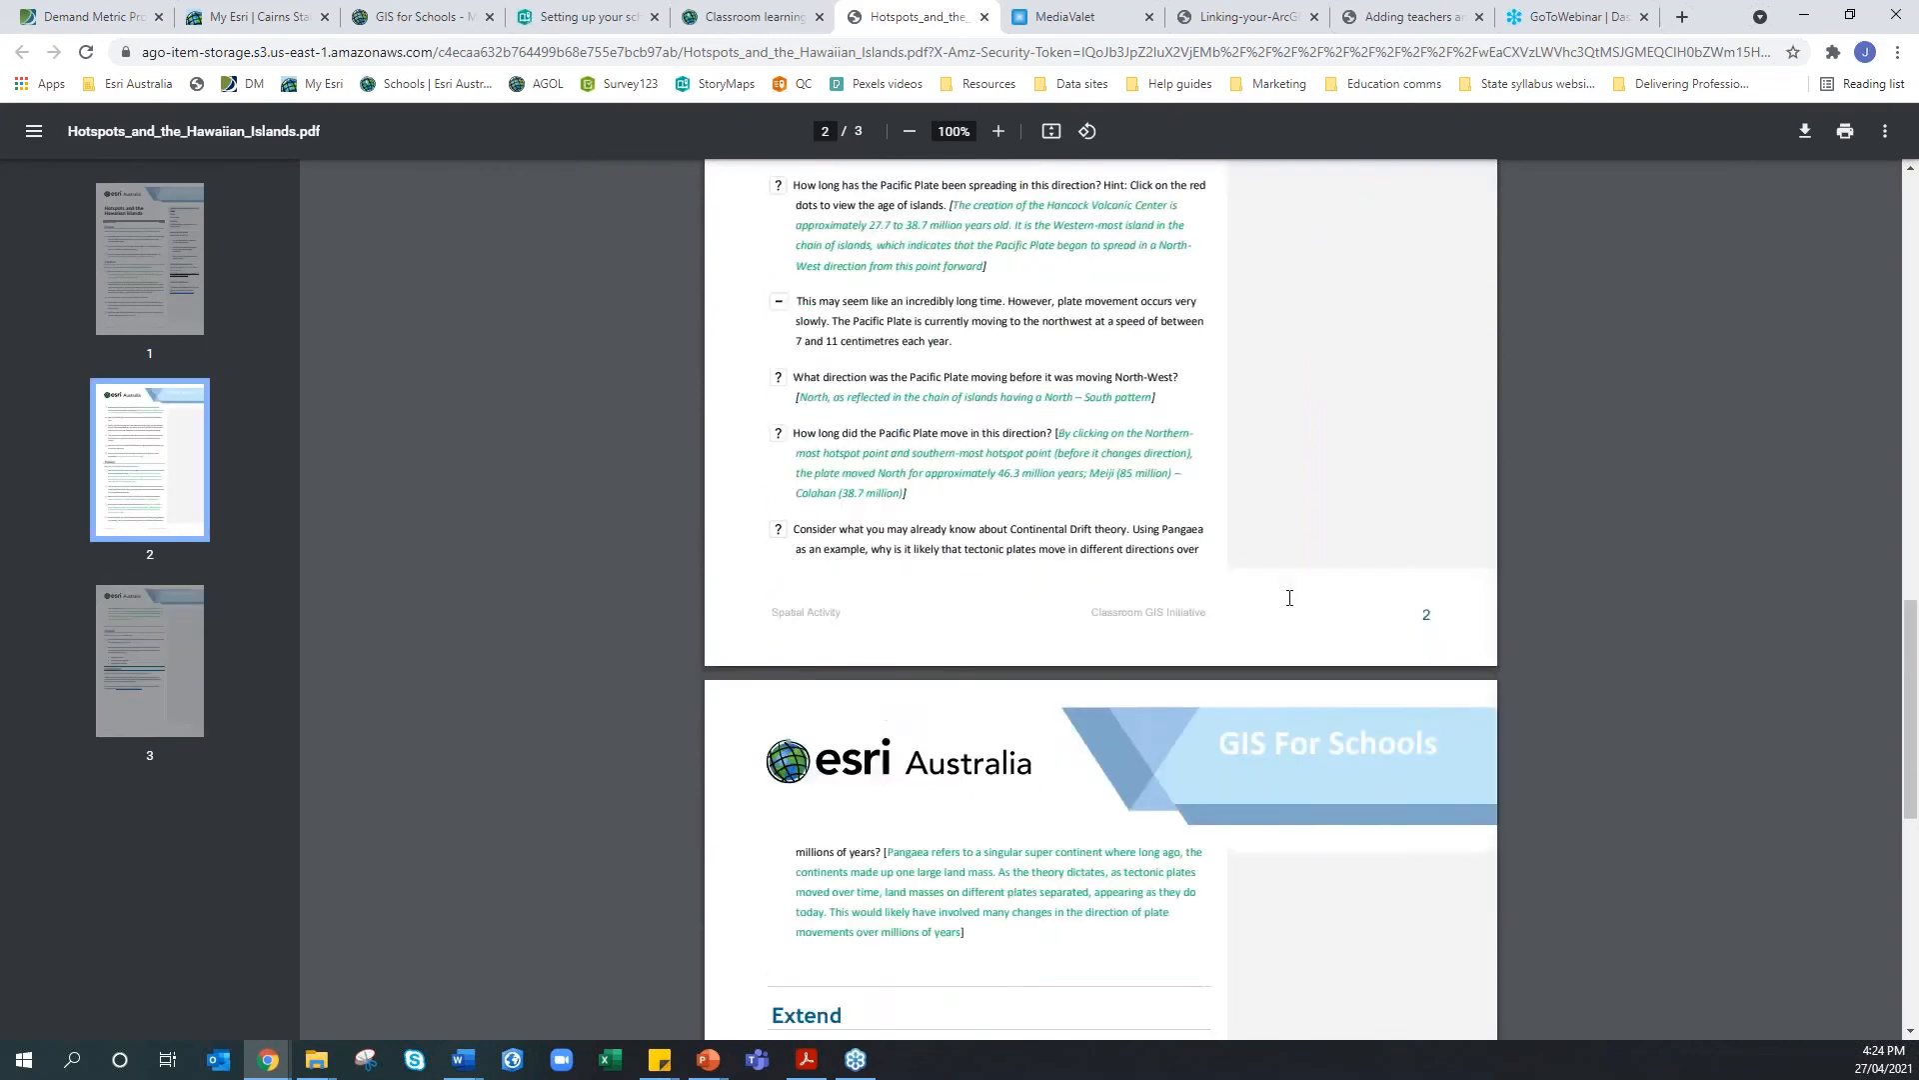
pyautogui.scroll(13, 1290, 596)
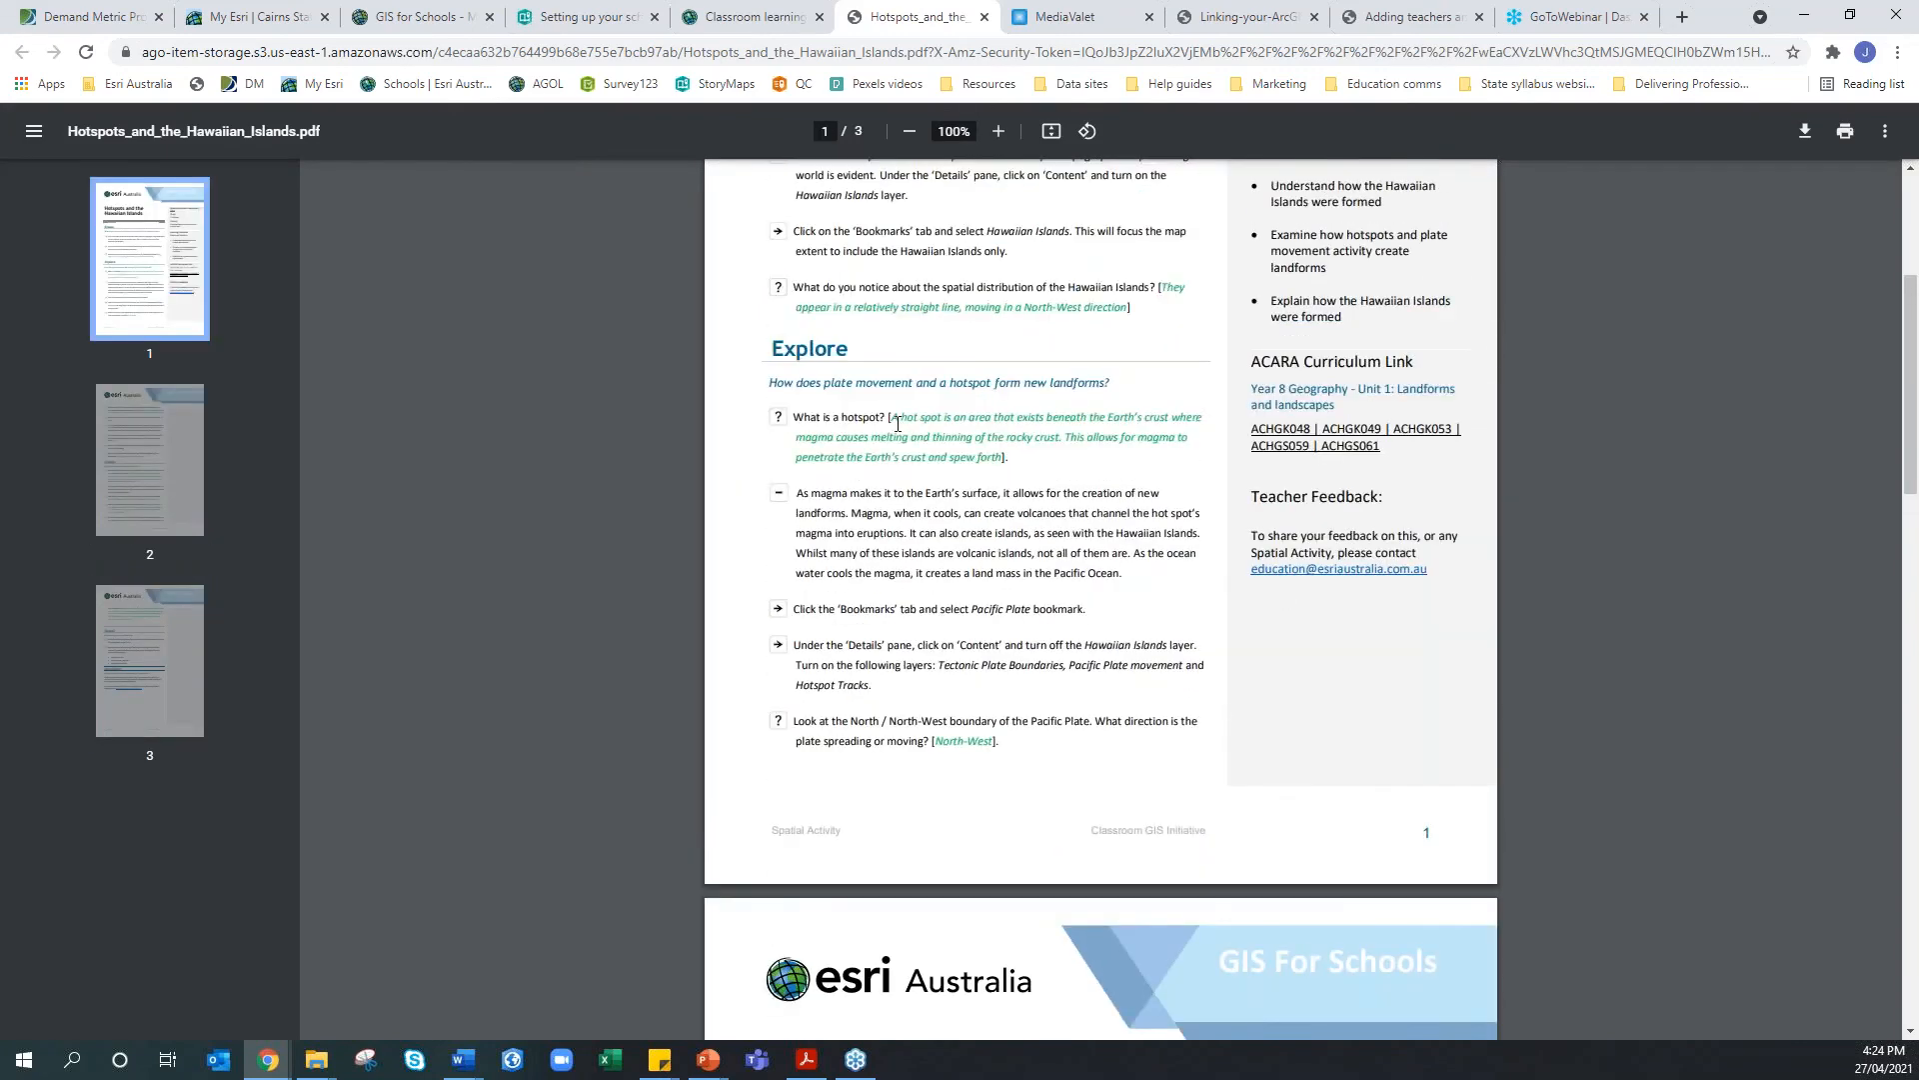
pyautogui.moveTo(892, 419); pyautogui.dragTo(966, 440)
pyautogui.click(970, 450)
pyautogui.scroll(4, 970, 449)
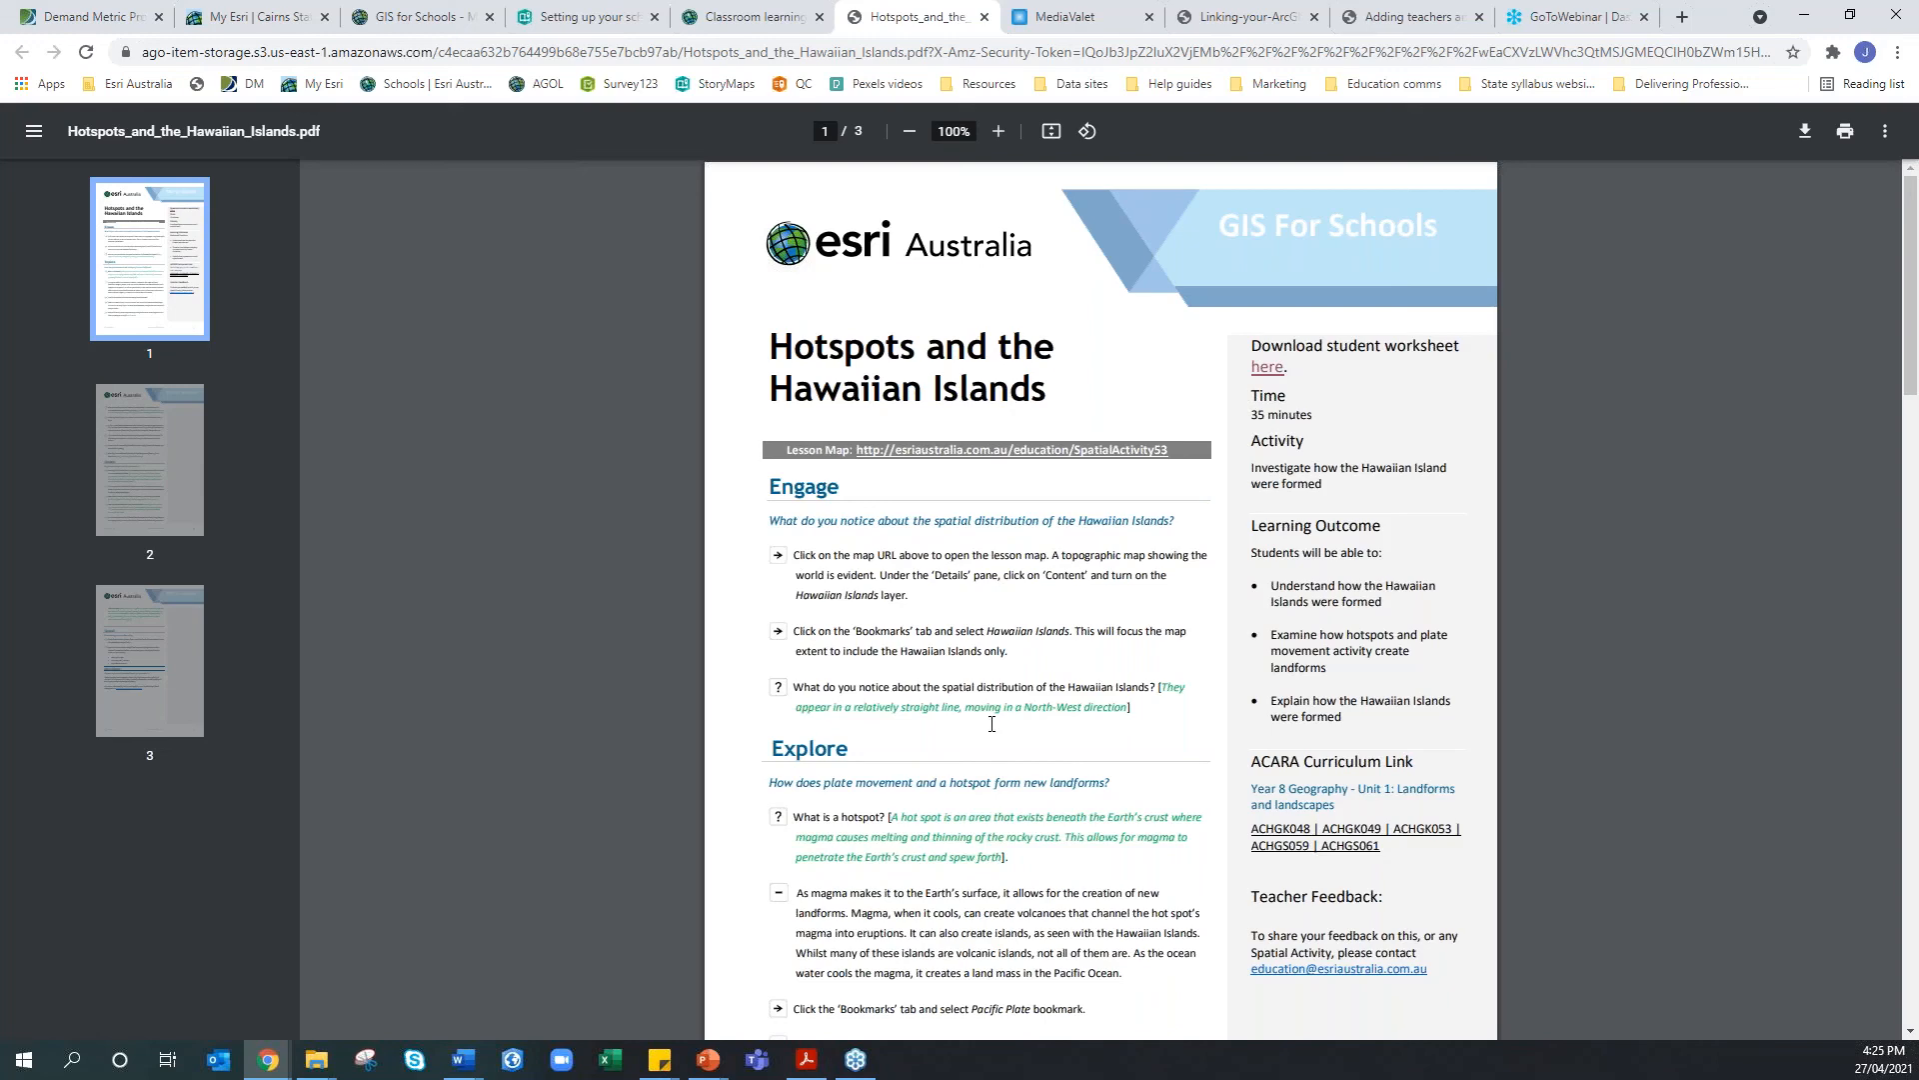
pyautogui.scroll(-1, 991, 724)
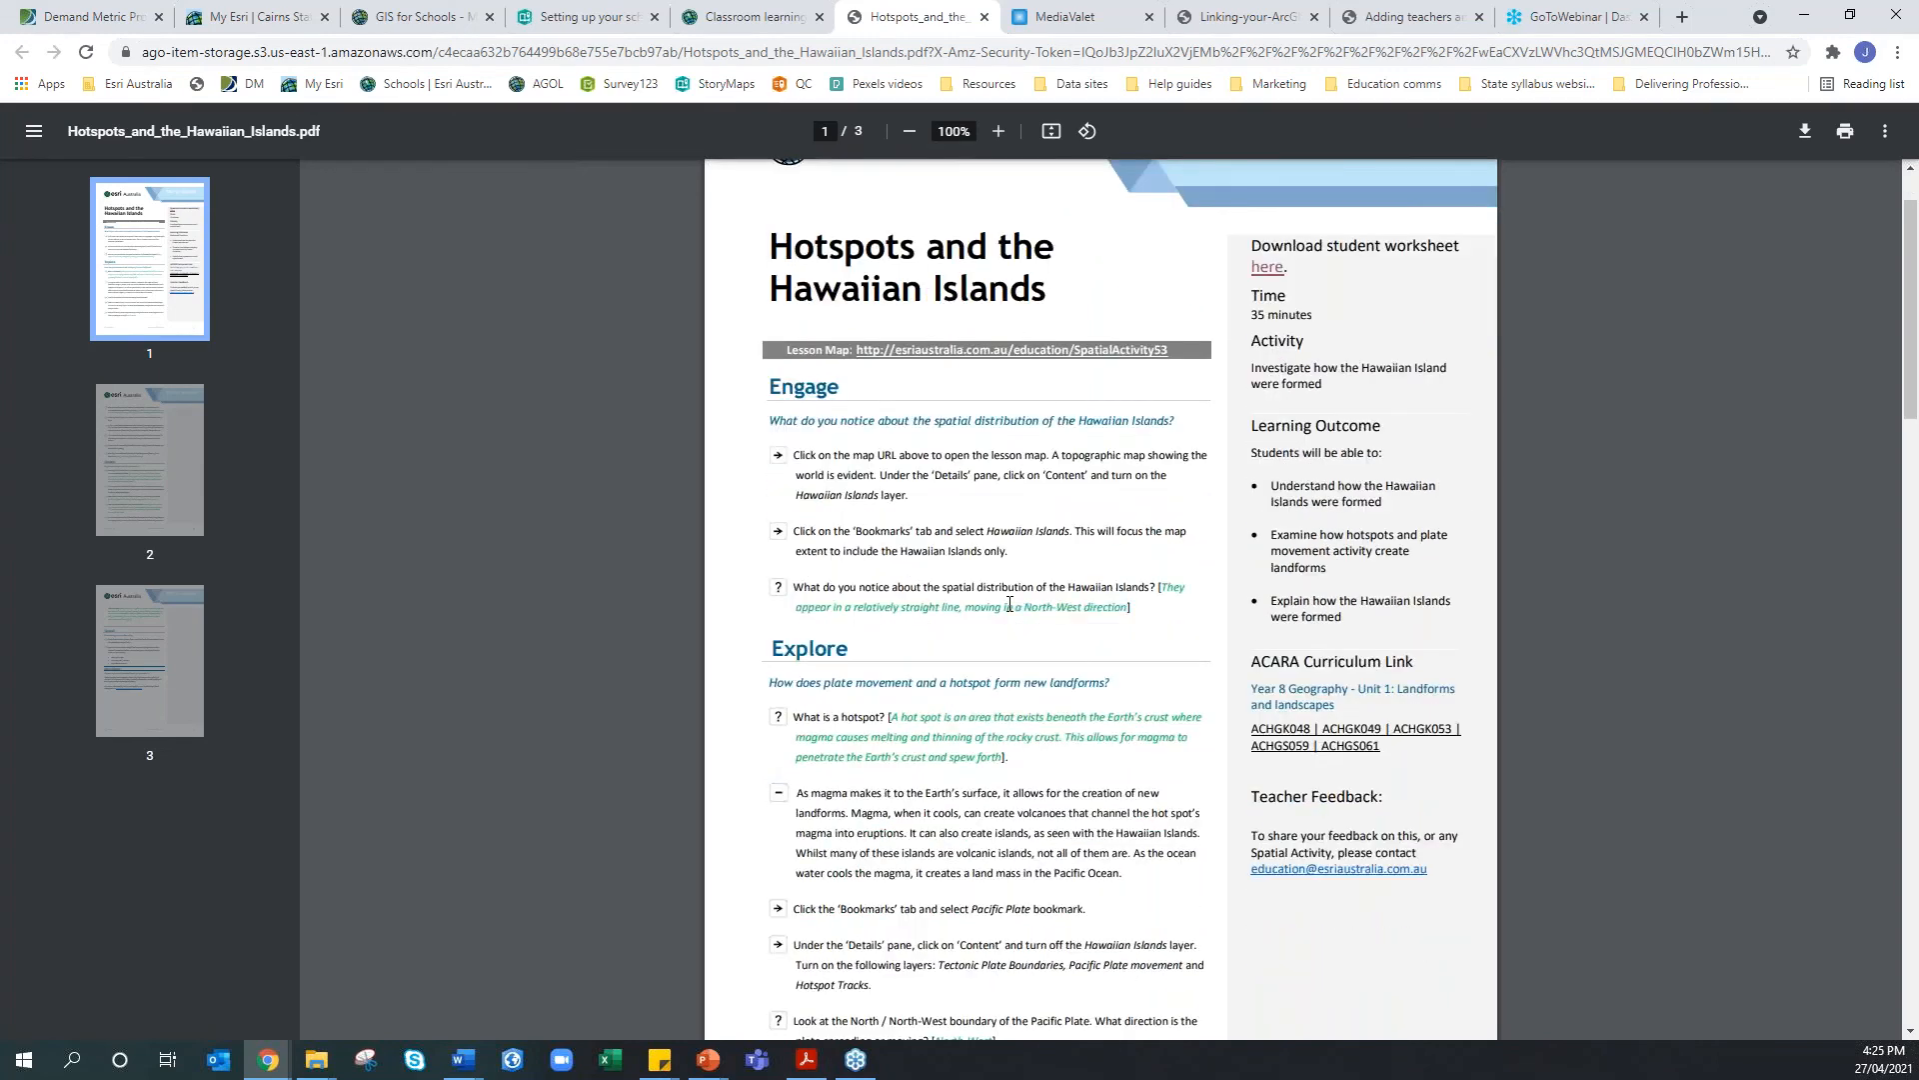
pyautogui.scroll(1, 909, 453)
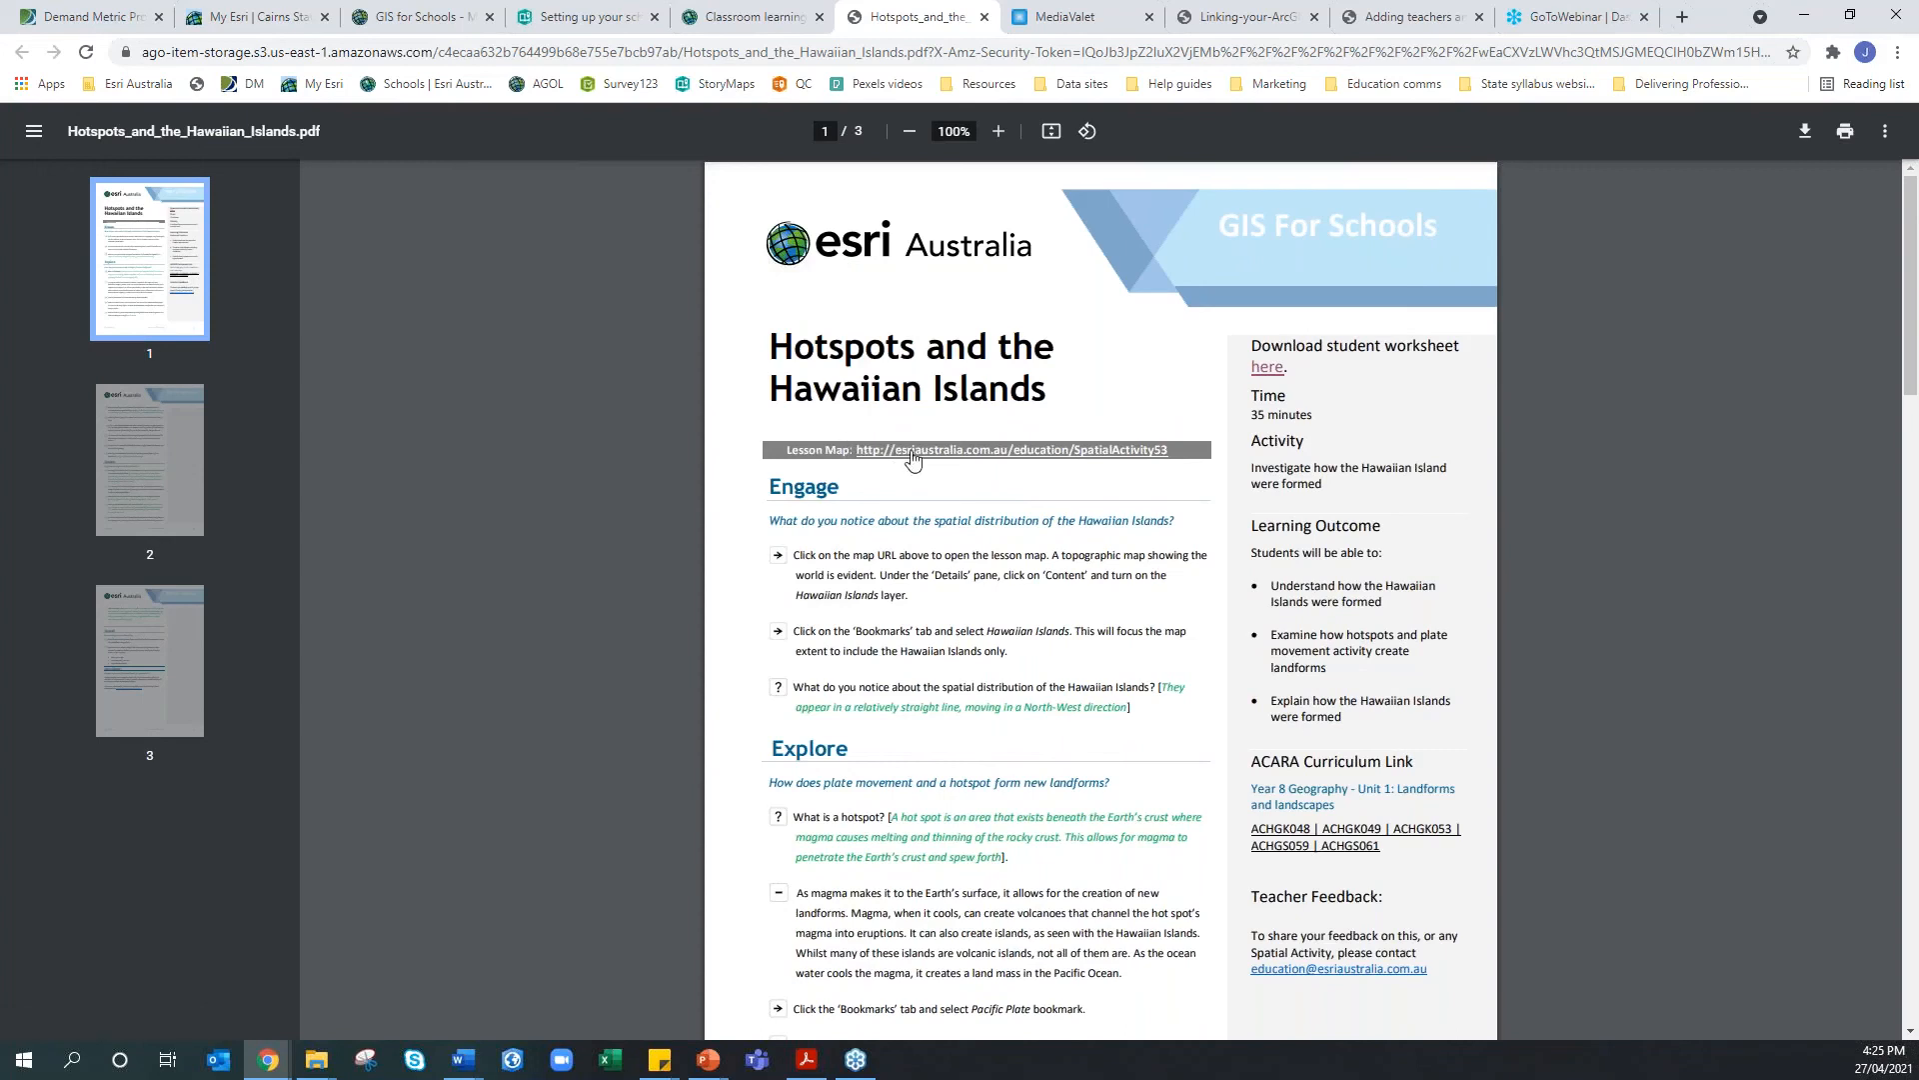
# Open the PDF's Lesson Map link in a new tab and view it
pyautogui.rightClick(912, 454)
pyautogui.click(960, 472)
pyautogui.click(989, 20)
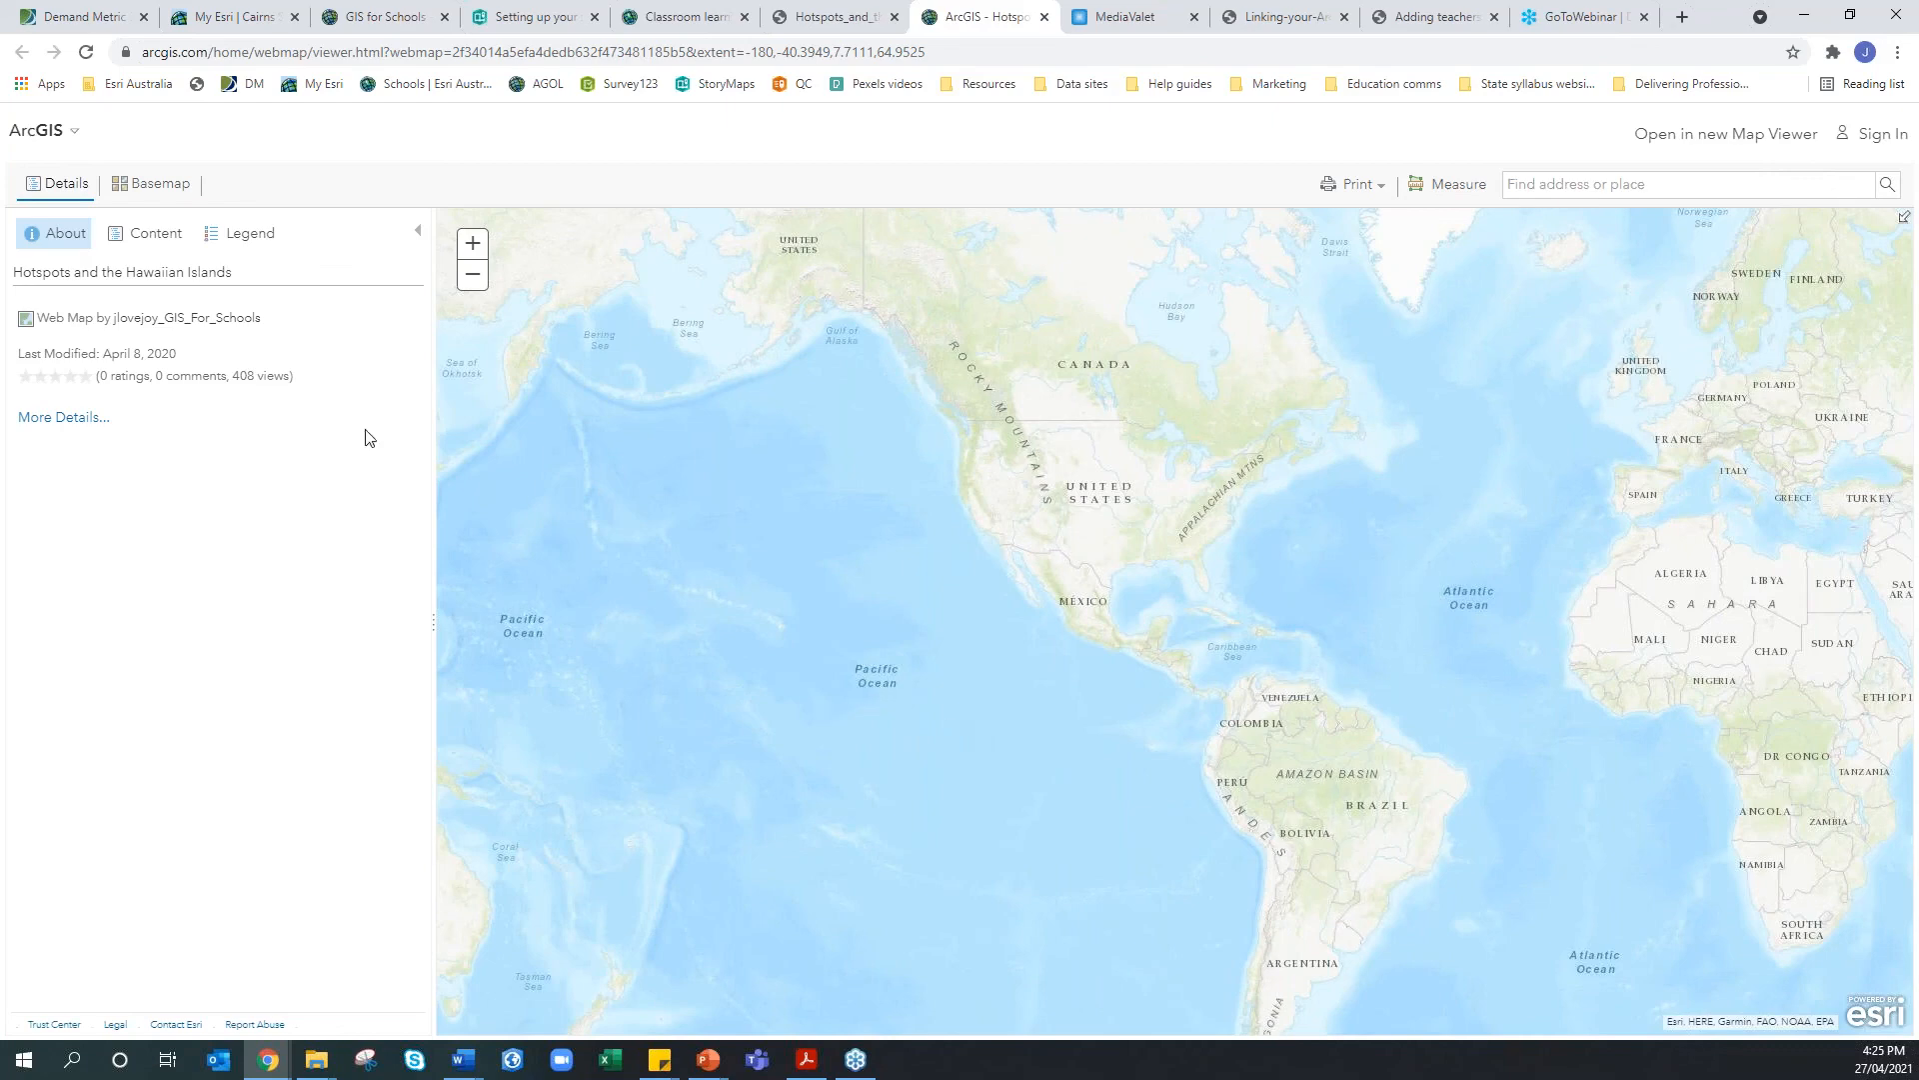
# Turn on the Hawaiian Islands and Pacific Plate movement layers, centre the Pacific, then close the map
pyautogui.click(160, 236)
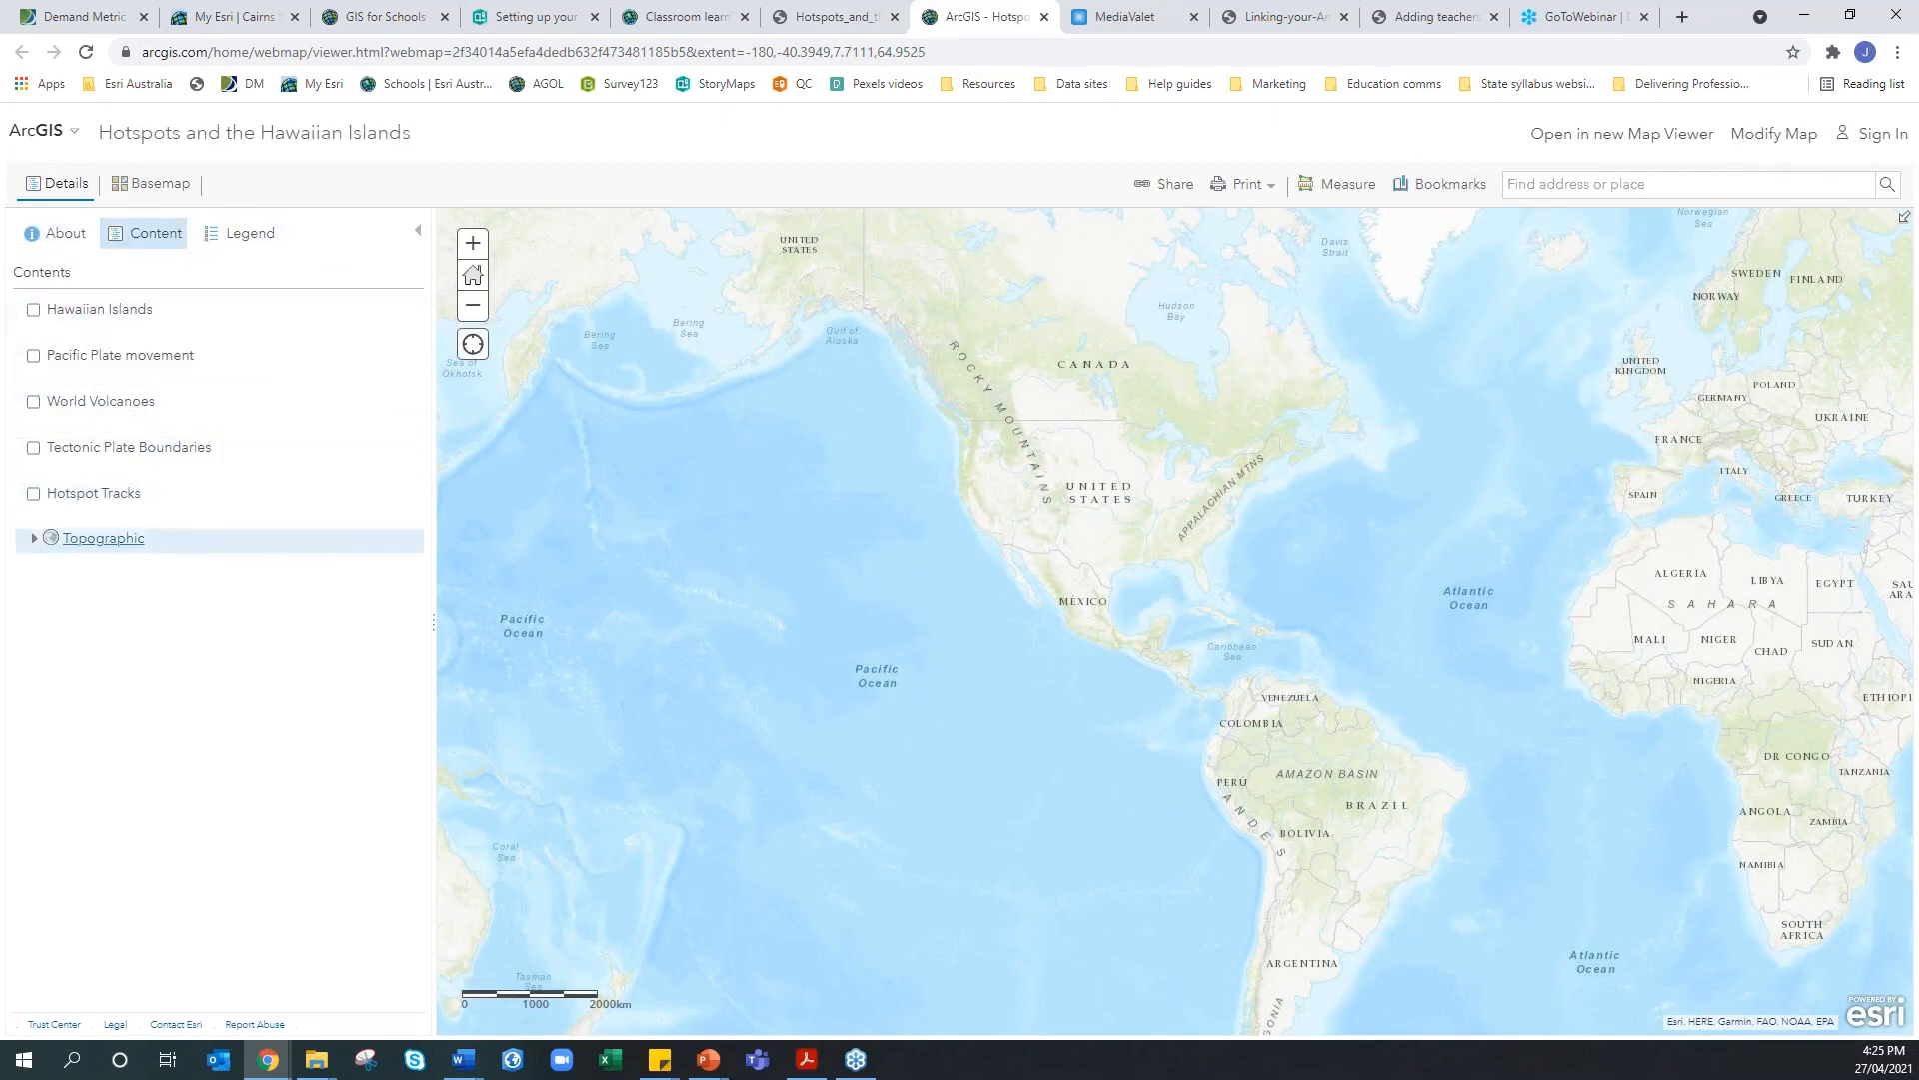
pyautogui.click(34, 312)
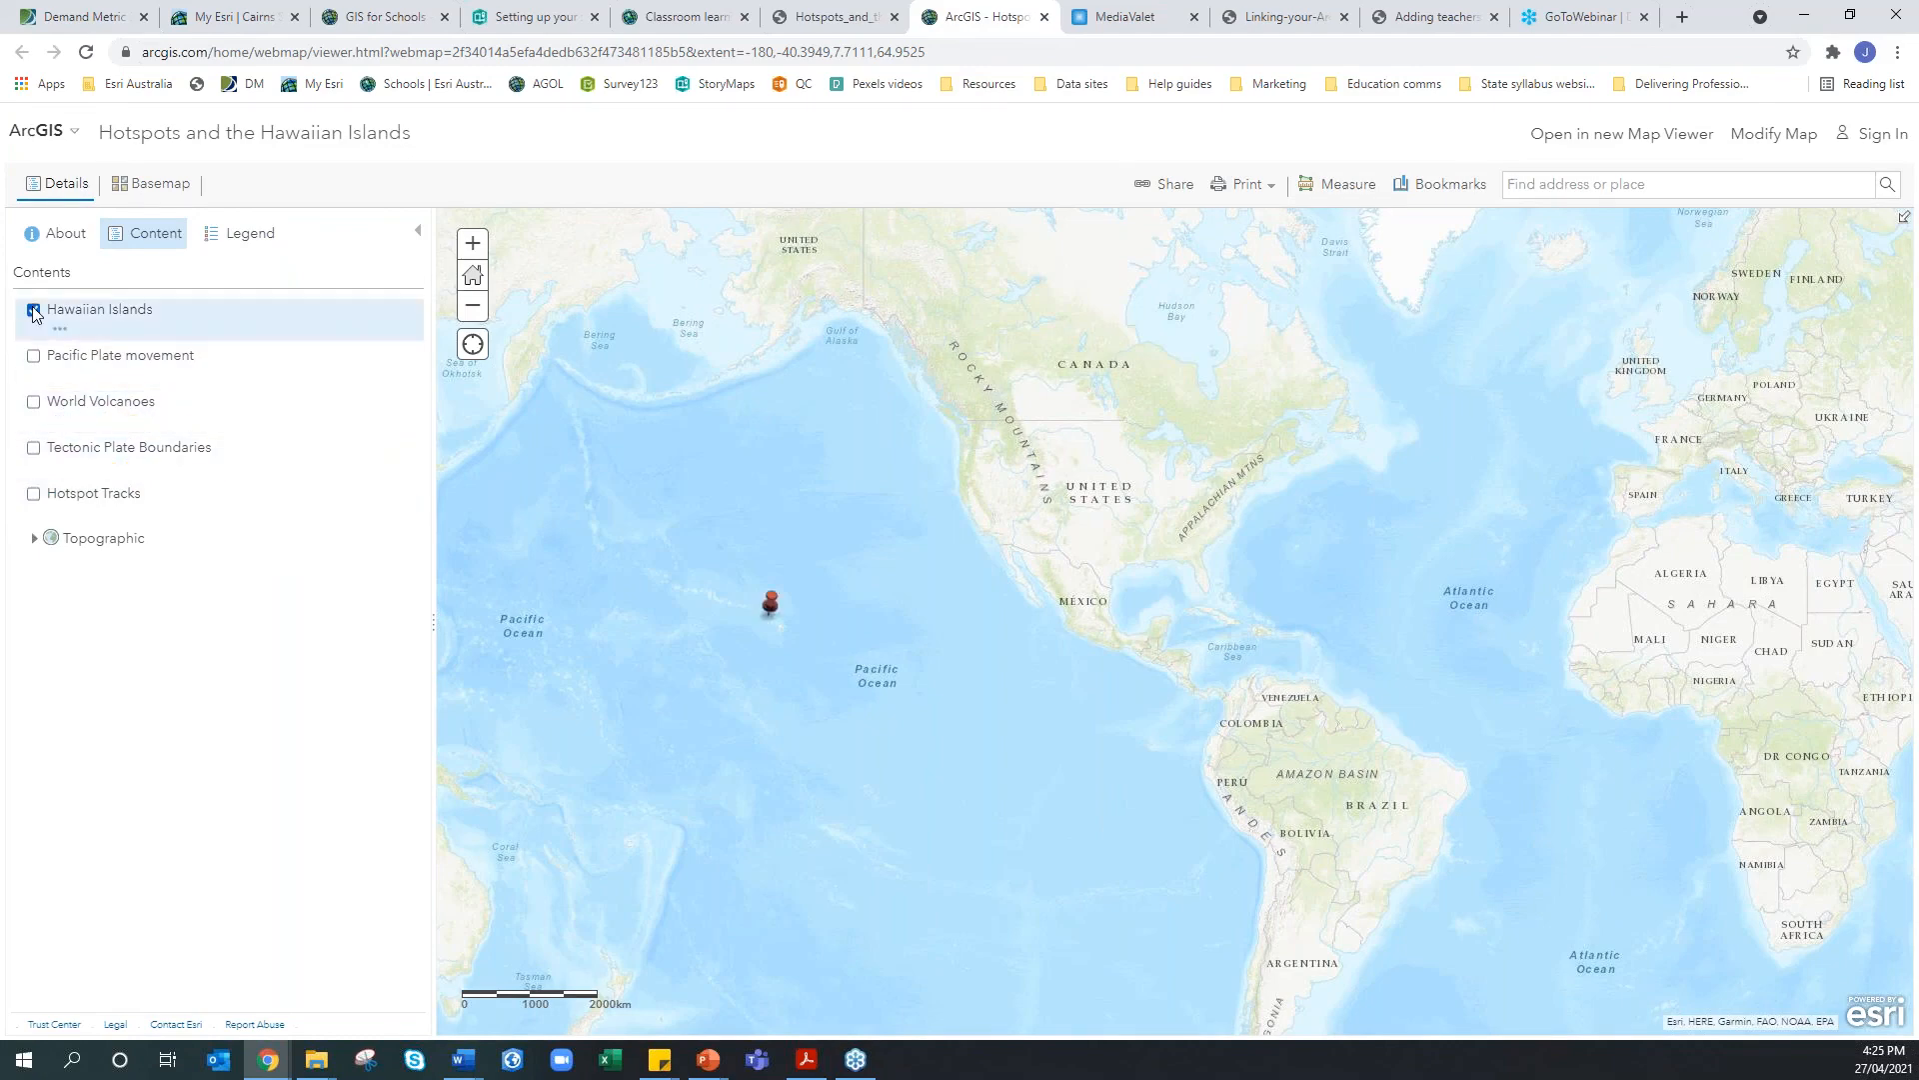
pyautogui.moveTo(861, 537); pyautogui.dragTo(1280, 487)
pyautogui.click(34, 356)
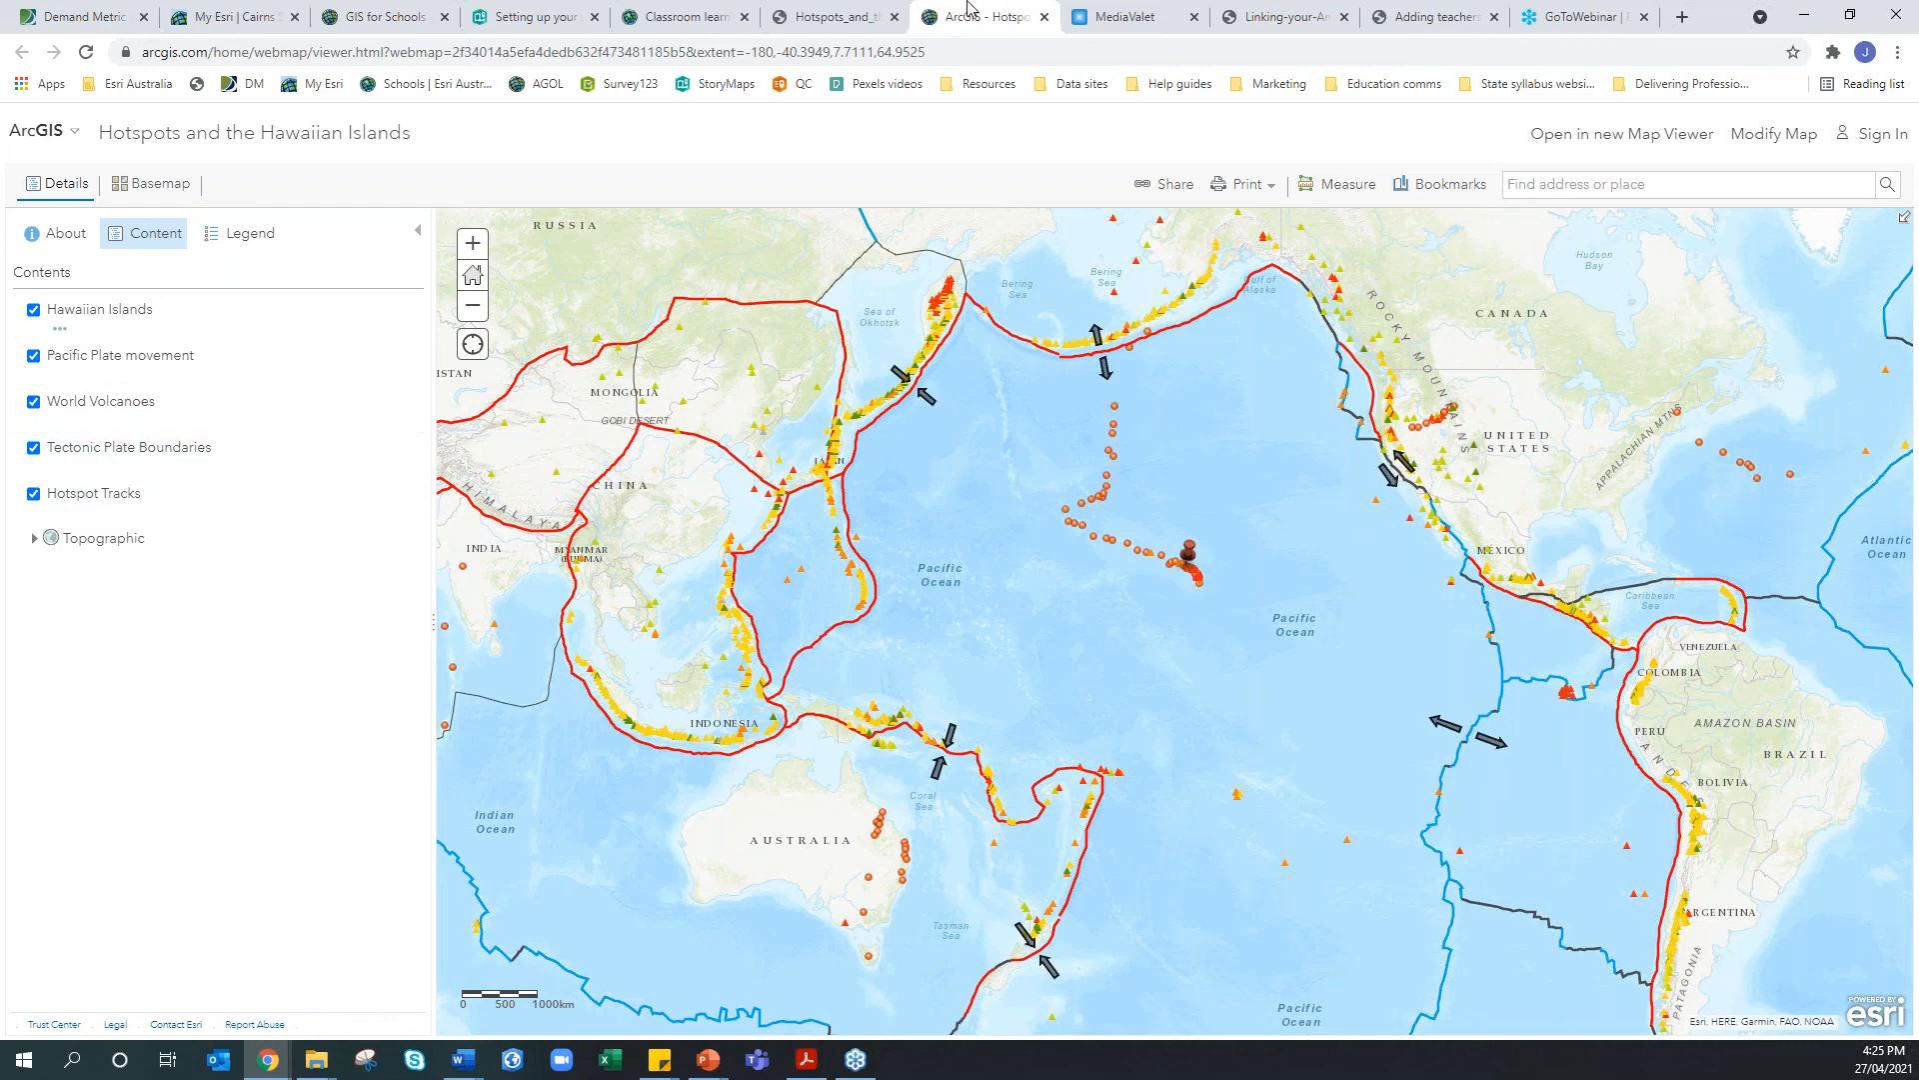
pyautogui.click(1044, 18)
pyautogui.click(1045, 18)
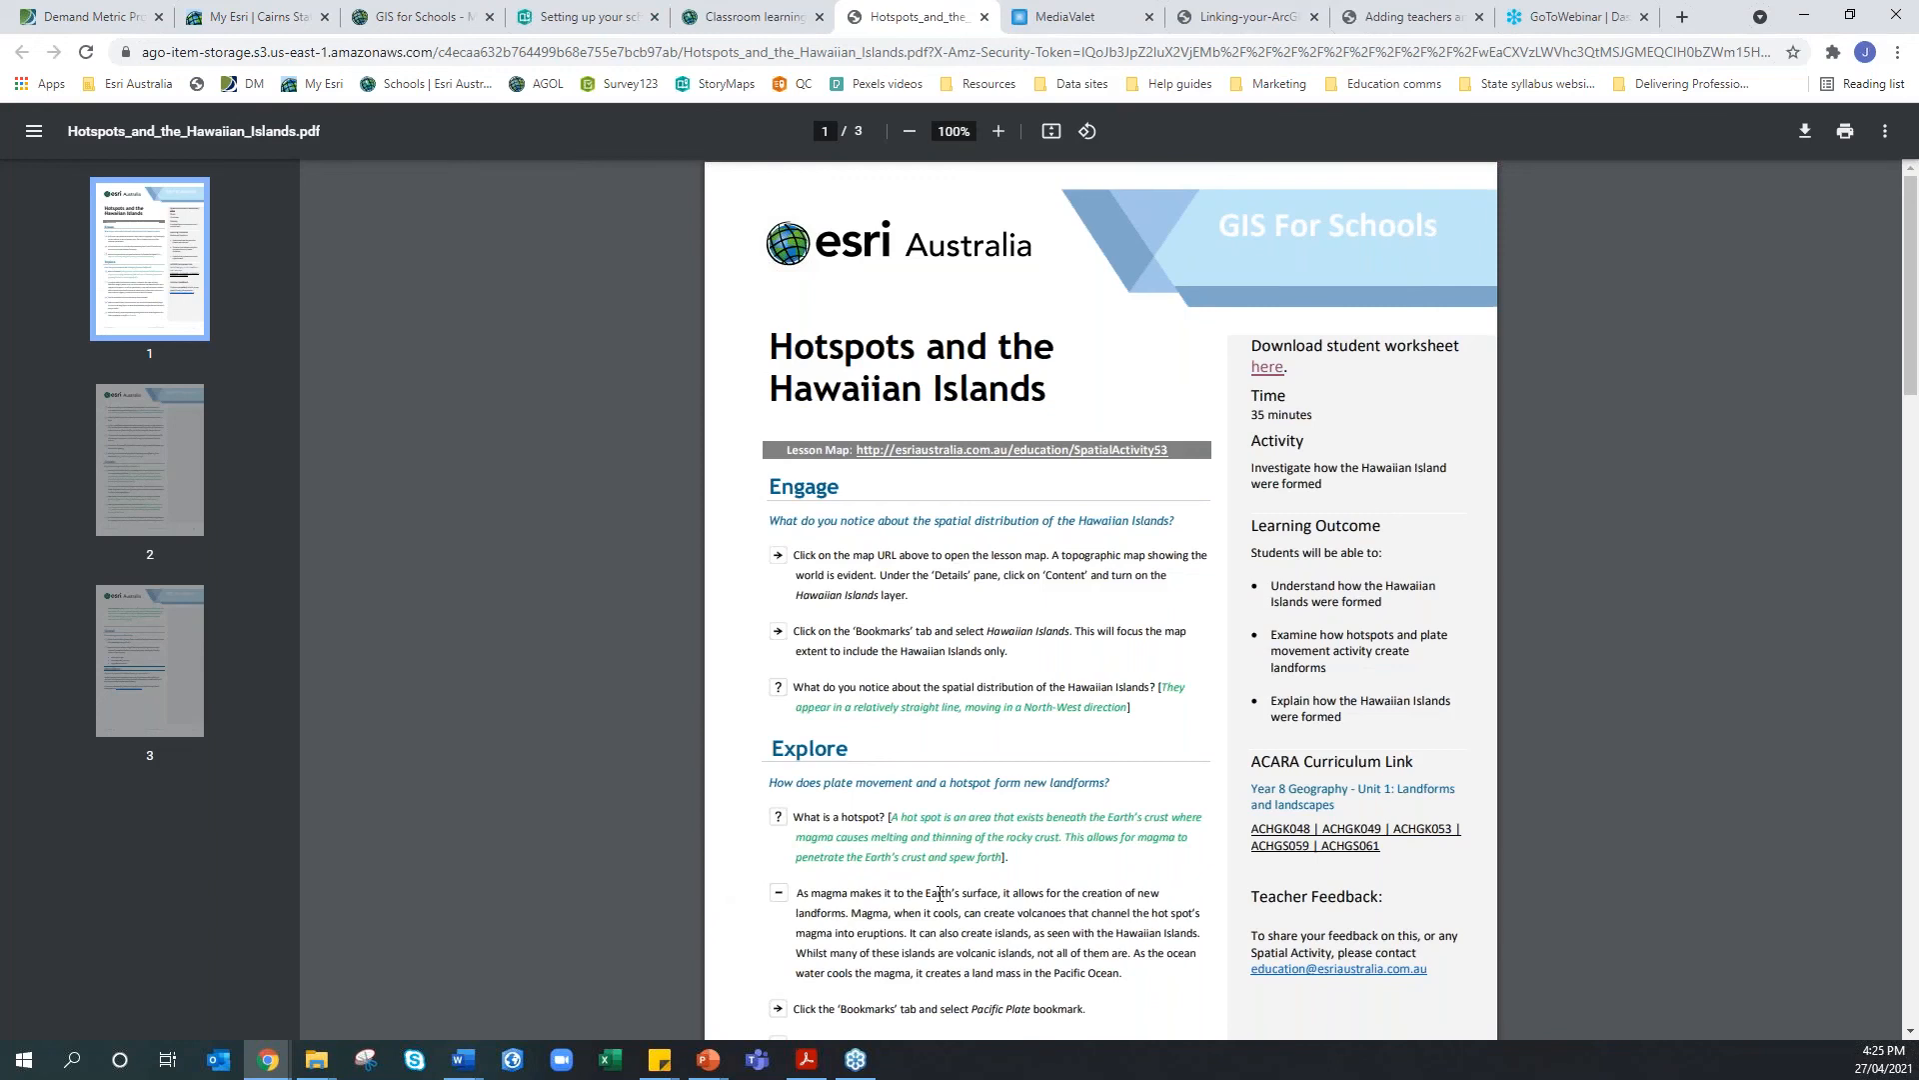
# Close the lesson PDF, return to Classroom learning materials, and go to Professional development
pyautogui.click(983, 17)
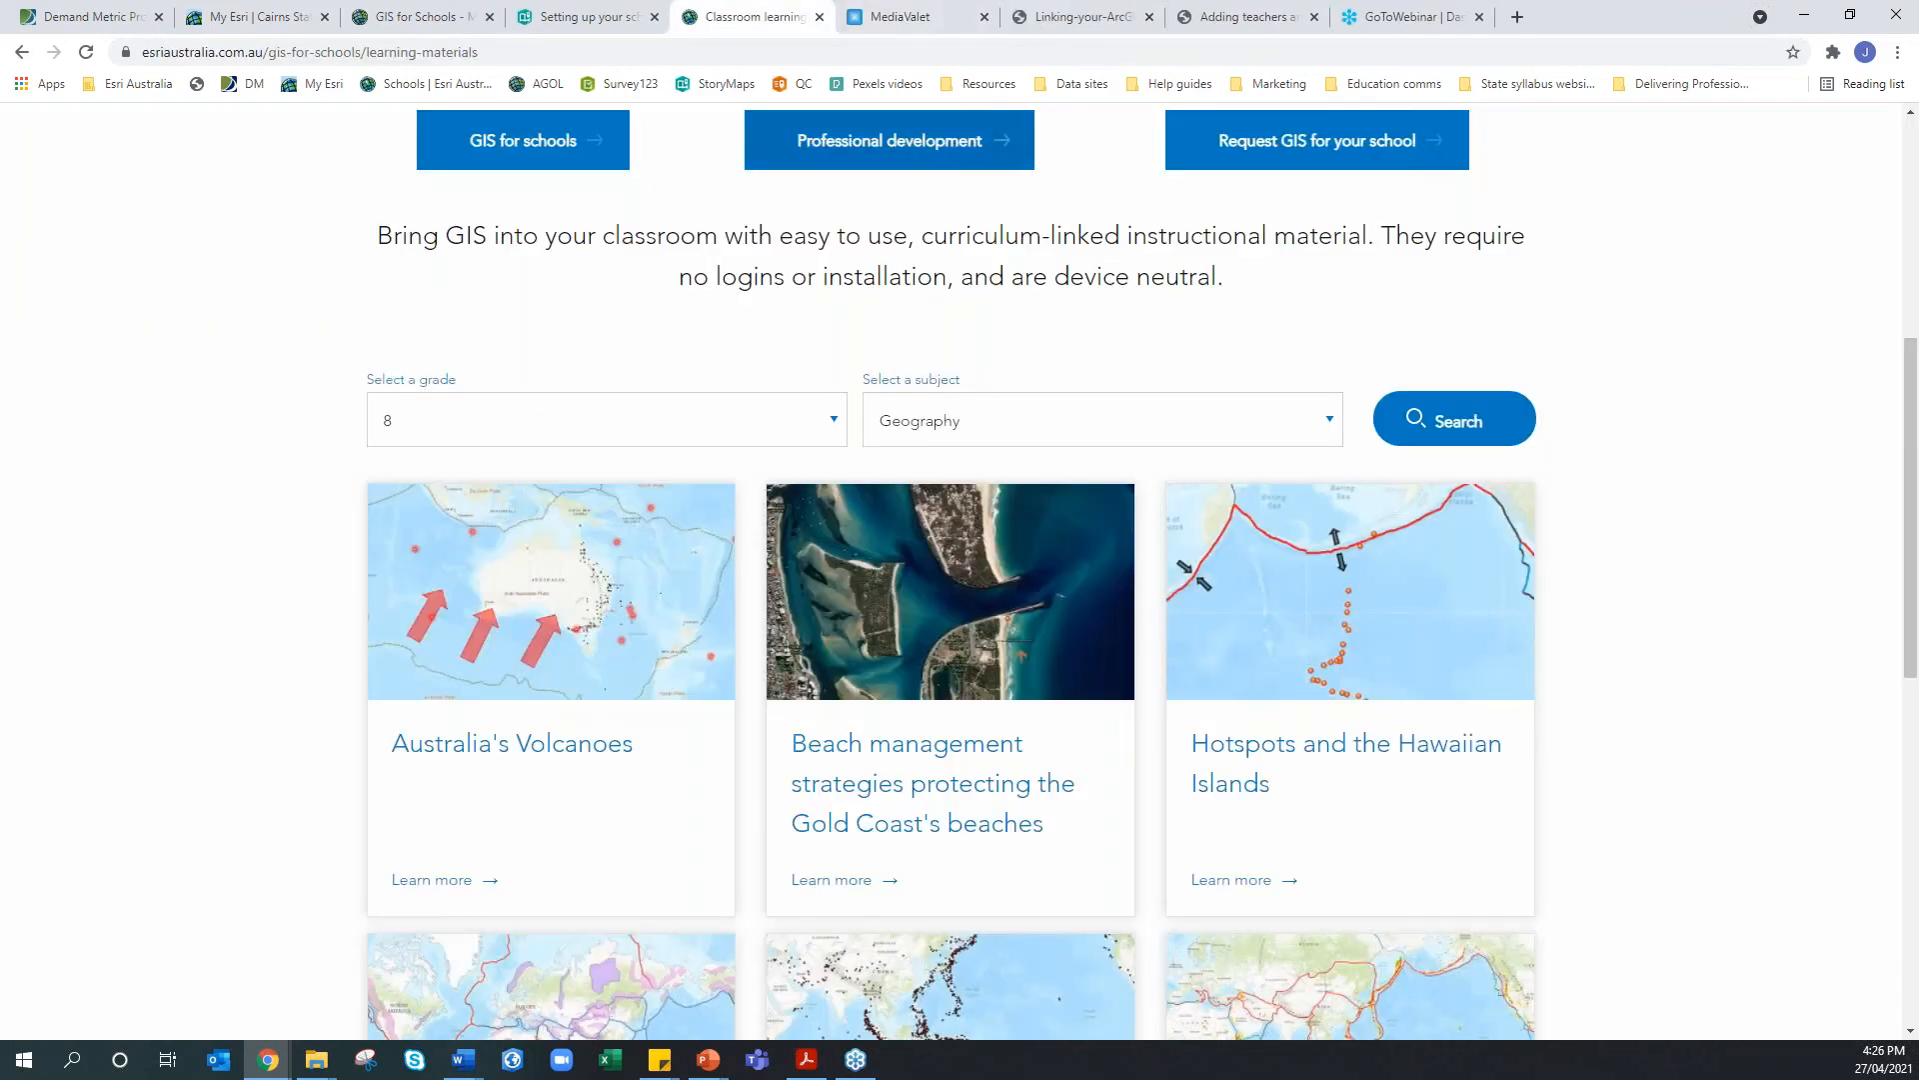
pyautogui.scroll(6, 986, 458)
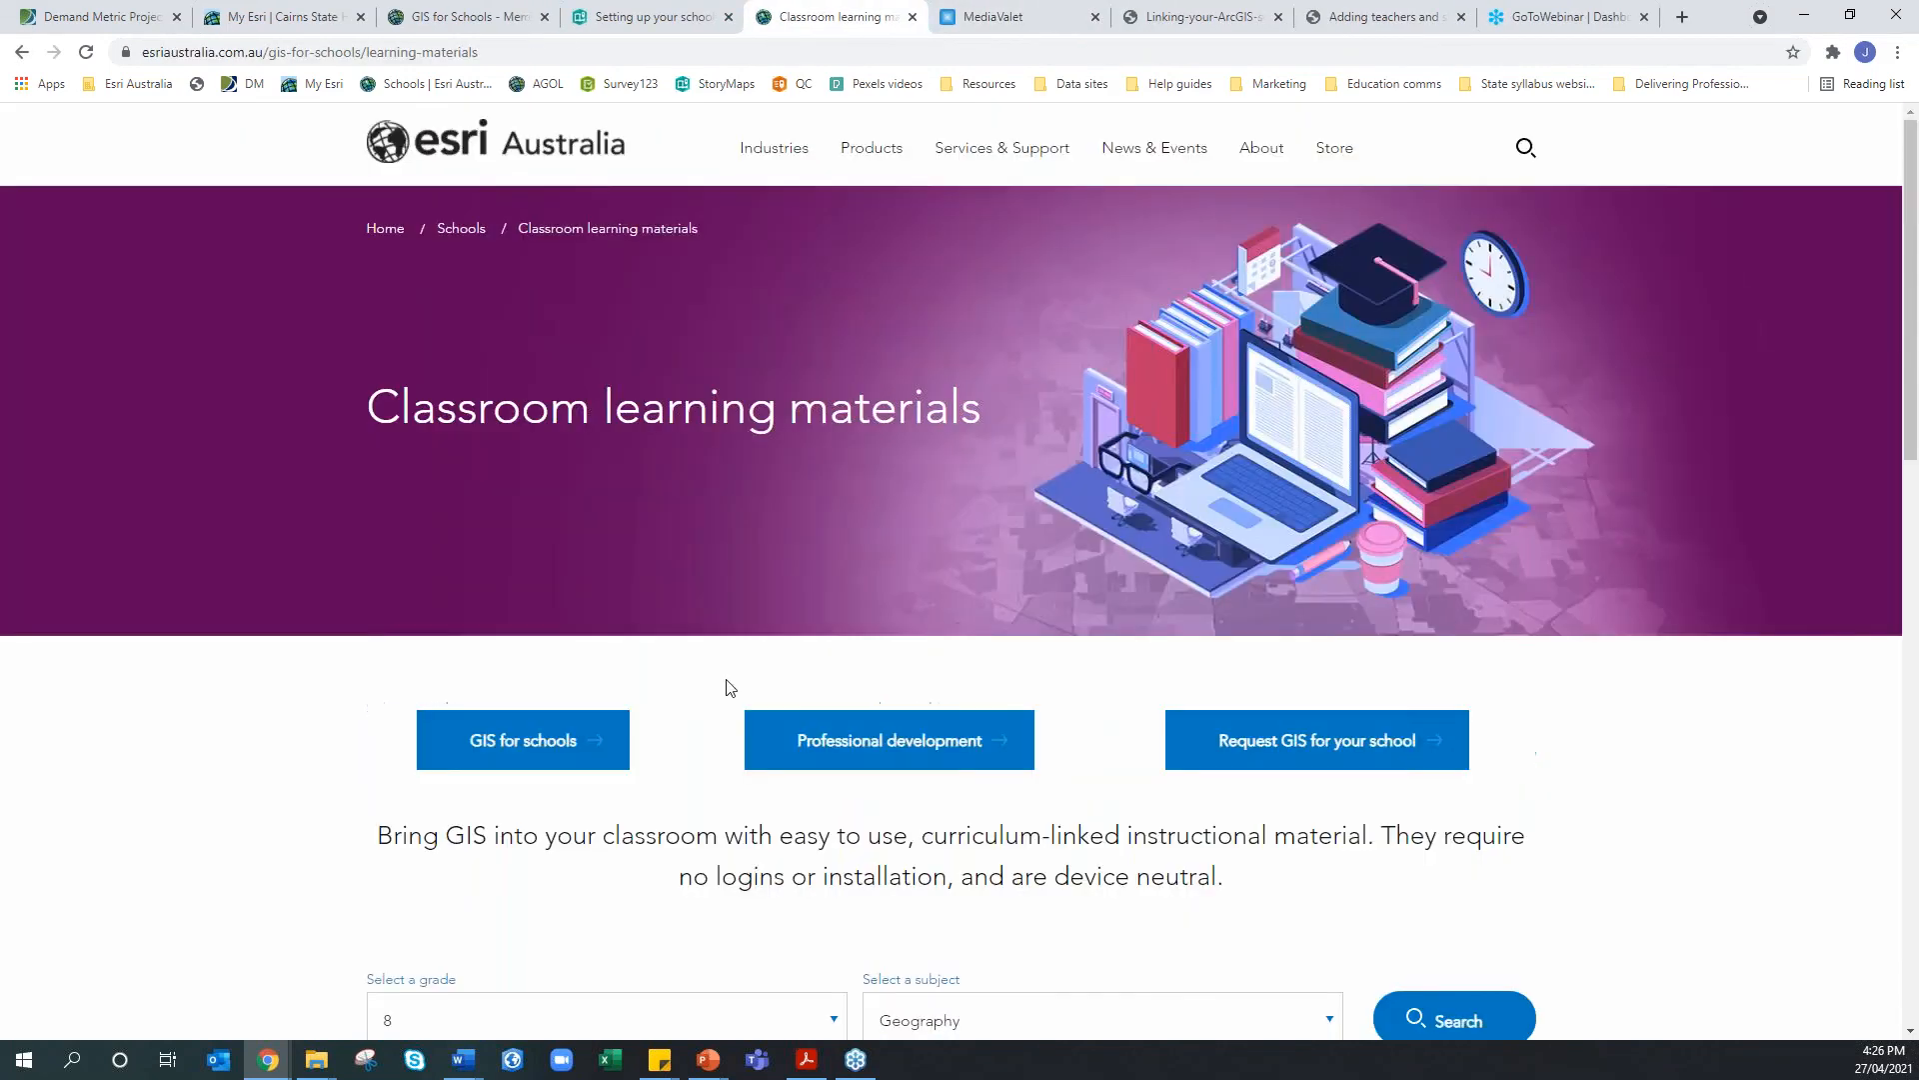
pyautogui.click(800, 752)
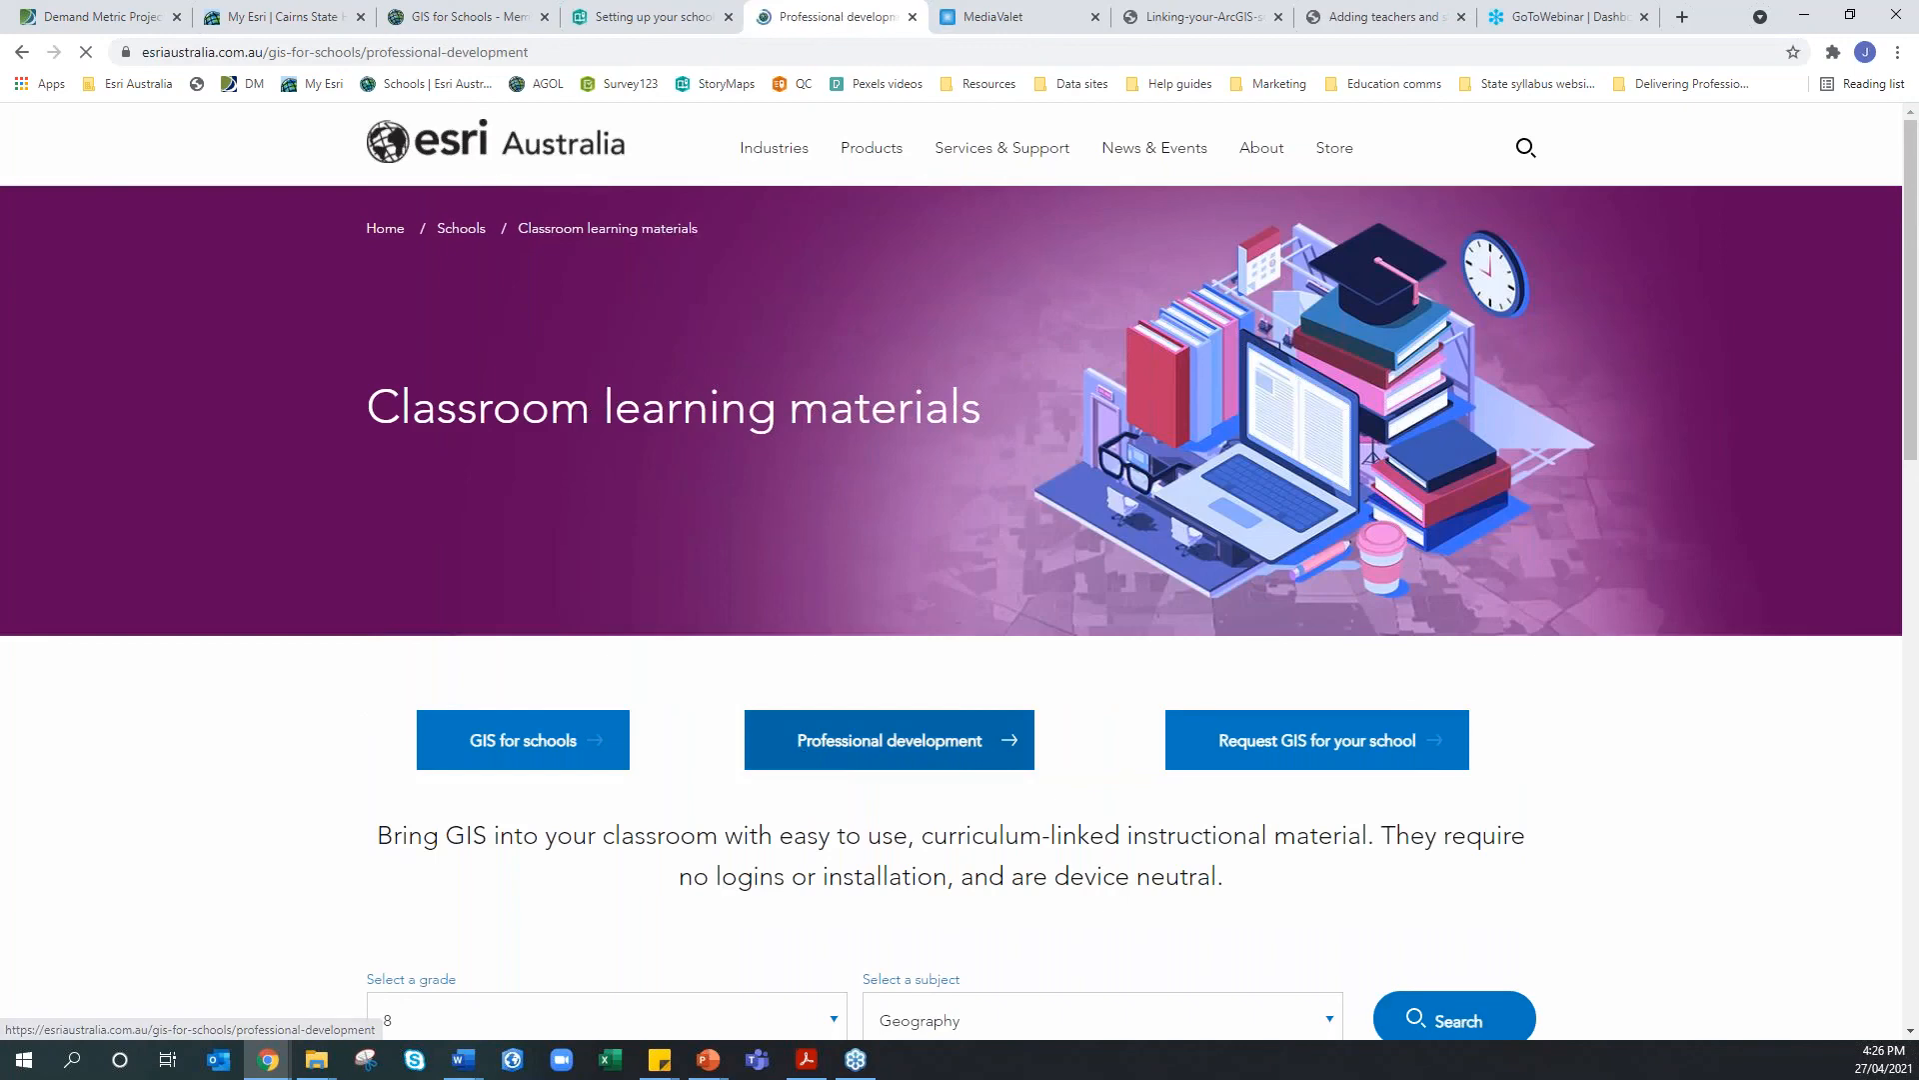
# Browse the teacher and student topics, briefly expanding and collapsing the Story Maps resources
pyautogui.scroll(-6, 959, 570)
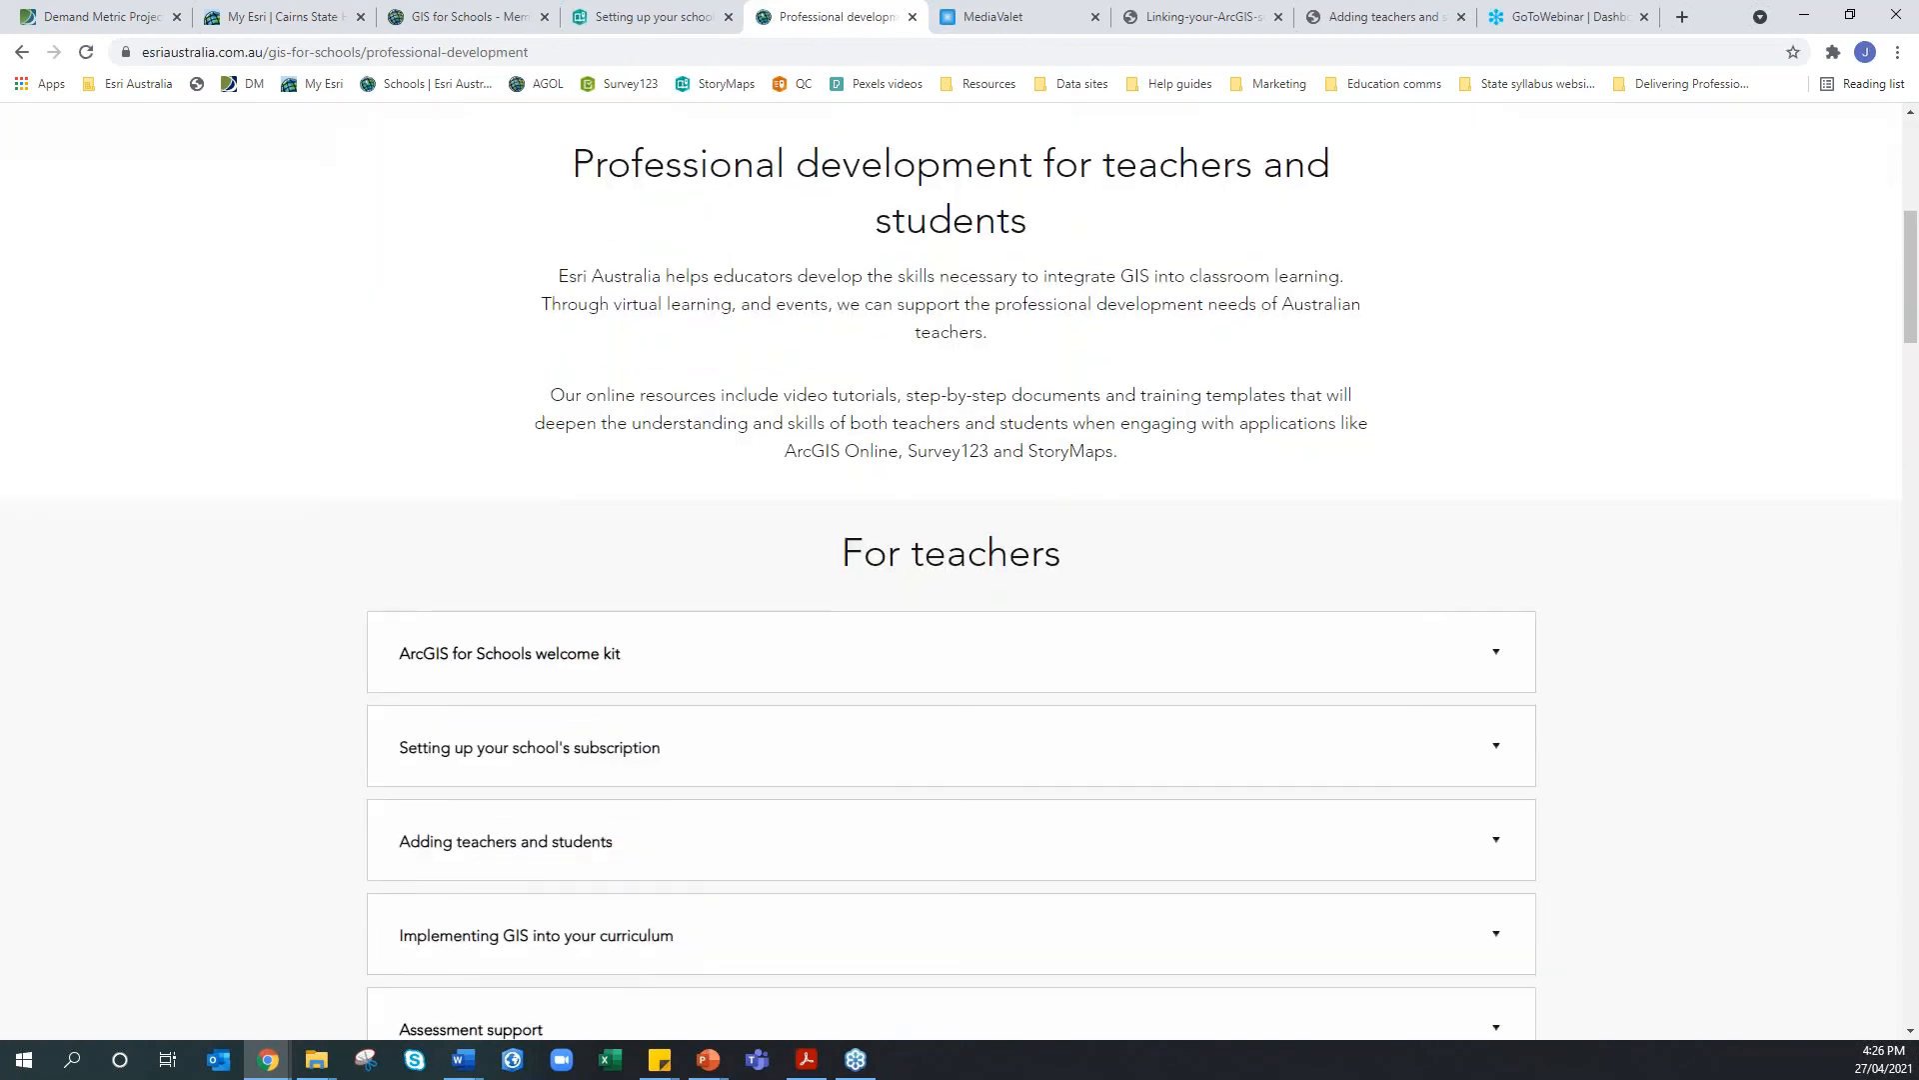
pyautogui.scroll(-3, 960, 570)
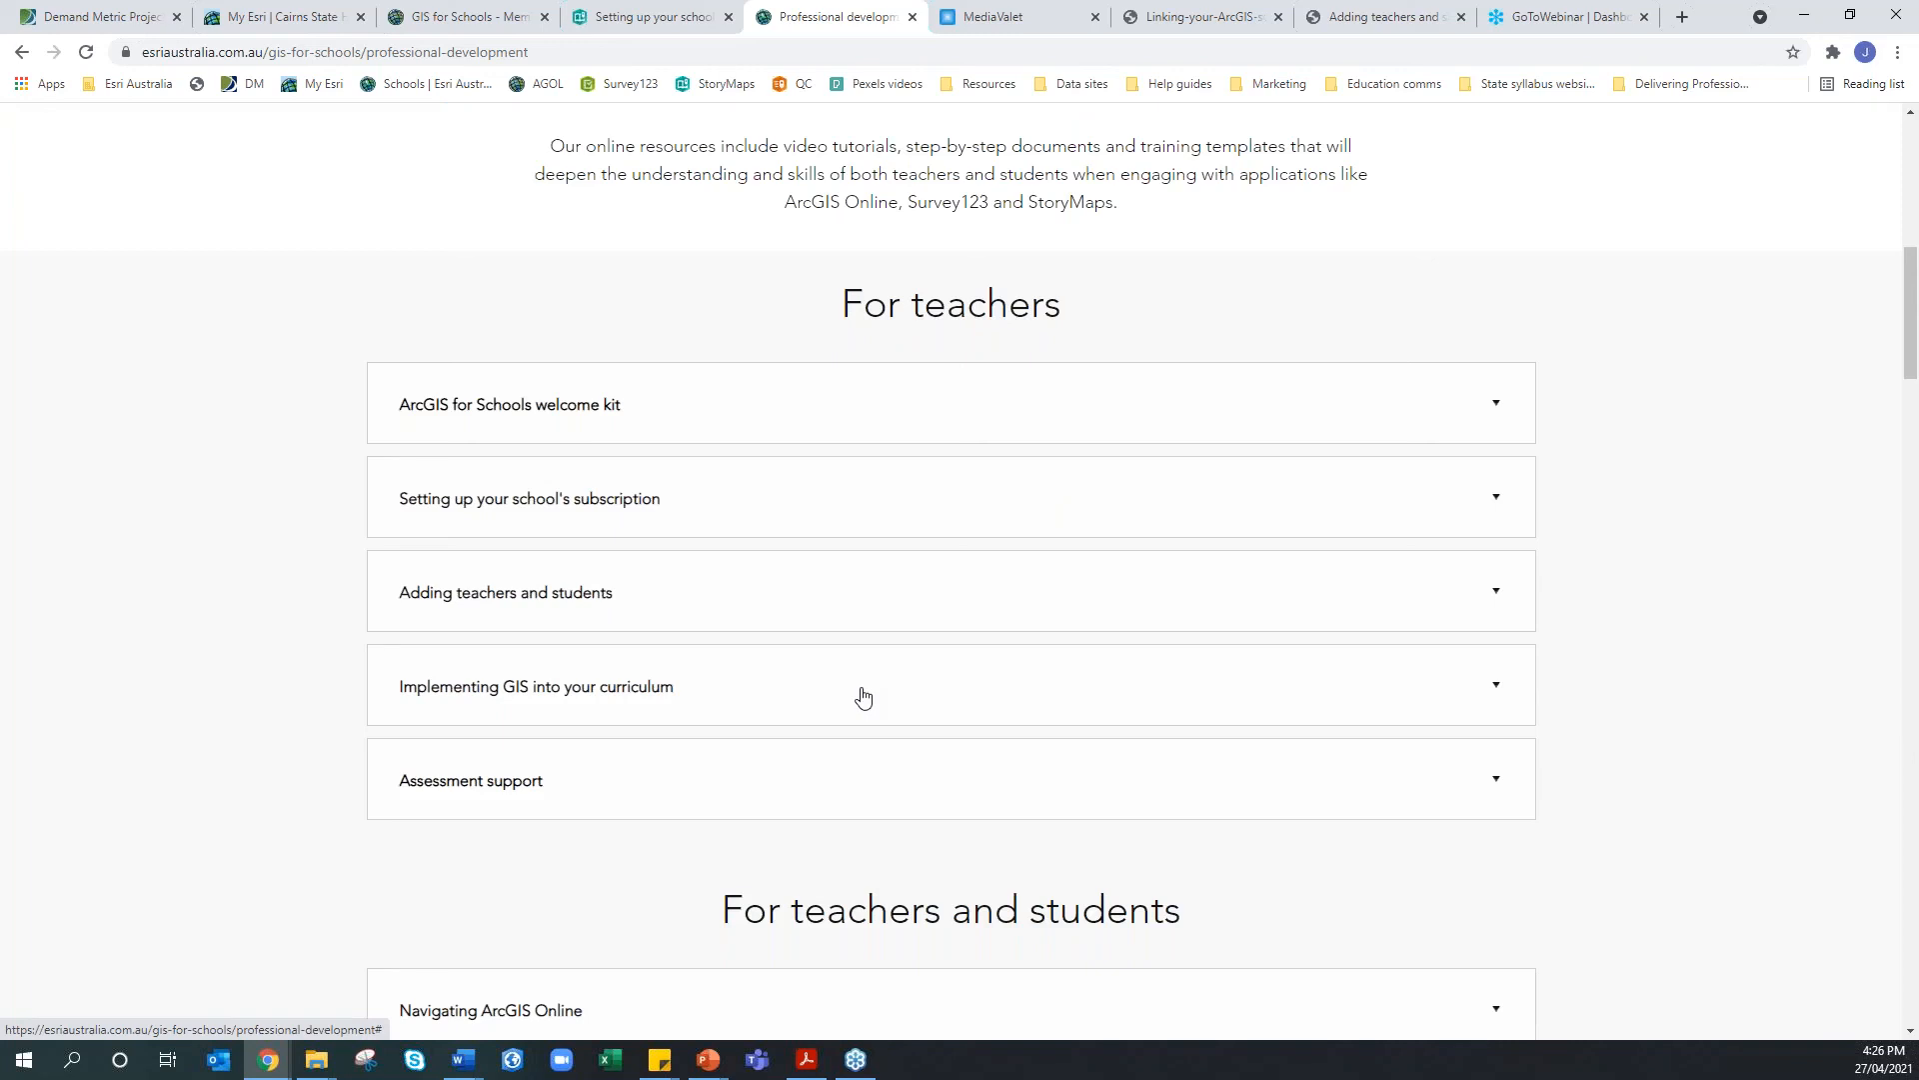
pyautogui.scroll(-1, 864, 698)
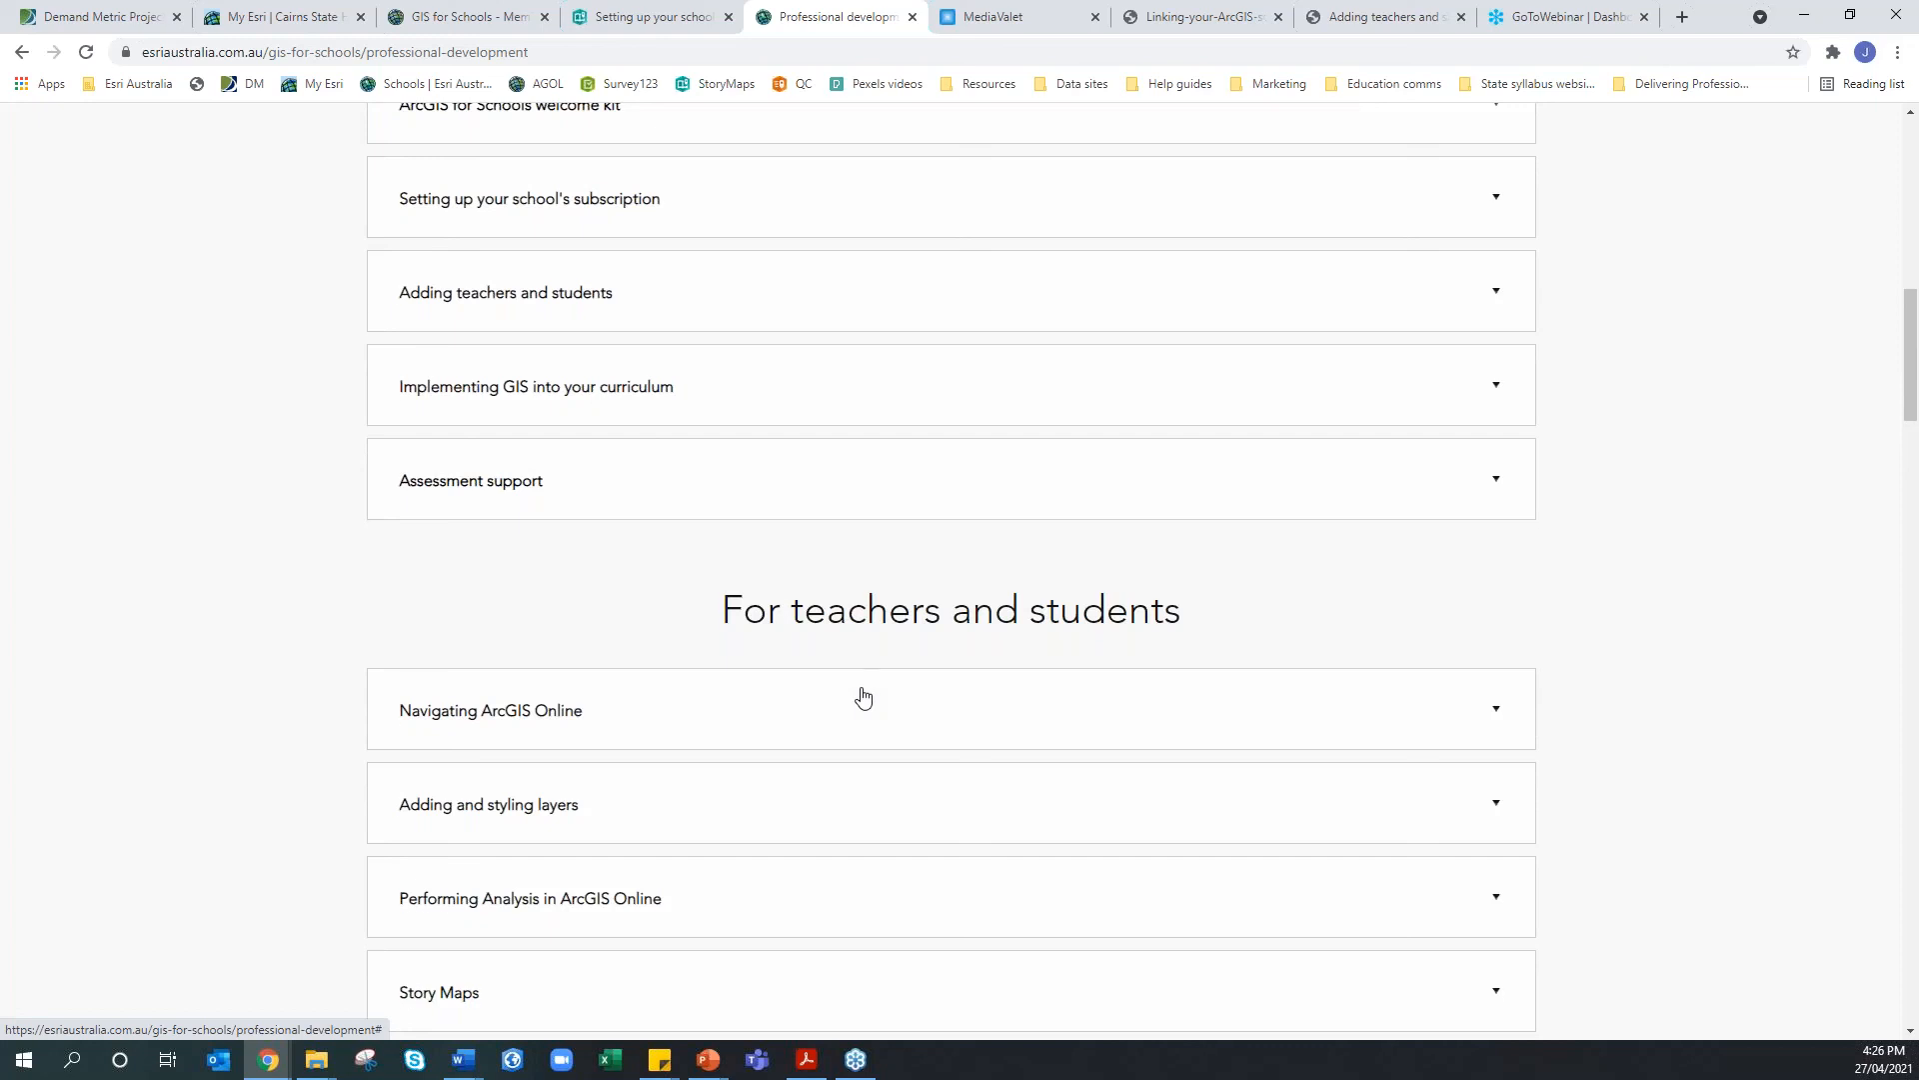
pyautogui.scroll(1, 864, 696)
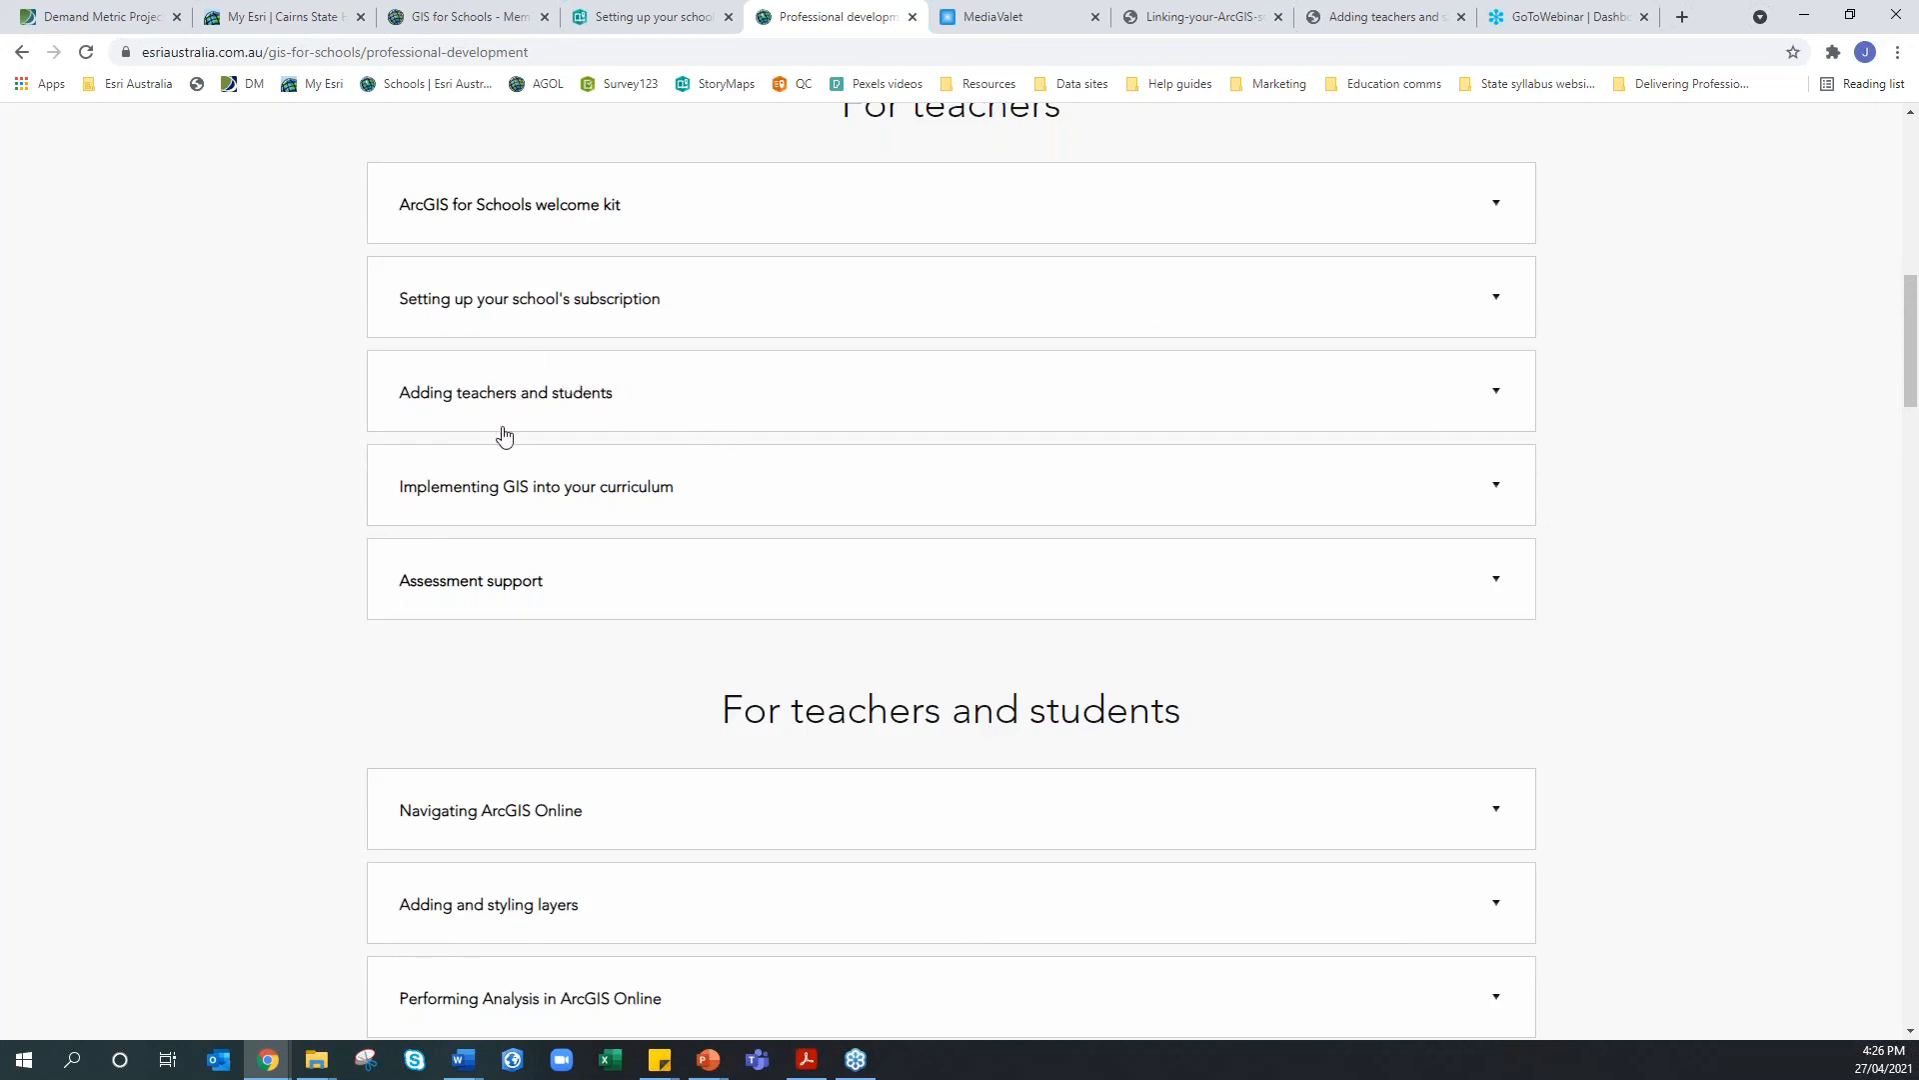
pyautogui.scroll(-6, 528, 503)
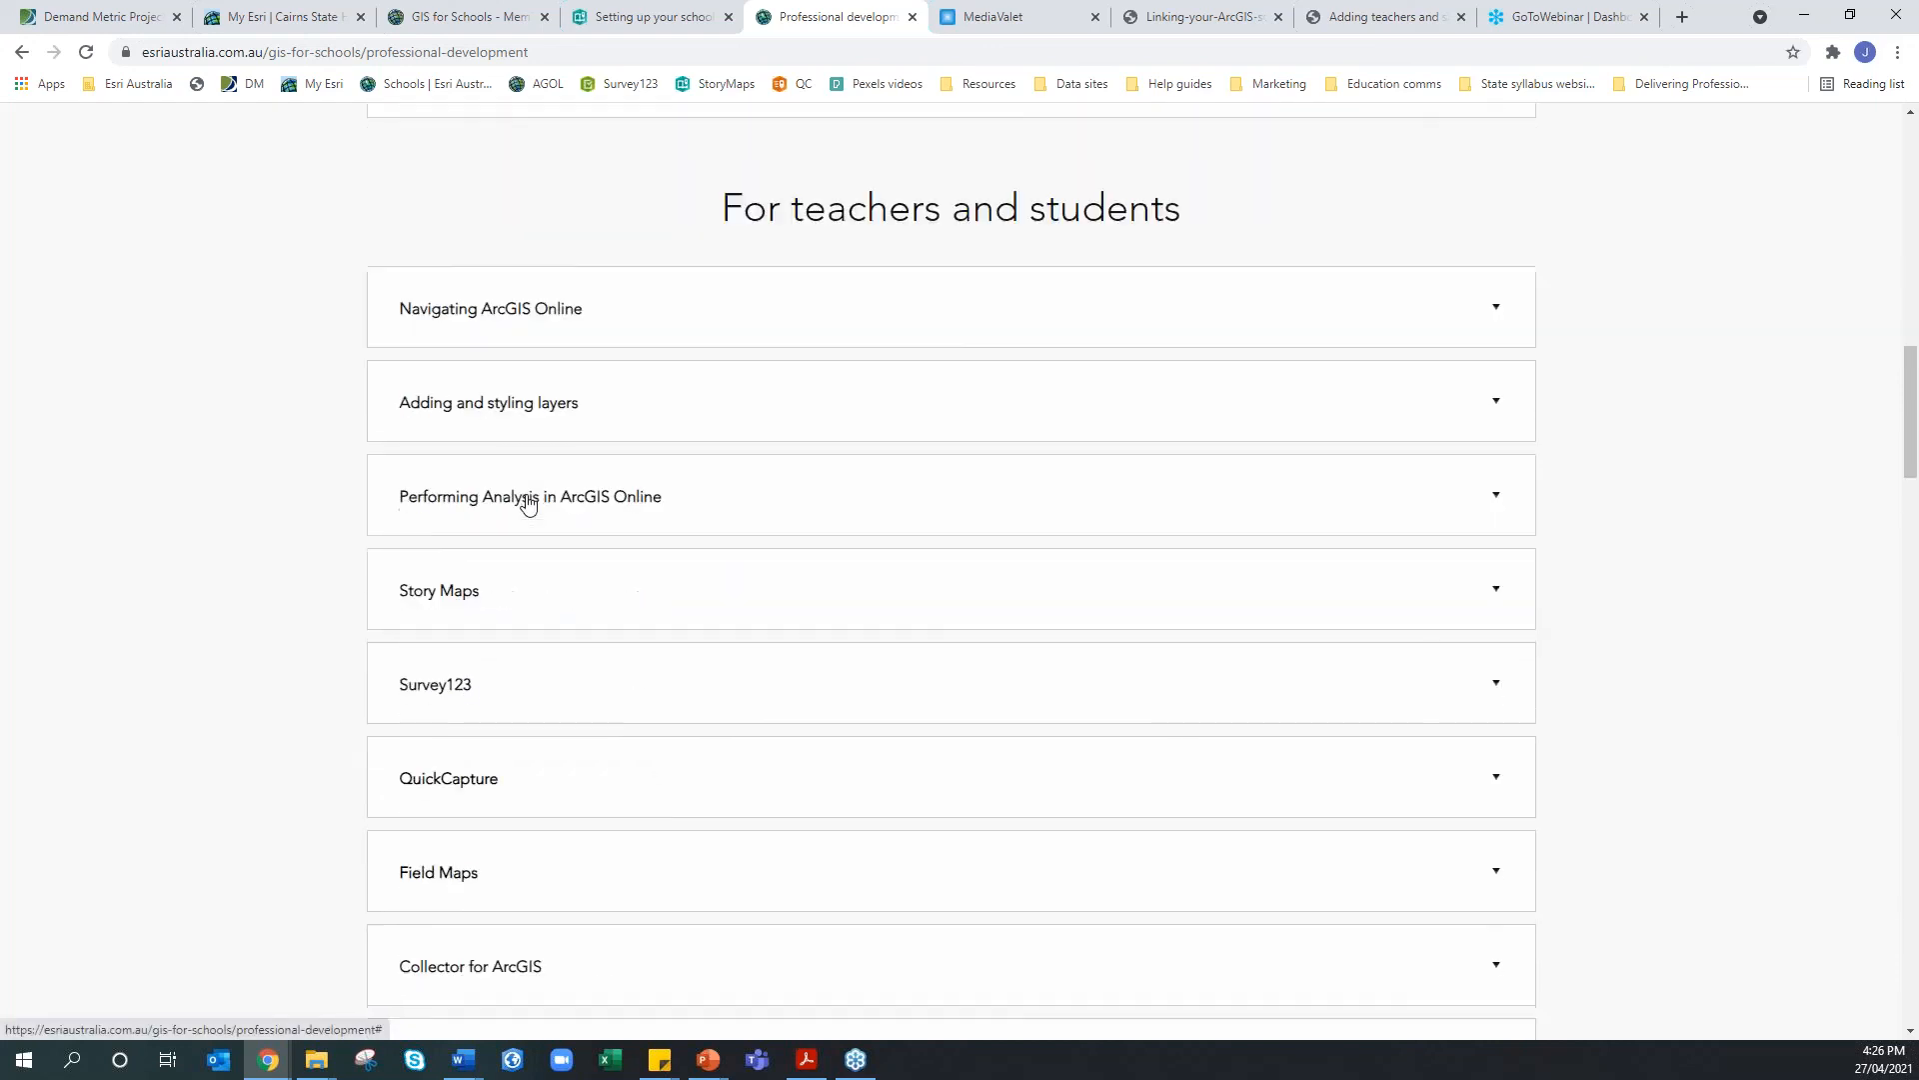
pyautogui.scroll(-1, 519, 502)
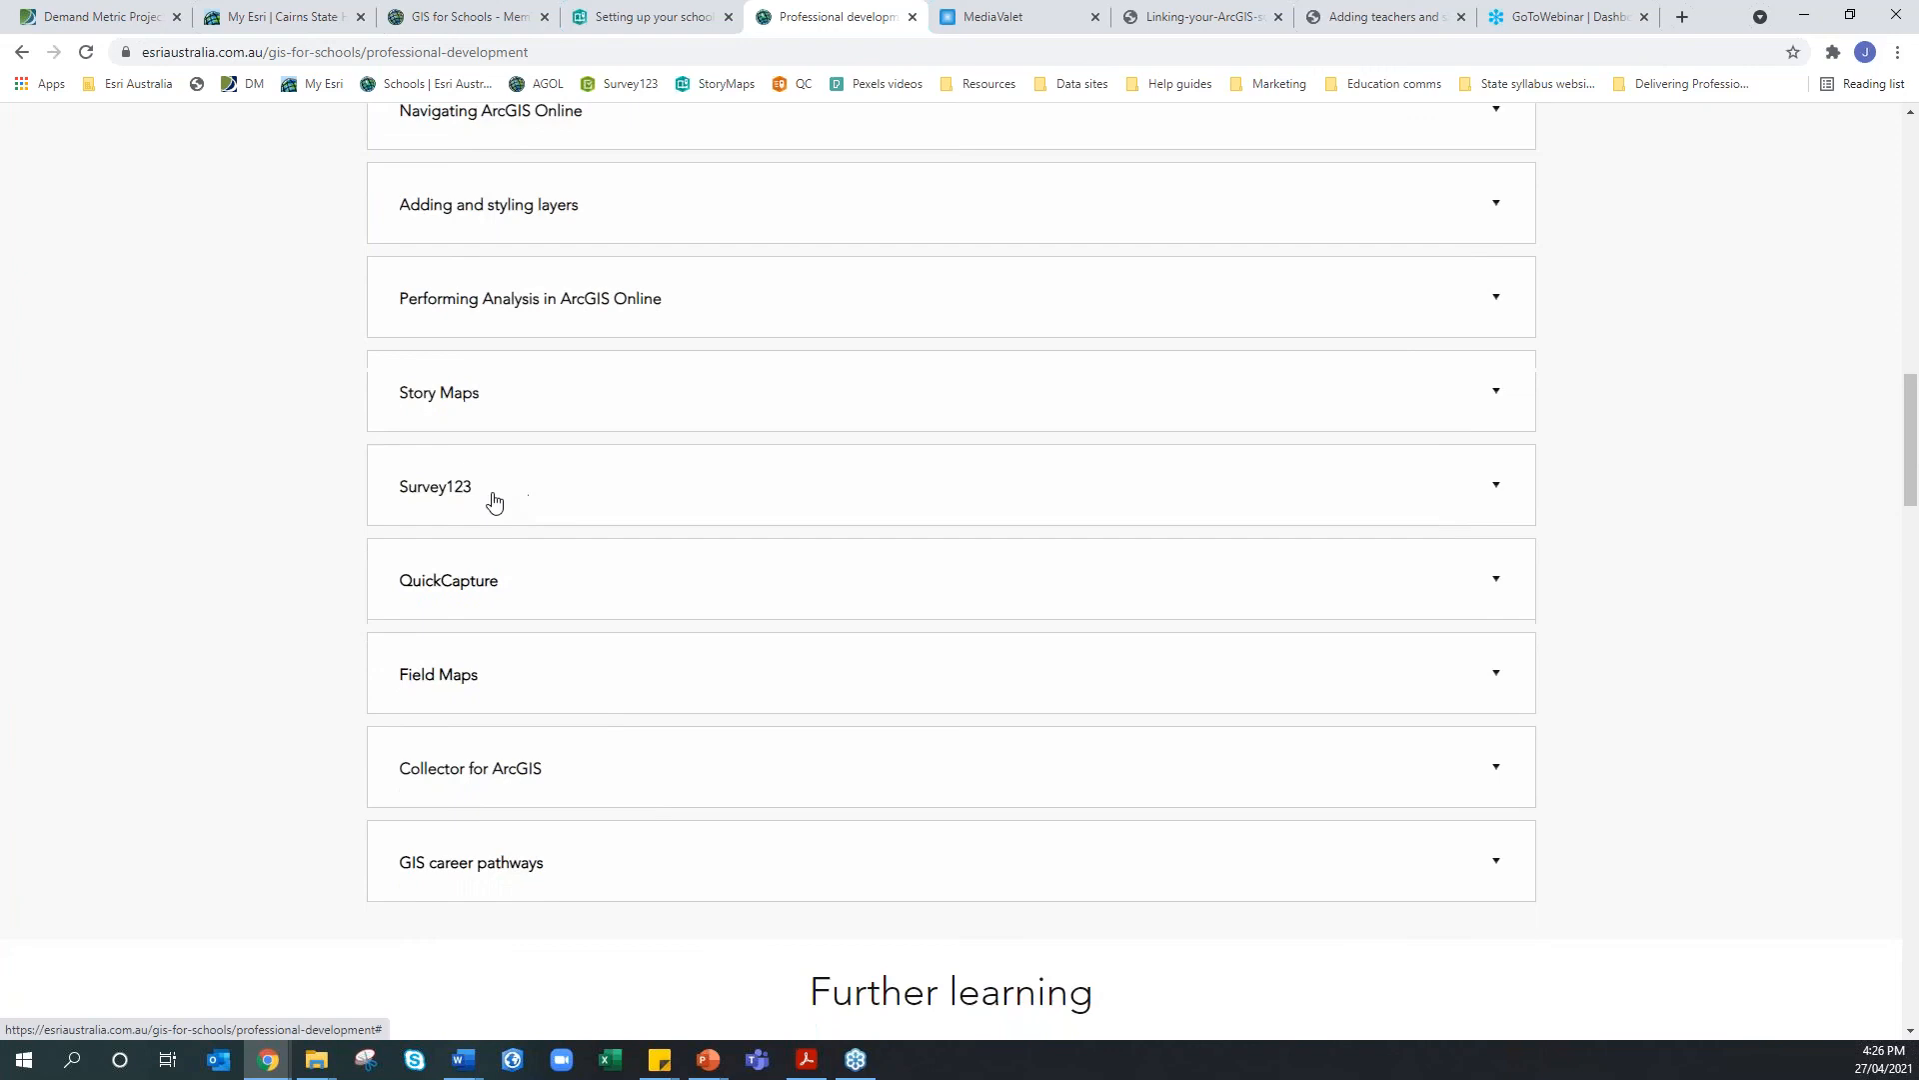
pyautogui.click(477, 420)
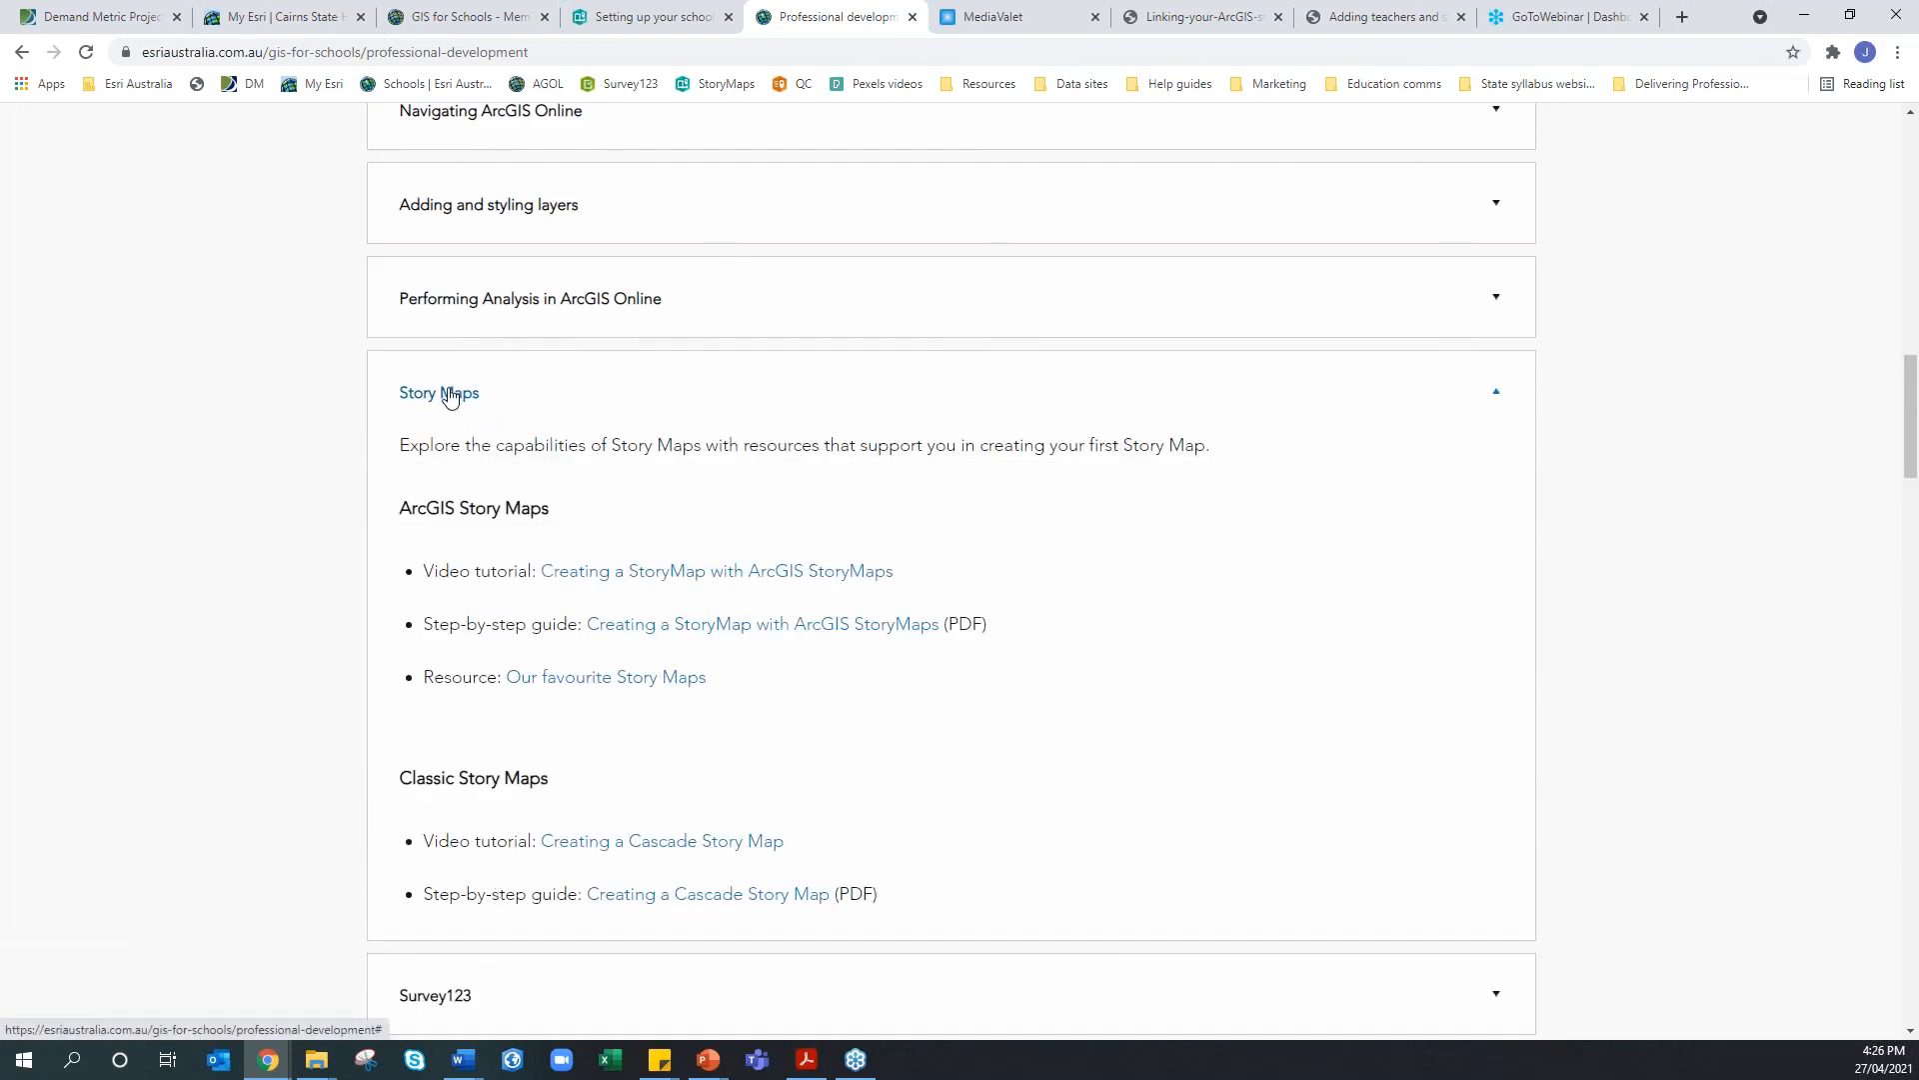
pyautogui.click(450, 396)
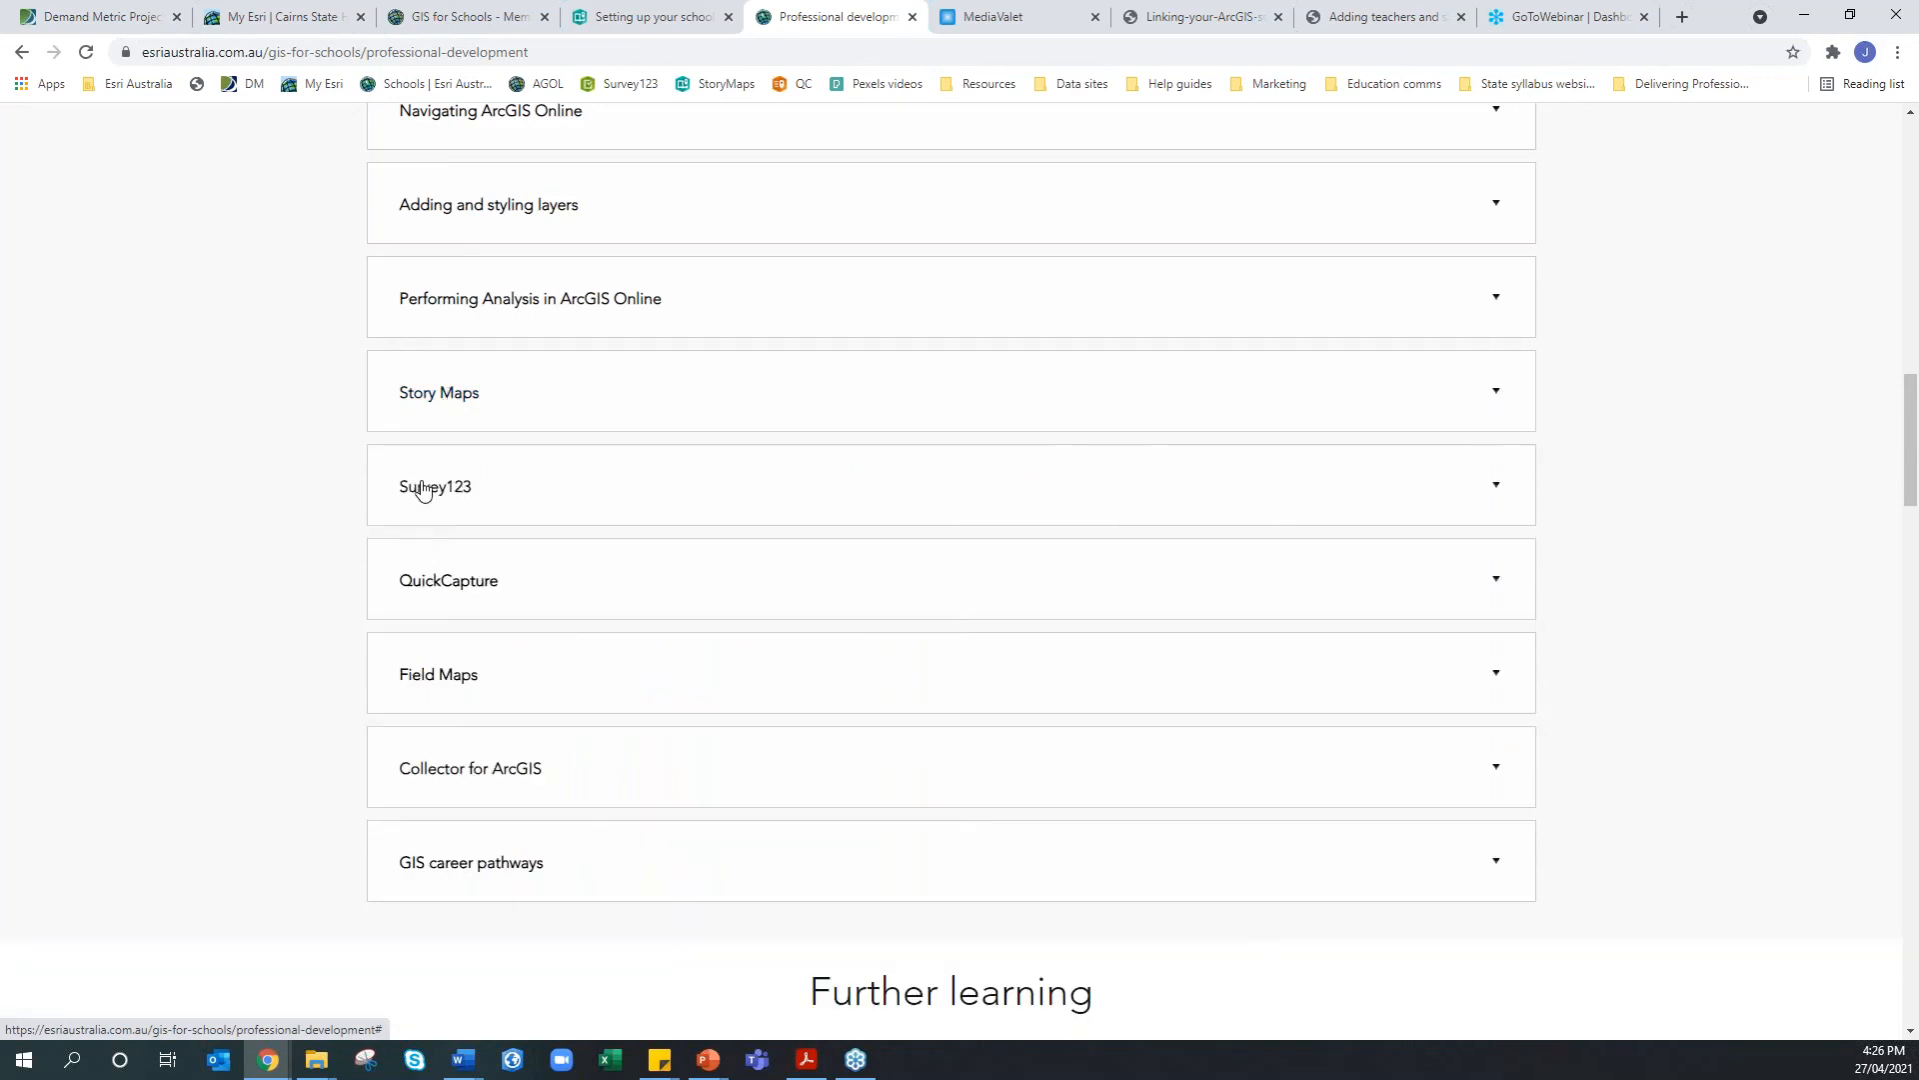
# Expand the Survey123 topic to view its tutorials, then collapse it again
pyautogui.scroll(1, 424, 544)
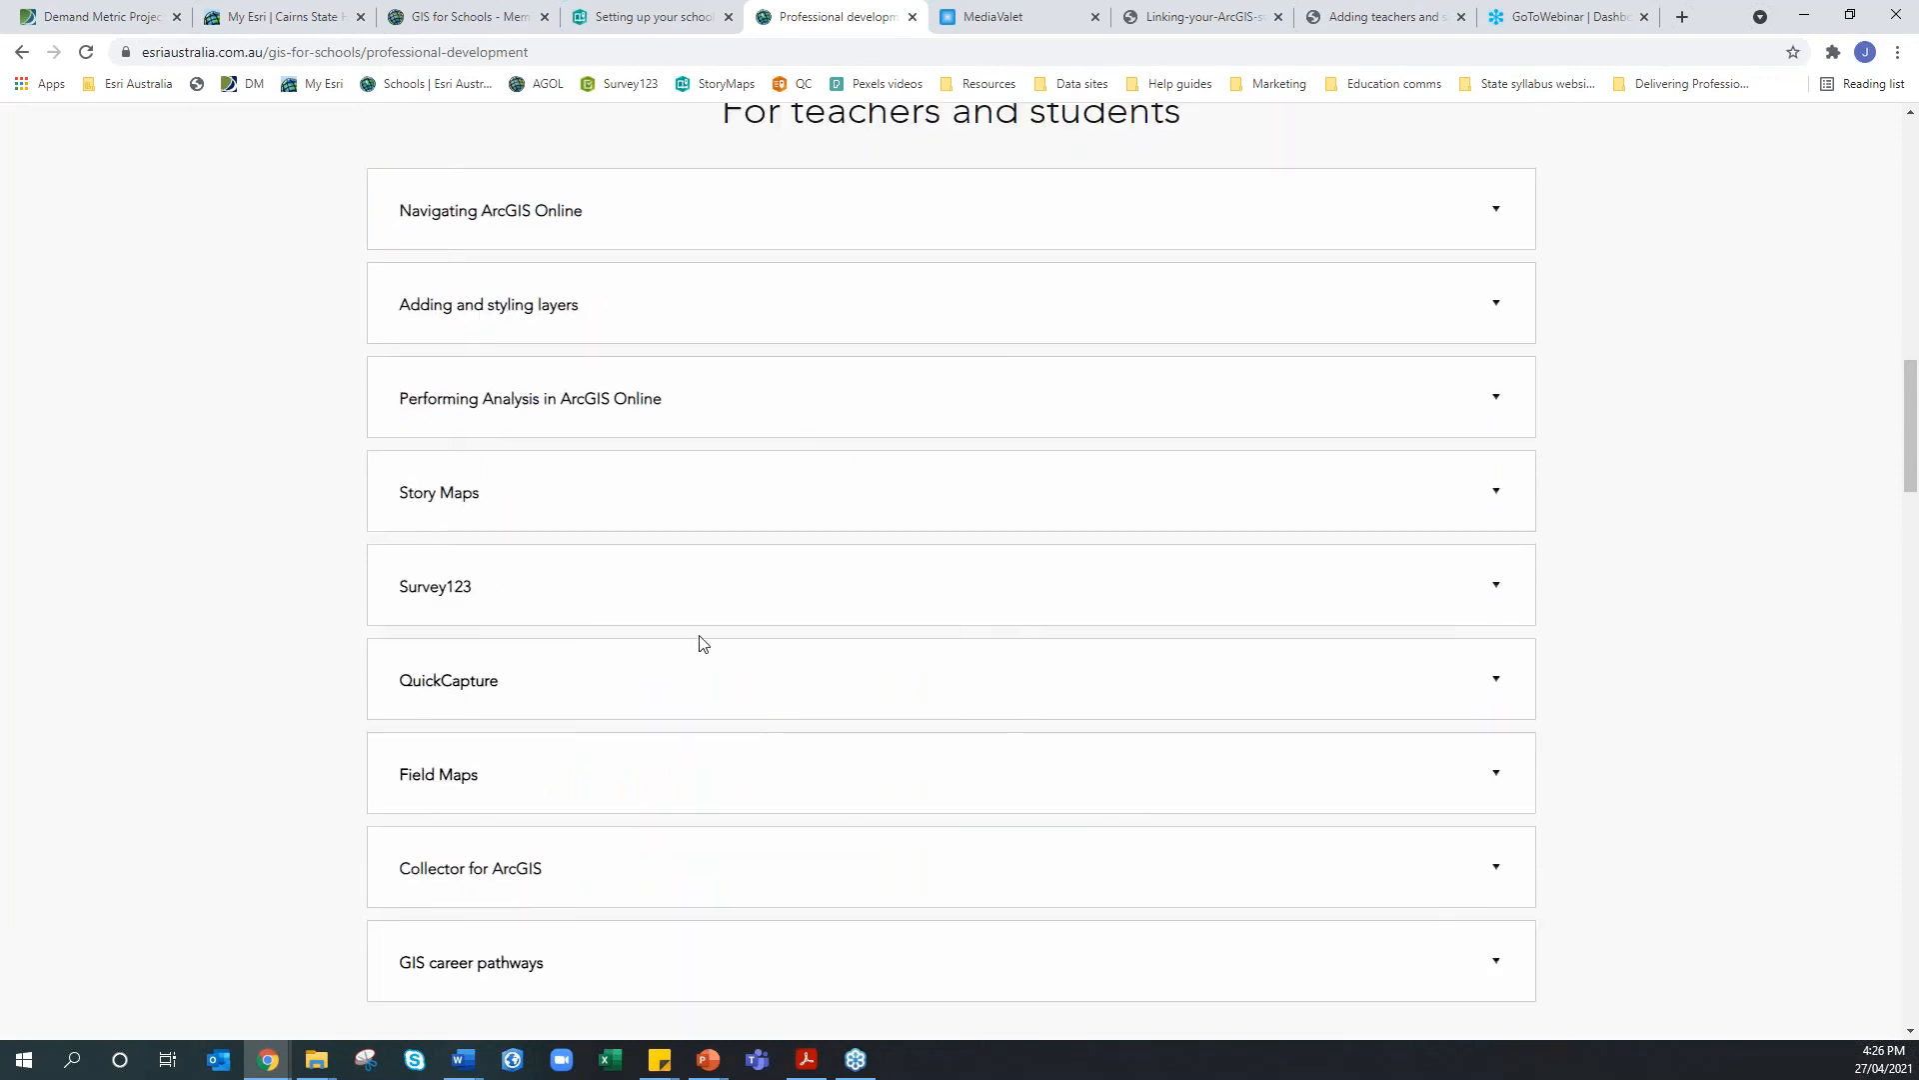
pyautogui.scroll(6, 700, 640)
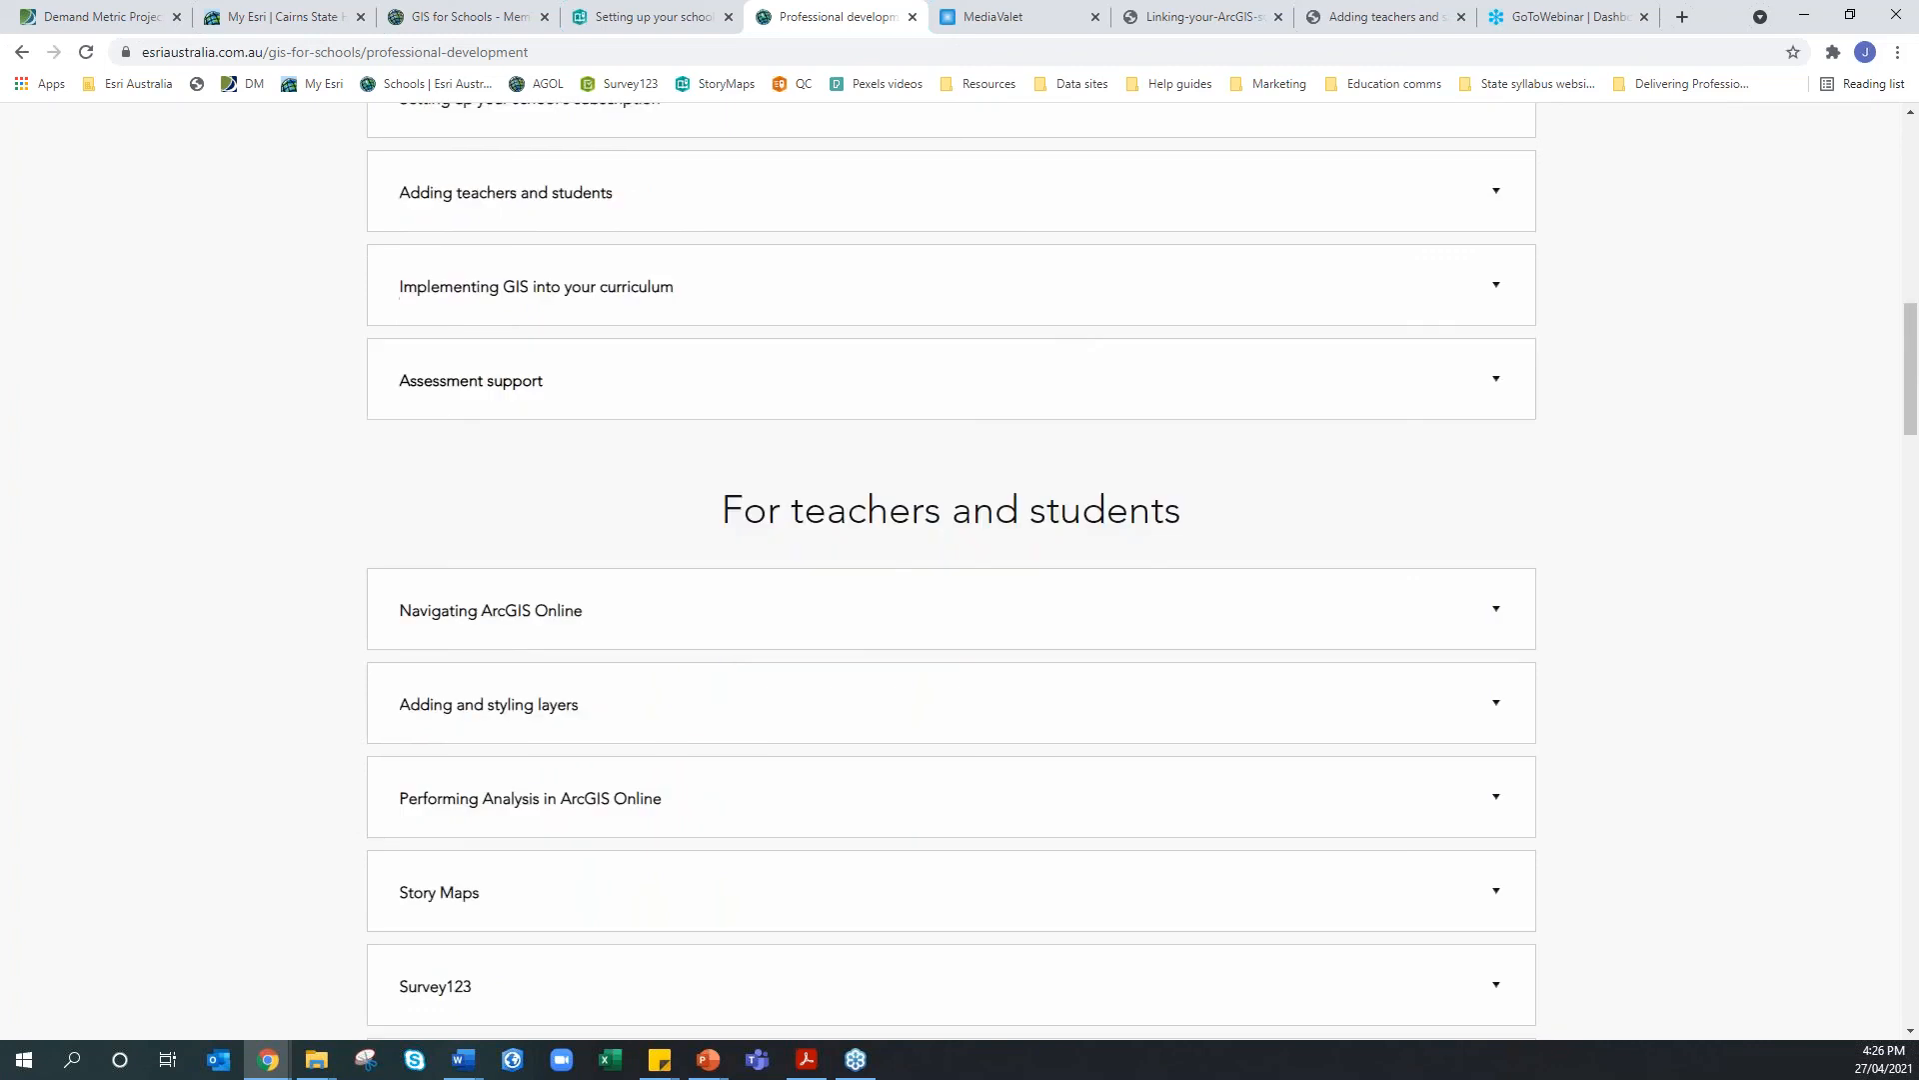
pyautogui.scroll(1, 724, 513)
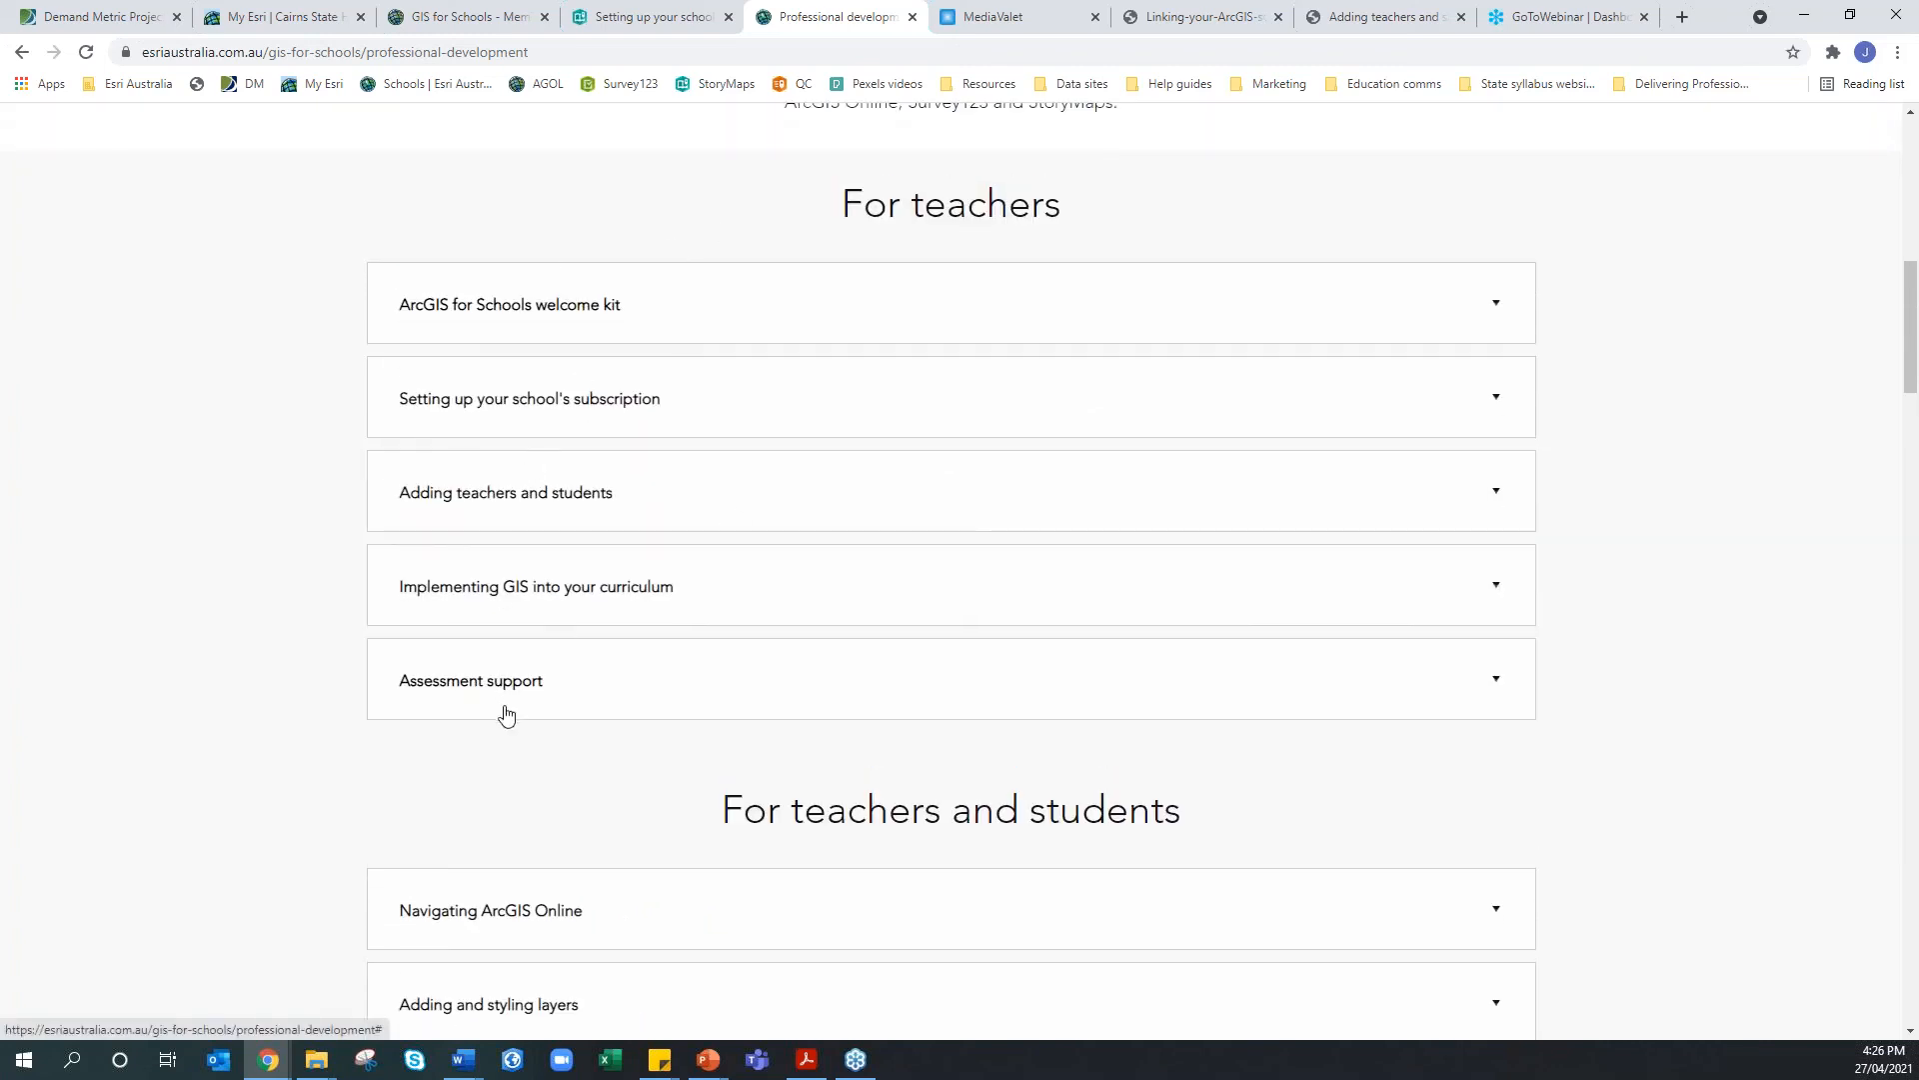
pyautogui.scroll(-4, 506, 714)
pyautogui.scroll(-2, 819, 575)
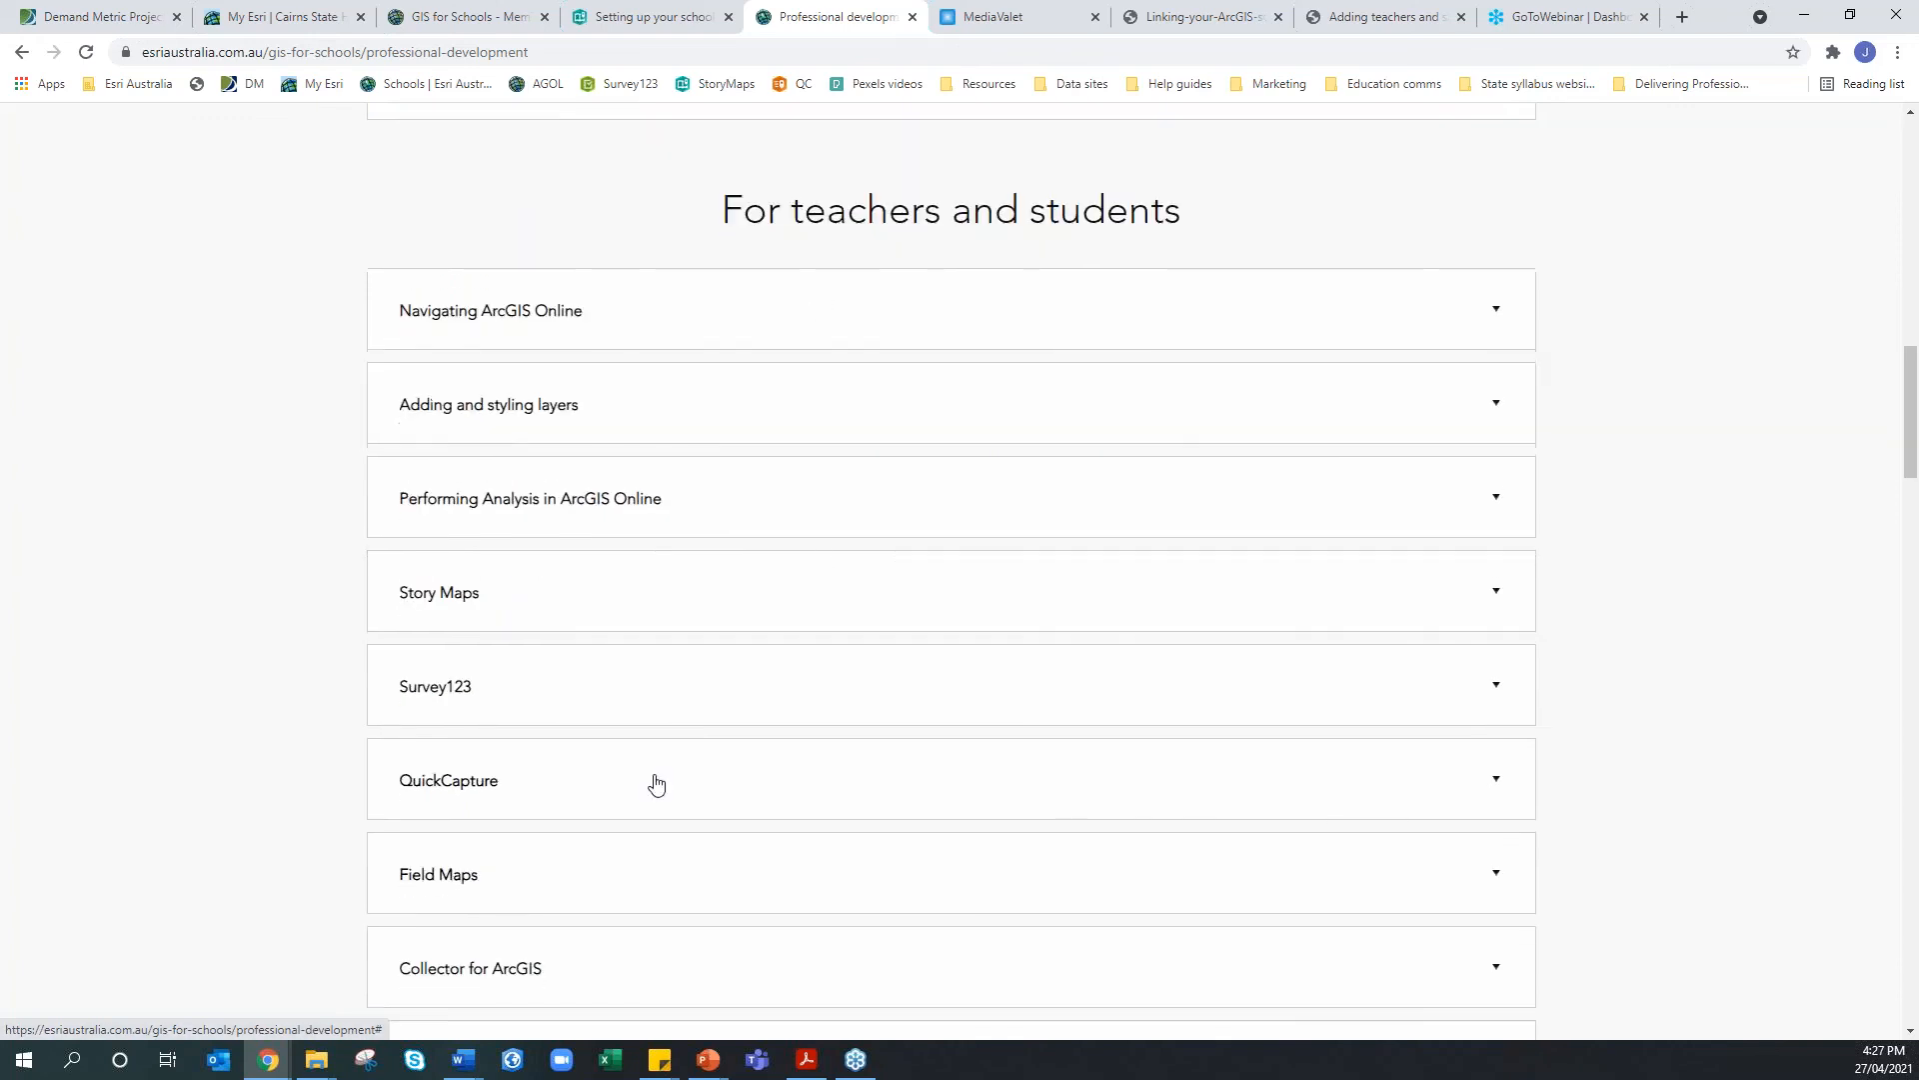
pyautogui.click(604, 700)
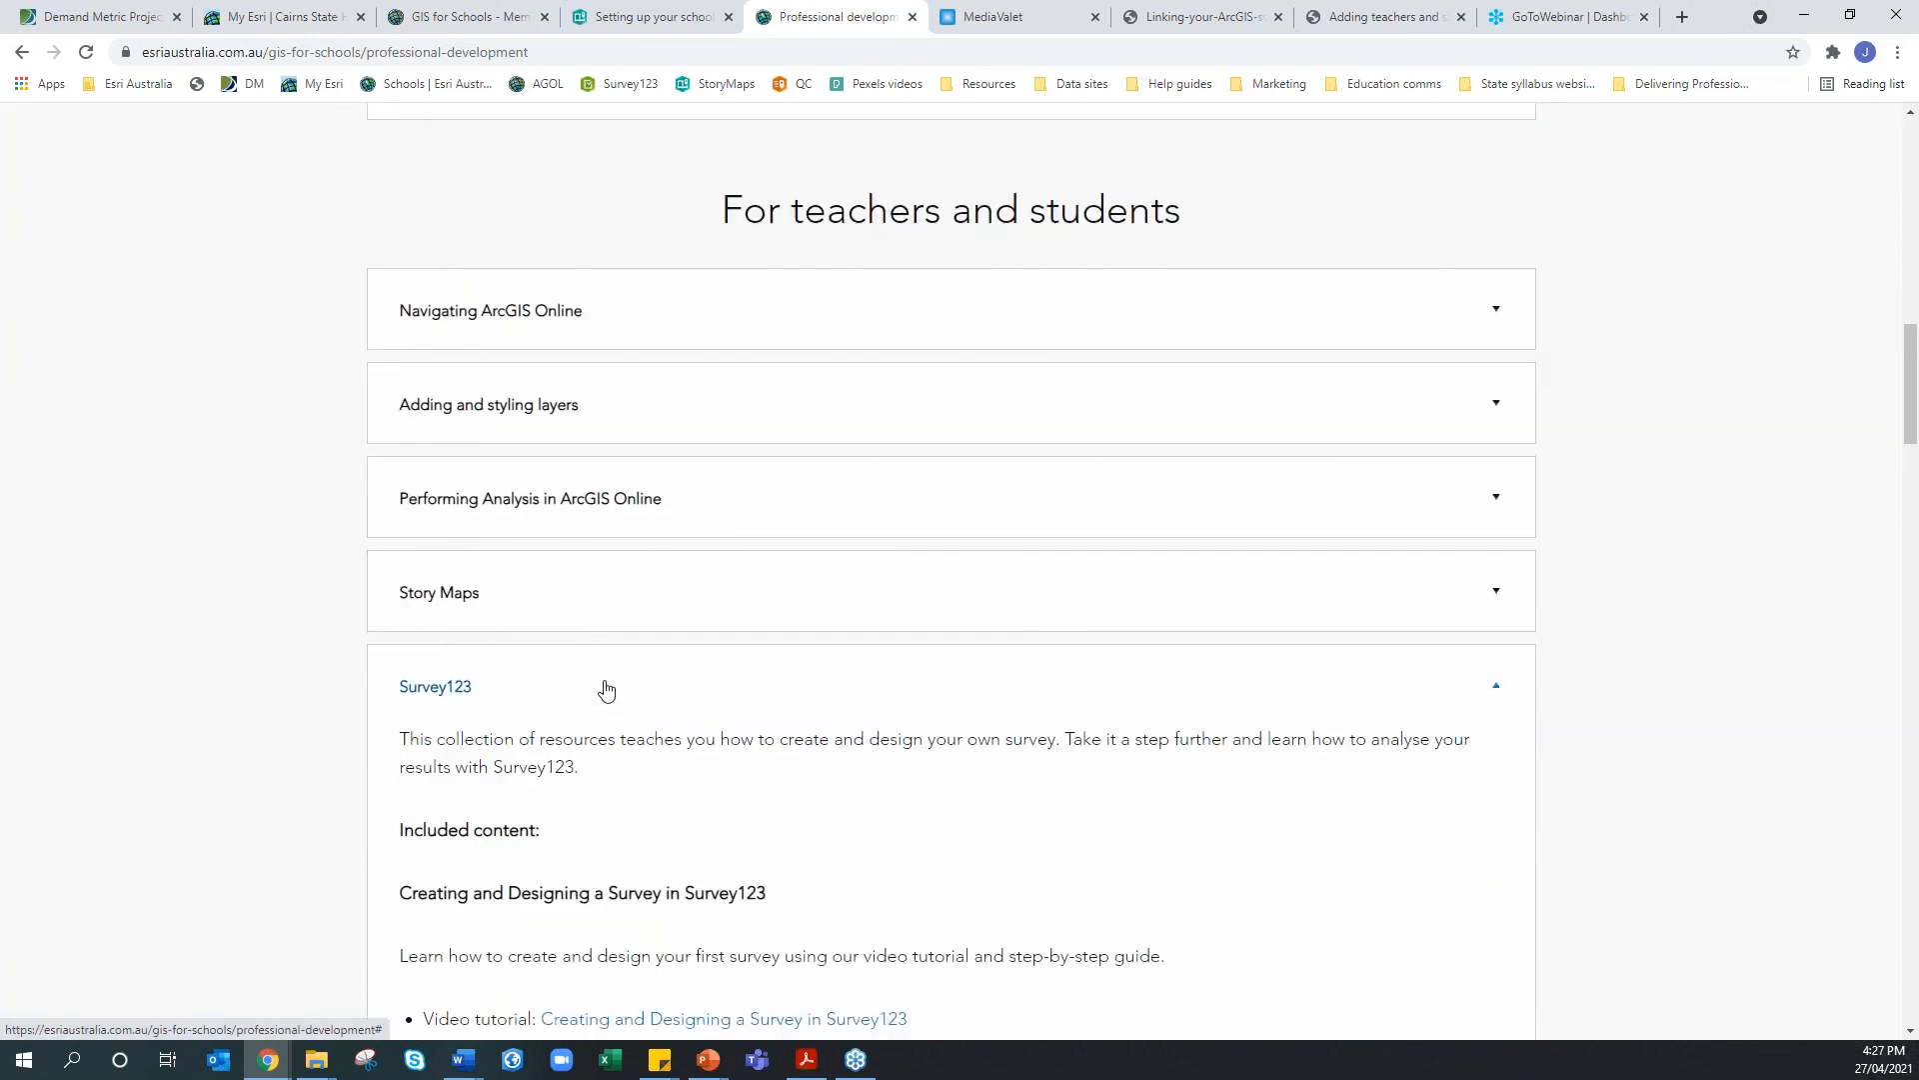
pyautogui.scroll(-2, 855, 403)
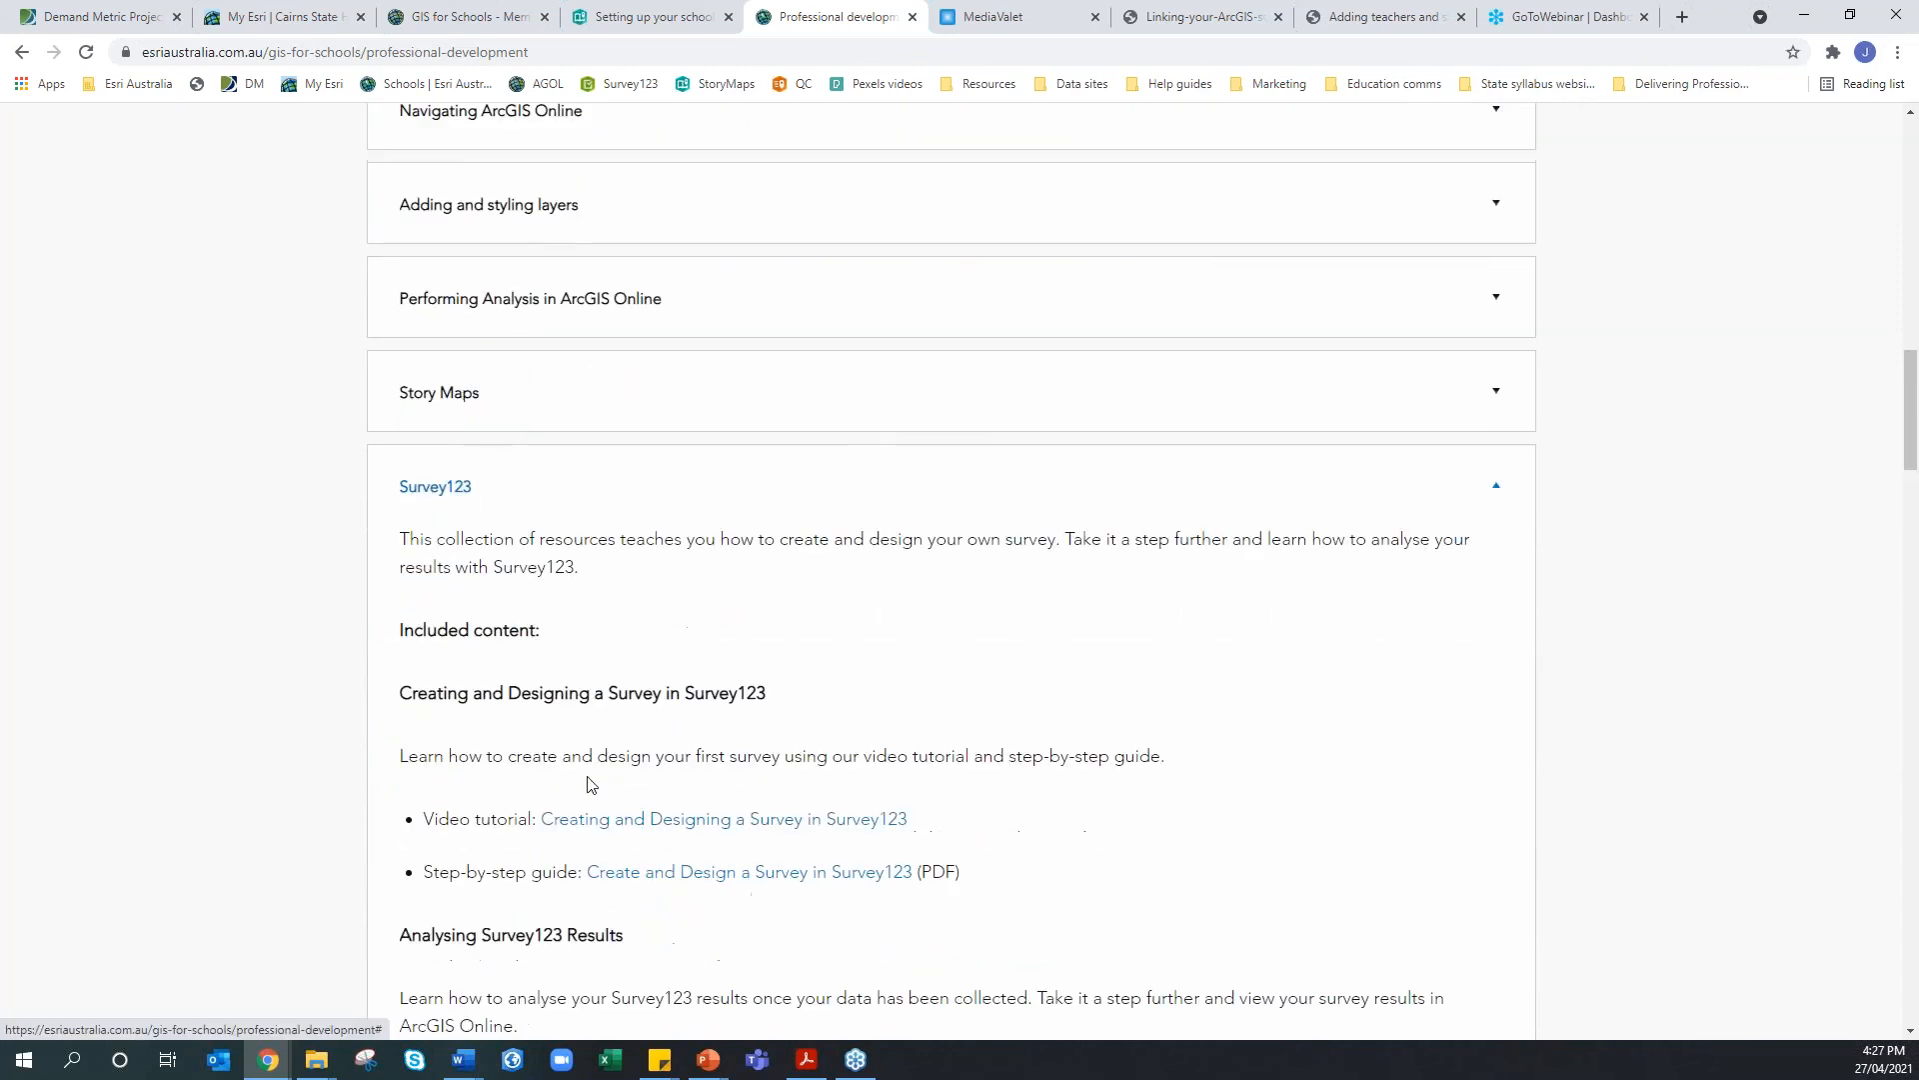
pyautogui.click(560, 484)
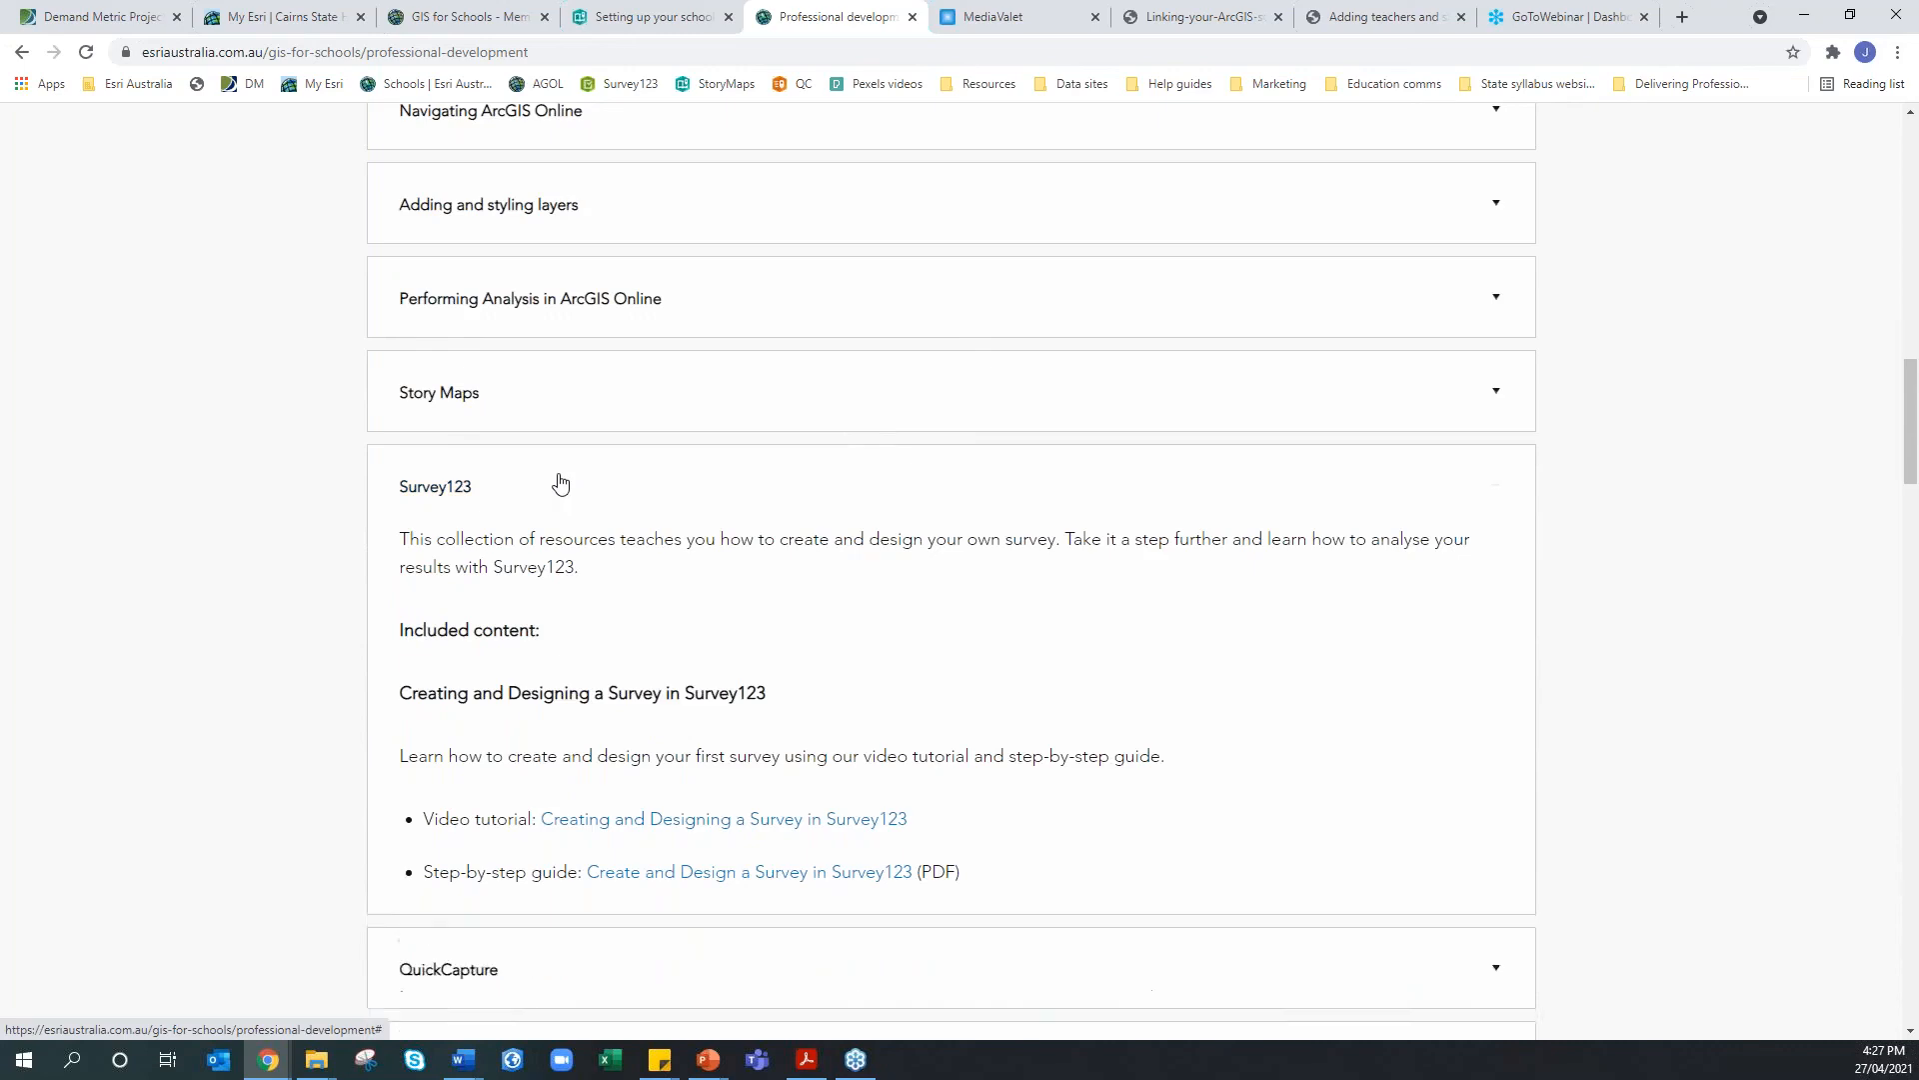
pyautogui.scroll(-6, 560, 483)
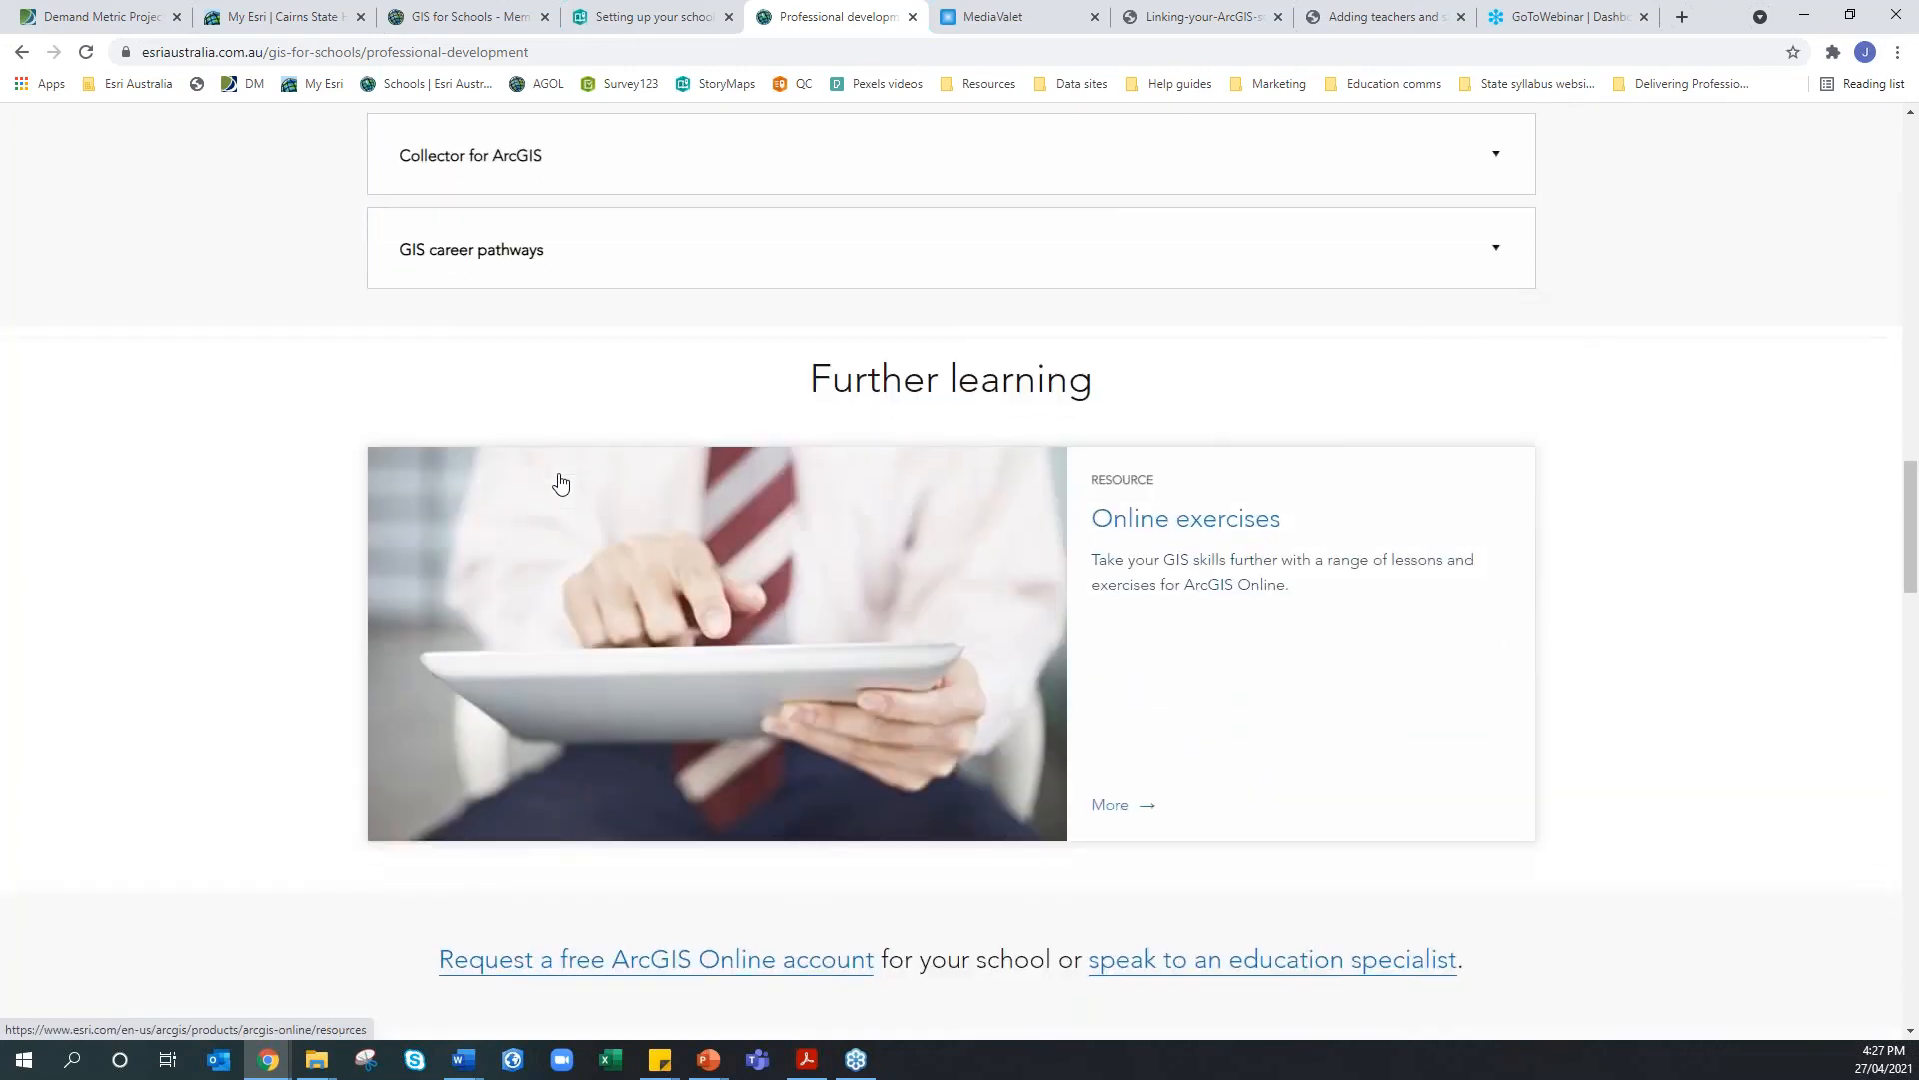
pyautogui.scroll(-5, 560, 483)
pyautogui.scroll(-4, 560, 484)
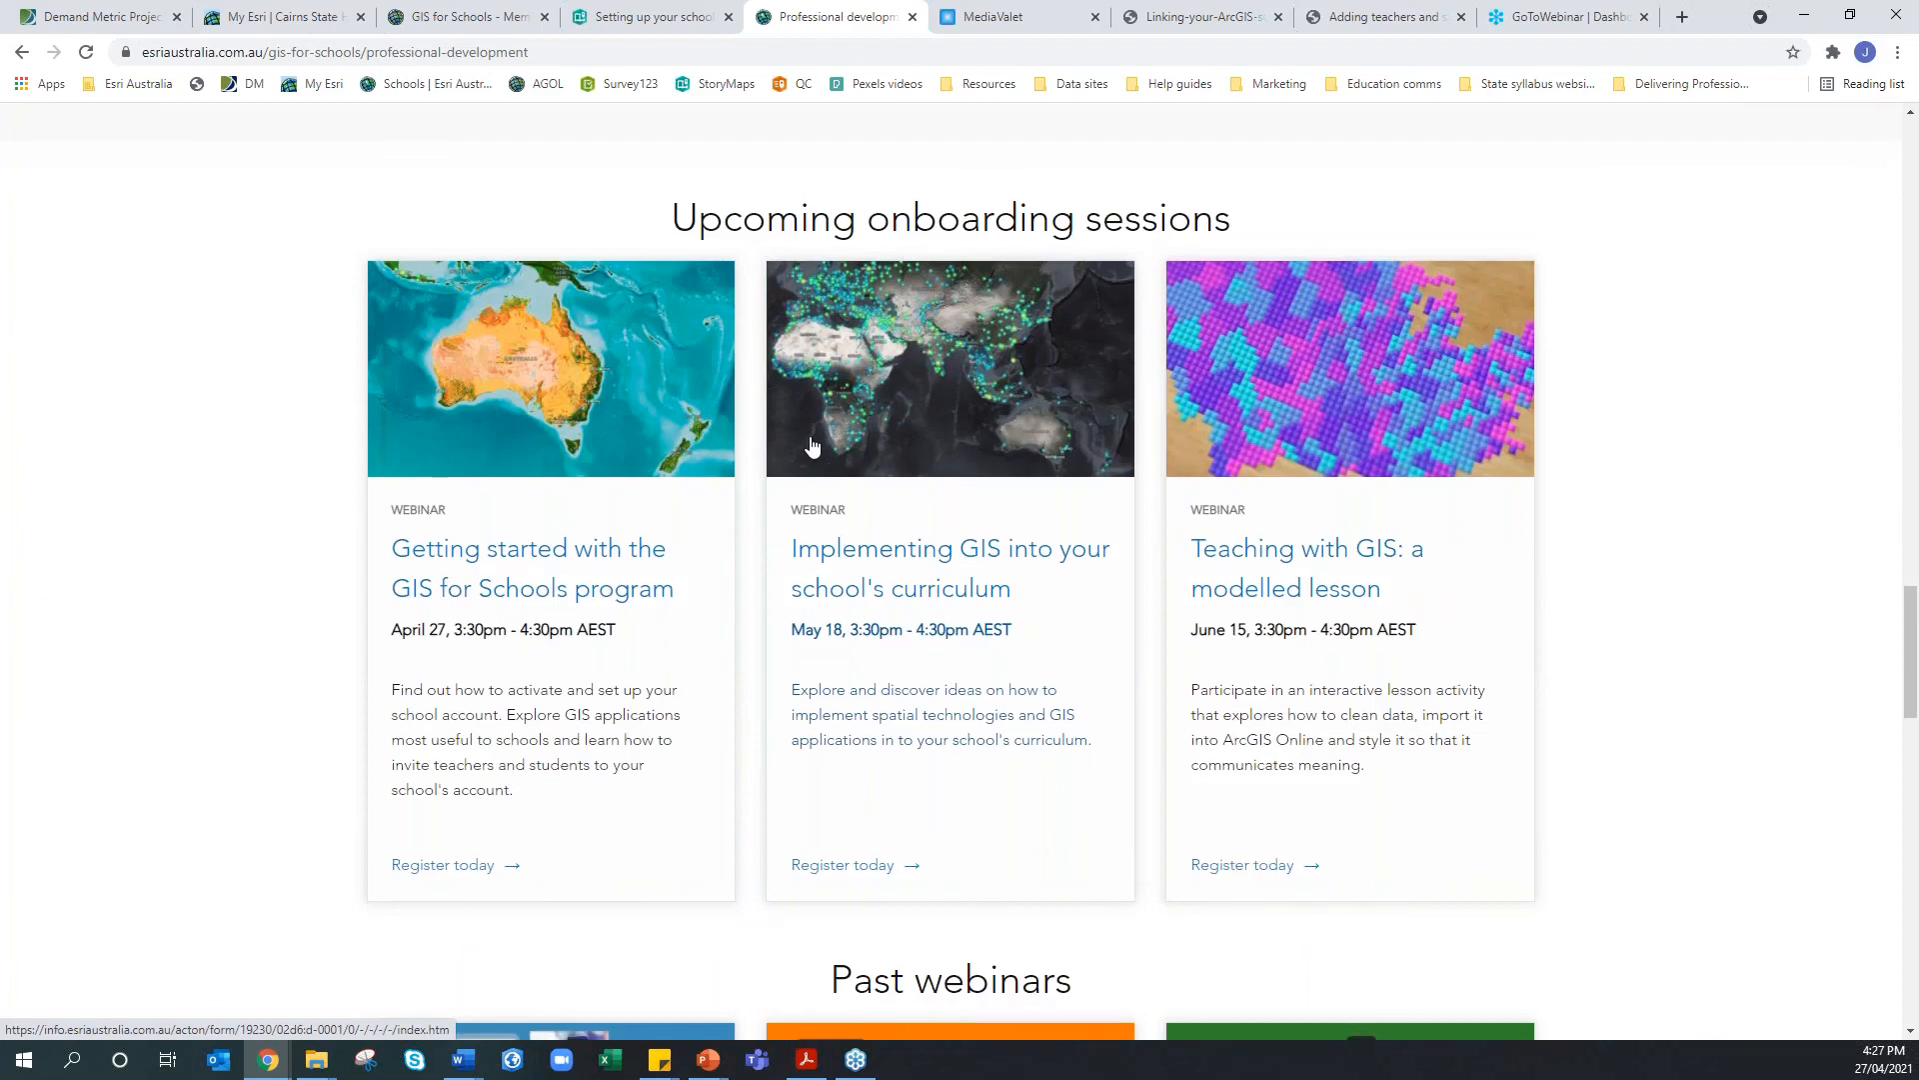
pyautogui.scroll(-1, 810, 445)
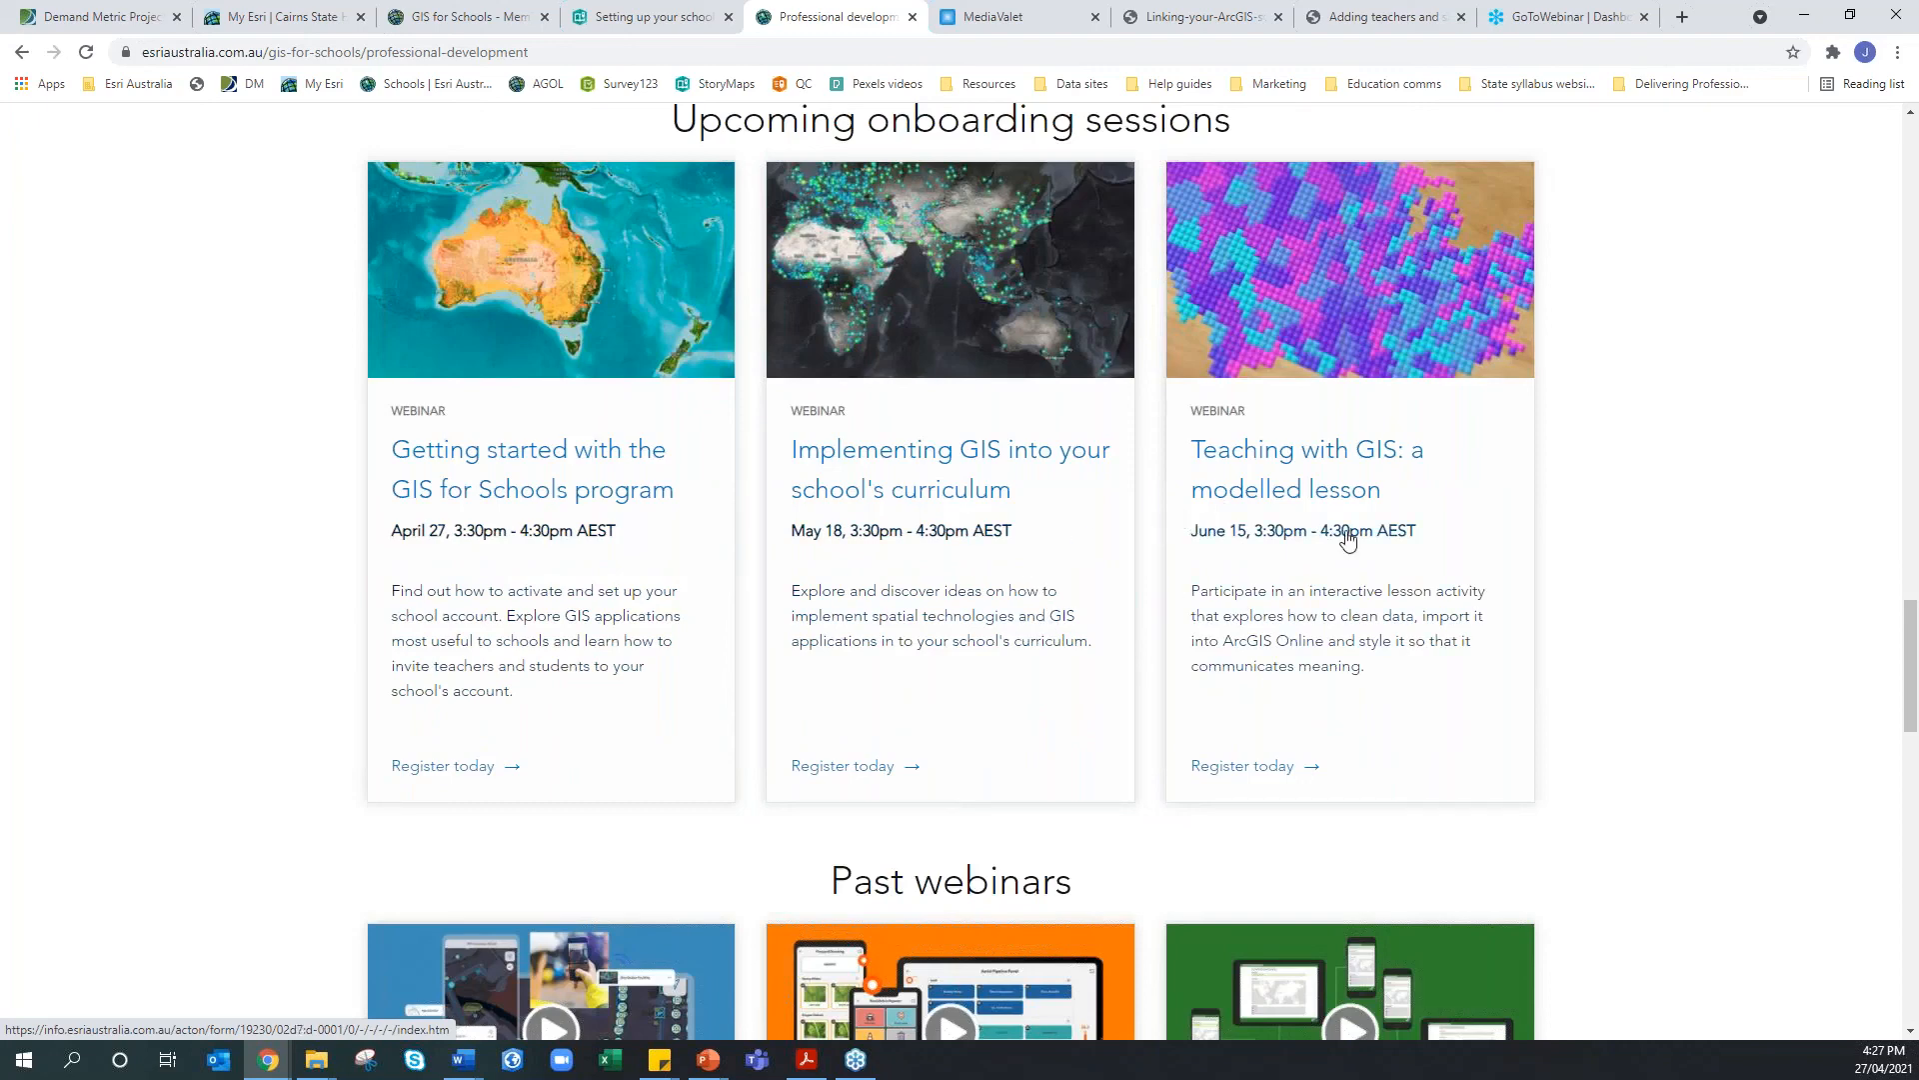
pyautogui.scroll(1, 1299, 450)
pyautogui.moveTo(1229, 218); pyautogui.dragTo(888, 222)
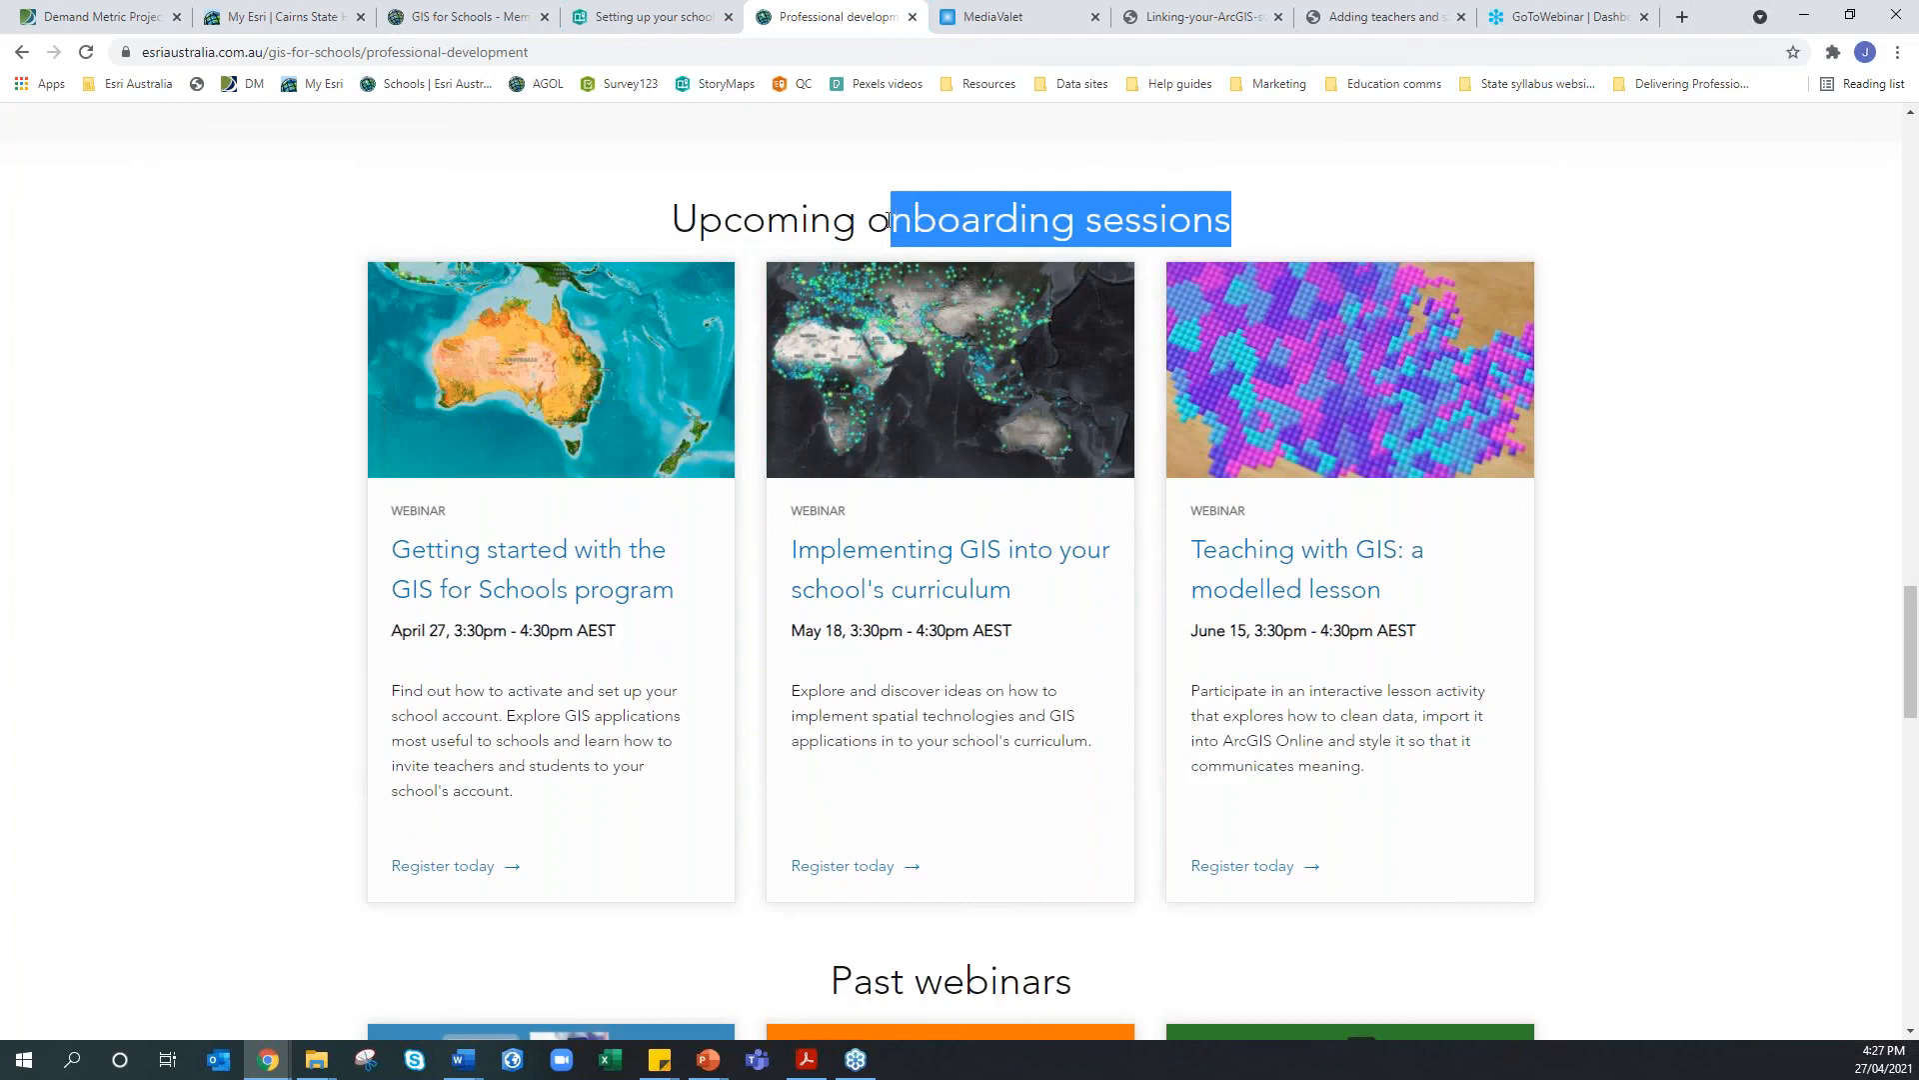
pyautogui.scroll(5, 882, 500)
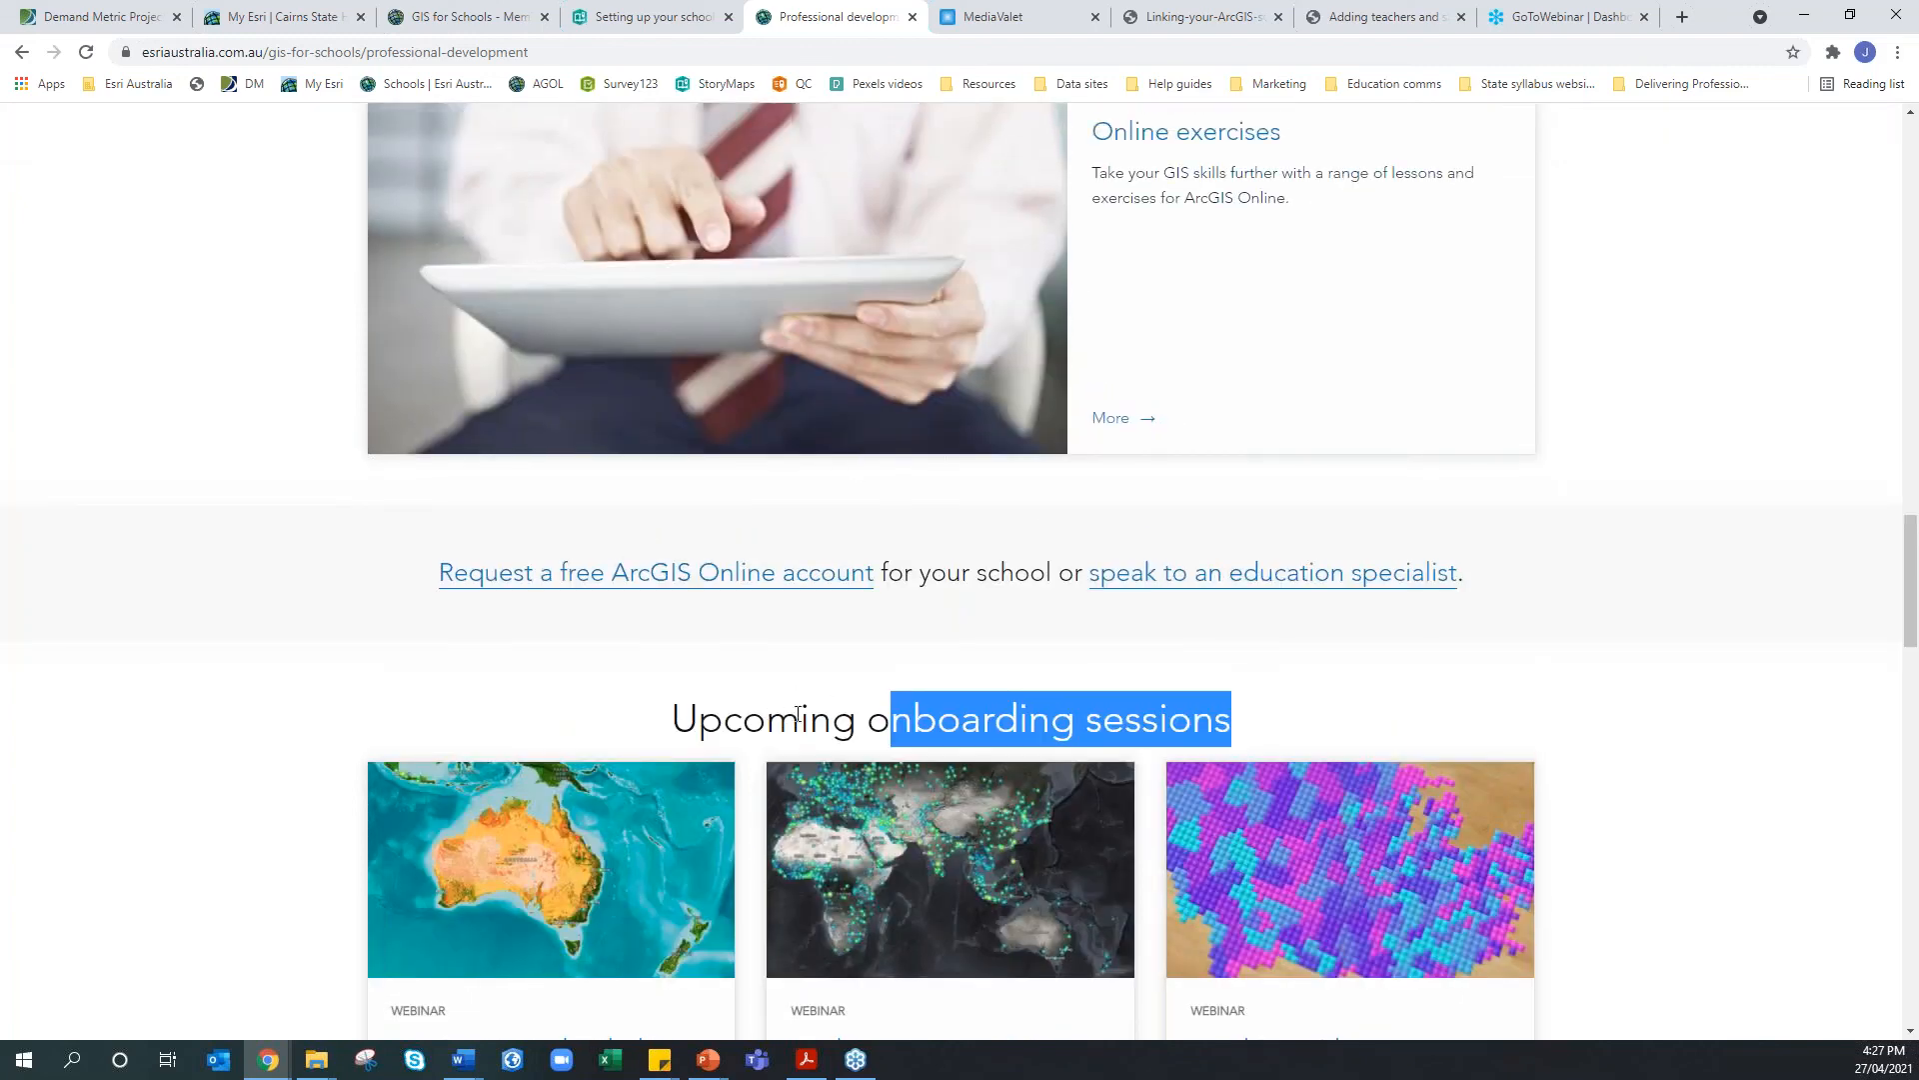
pyautogui.click(734, 720)
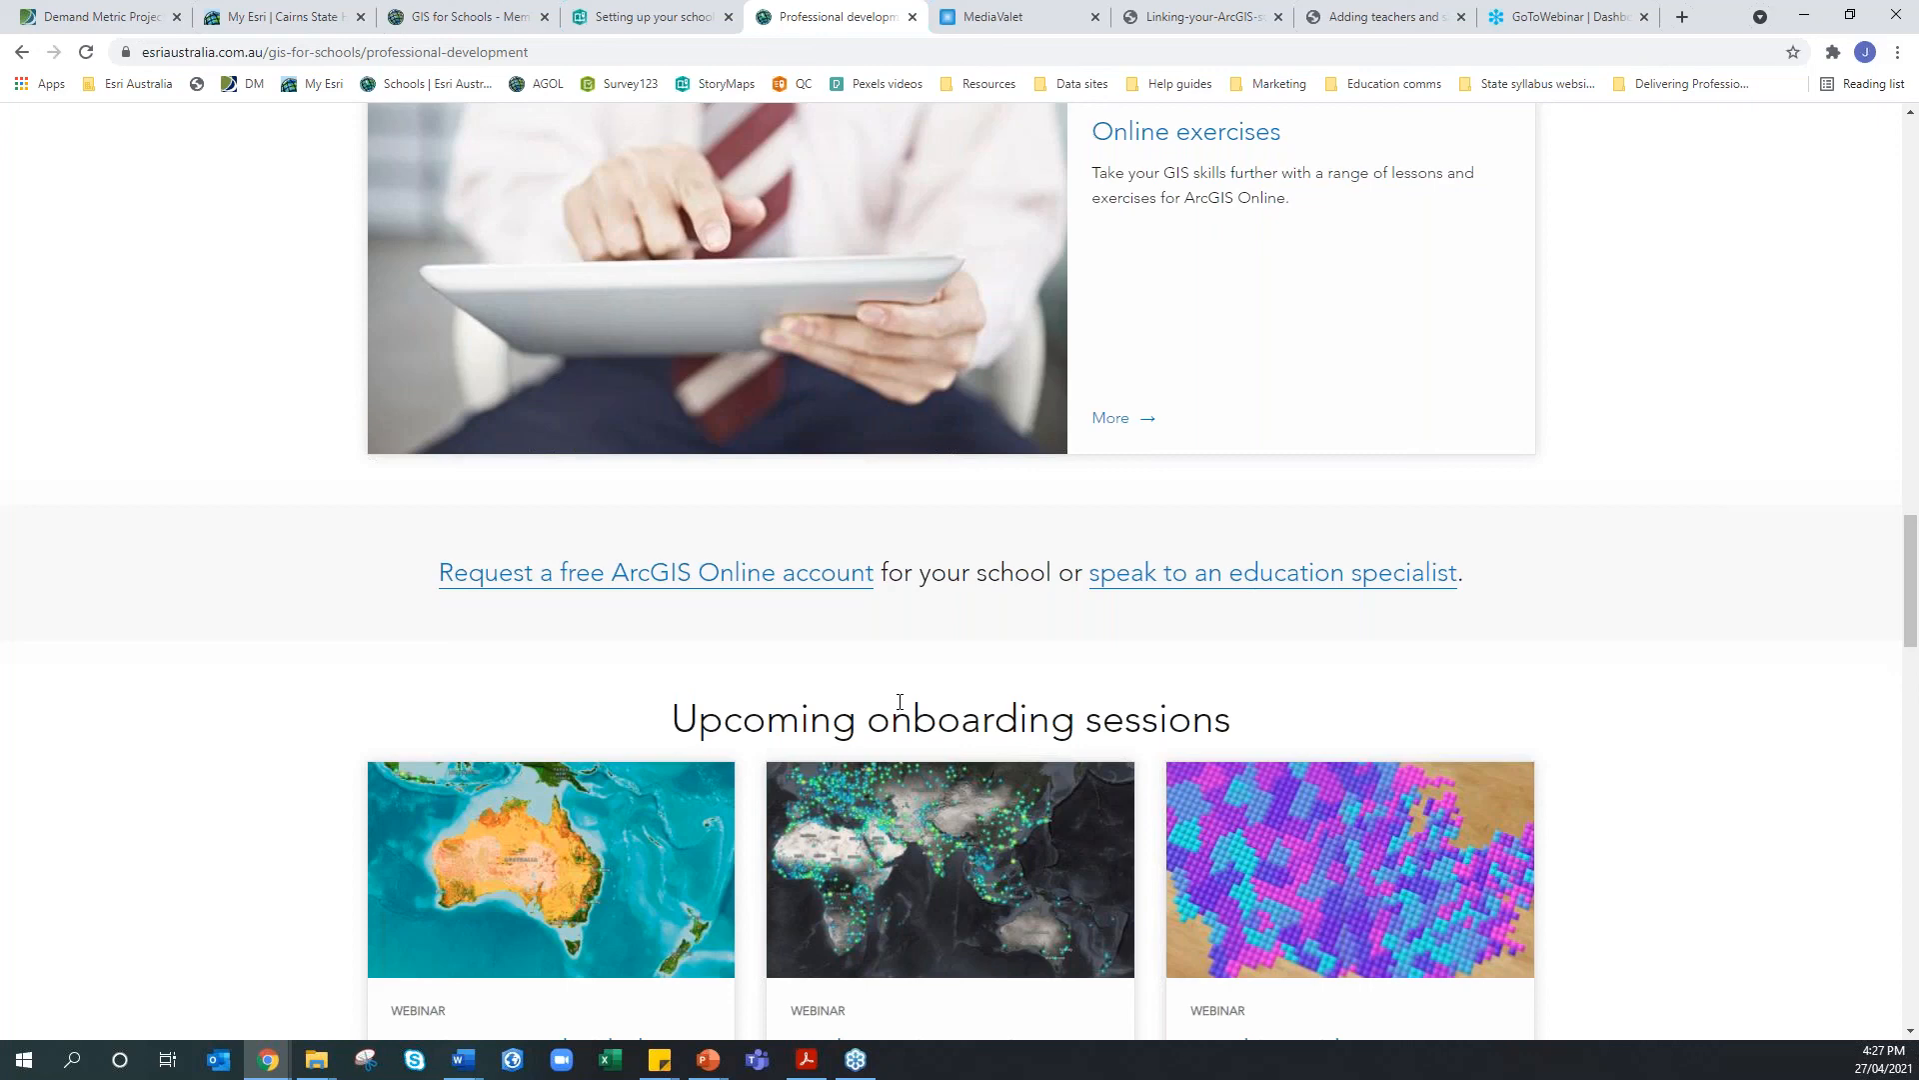
pyautogui.scroll(-1, 1010, 650)
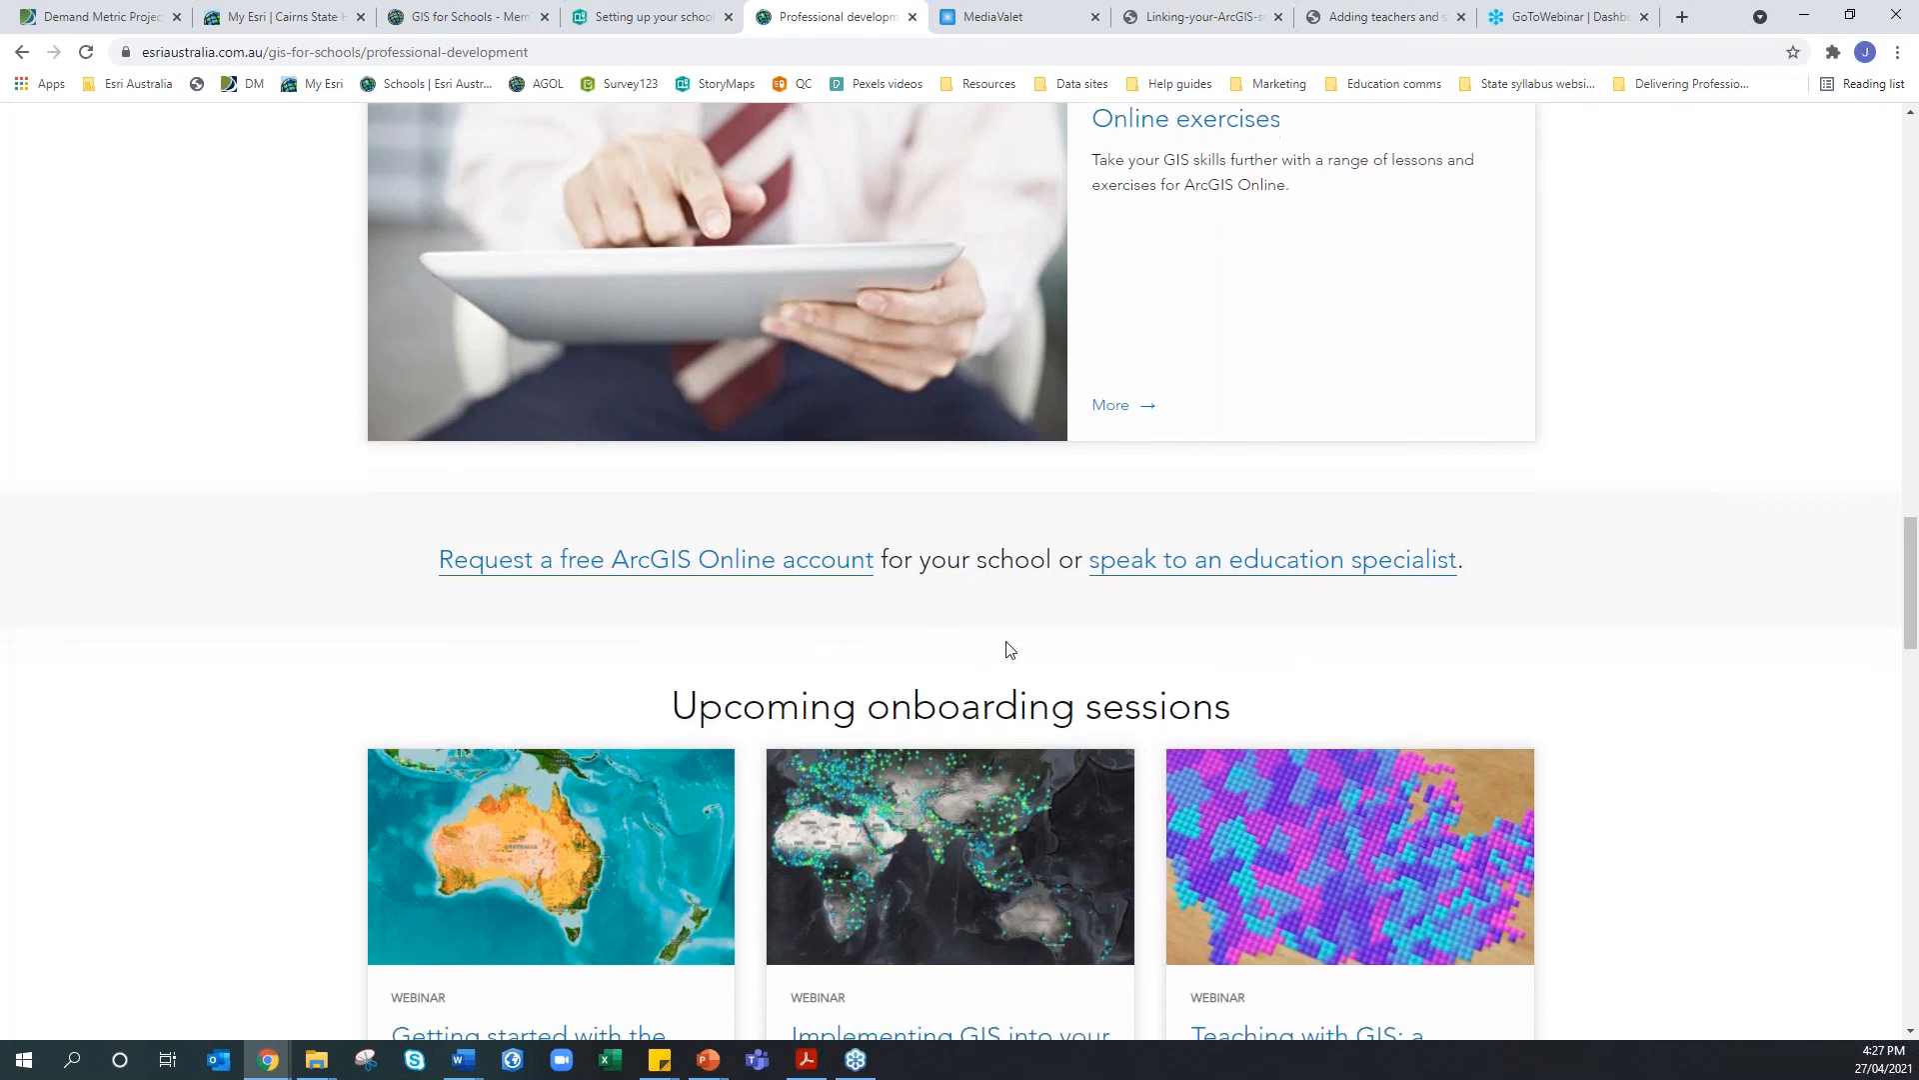
pyautogui.scroll(-12, 1010, 649)
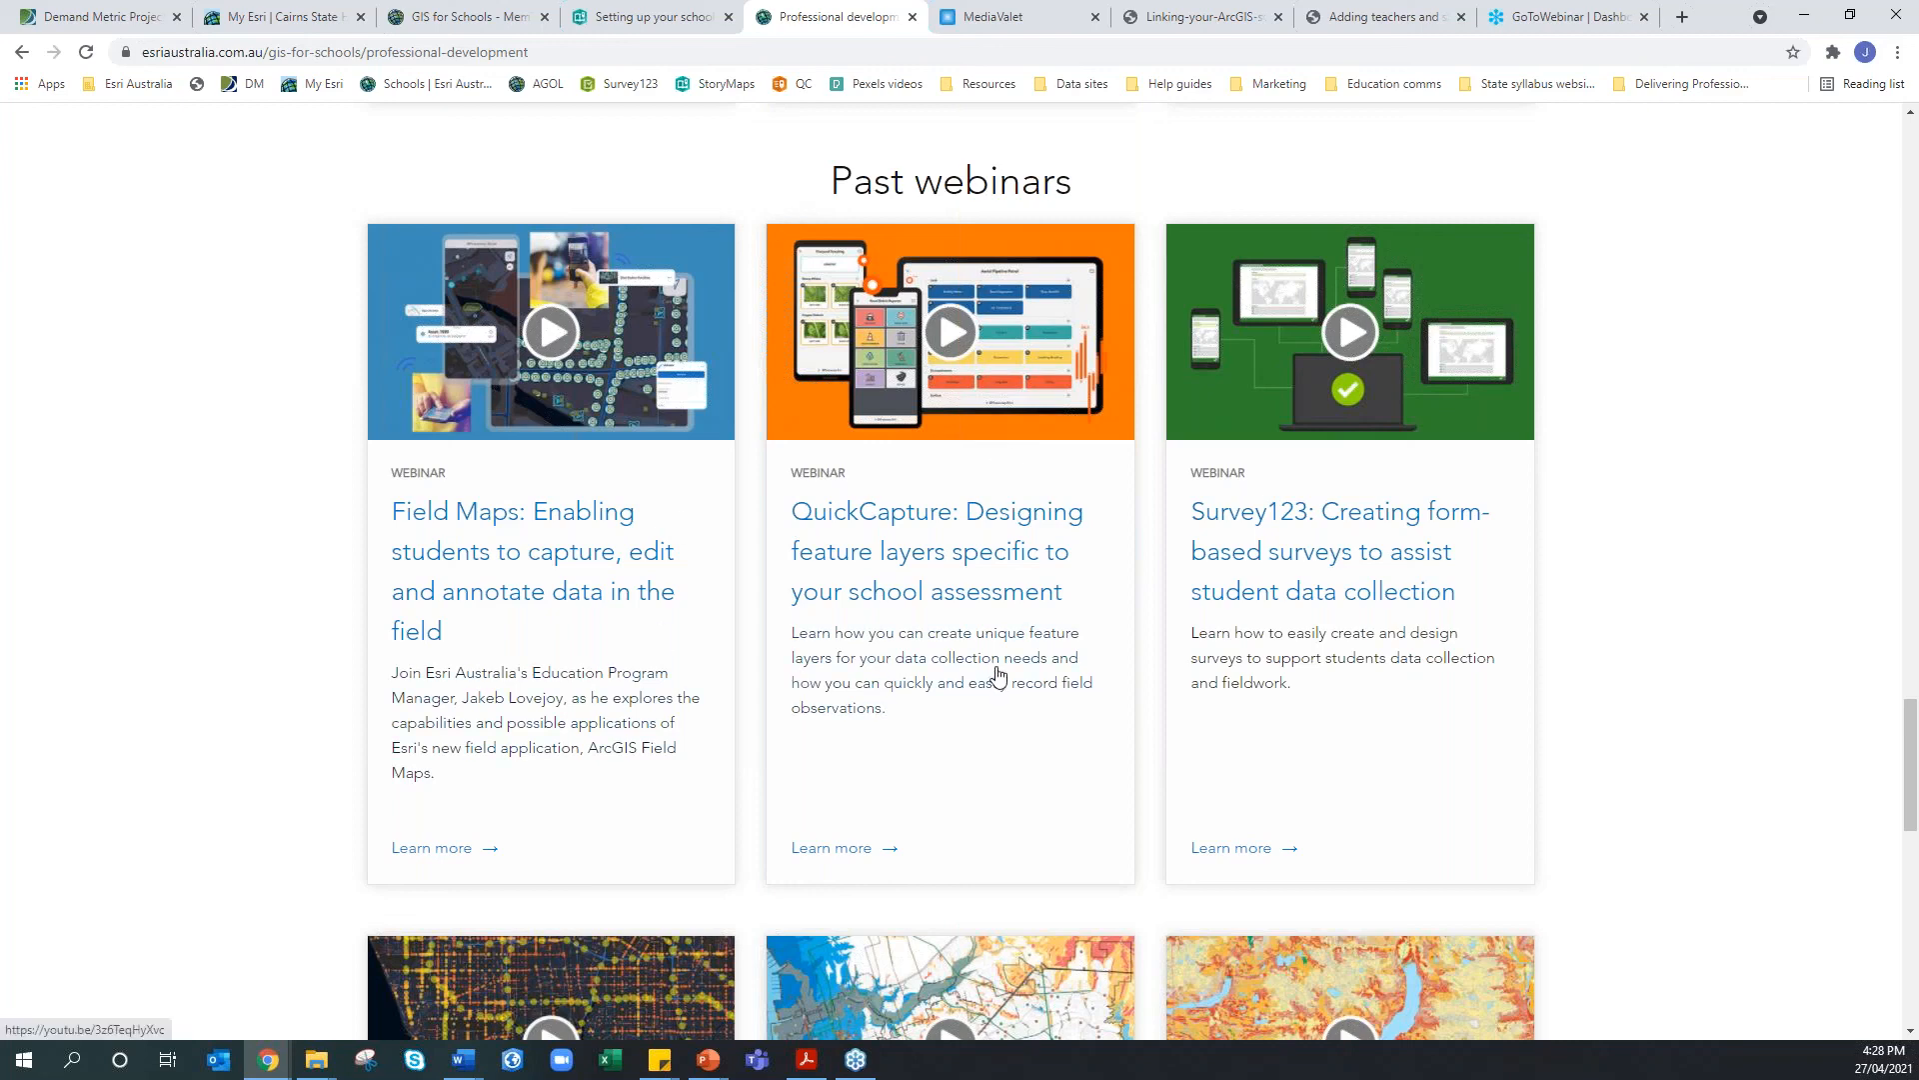
pyautogui.scroll(-5, 997, 676)
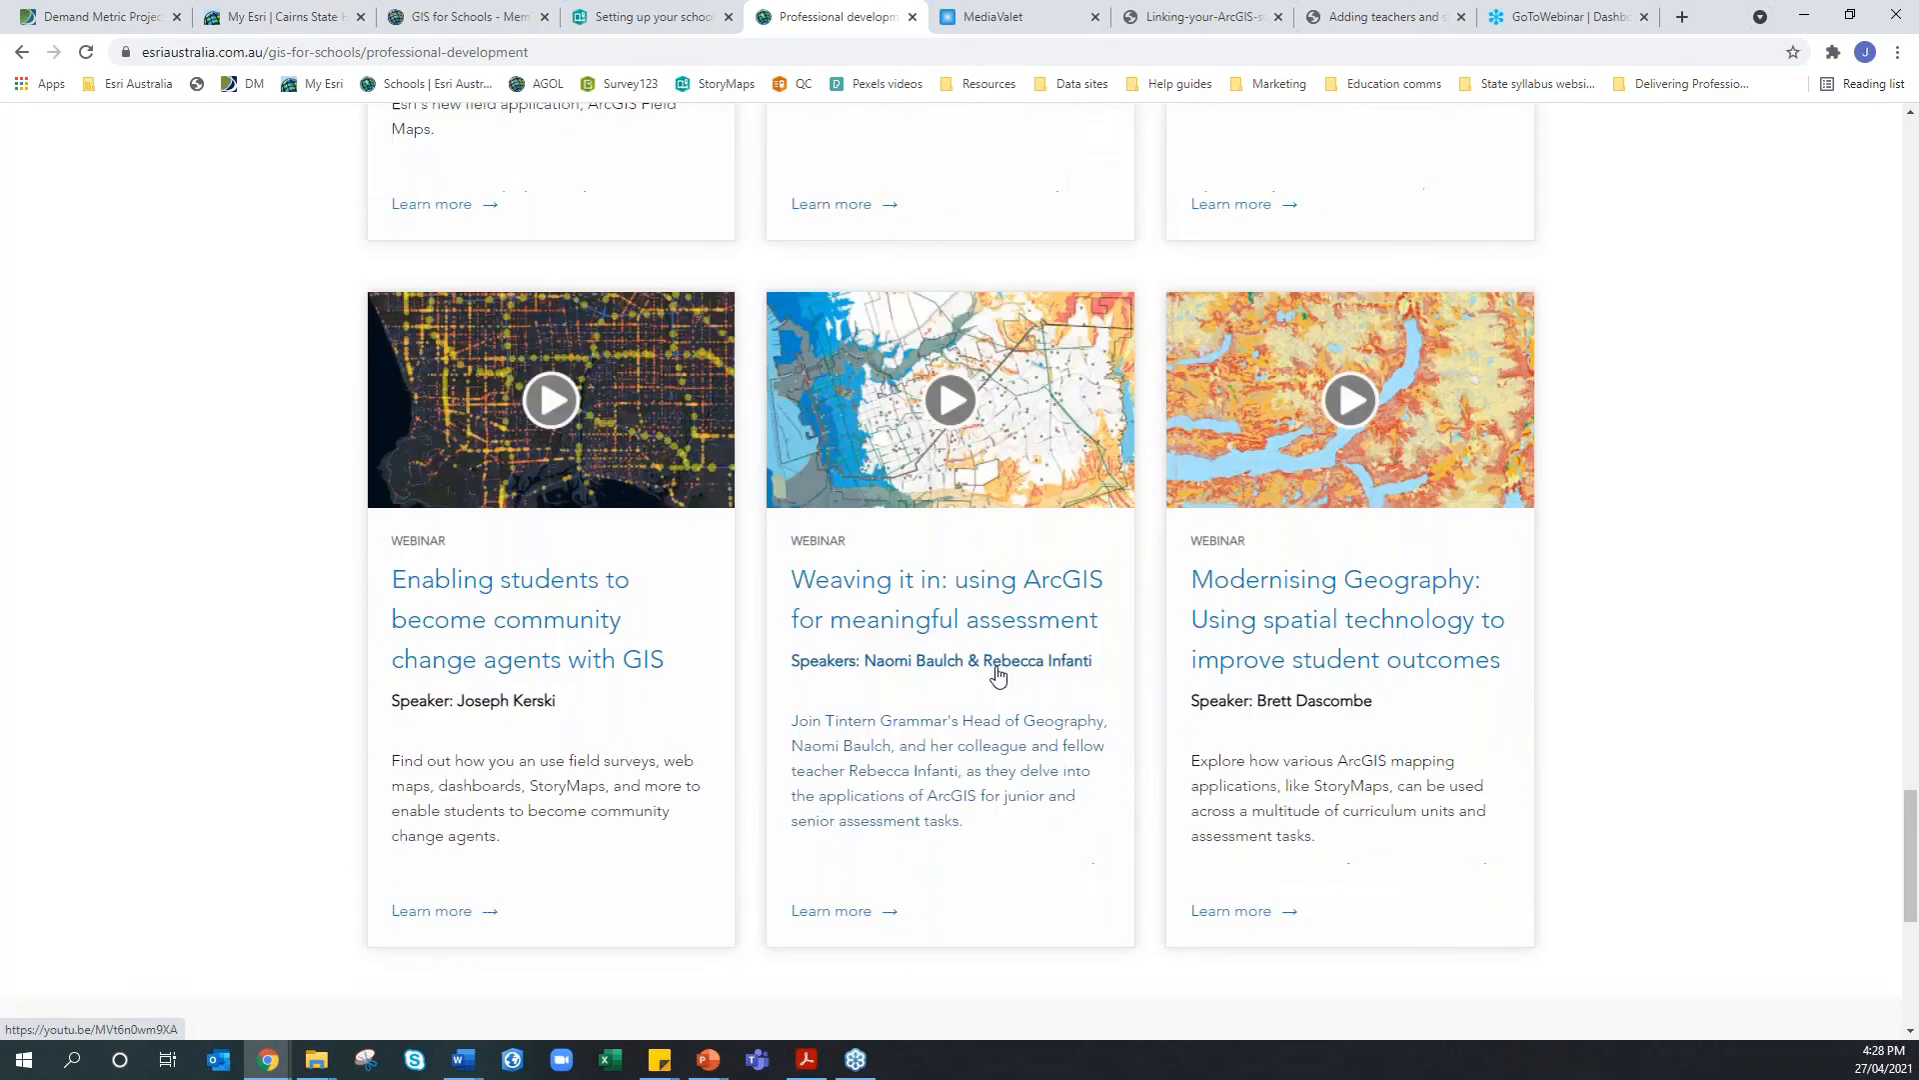
pyautogui.scroll(-3, 997, 676)
pyautogui.scroll(6, 997, 675)
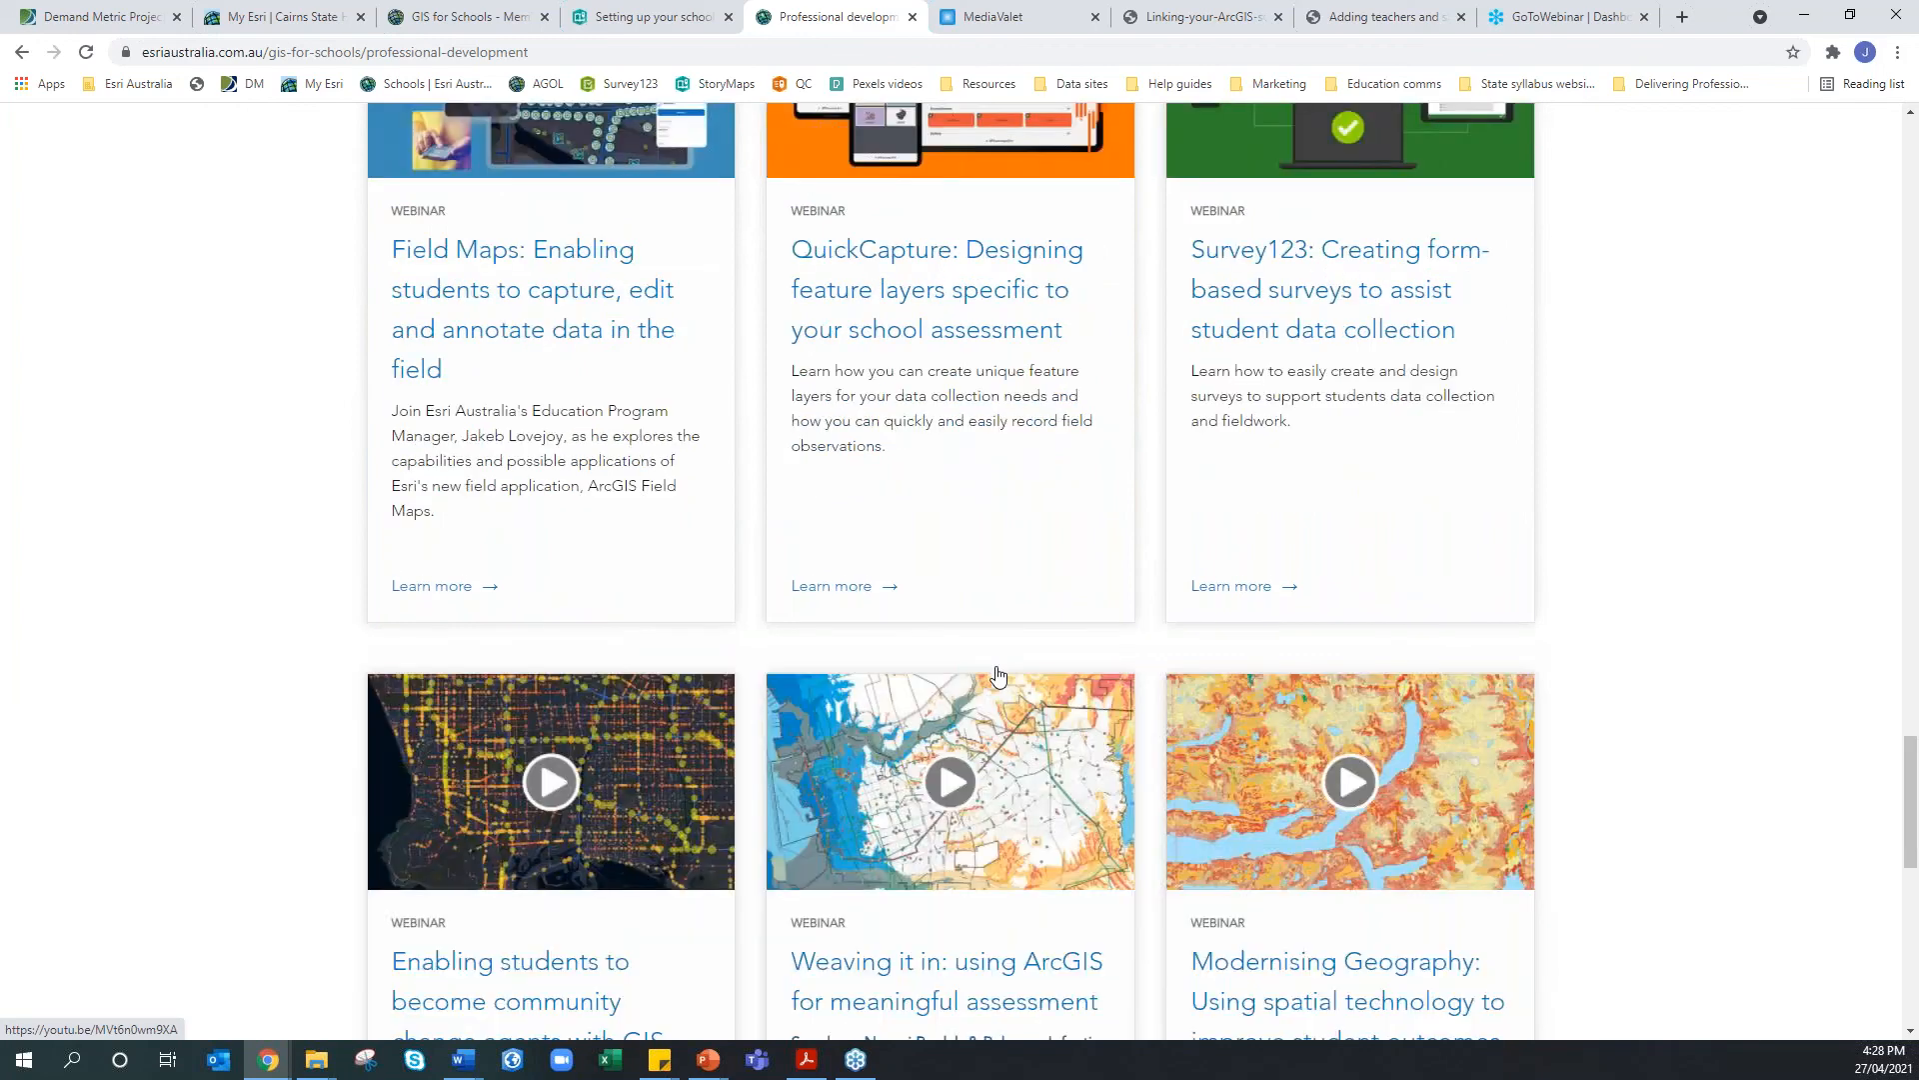
pyautogui.scroll(2, 997, 676)
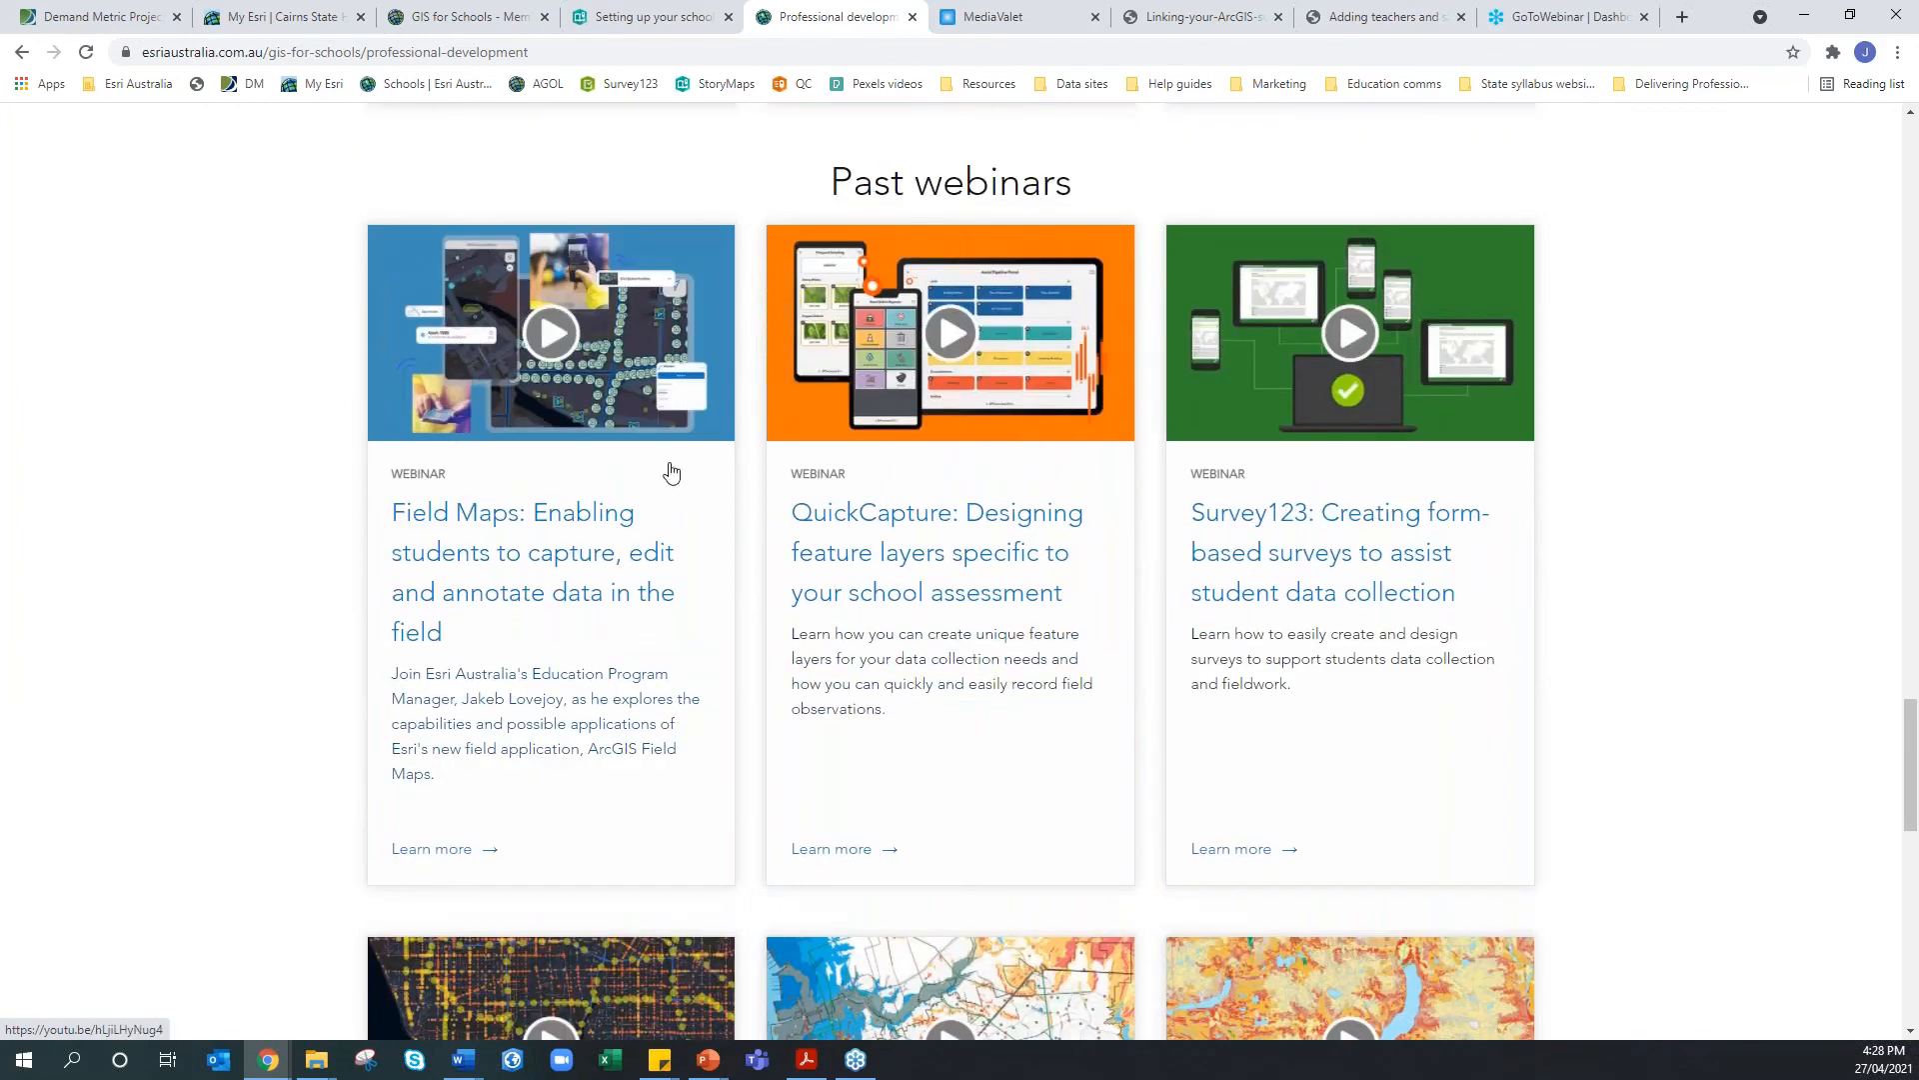
pyautogui.scroll(20, 690, 478)
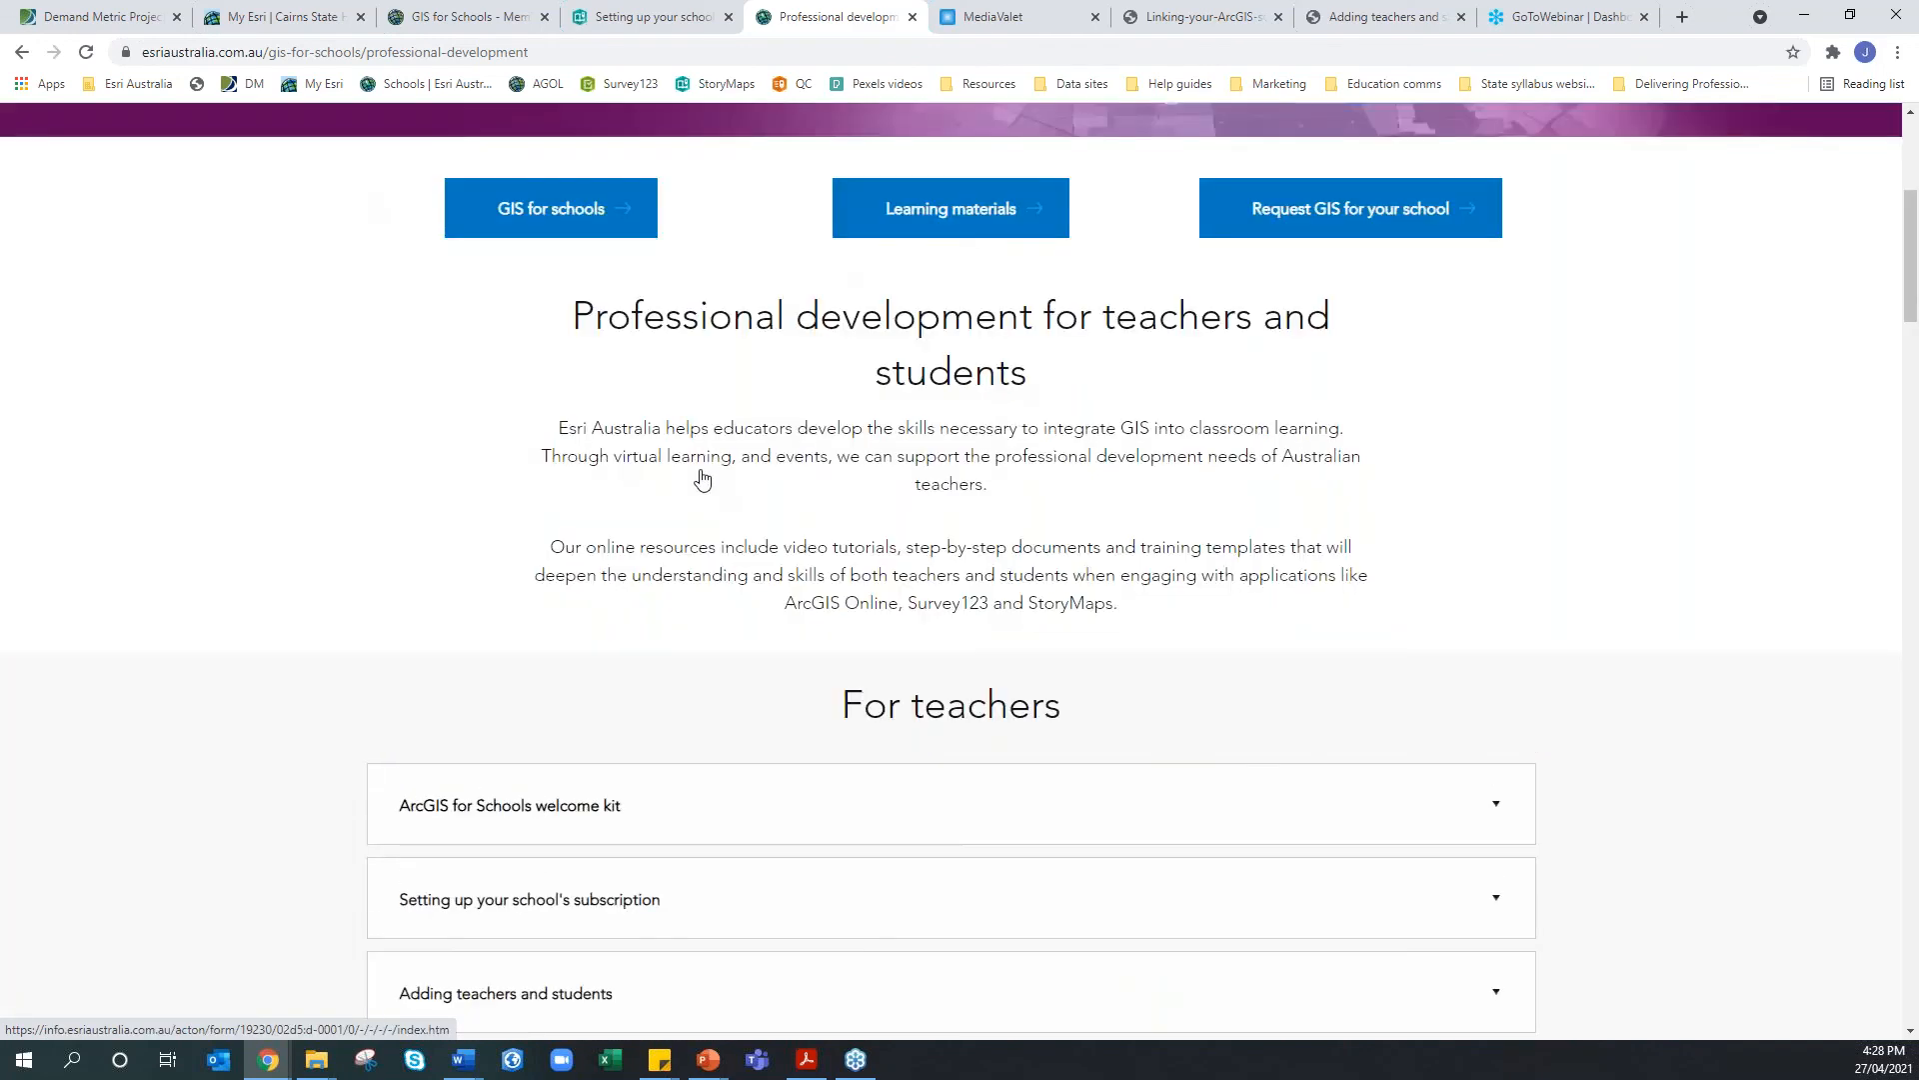
pyautogui.scroll(3, 703, 481)
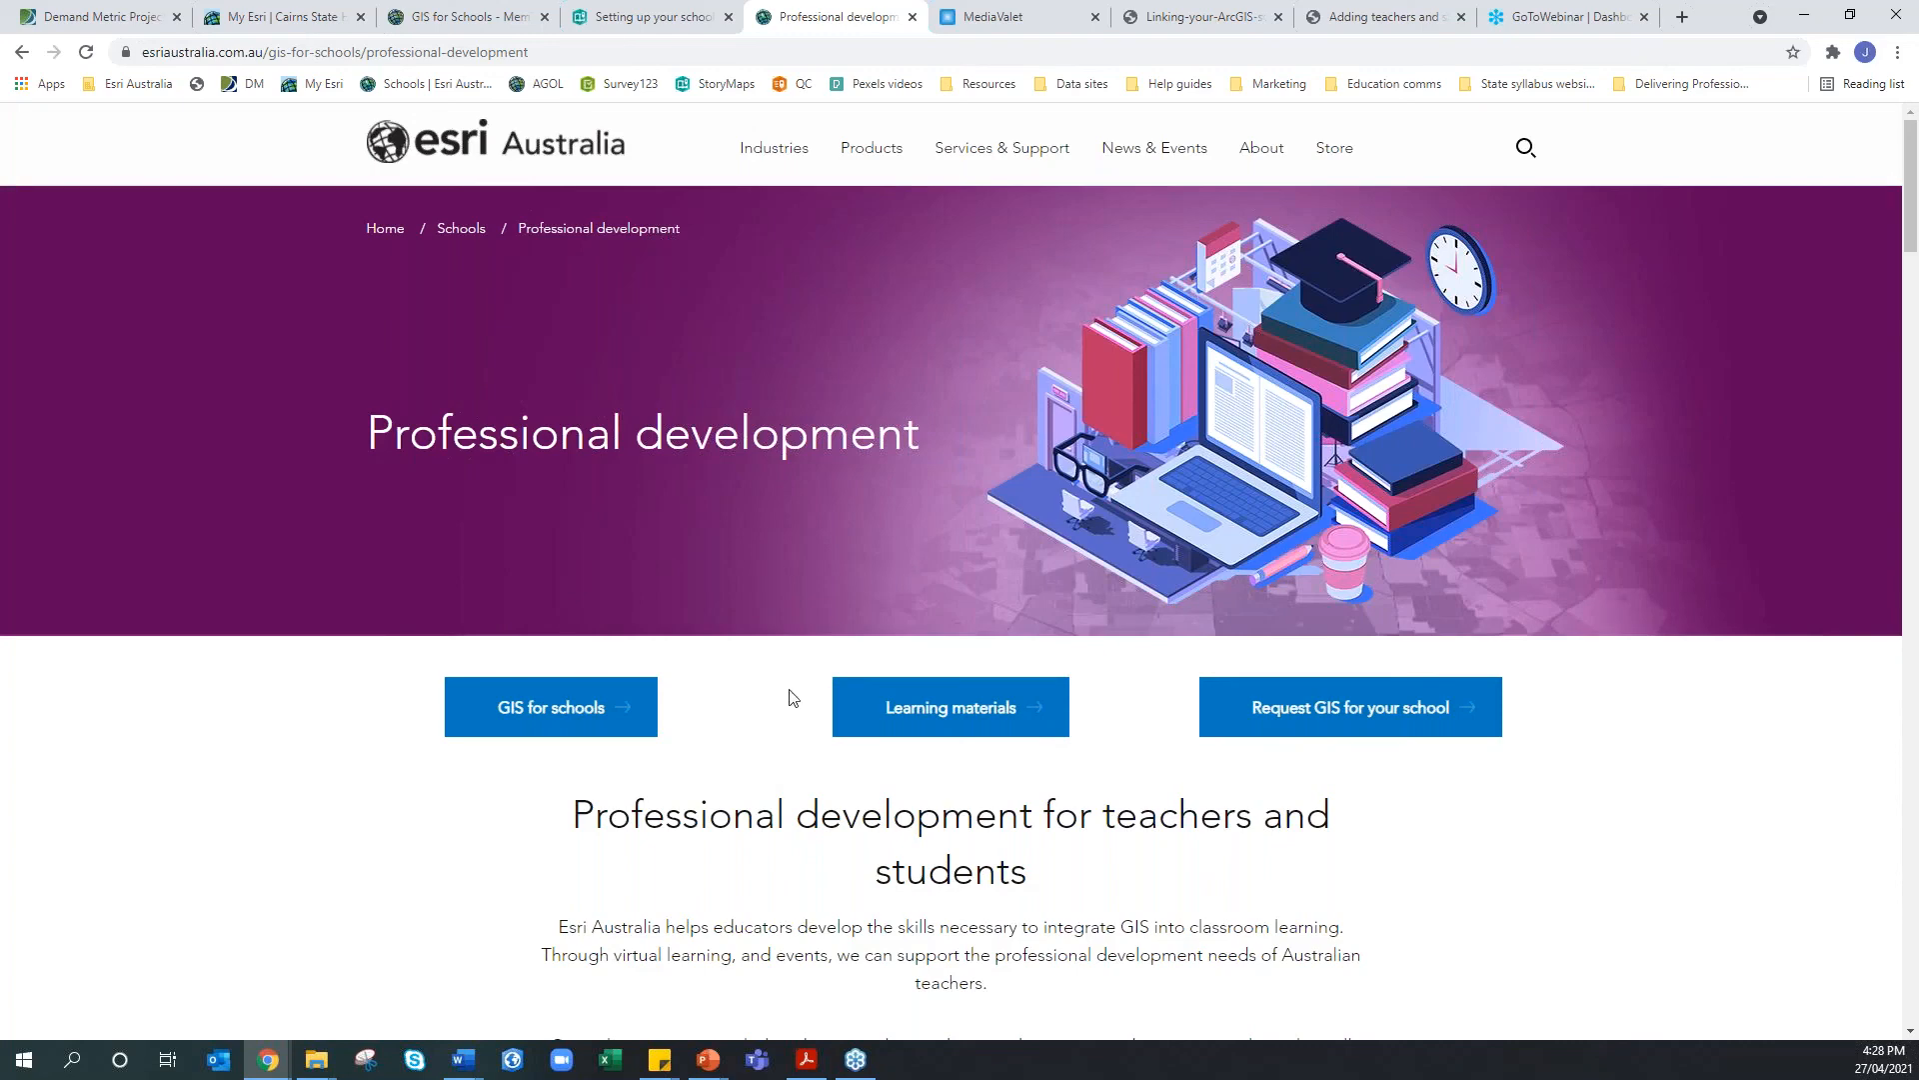
# Open Classroom learning materials and check the subject filter list, leaving it at All subjects
pyautogui.click(840, 710)
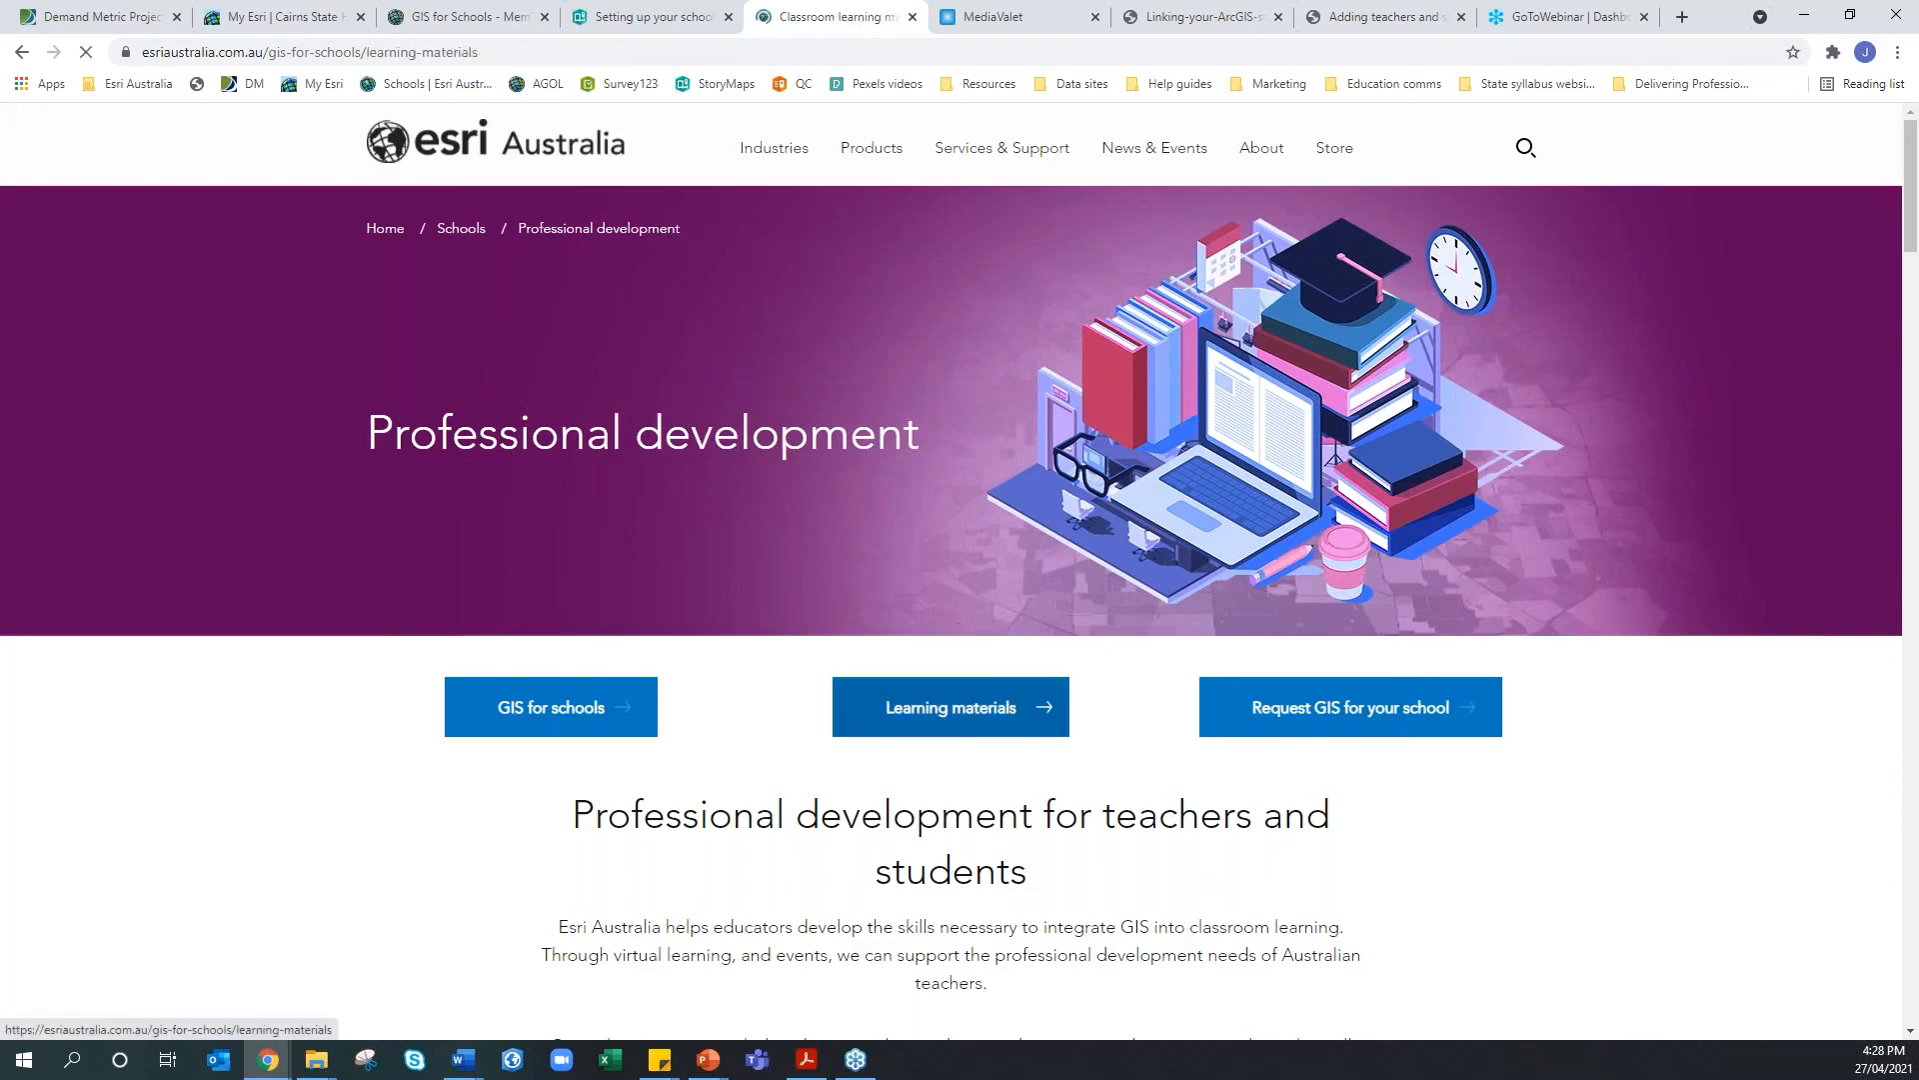
pyautogui.scroll(-5, 951, 544)
pyautogui.click(951, 539)
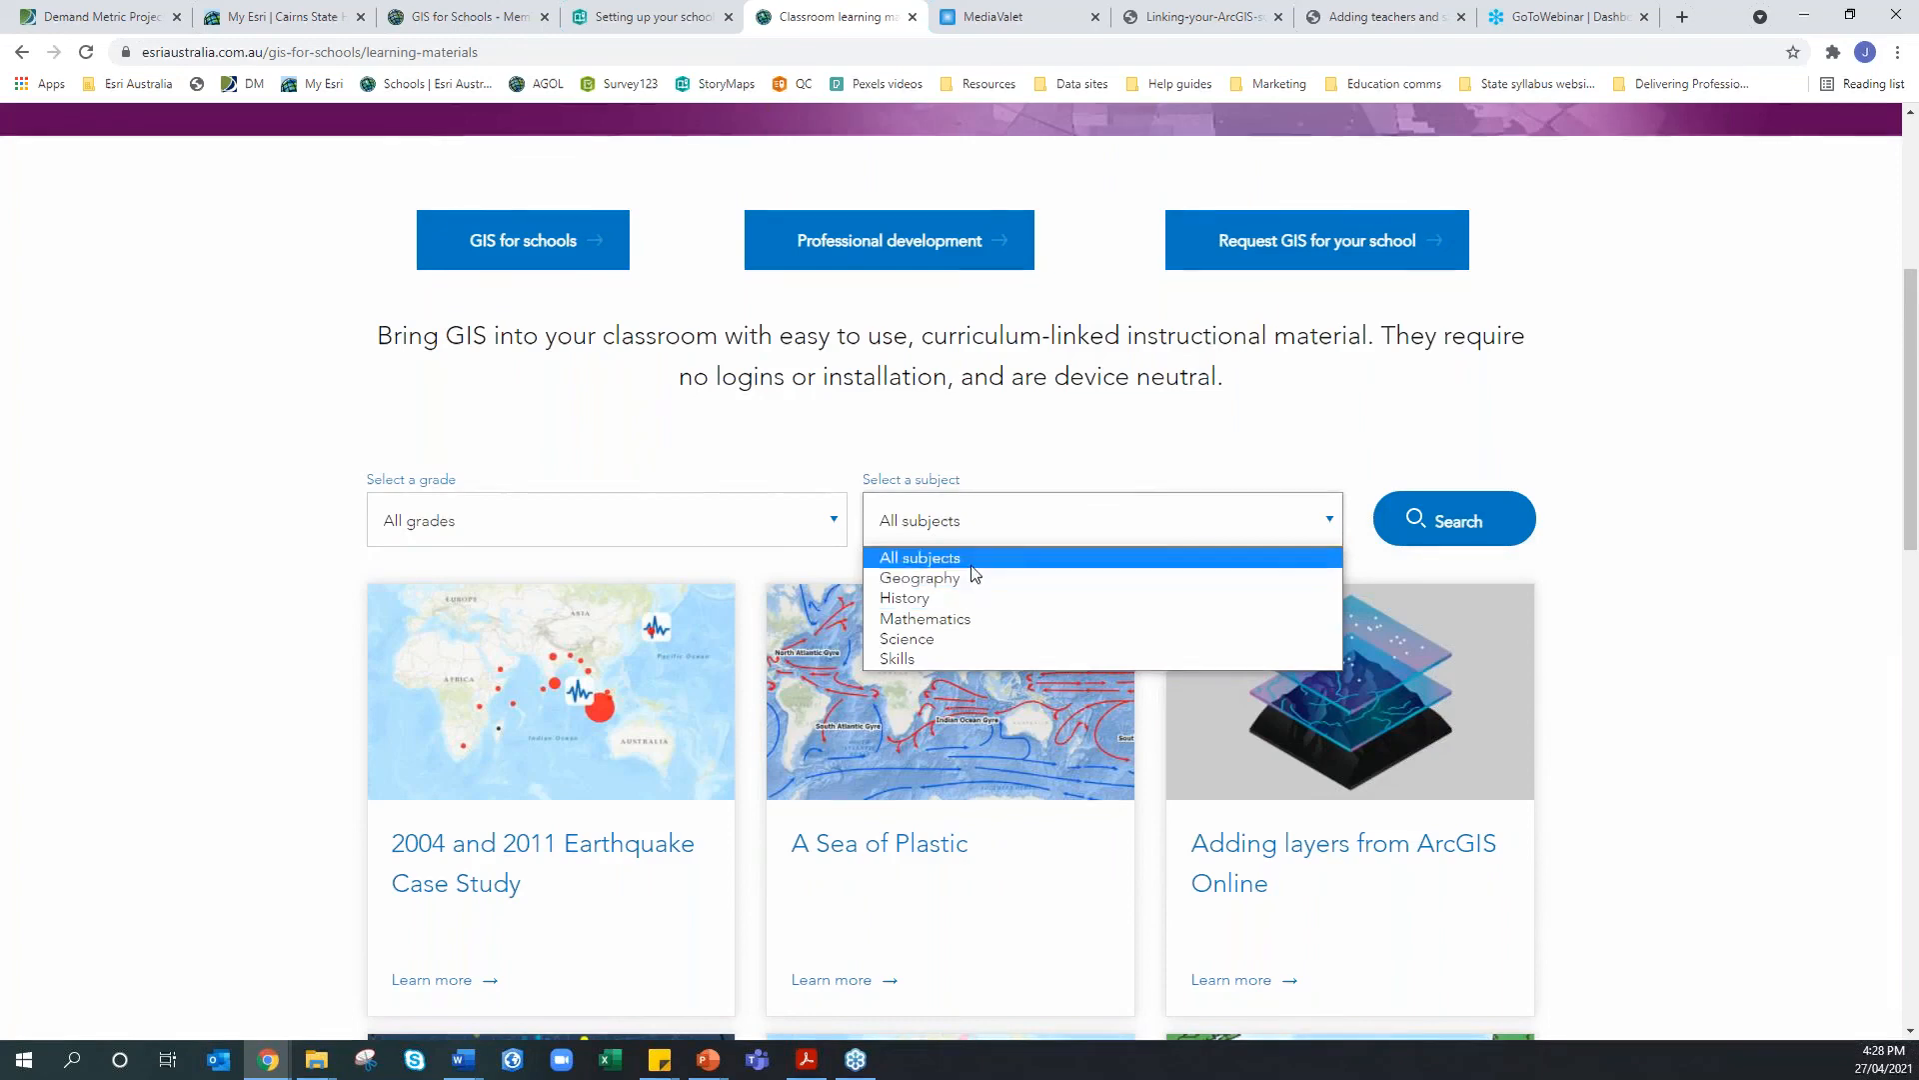
pyautogui.click(1099, 440)
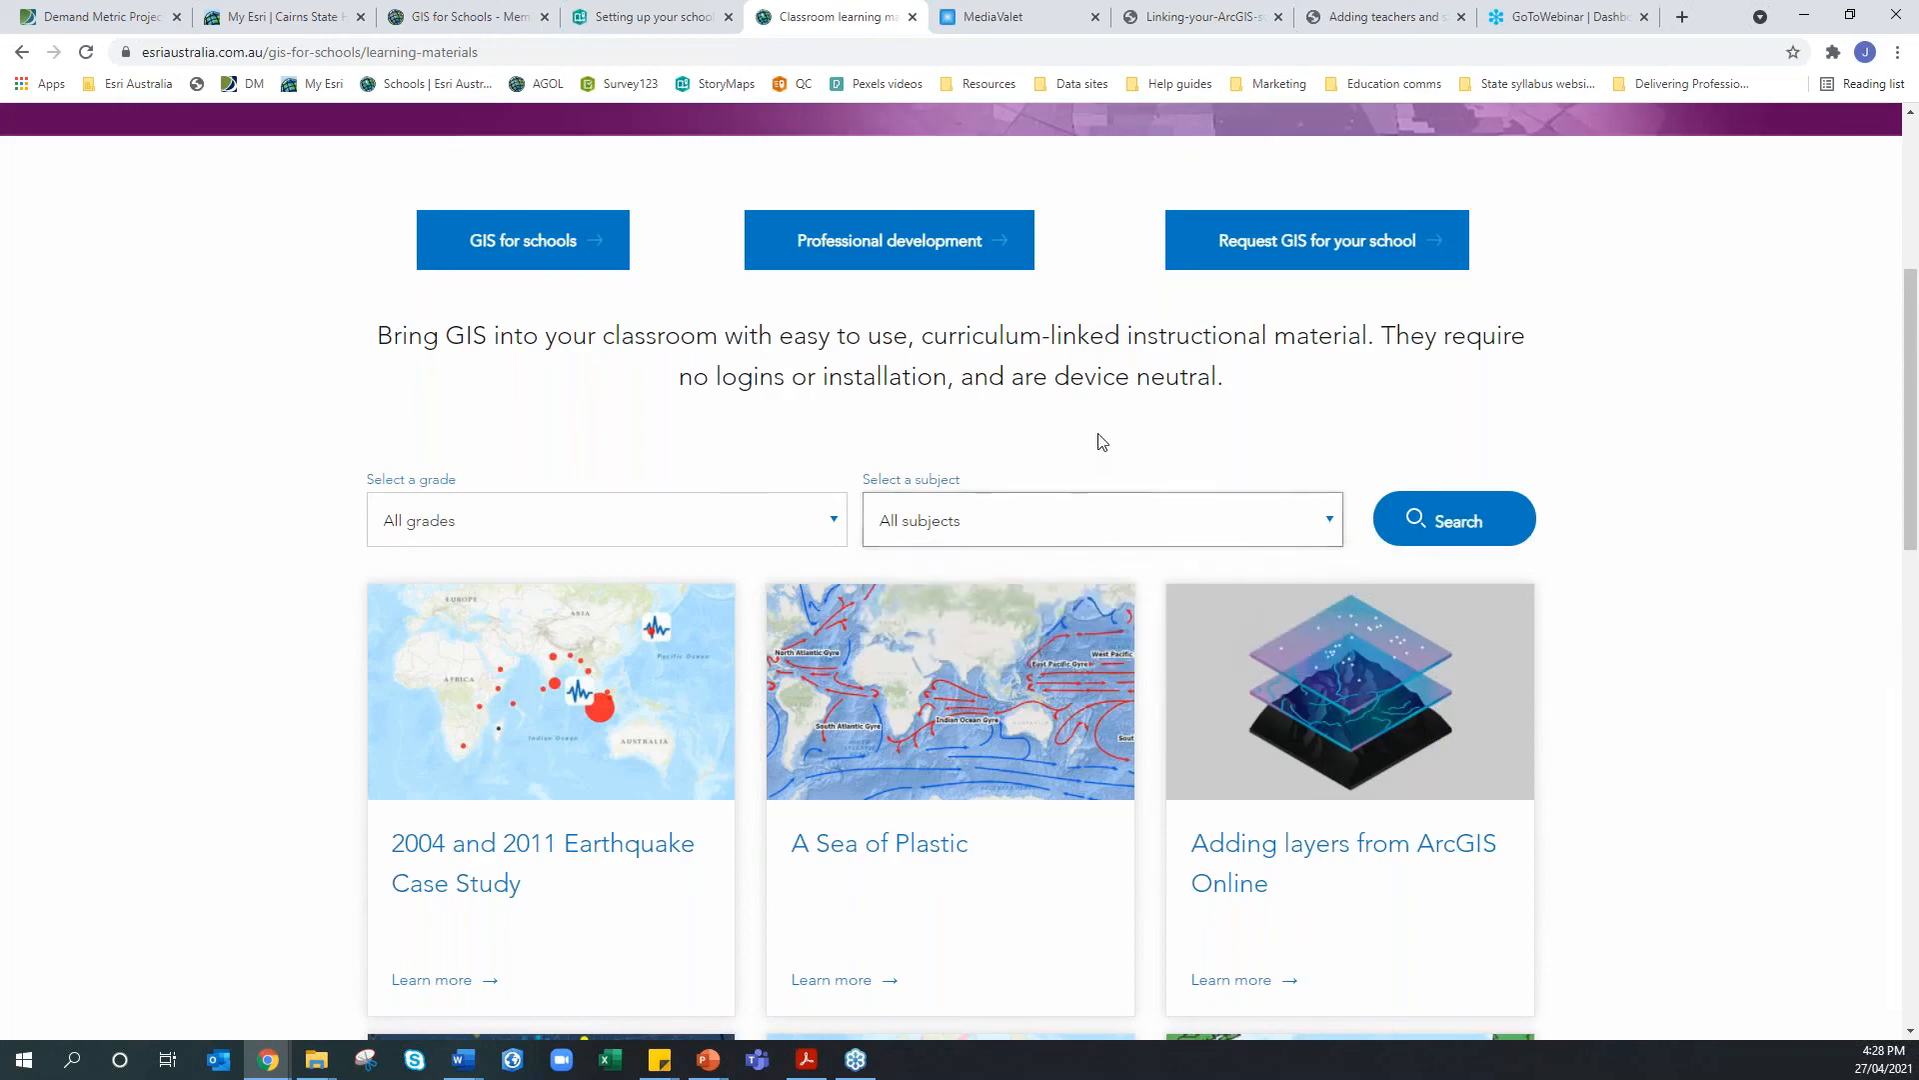
# In the school setup story, highlight the education team's contact e-mail, return to Welcome, and highlight the story link
pyautogui.click(650, 17)
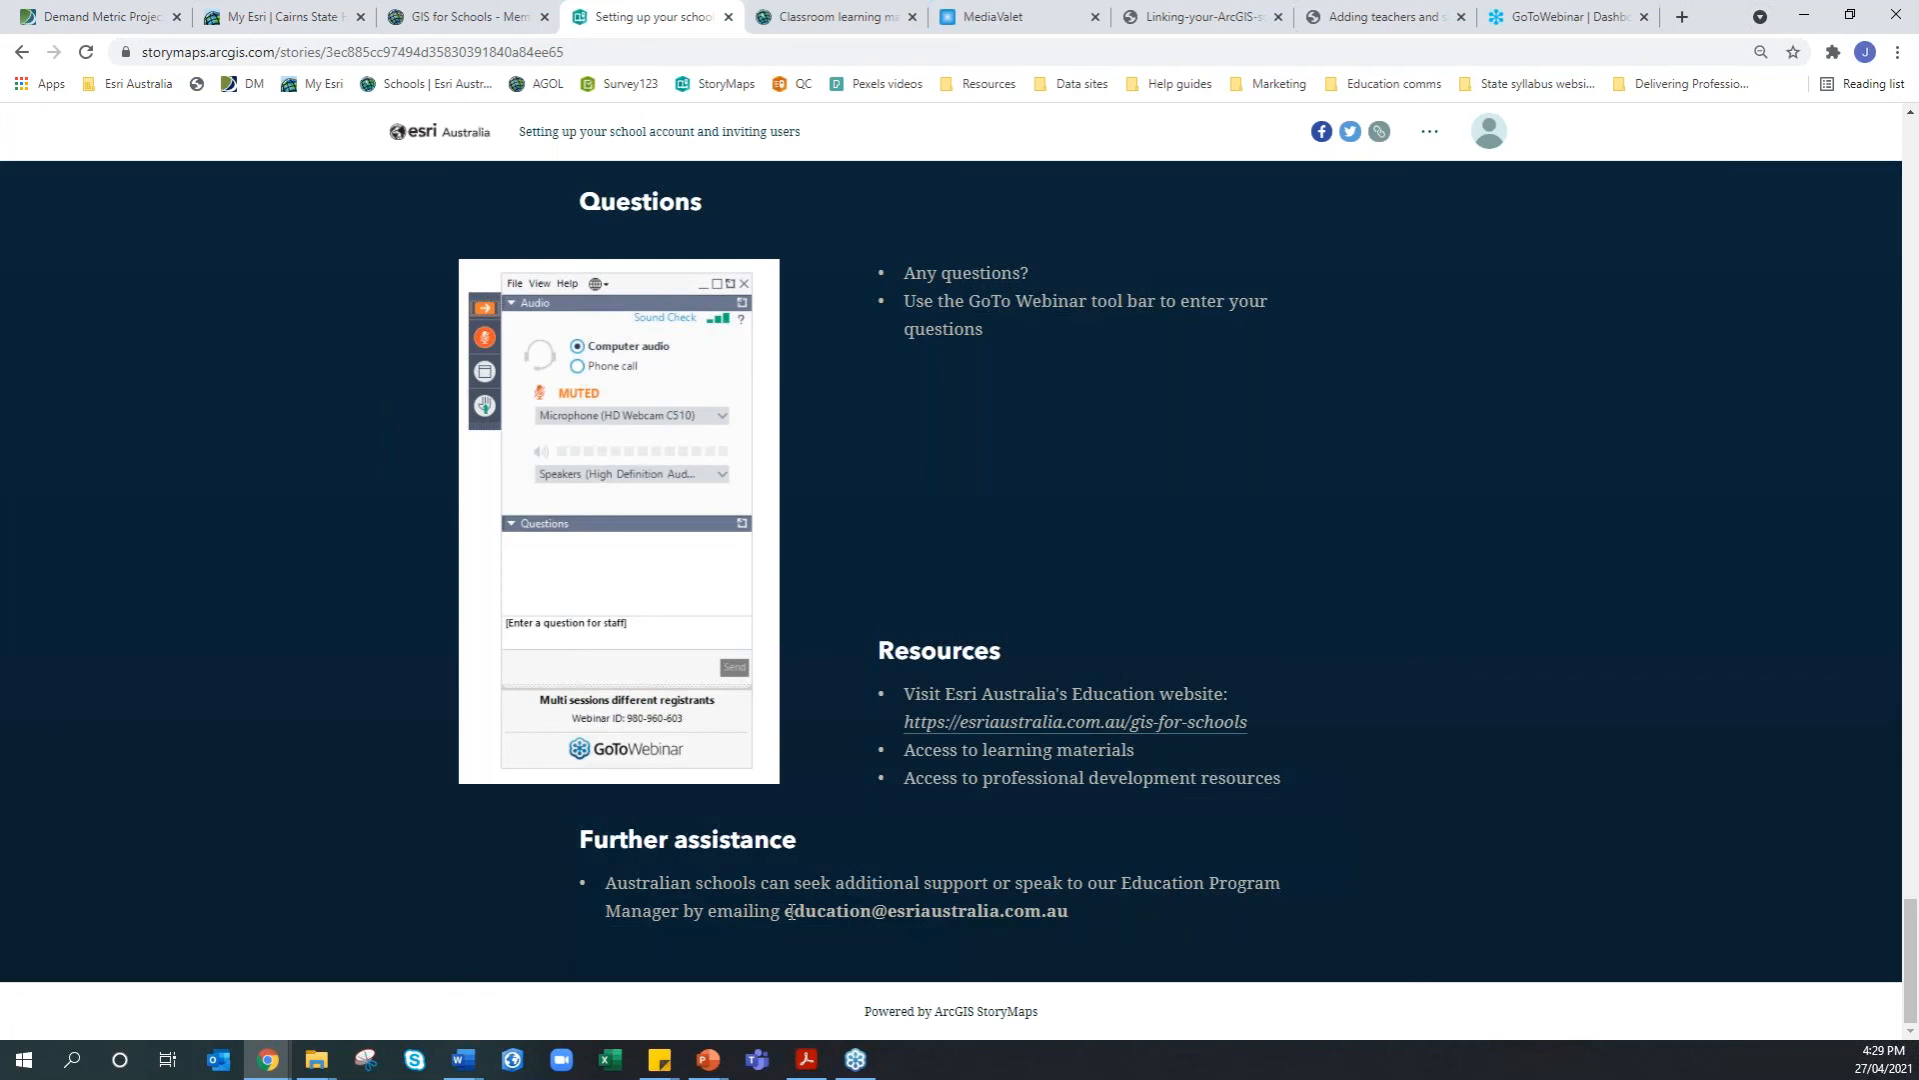
pyautogui.moveTo(786, 912); pyautogui.dragTo(1064, 920)
pyautogui.moveTo(1913, 942); pyautogui.dragTo(1914, 199)
pyautogui.scroll(-5, 1357, 420)
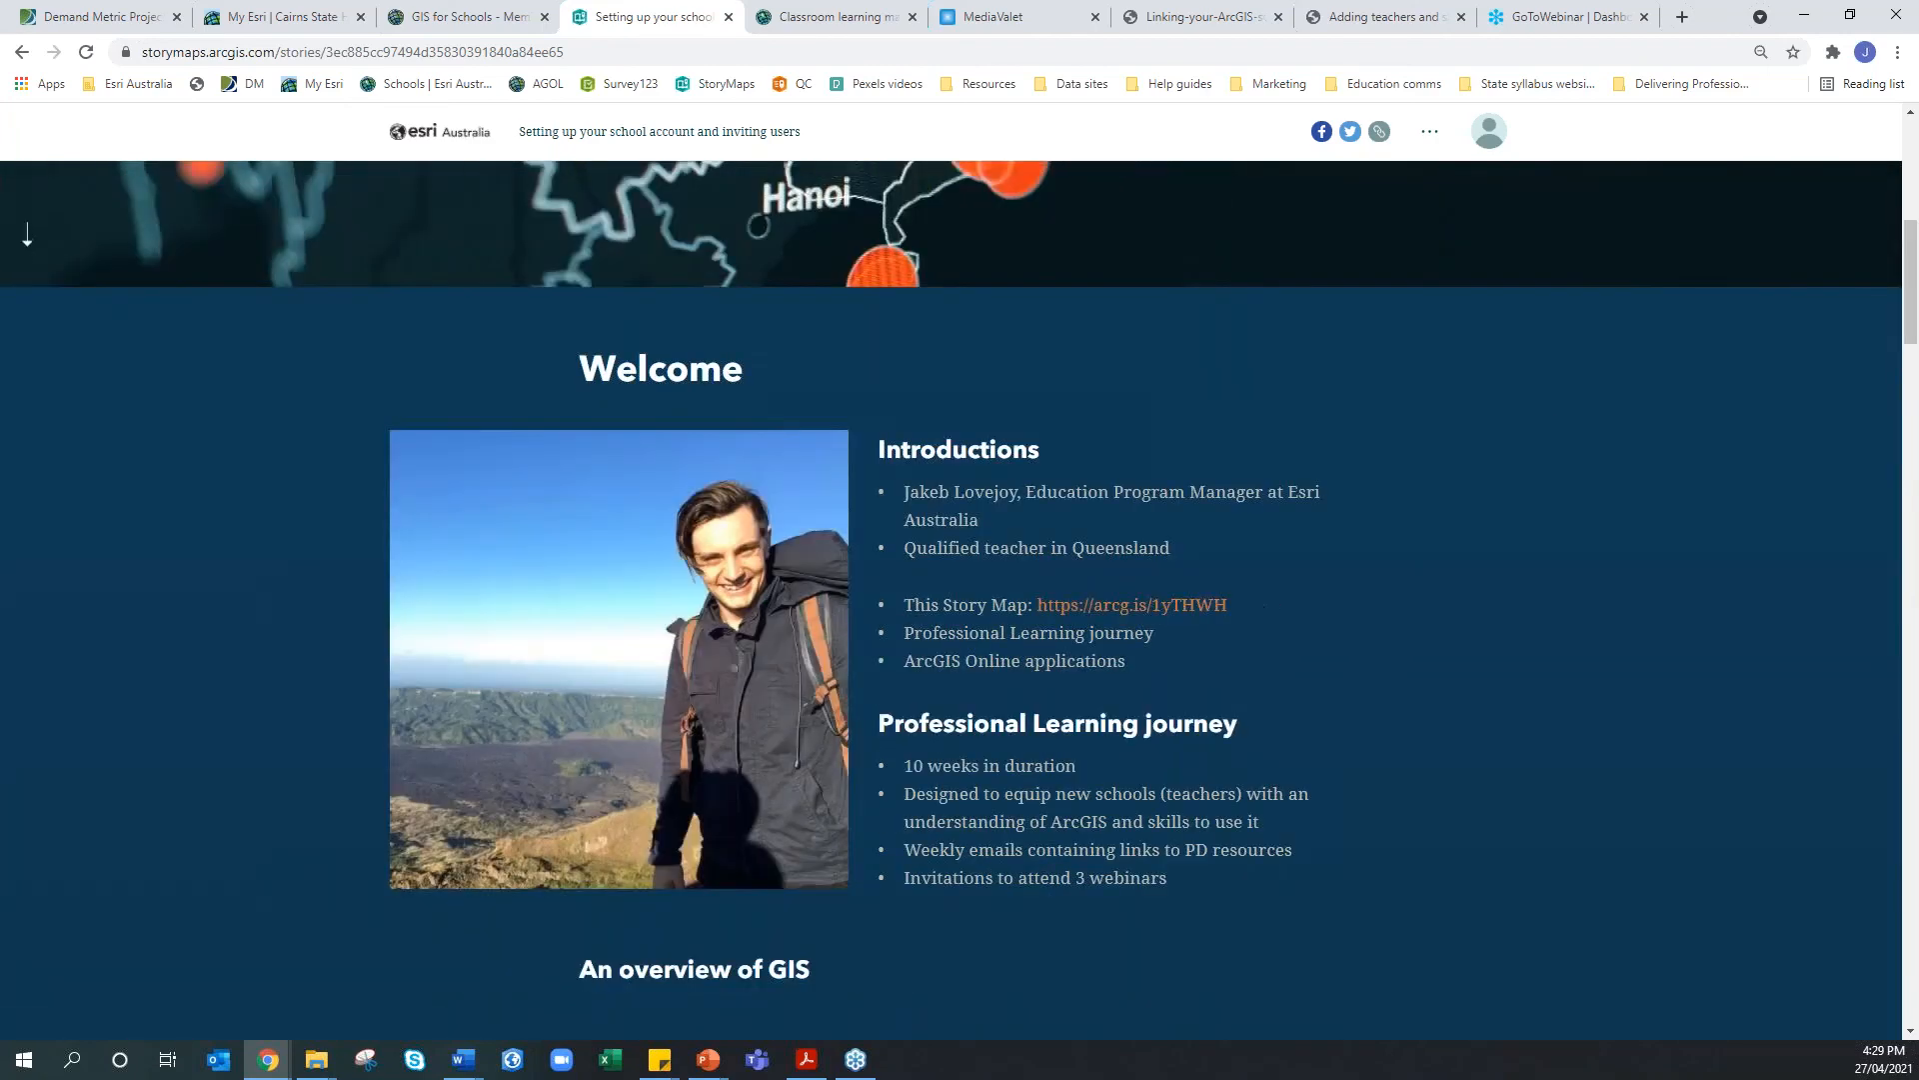
pyautogui.moveTo(1268, 608); pyautogui.dragTo(1035, 606)
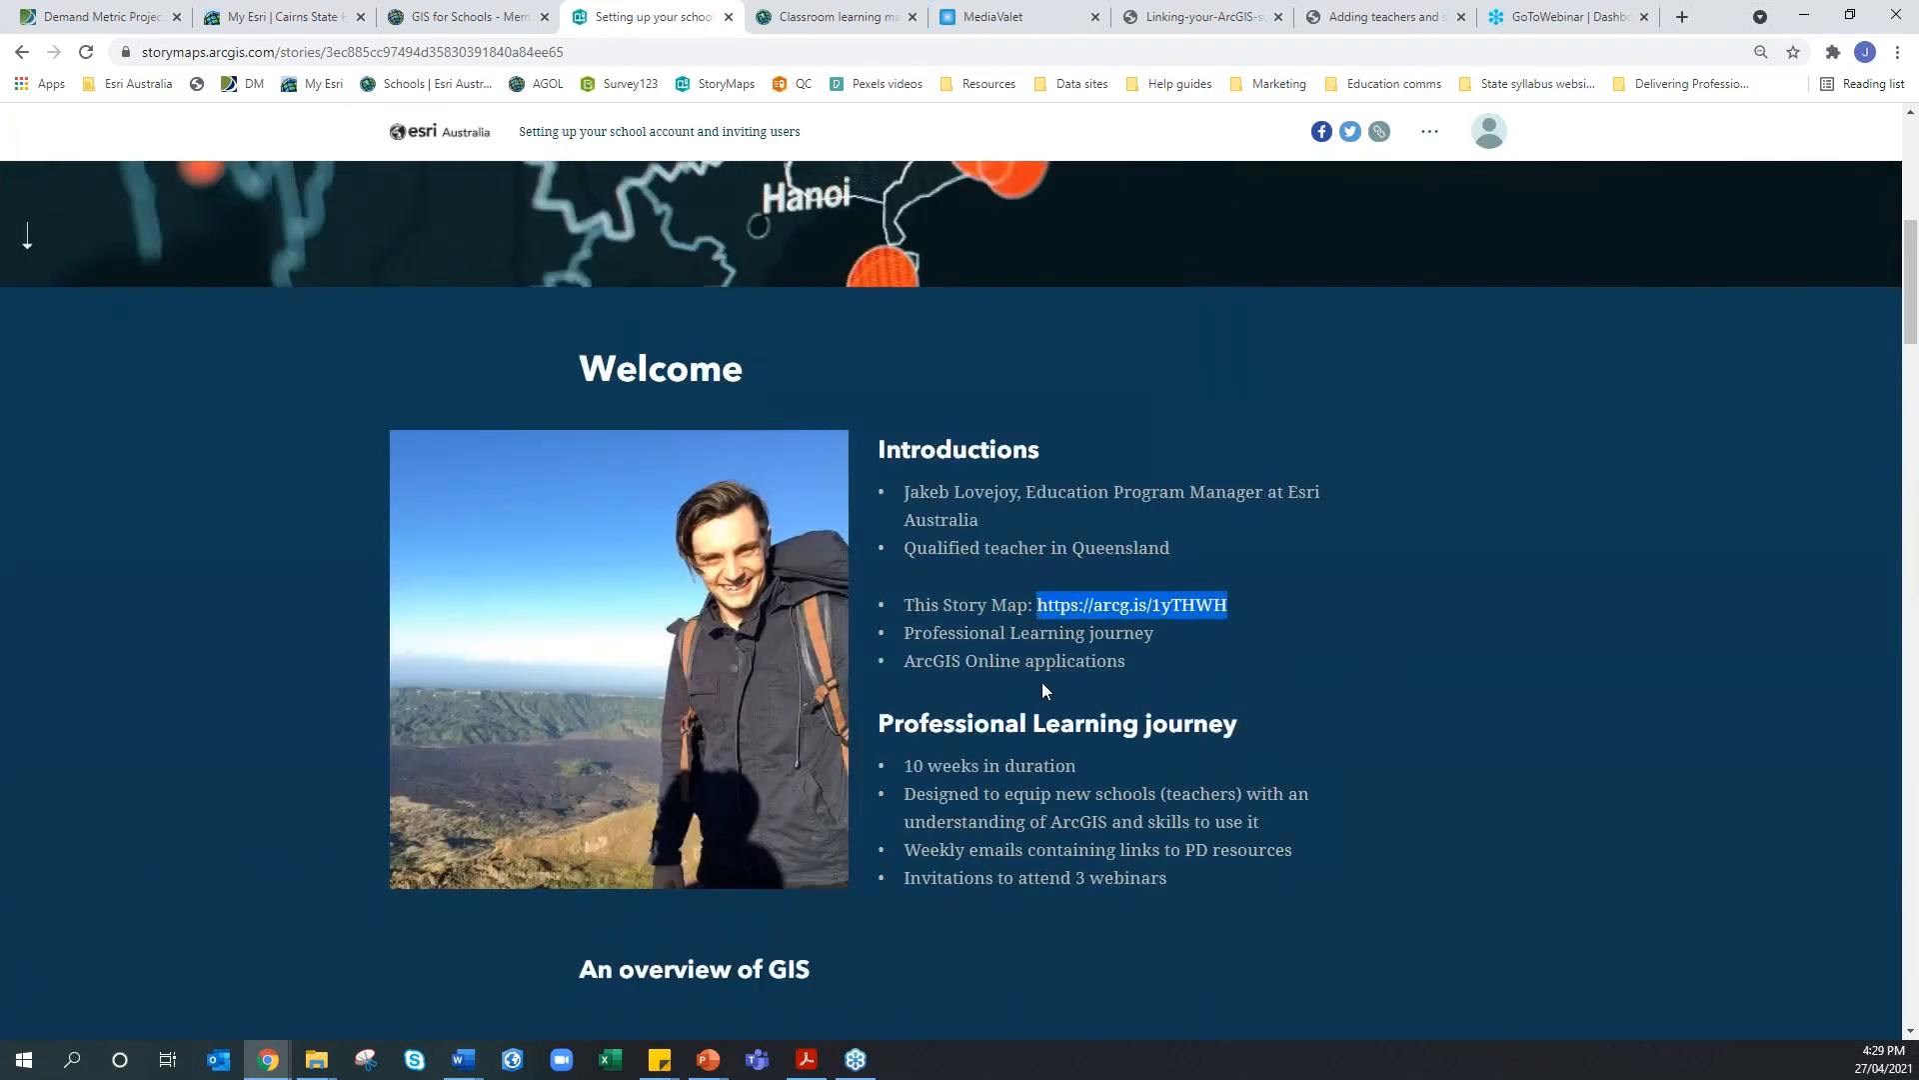
pyautogui.click(997, 604)
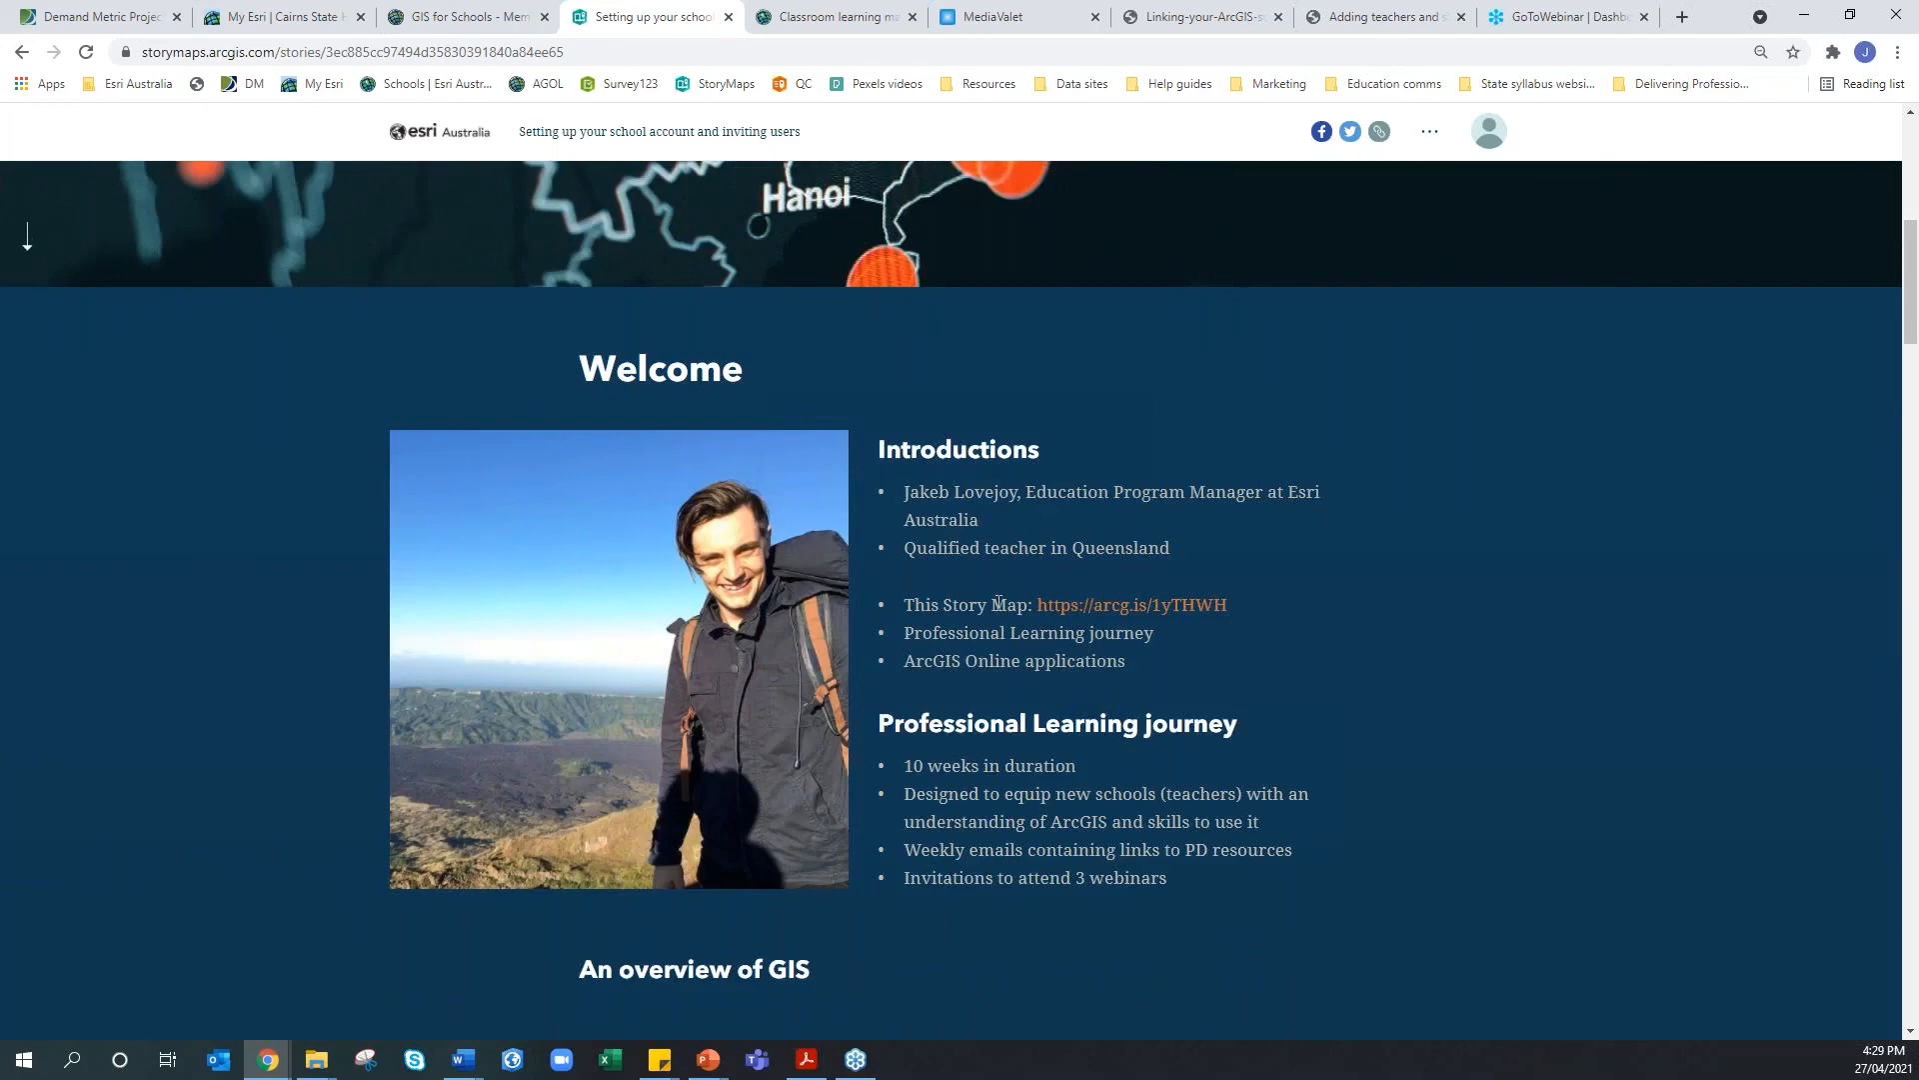